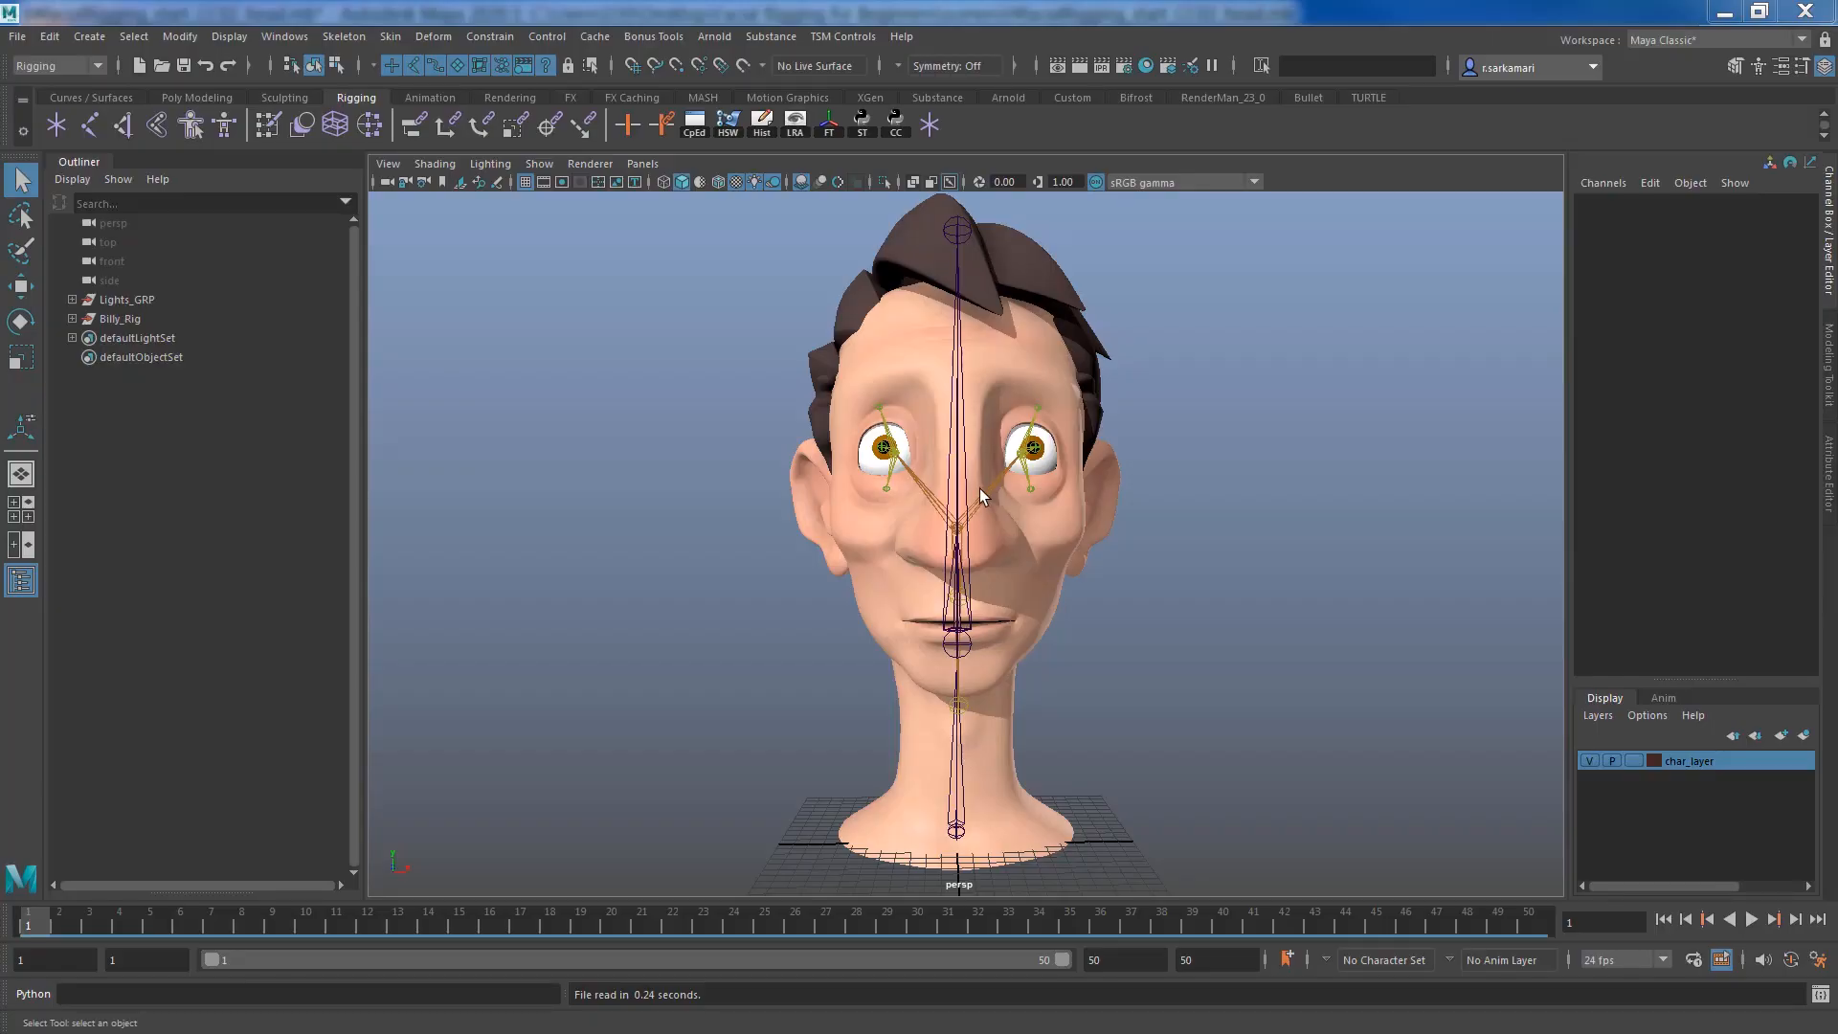
Open the control creator tool and load a singleRotateControl curve for the neck
left_click(896, 125)
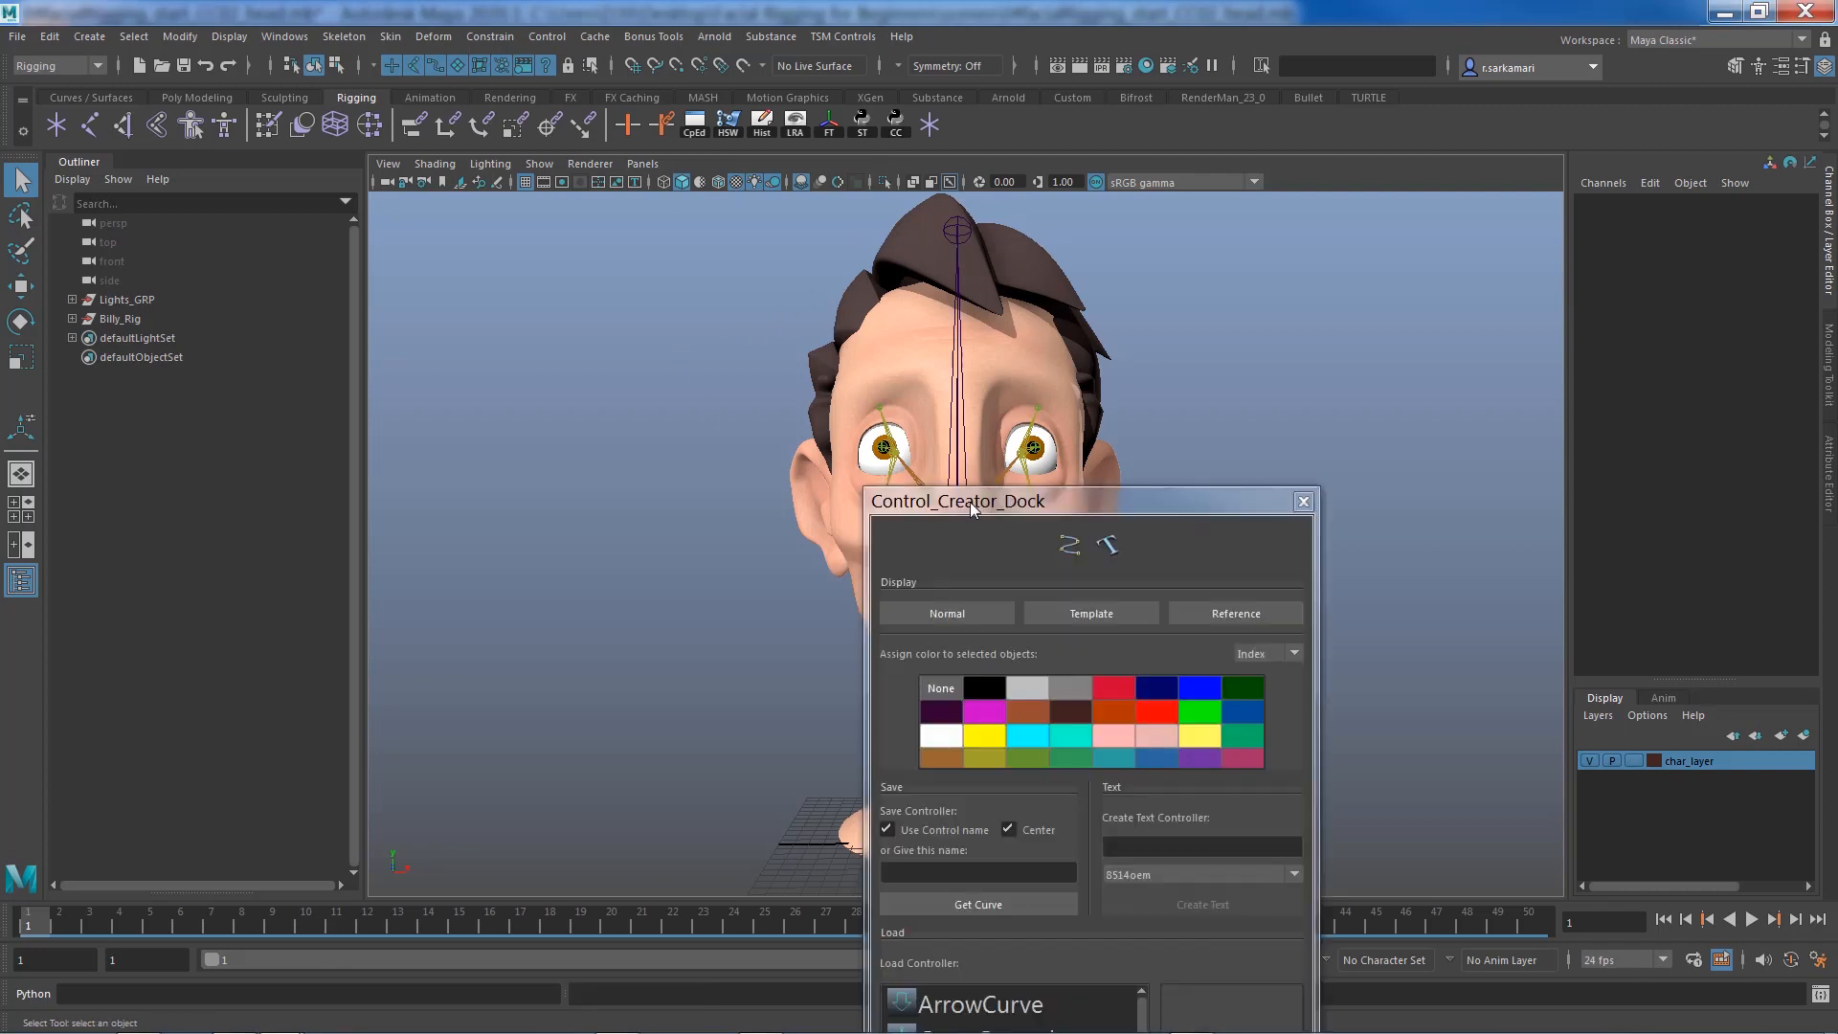
left_click_drag(969, 502, 437, 197)
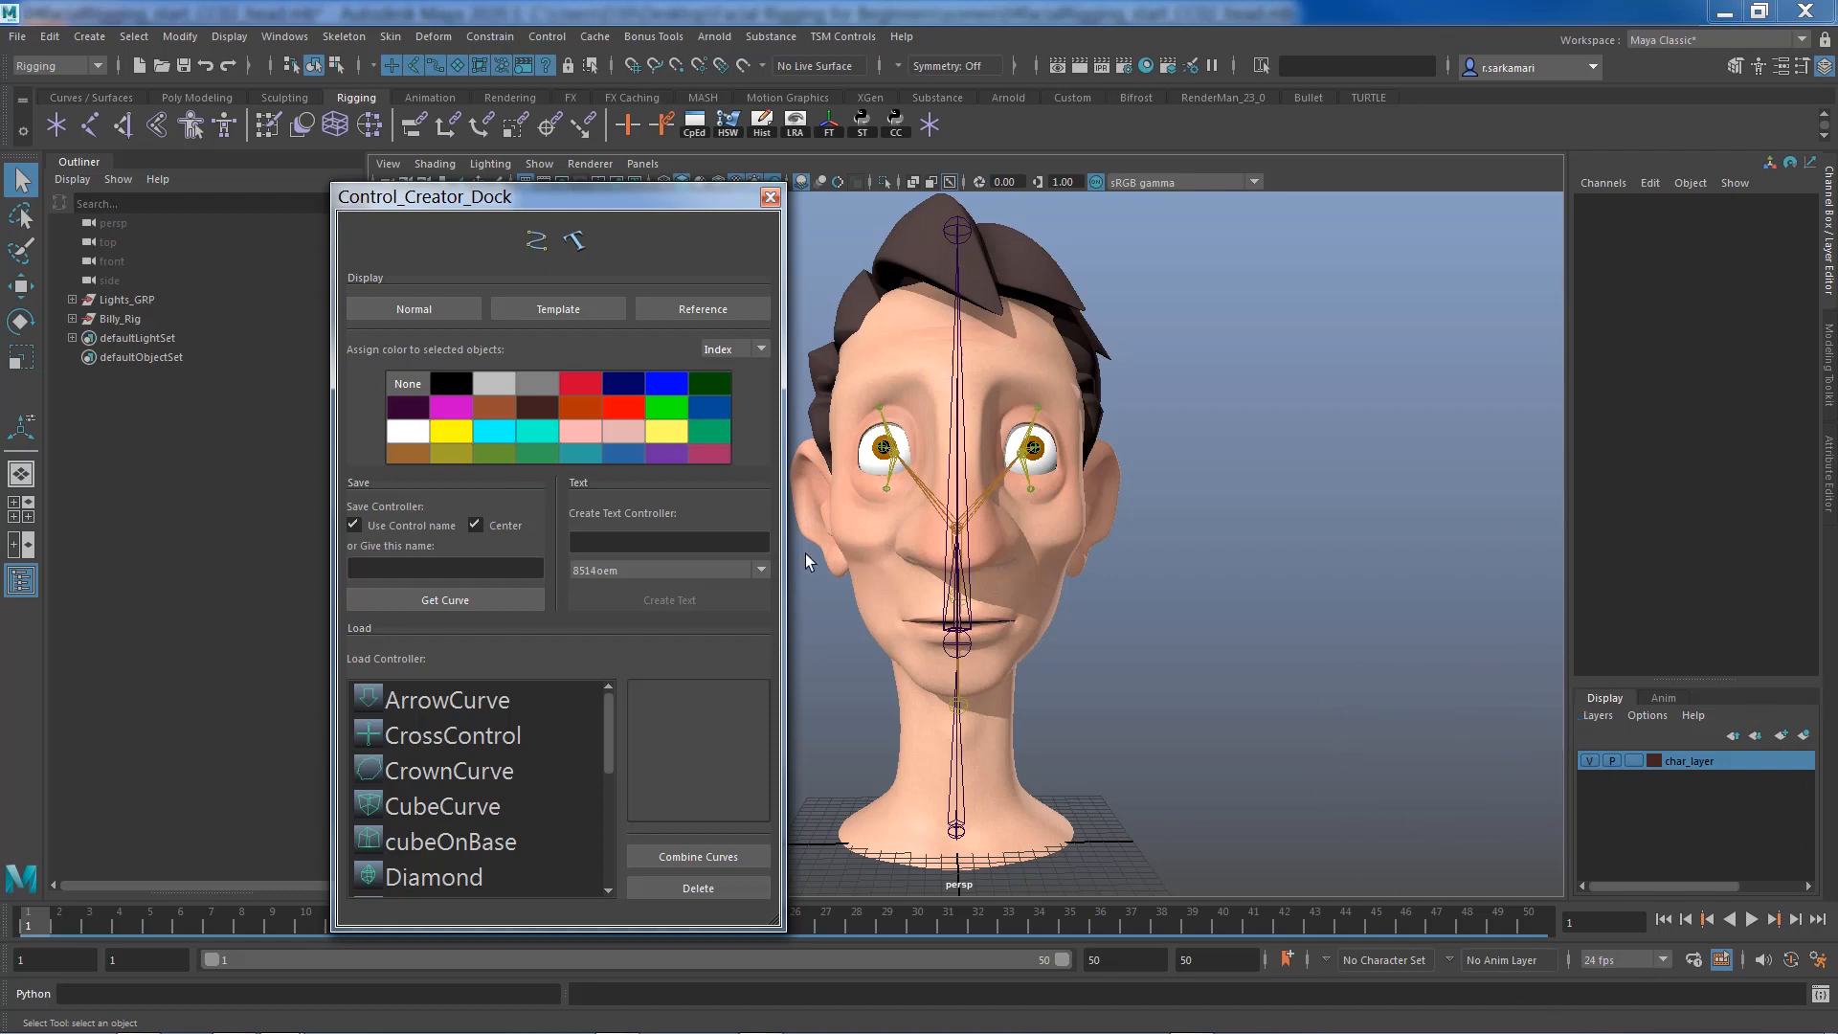
left_click_drag(607, 749, 613, 871)
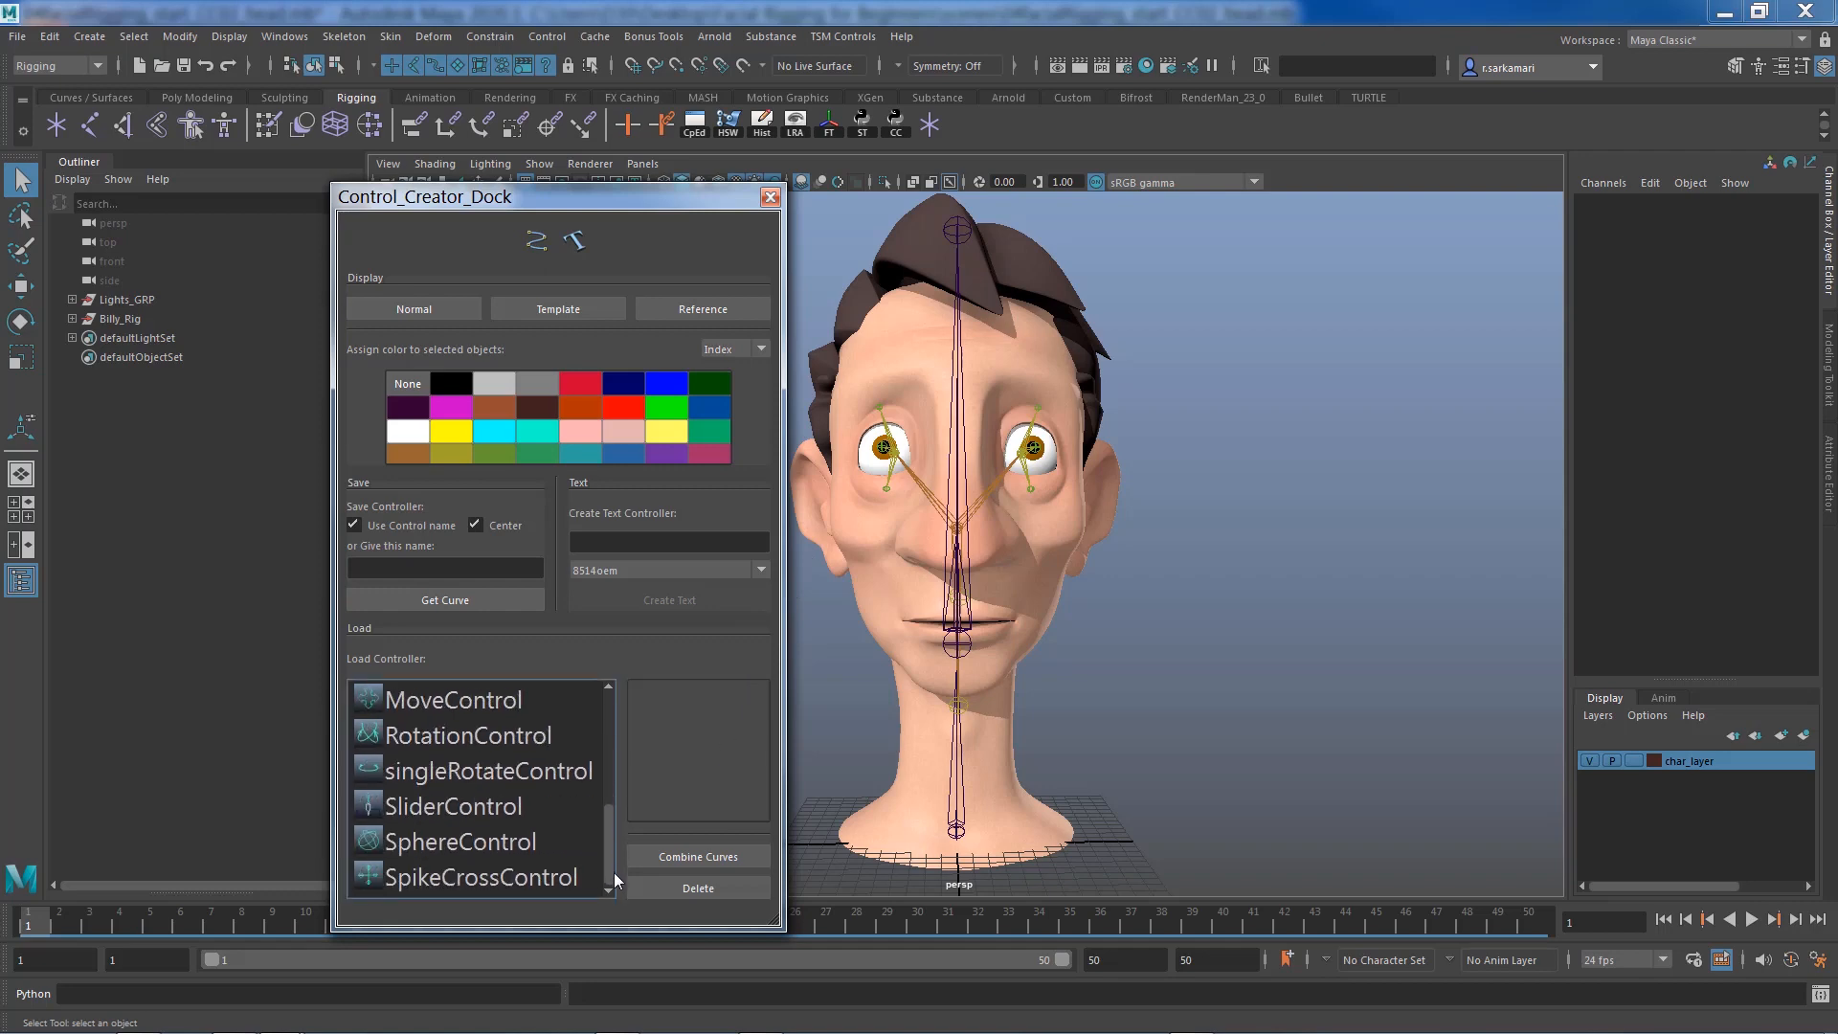
left_click(481, 772)
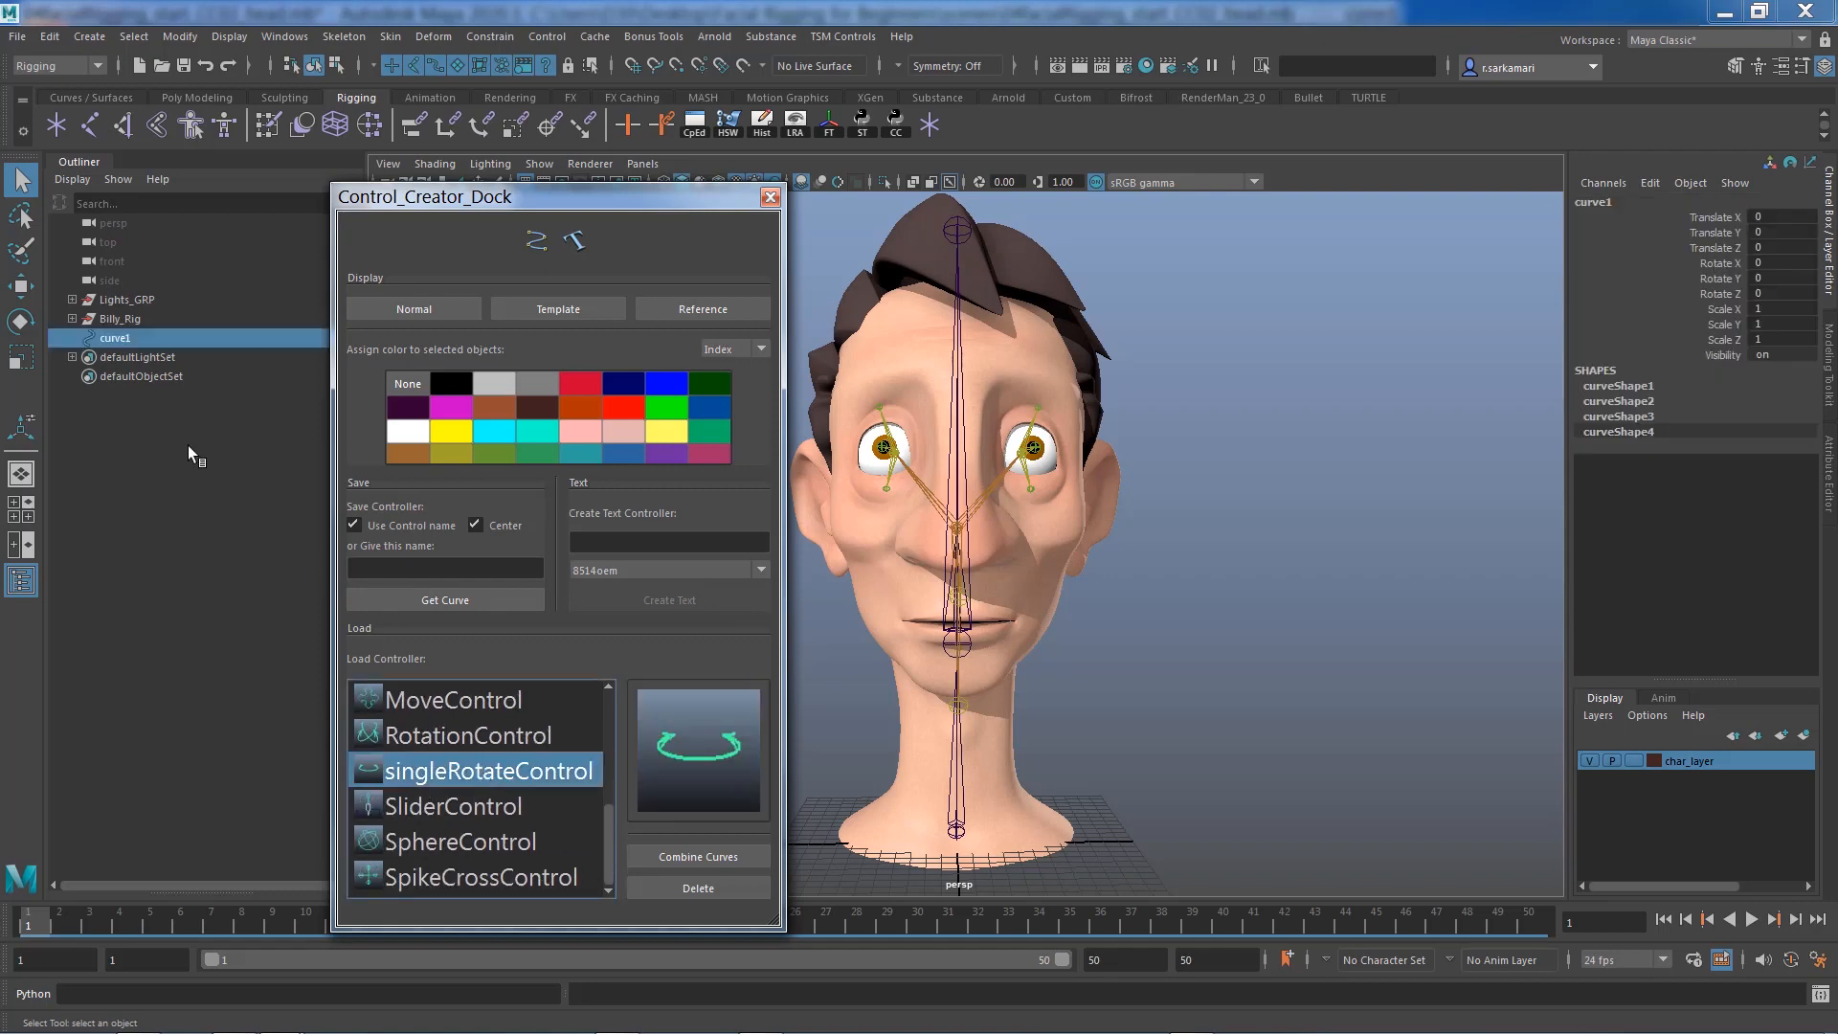
Scale the rotate curve uniformly to about 6.78, rotate it -90 in Z, and raise it around the neck to Translate Y about 6.1
key("r")
left_click_drag(956, 841, 1048, 876)
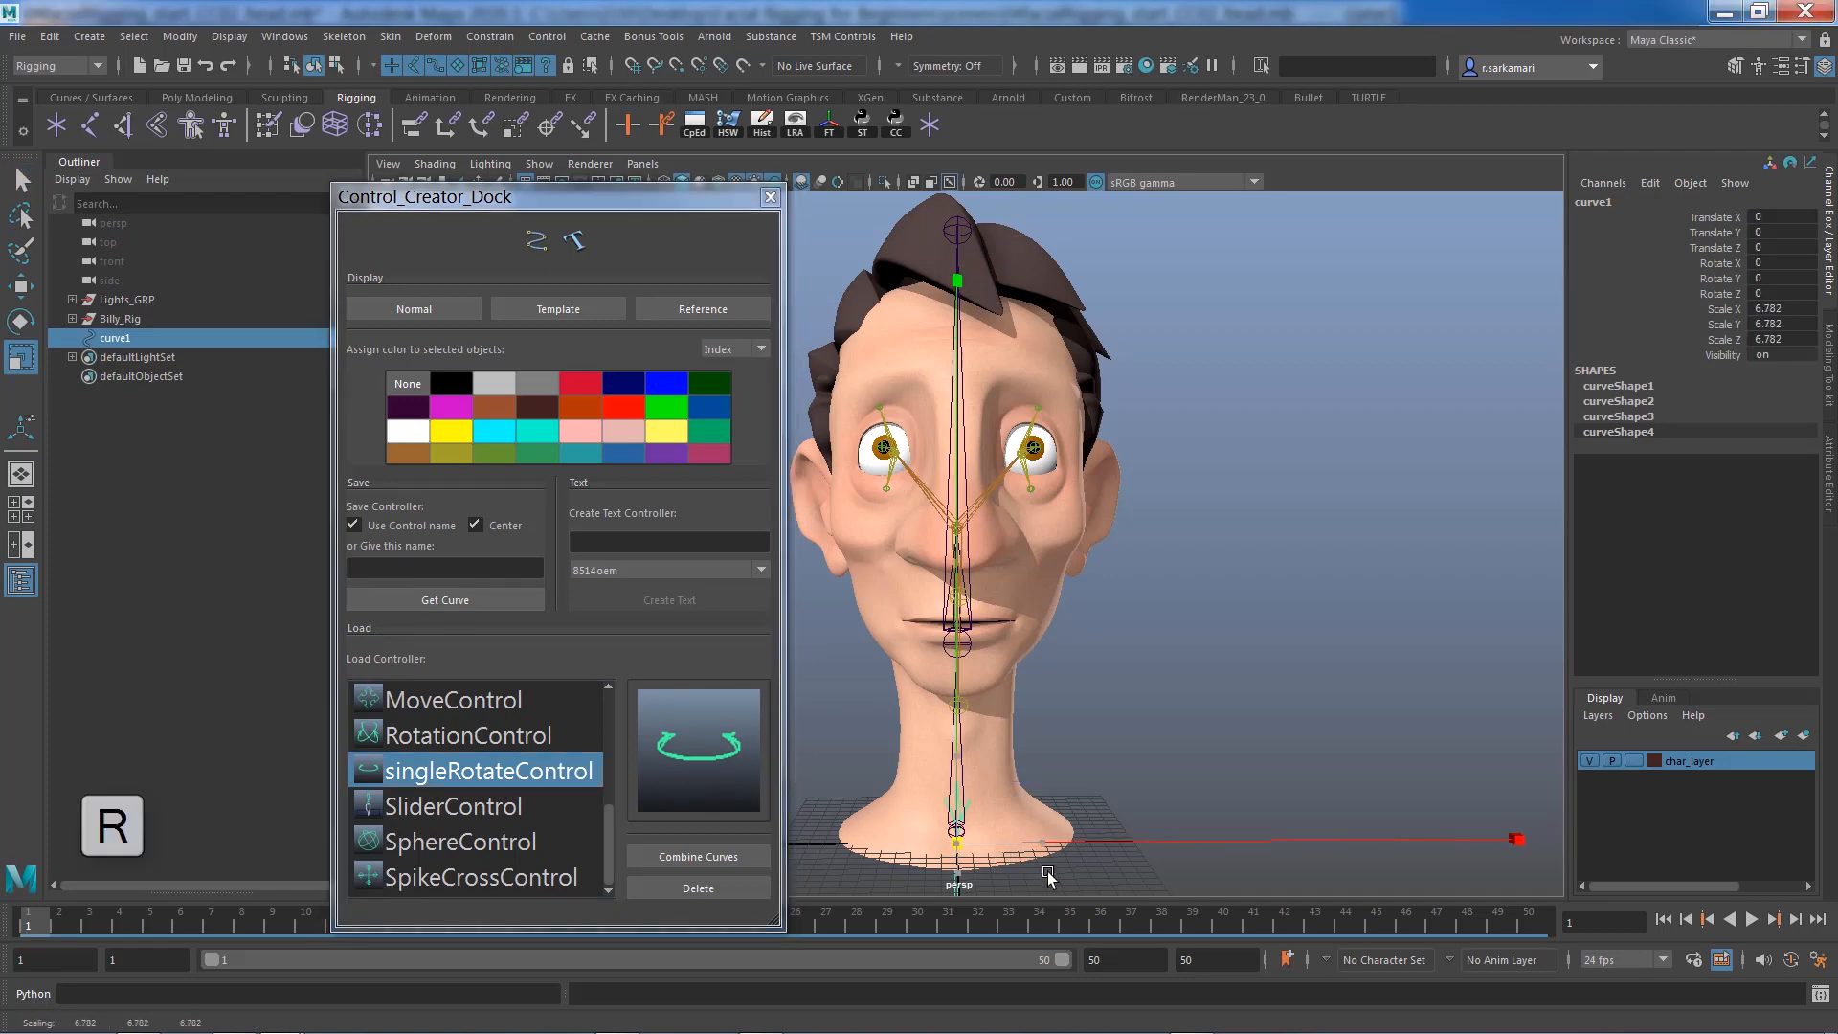
key("e")
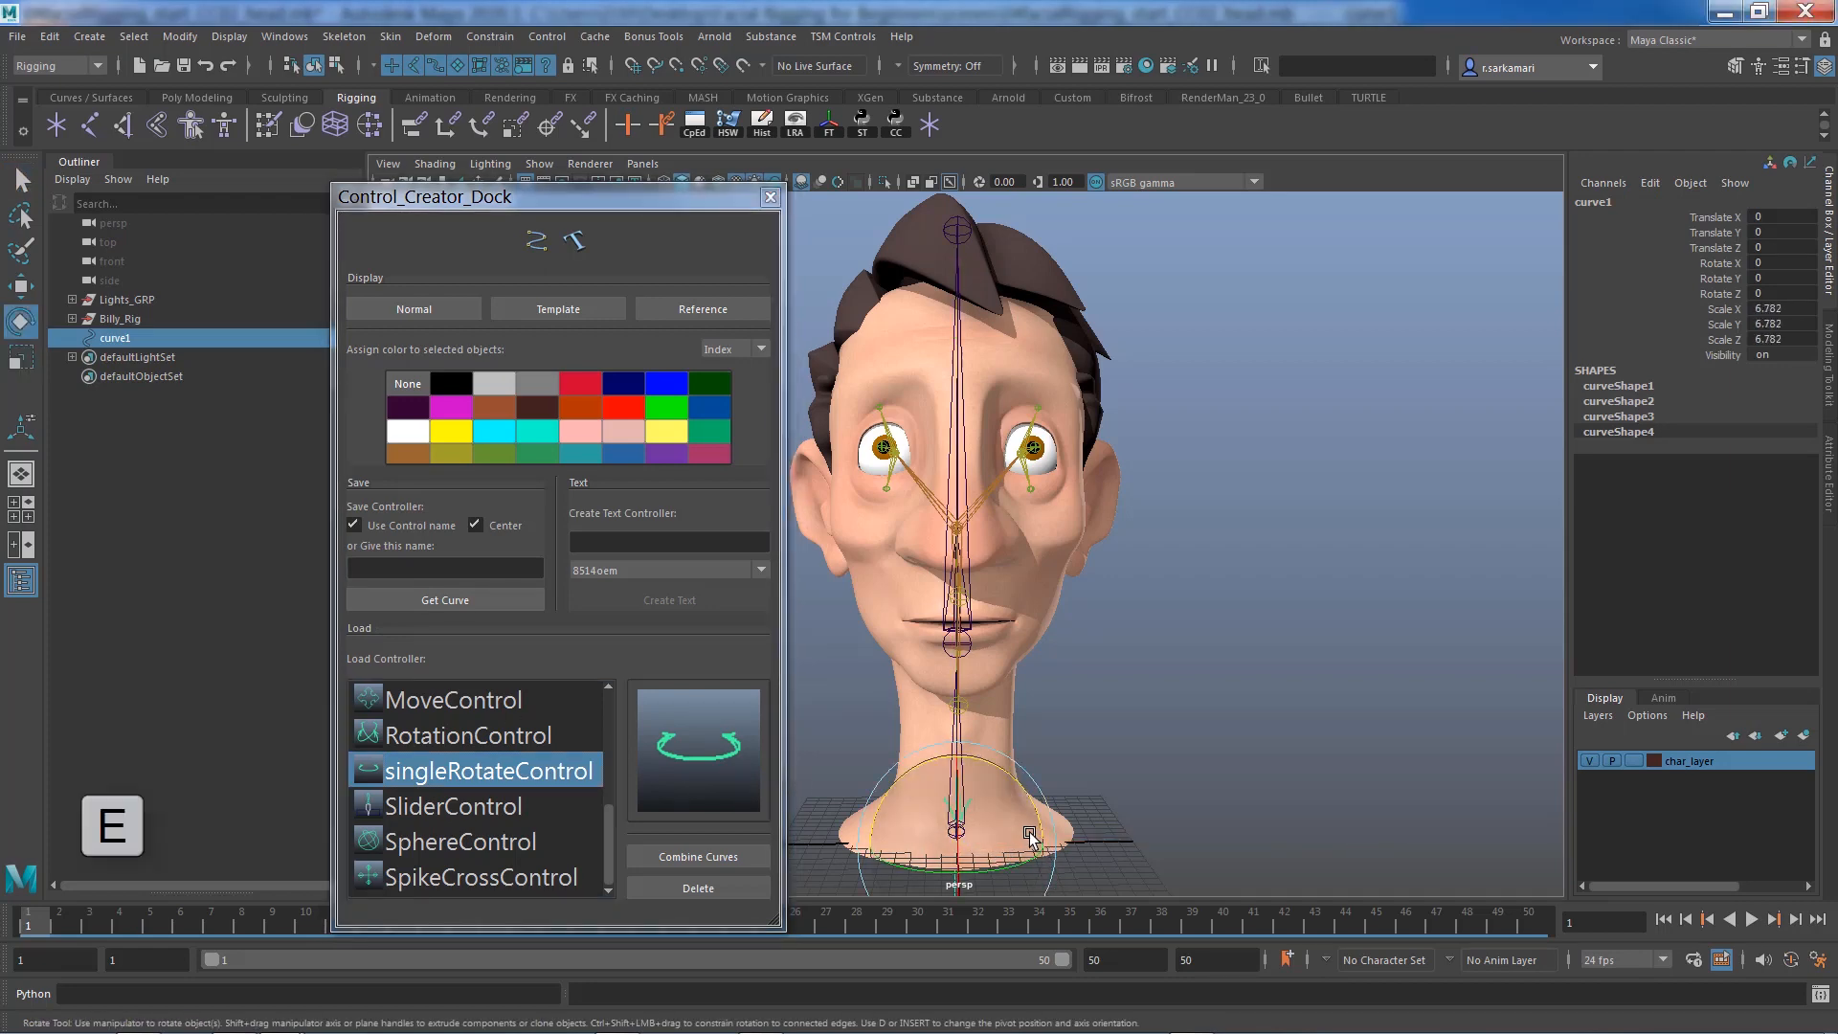
left_click_drag(993, 766, 1104, 869)
key("w")
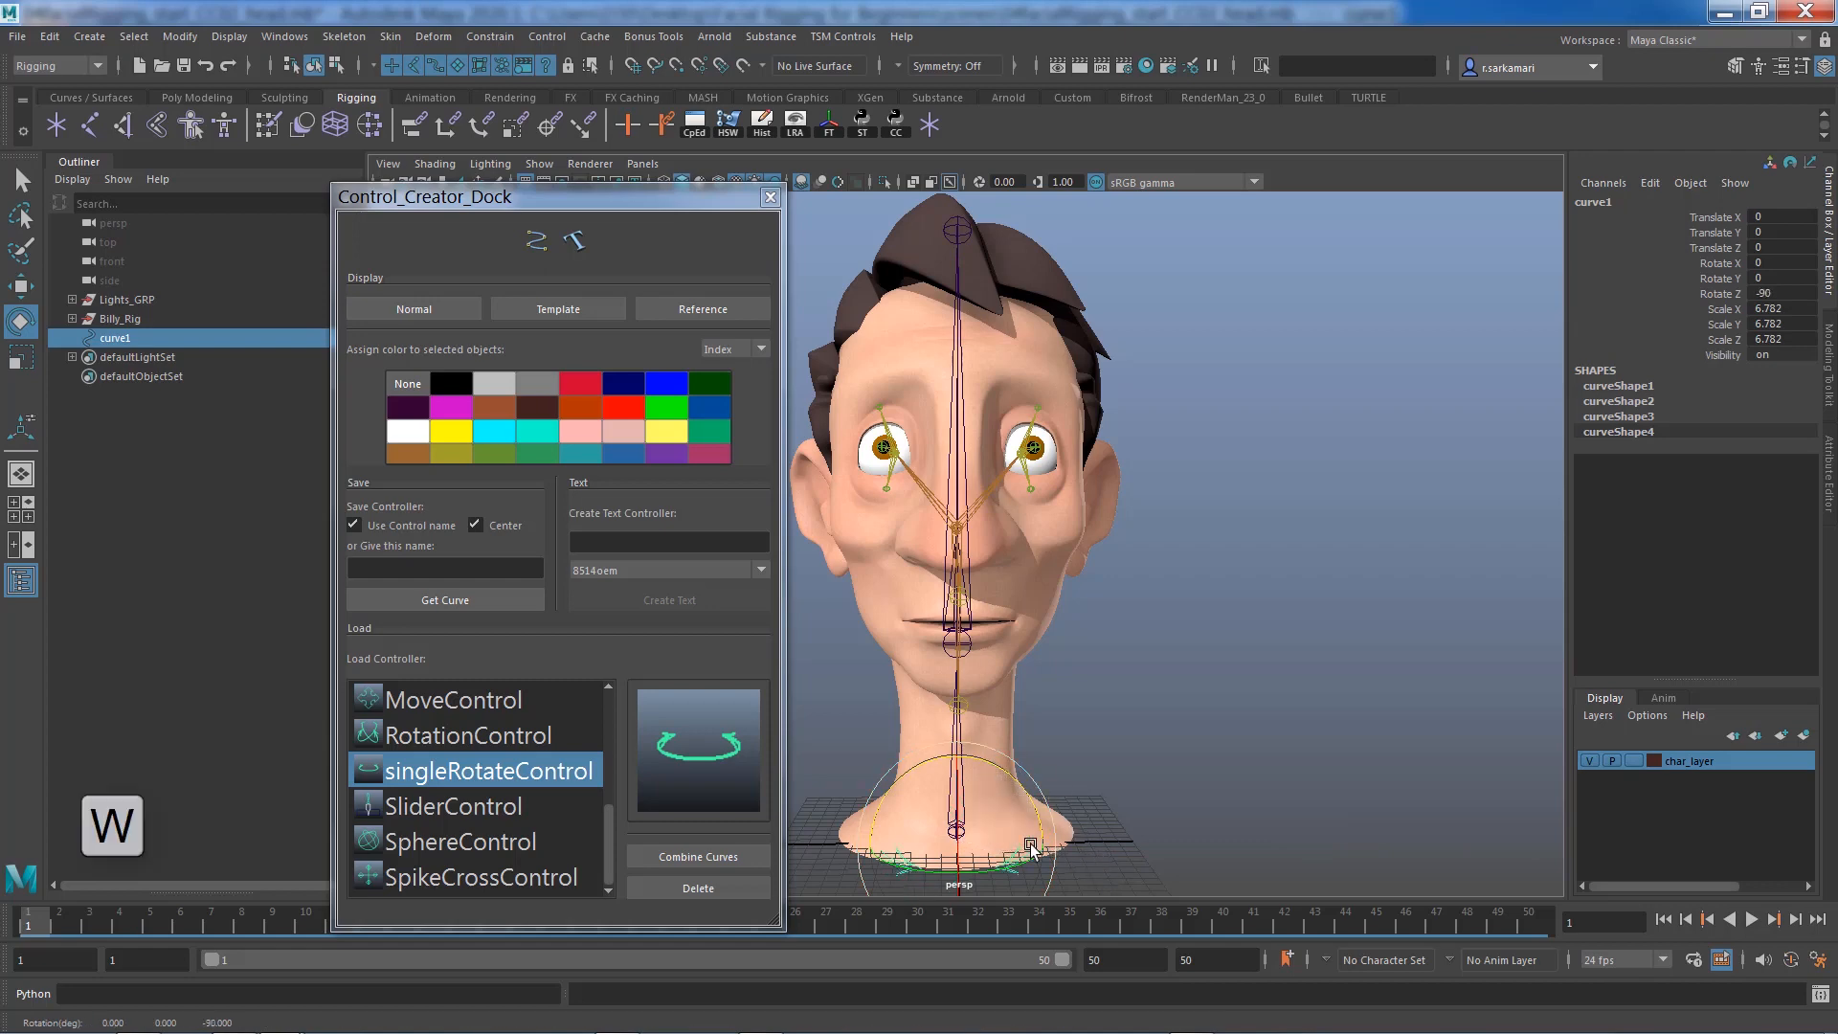
left_click_drag(957, 879, 961, 792)
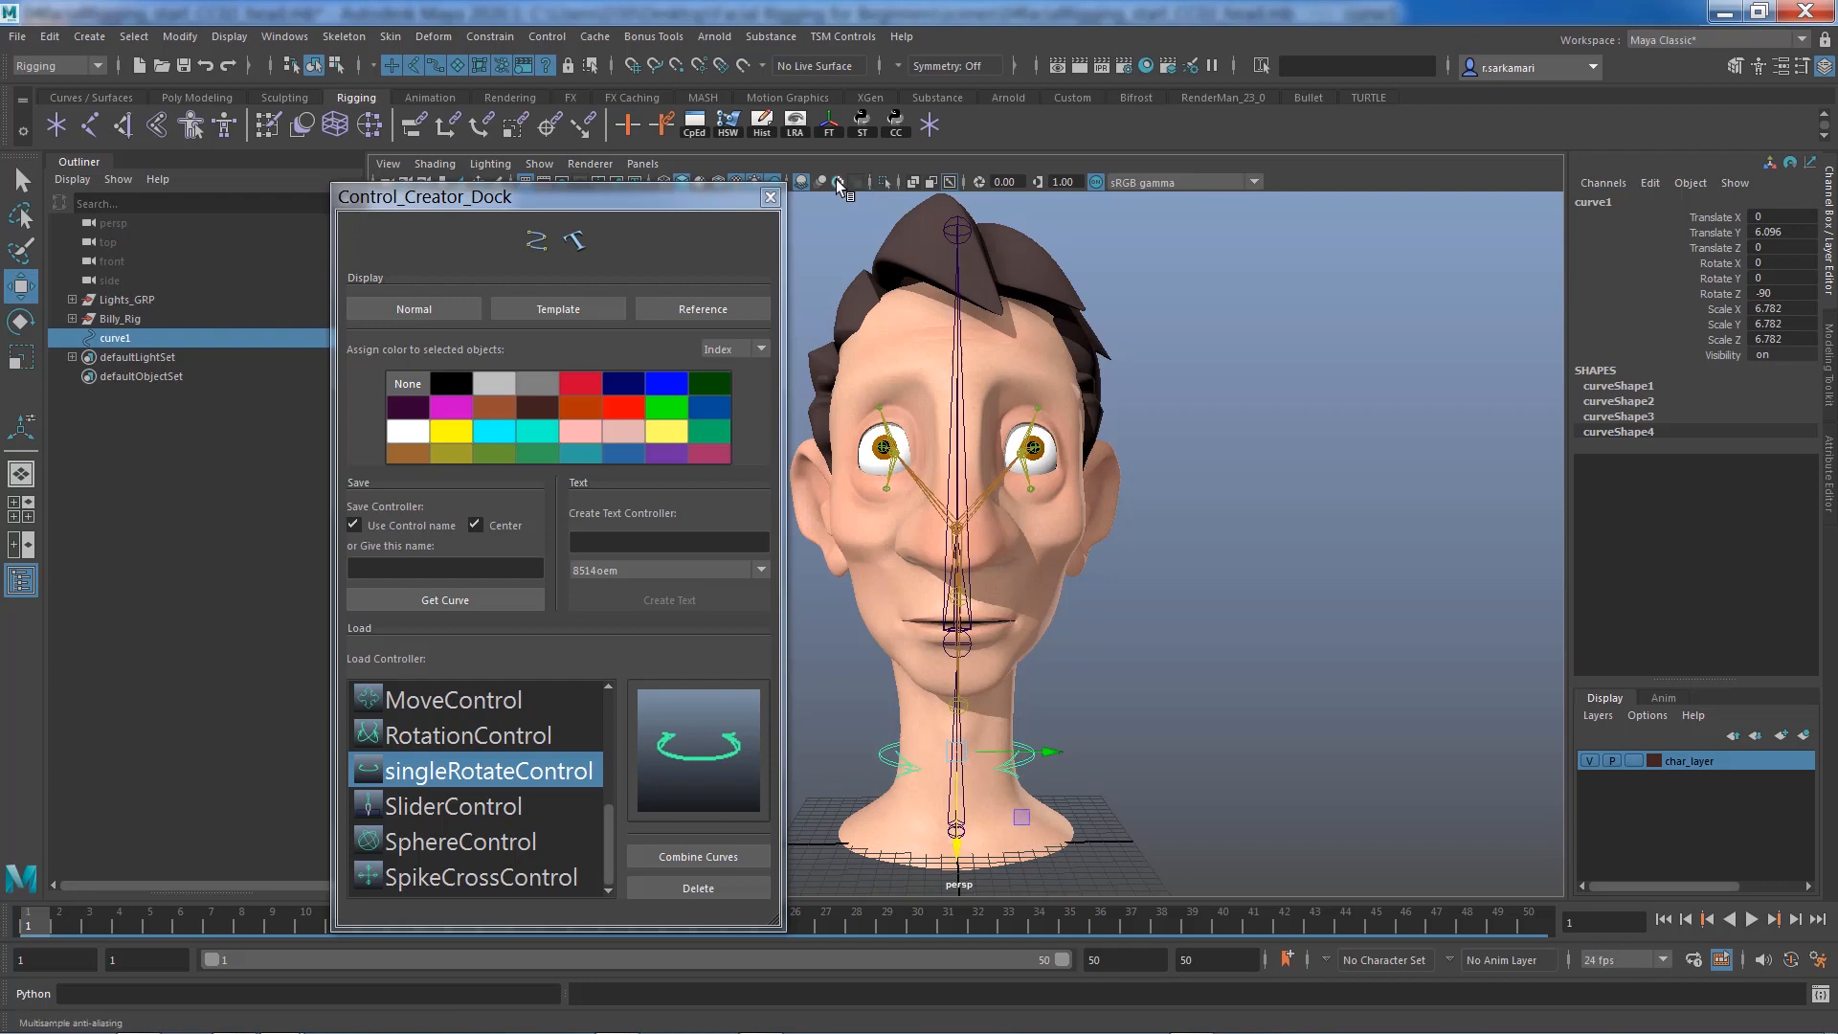
Rename the neck curve CTRL_neck01
middle_click_drag(892, 656, 891, 517, "alt")
right_click_drag(919, 651, 1063, 743, "alt")
left_click_drag(1063, 743, 1079, 695, "alt")
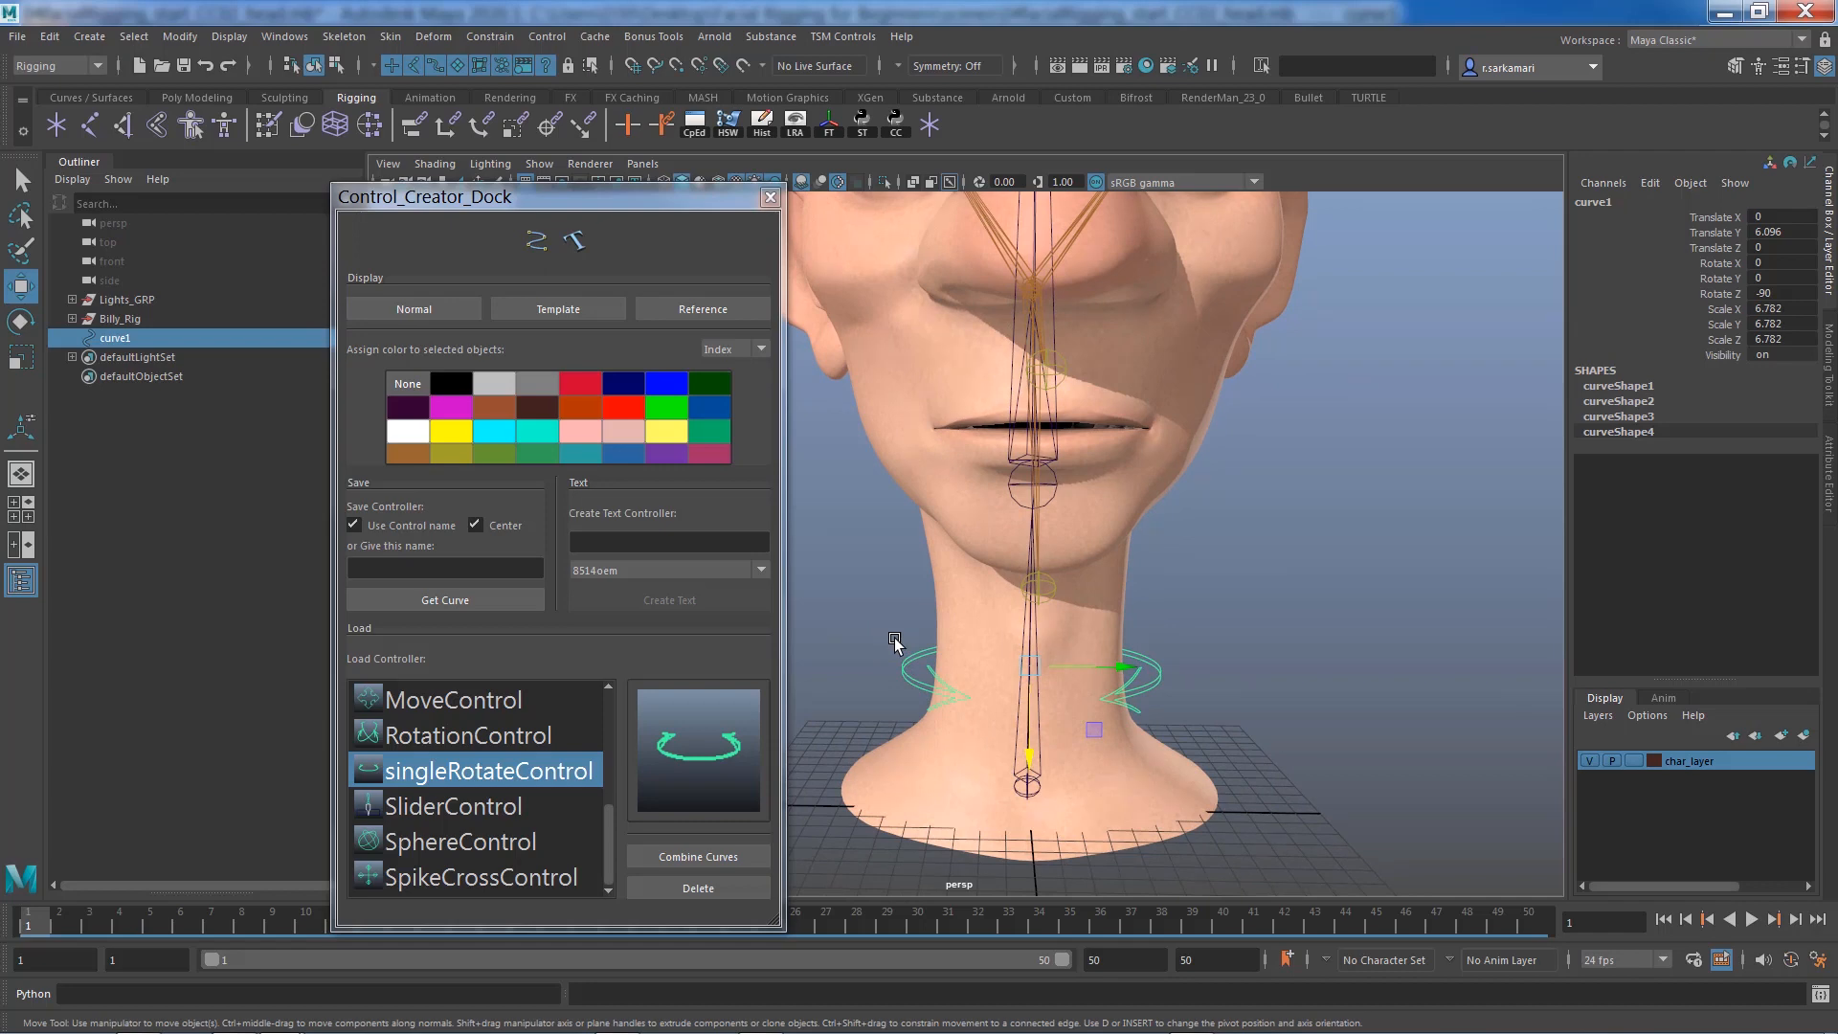
left_click(1597, 202)
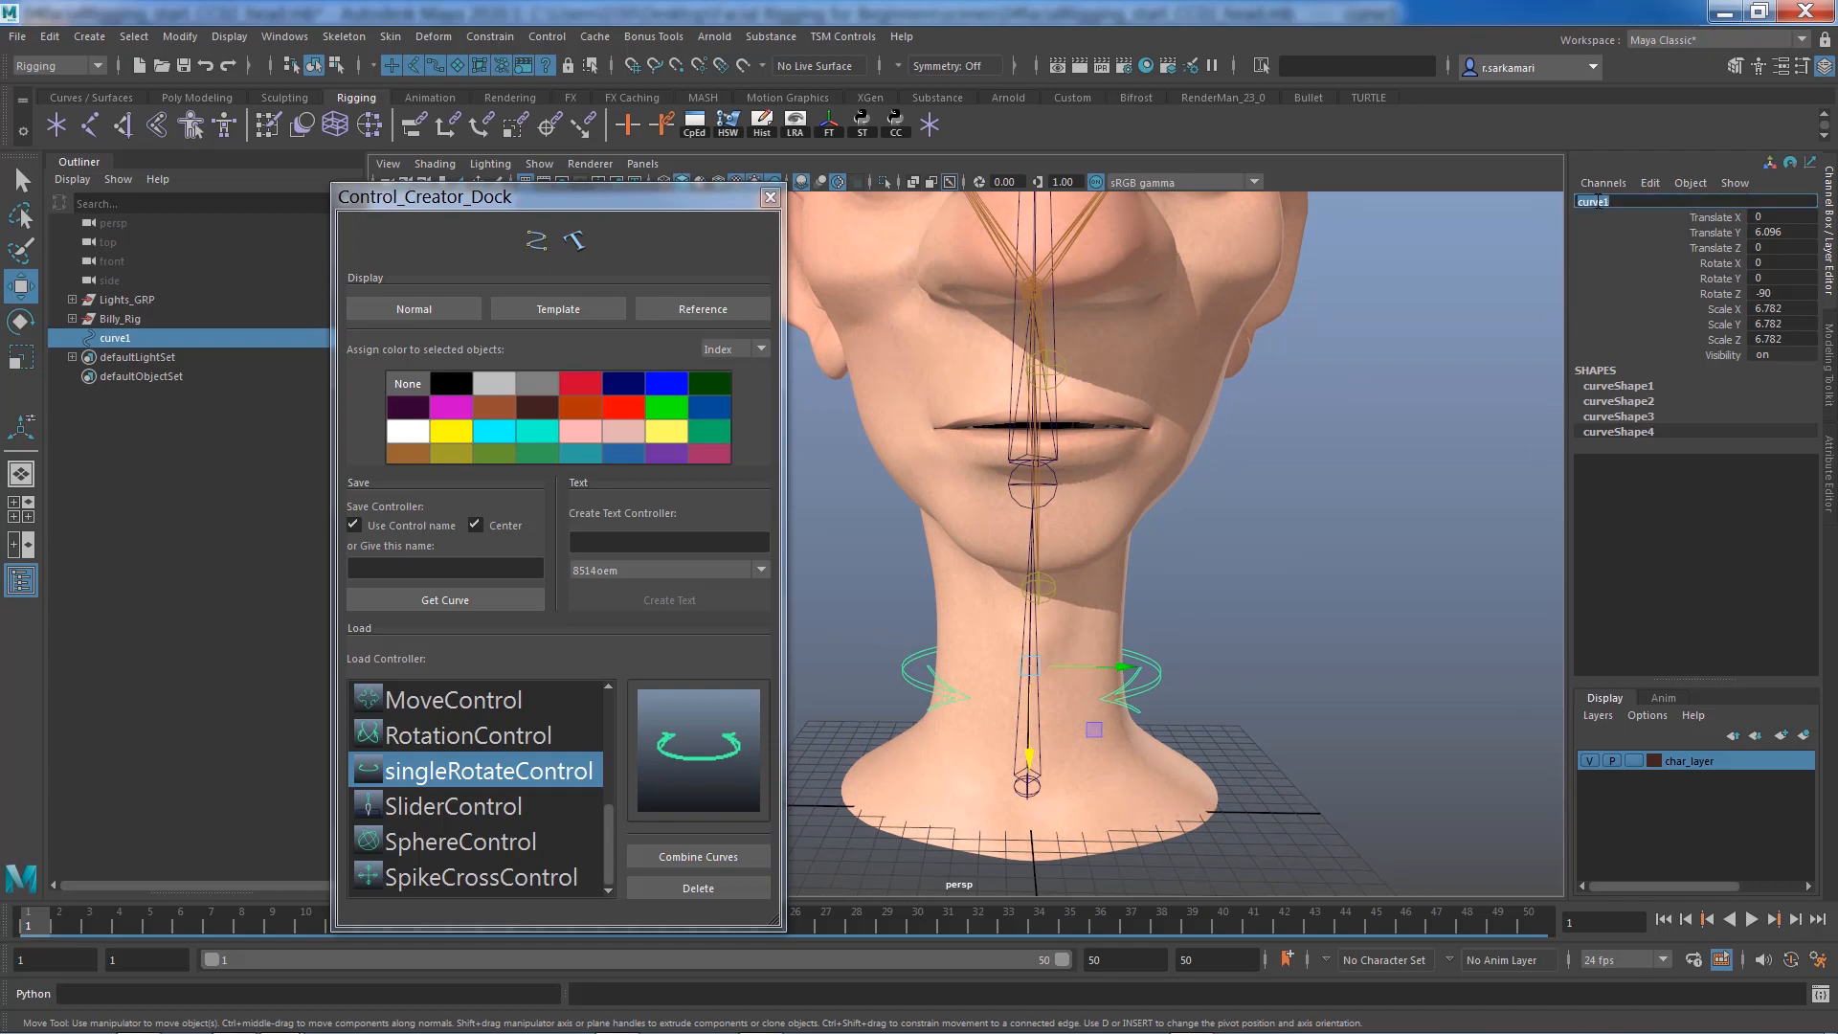
type("CTRl_neck01")
key("Return")
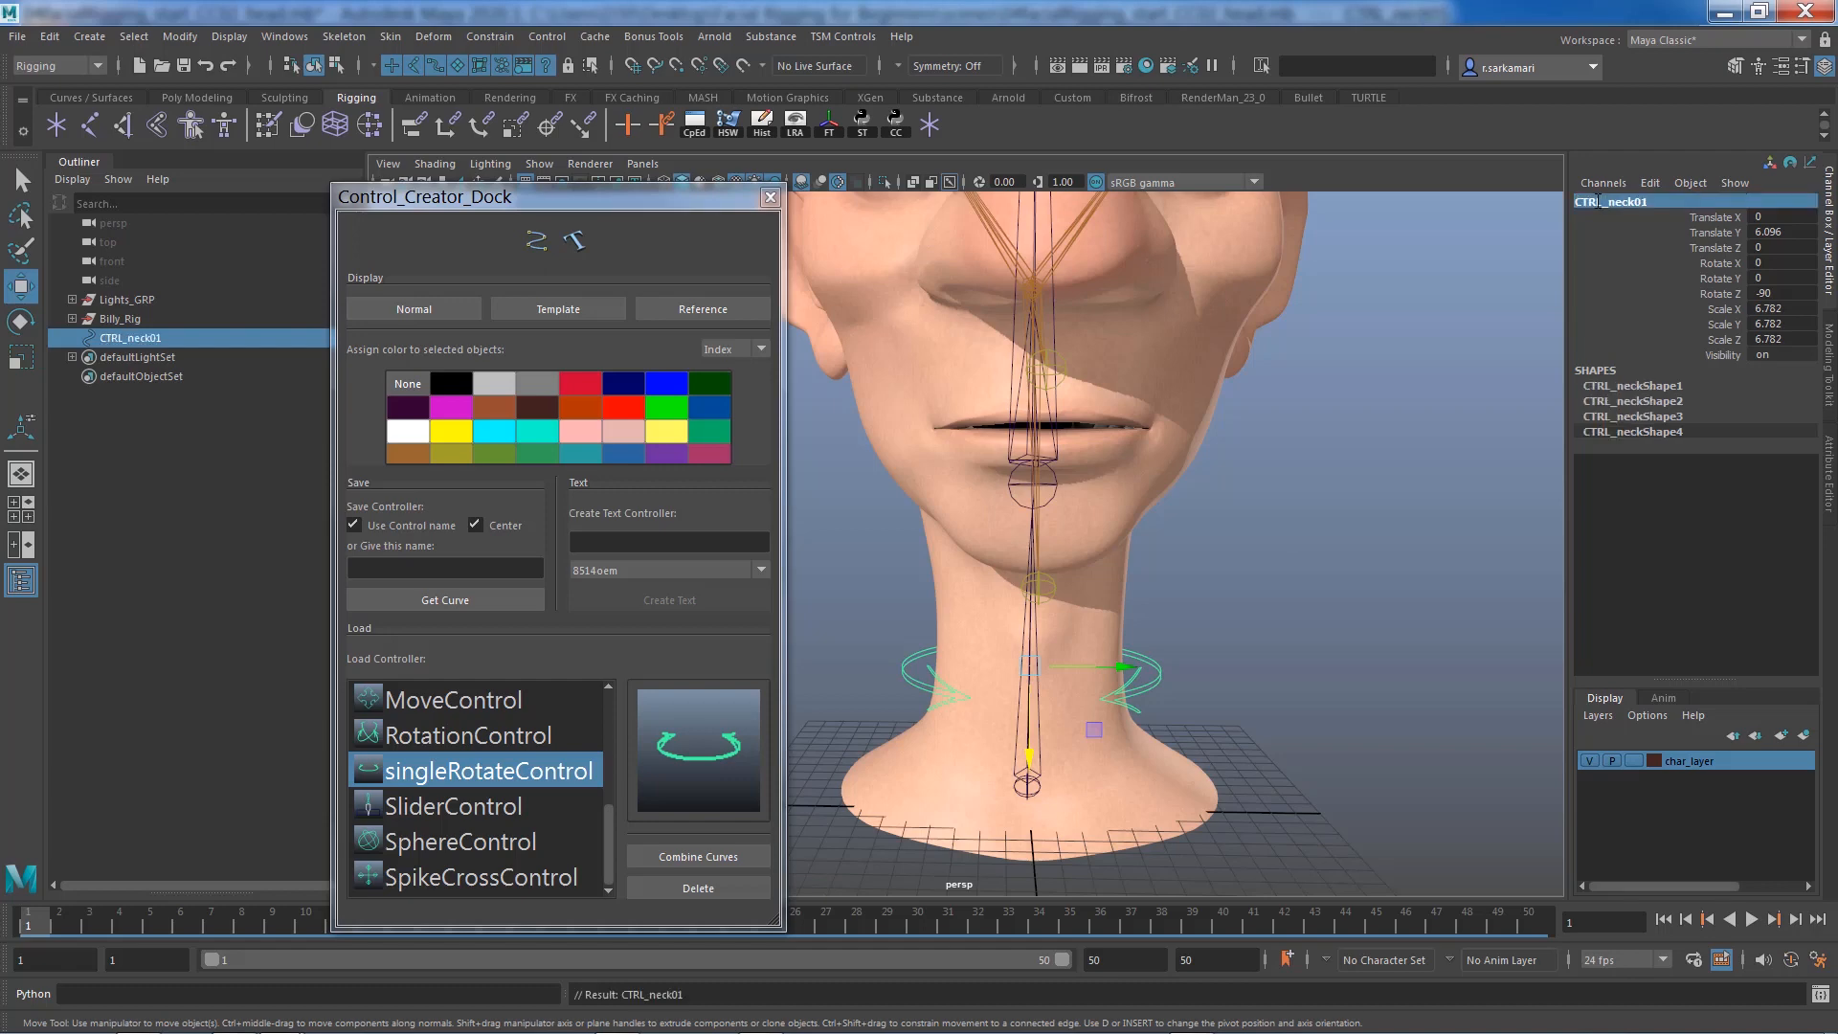
Snap the pivot of CTRL_neck01 to the joint at the base of the neck and freeze the control's transformations
left_click(1589, 761)
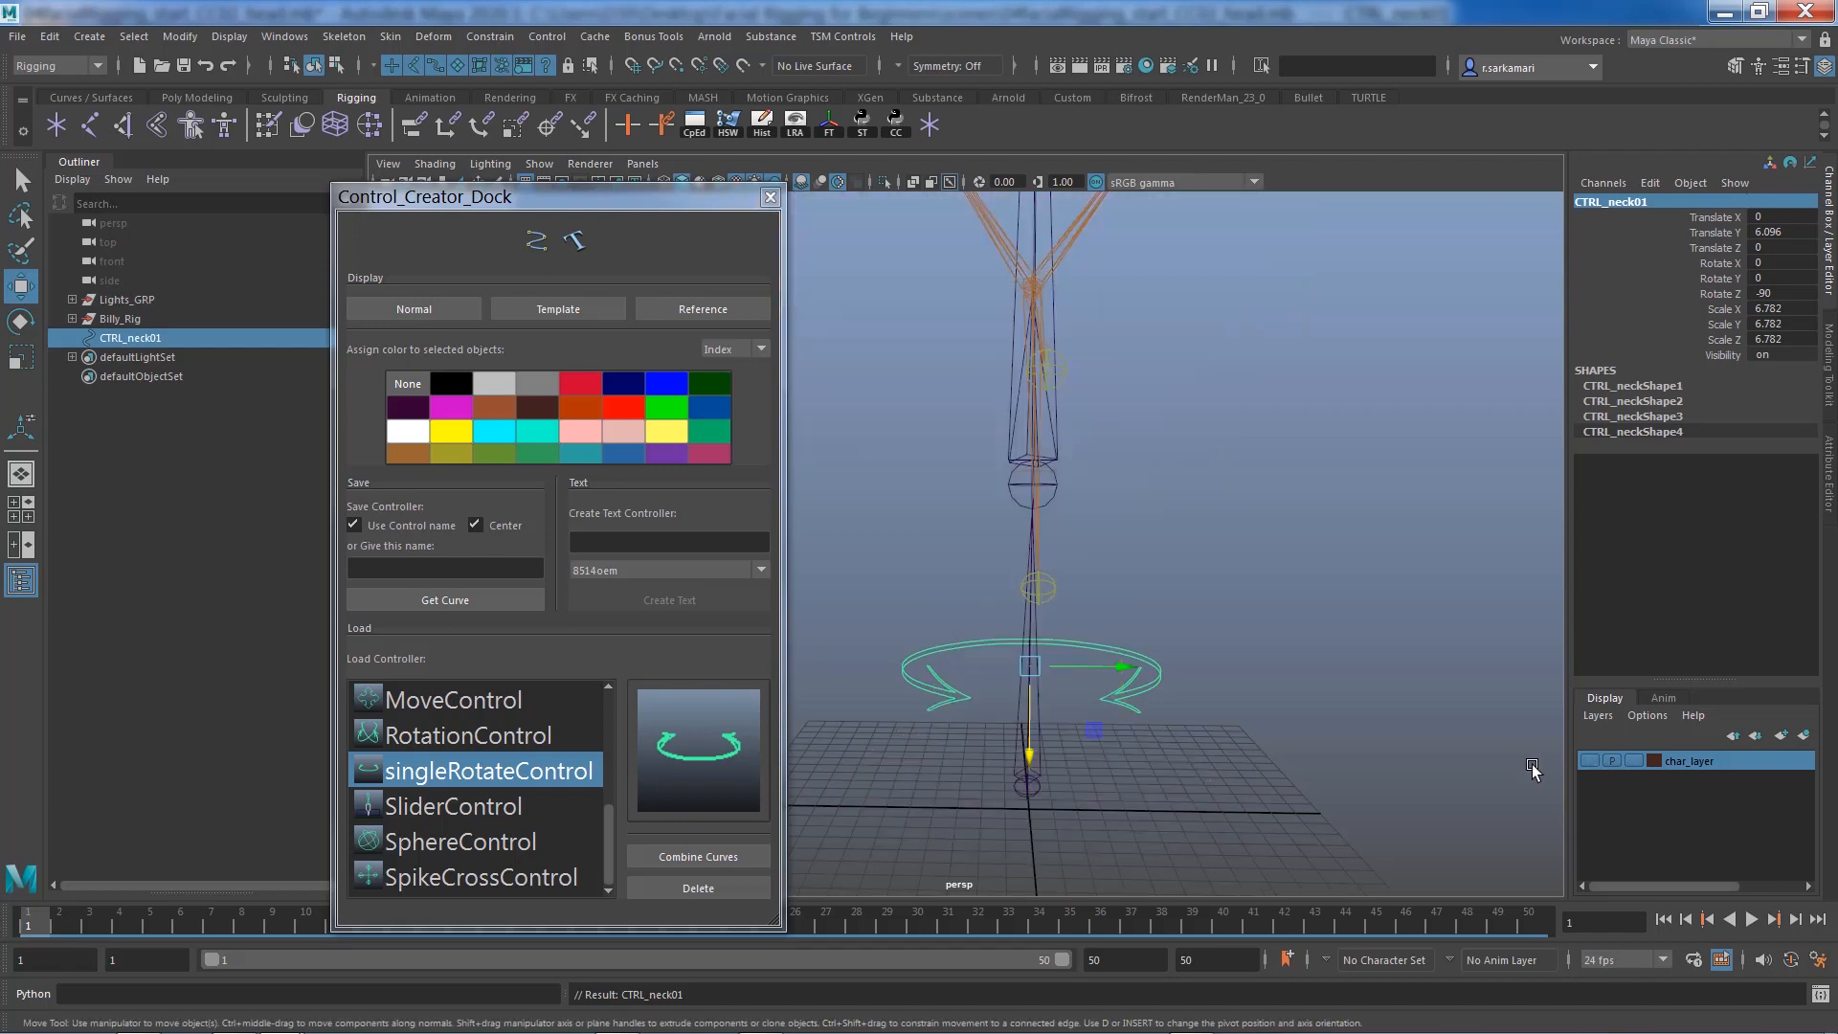
key("d")
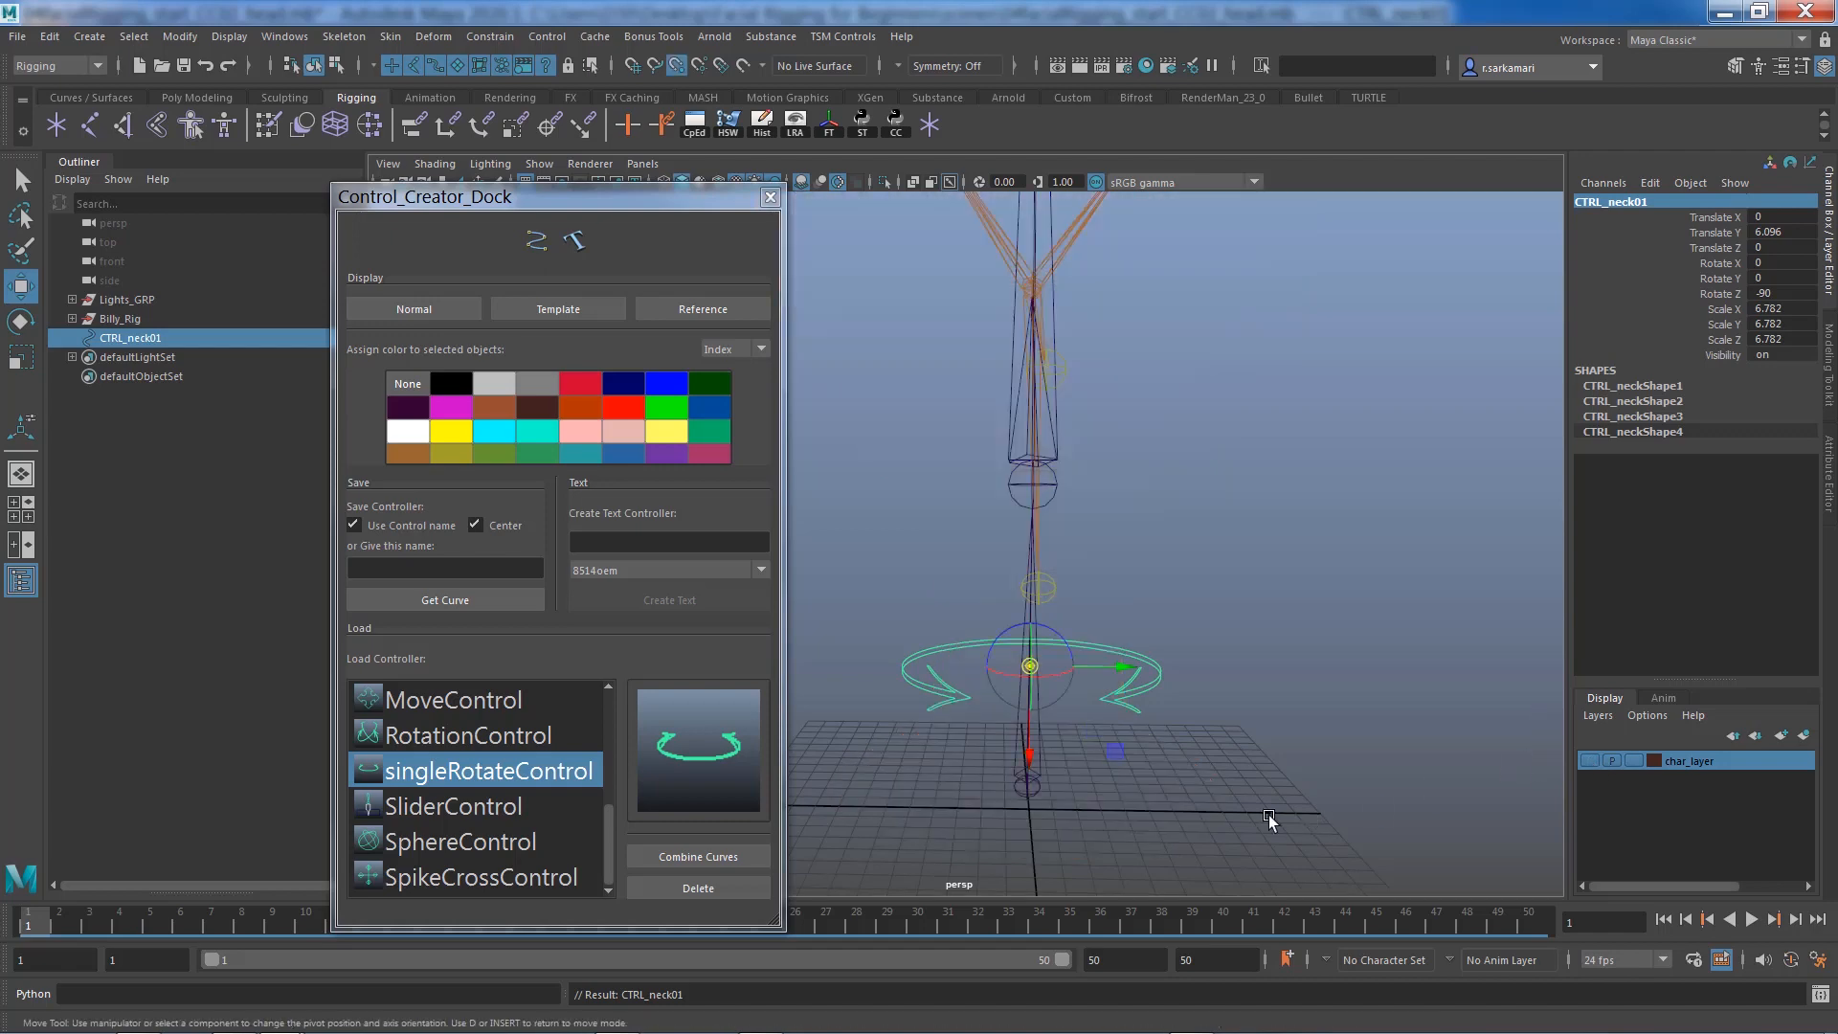
left_click_drag(1036, 664, 1035, 761)
key("d")
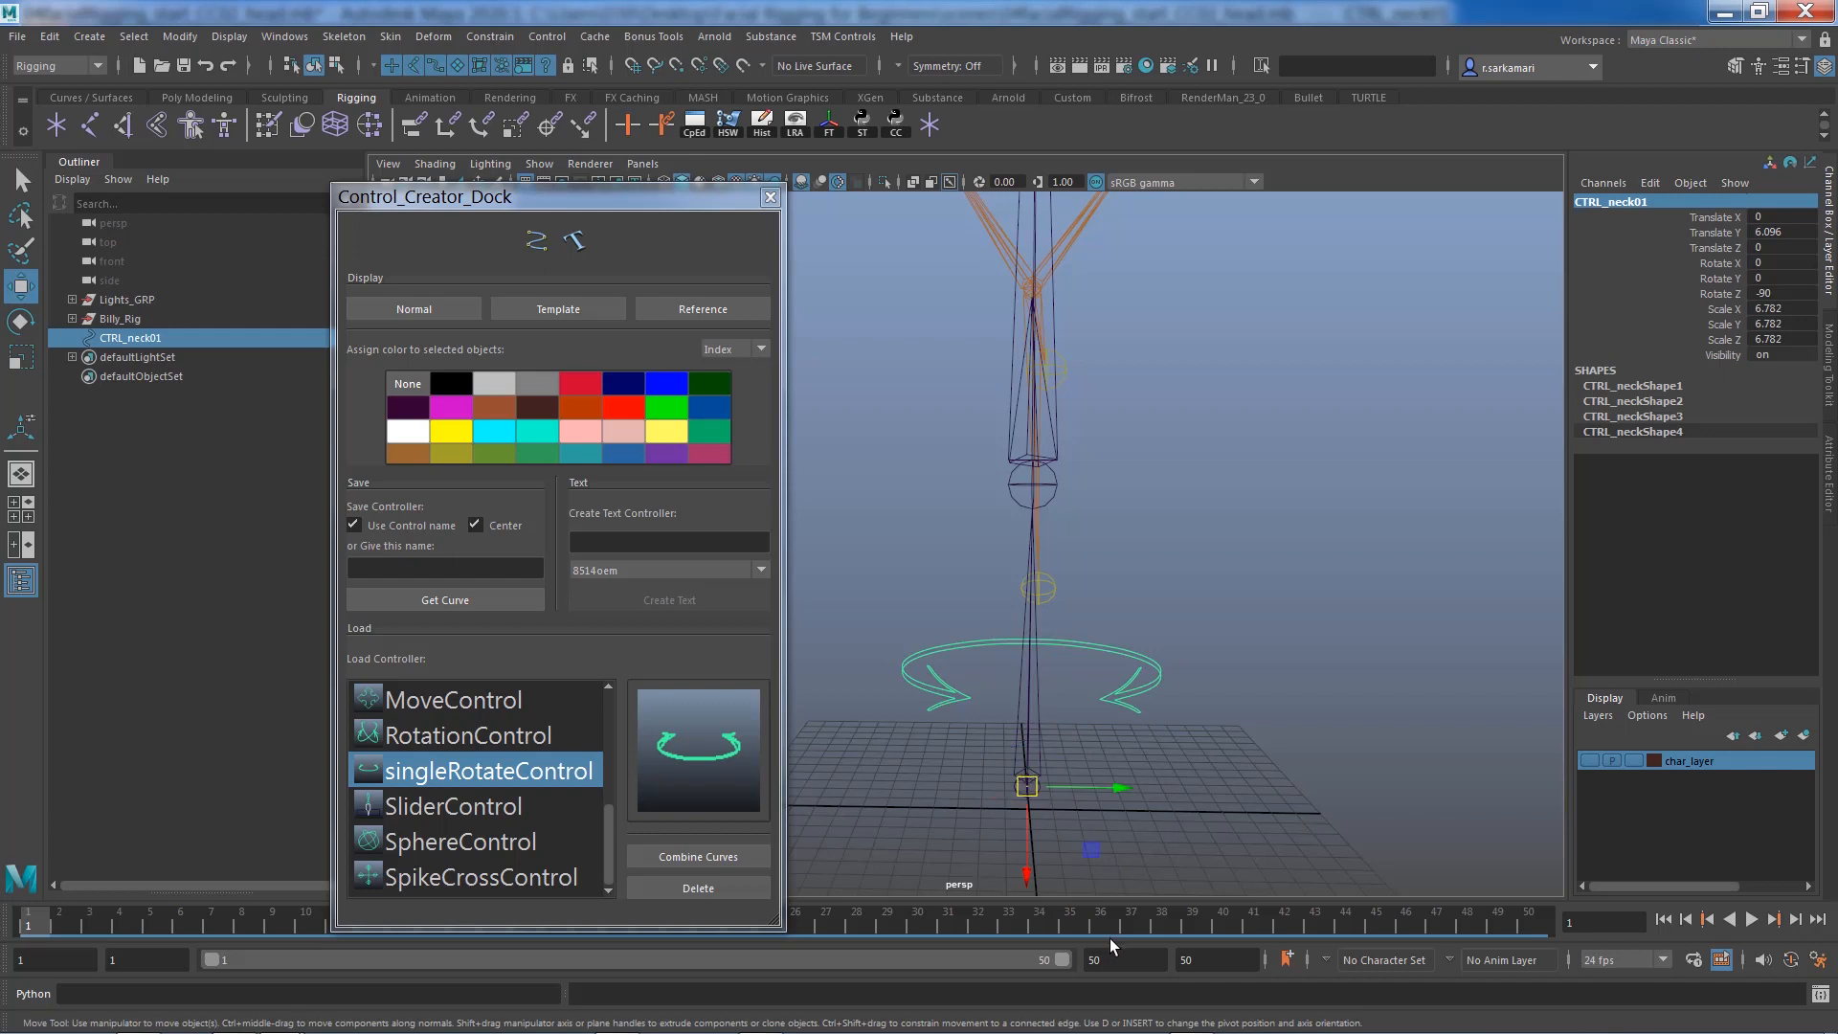
left_click(1589, 762)
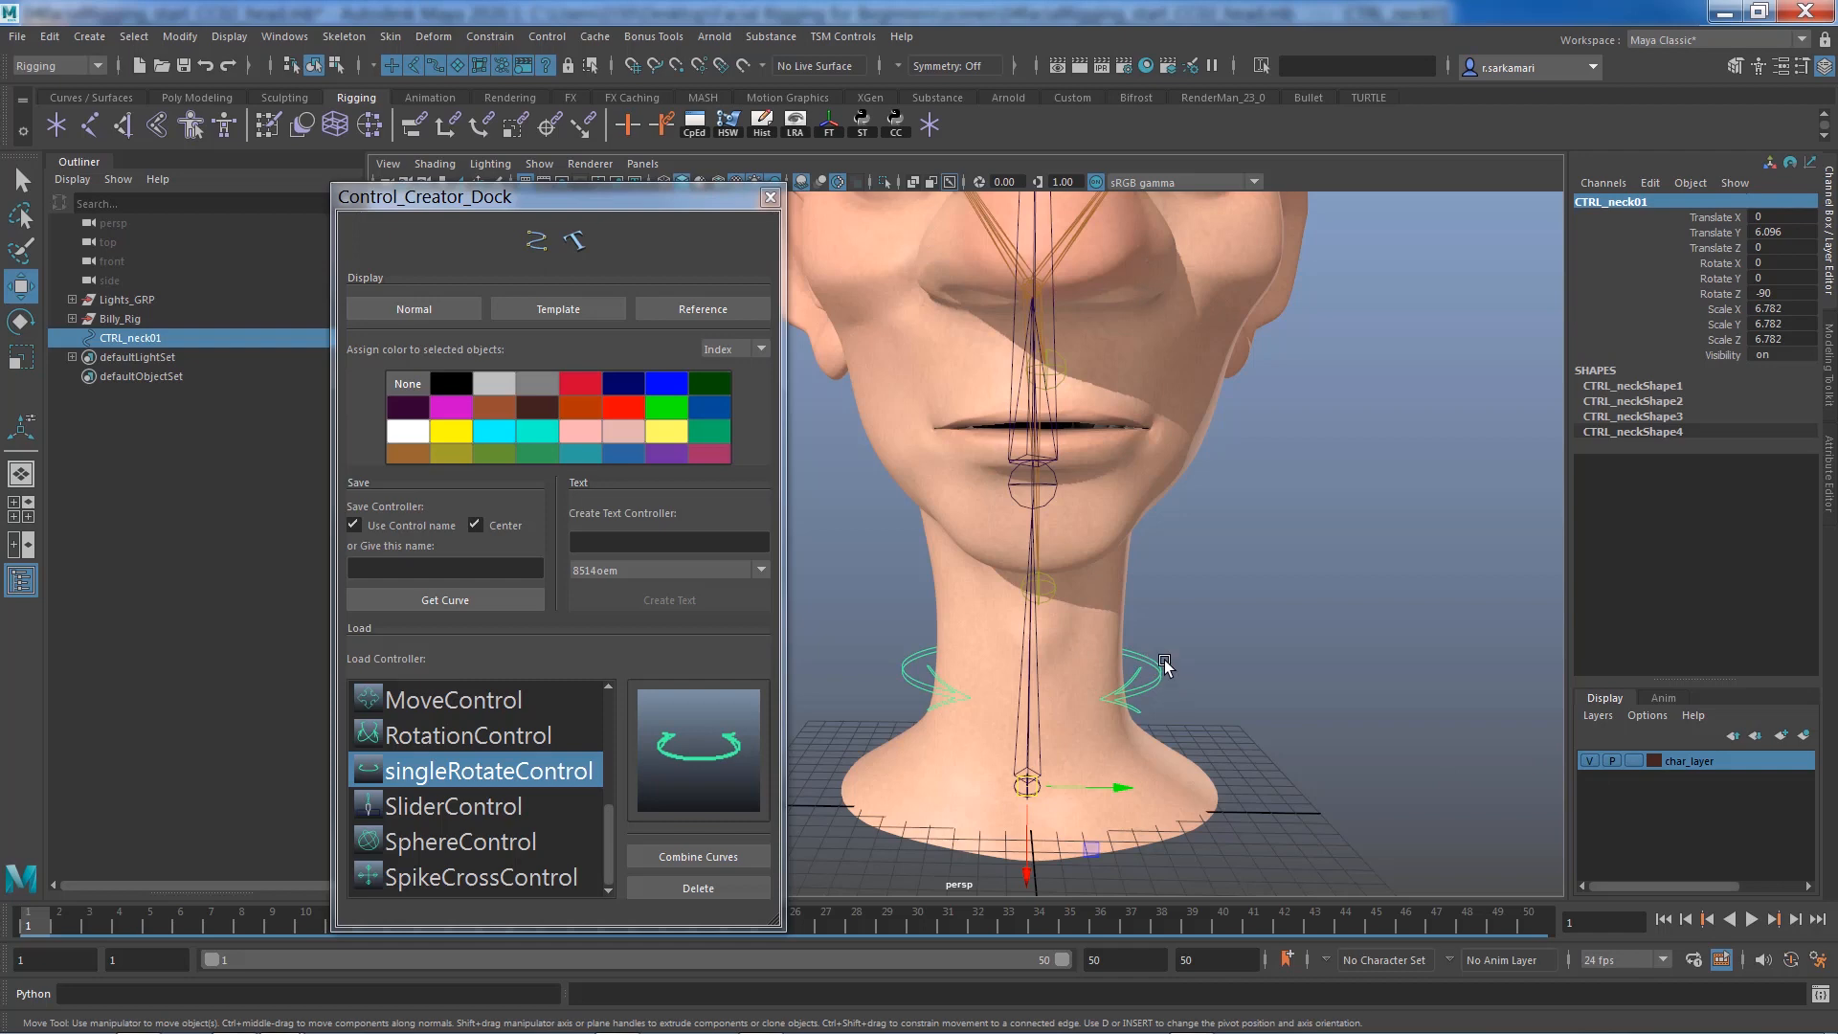
left_click(829, 132)
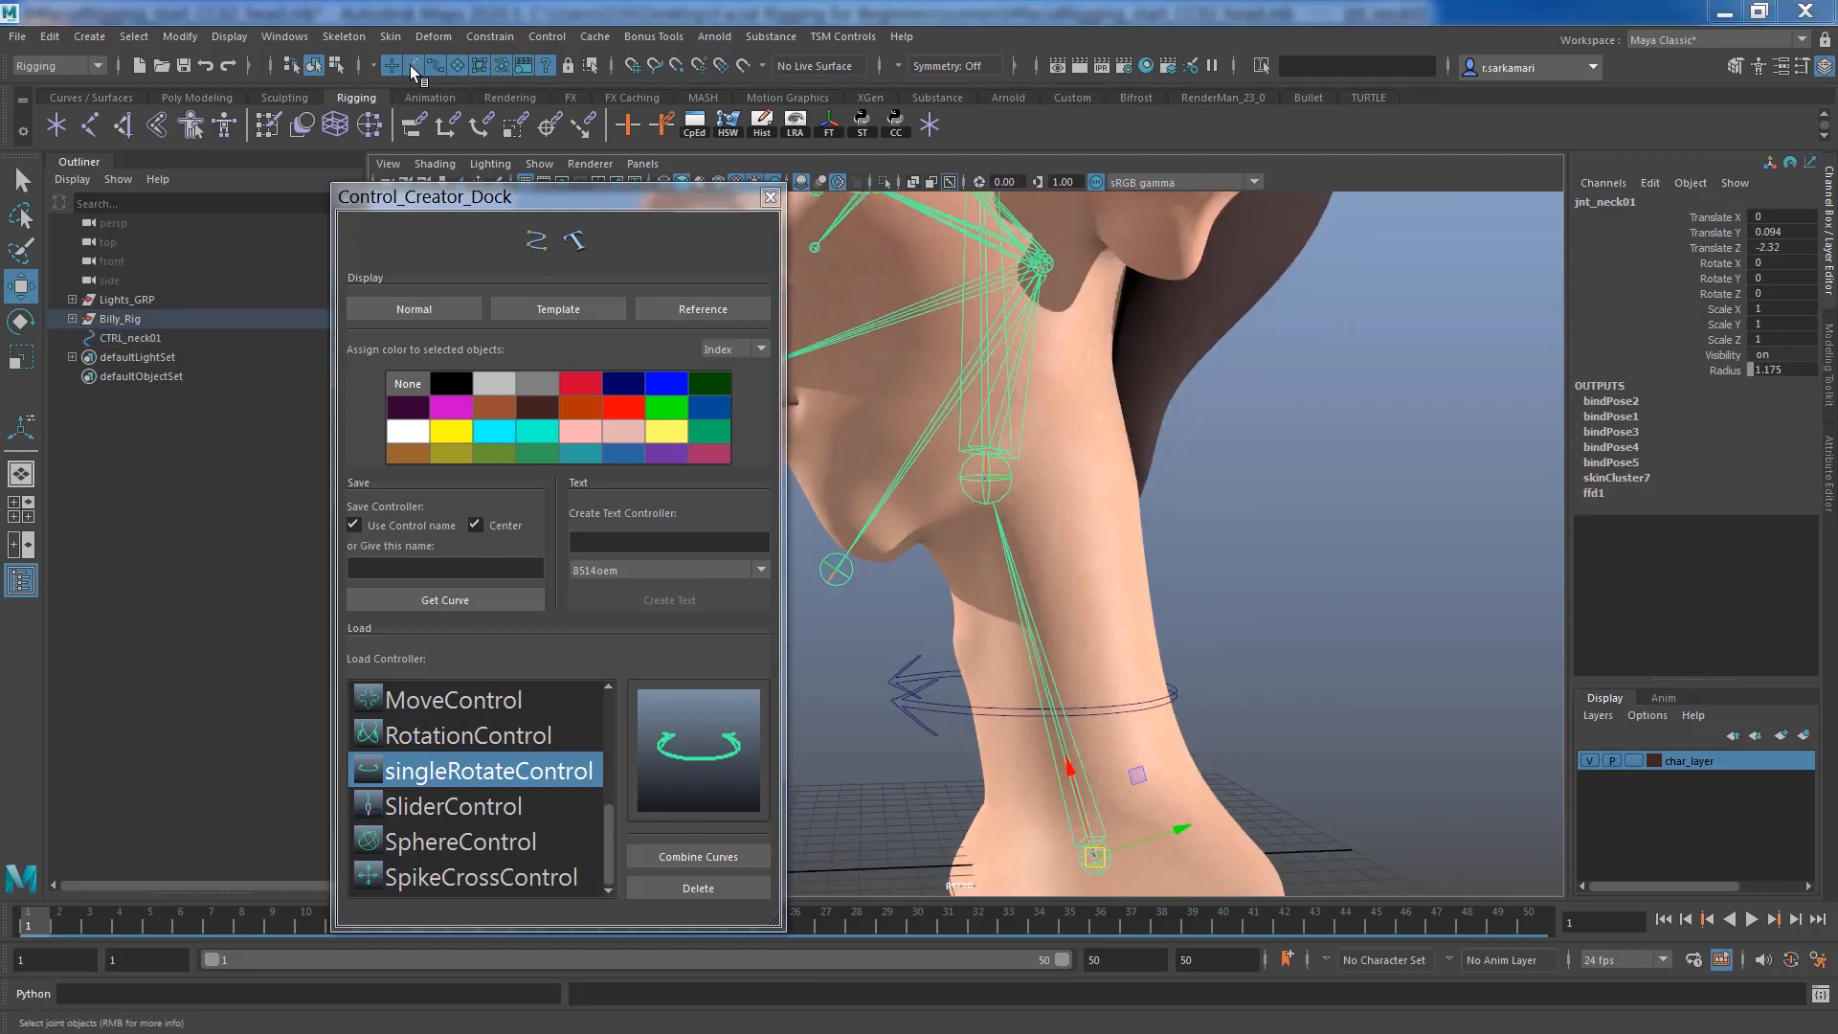
Shift and tilt all control vertices of CTRL_neck01 to sit square to the neck joint, and color the control yellow
left_click(938, 708)
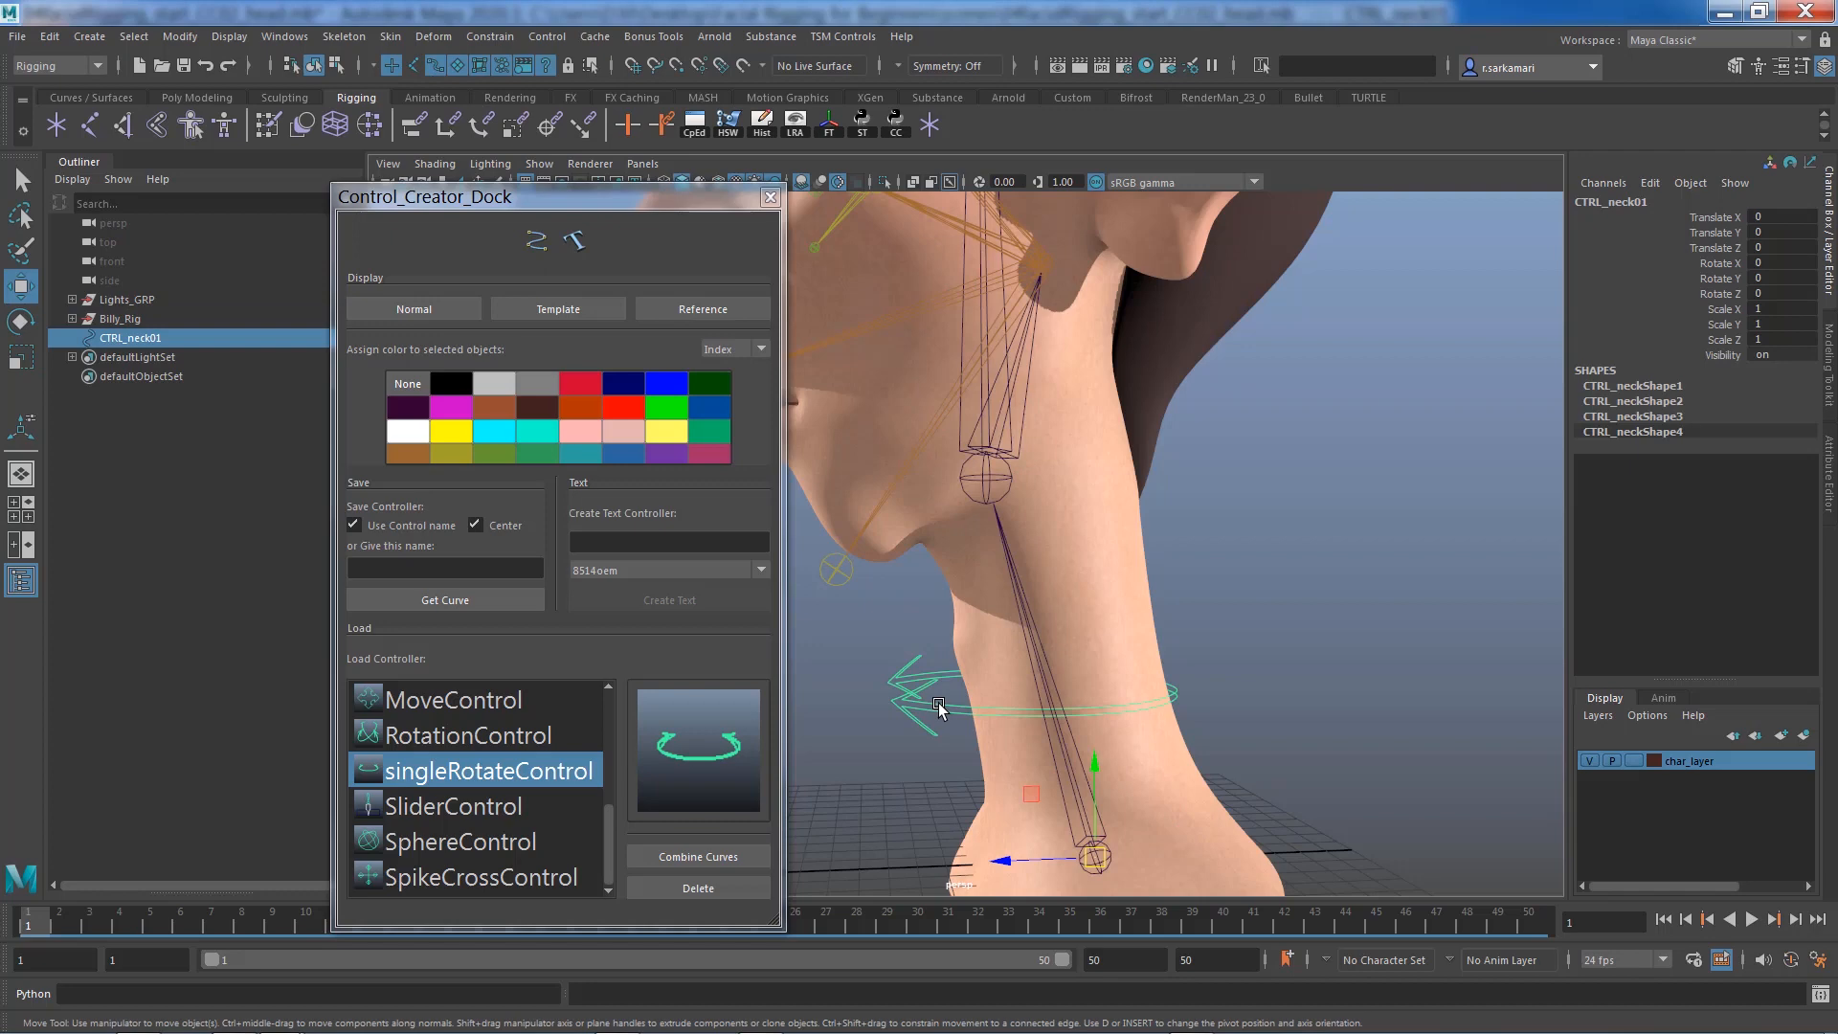
right_click_drag(938, 709, 842, 557)
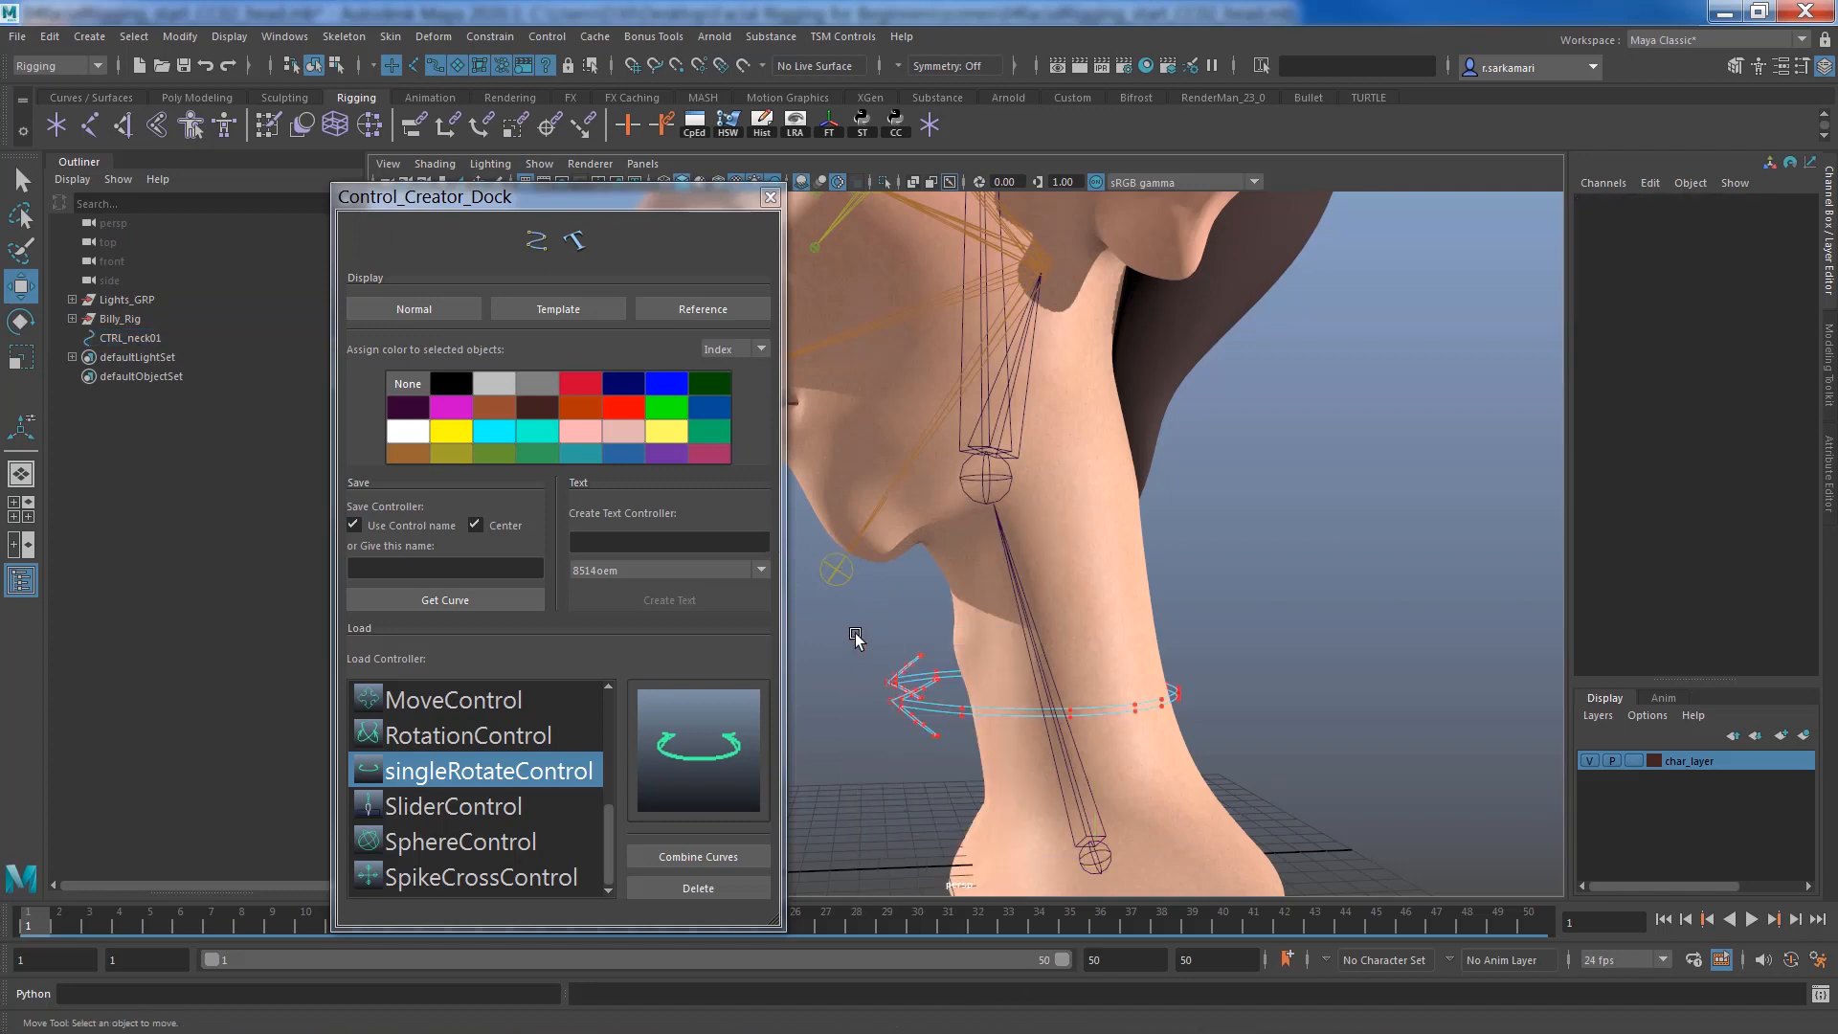
left_click_drag(855, 638, 1240, 756)
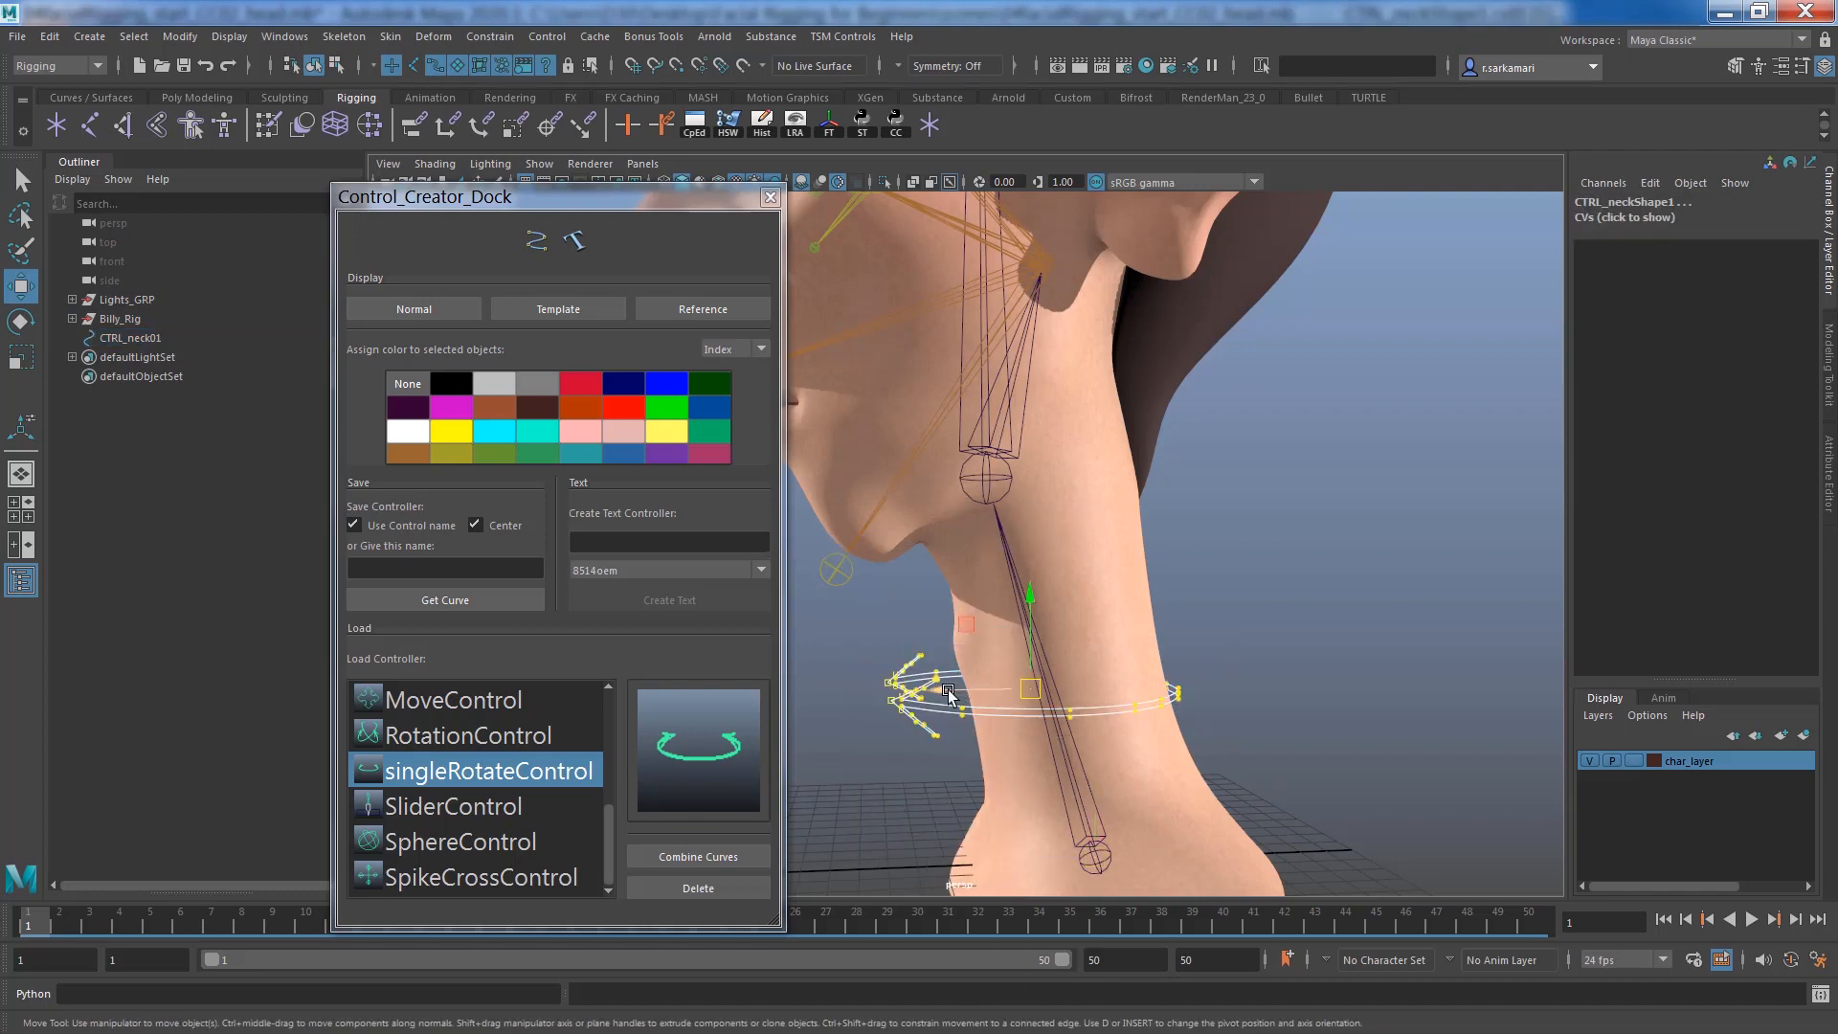
mouse_move(948, 693)
left_mouse_down()
mouse_move(968, 692)
mouse_move(971, 661)
mouse_move(967, 675)
left_mouse_up()
key("e")
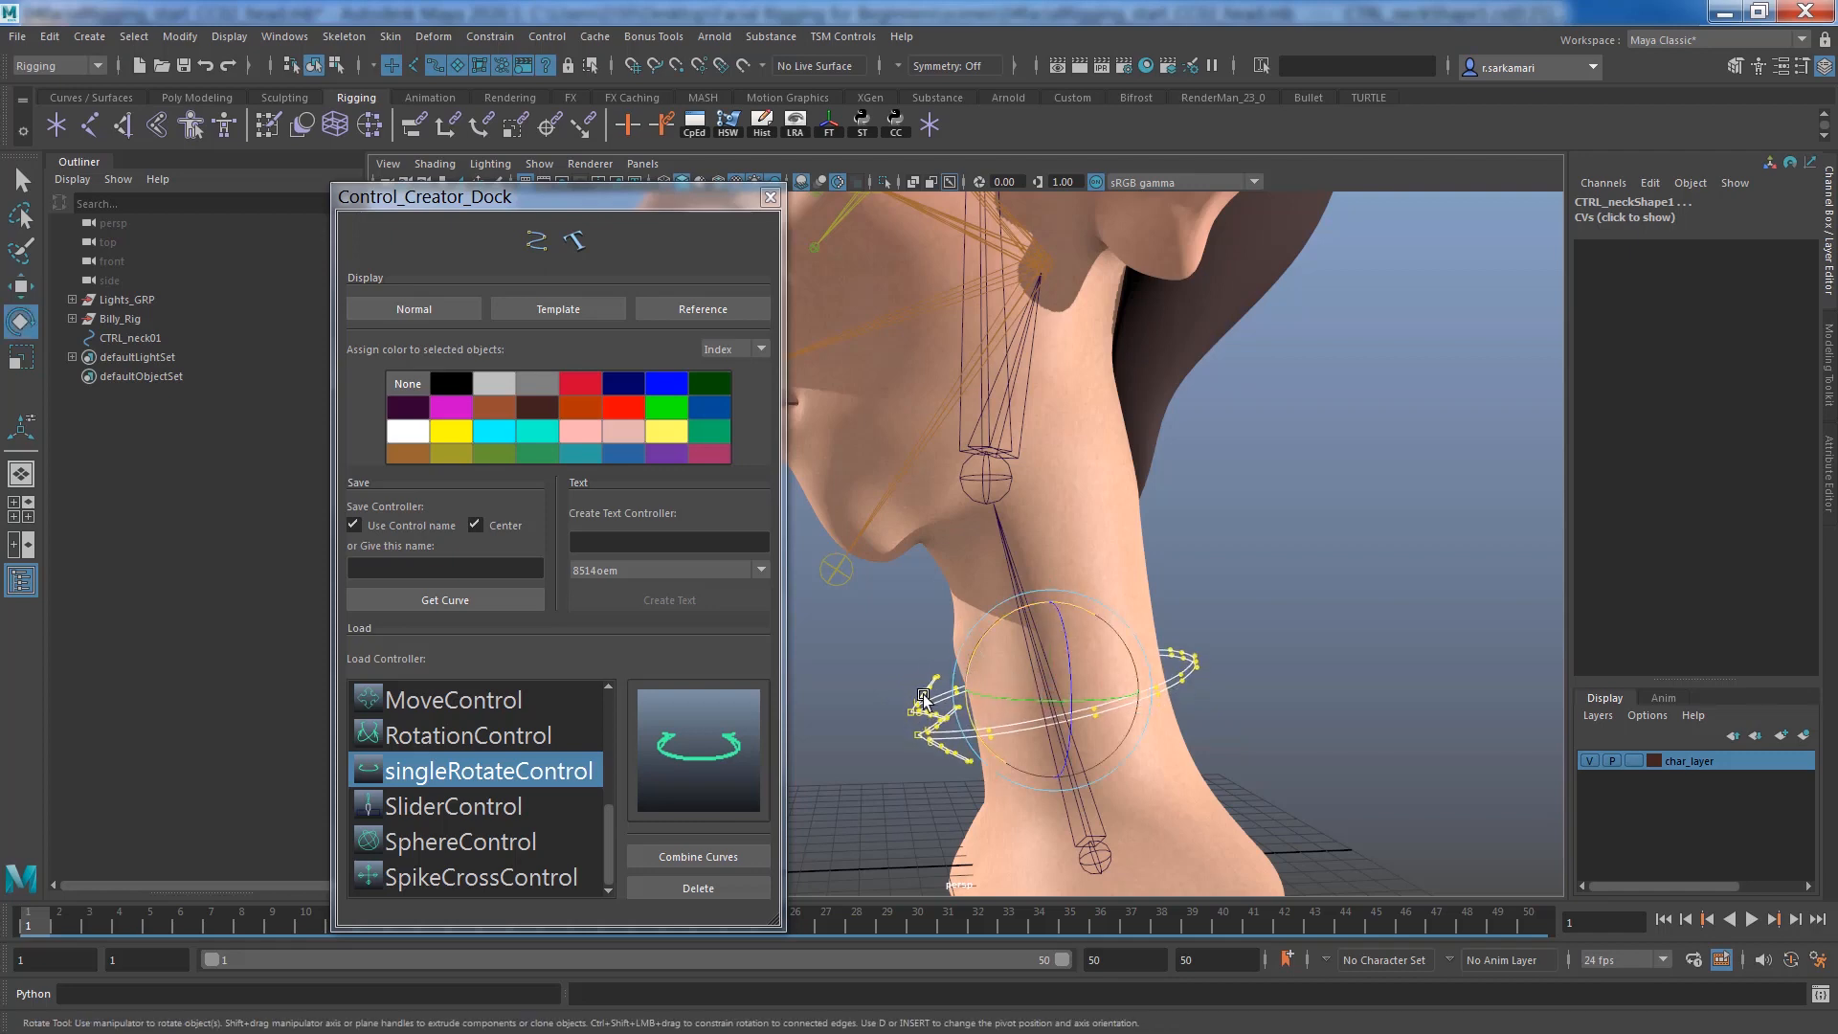
right_click_drag(921, 708, 1009, 517)
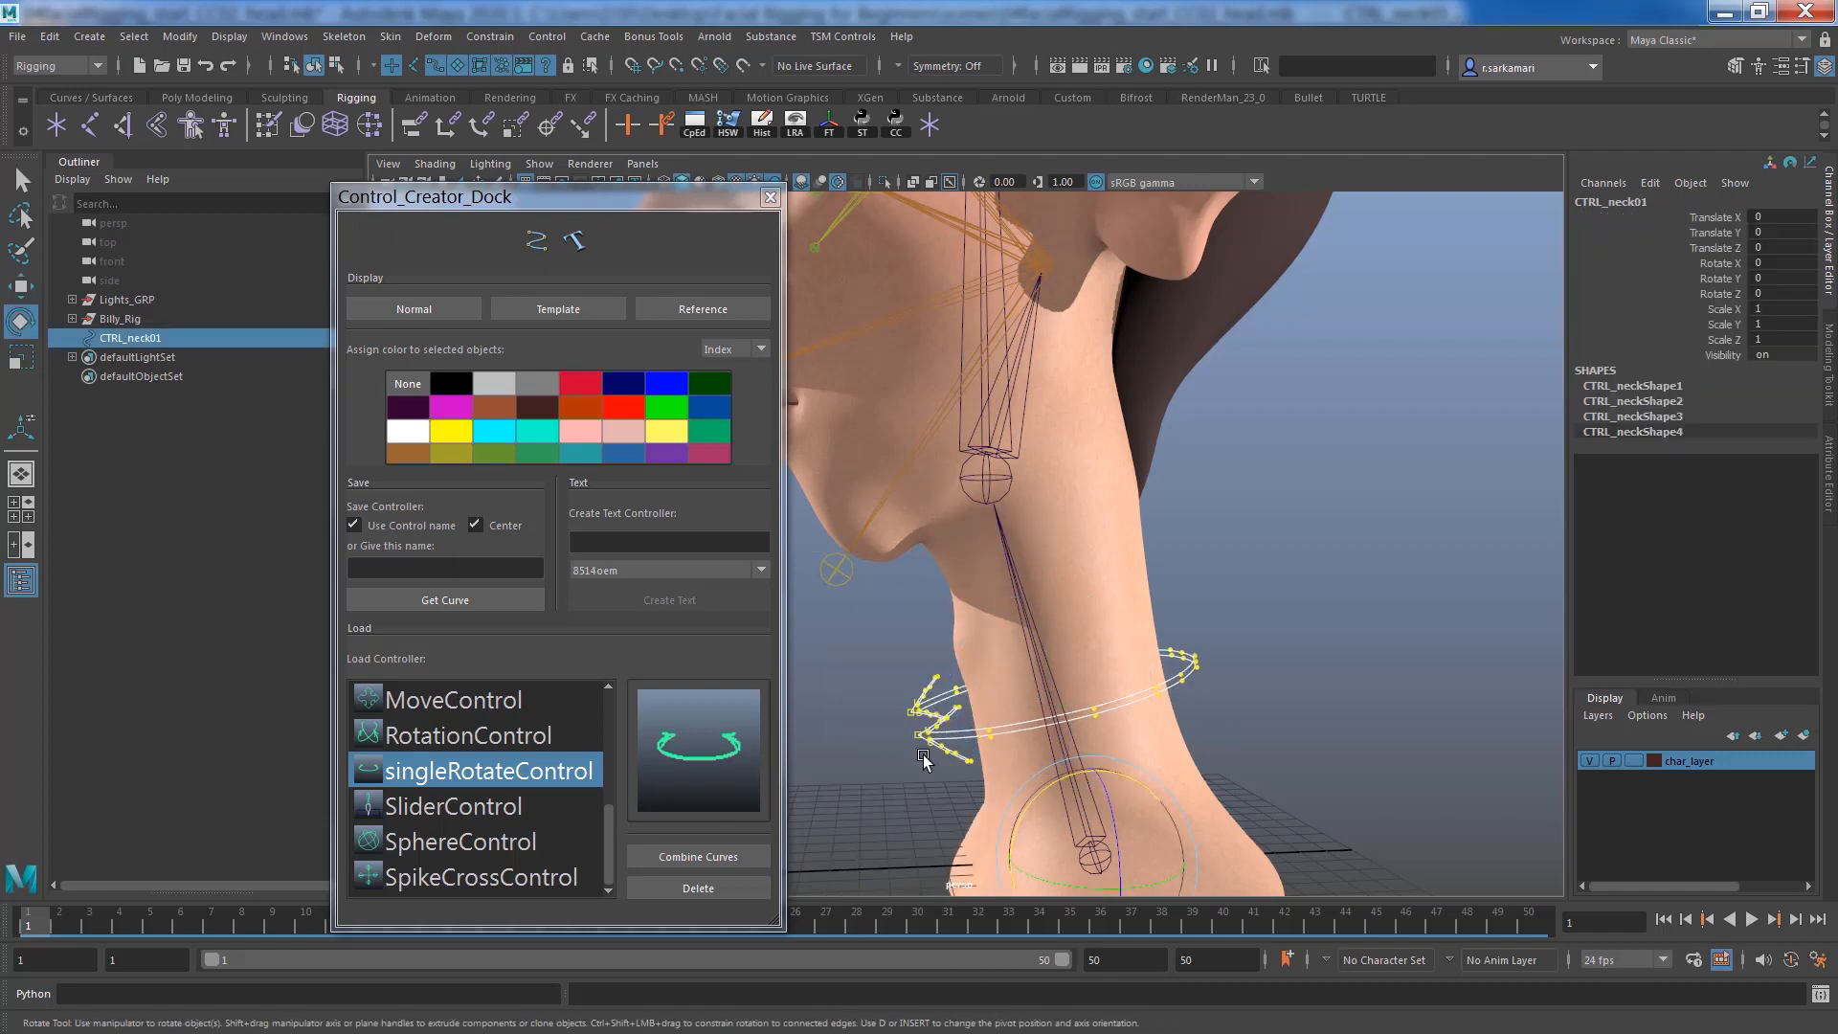
left_click(909, 770)
left_click(958, 736)
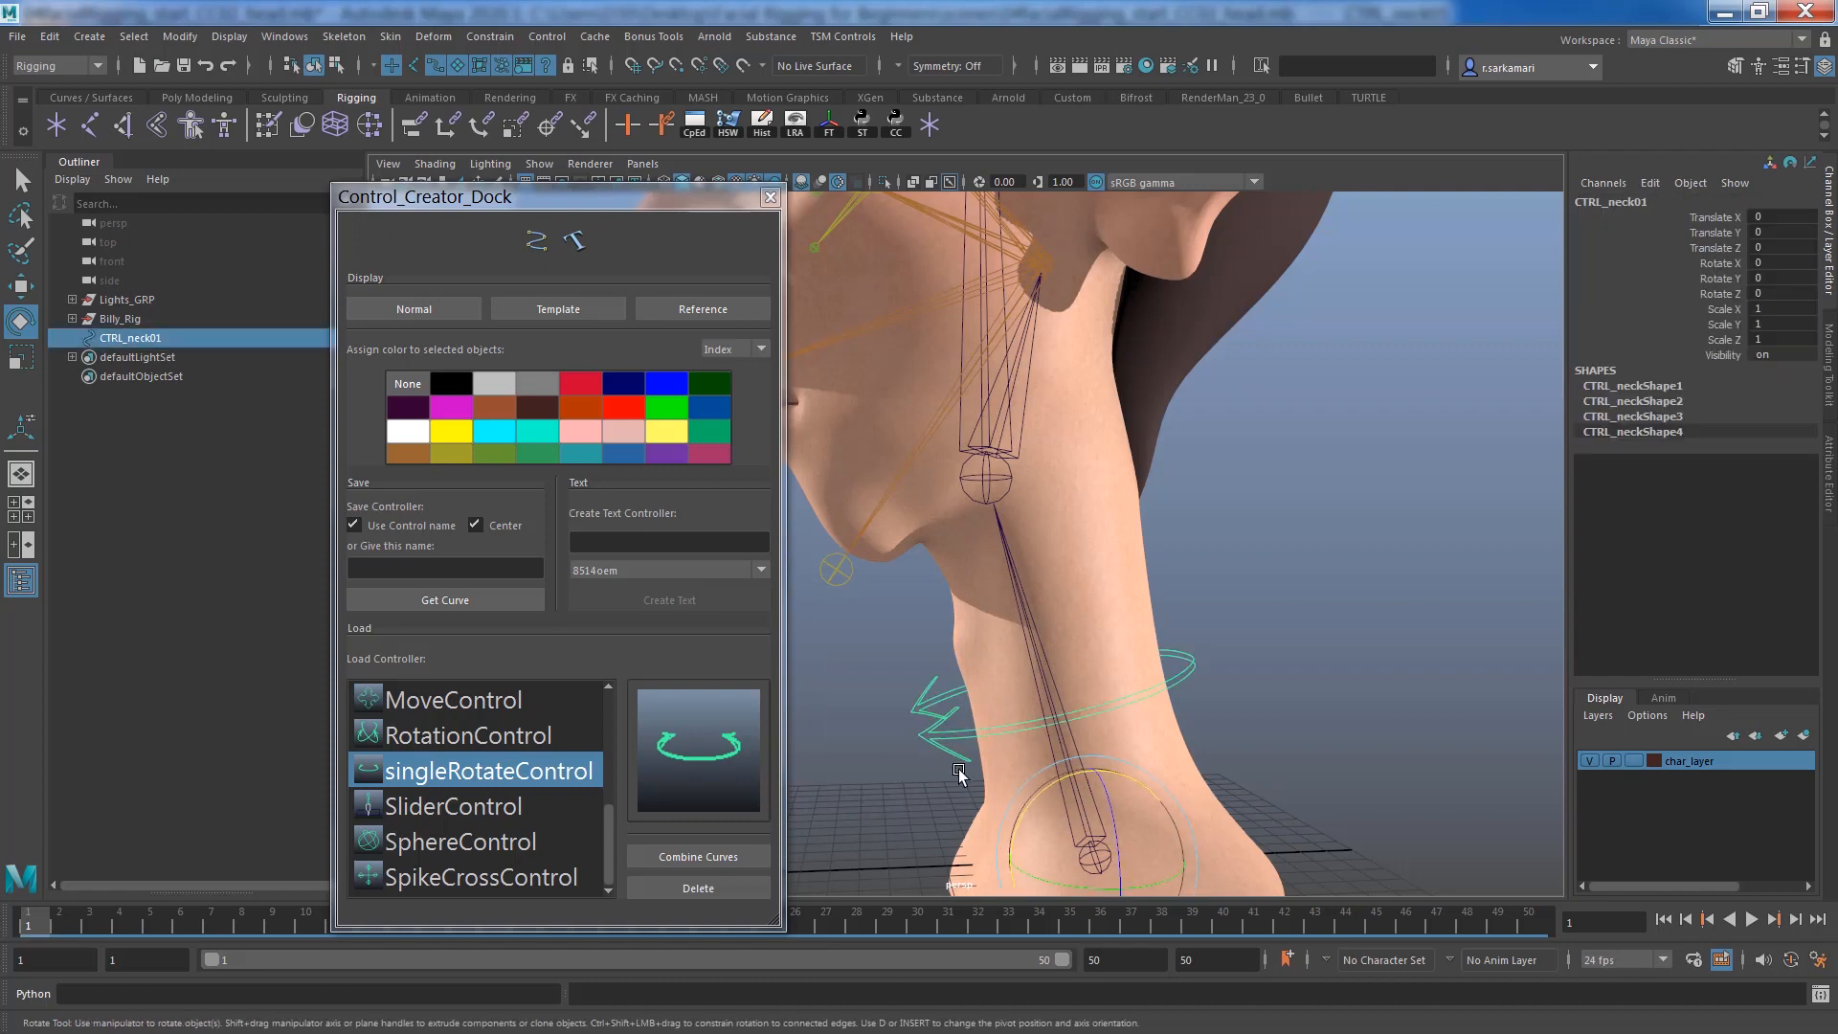
left_click(458, 435)
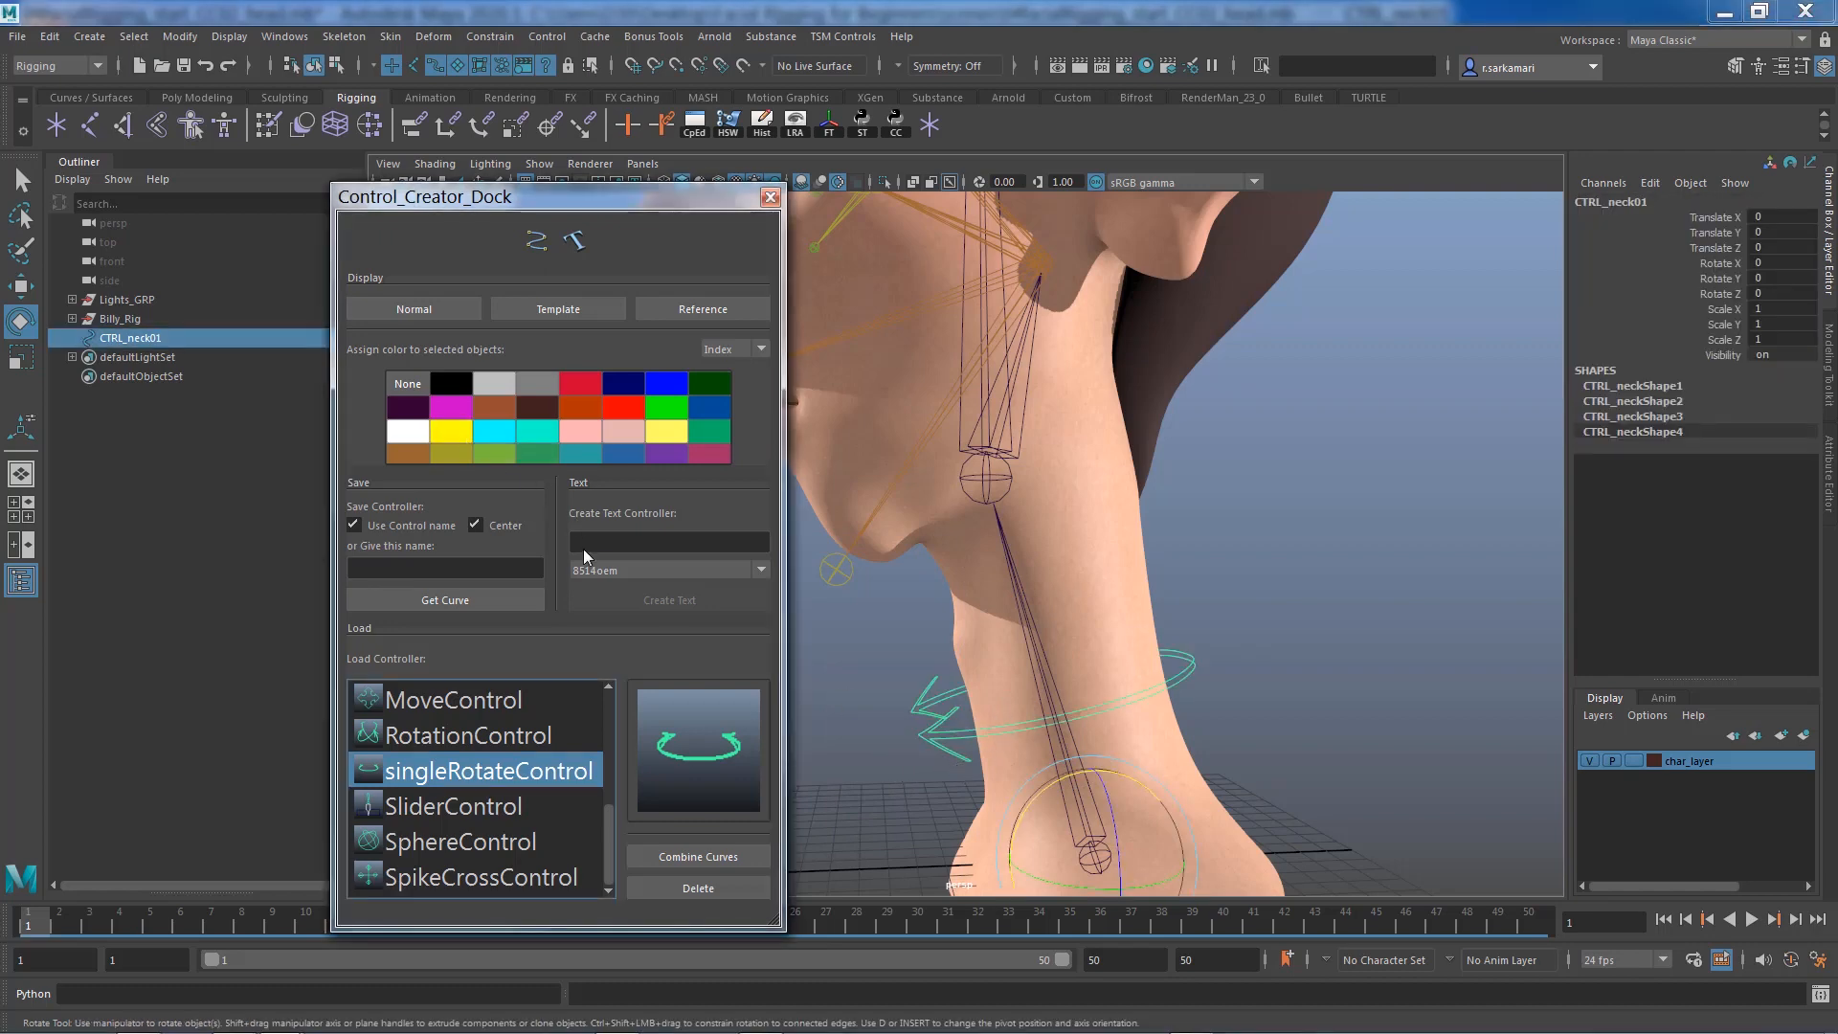
left_click(888, 762)
Load a CrownCurve controller for the head
scroll(888, 765, "down", 3)
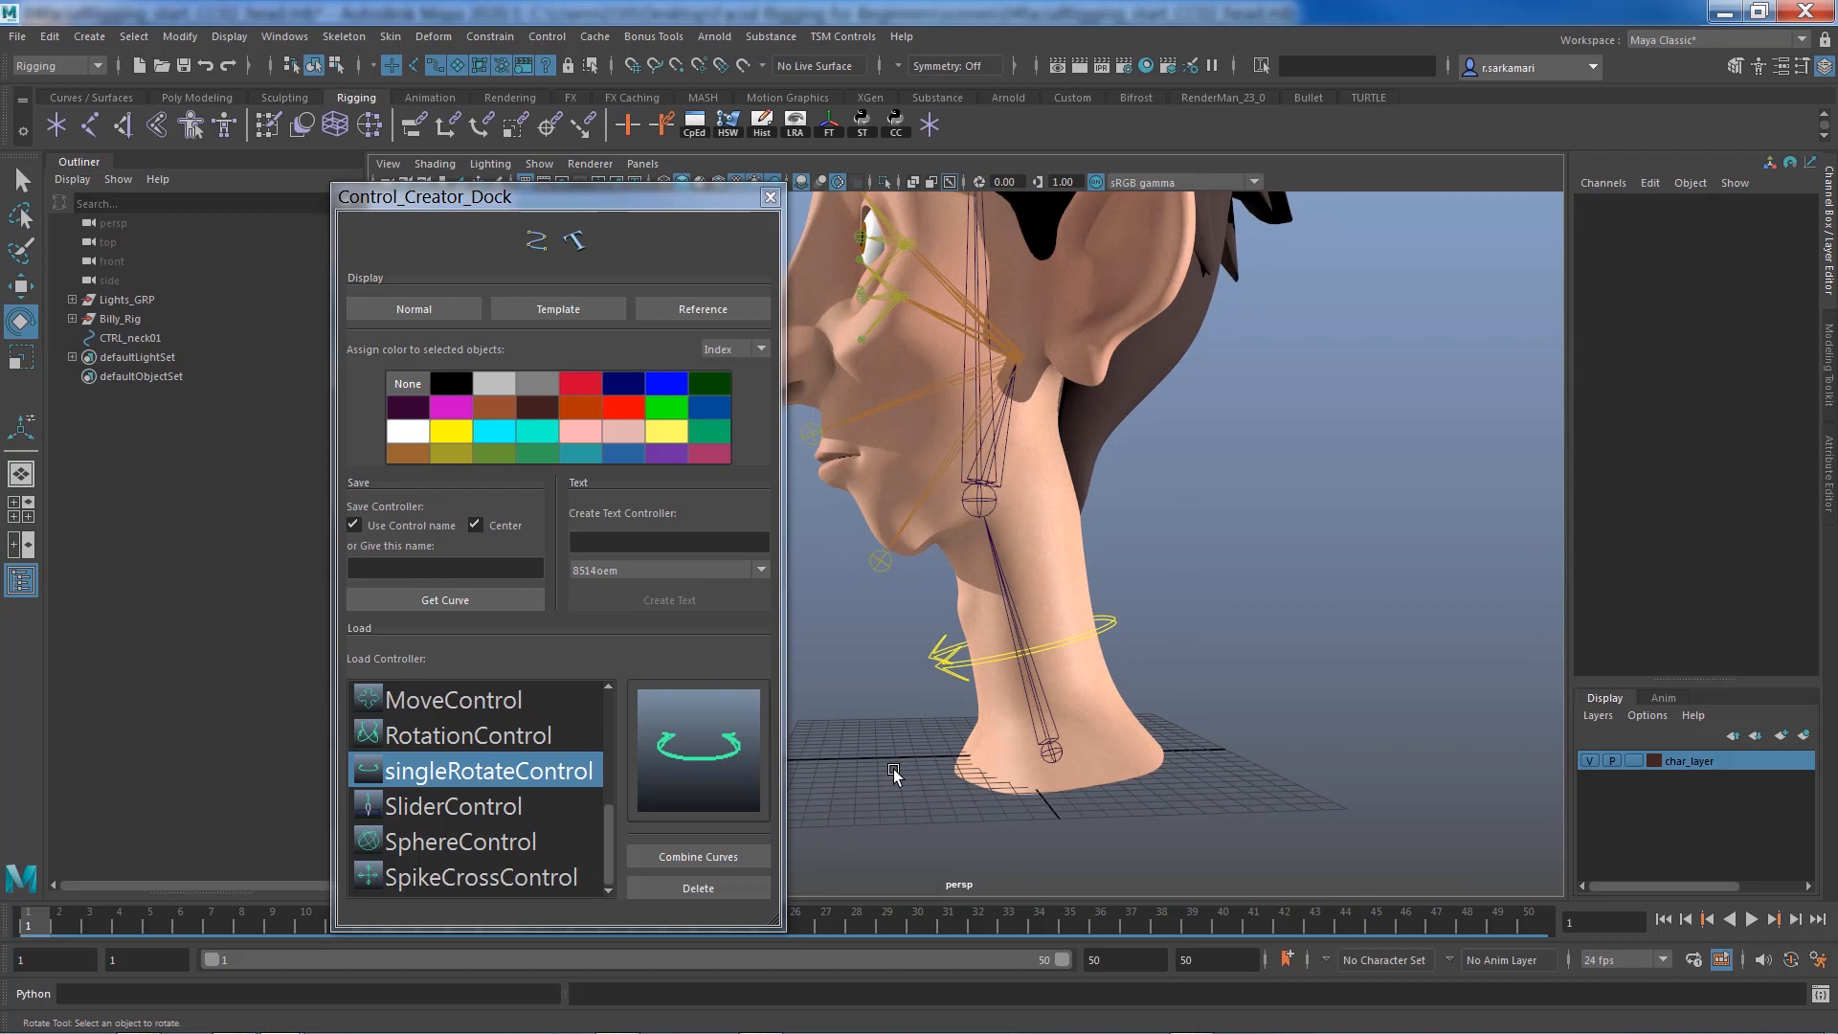
left_click_drag(893, 768, 1169, 778, "alt")
middle_click_drag(1078, 706, 1080, 754, "alt")
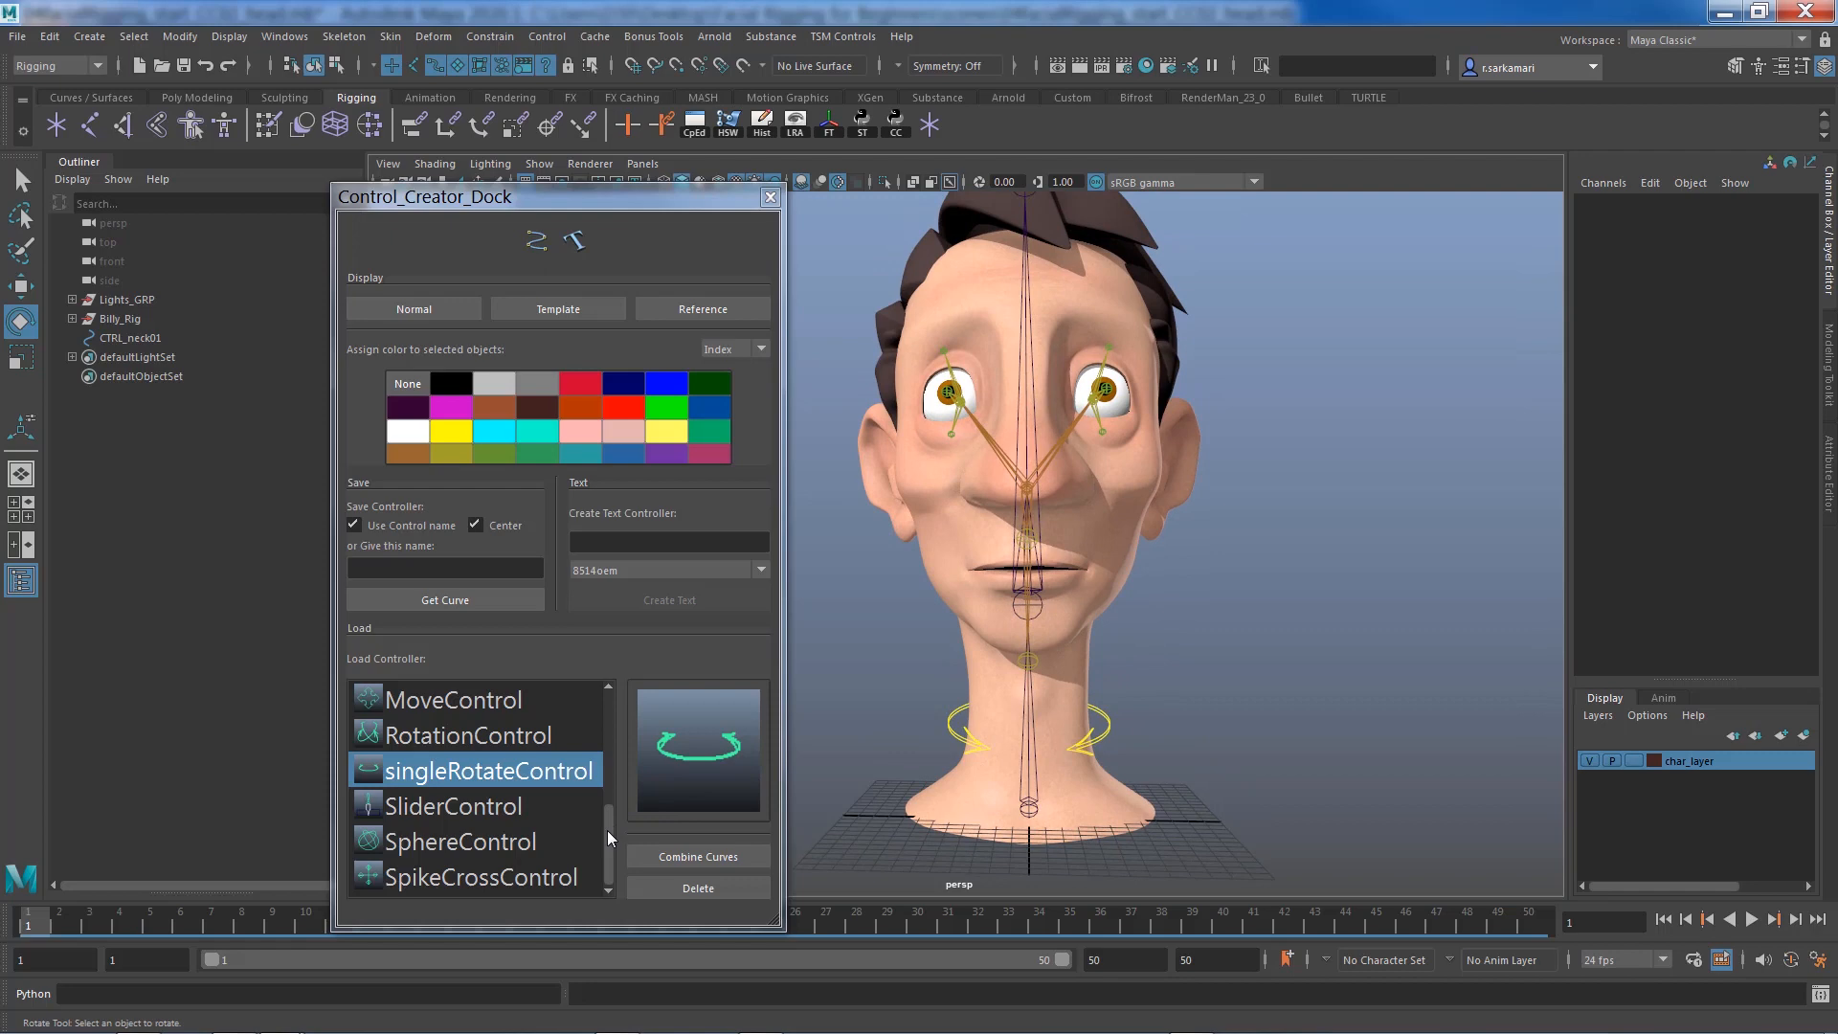
scroll(471, 704, "up", 5)
left_click(498, 745)
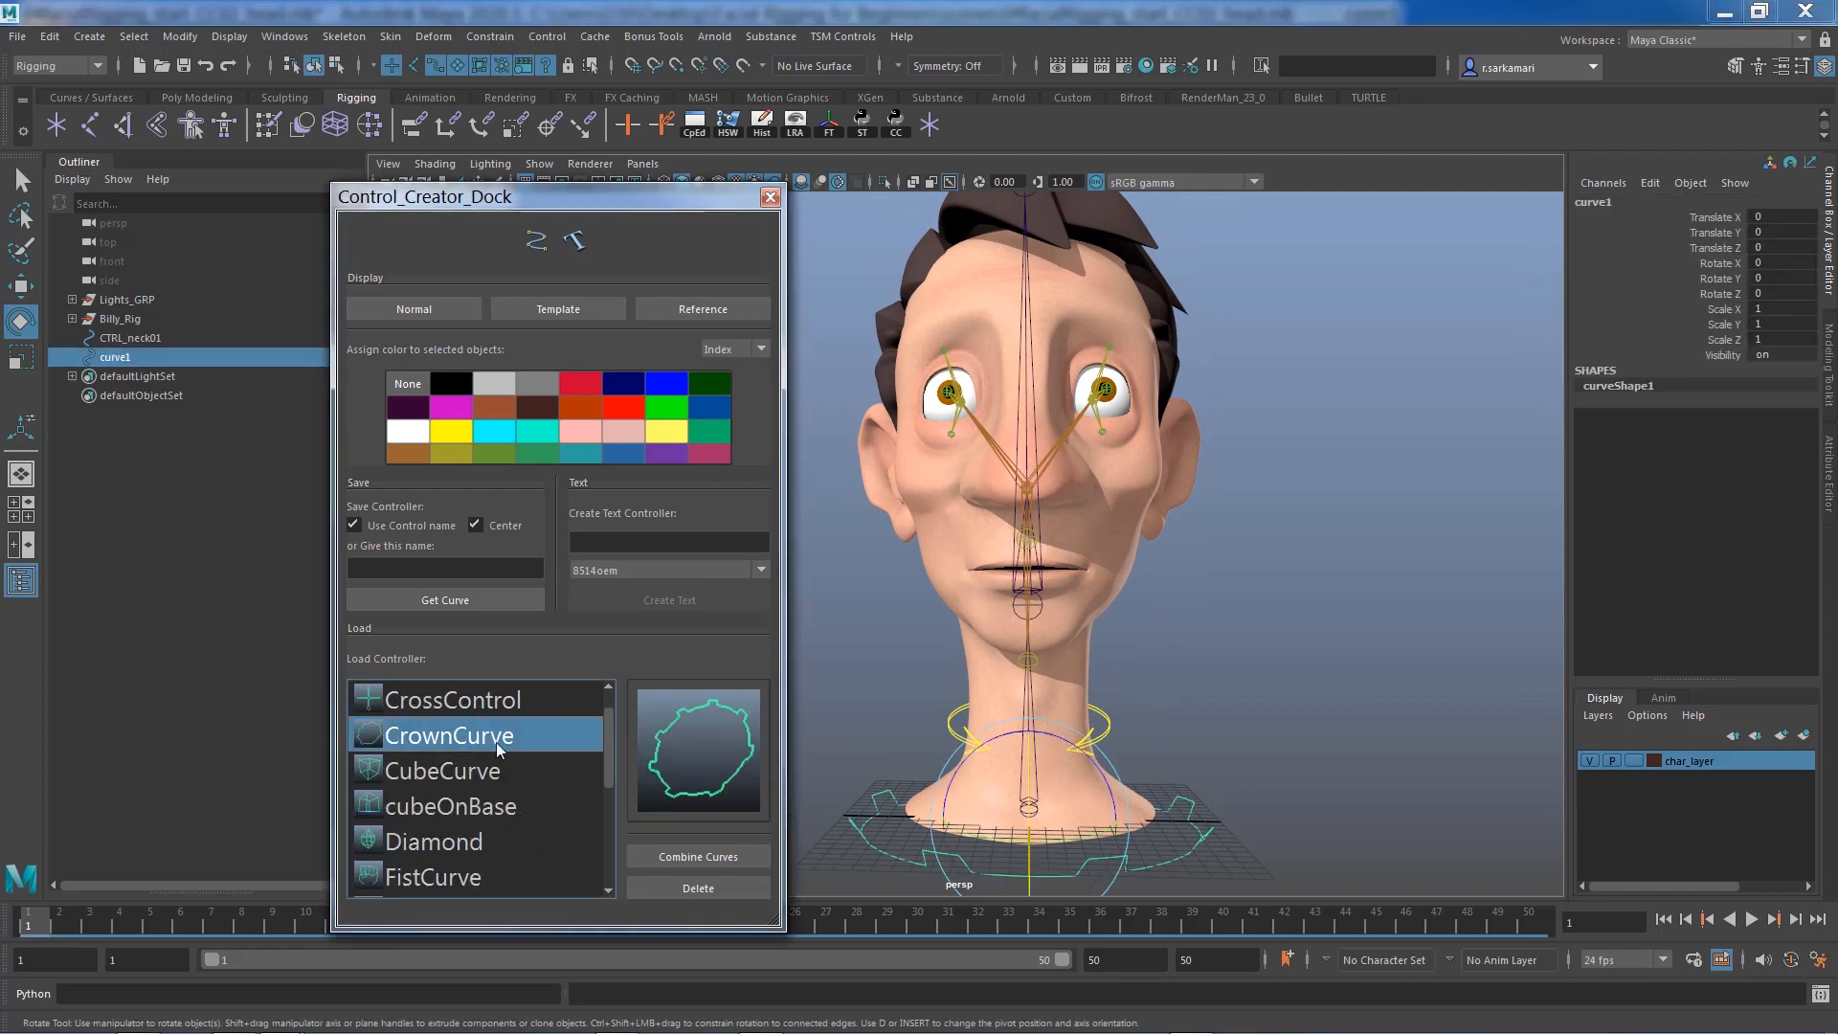
Set the crown curve's Translate Y to 35 and its Scale X, Y and Z to 1.2
double_click(1778, 232)
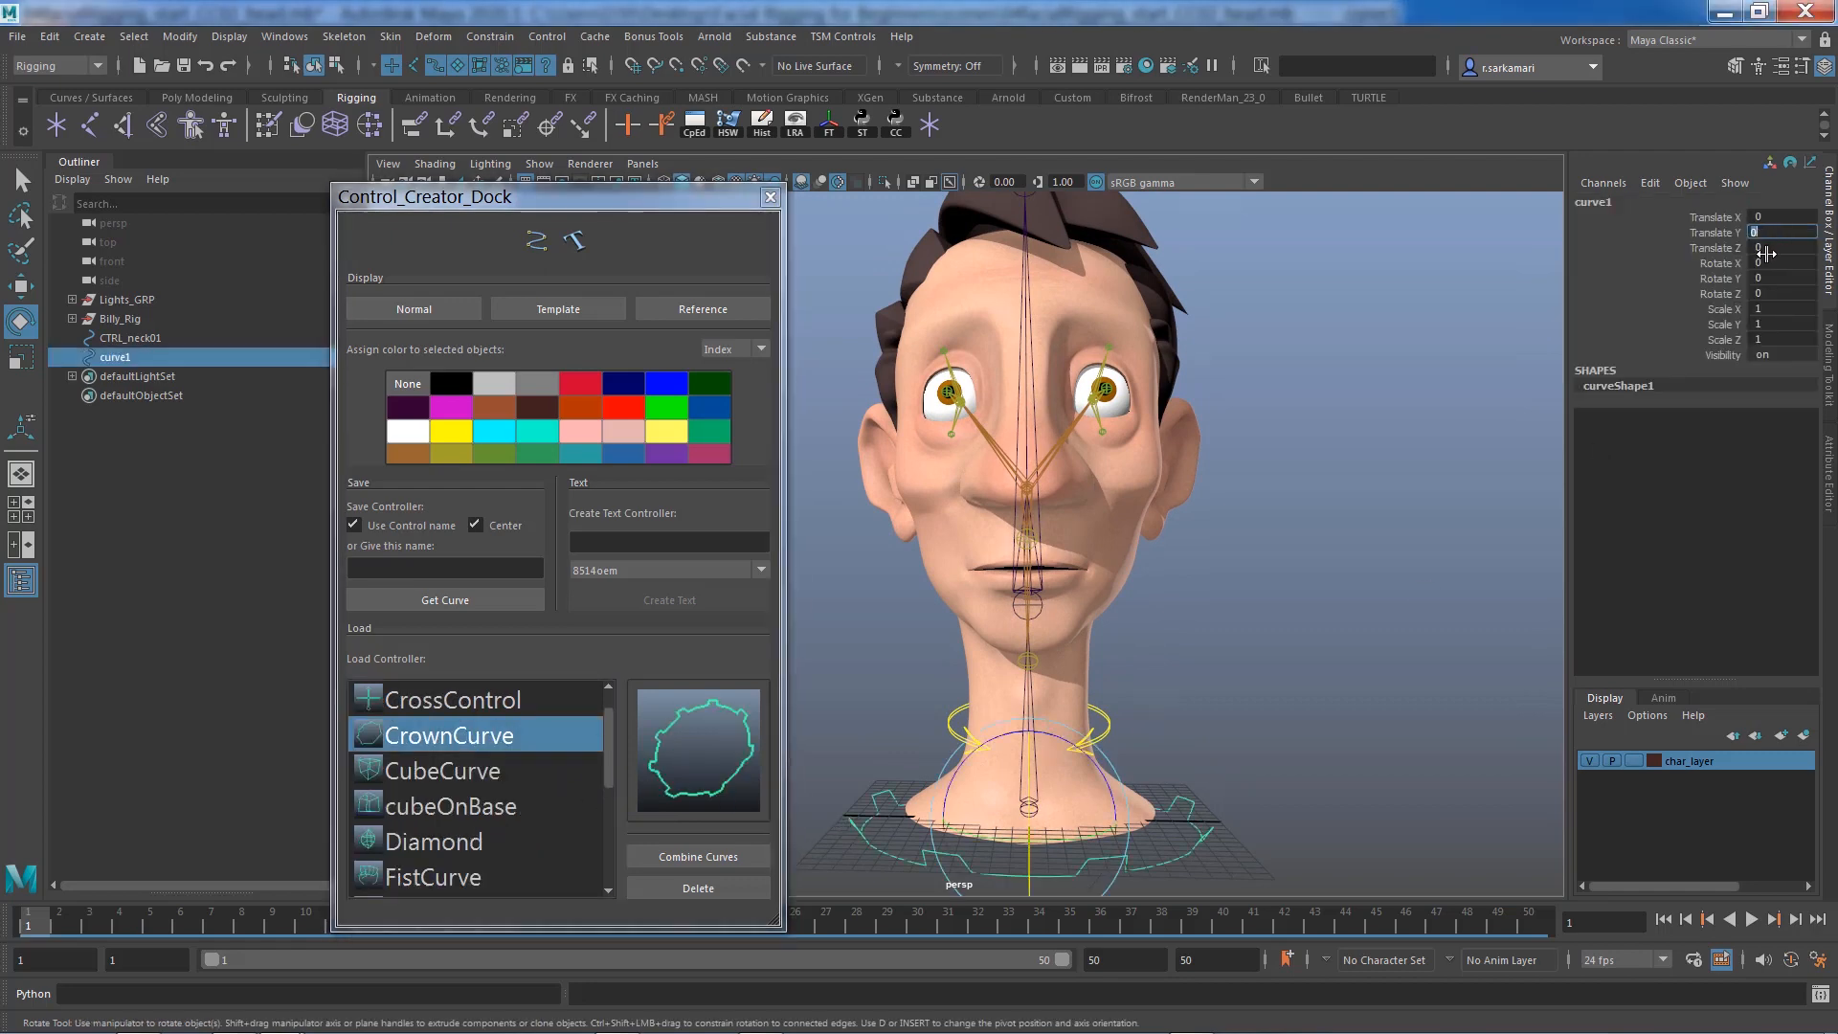
type("35")
key("Return")
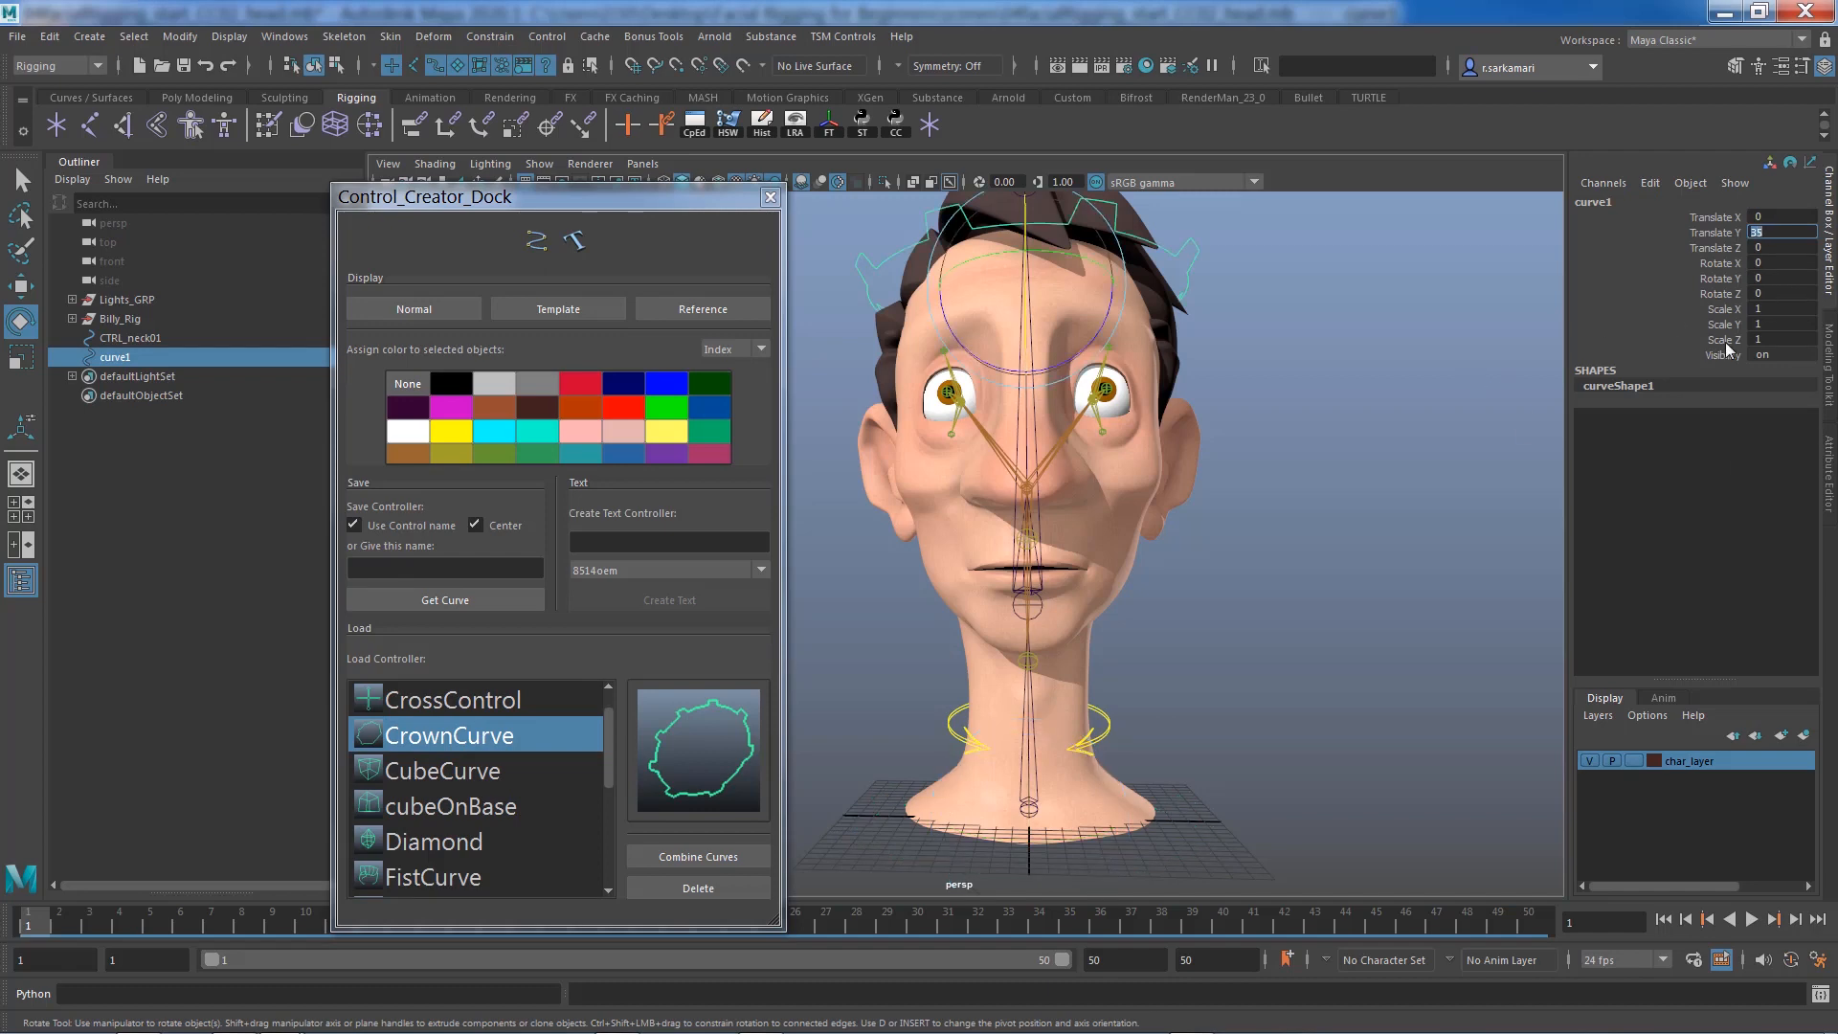
left_click_drag(1766, 312, 1766, 338)
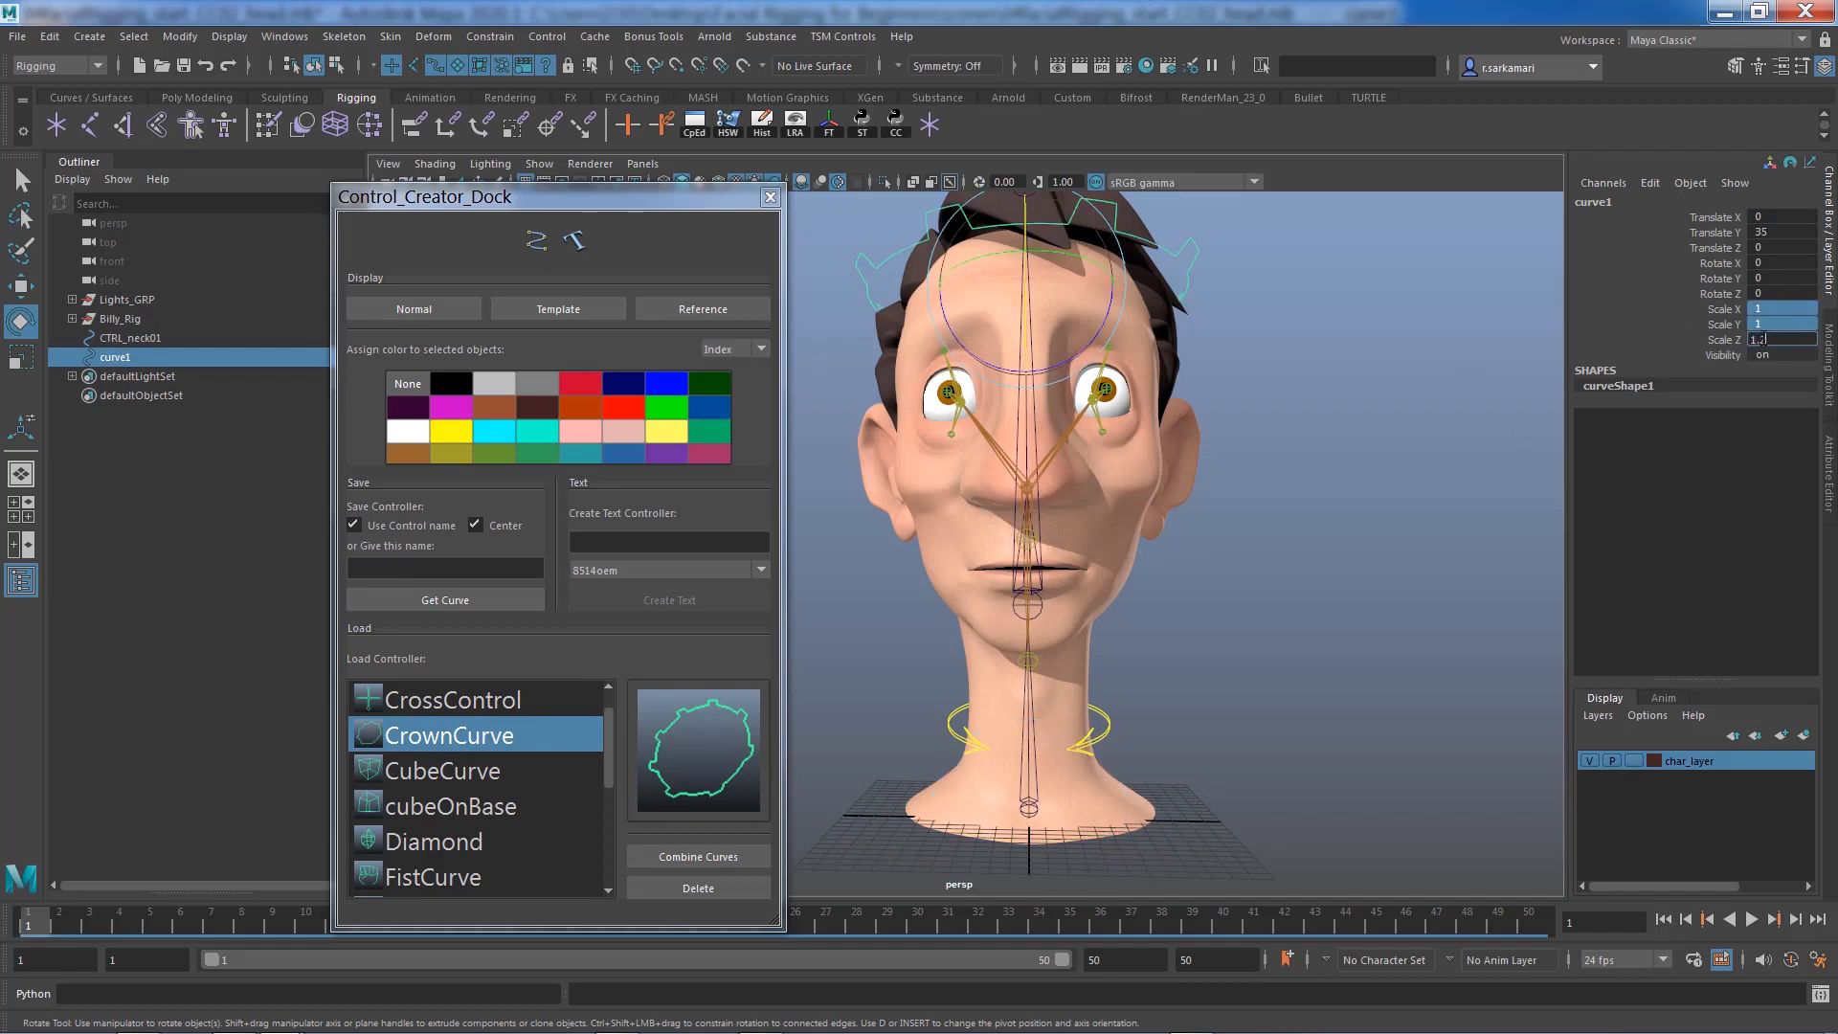
key("Return")
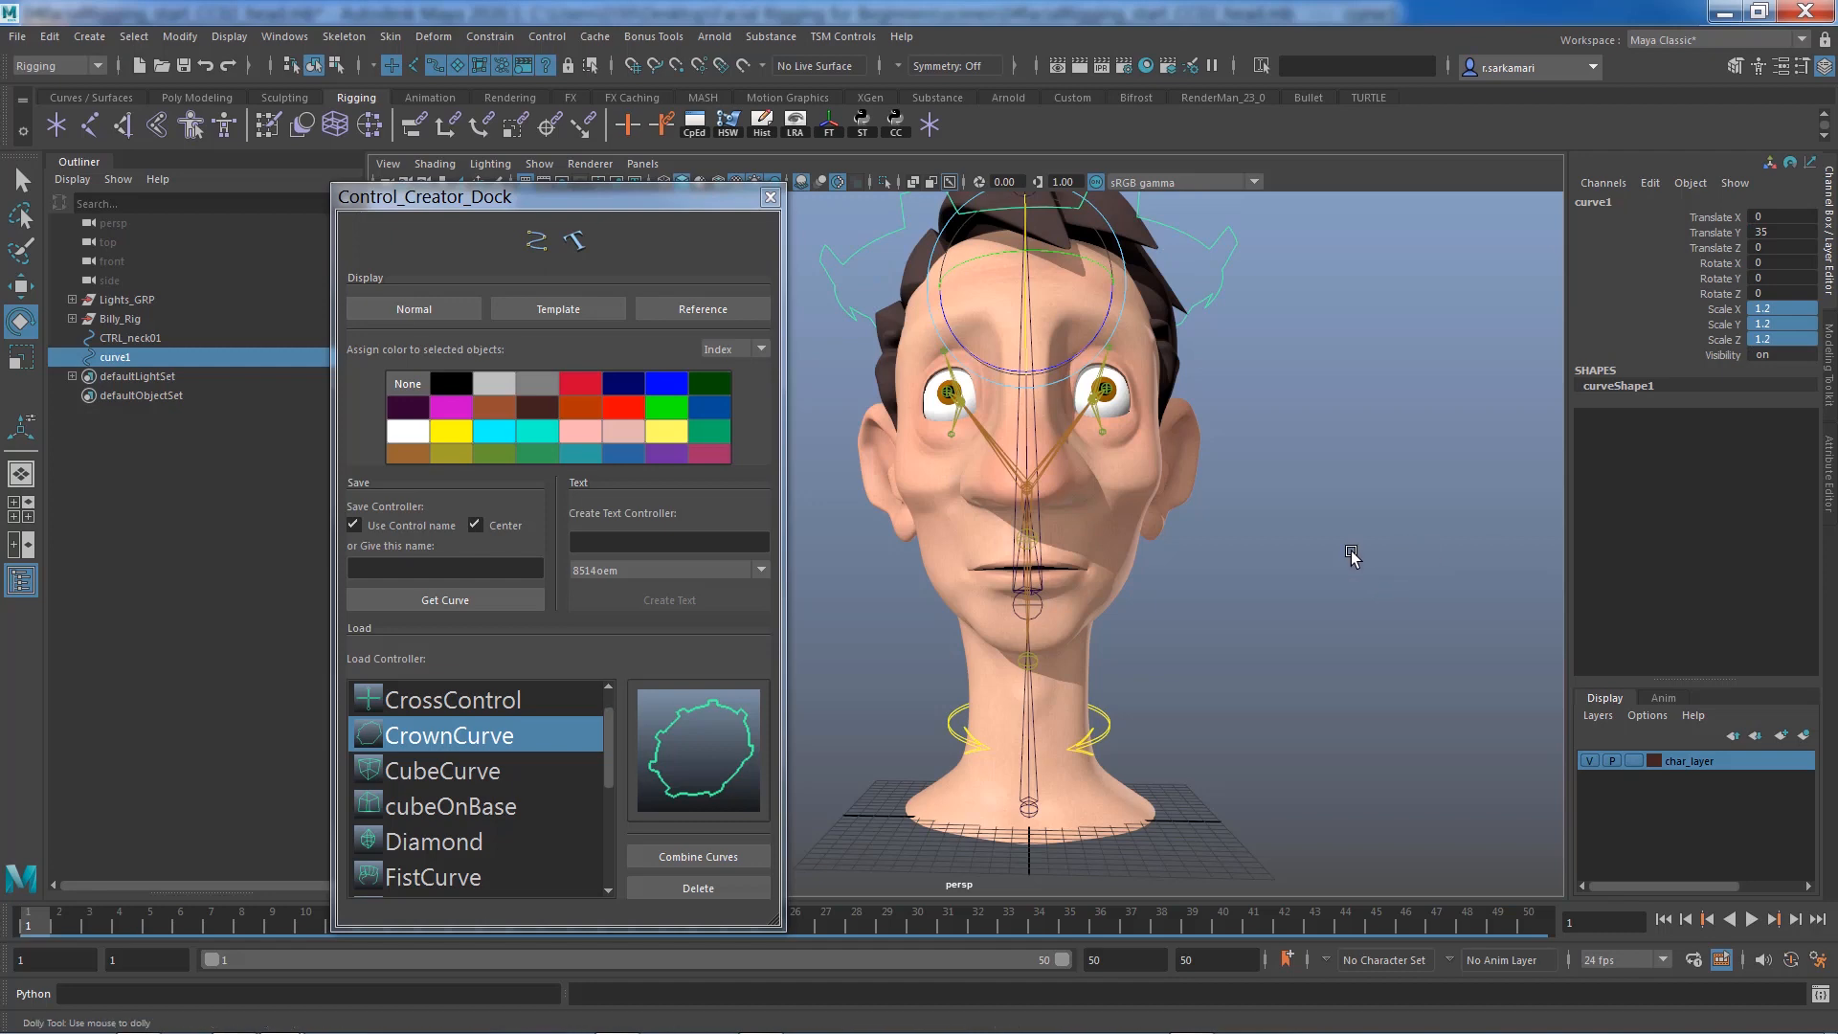
Shift and tilt the crown curve to Translate Z about -1.85 and Rotate X about -12.4, and color it teal
left_click_drag(1345, 550, 953, 506, "alt")
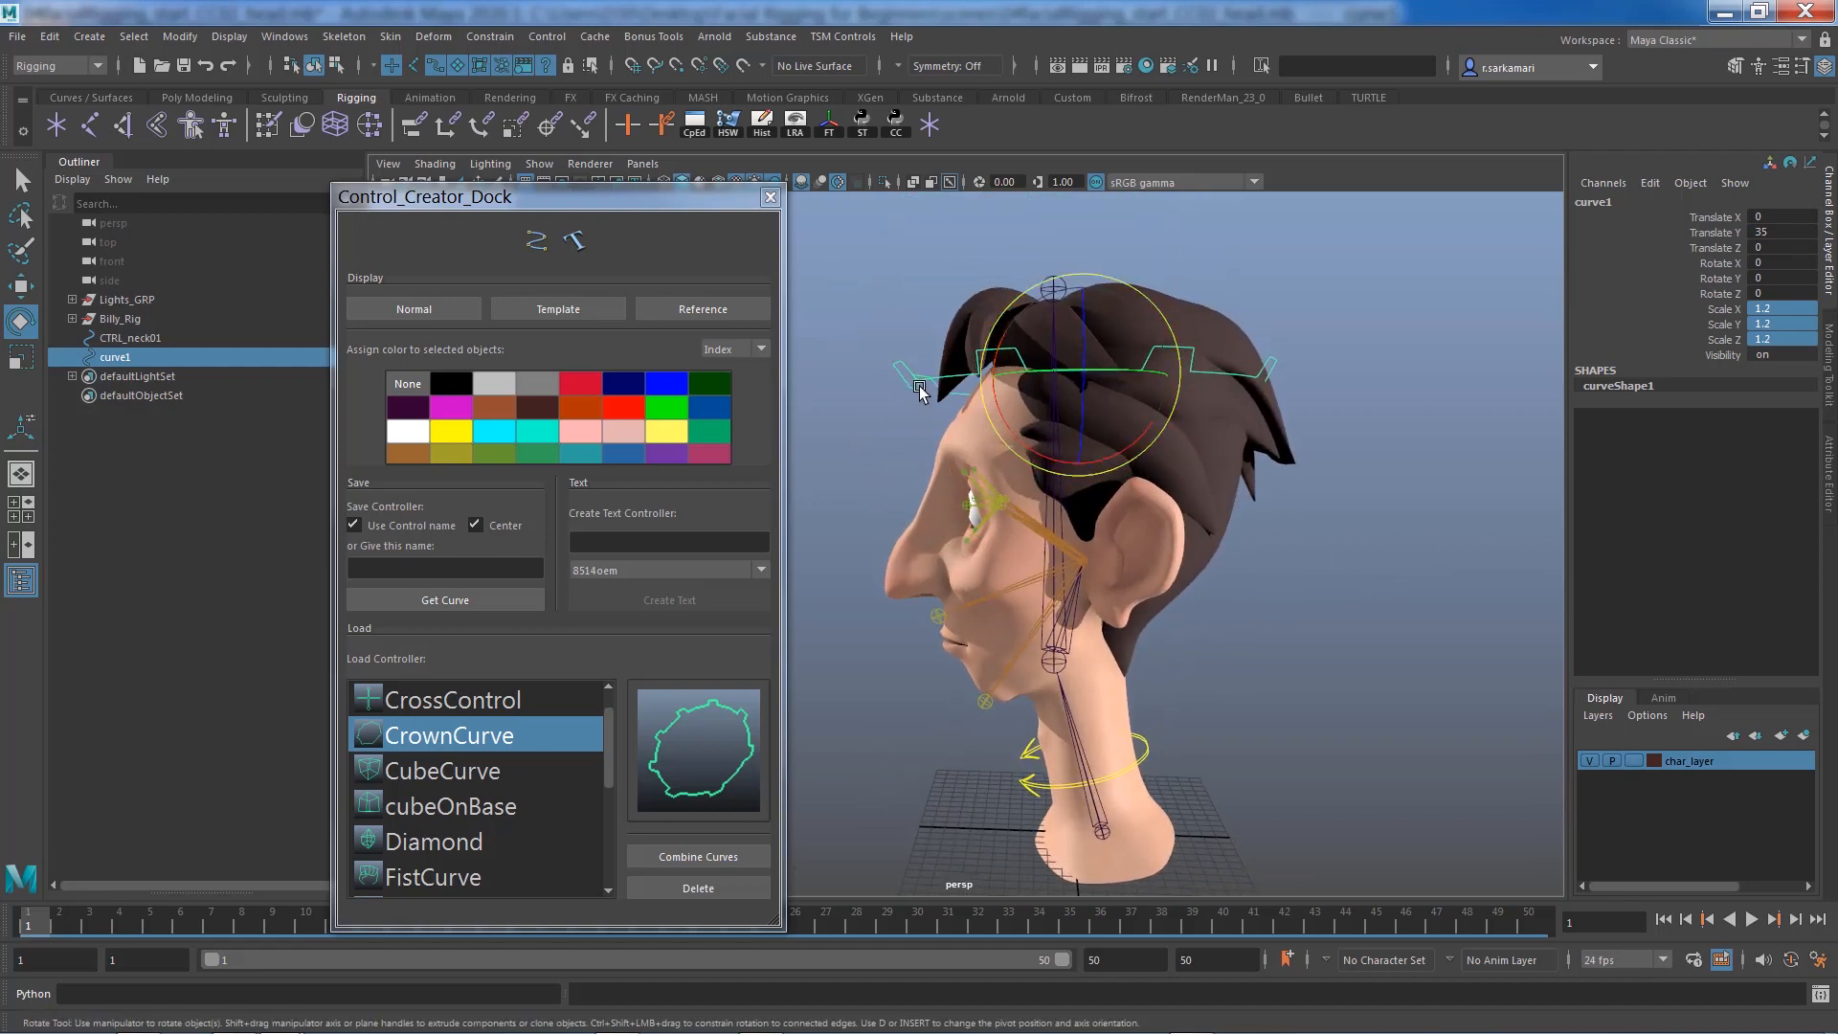
key("w")
left_click_drag(998, 379, 1140, 453)
key("e")
left_click(580, 456)
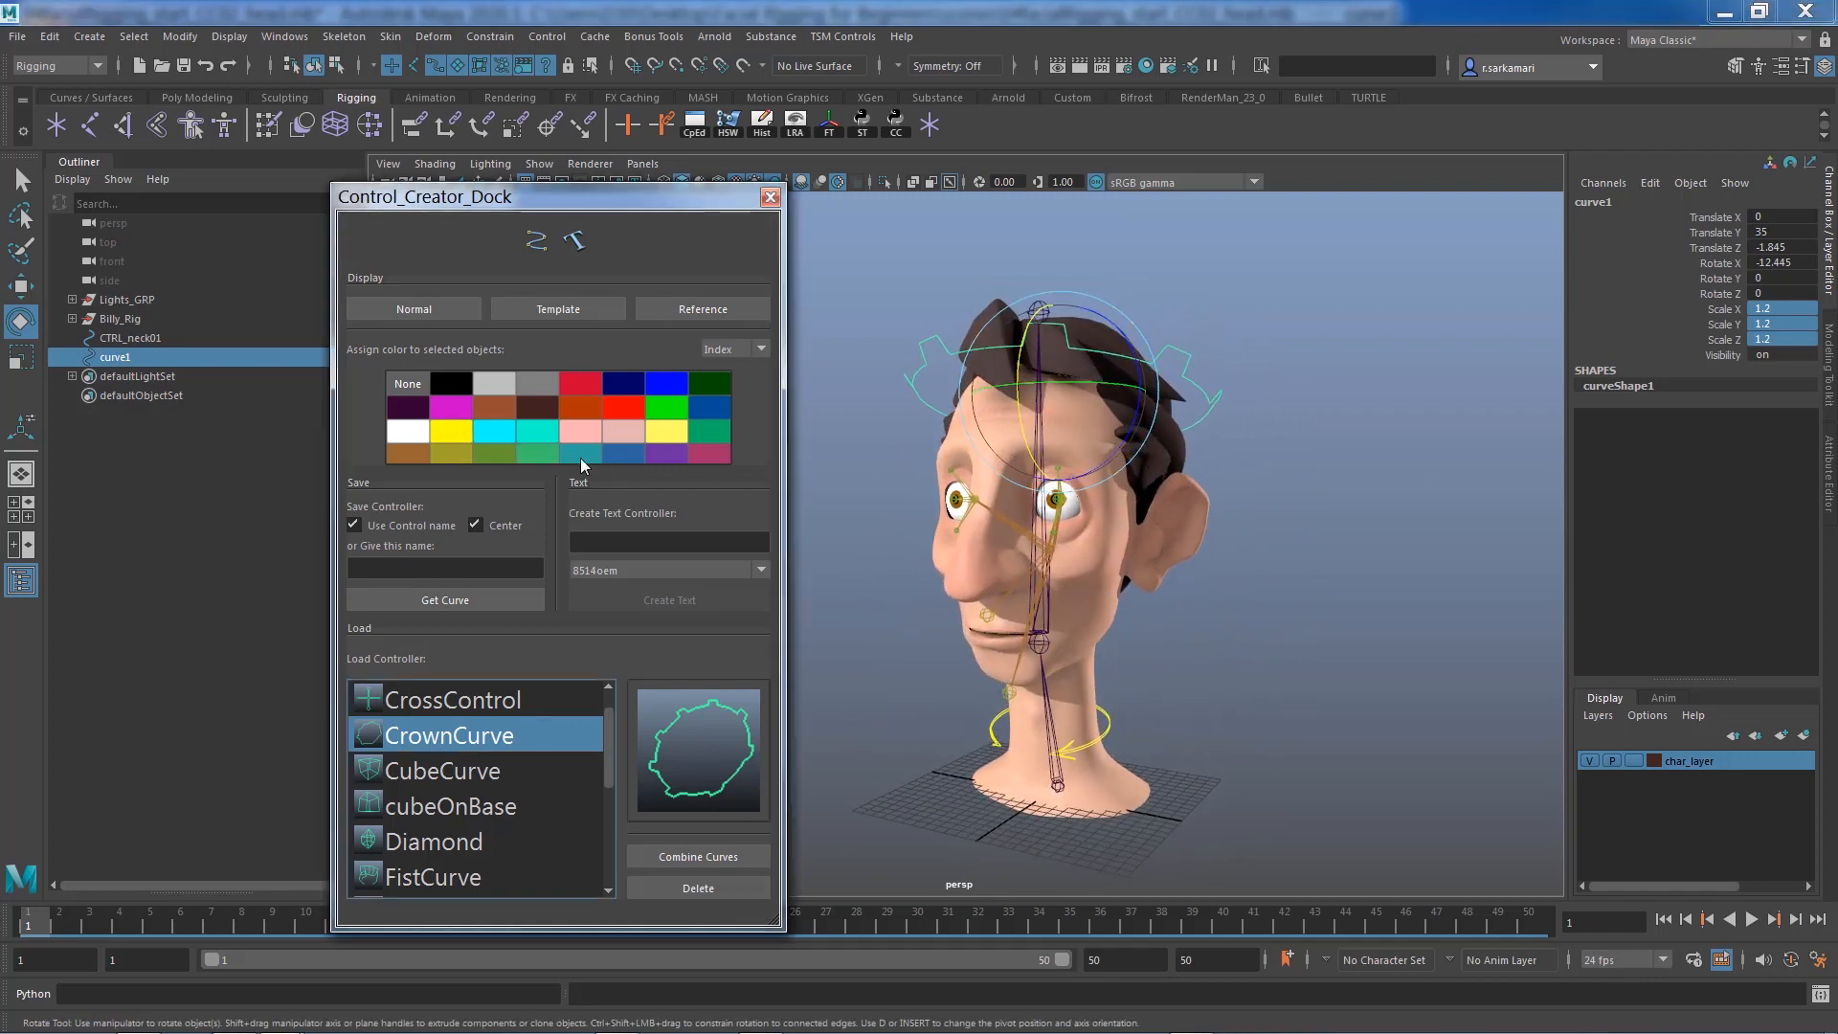
Rename the crown curve CTRL_head01 and freeze its transformations
left_click_drag(873, 517, 907, 499, "alt")
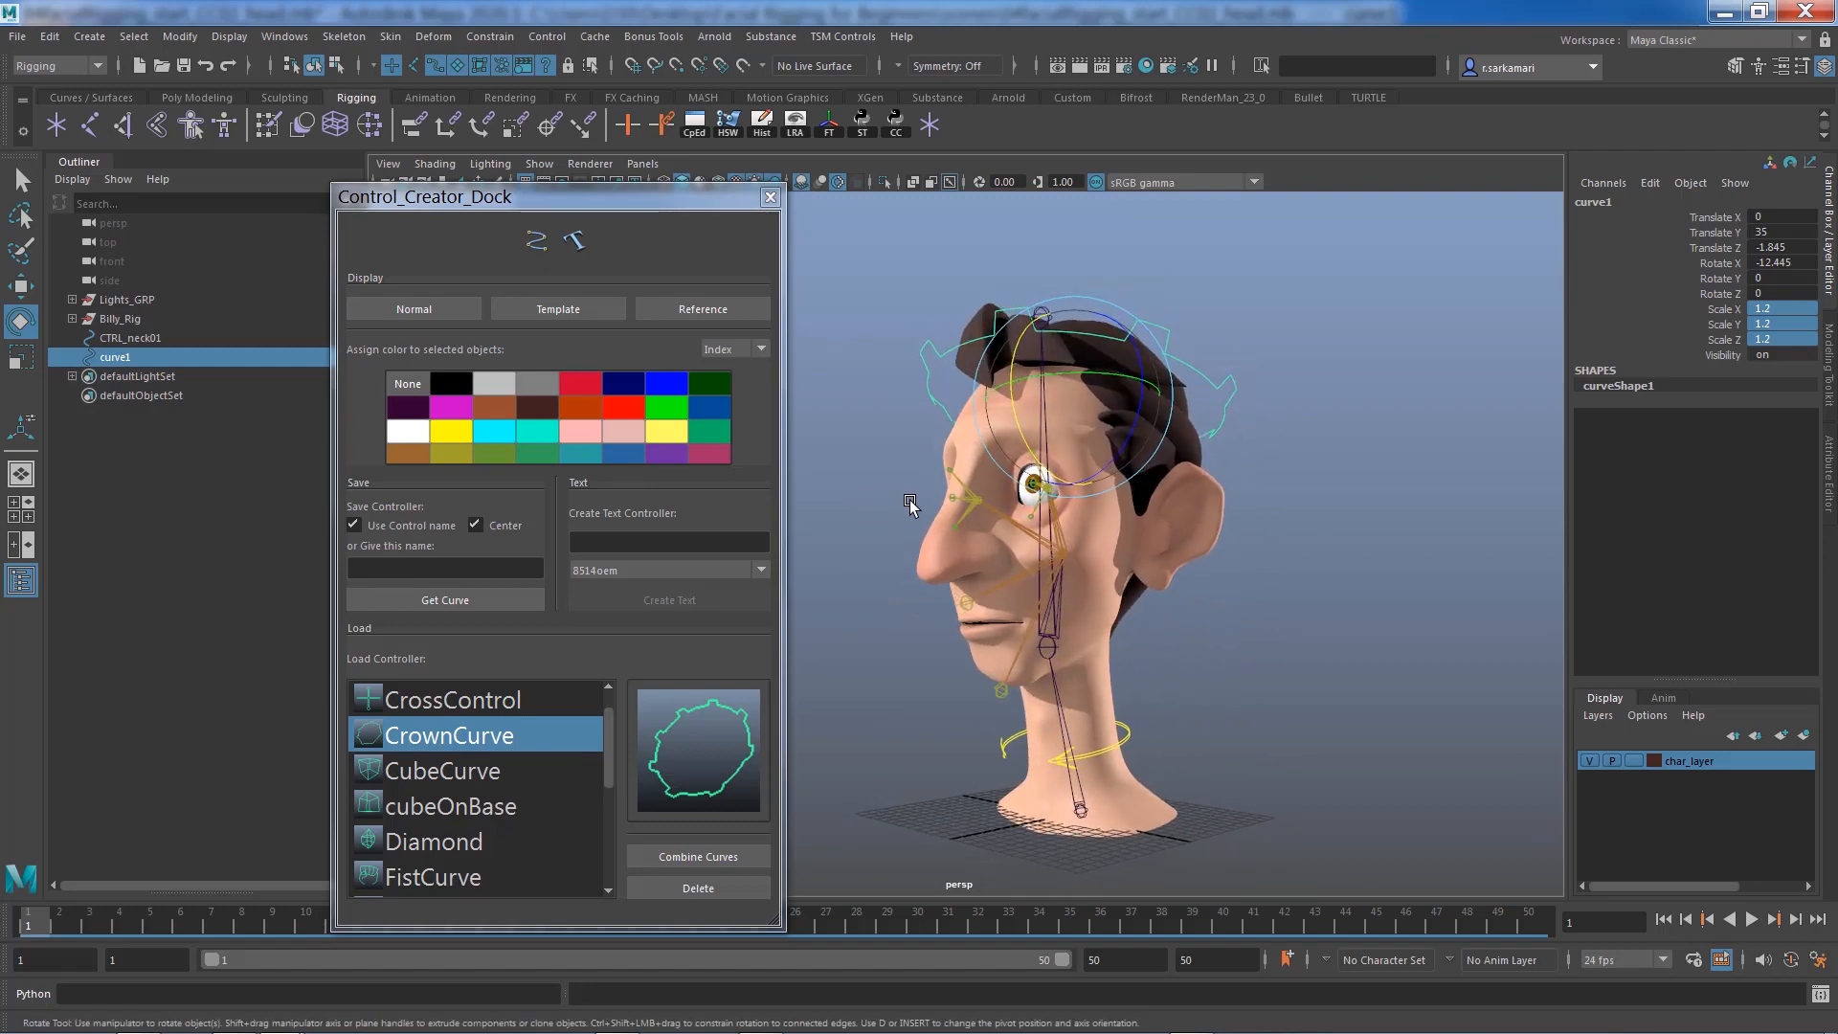
left_click_drag(915, 382, 921, 385, "alt")
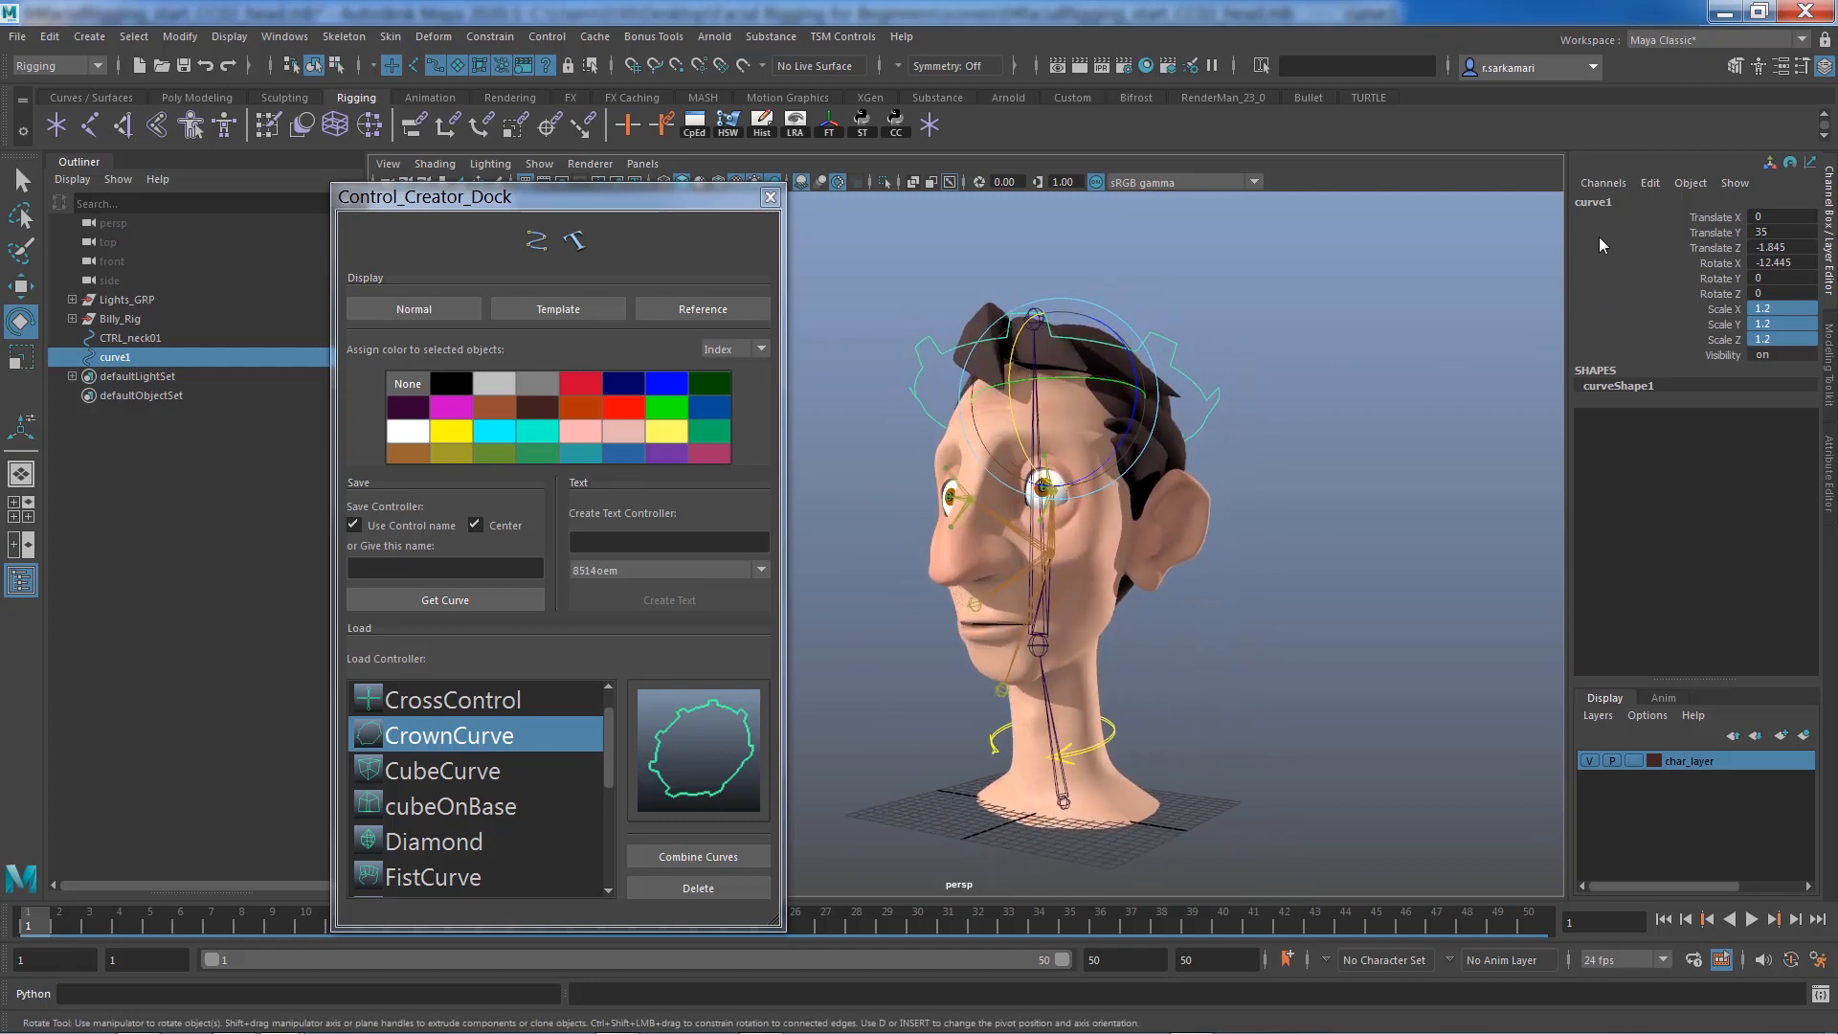
left_click(1595, 202)
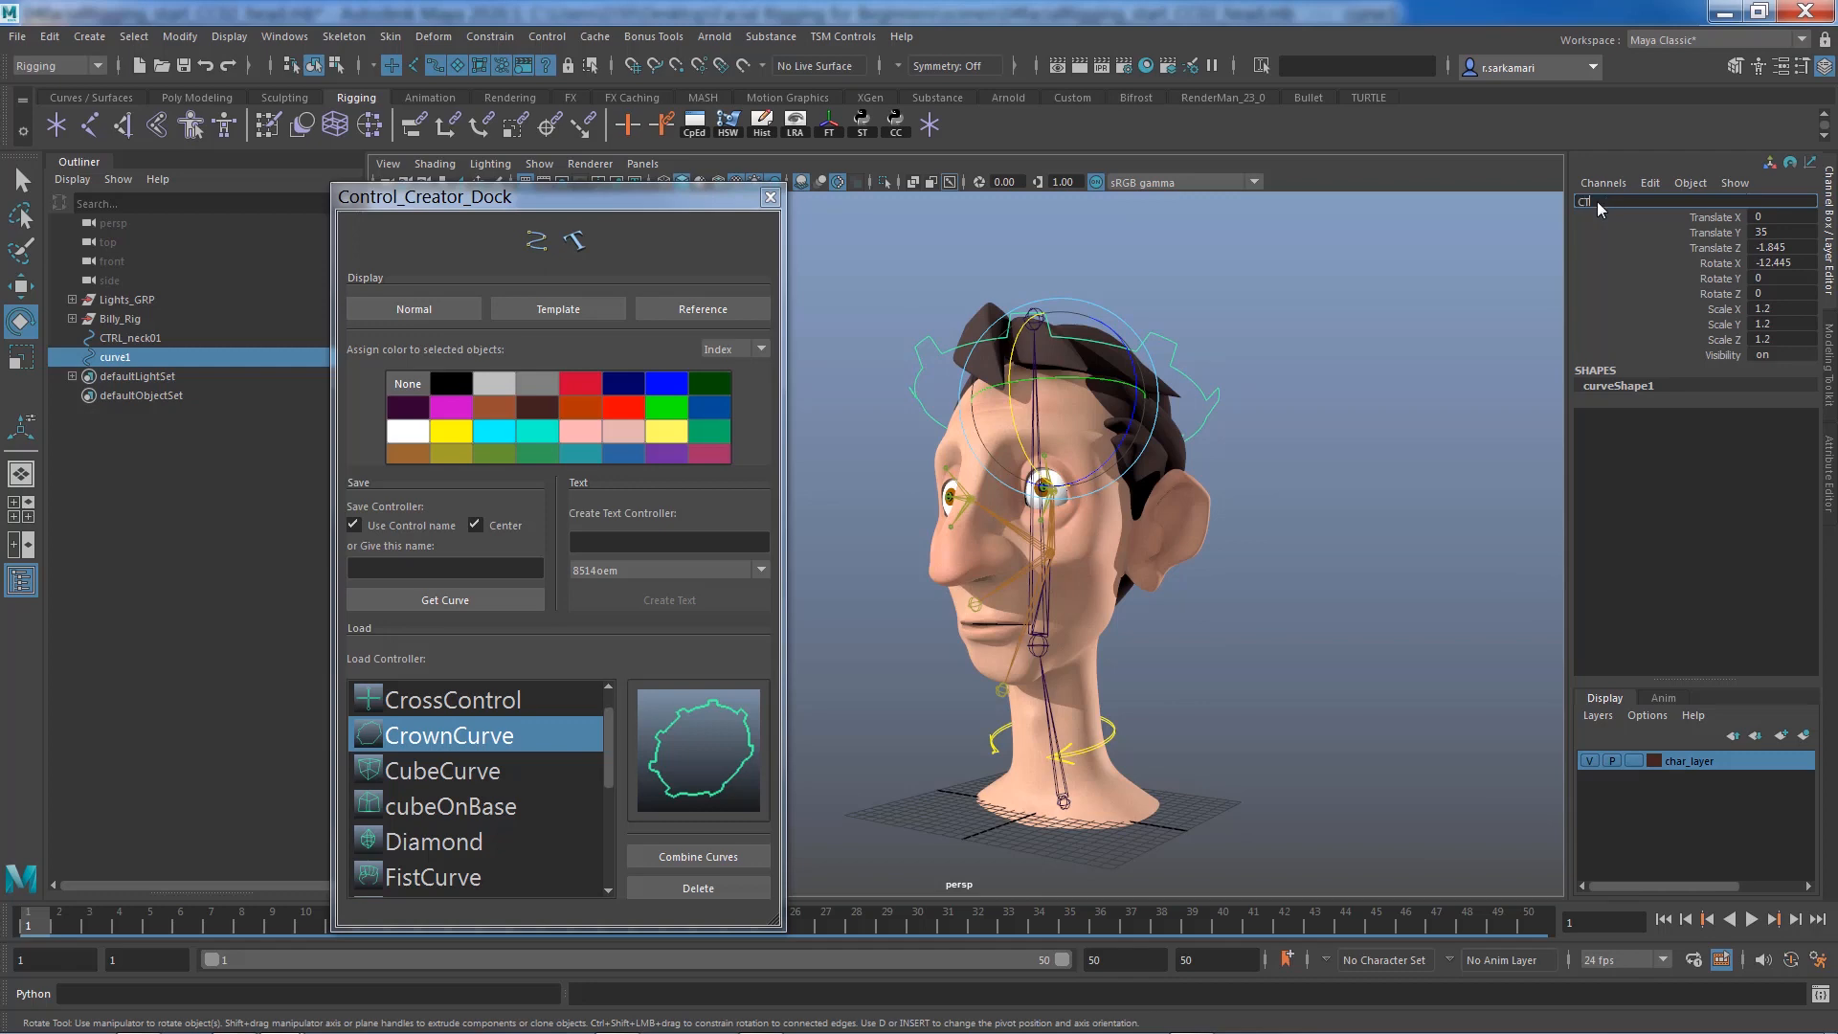
type("CTRL_head01")
key("Return")
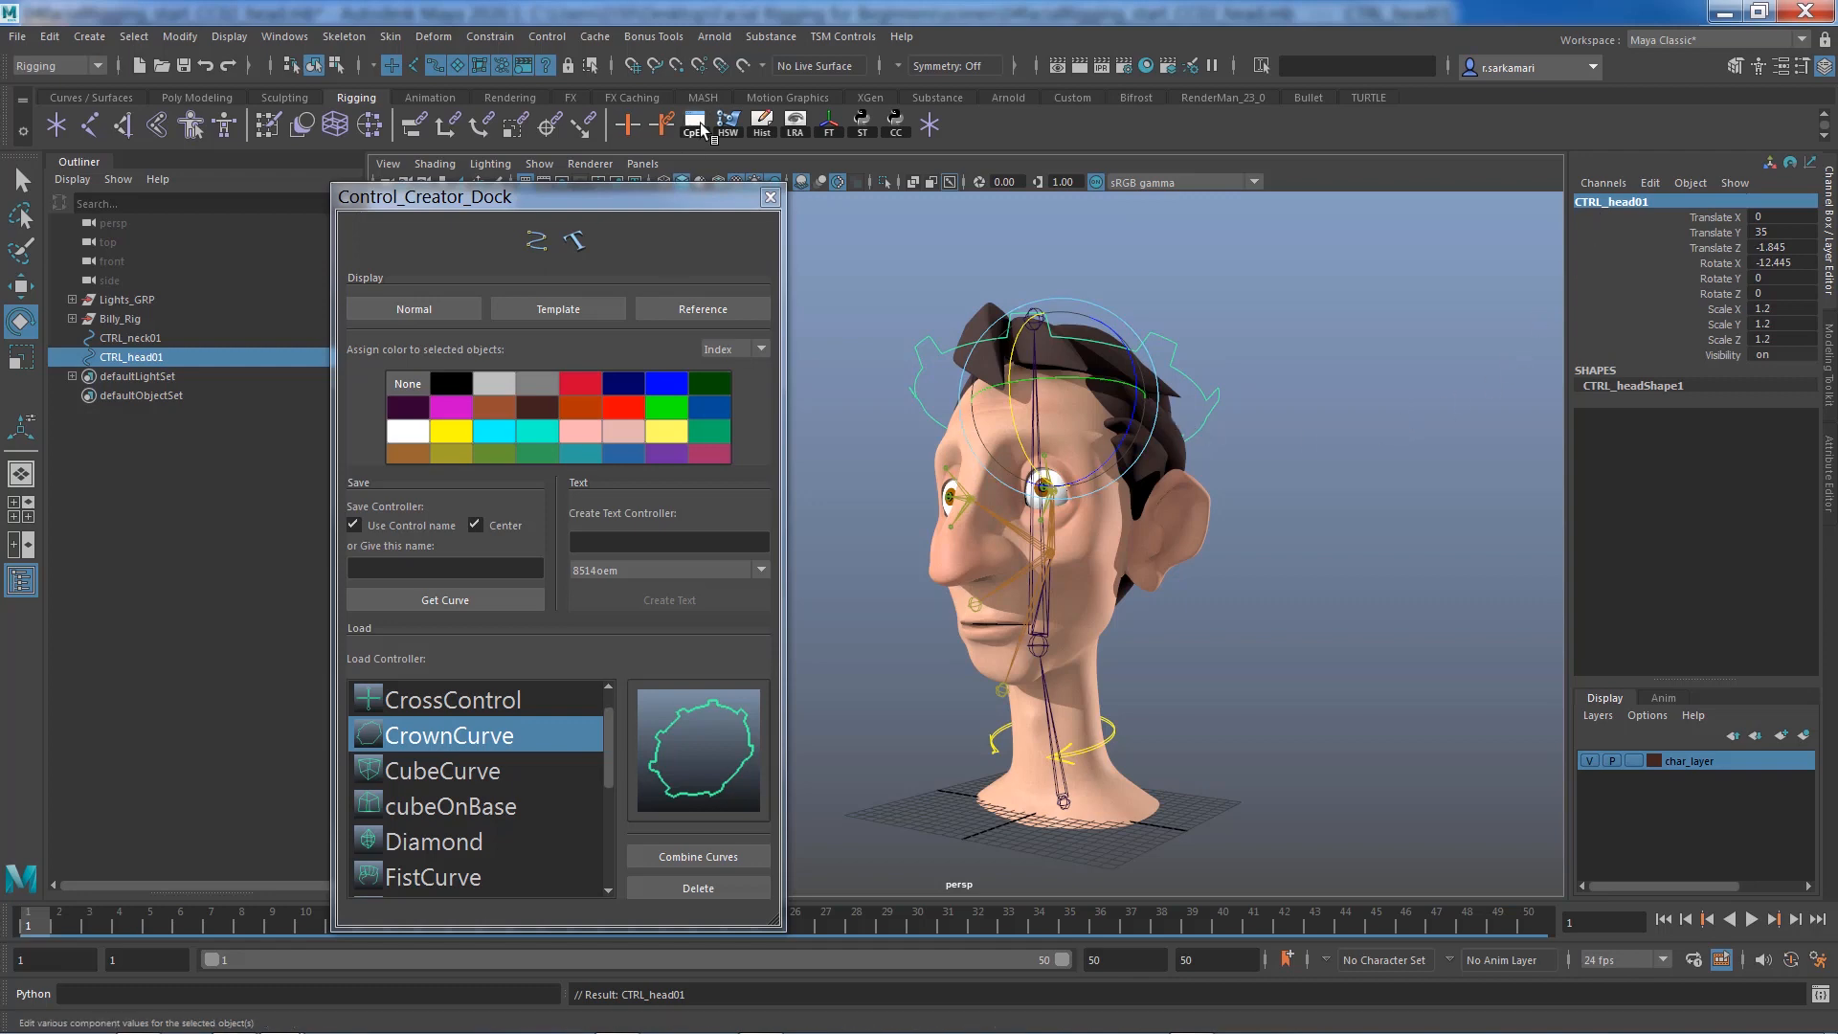
left_click(829, 123)
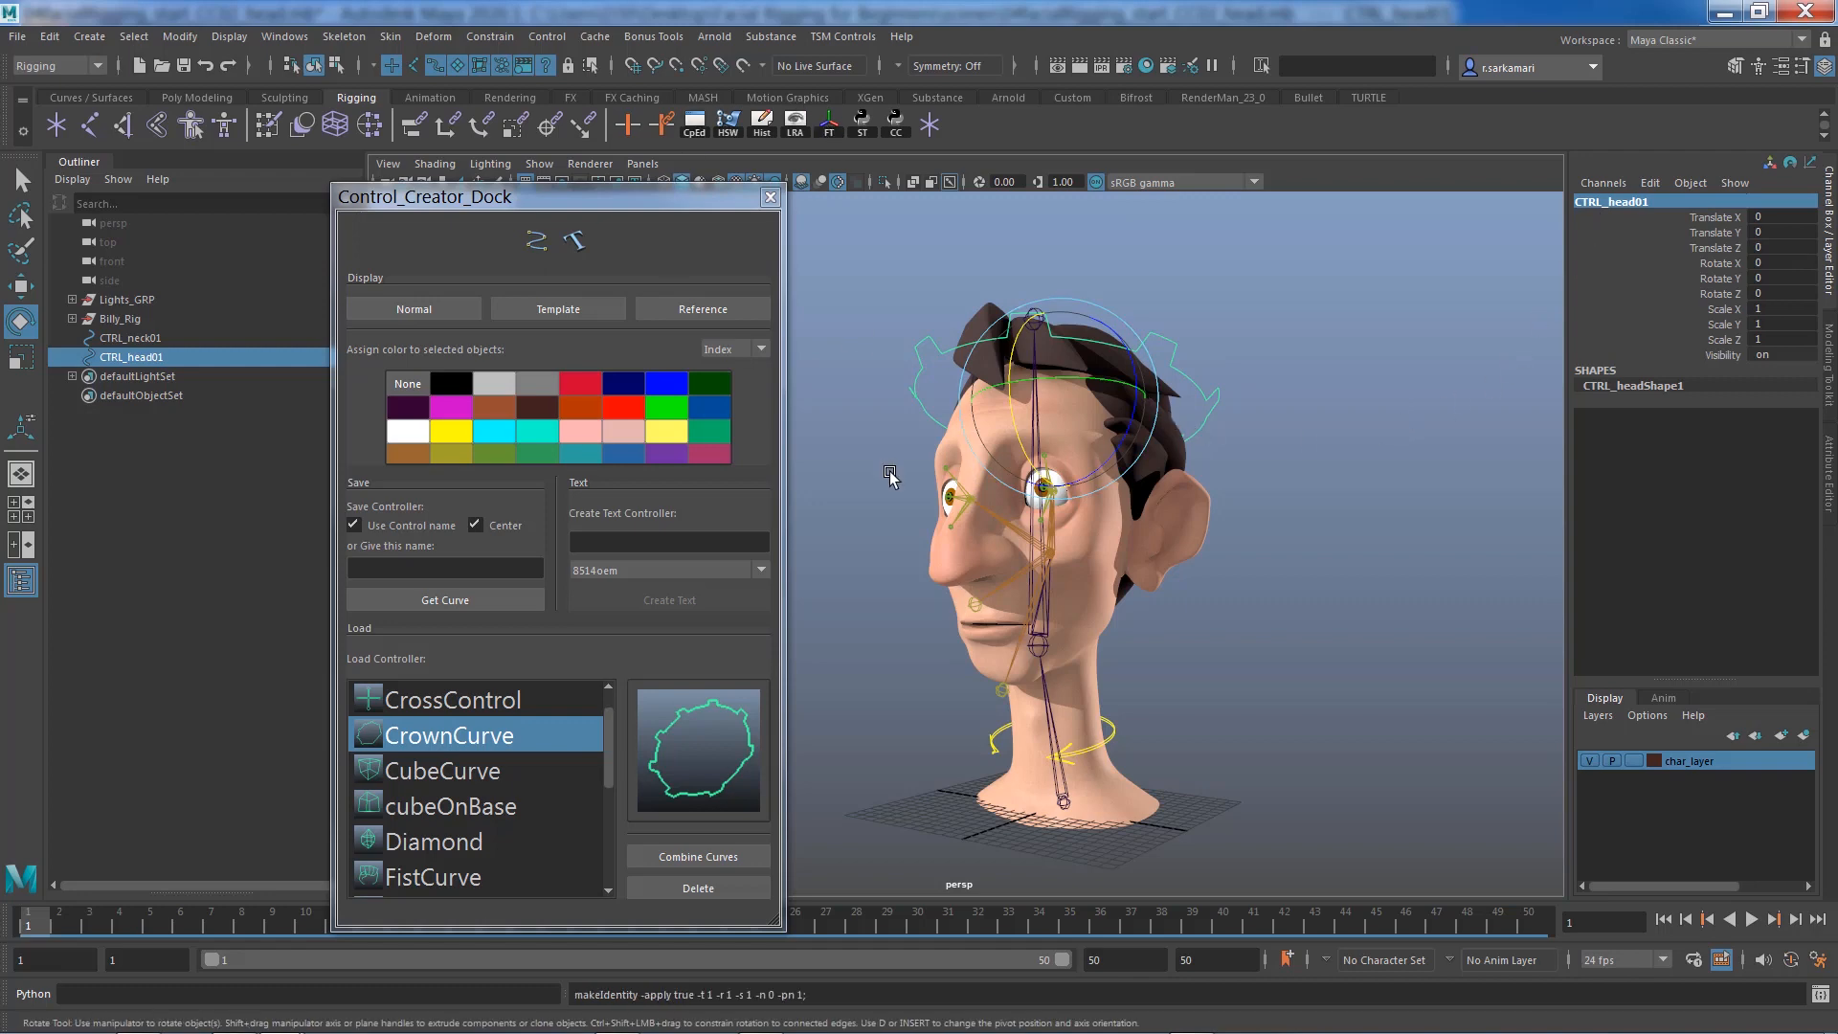
Snap the pivot of CTRL_head01 to the joint at the base of the head, hiding char_layer only while moving it
left_click(904, 390)
left_click(912, 393)
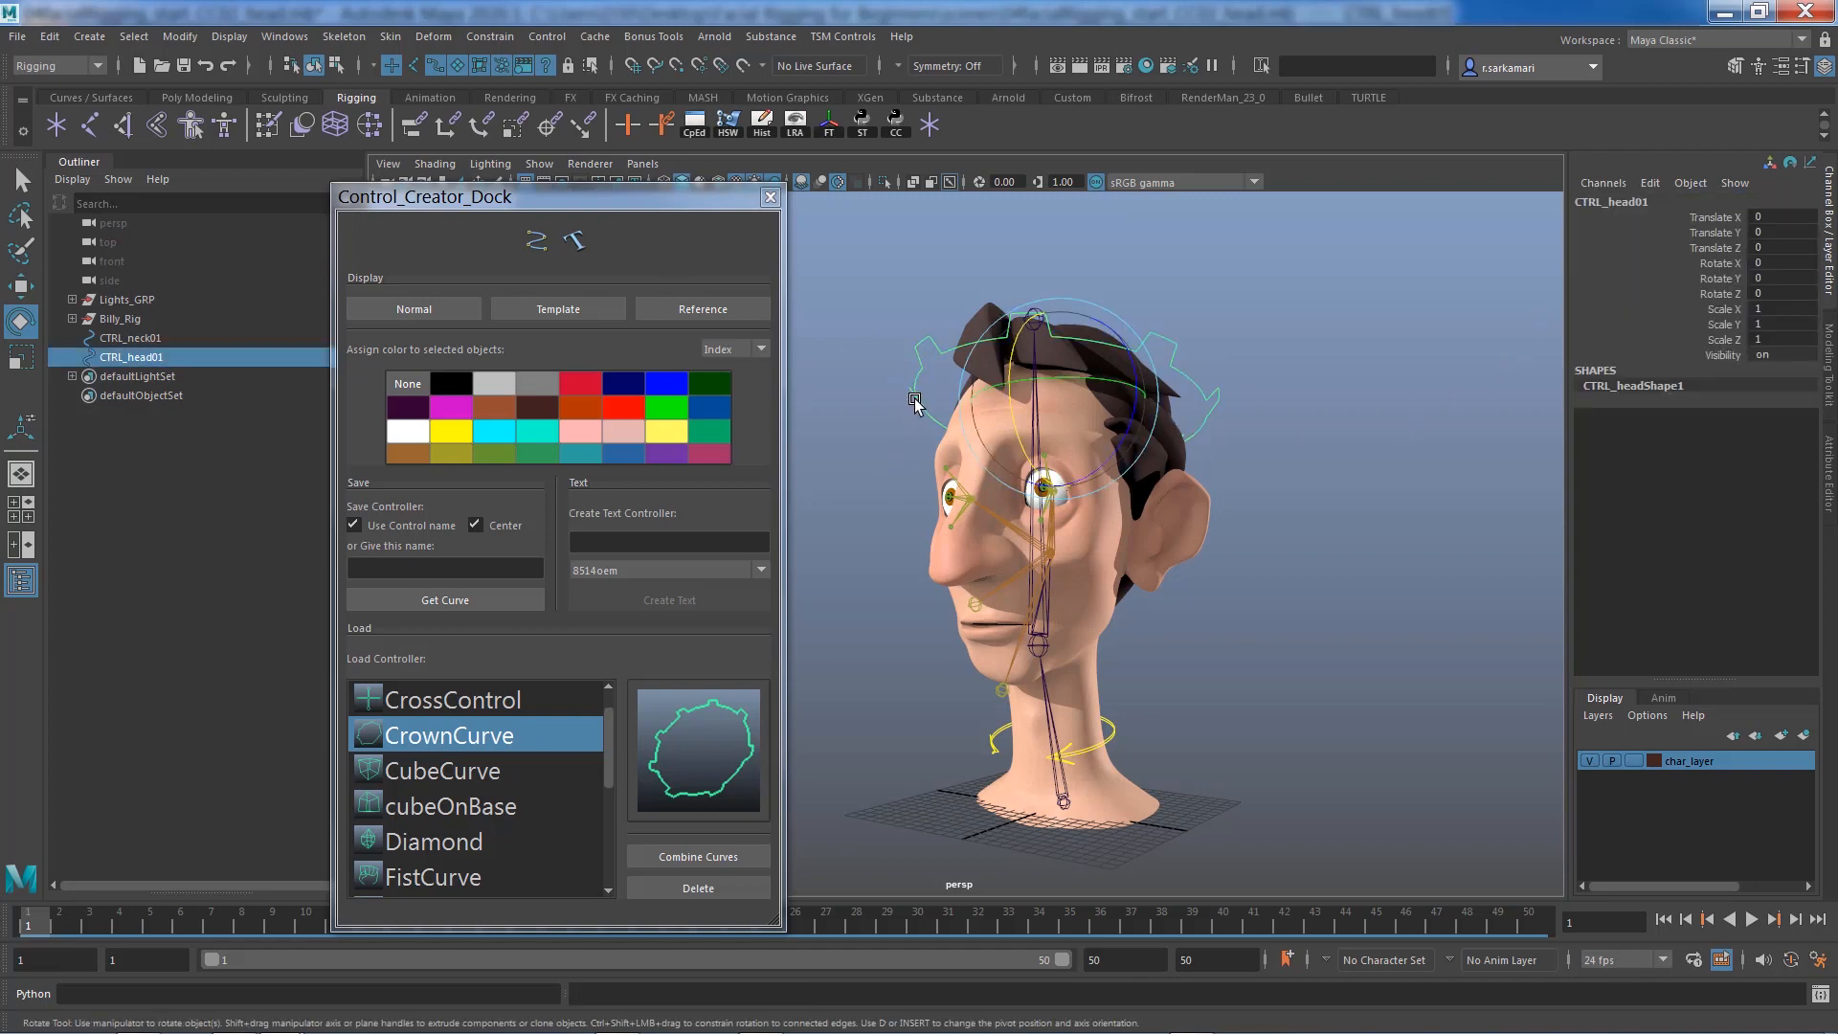
left_click(1589, 760)
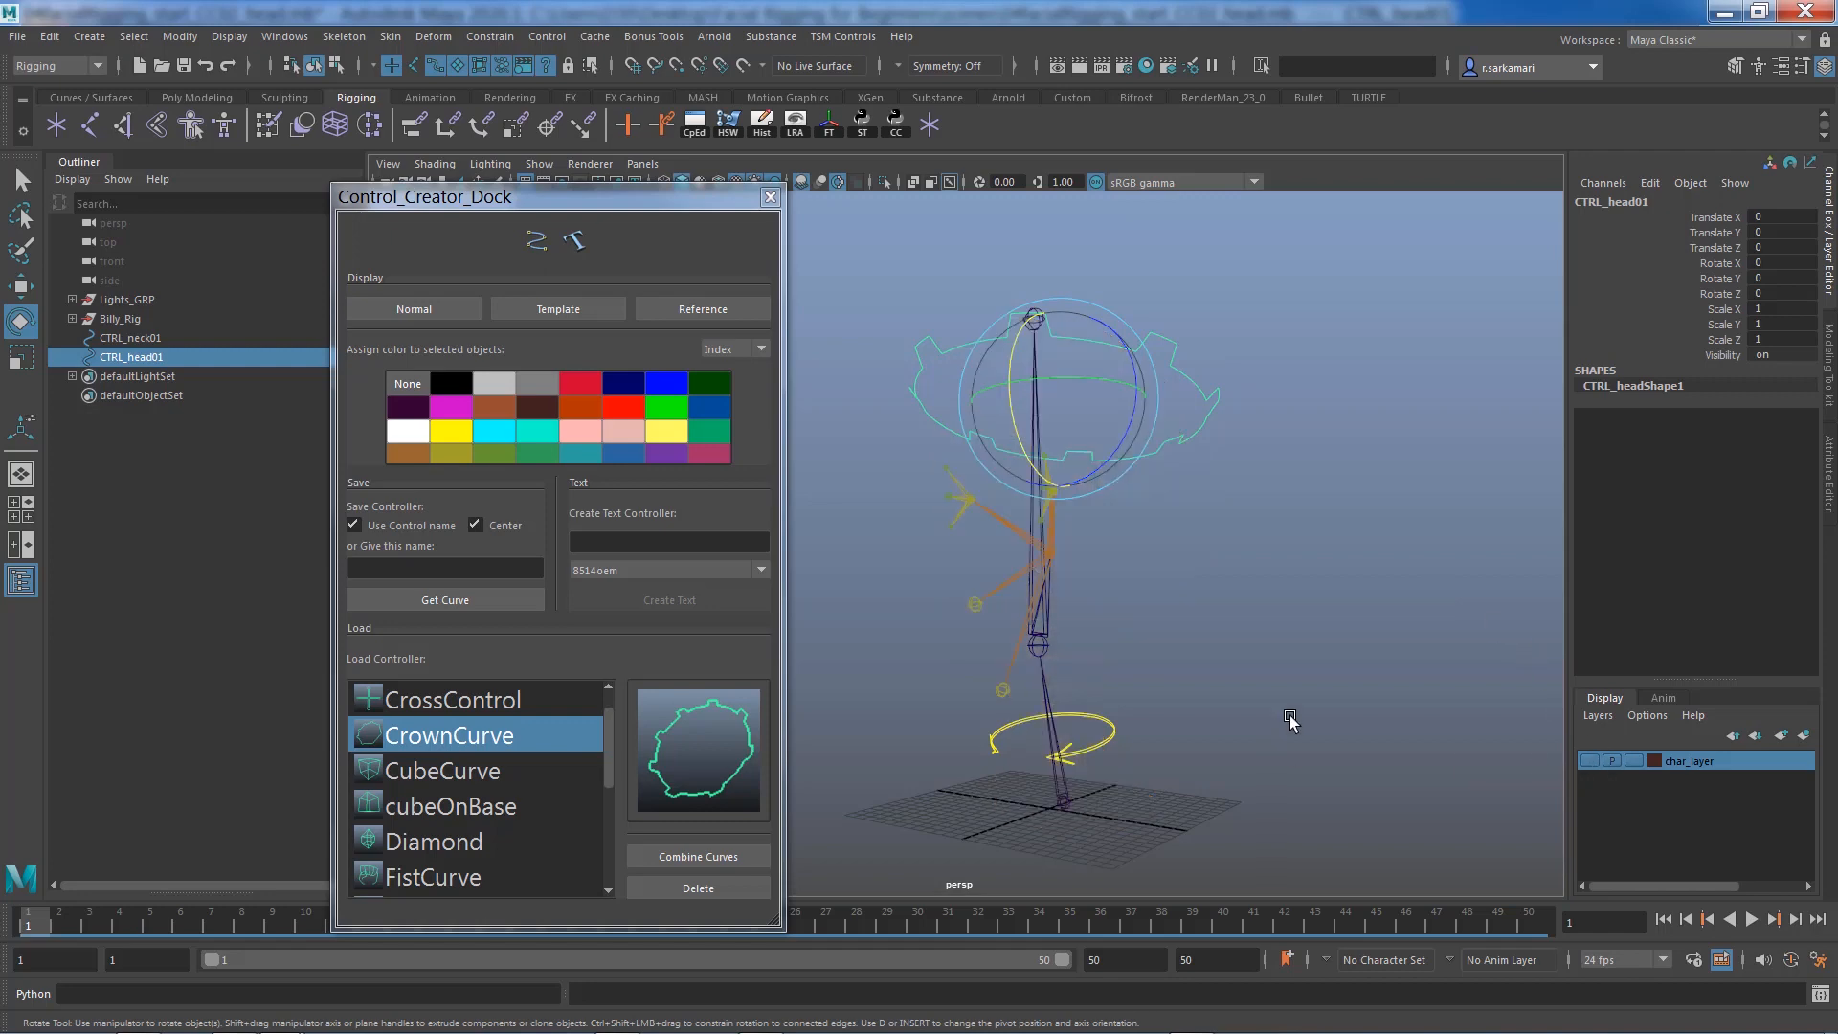
key("w")
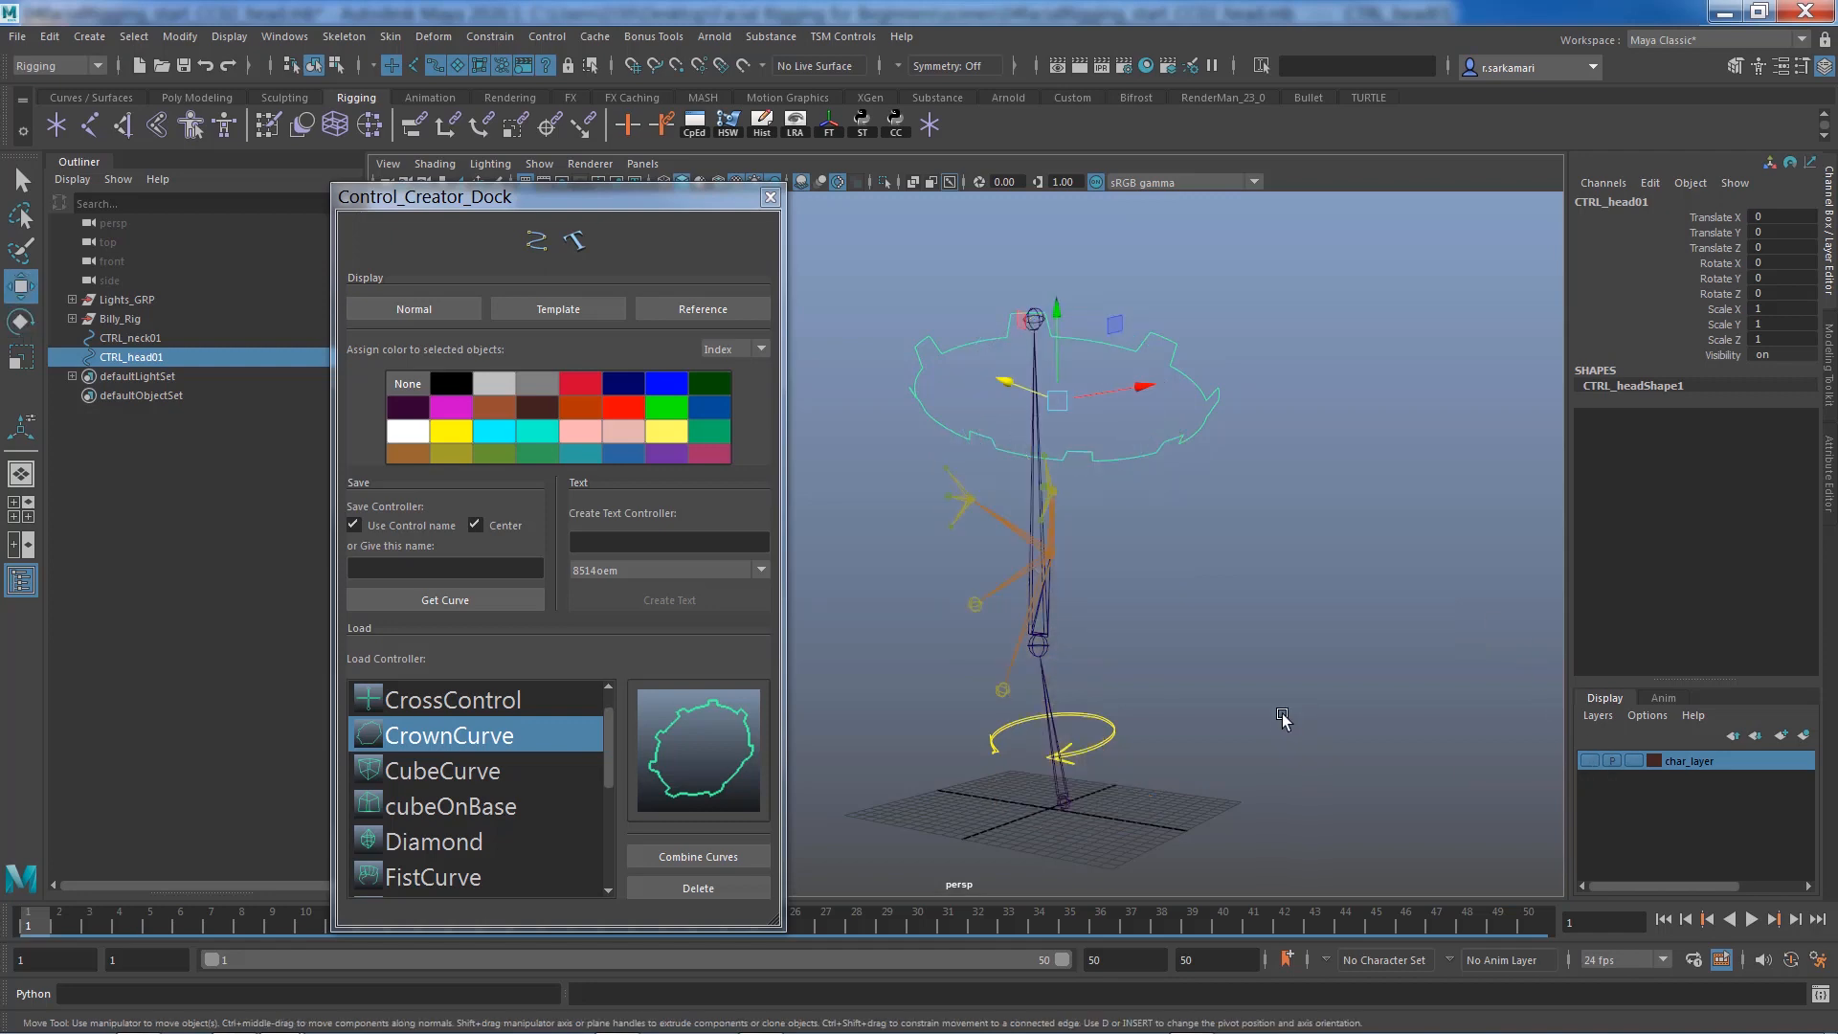
key("d")
key("v")
left_click_drag(1056, 402, 1044, 660)
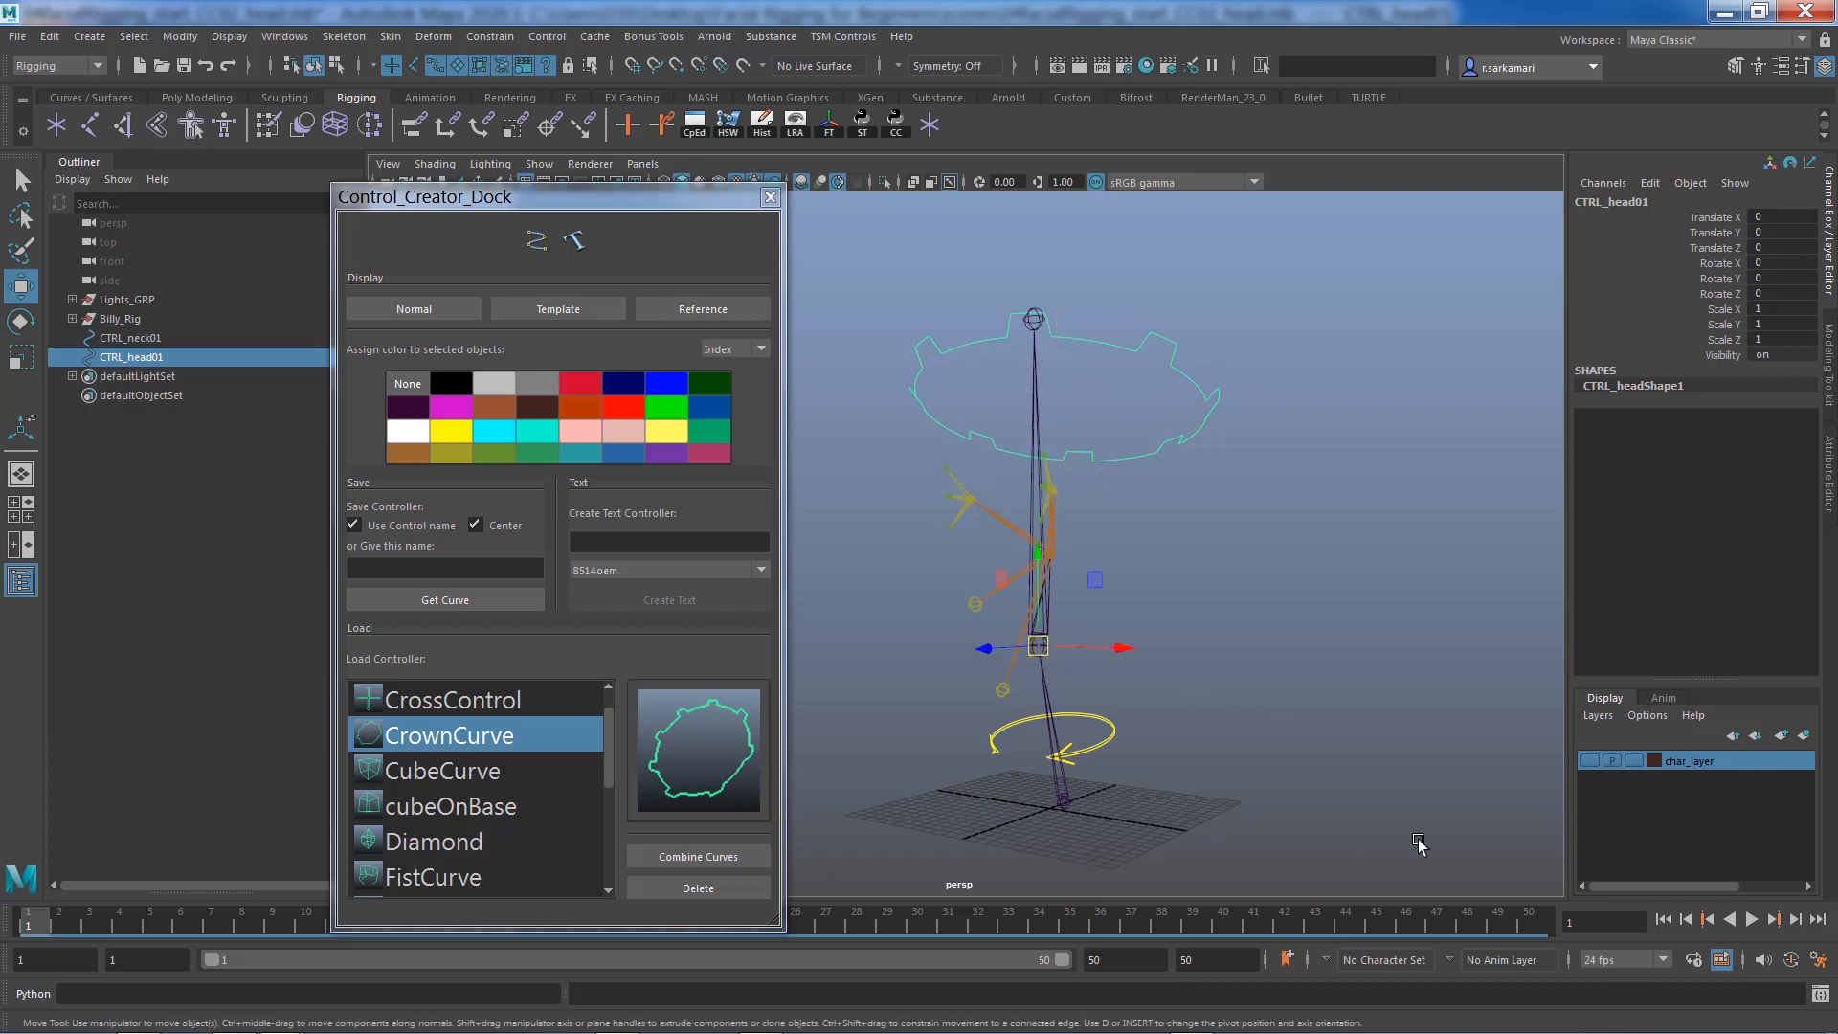
left_click(1587, 763)
left_click(1218, 762)
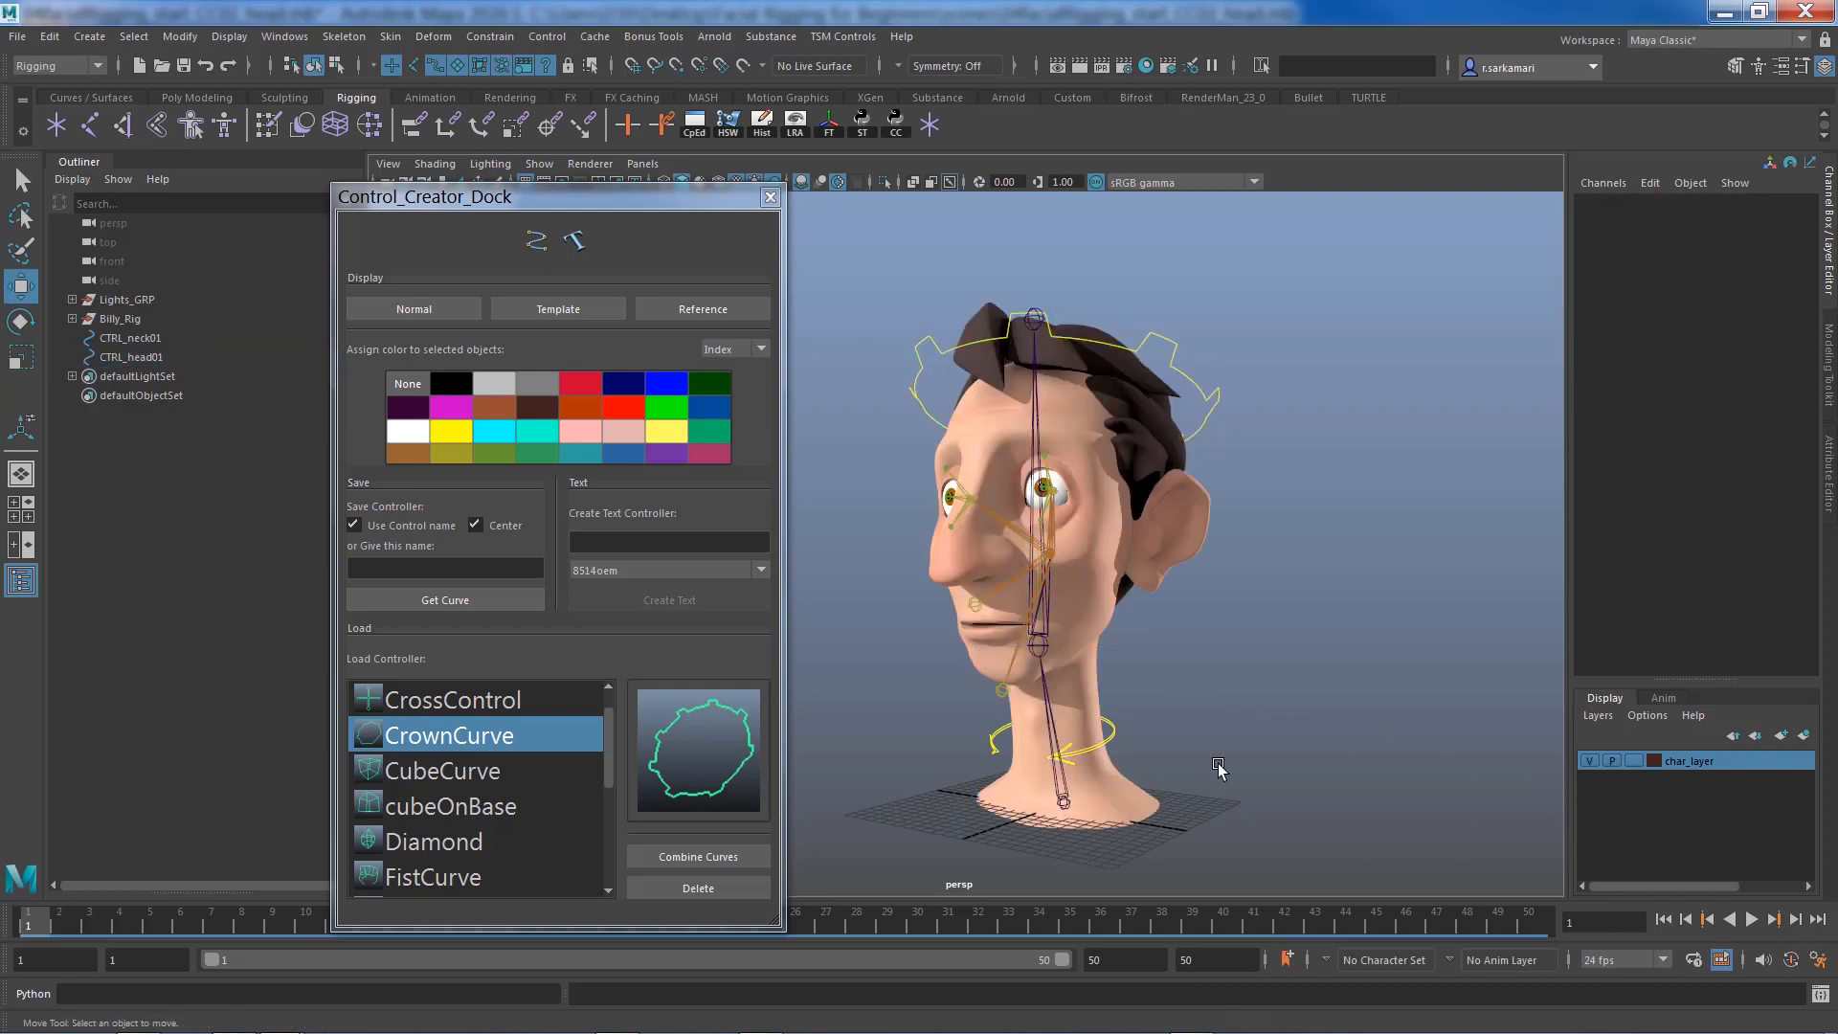
Parent CTRL_head01 under CTRL_neck01
left_click(1211, 392)
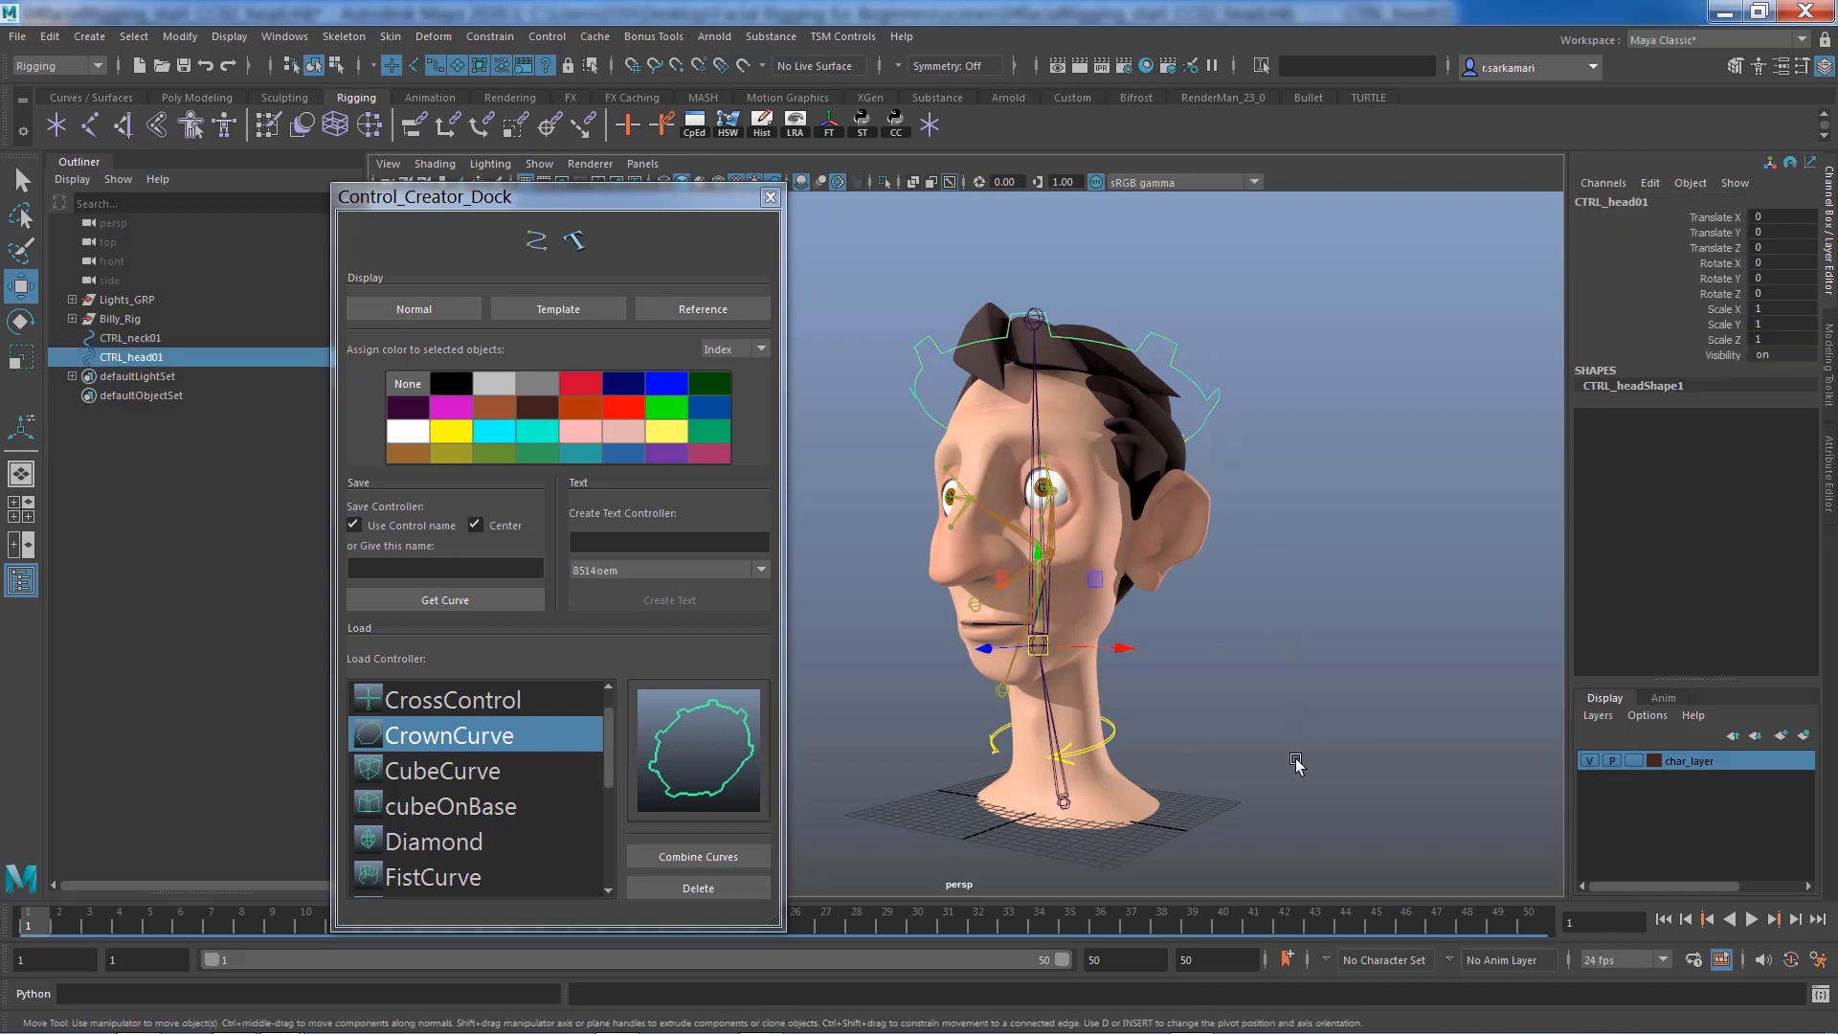
left_click(1111, 736, "shift")
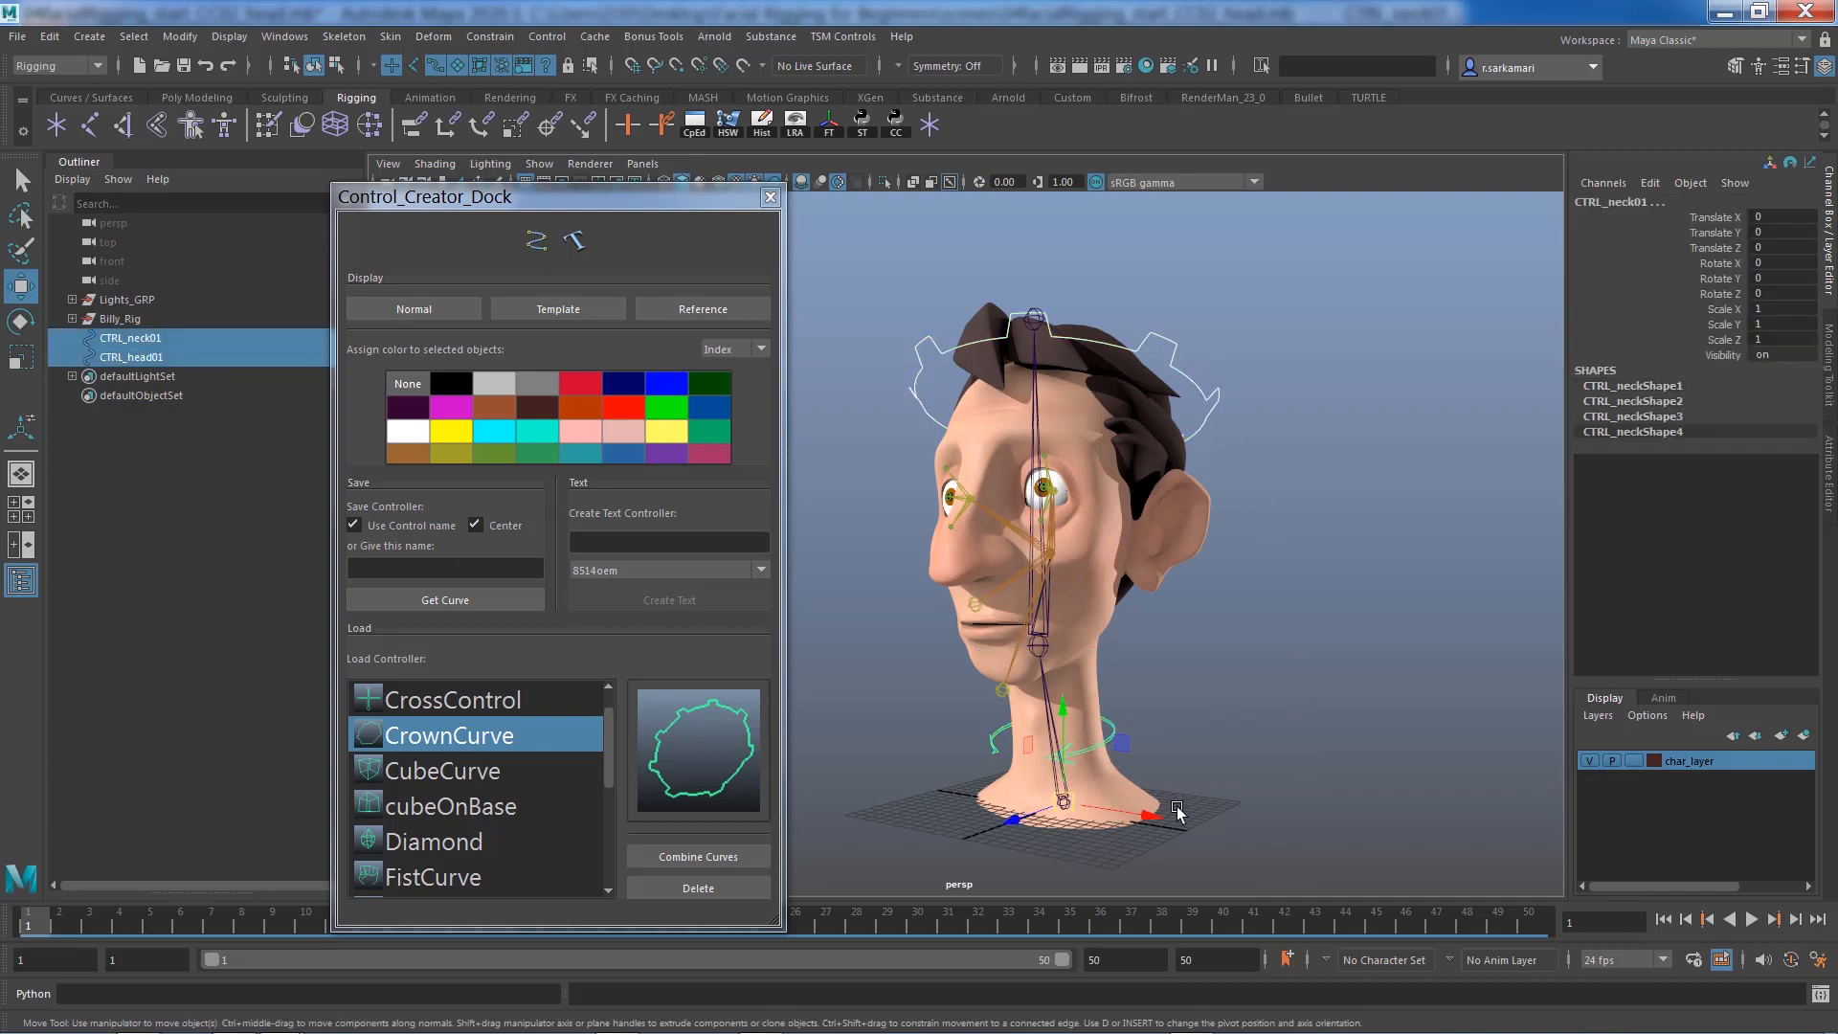
key("p")
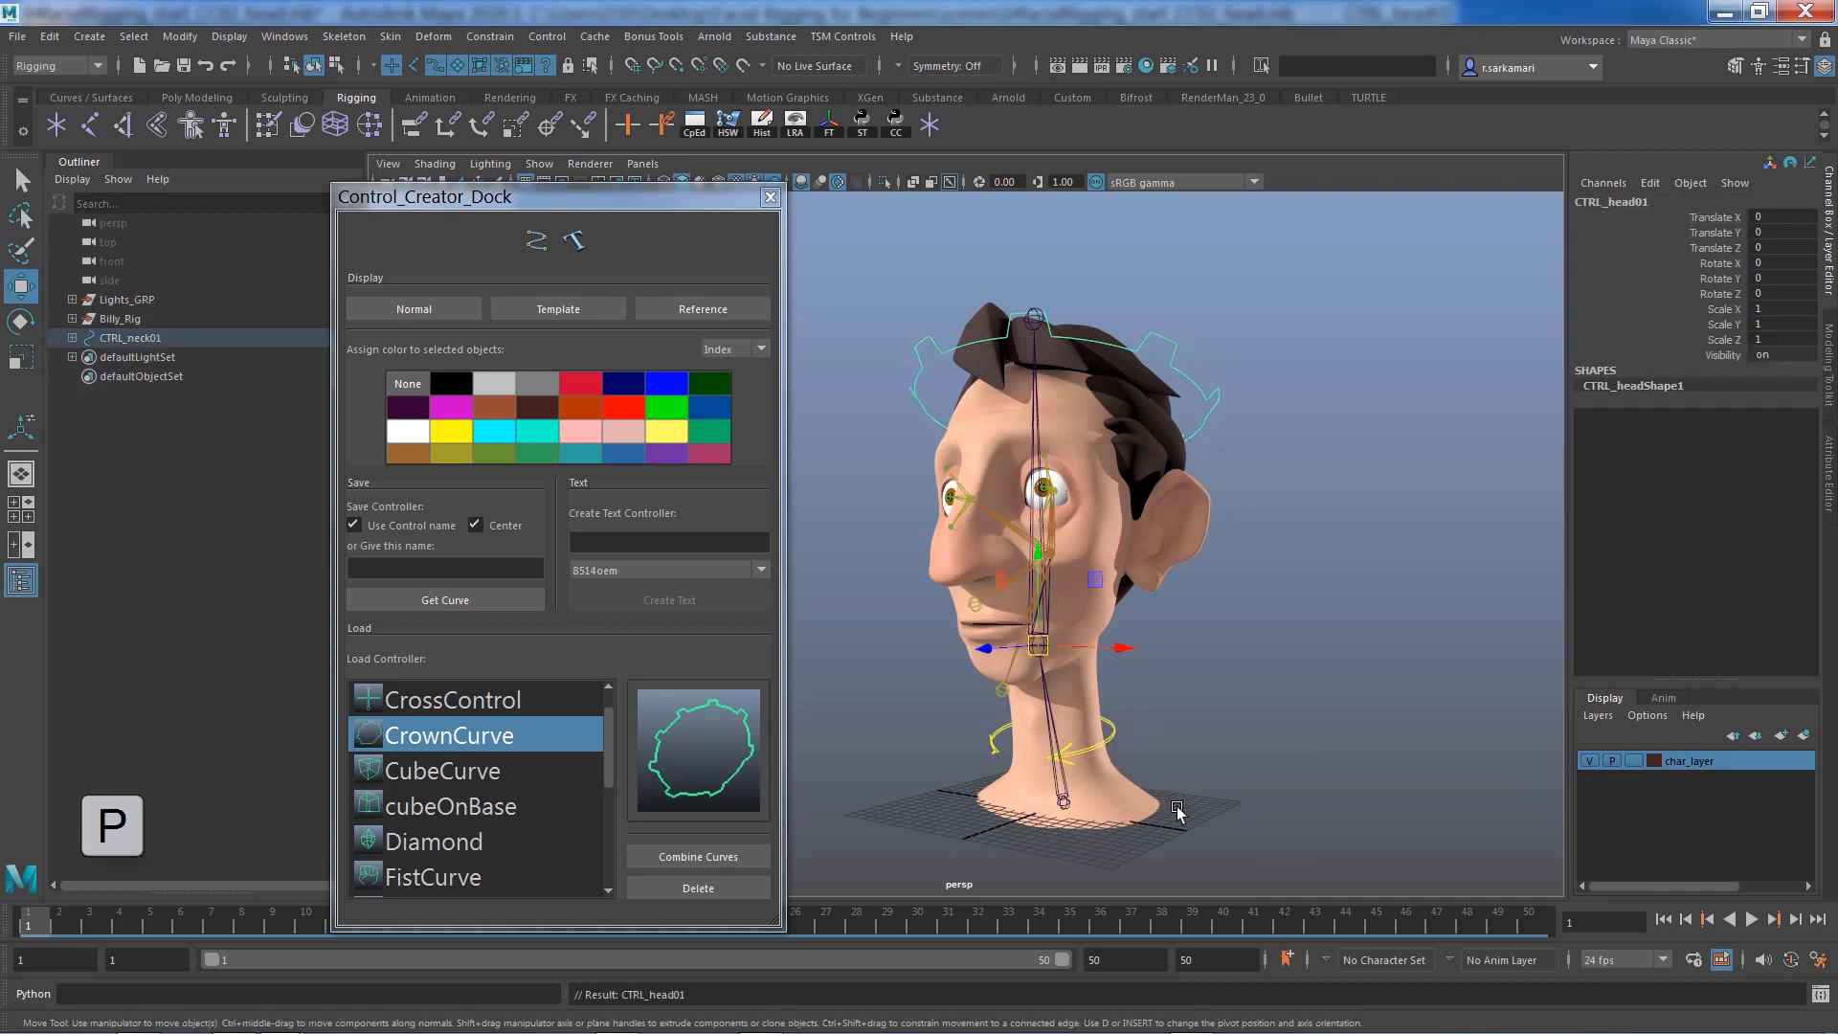
Create a locator at the scene origin
left_click(126, 337)
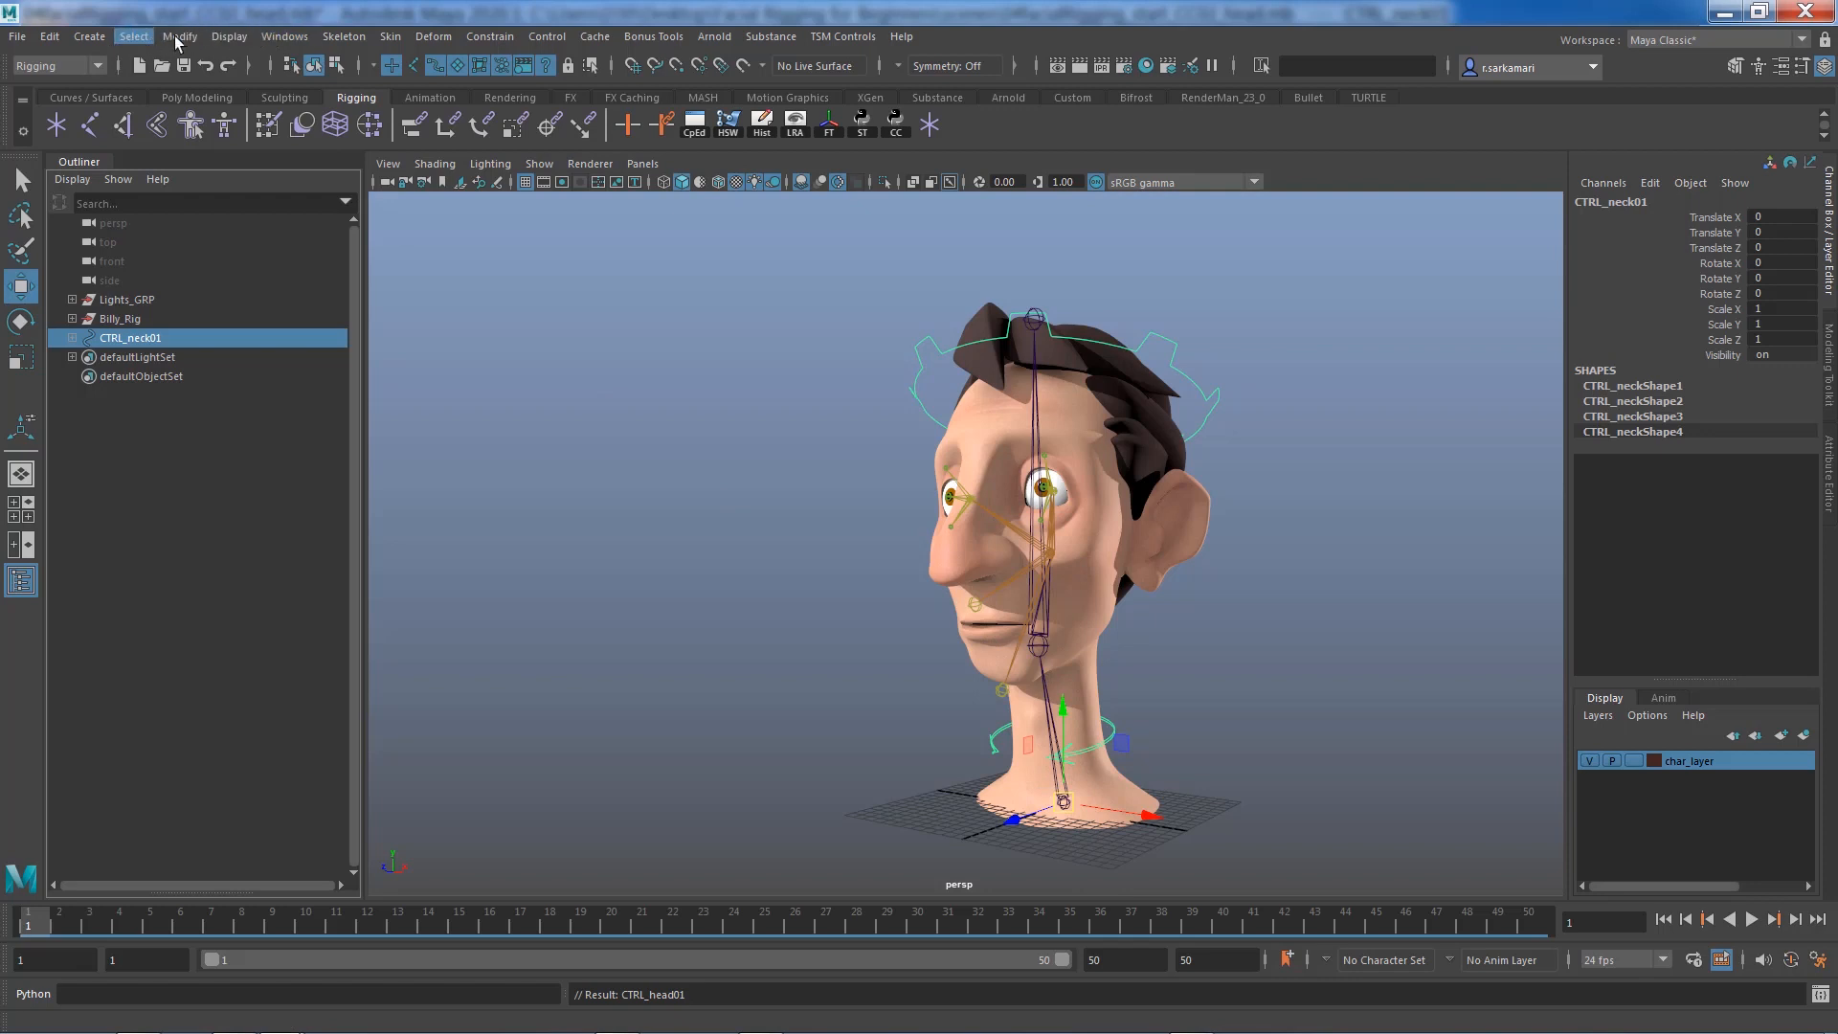
left_click(89, 36)
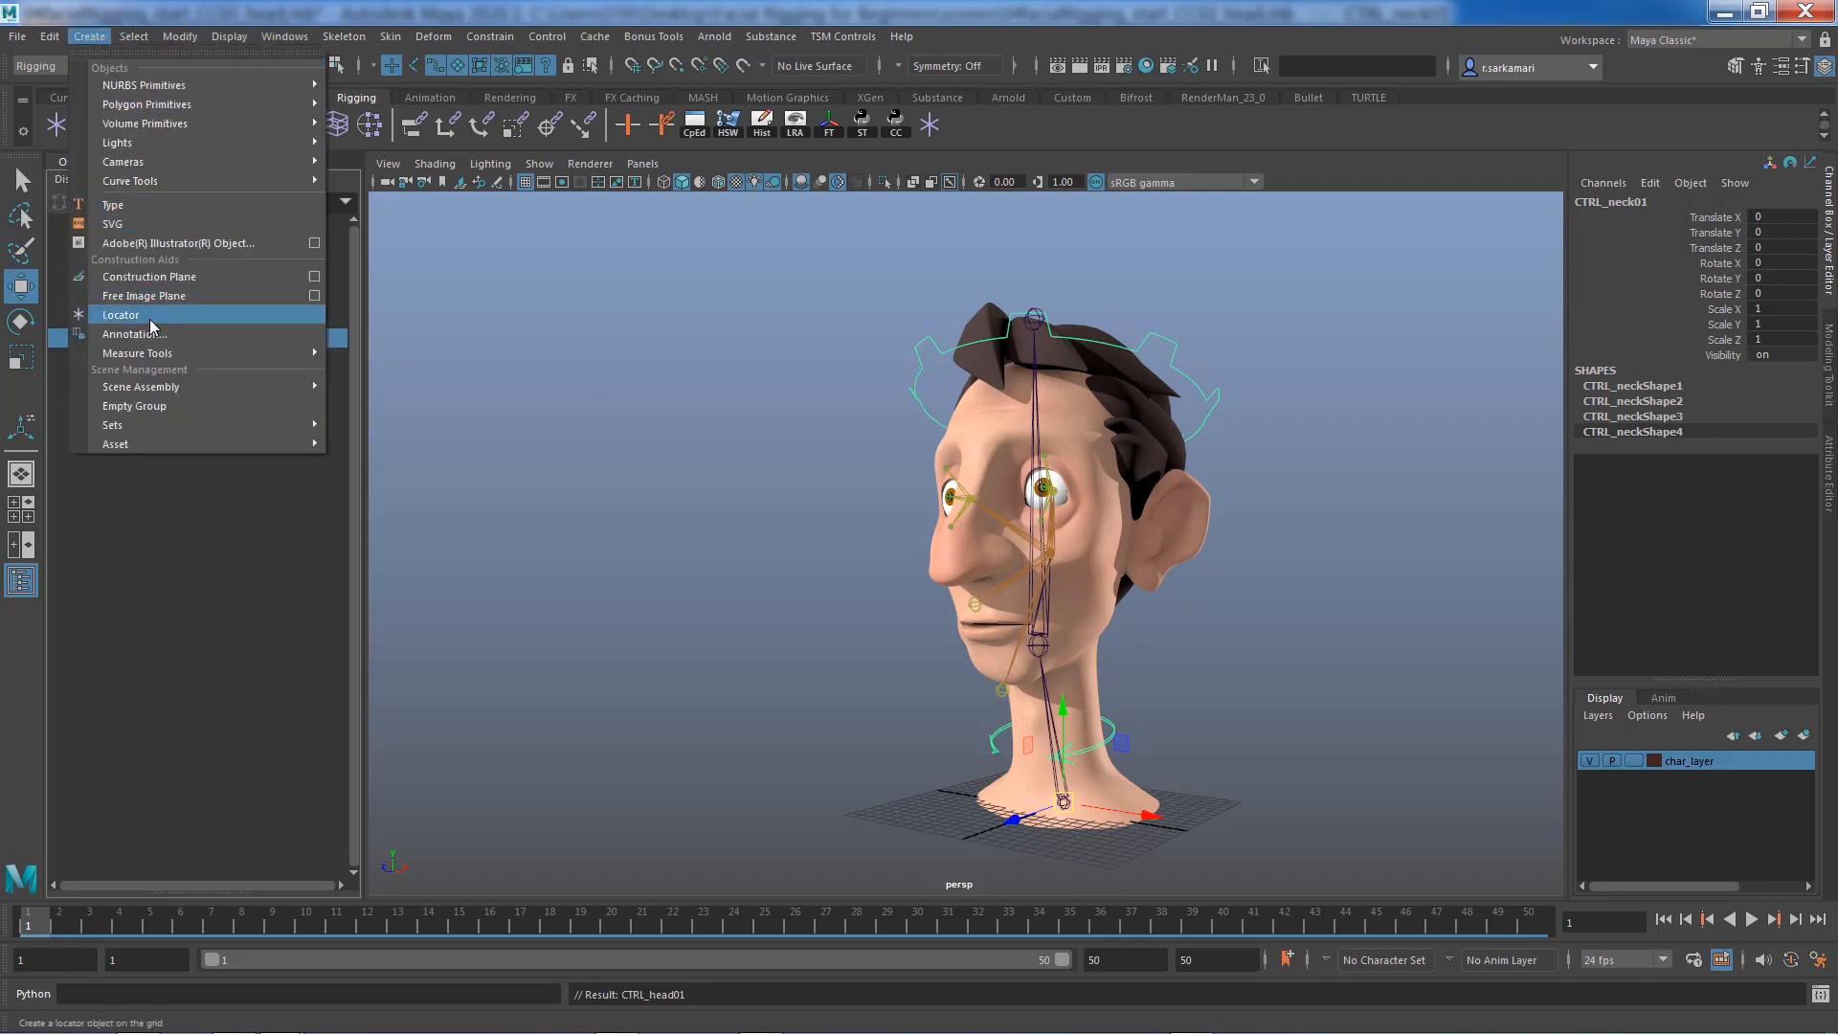
left_click(714, 36)
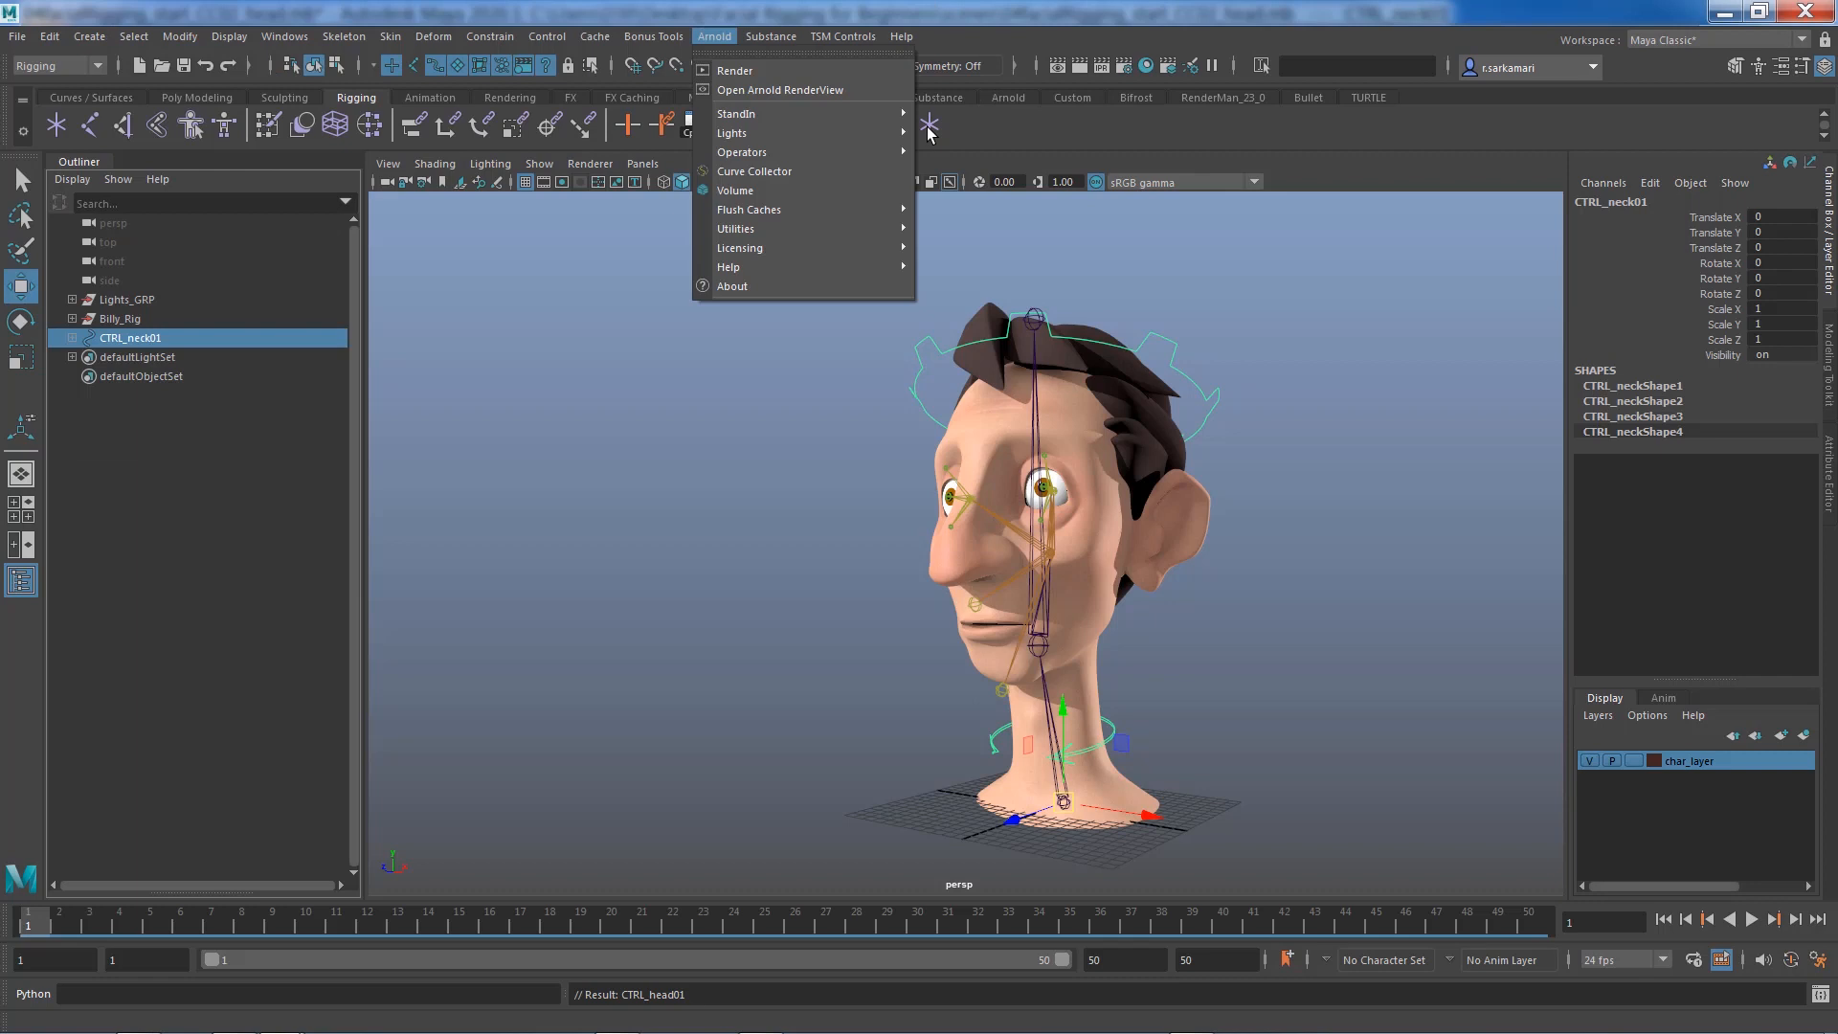
left_click(89, 36)
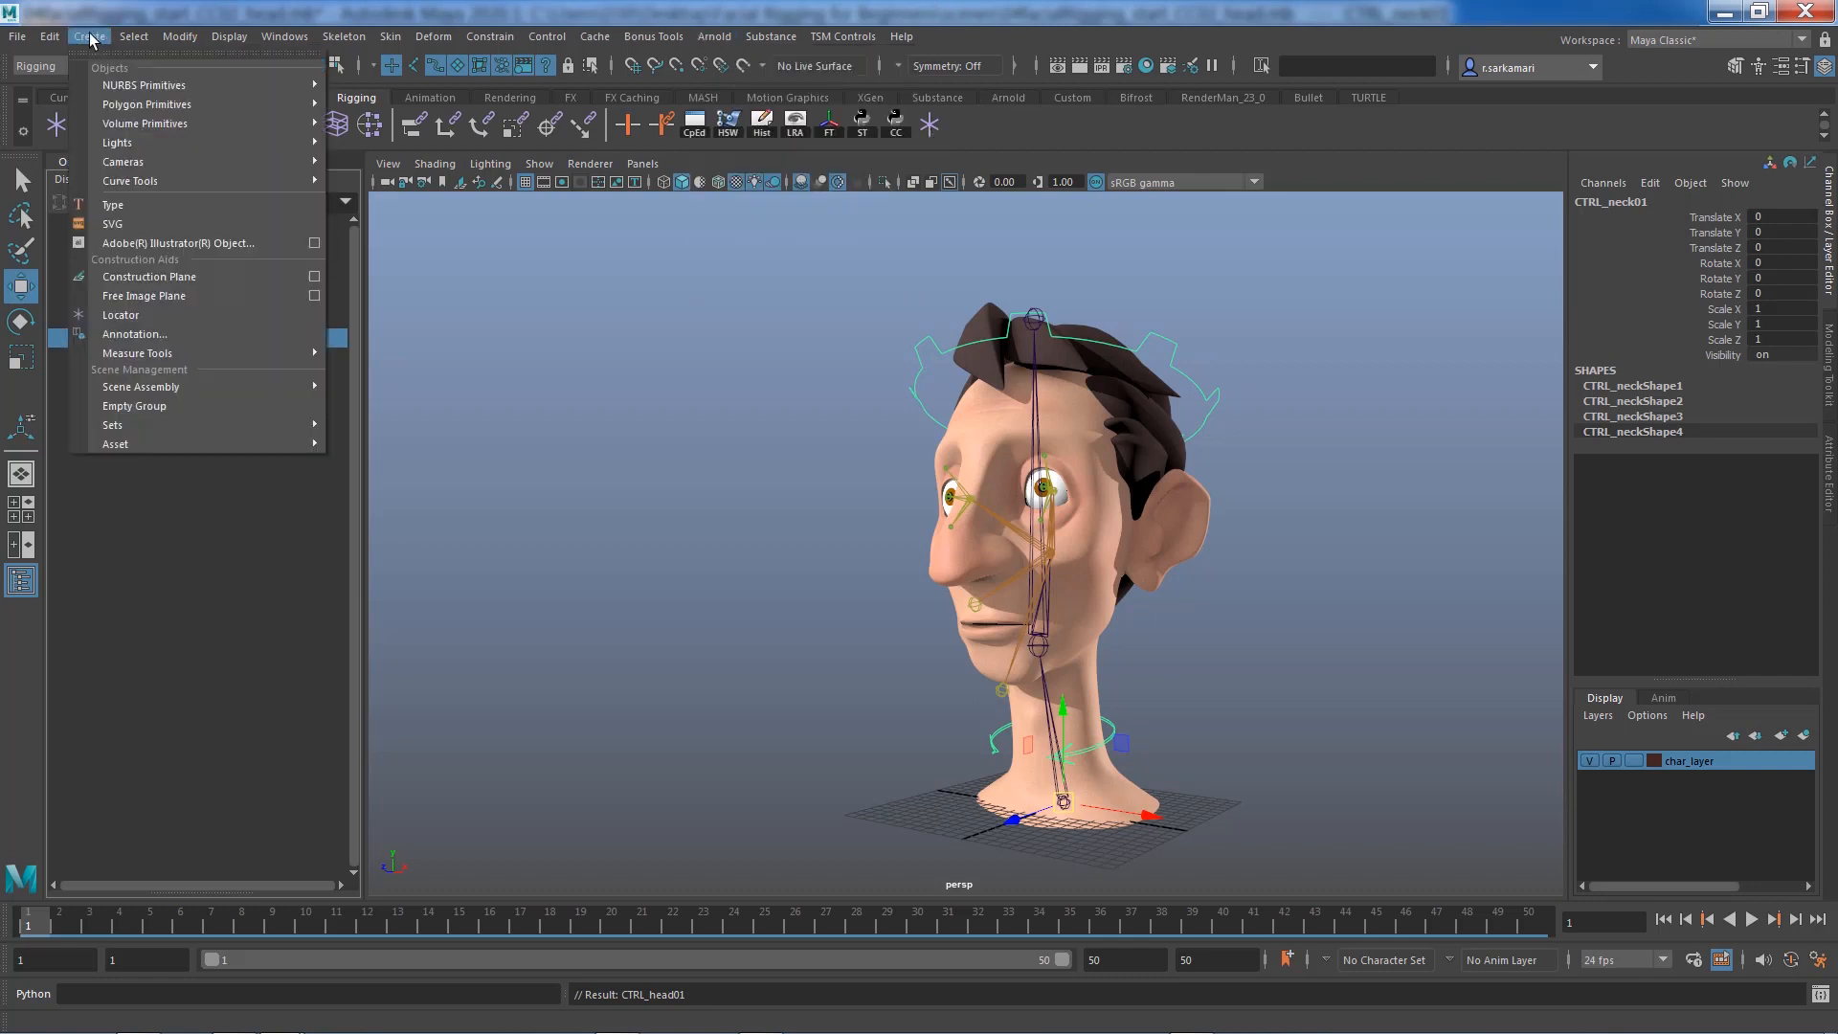
left_click(140, 322)
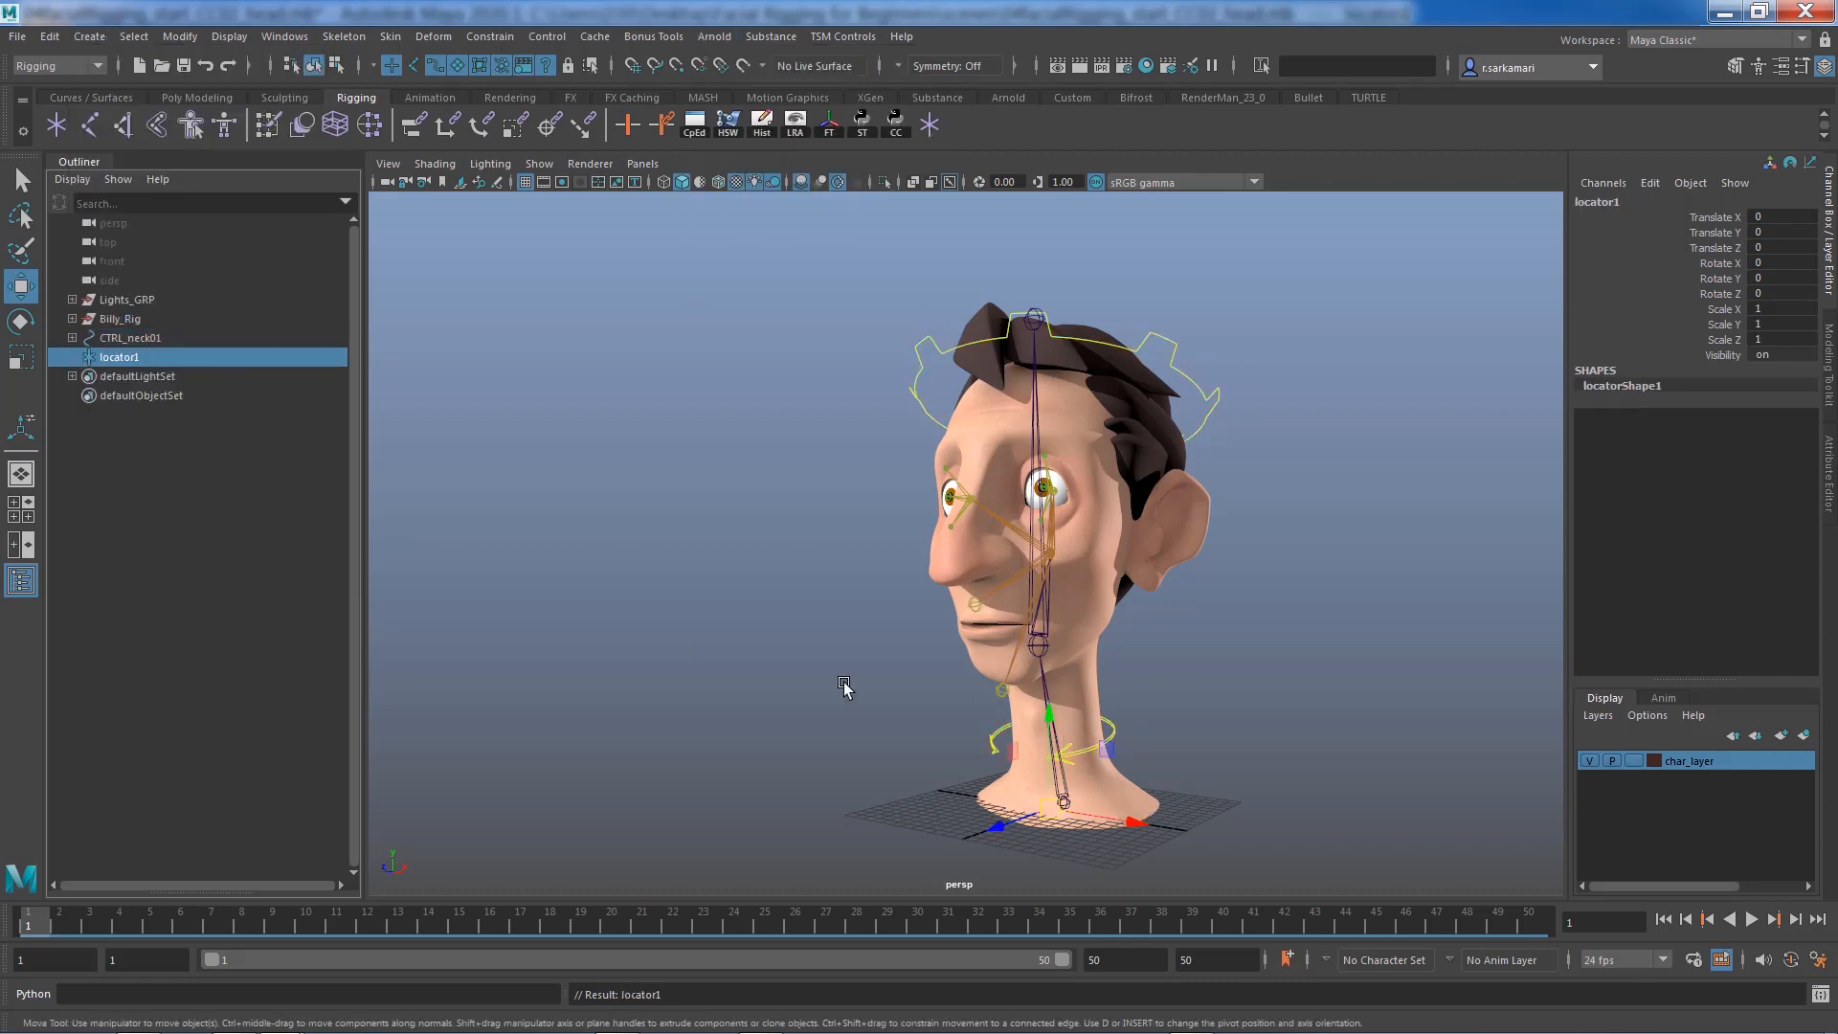
Hide char_layer and display the local rotation axes of the neck joint jnt_neck01
left_click(1590, 761)
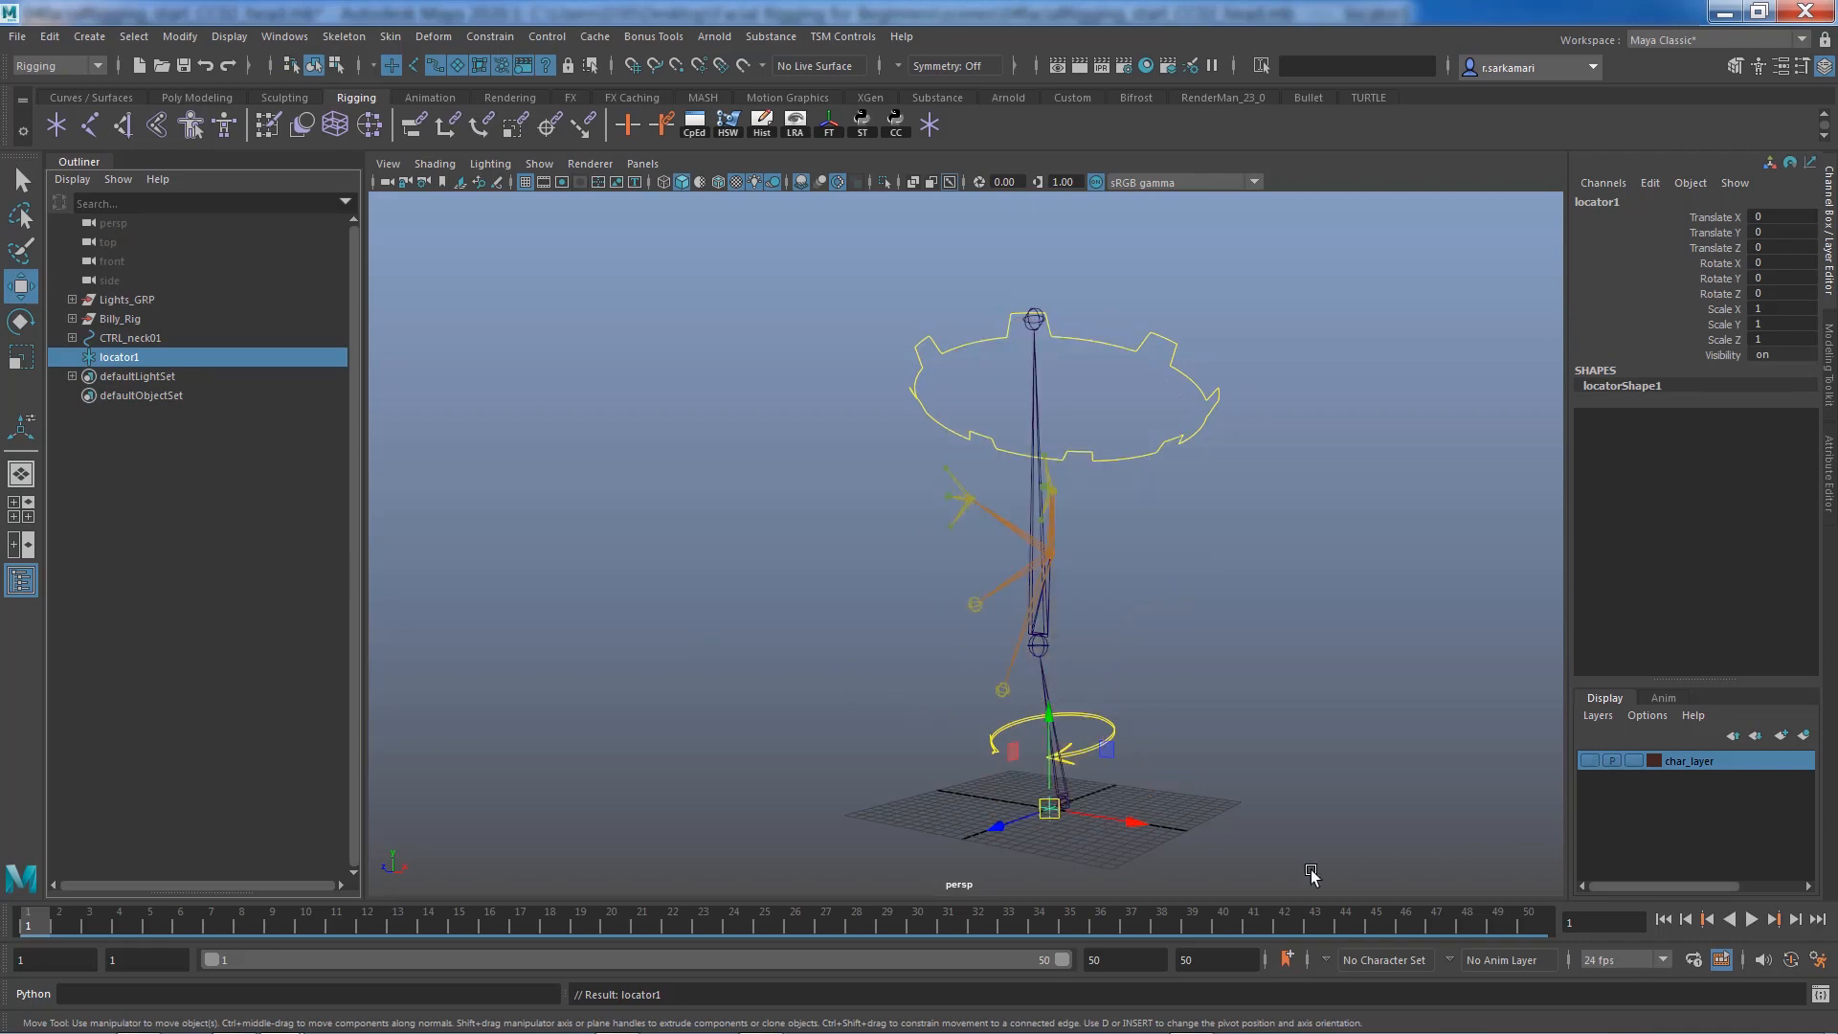
middle_click_drag(826, 639, 806, 427, "alt")
right_click_drag(814, 440, 1278, 837, "alt")
left_click_drag(1203, 672, 1112, 695, "alt")
middle_click_drag(1112, 695, 915, 754, "alt")
right_click_drag(915, 754, 1146, 773, "alt")
left_click_drag(1145, 772, 1202, 636, "alt")
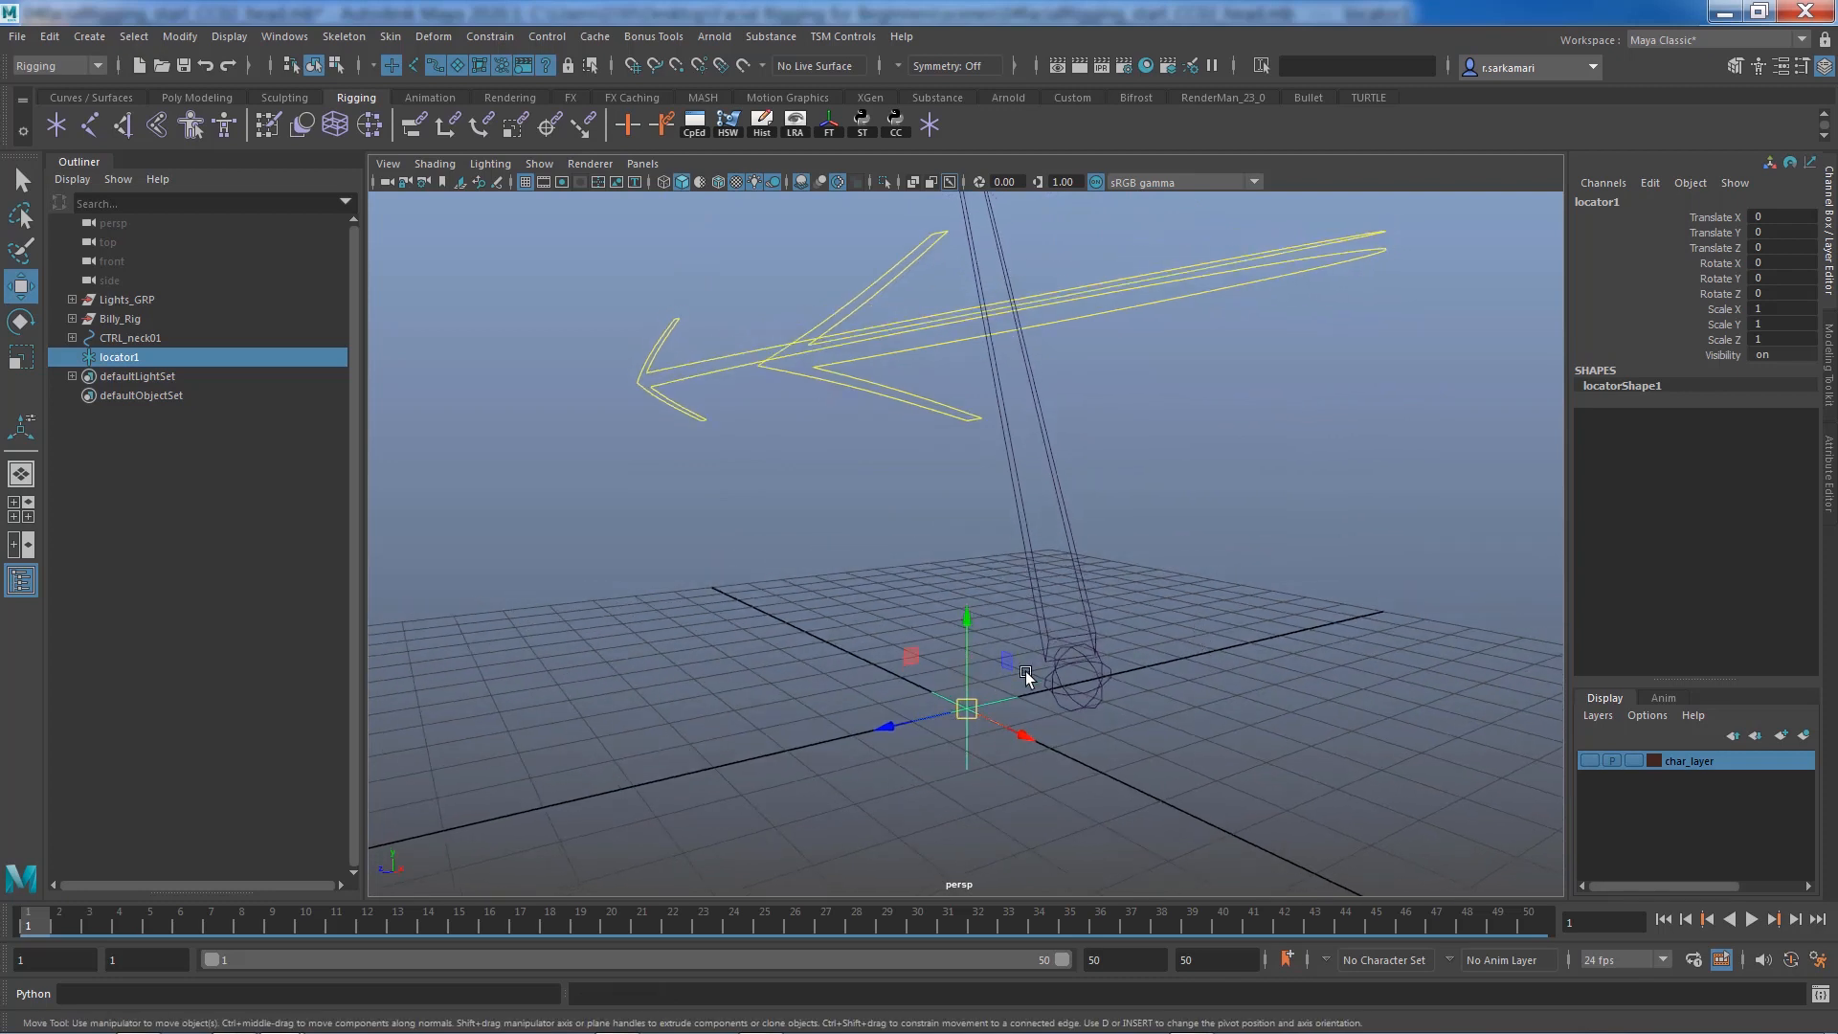
left_click(1089, 663)
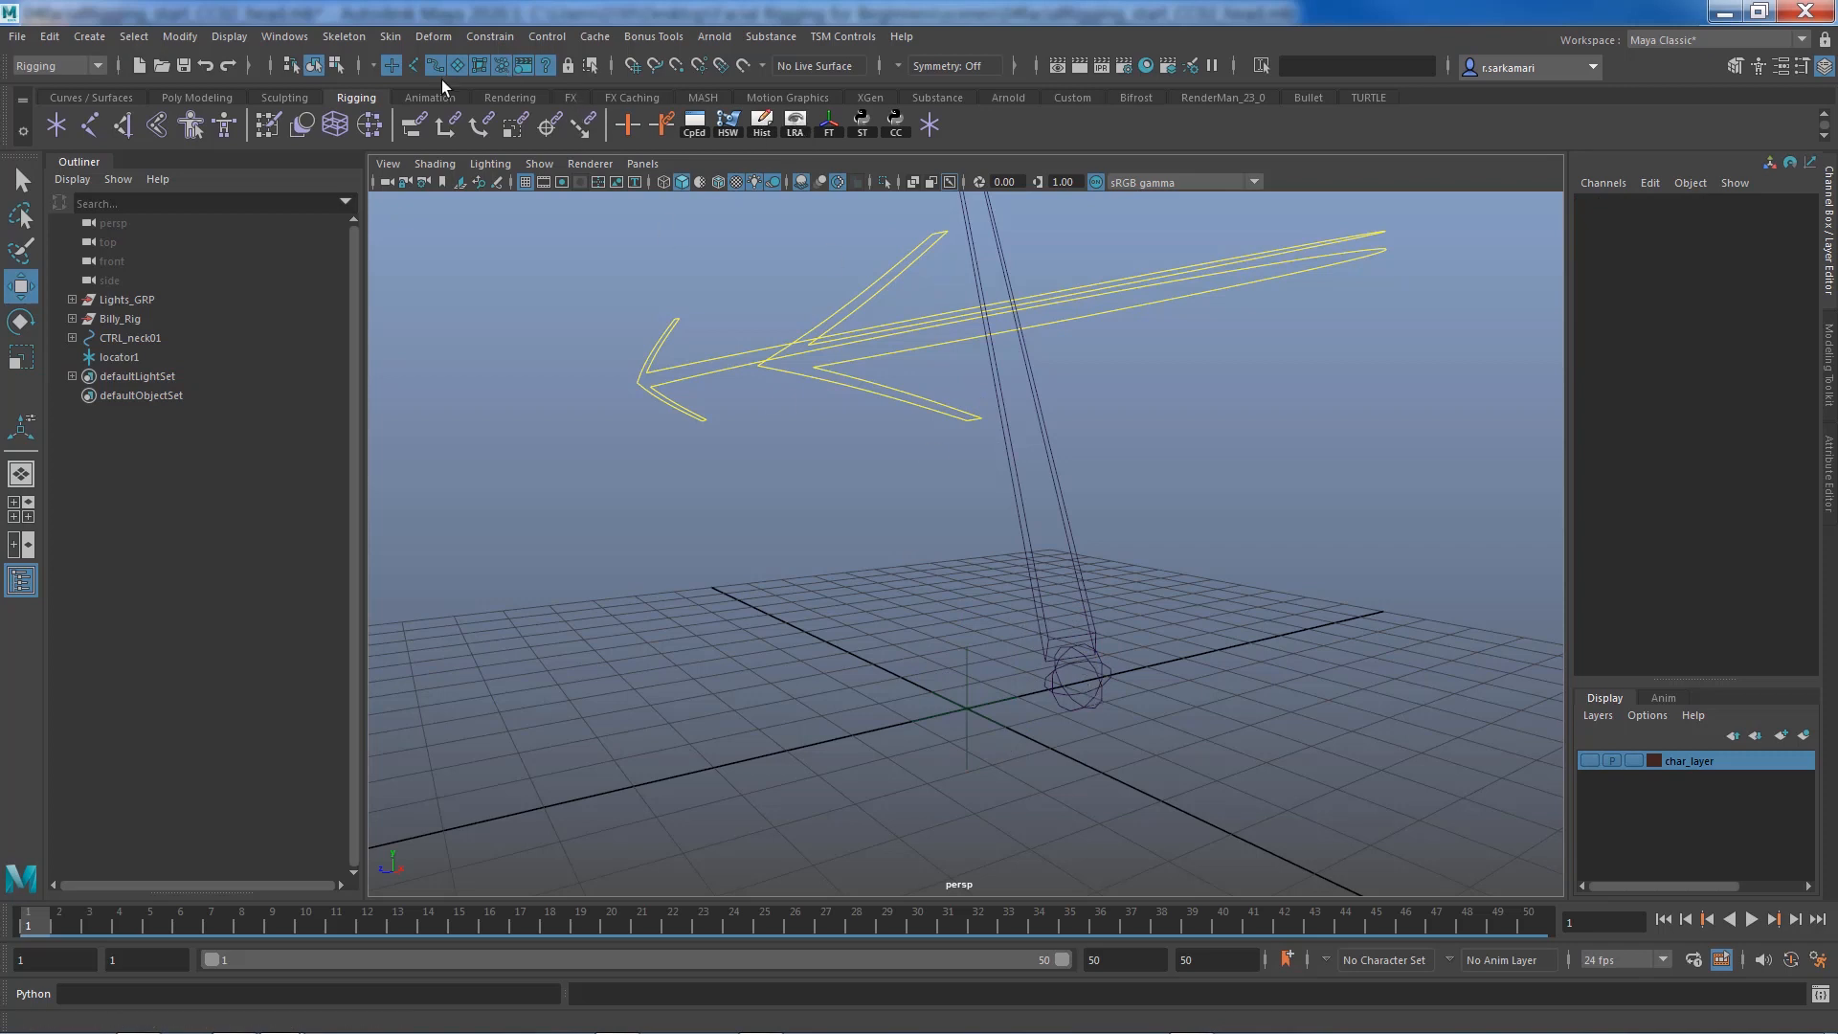
left_click(1080, 681)
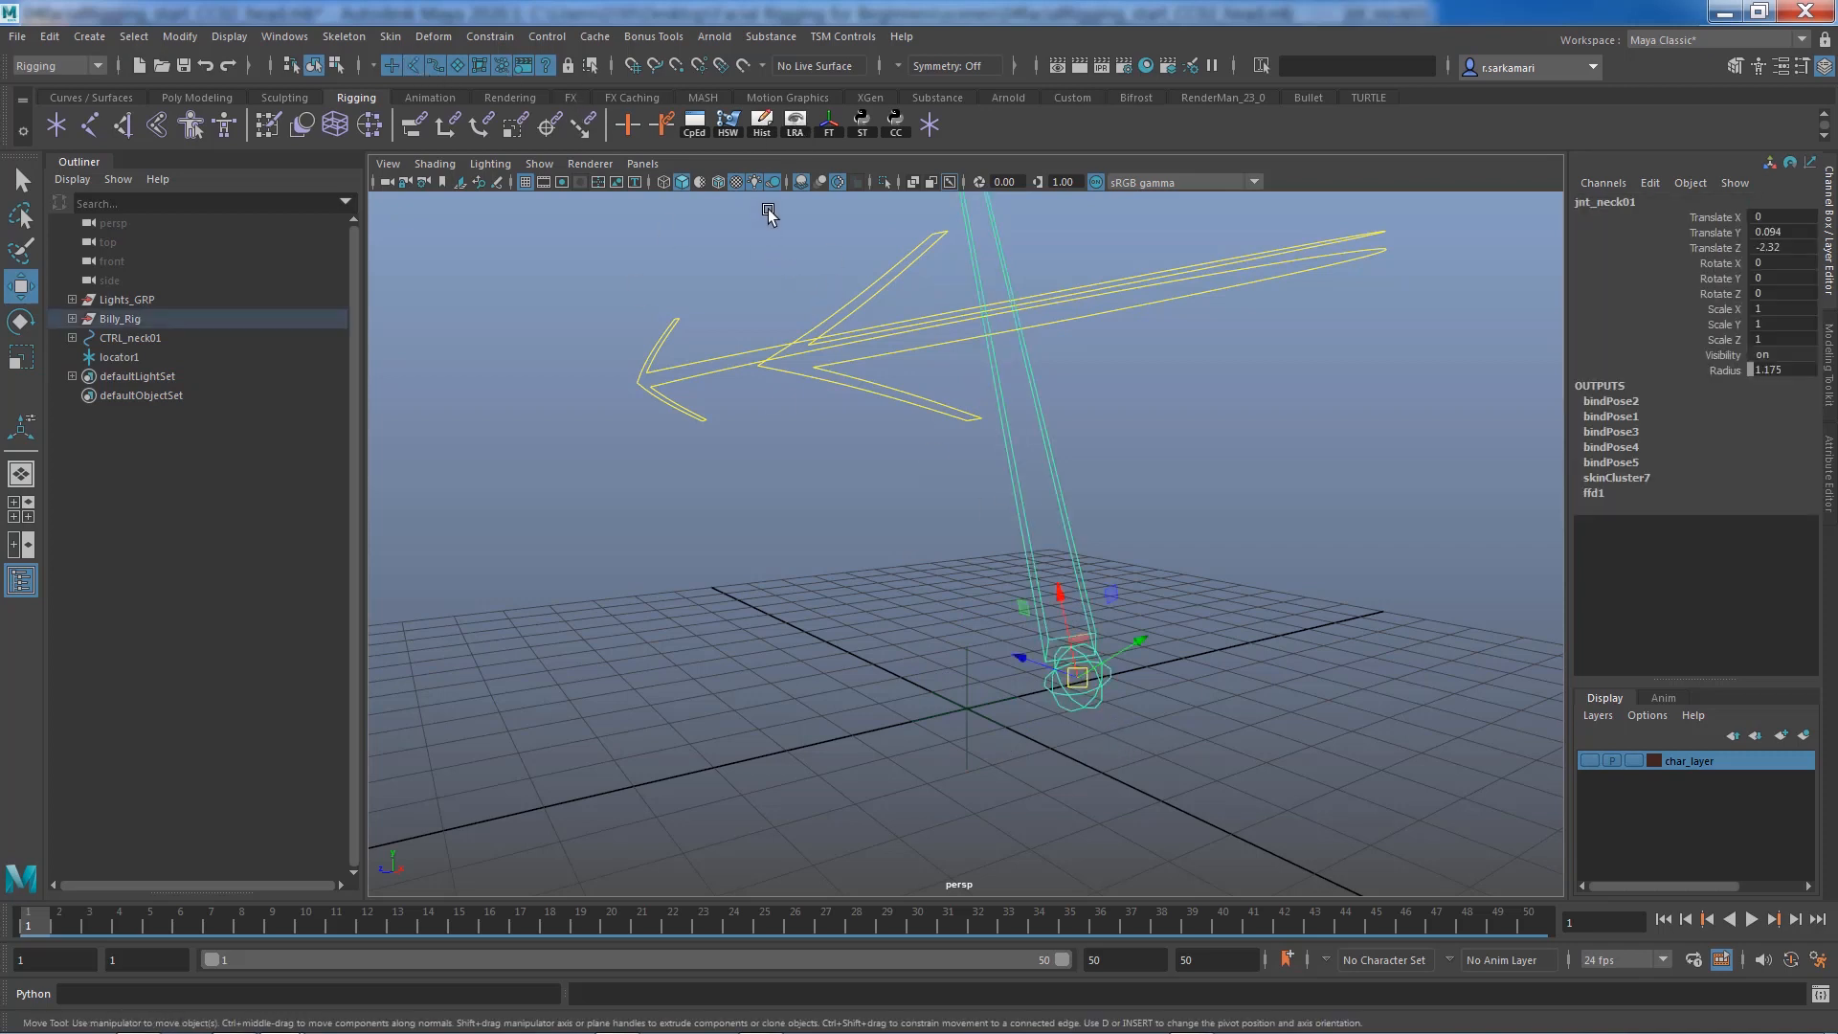
left_click(794, 128)
left_click(1087, 814)
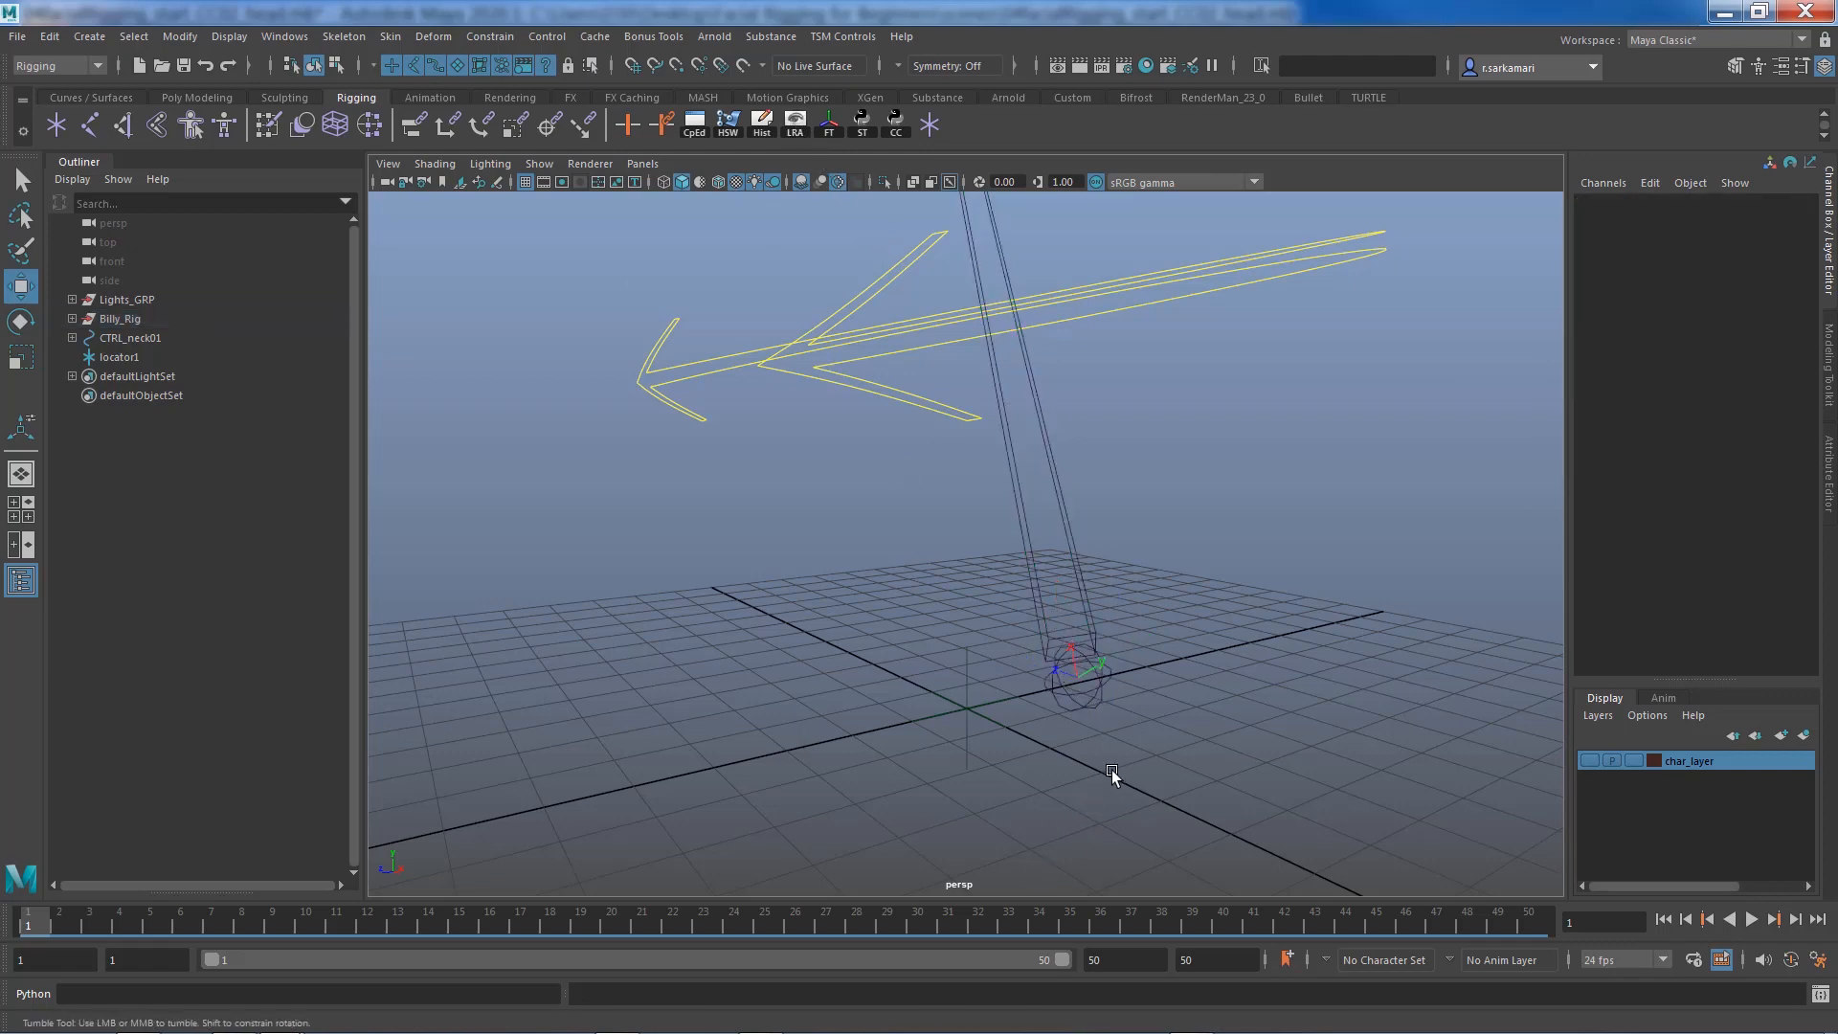
Parent locator1 under jnt_neck01 and set all its Translate and Rotate values to 0 to align it with the joint
left_click_drag(1111, 770, 1115, 840, "alt")
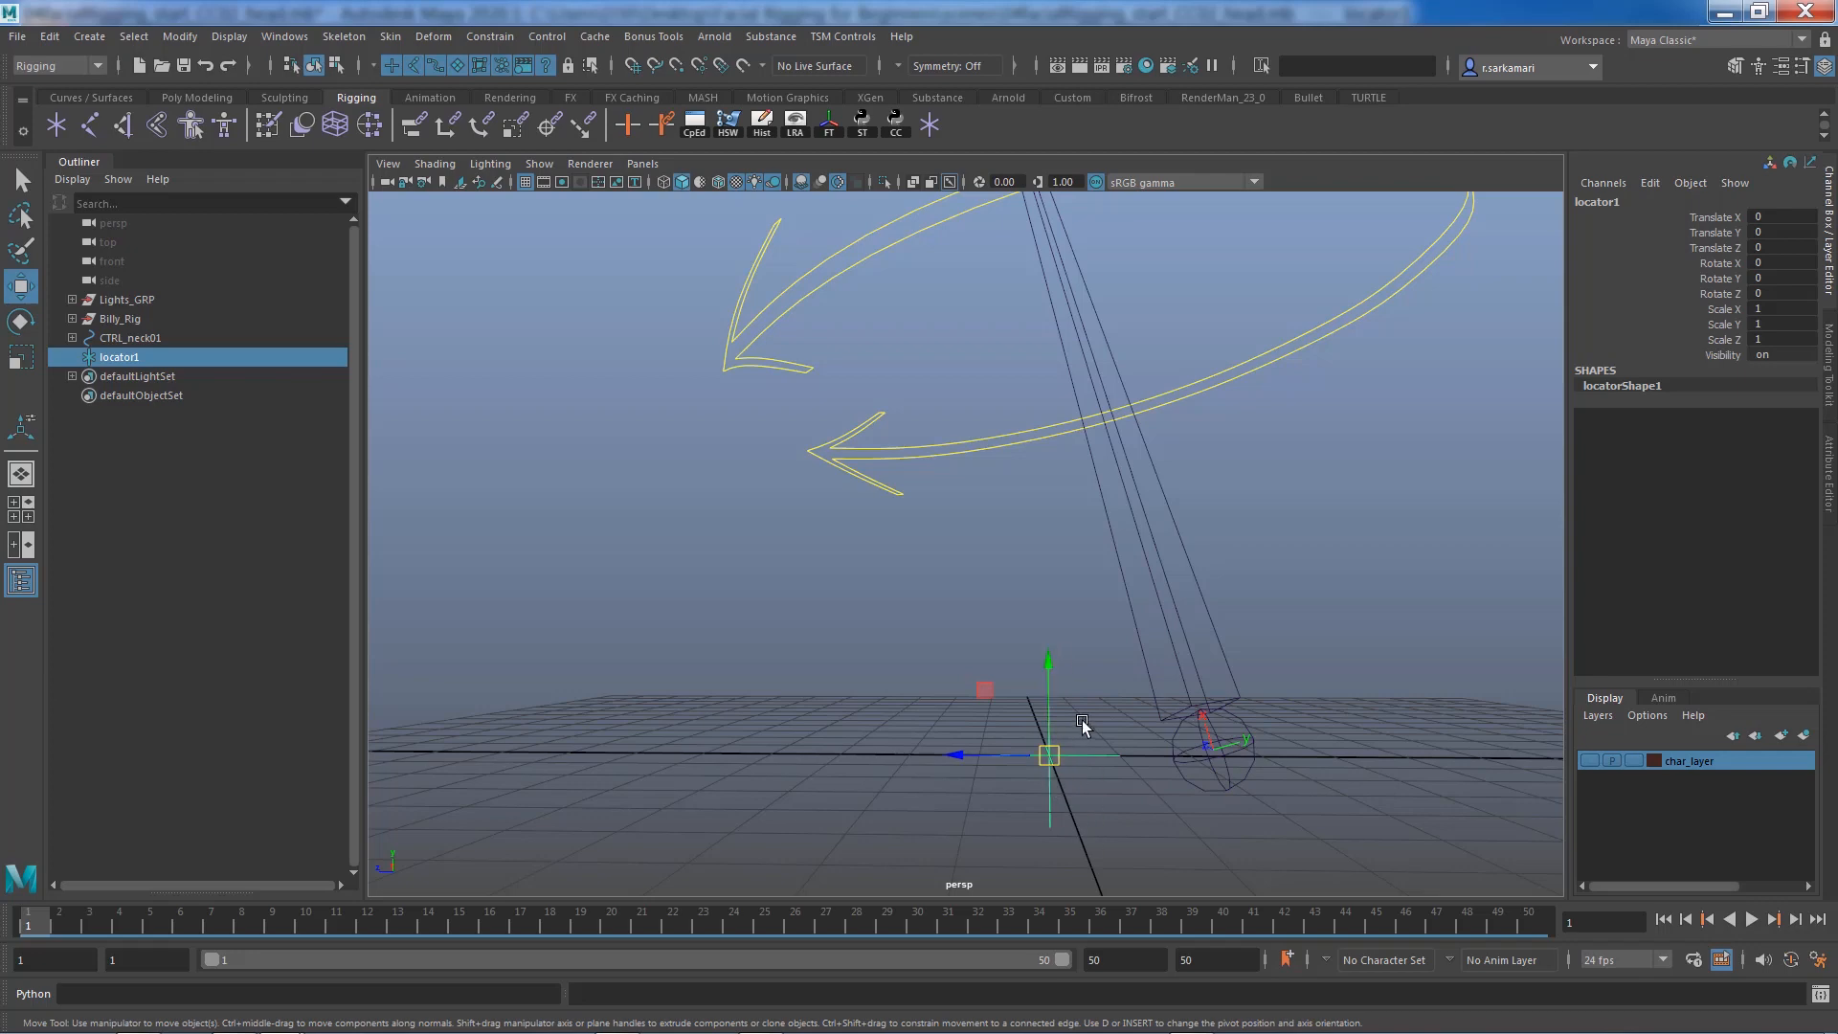
left_click_drag(859, 821, 911, 806, "alt")
left_click(1120, 647, "shift")
key("p")
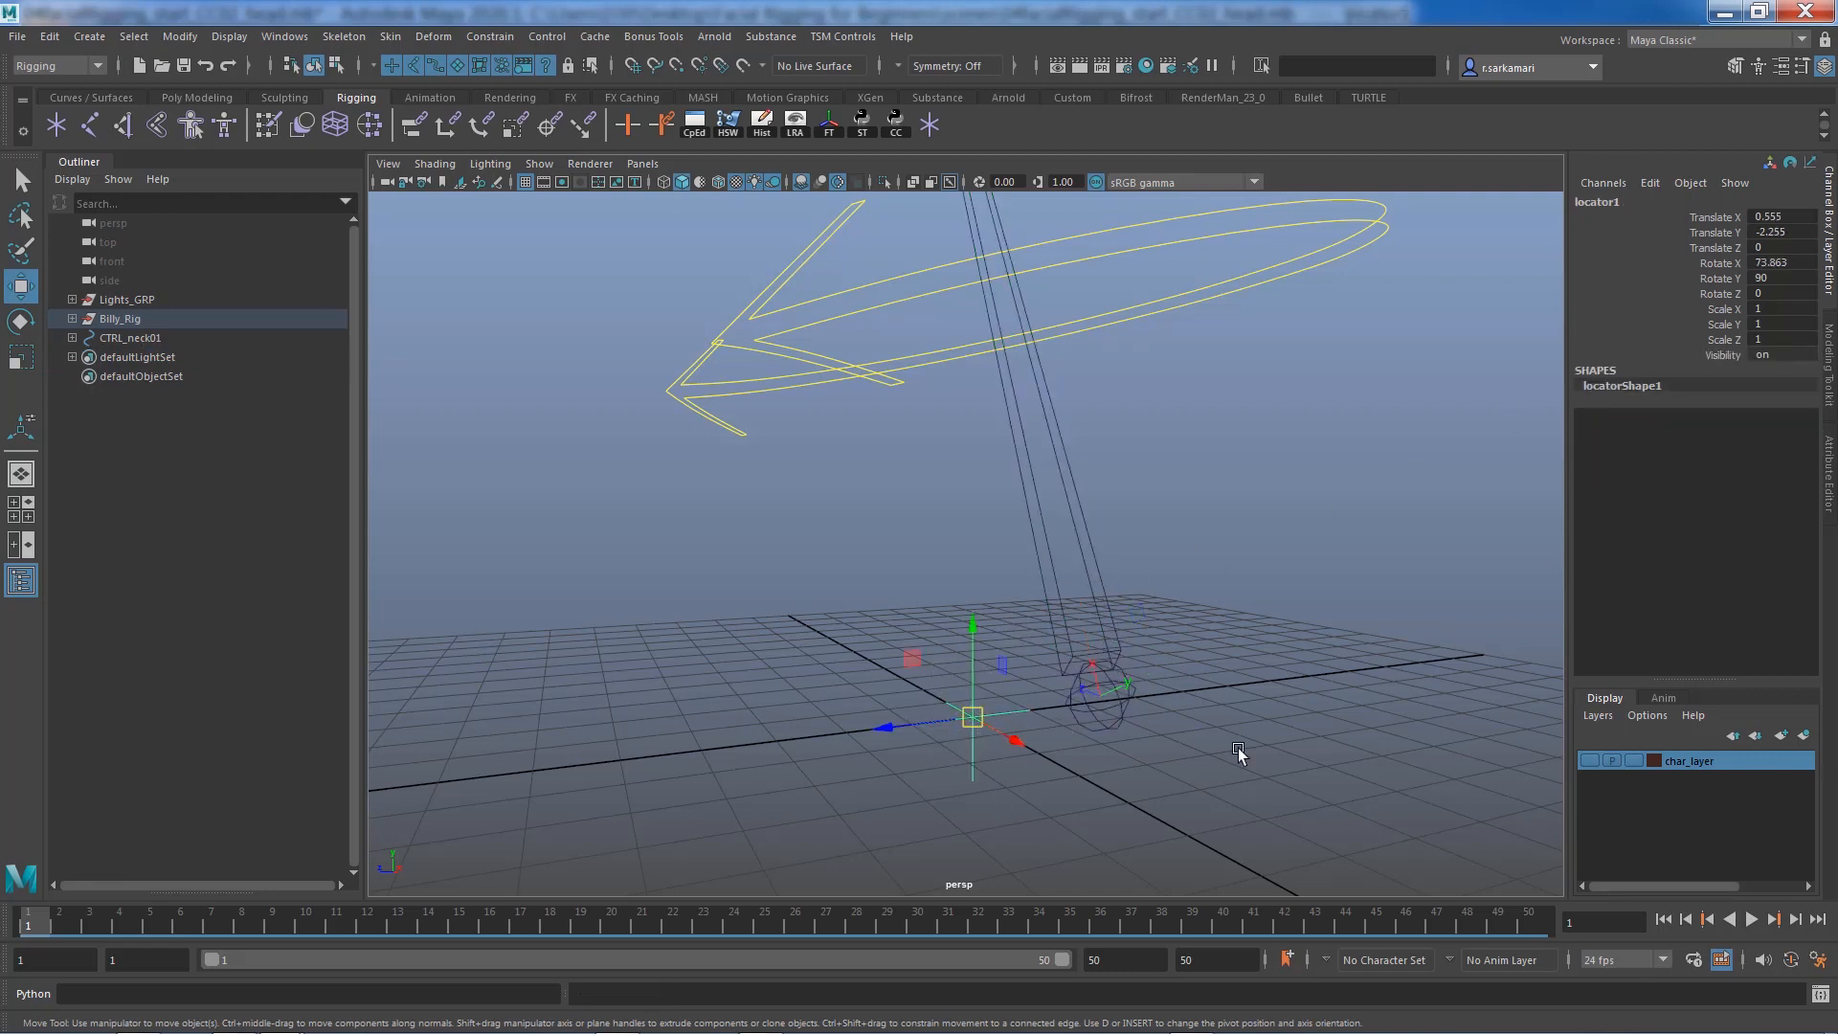
left_click_drag(1771, 217, 1768, 295)
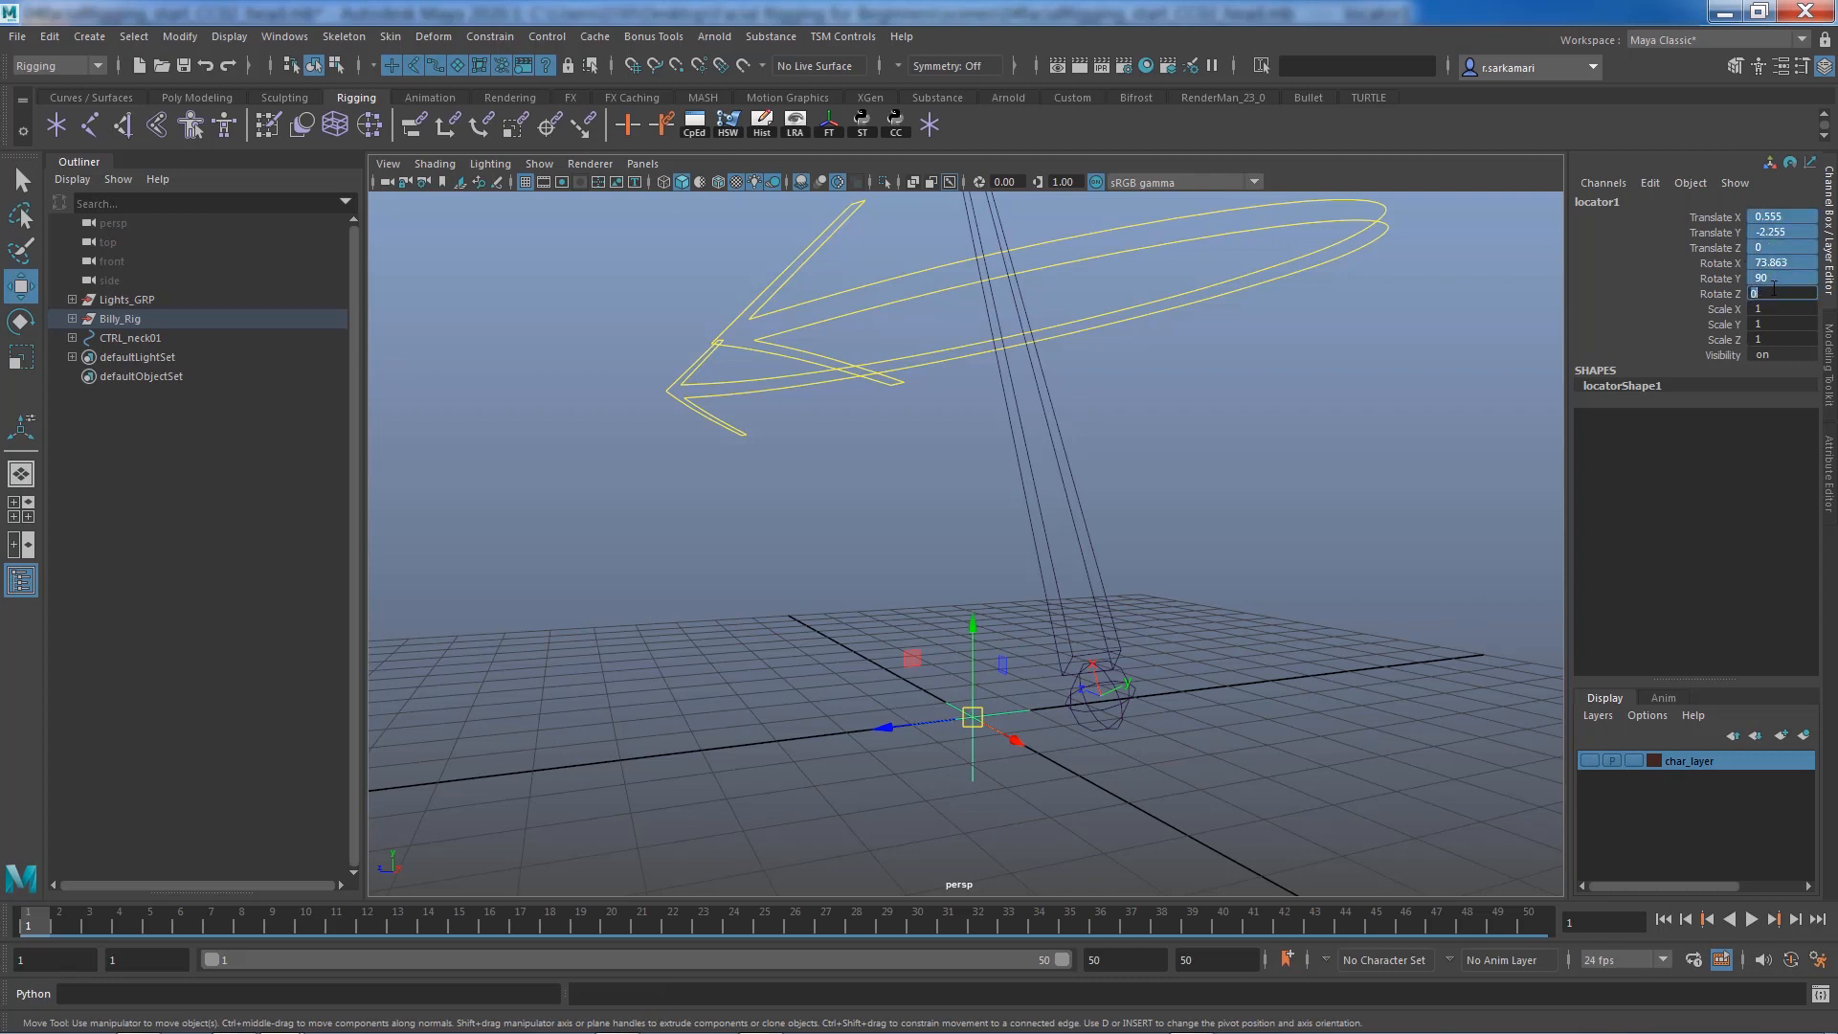
type("0")
key("Return")
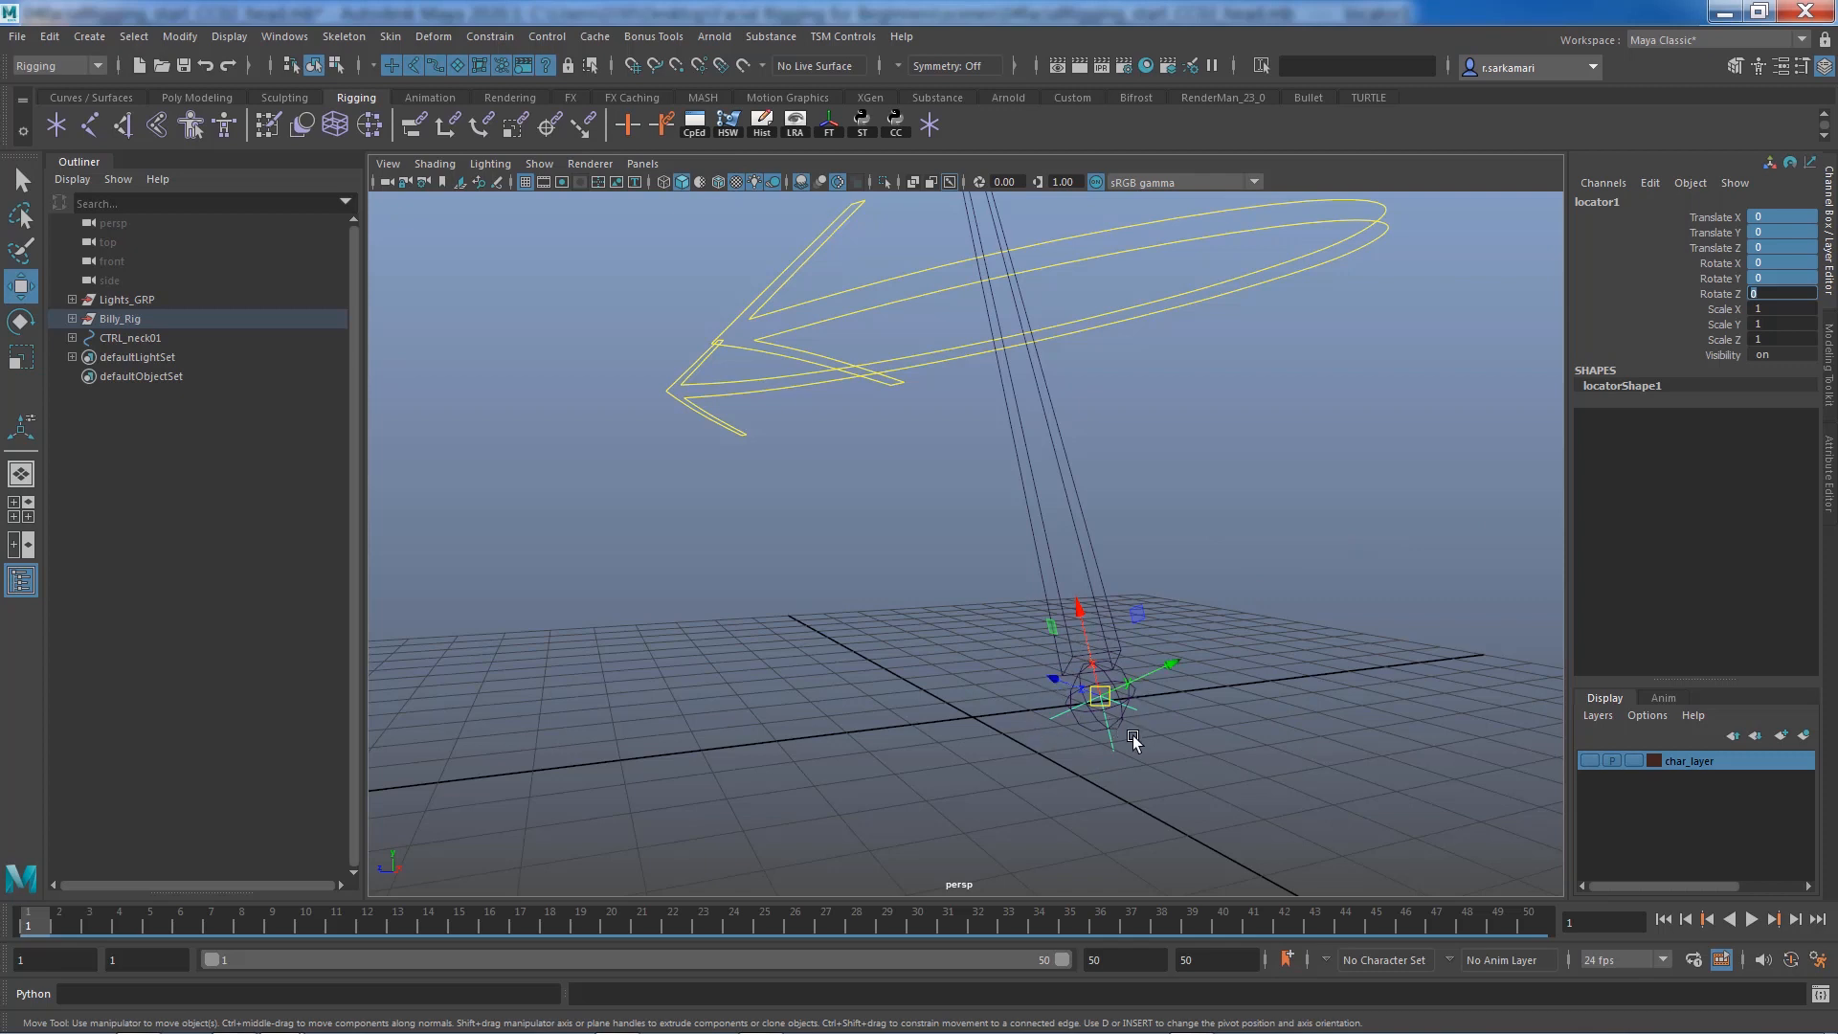
Unparent locator1 from the neck joint and parent it under CTRL_neck01 instead
key("shift+p")
key("Return")
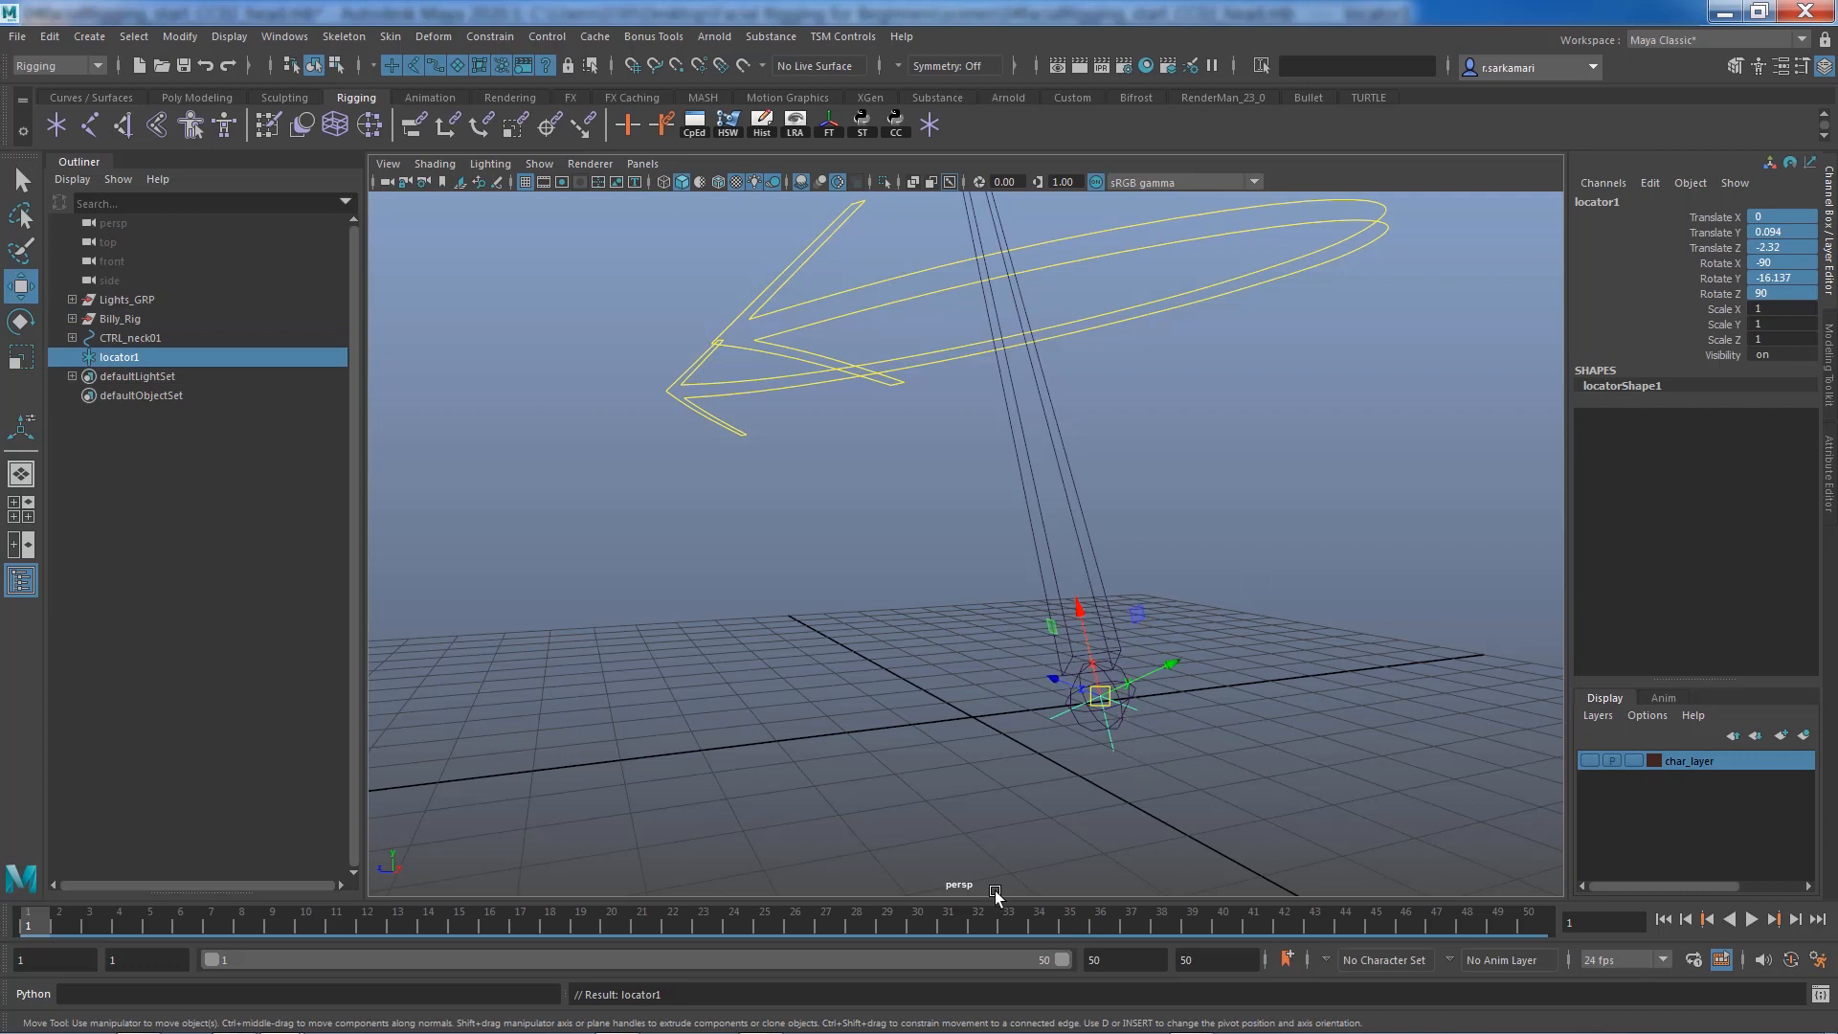
key("ctrl+z")
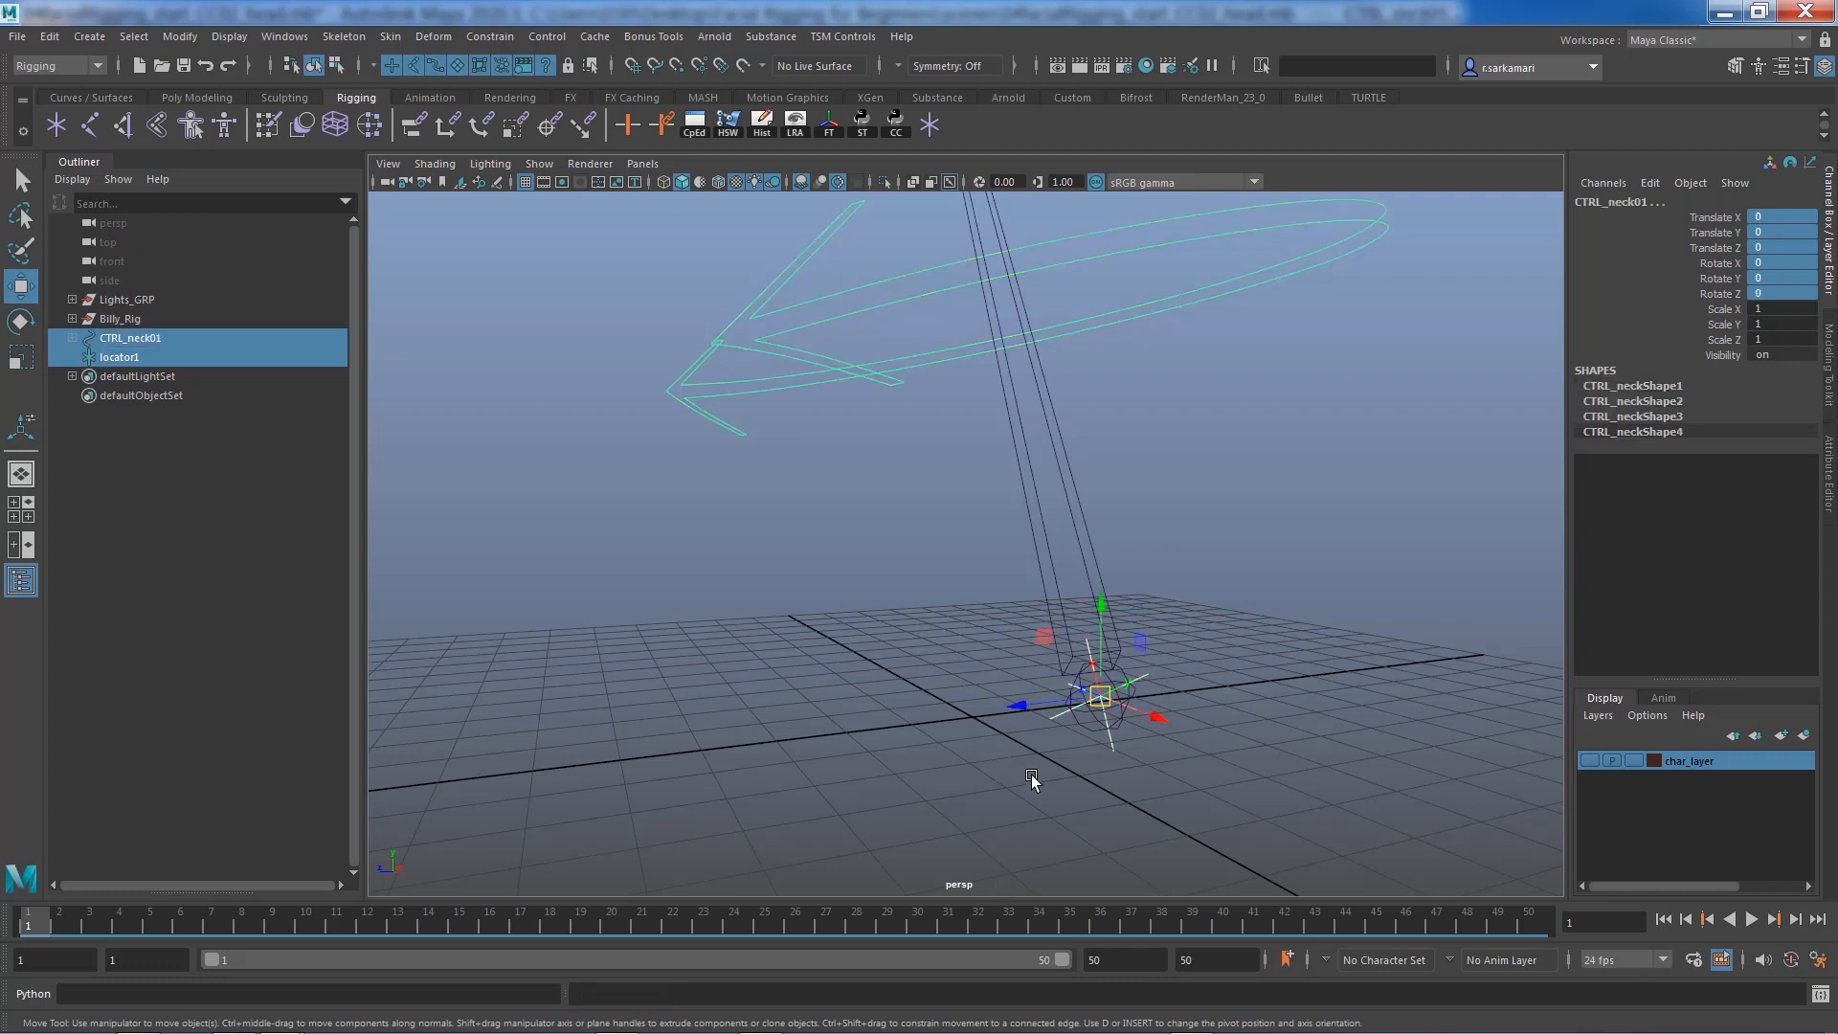
left_click(1032, 773)
left_click(1108, 749)
left_click(820, 378, "shift")
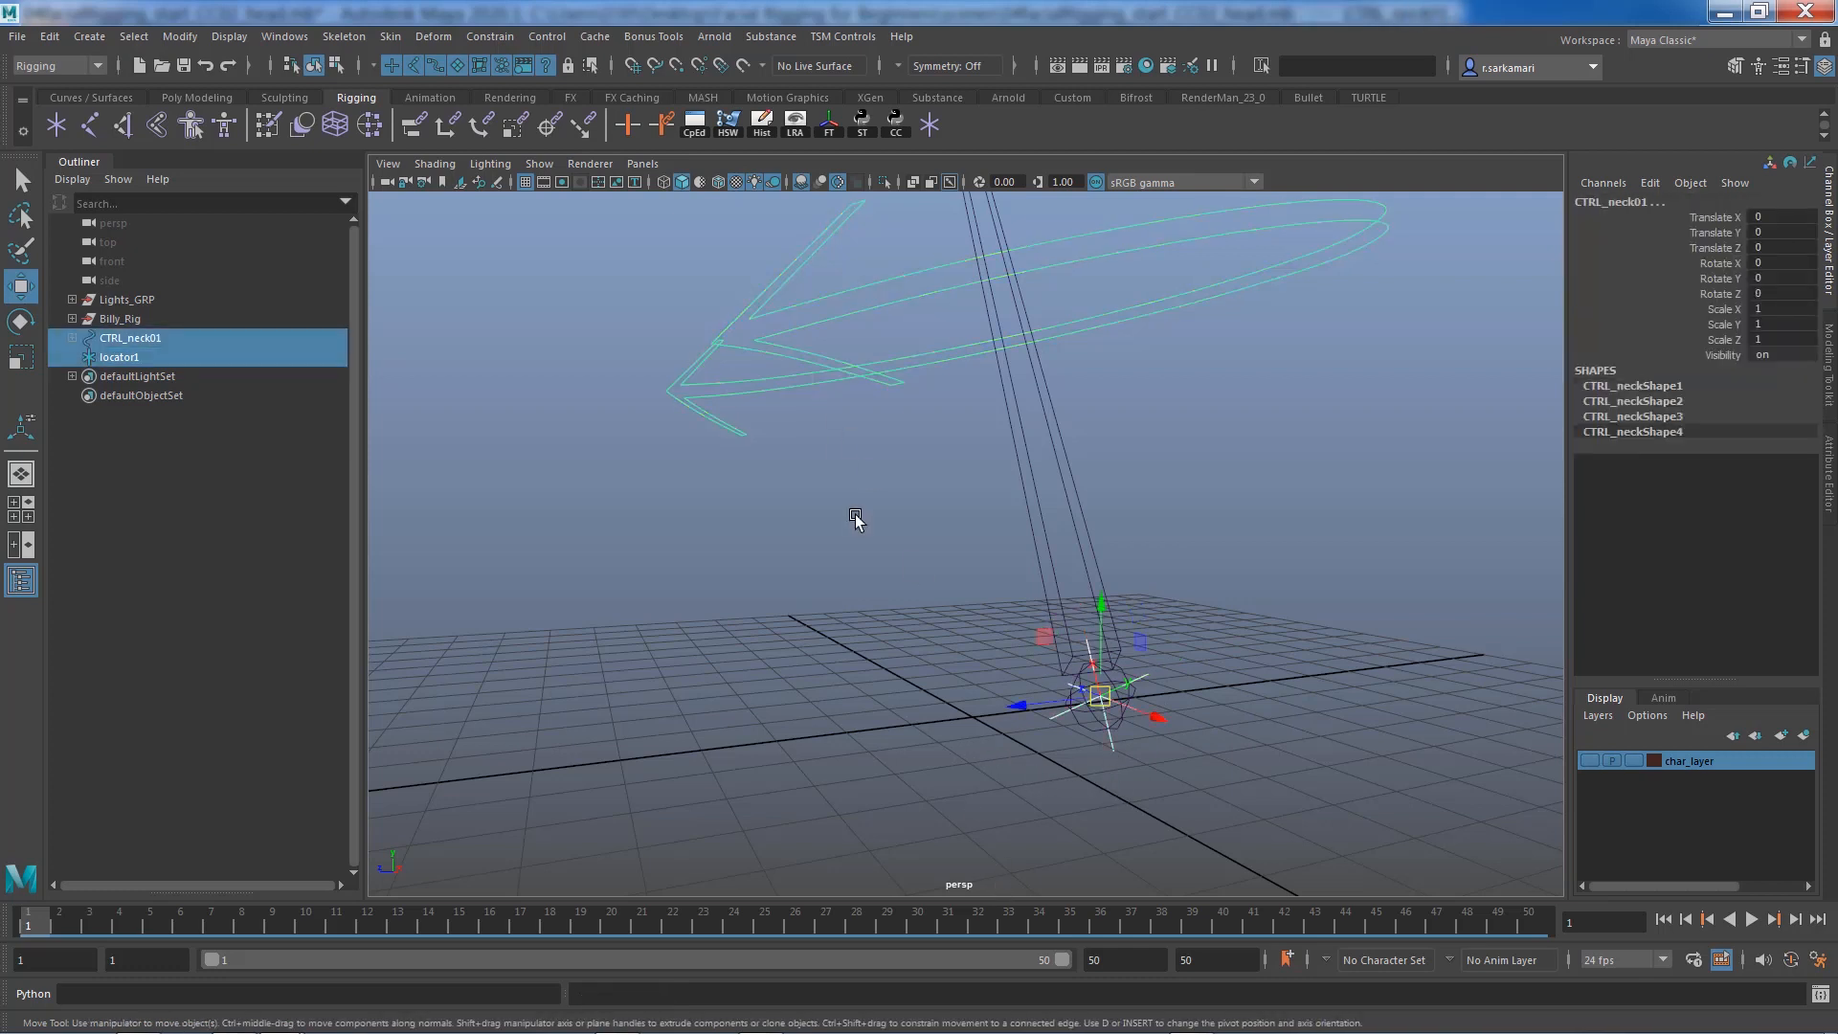
key("p")
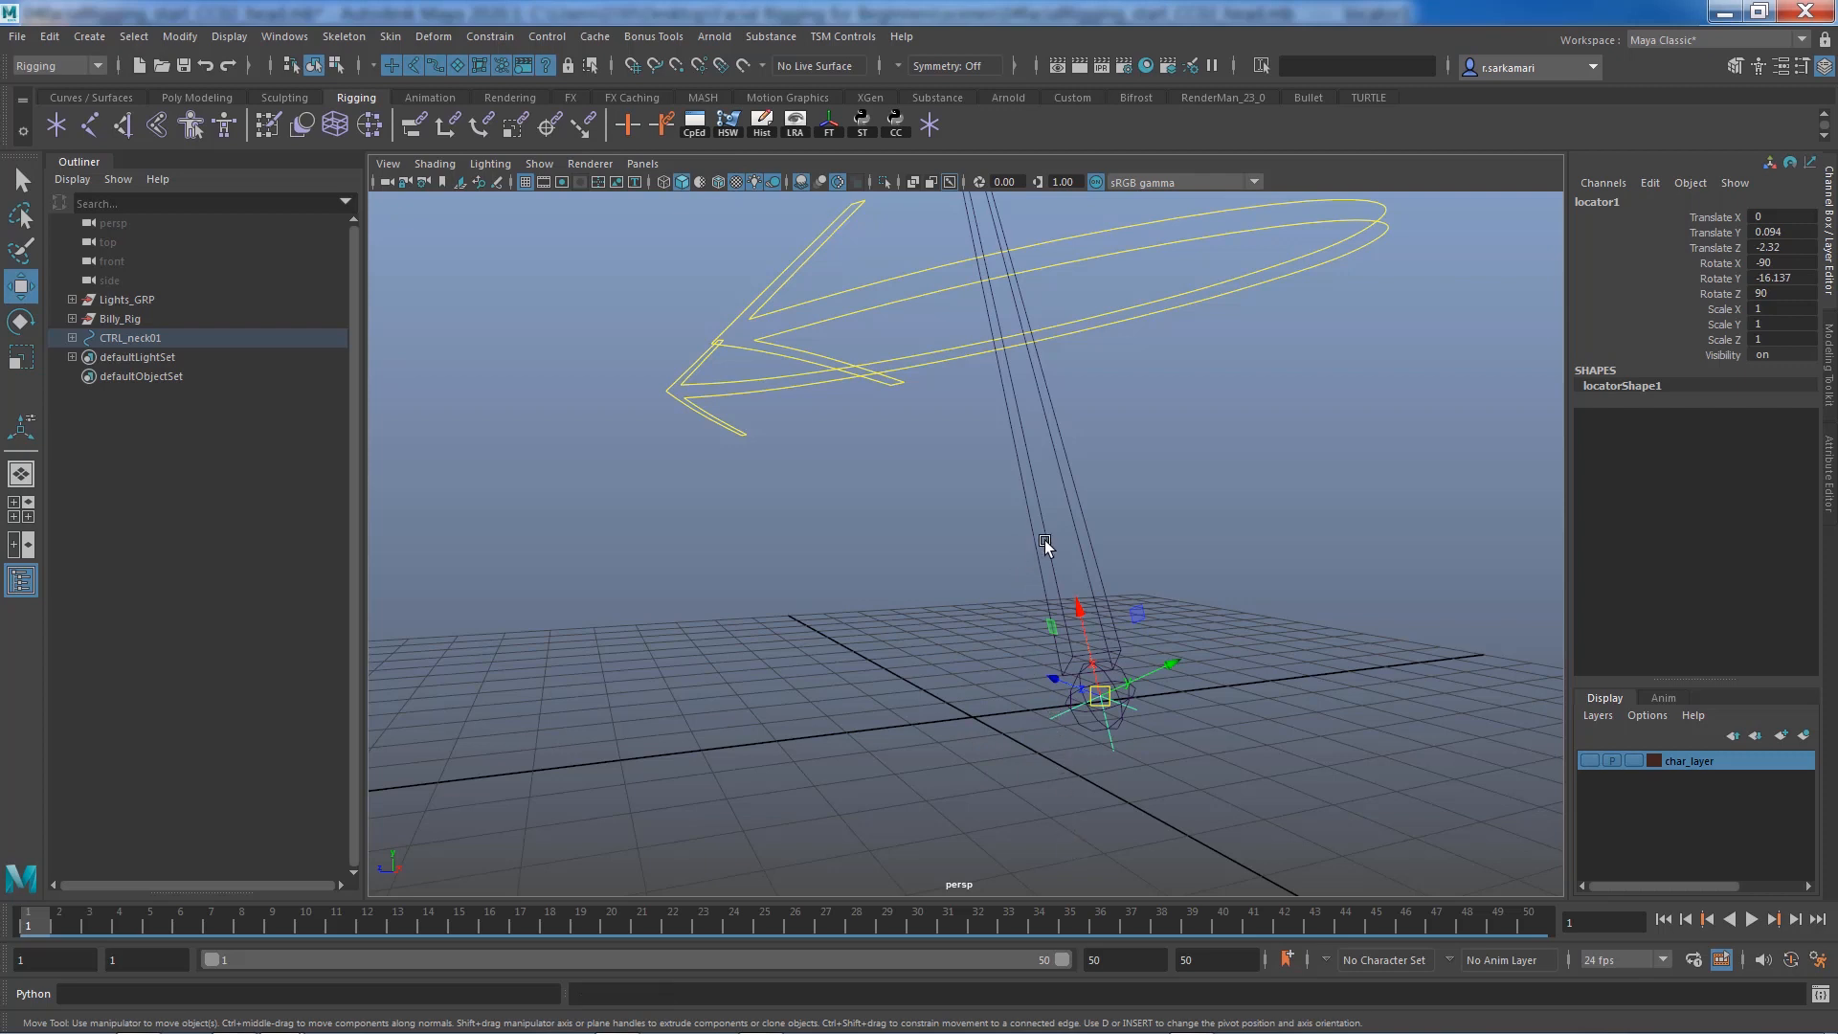
Parent-constrain the neck joint jnt_neck01 to locator1, using reset constraint options with Maintain offset on
left_click(1065, 731)
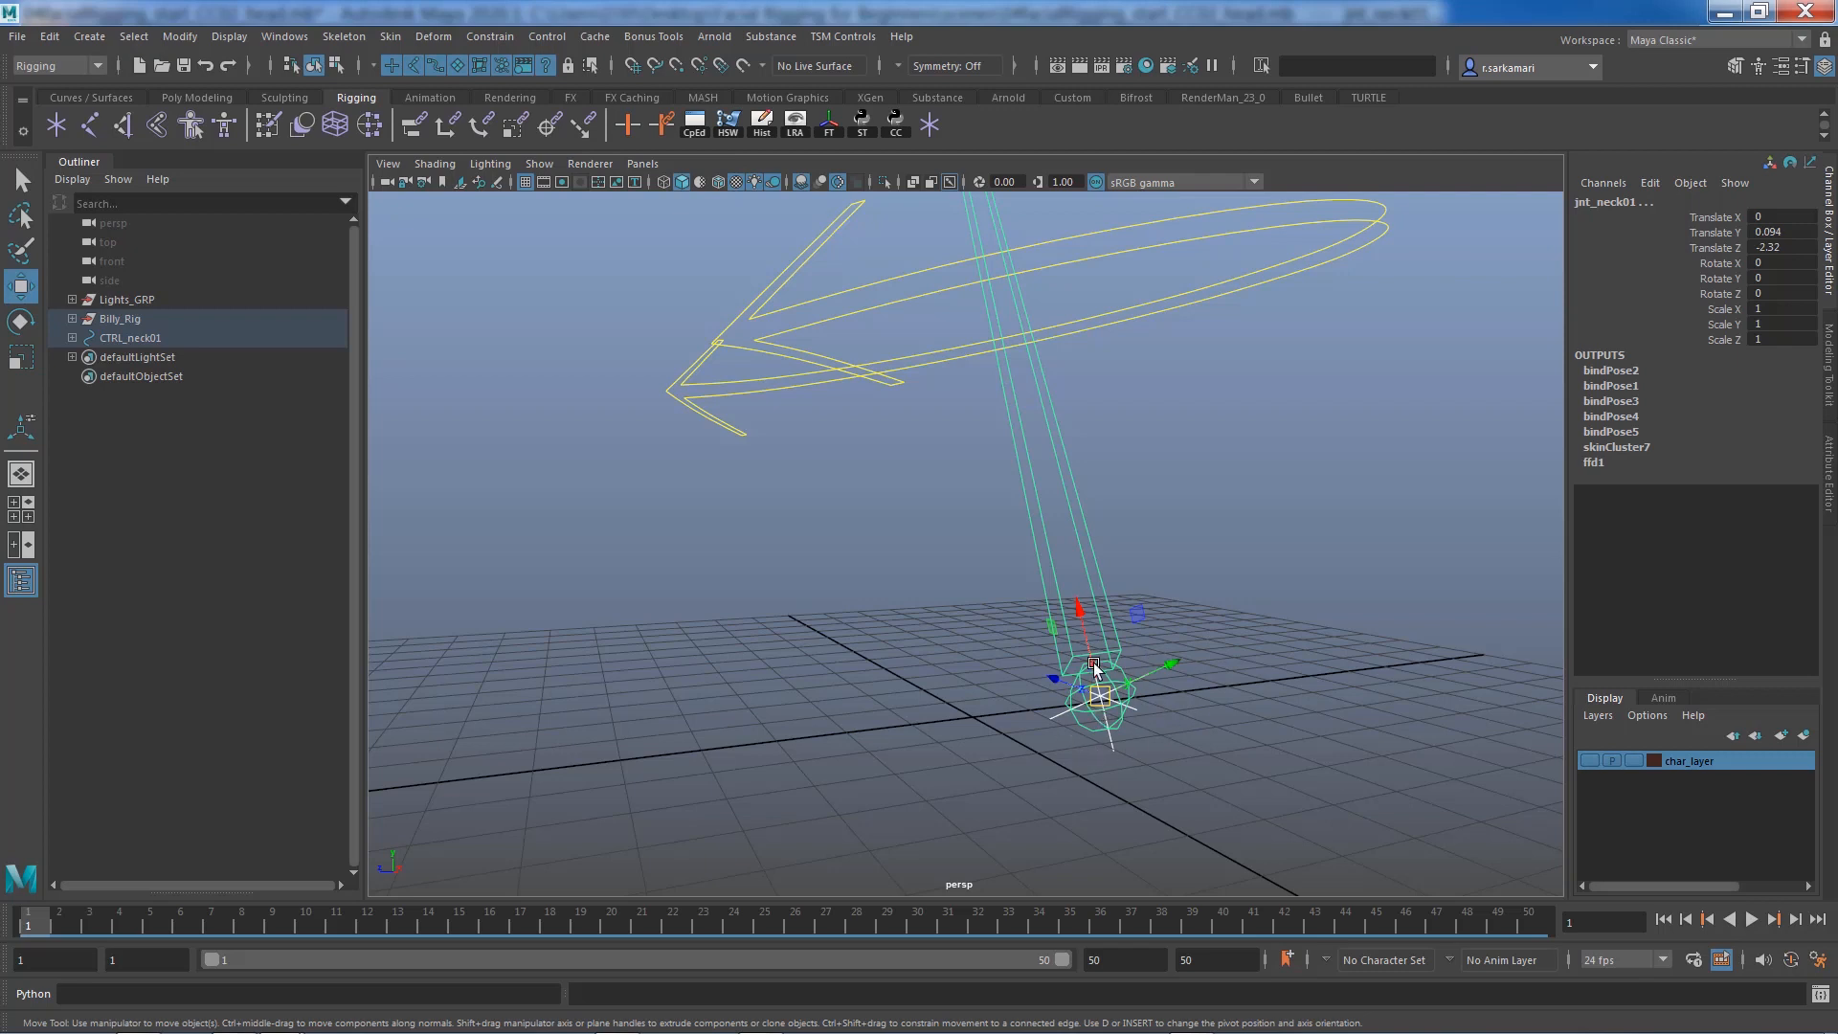
left_click(486, 35)
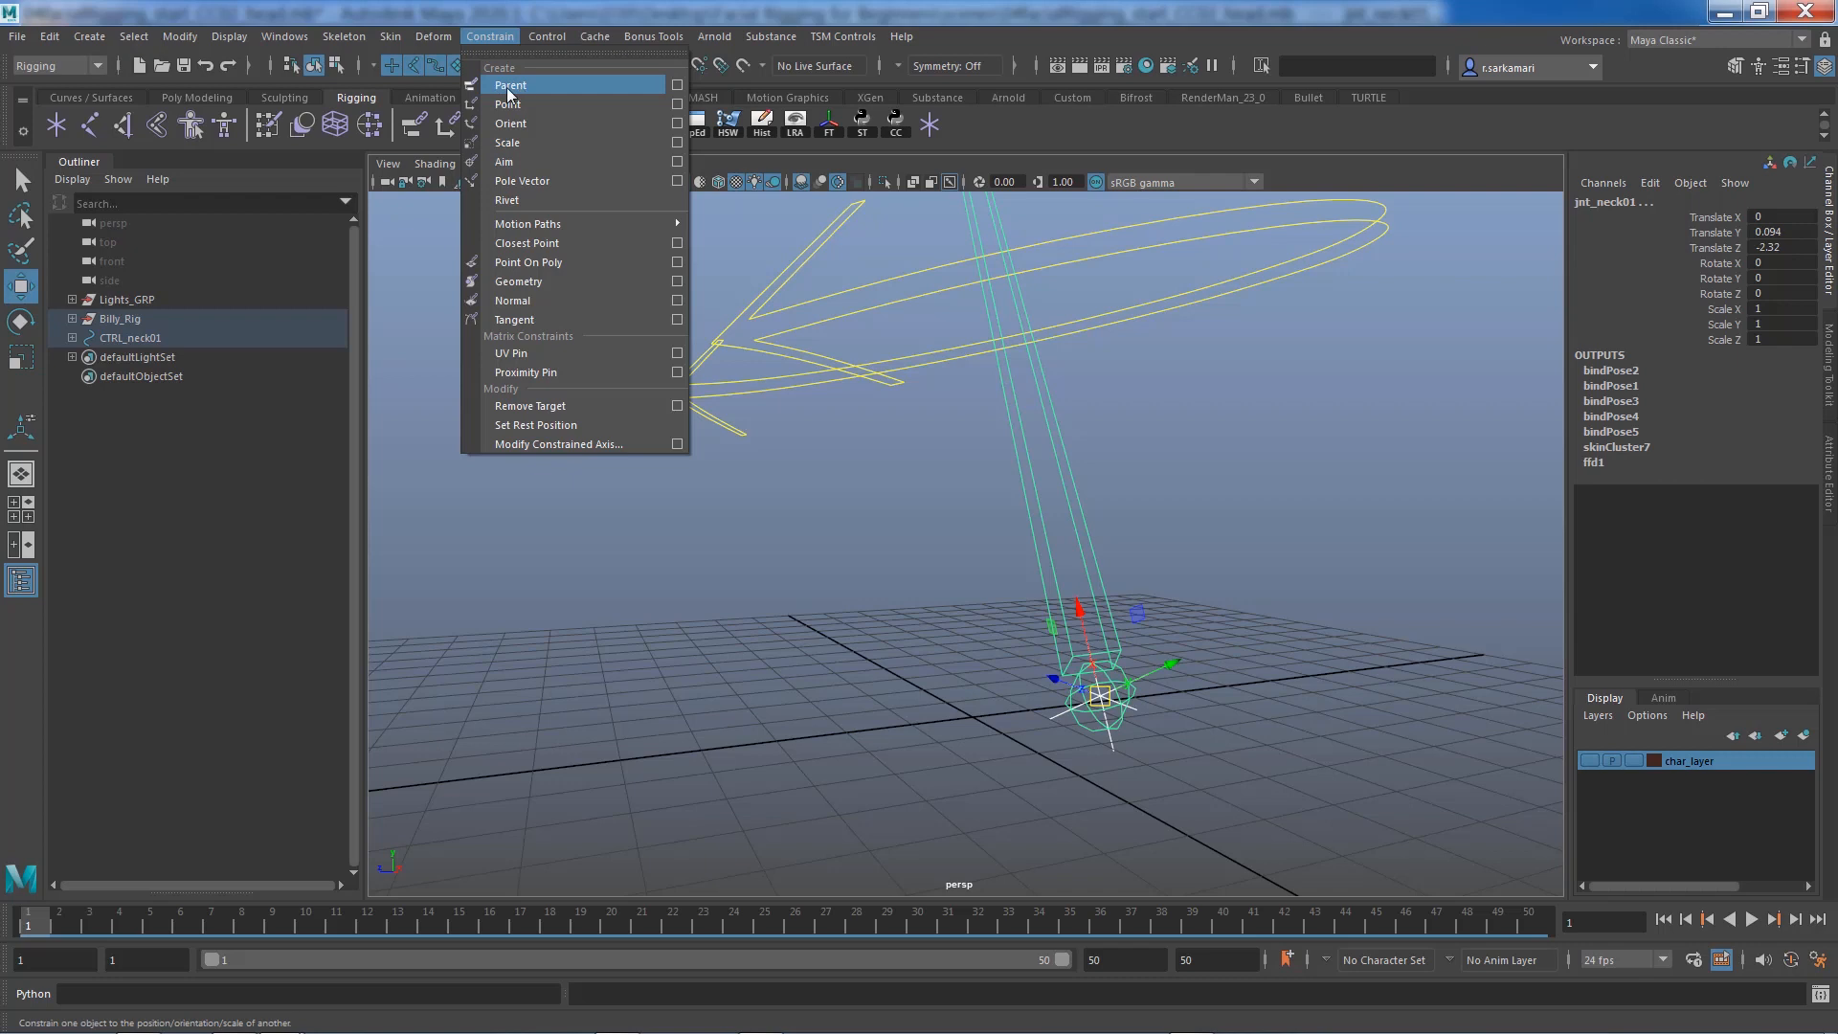
left_click(676, 84)
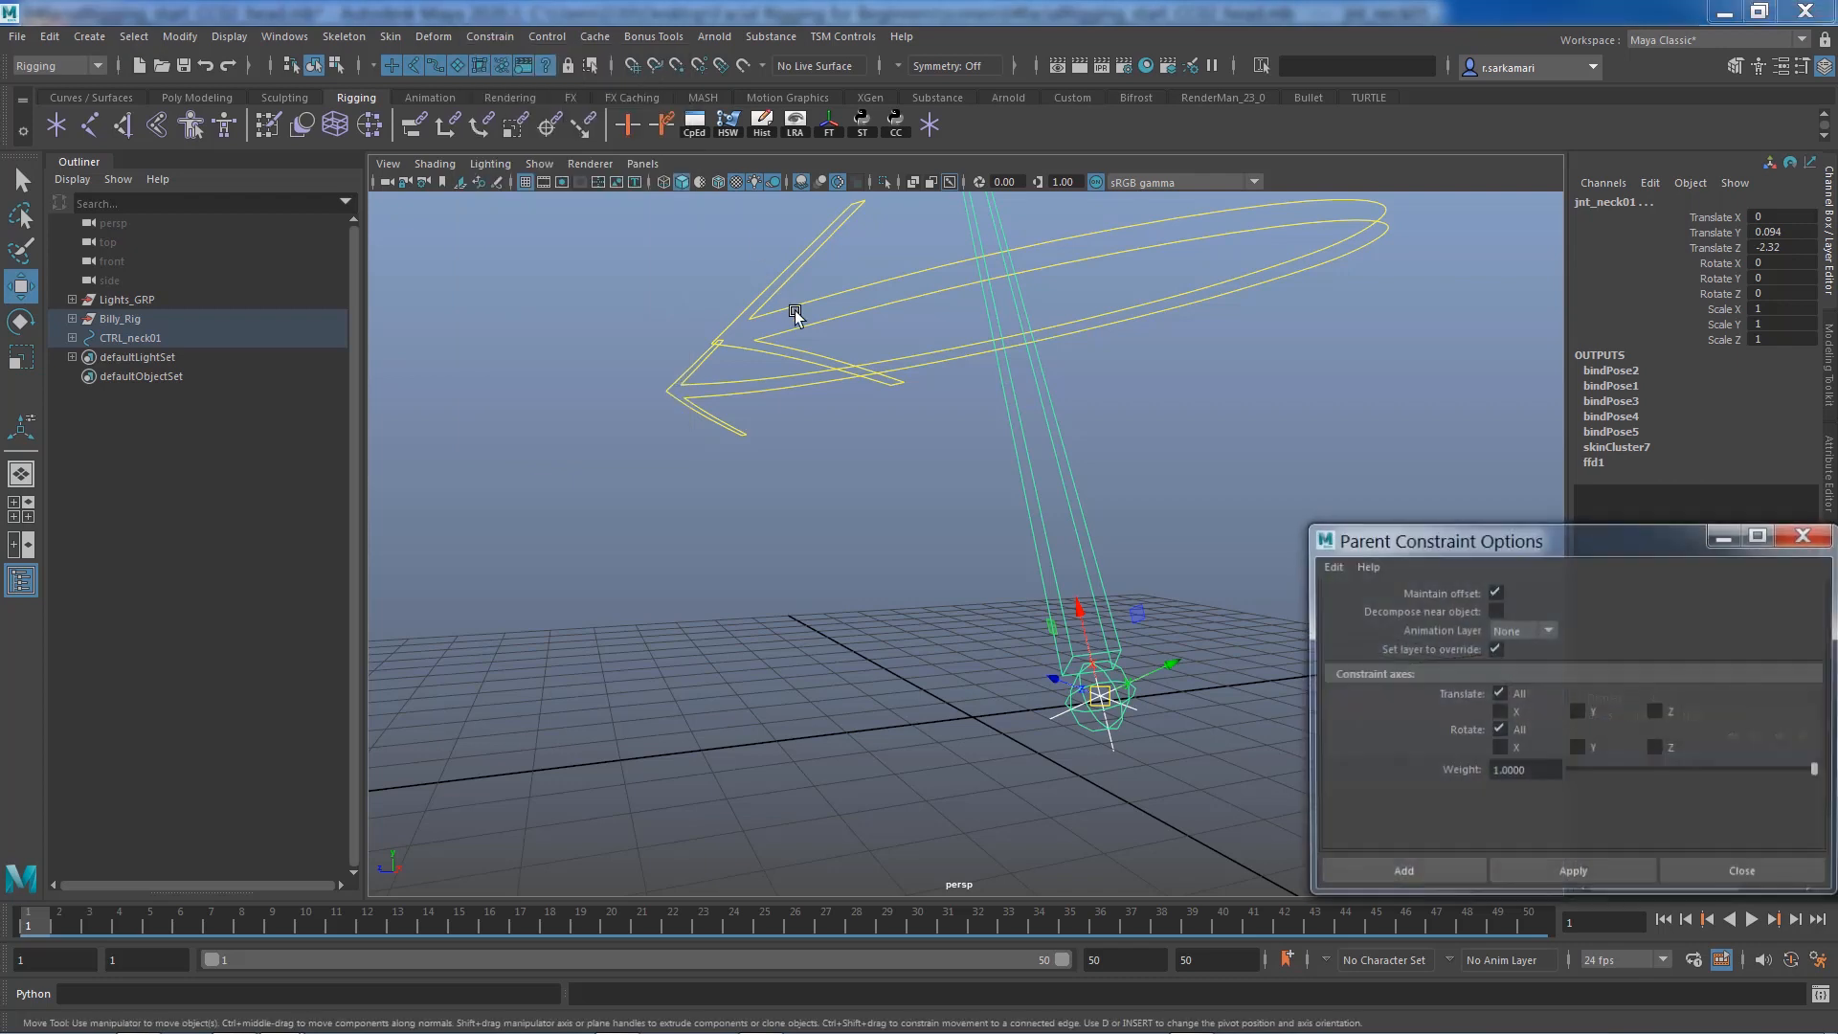
left_click(1325, 568)
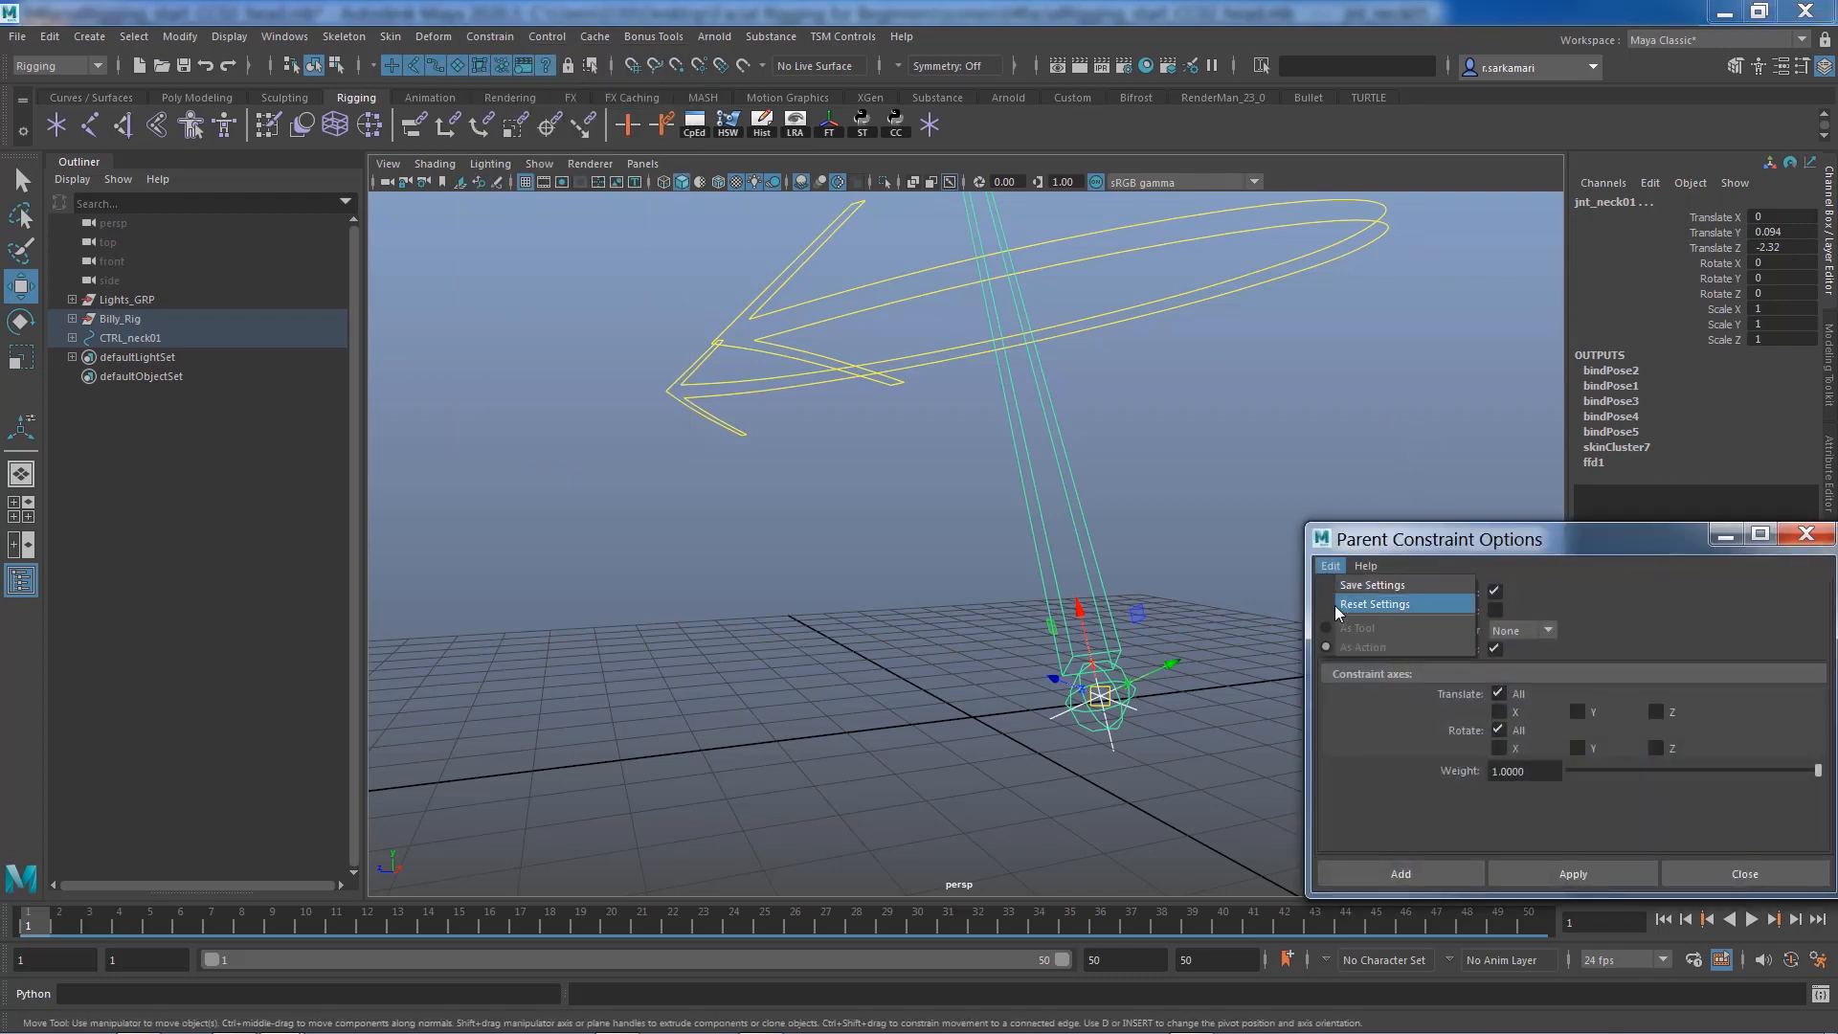
left_click(1335, 605)
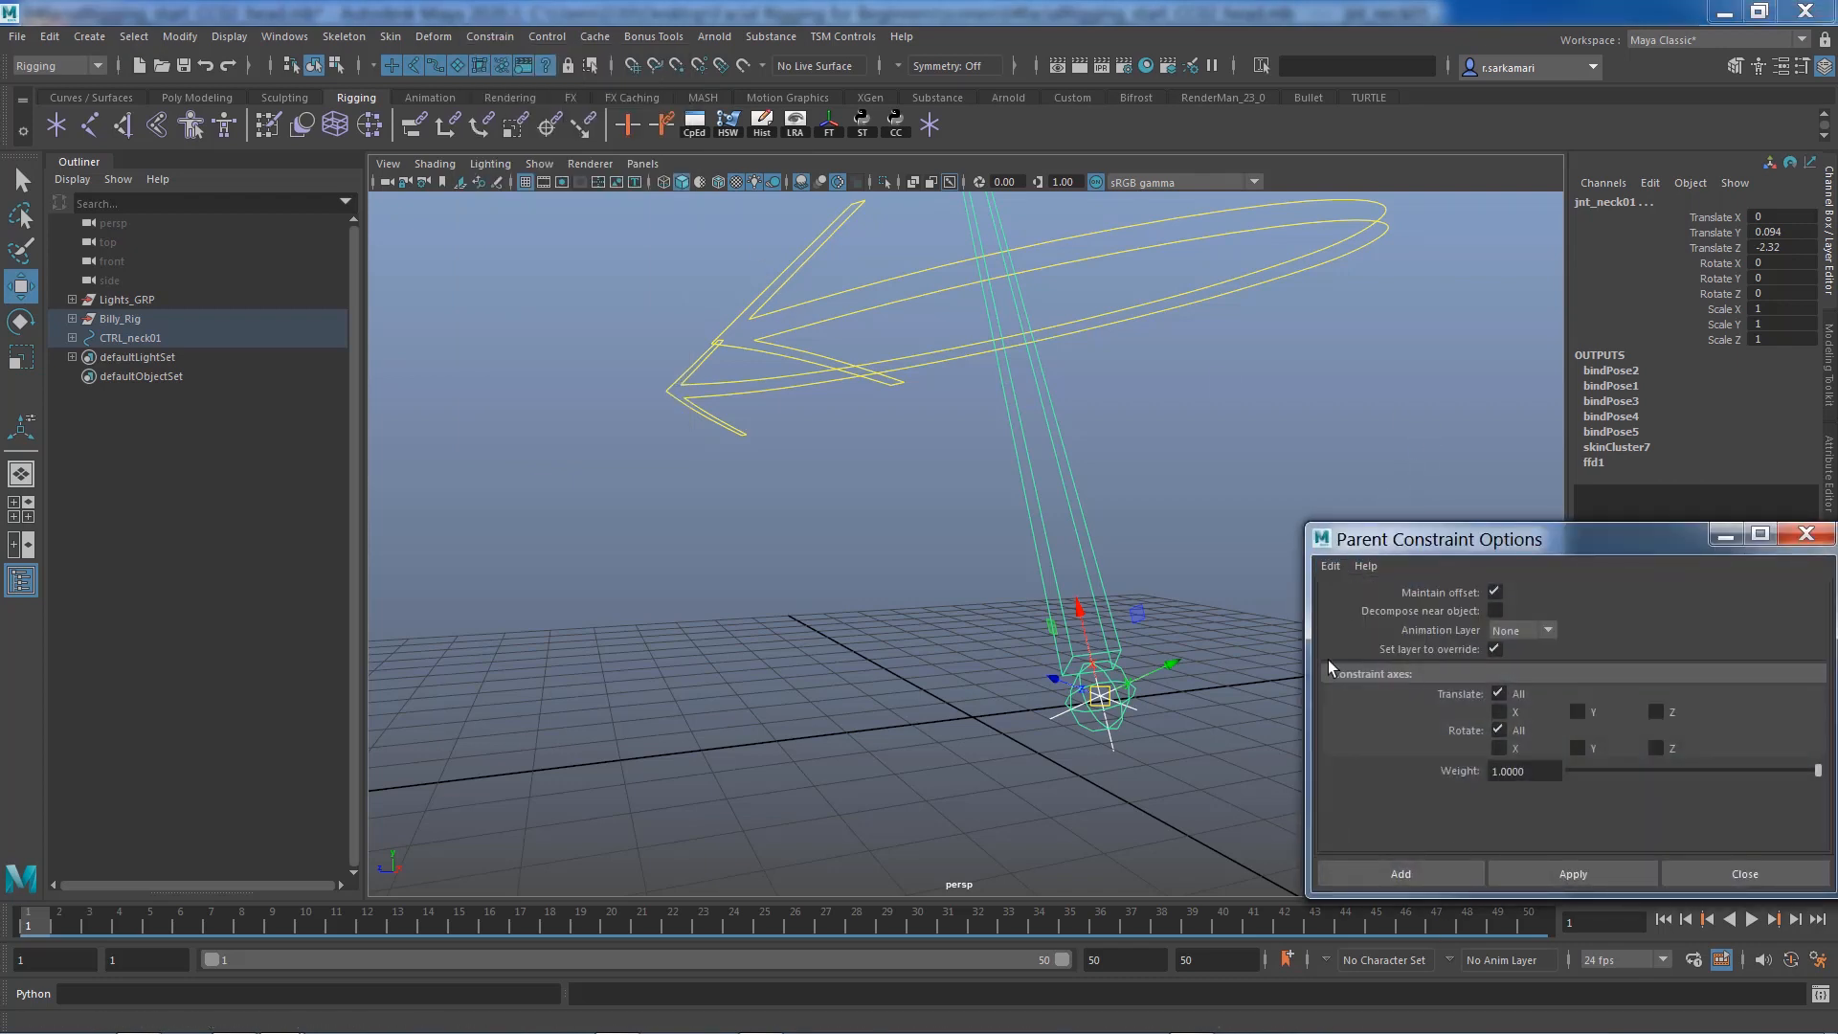
left_click(1411, 875)
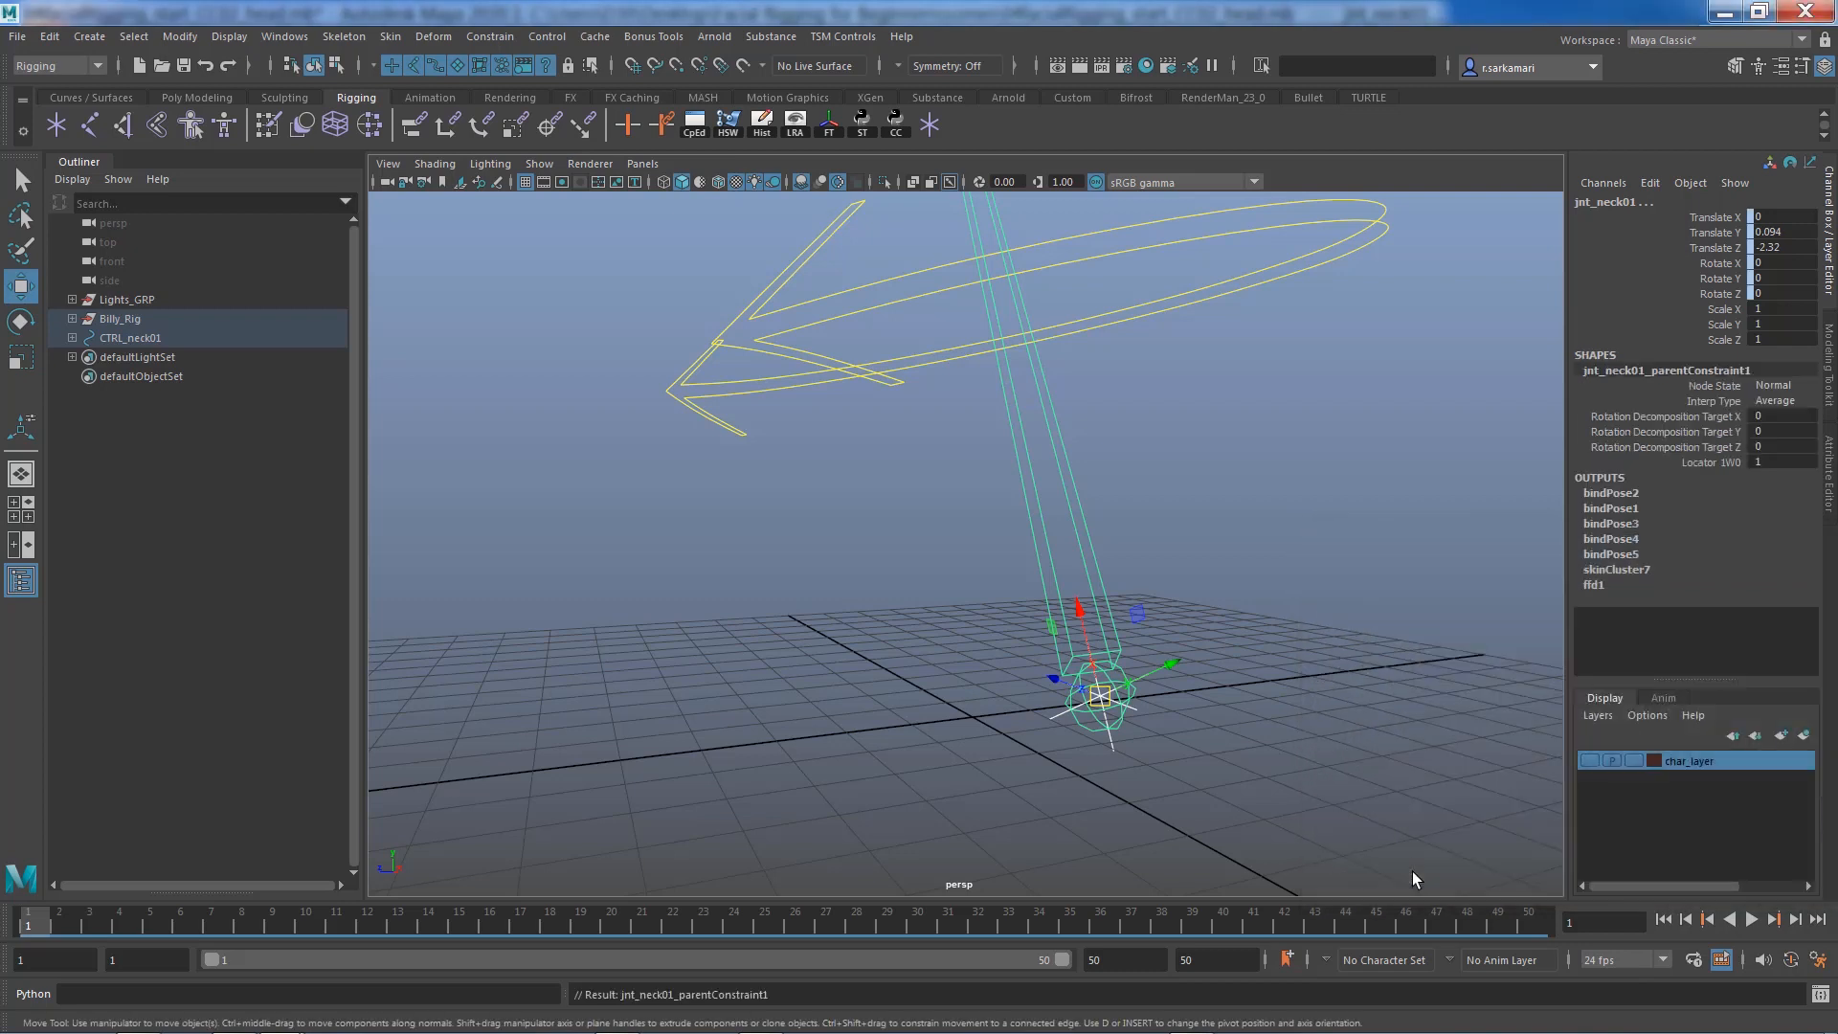
Test moving and rotating CTRL_neck01 with char_layer displayed, undoing each transform and hiding the layer again
left_click(1589, 760)
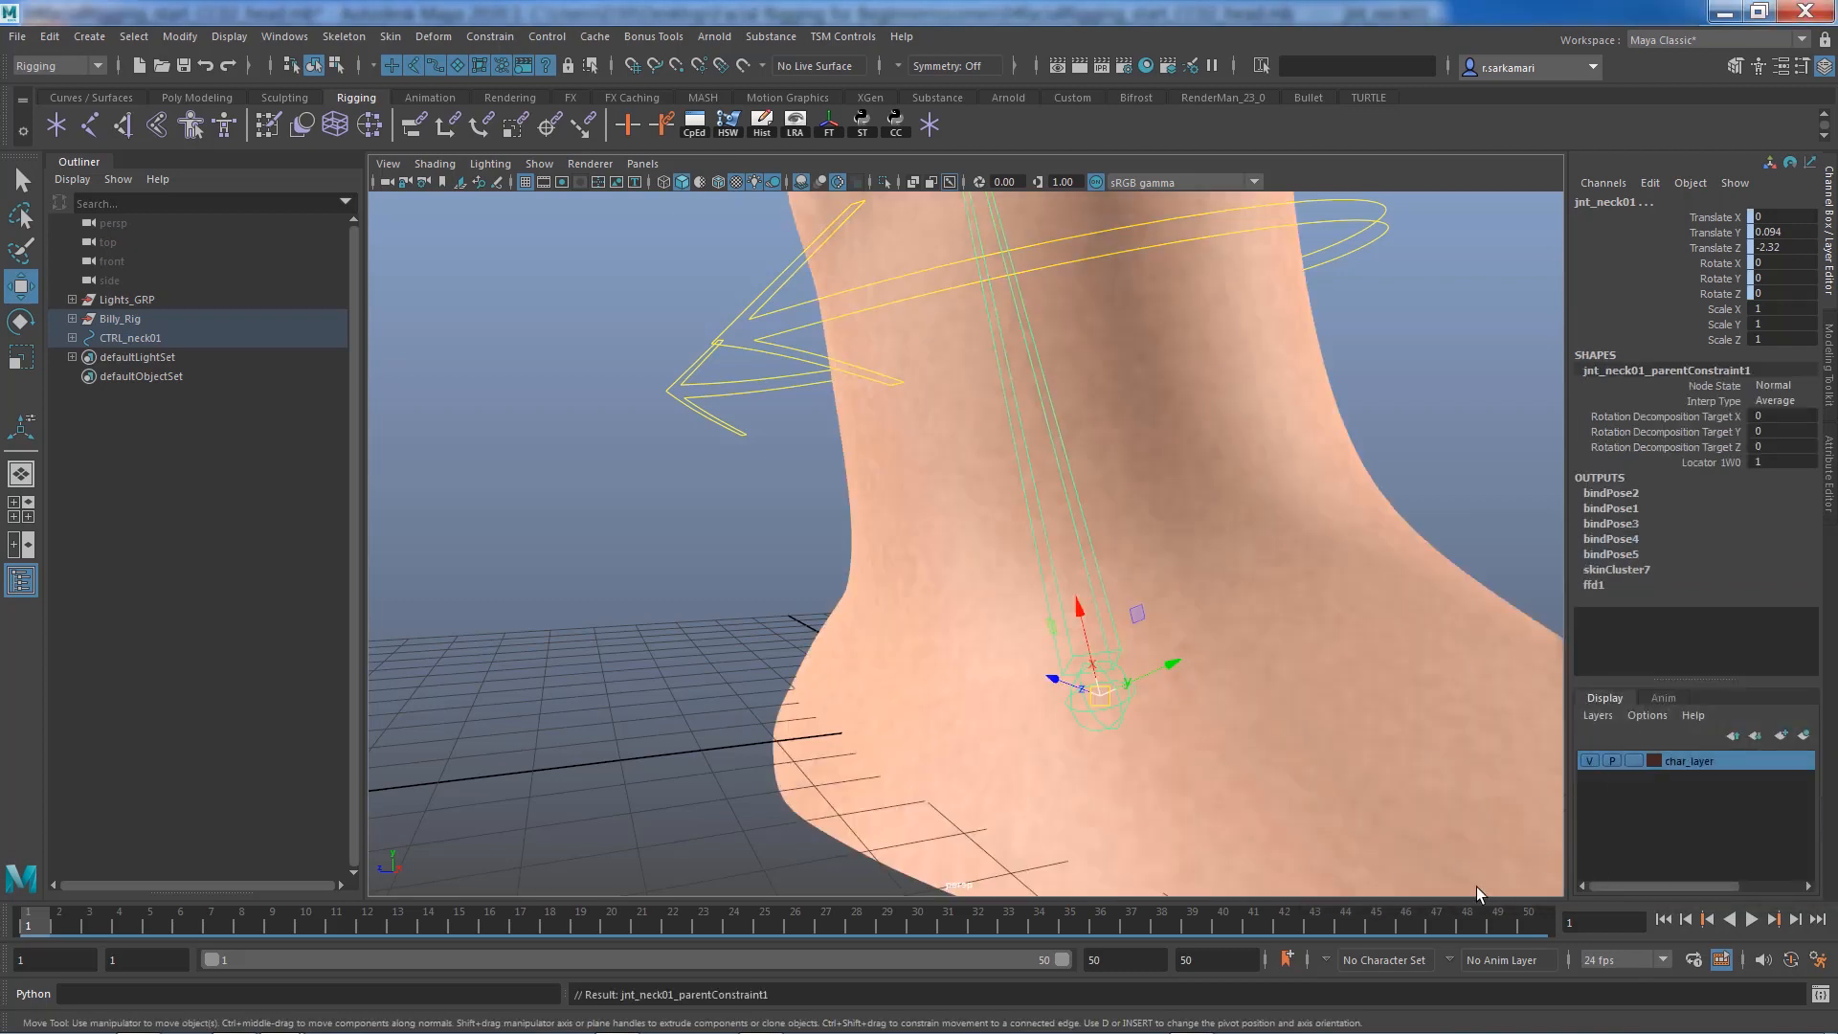
left_click_drag(792, 723, 790, 716, "alt")
left_click(812, 806)
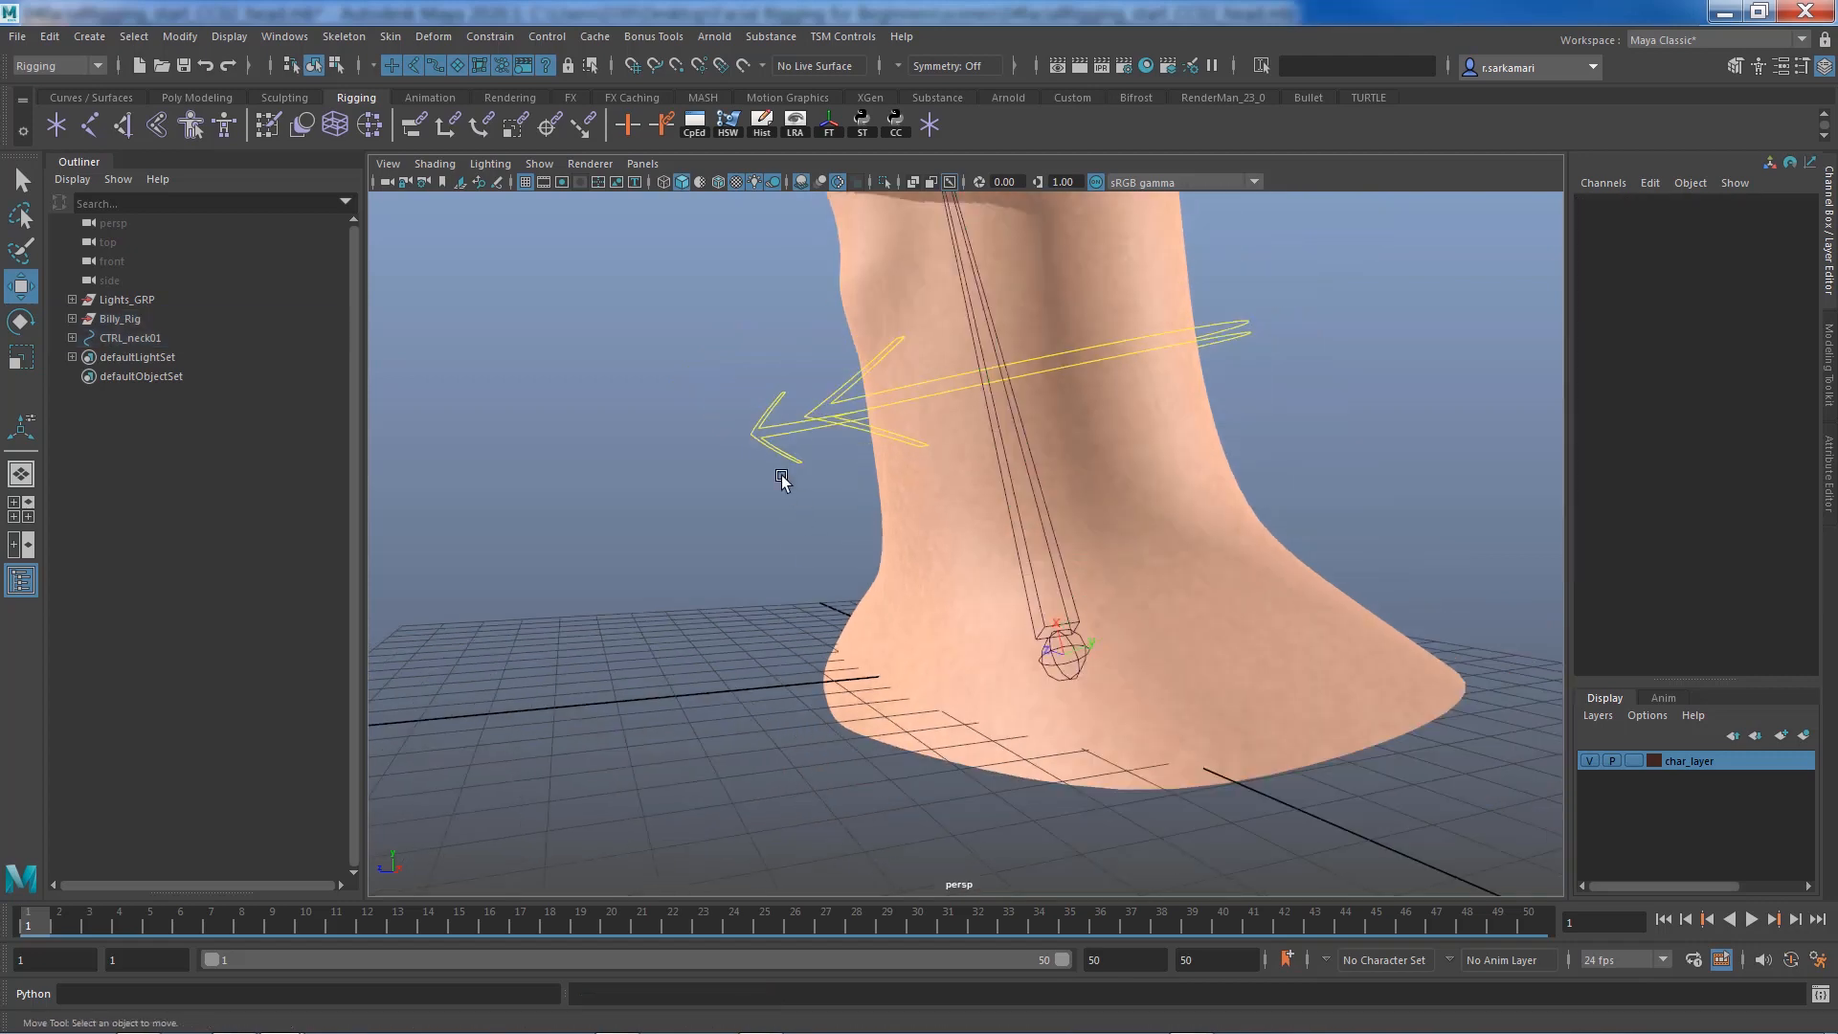
left_click_drag(749, 394, 808, 496)
scroll(792, 738, "up", 3)
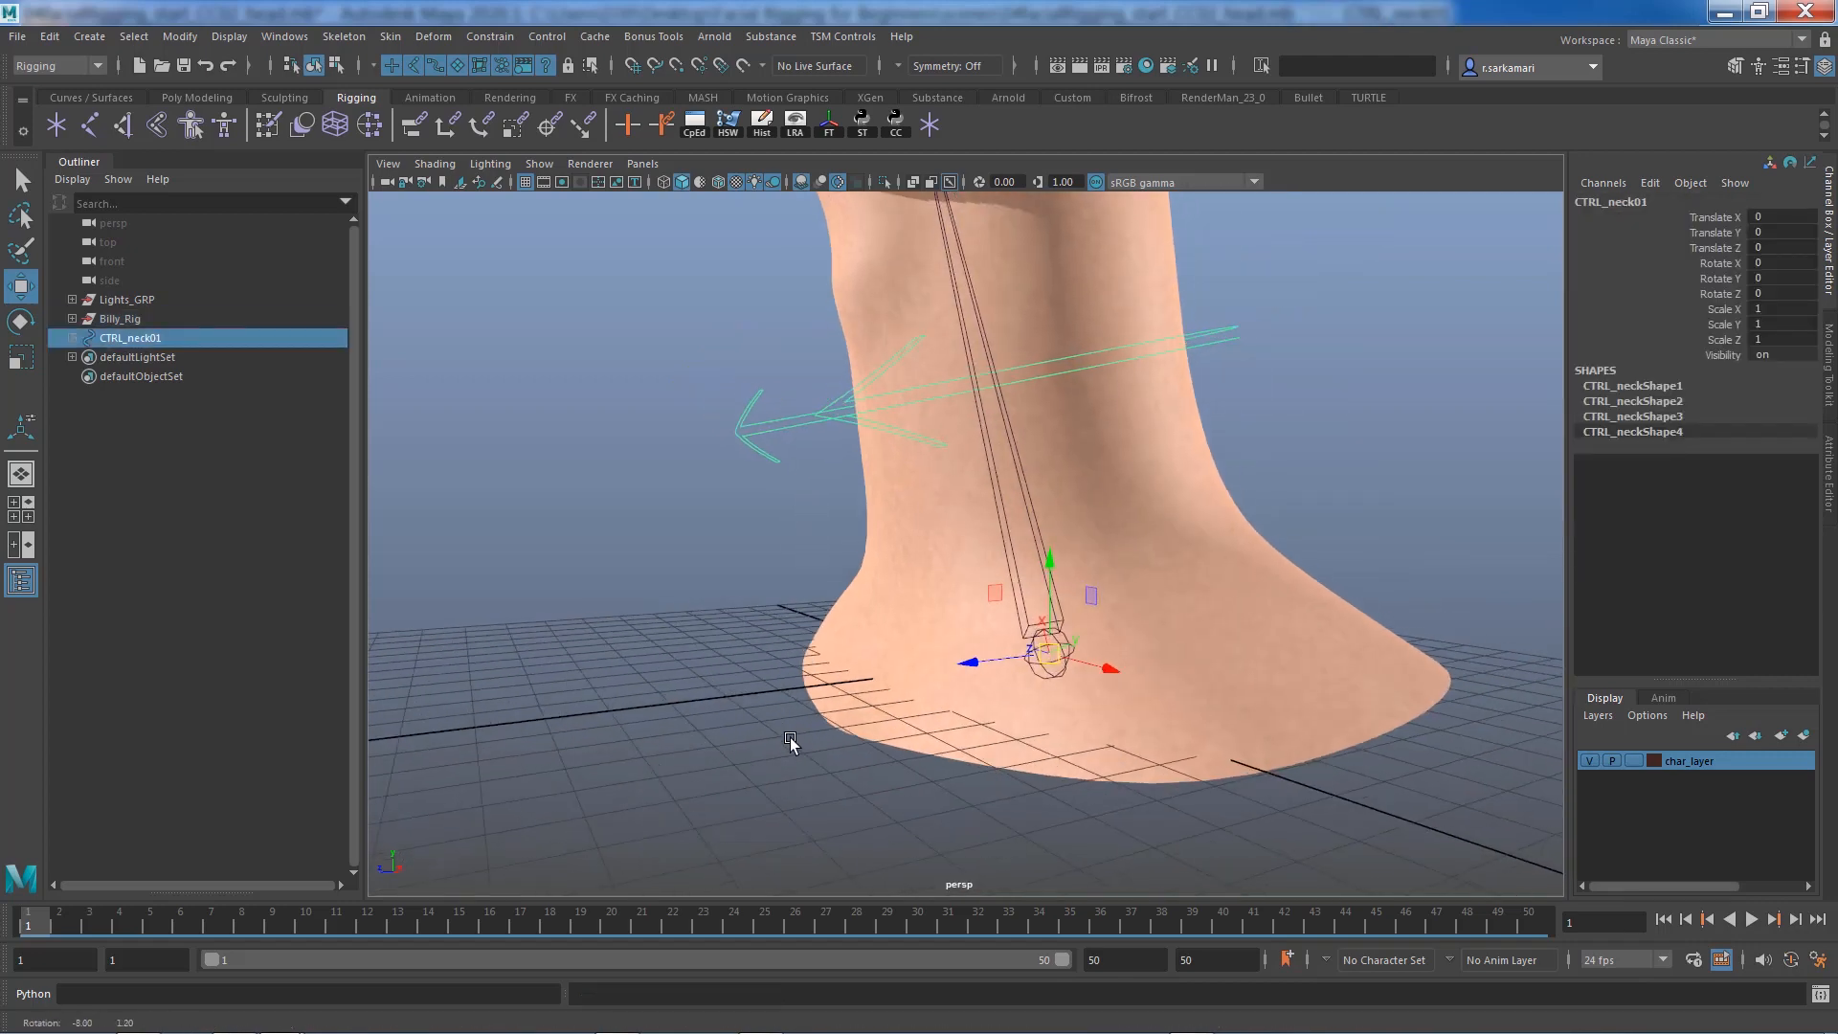
left_click_drag(1110, 670, 1139, 735)
key("ctrl+z")
key("e")
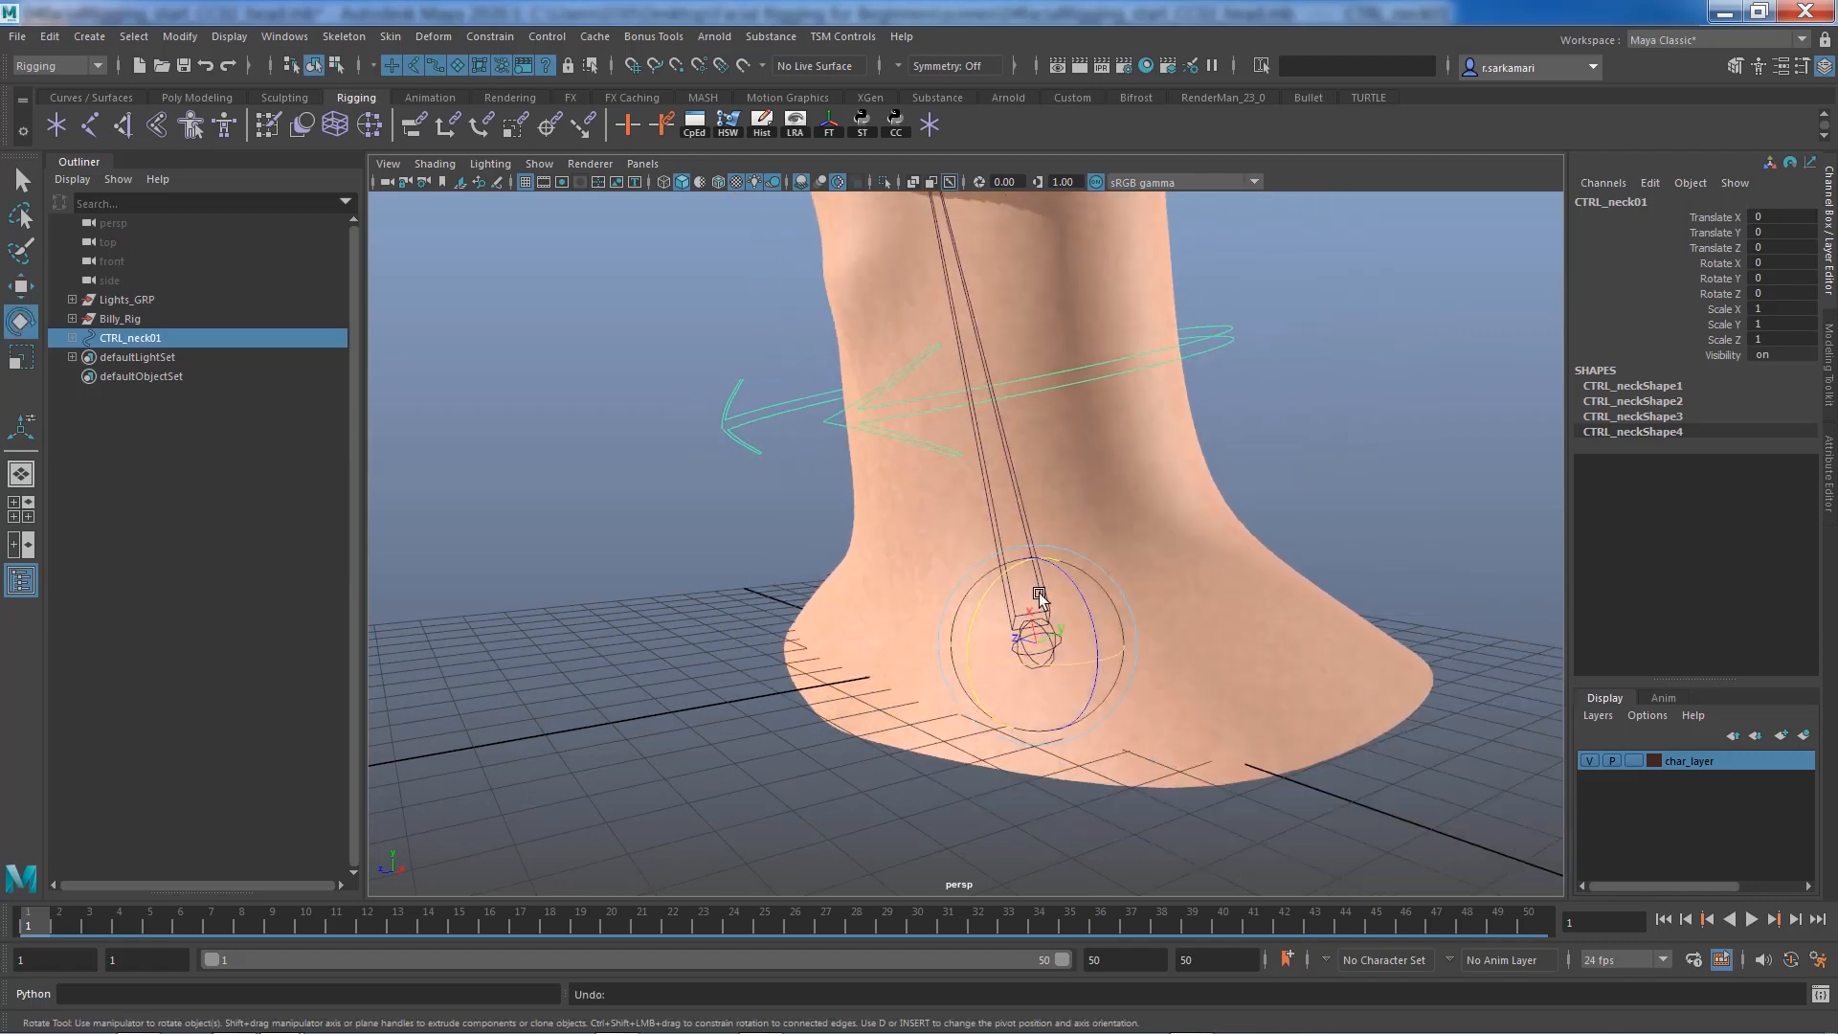
left_click_drag(1077, 594, 1043, 577, "alt")
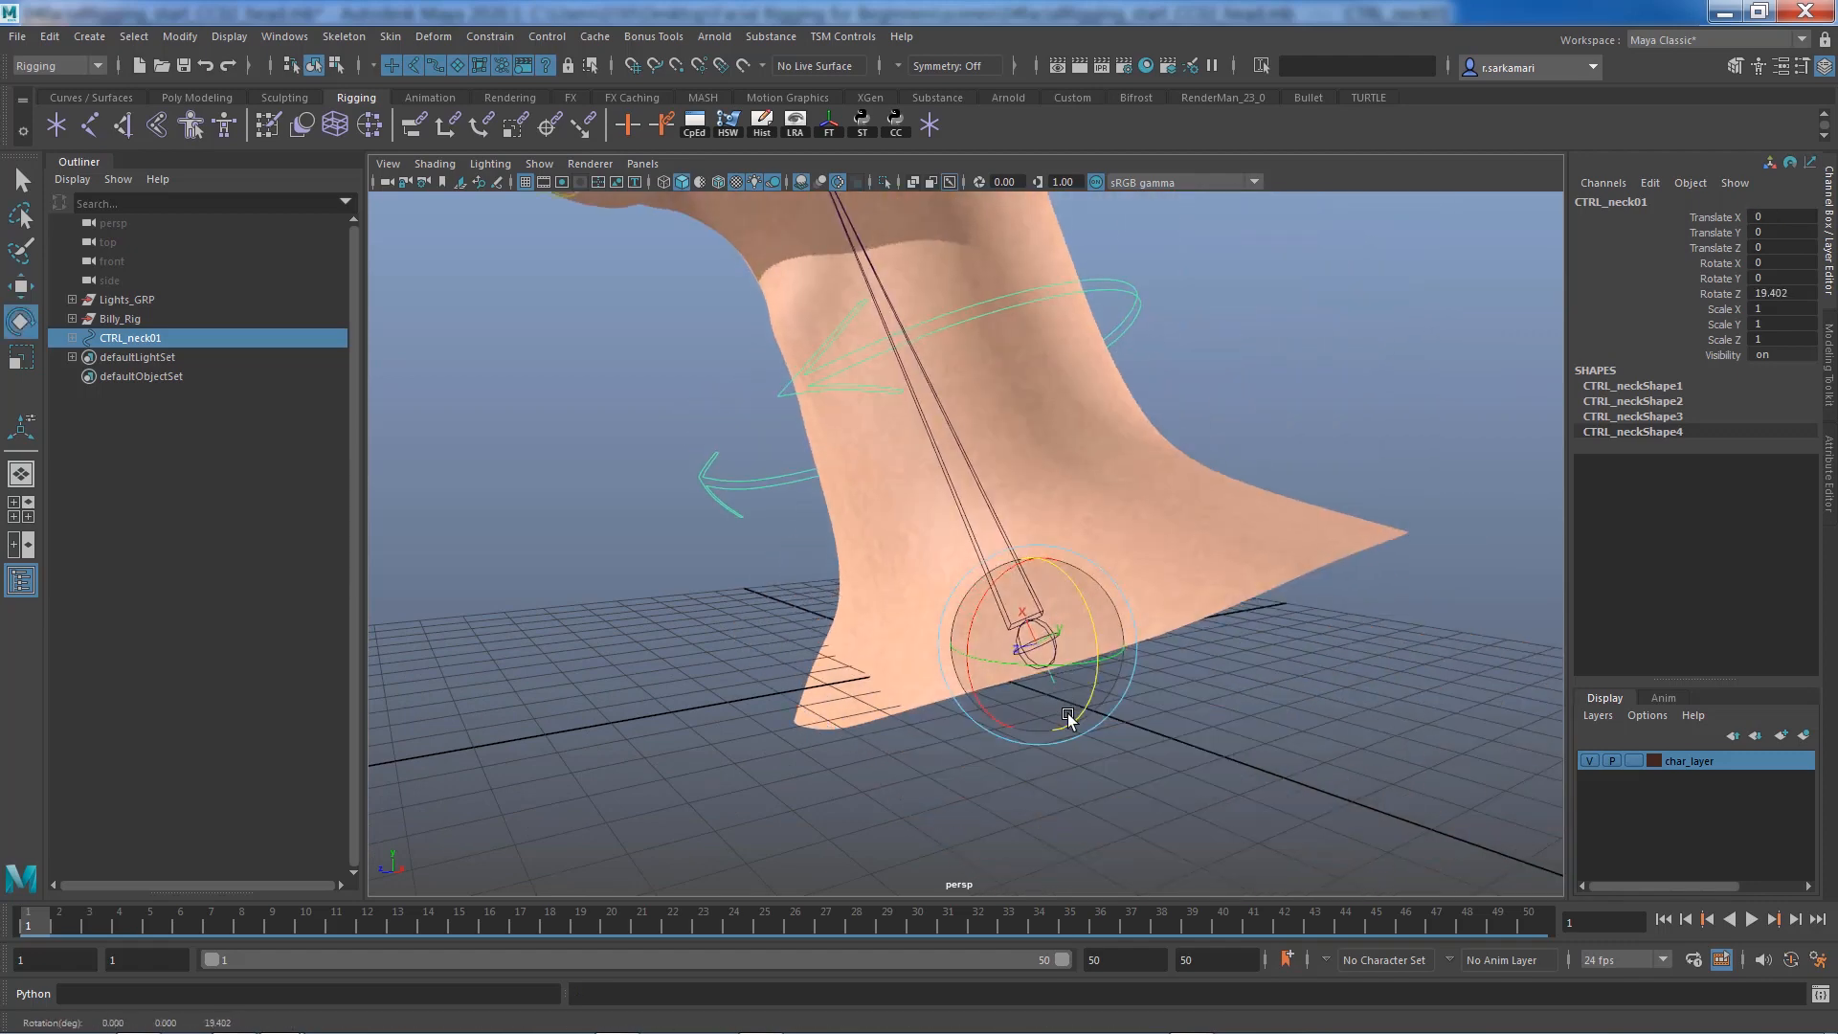
key("ctrl+z")
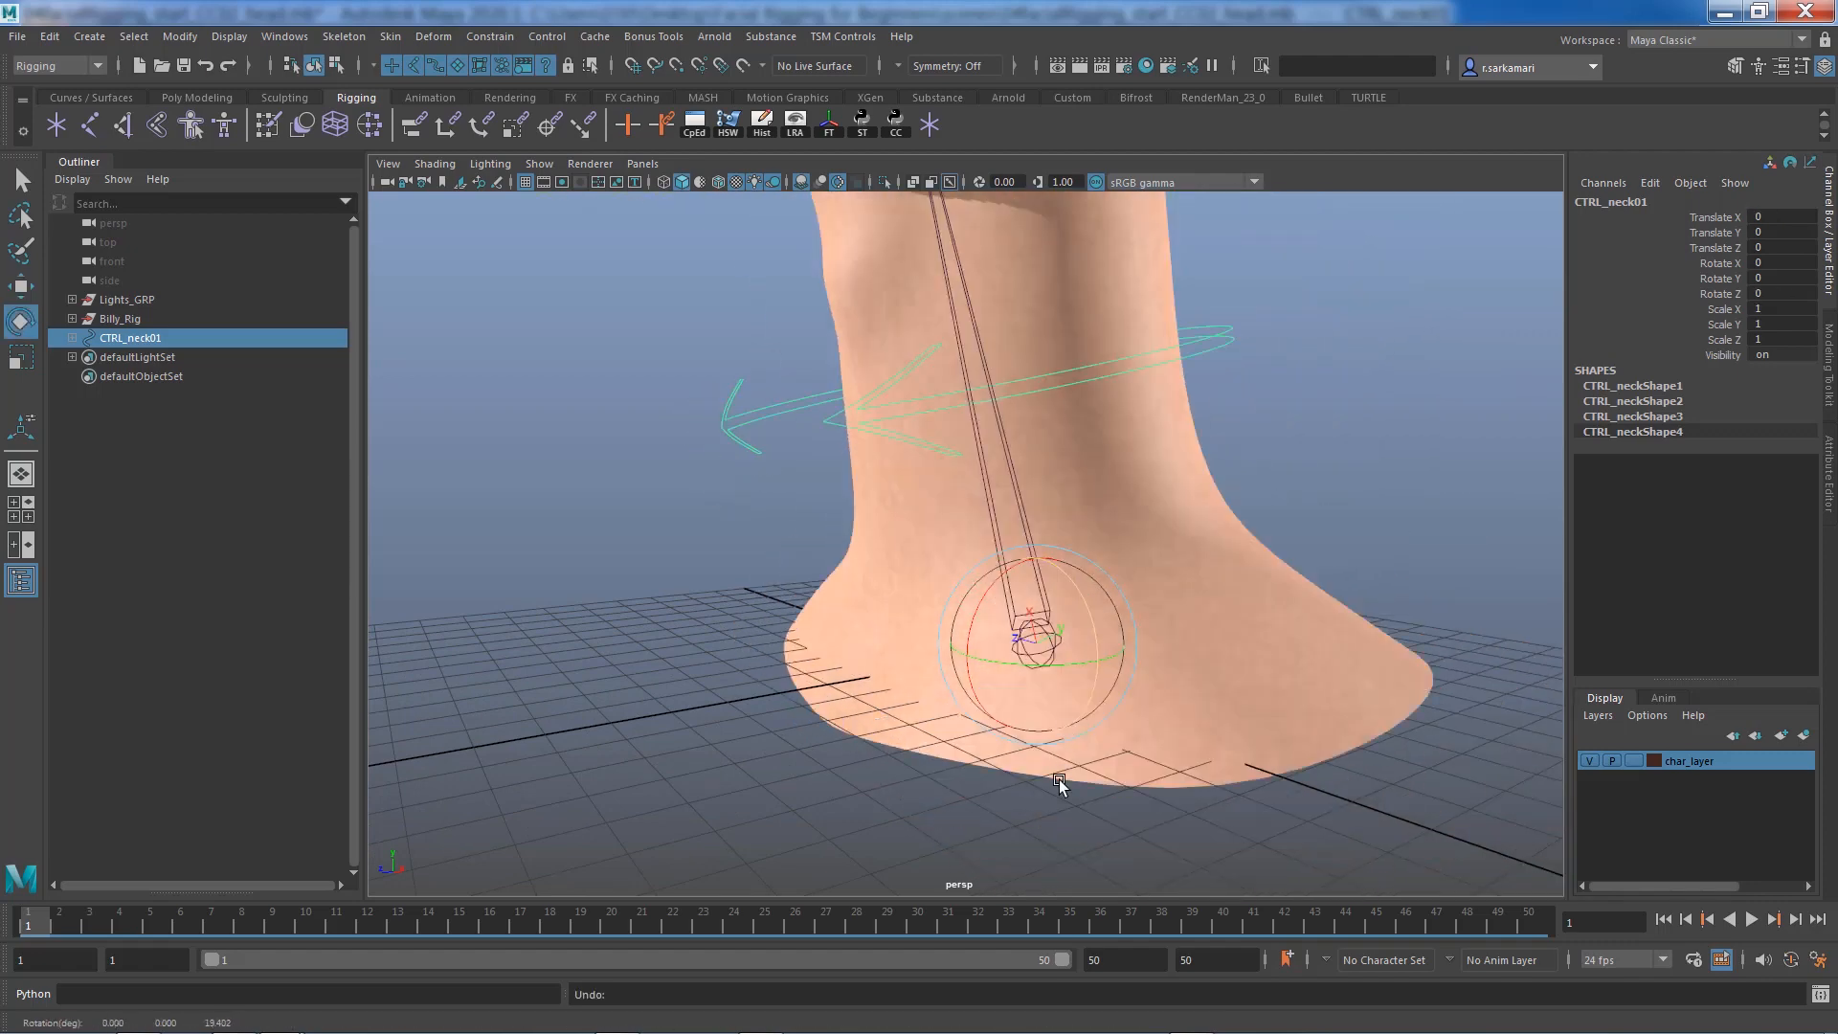
left_click(1589, 761)
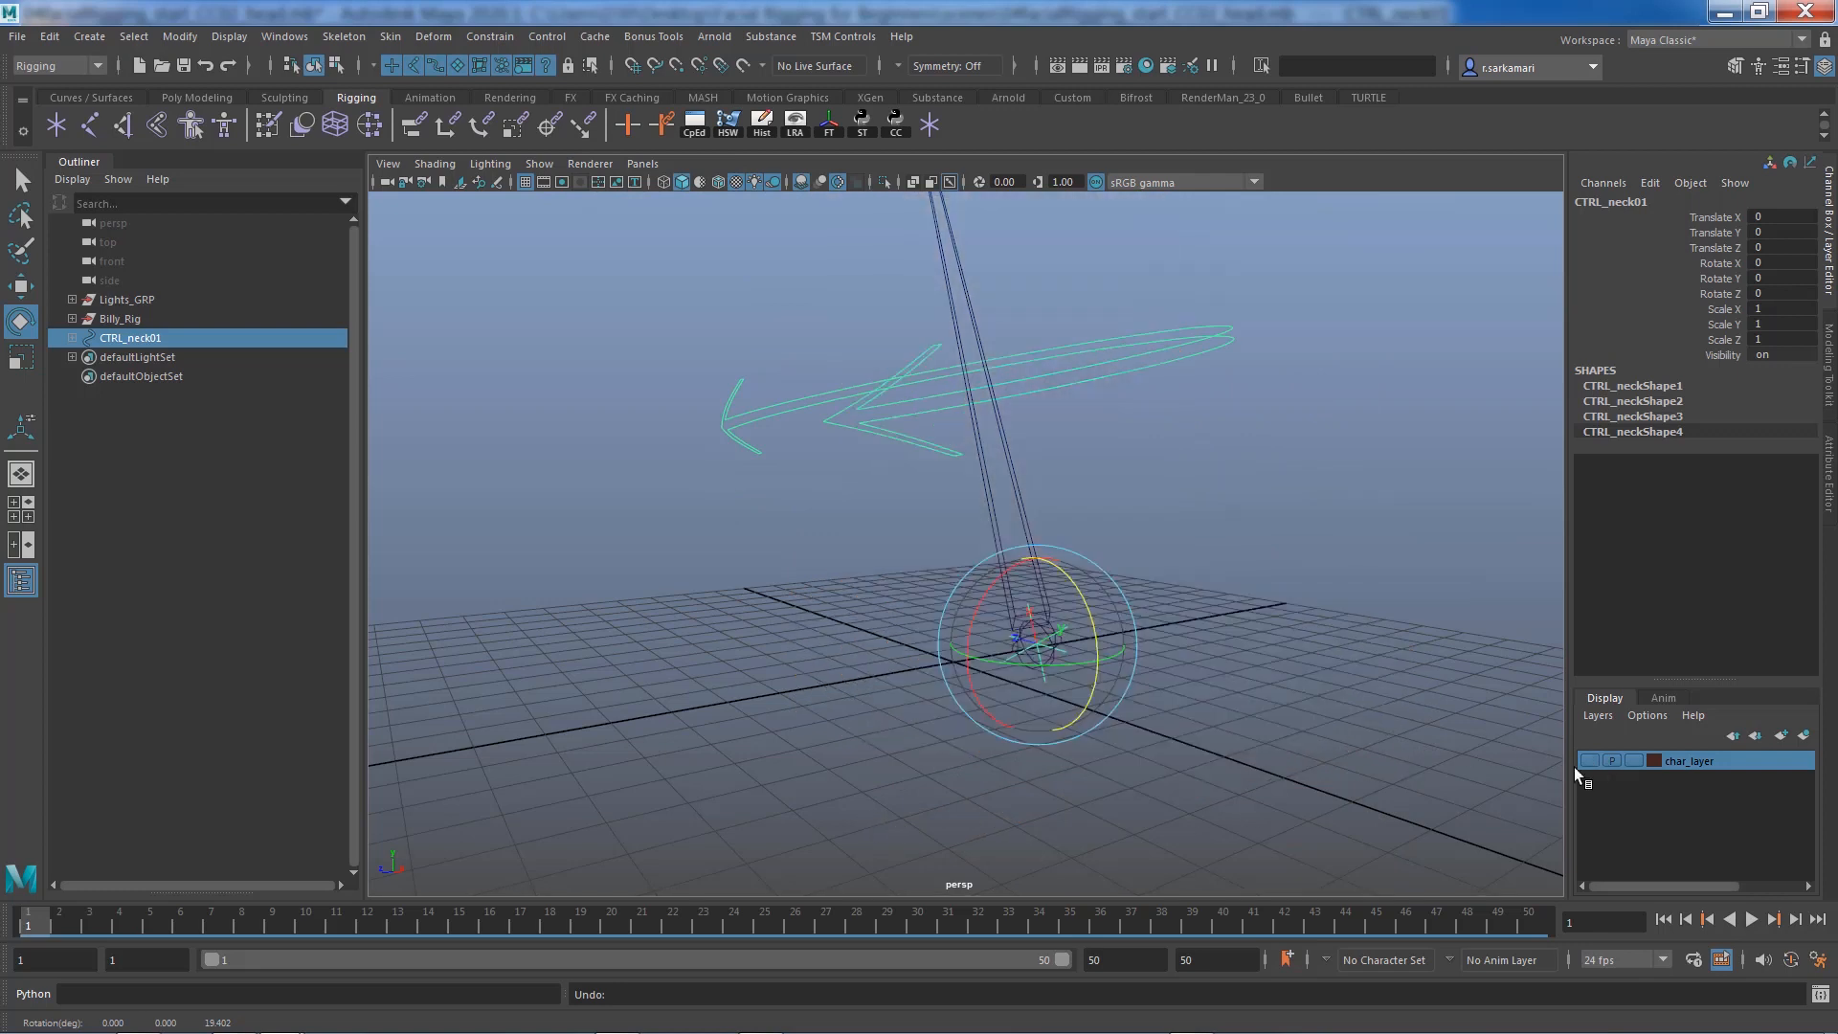
Duplicate locator1 at the neck joint
left_click(1062, 727)
left_click(1041, 665)
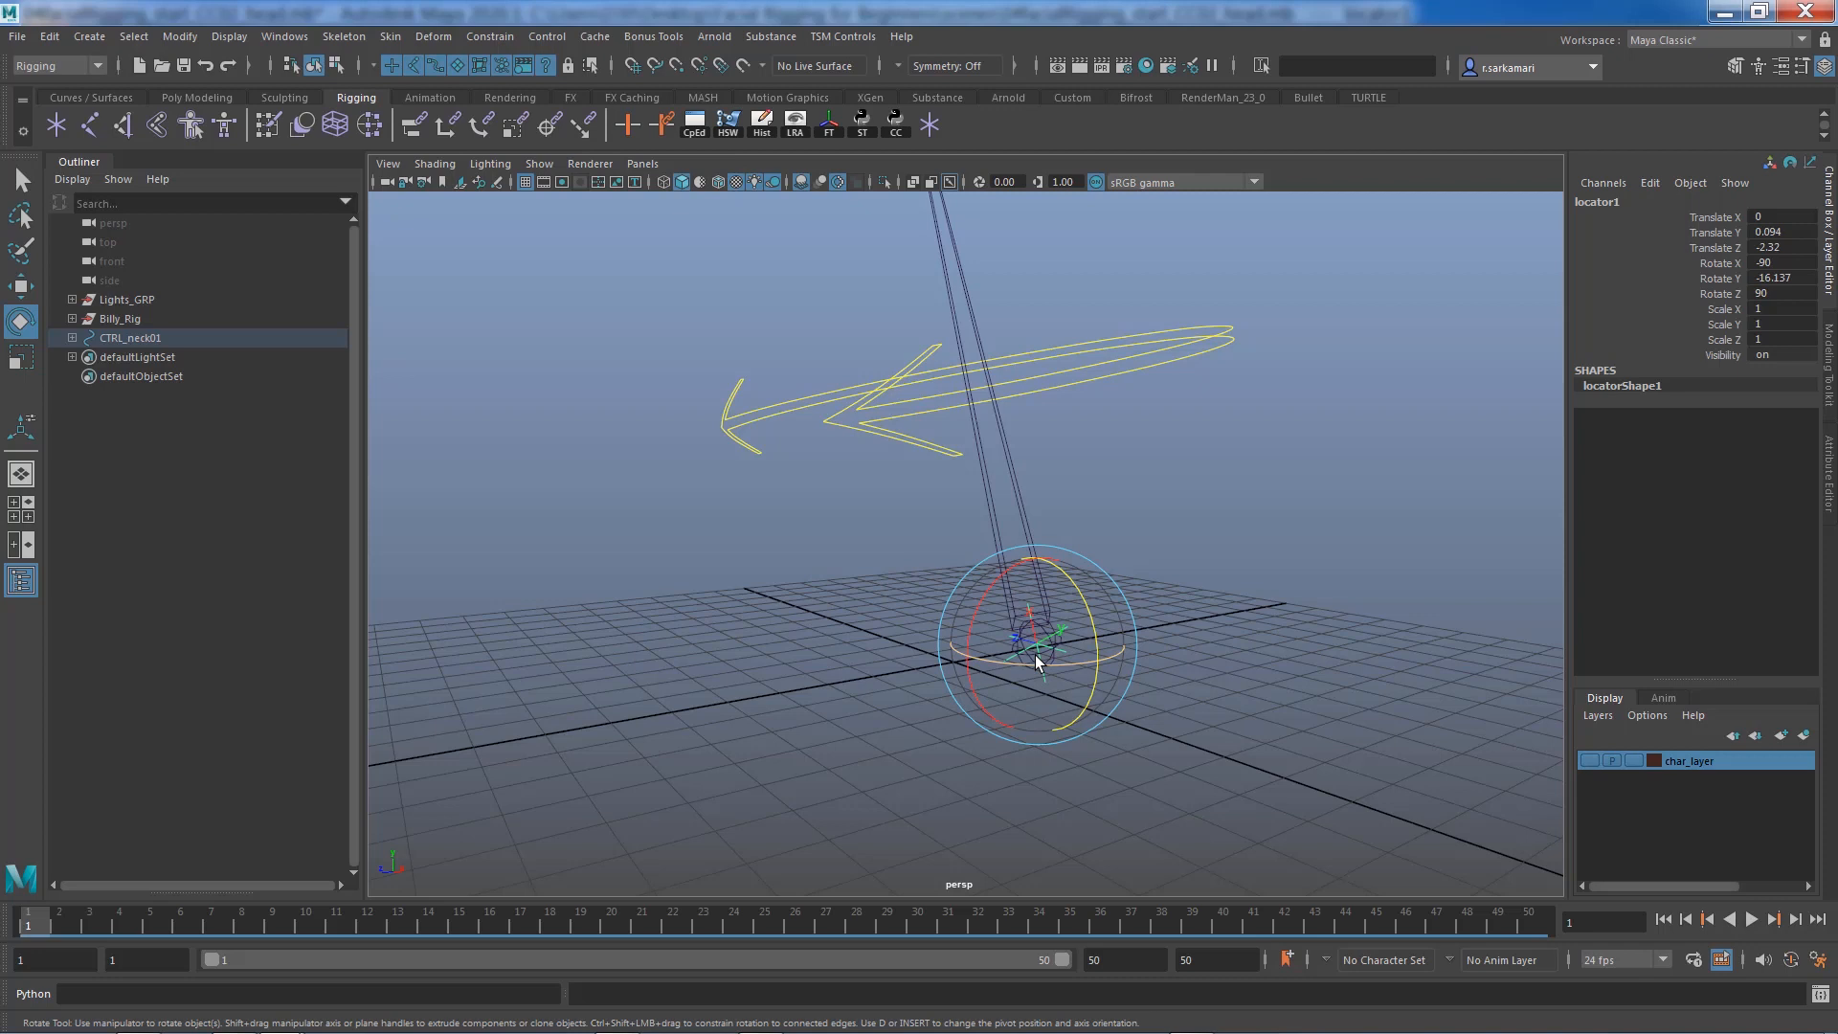
key("ctrl+d")
Parent locator2 under the head joint jnt_head and set all its Translate and Rotate values to 0
left_click_drag(789, 626, 660, 634, "alt")
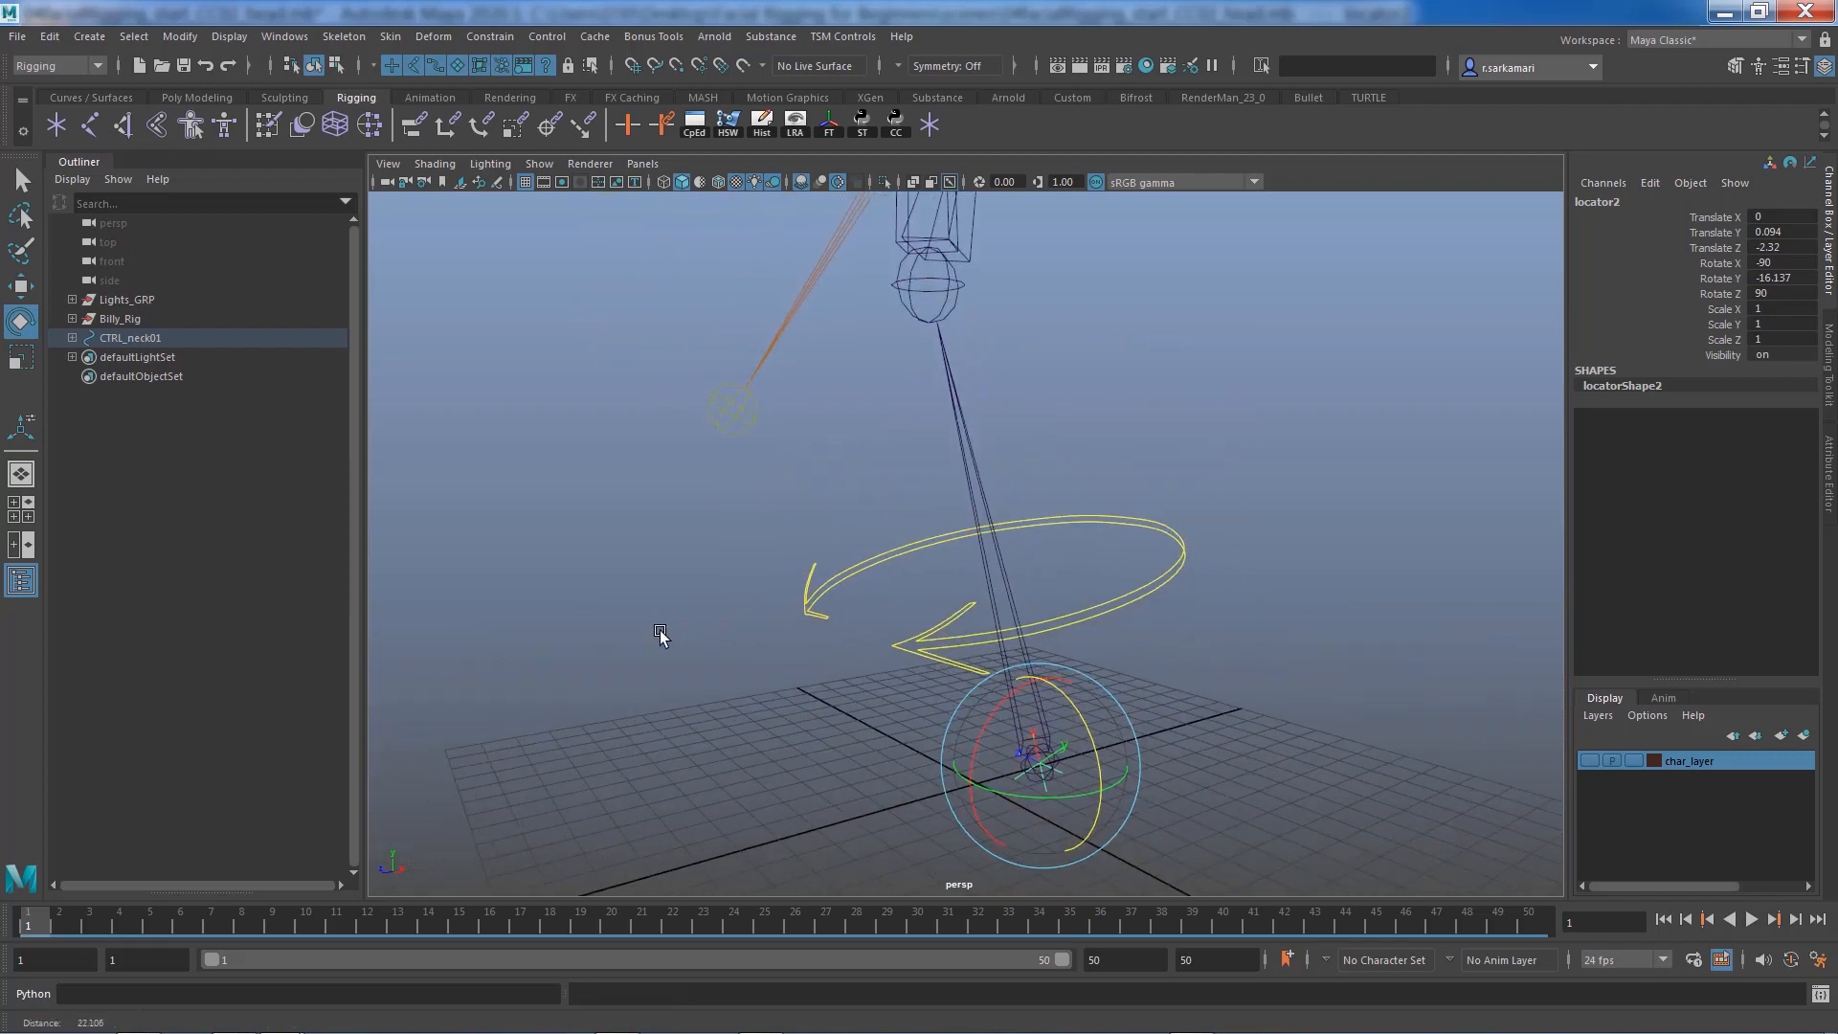
middle_click_drag(742, 522, 730, 677, "alt")
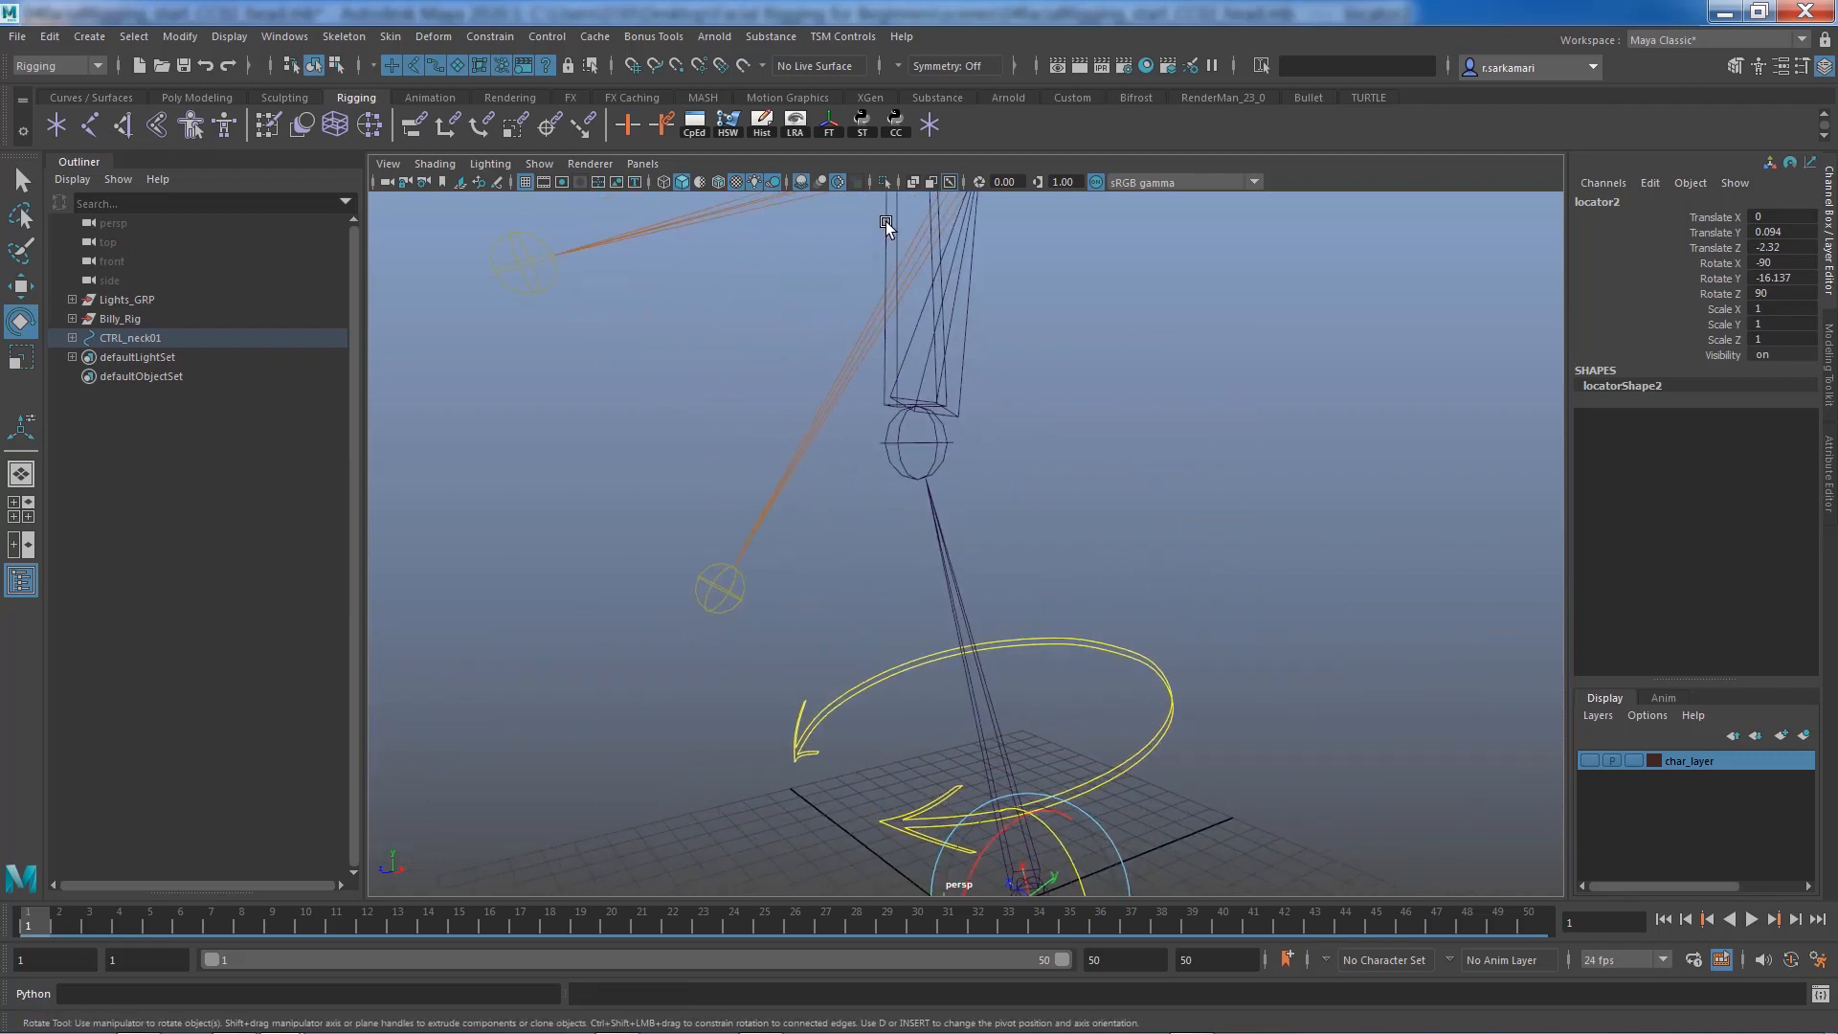
left_click(887, 222)
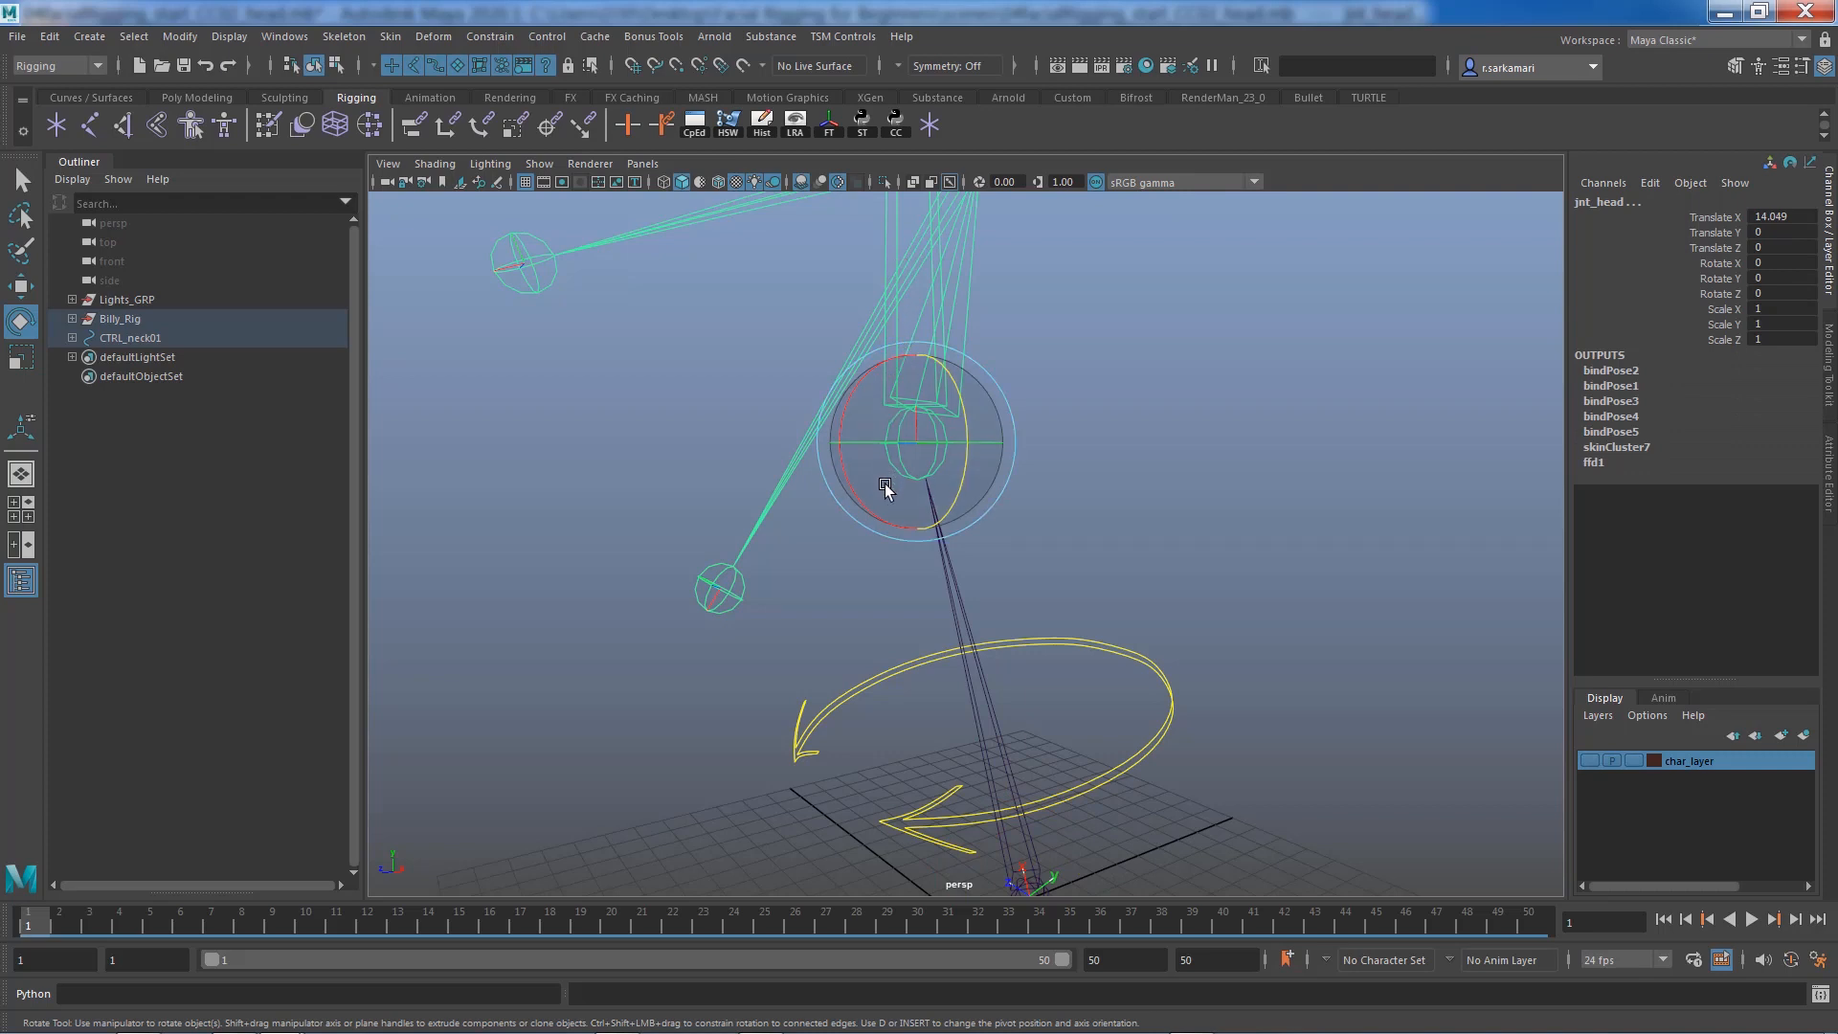
key("p")
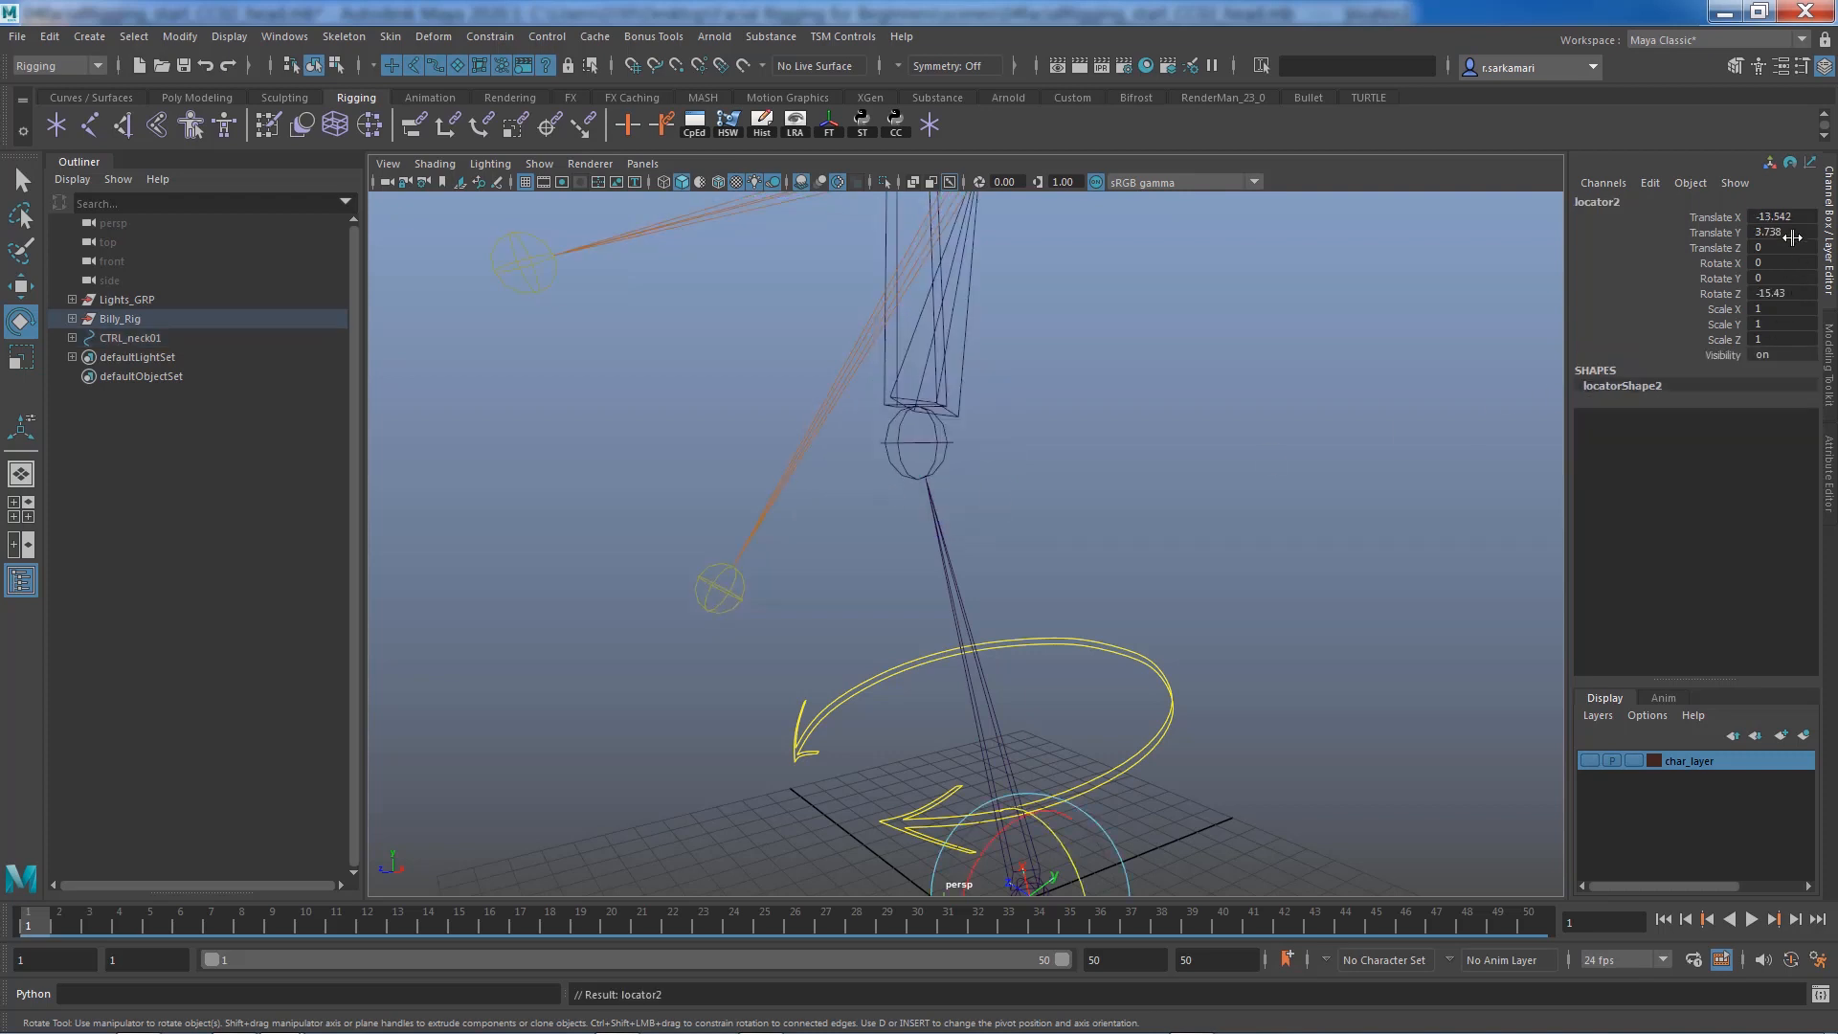
left_click_drag(1782, 217, 1783, 293)
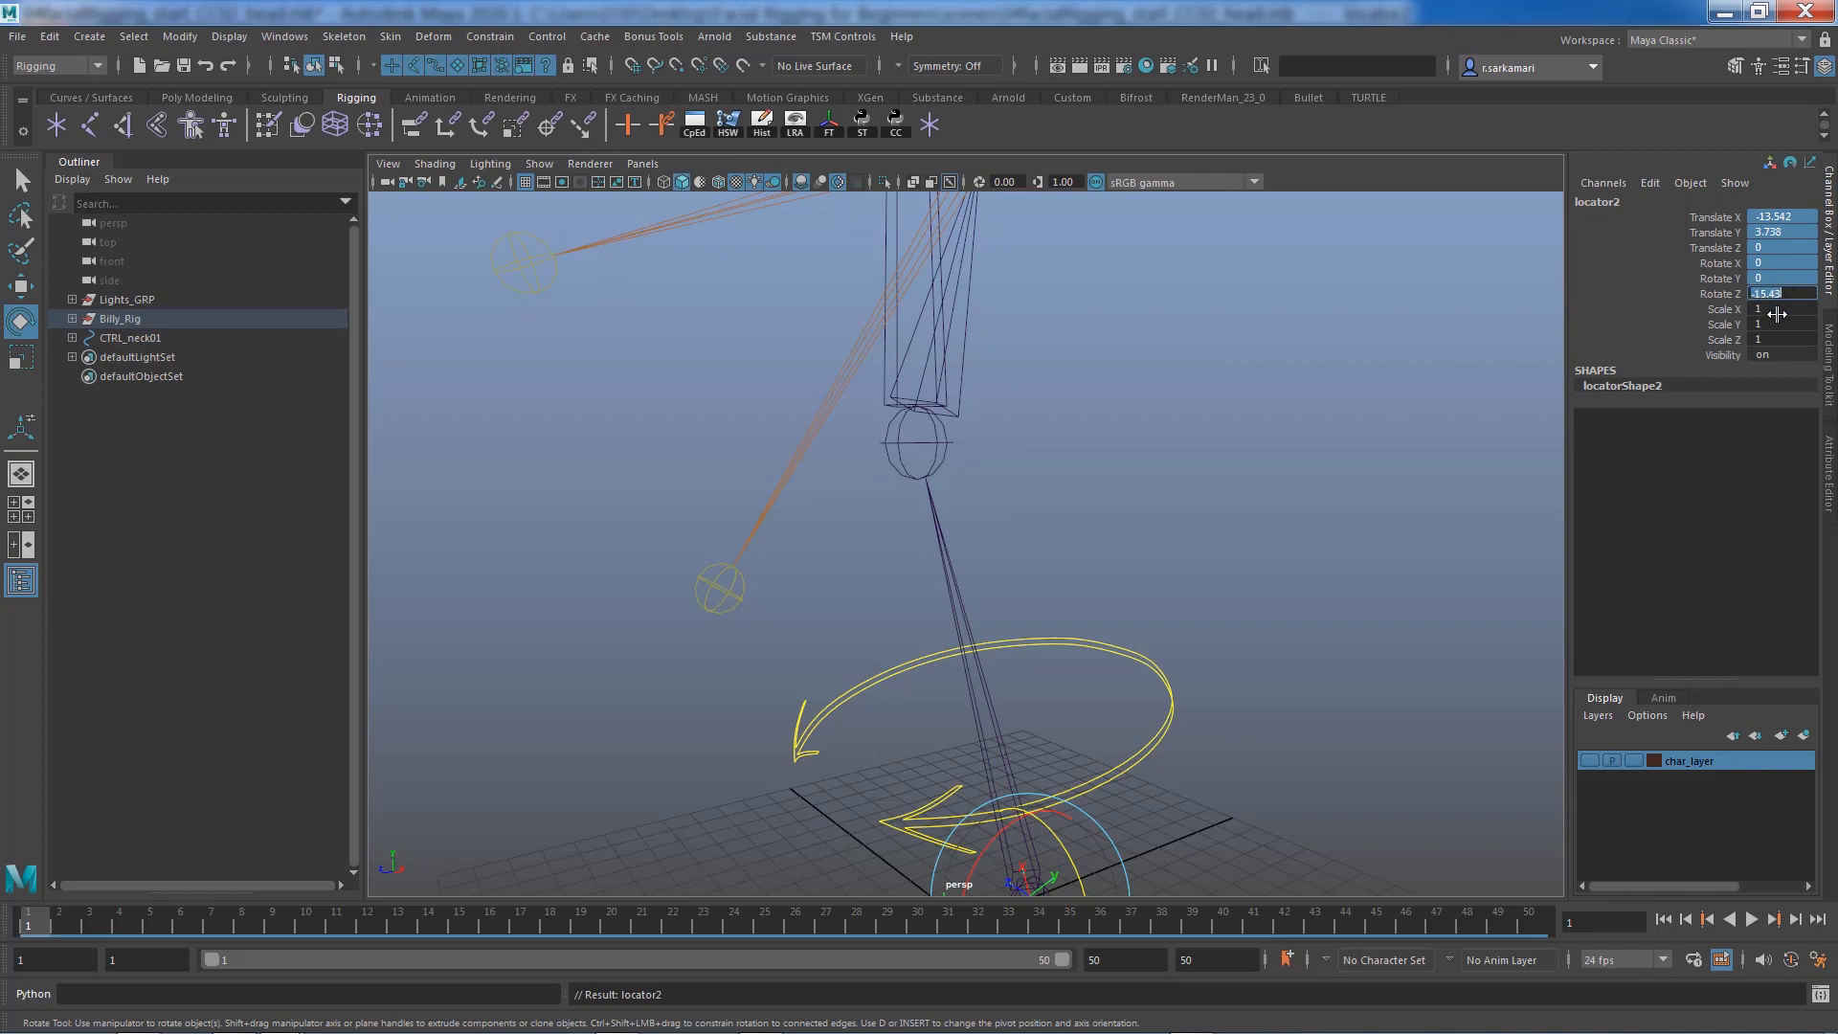
type("0")
key("Return")
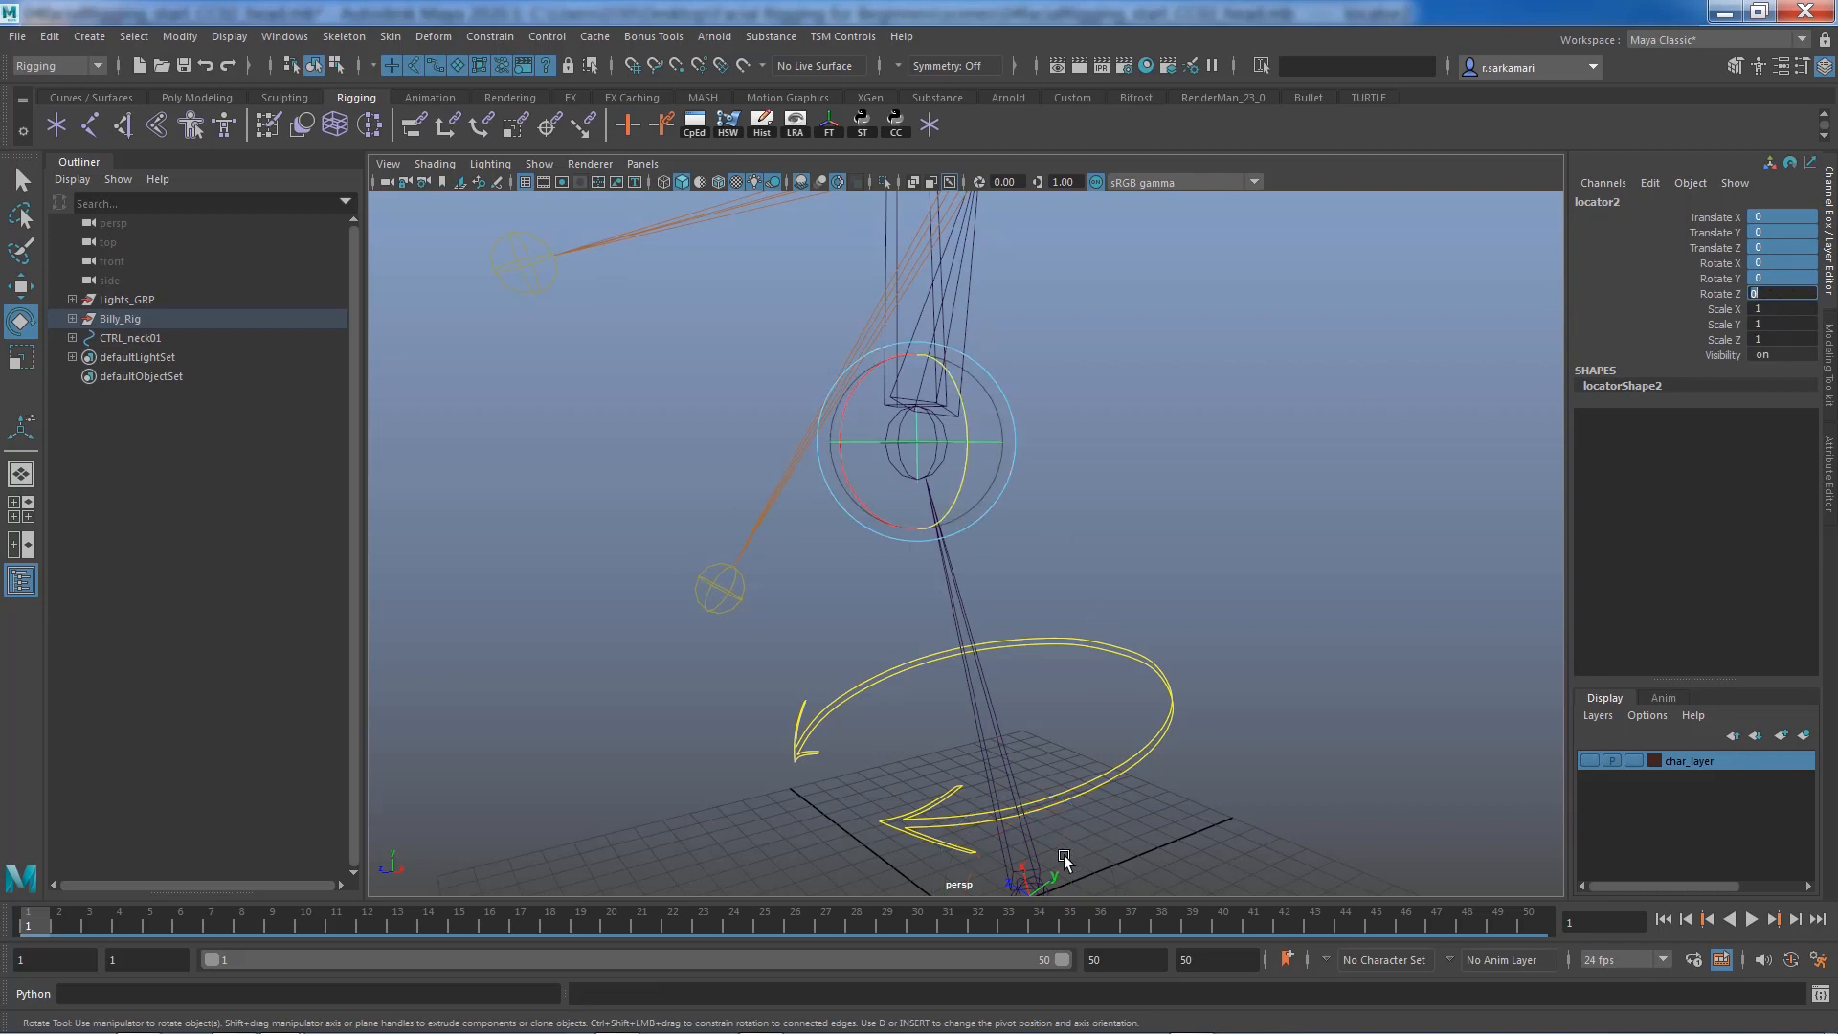
Unparent locator2 from the head joint and parent it under CTRL_head01 instead
left_click(840, 584)
left_click(917, 474)
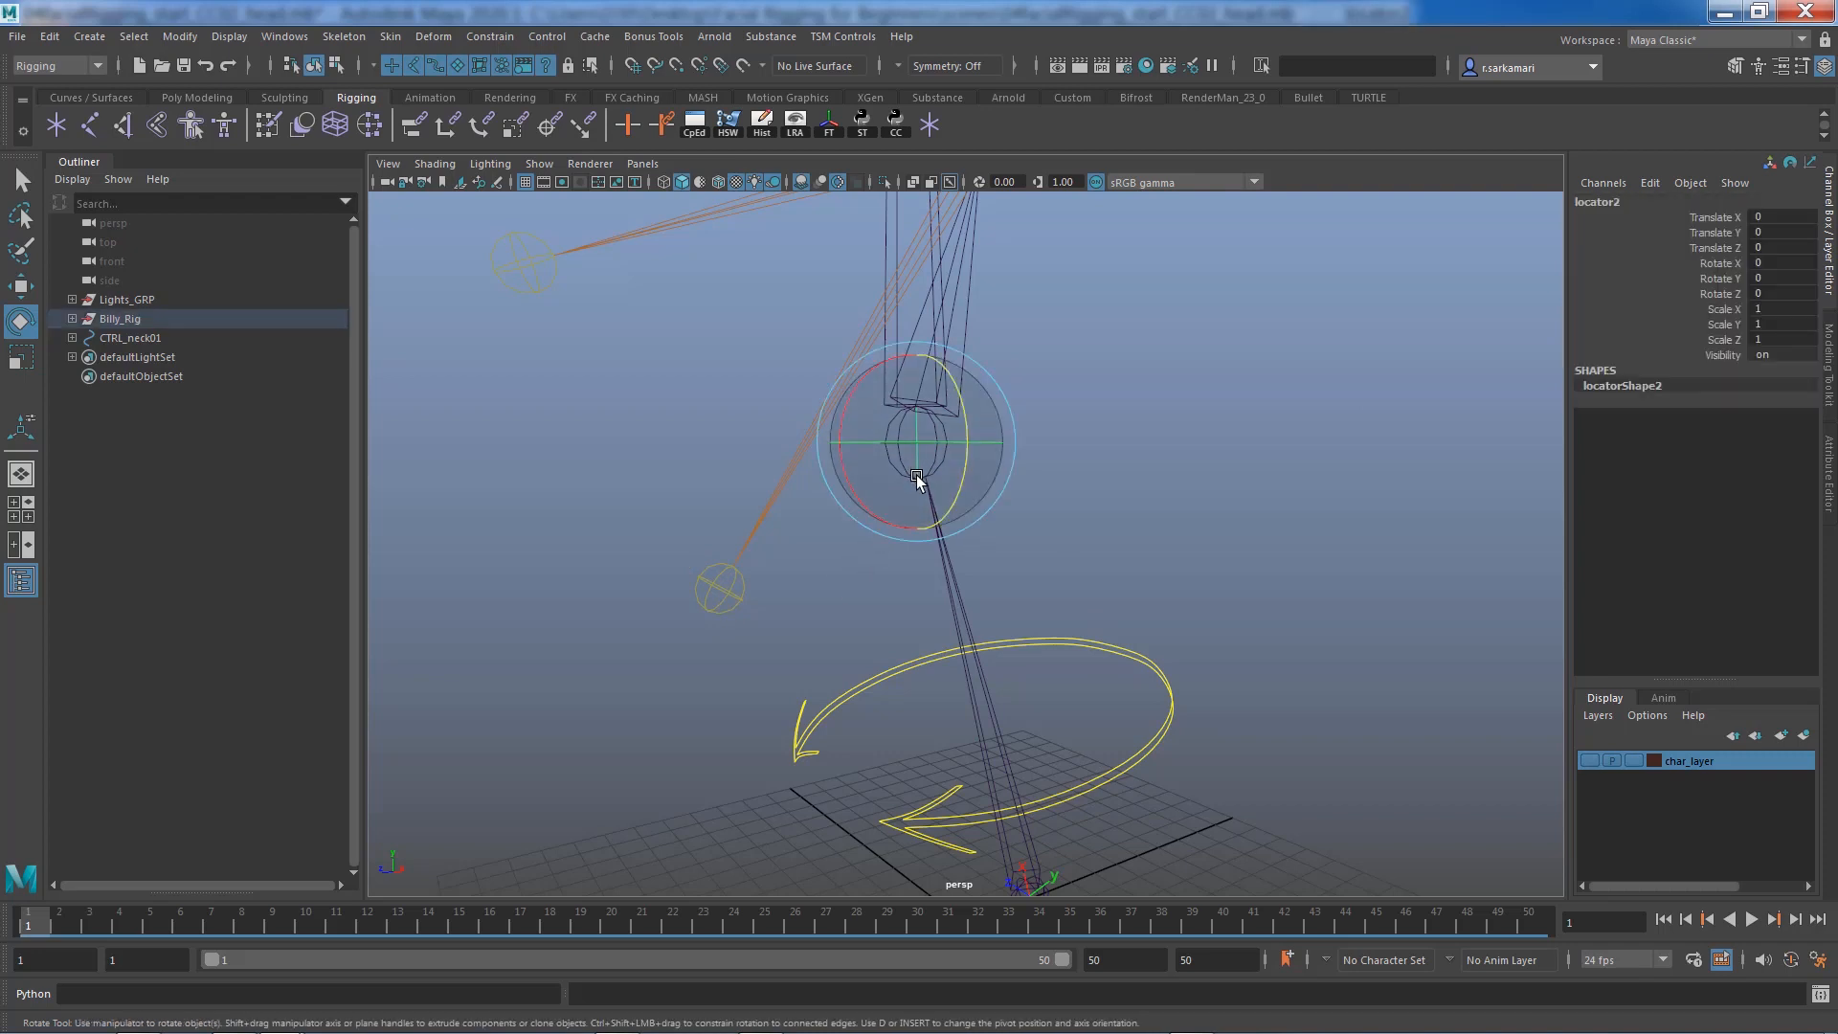
key("shift+p")
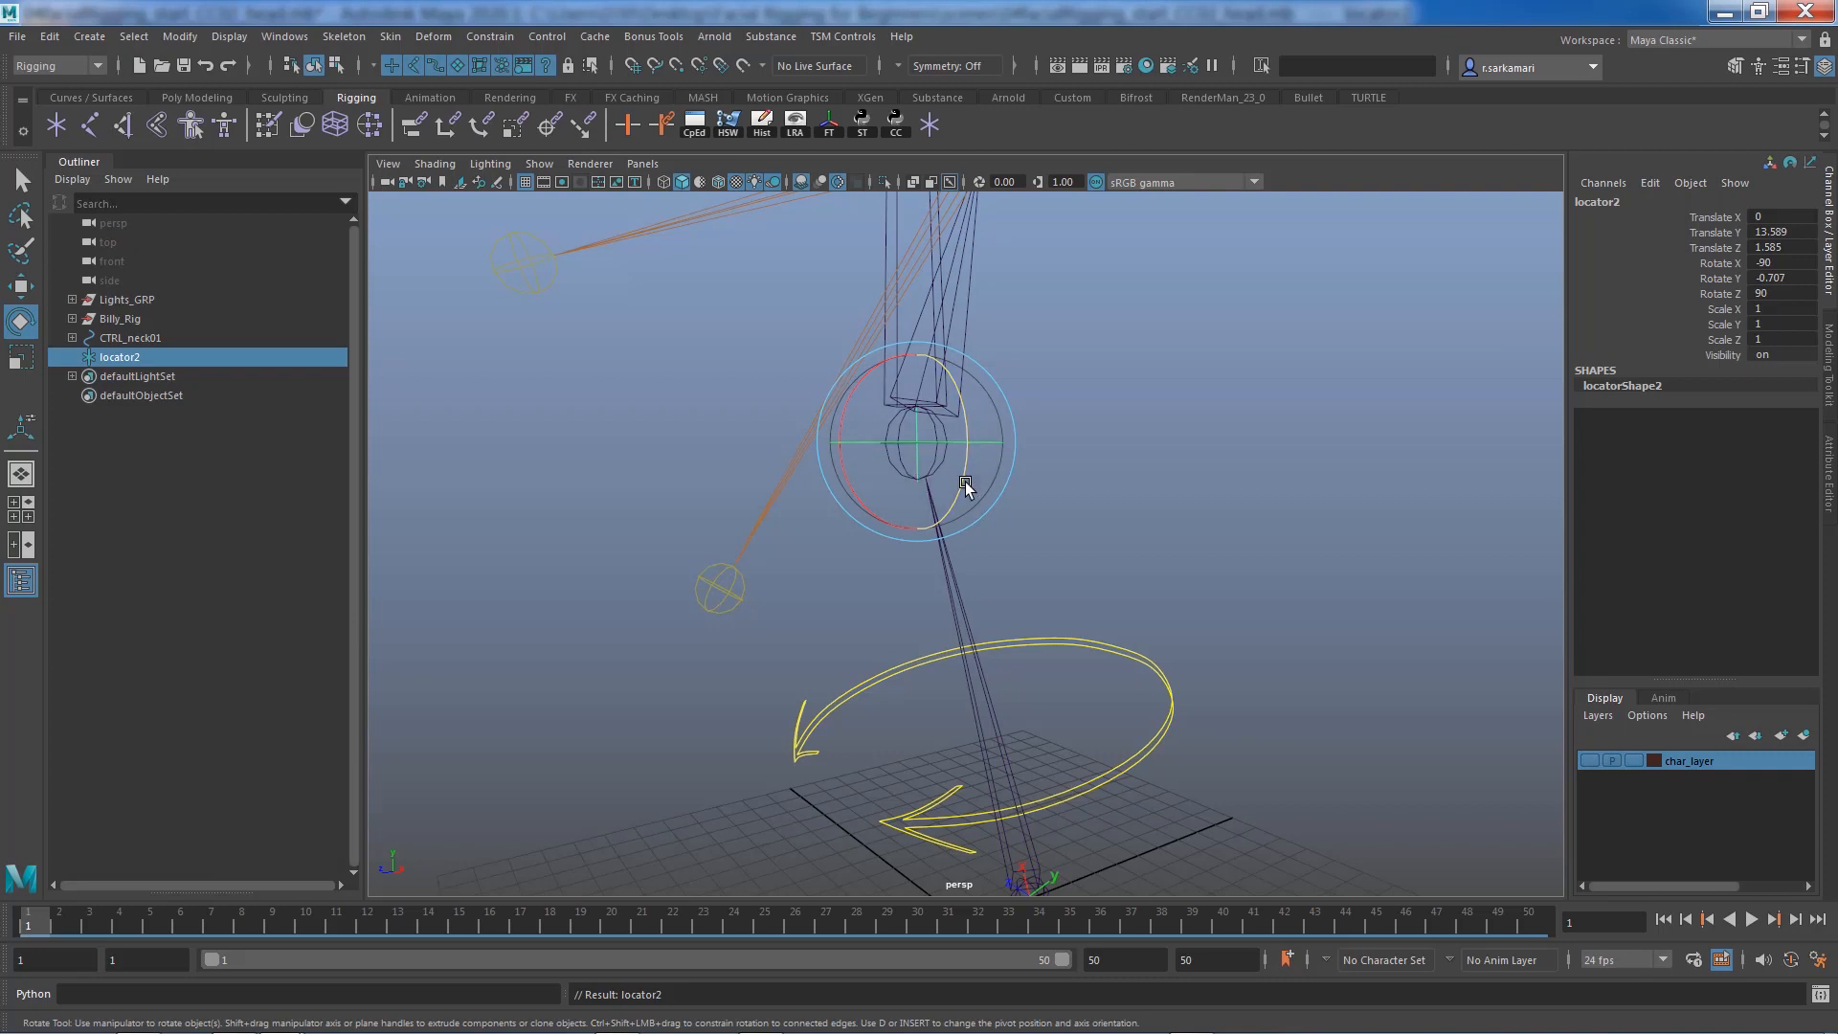
scroll(968, 488, "down", 5)
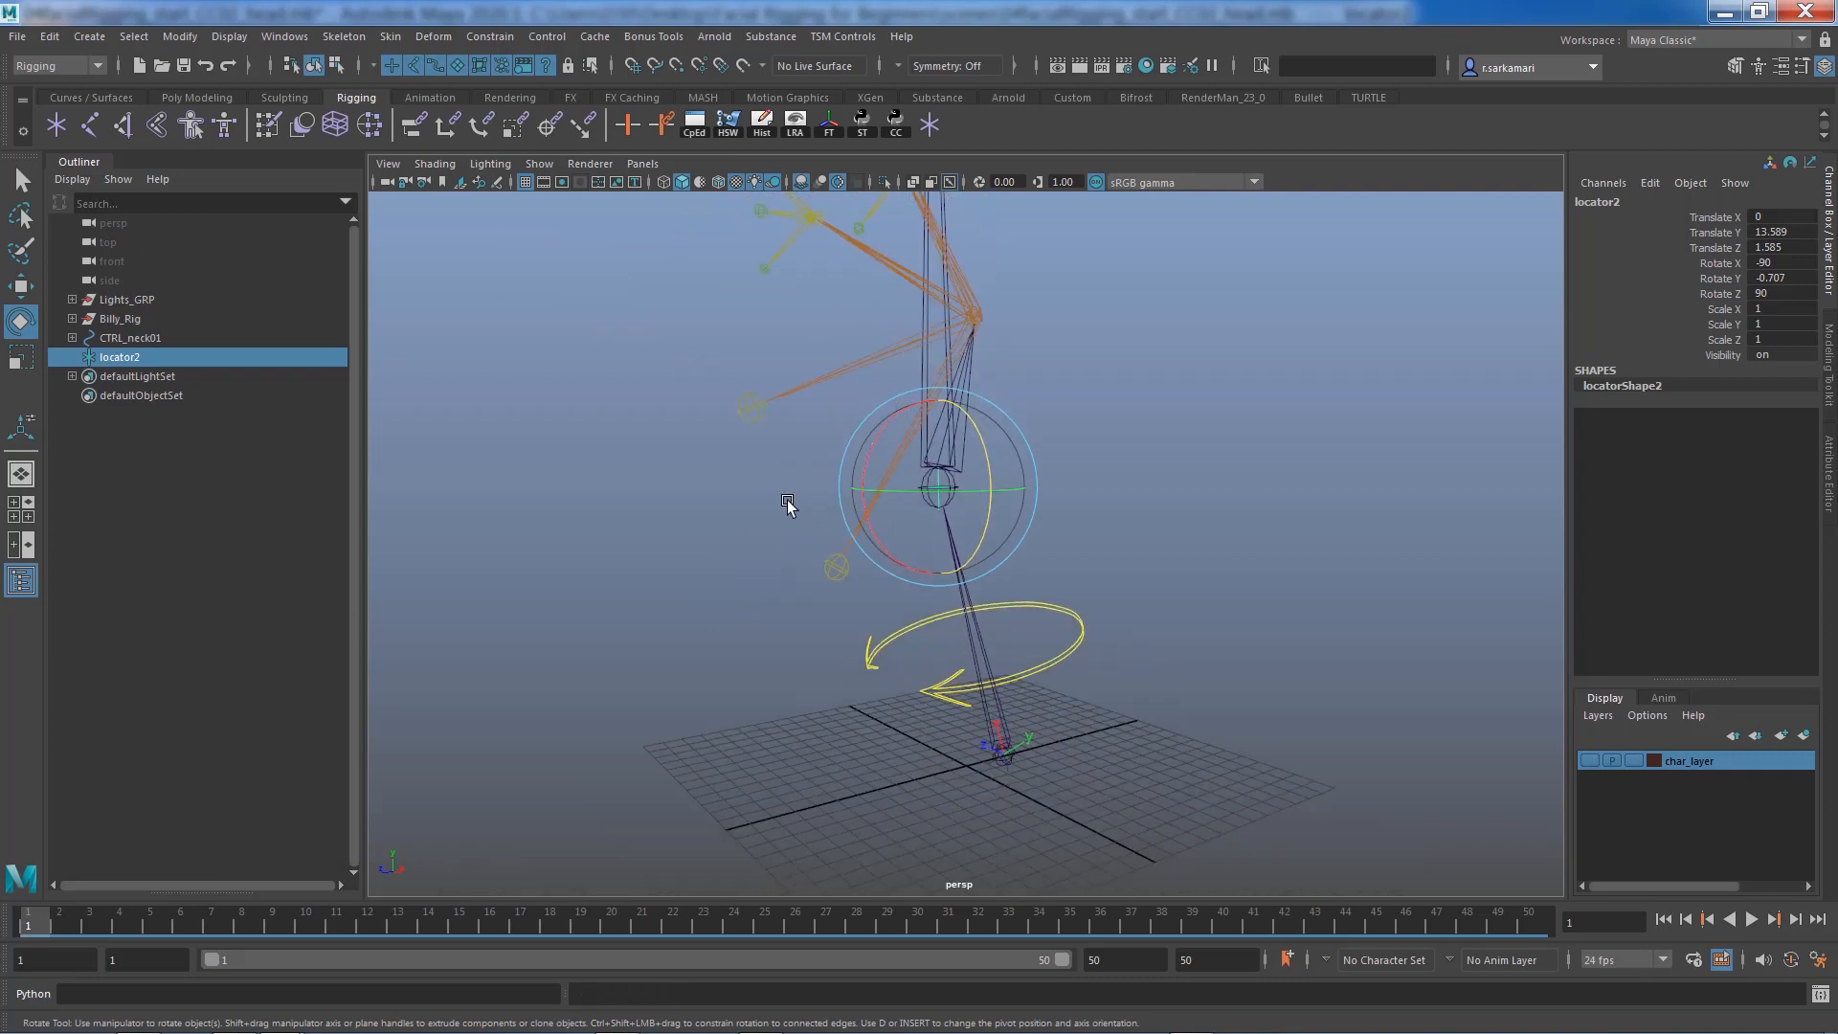
middle_click_drag(773, 485, 801, 704, "alt")
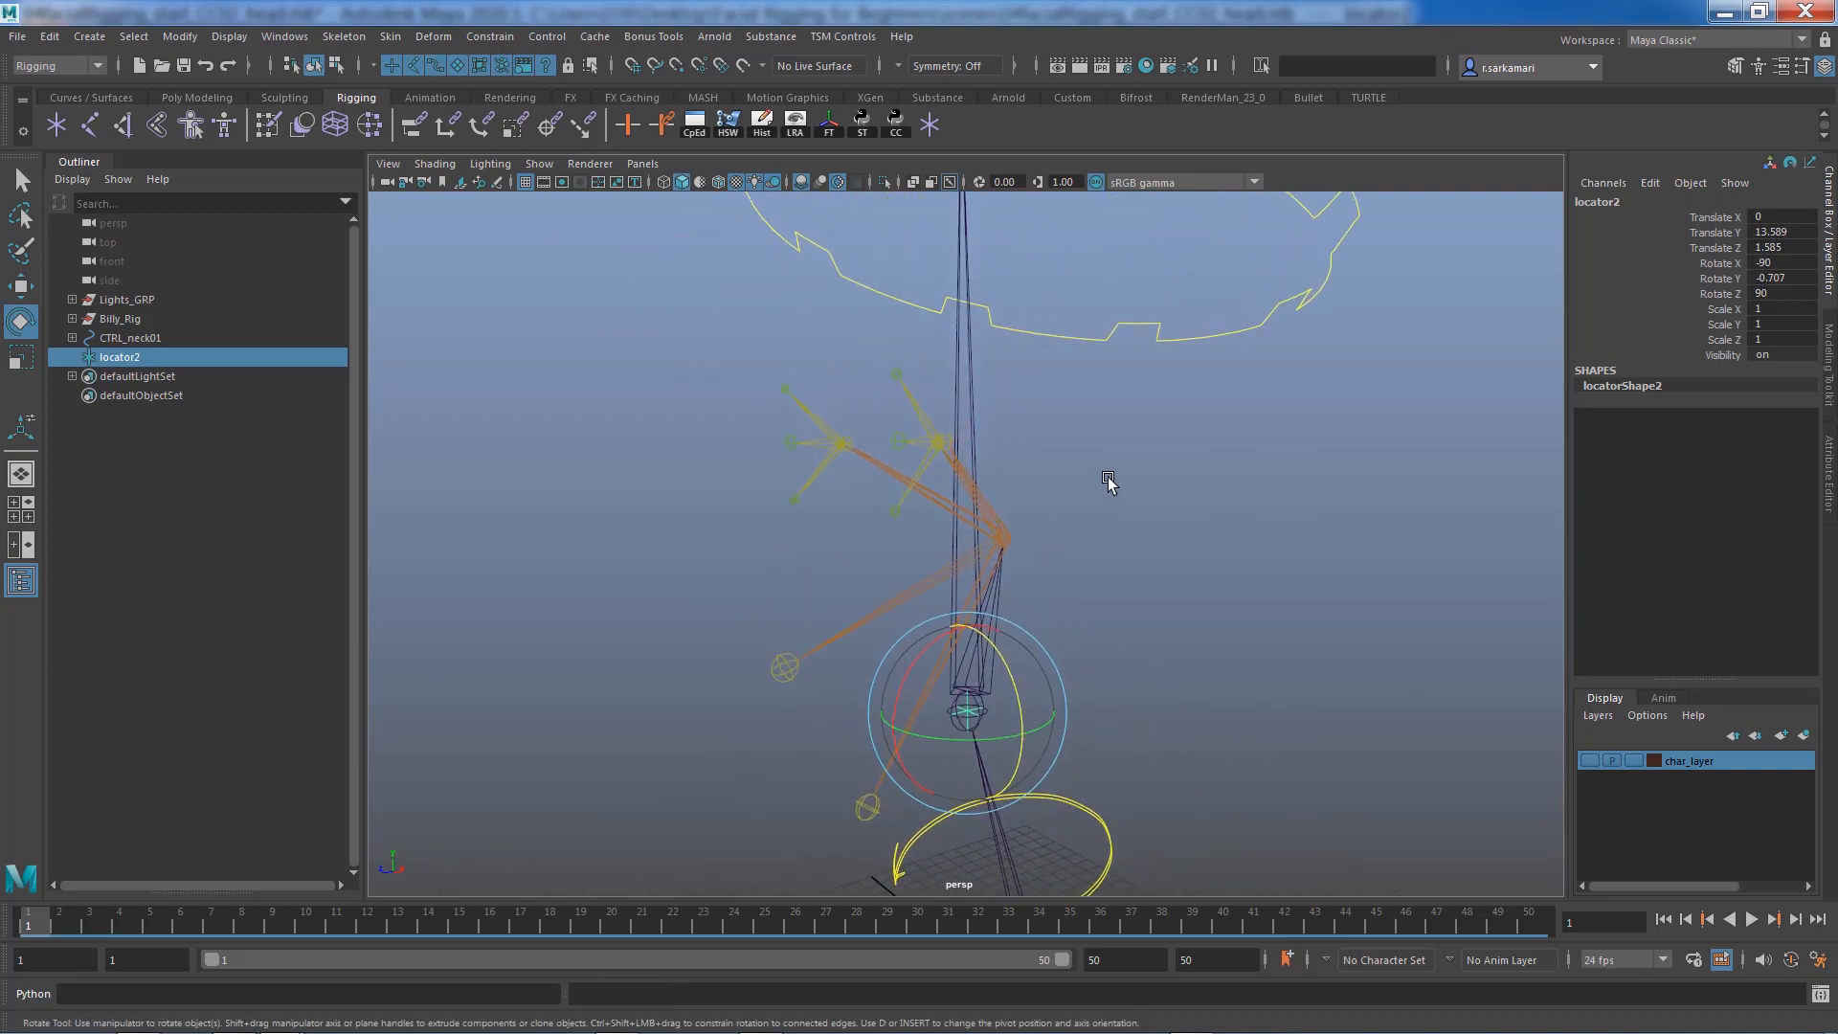
left_click(1165, 339, "shift")
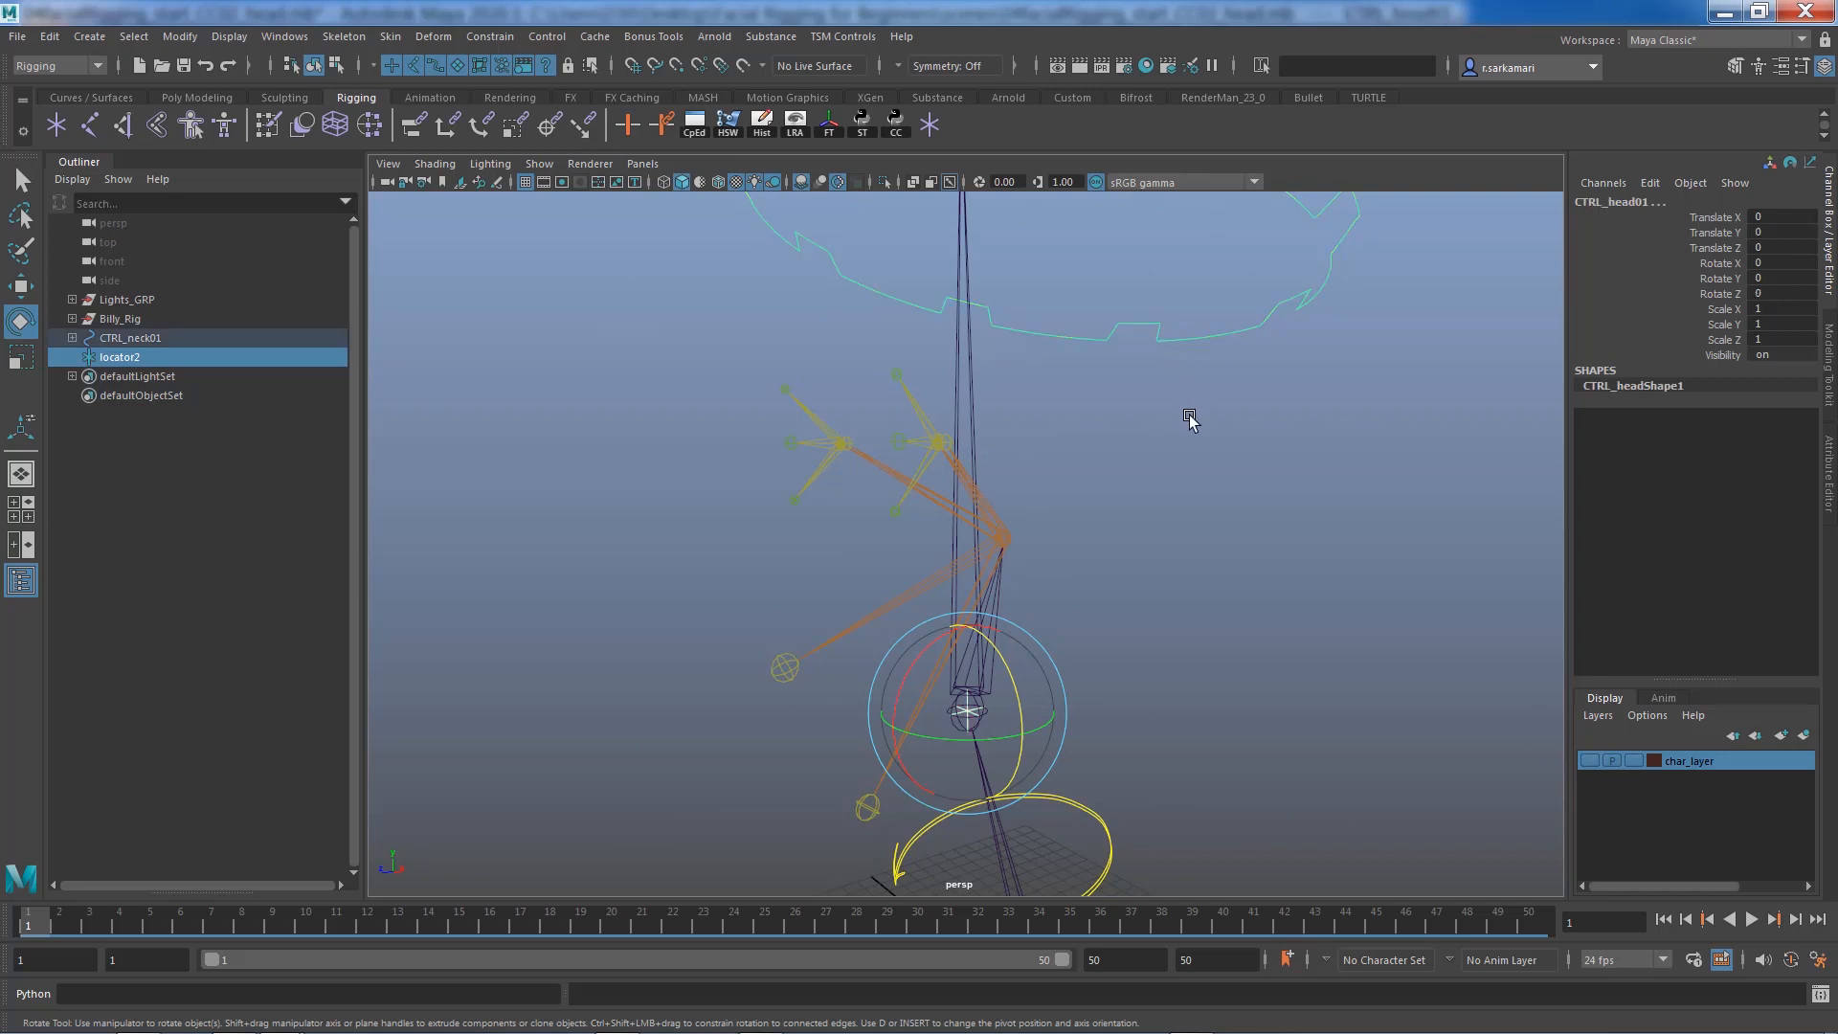
key("p")
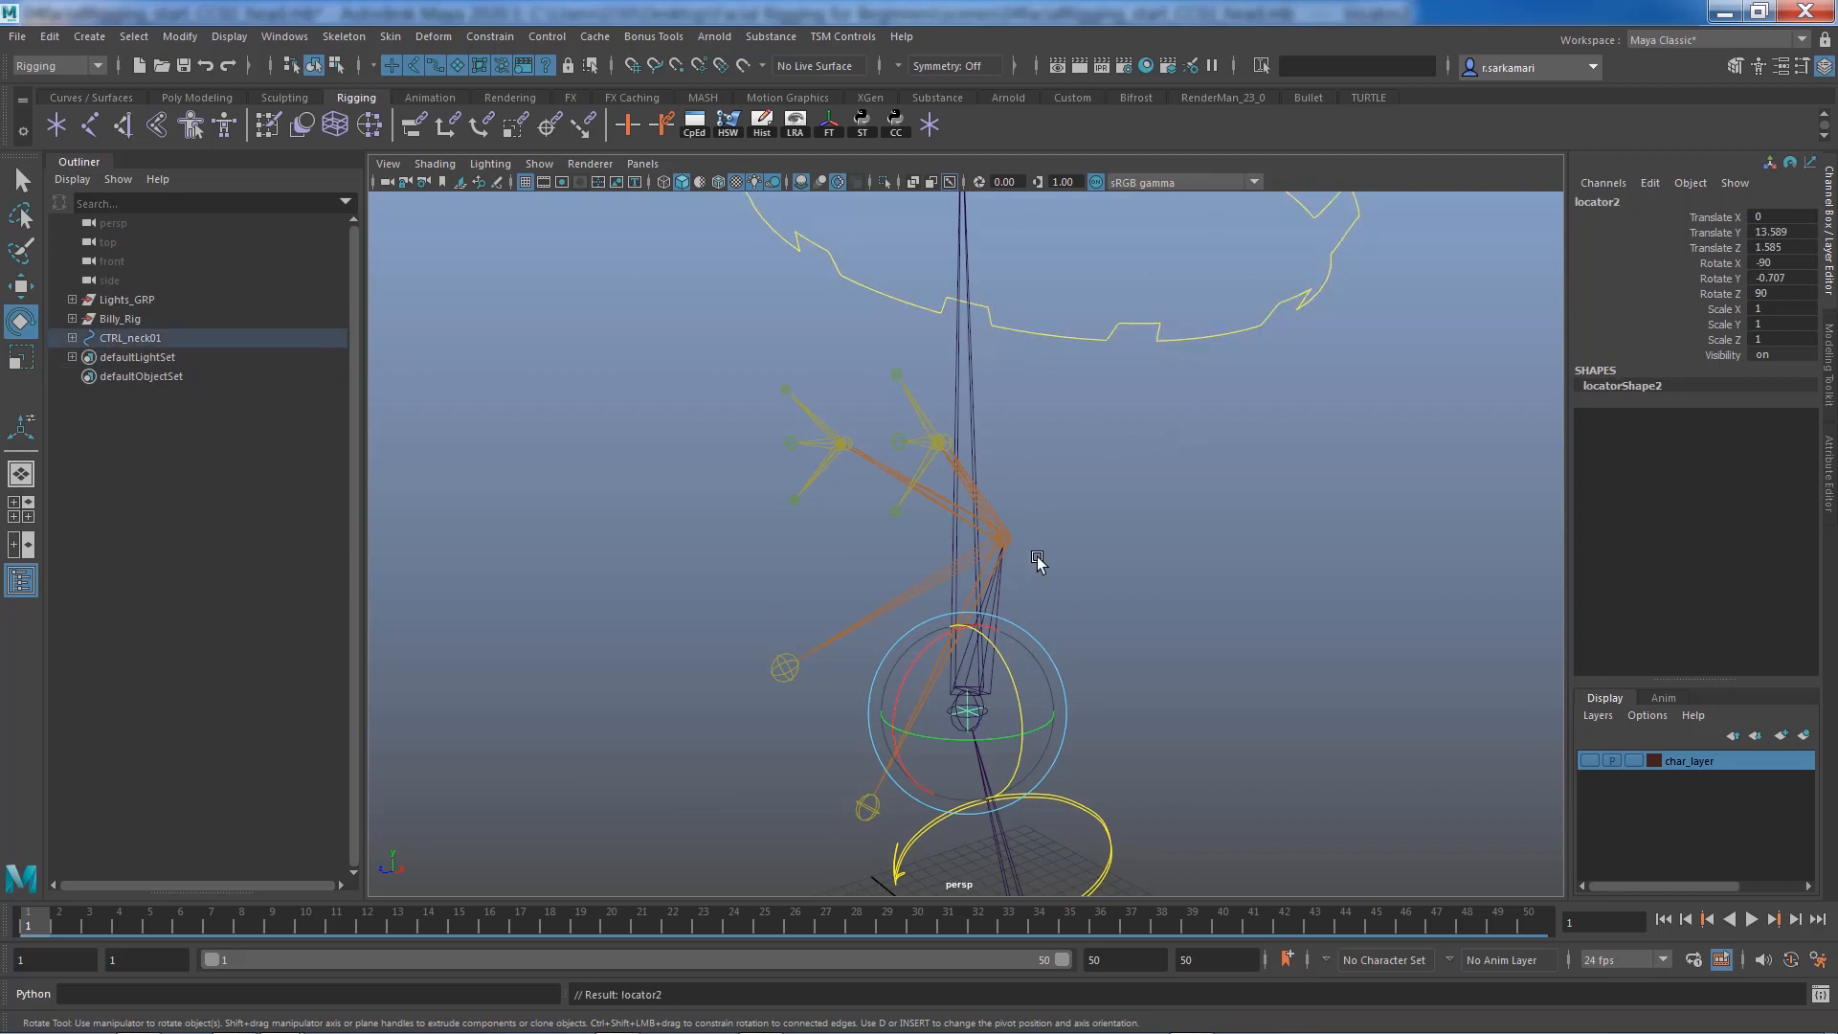
Orient-constrain the head joint jnt_head to locator2, using reset constraint options with Maintain offset off
middle_click_drag(784, 763, 777, 631, "alt")
right_click_drag(995, 713, 1259, 767, "alt")
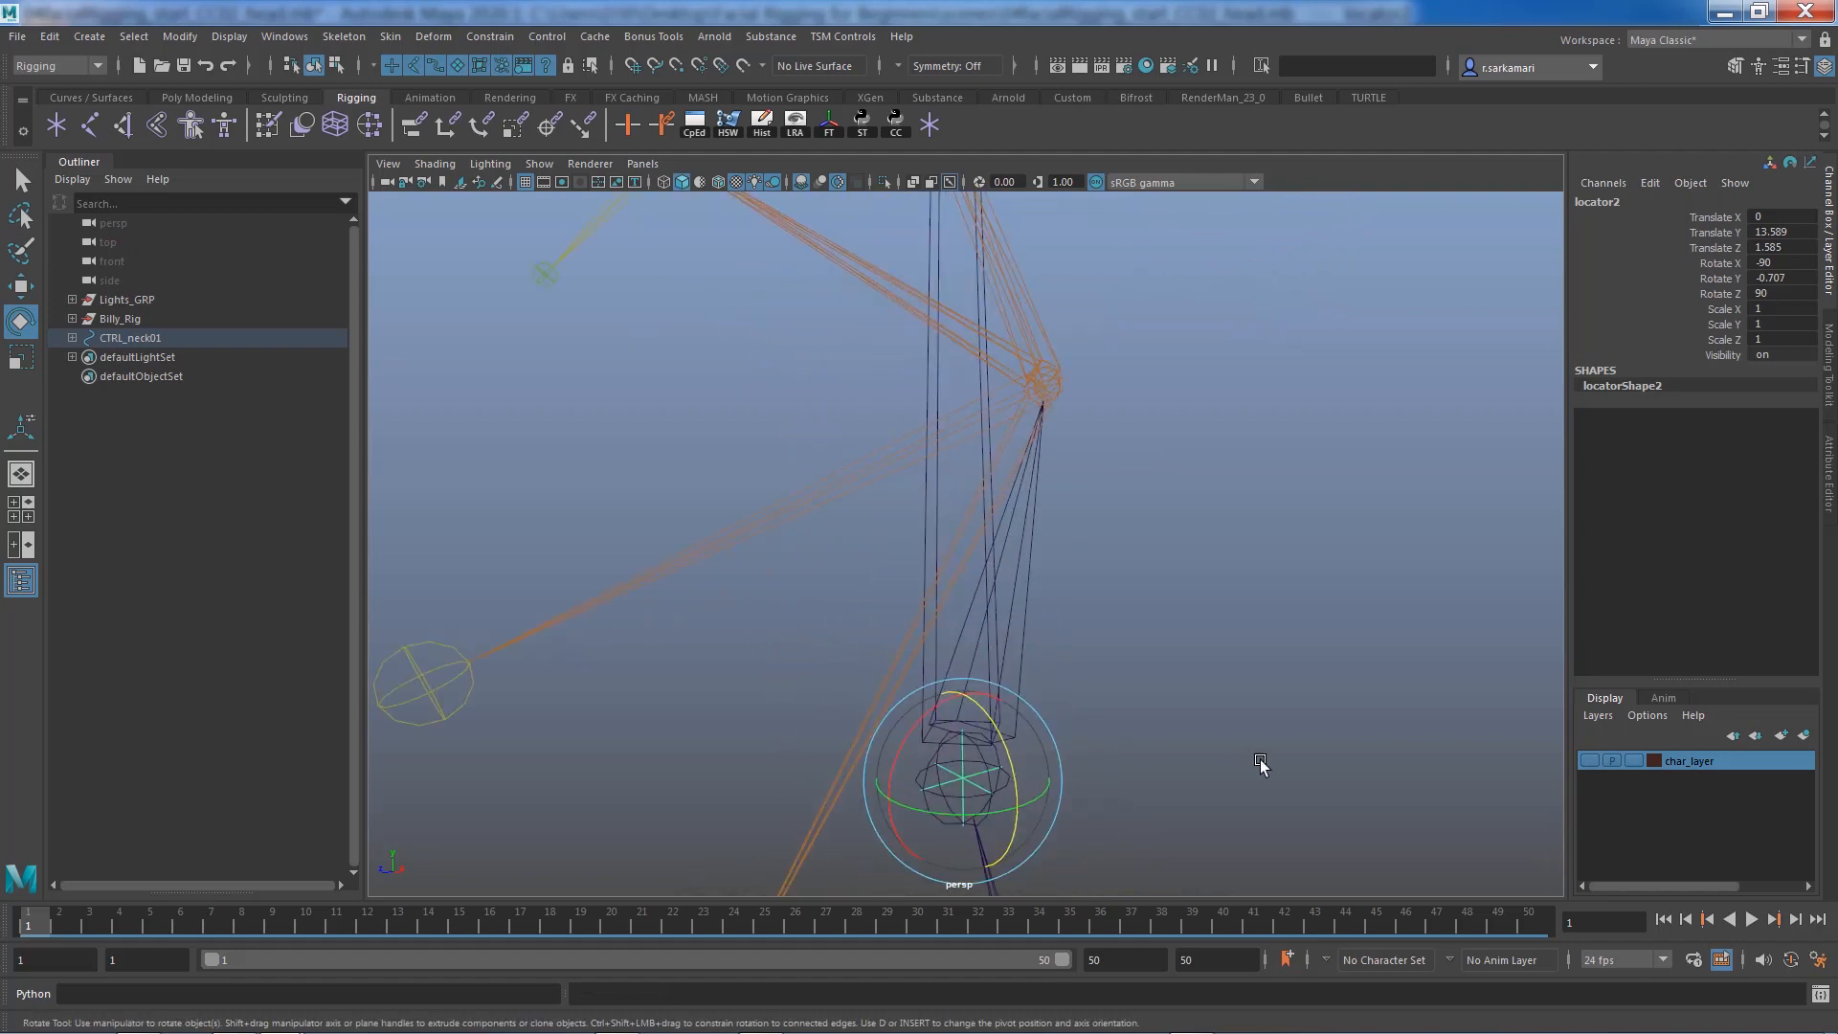
key("q")
left_click(988, 814)
left_click(898, 873)
left_click(944, 785)
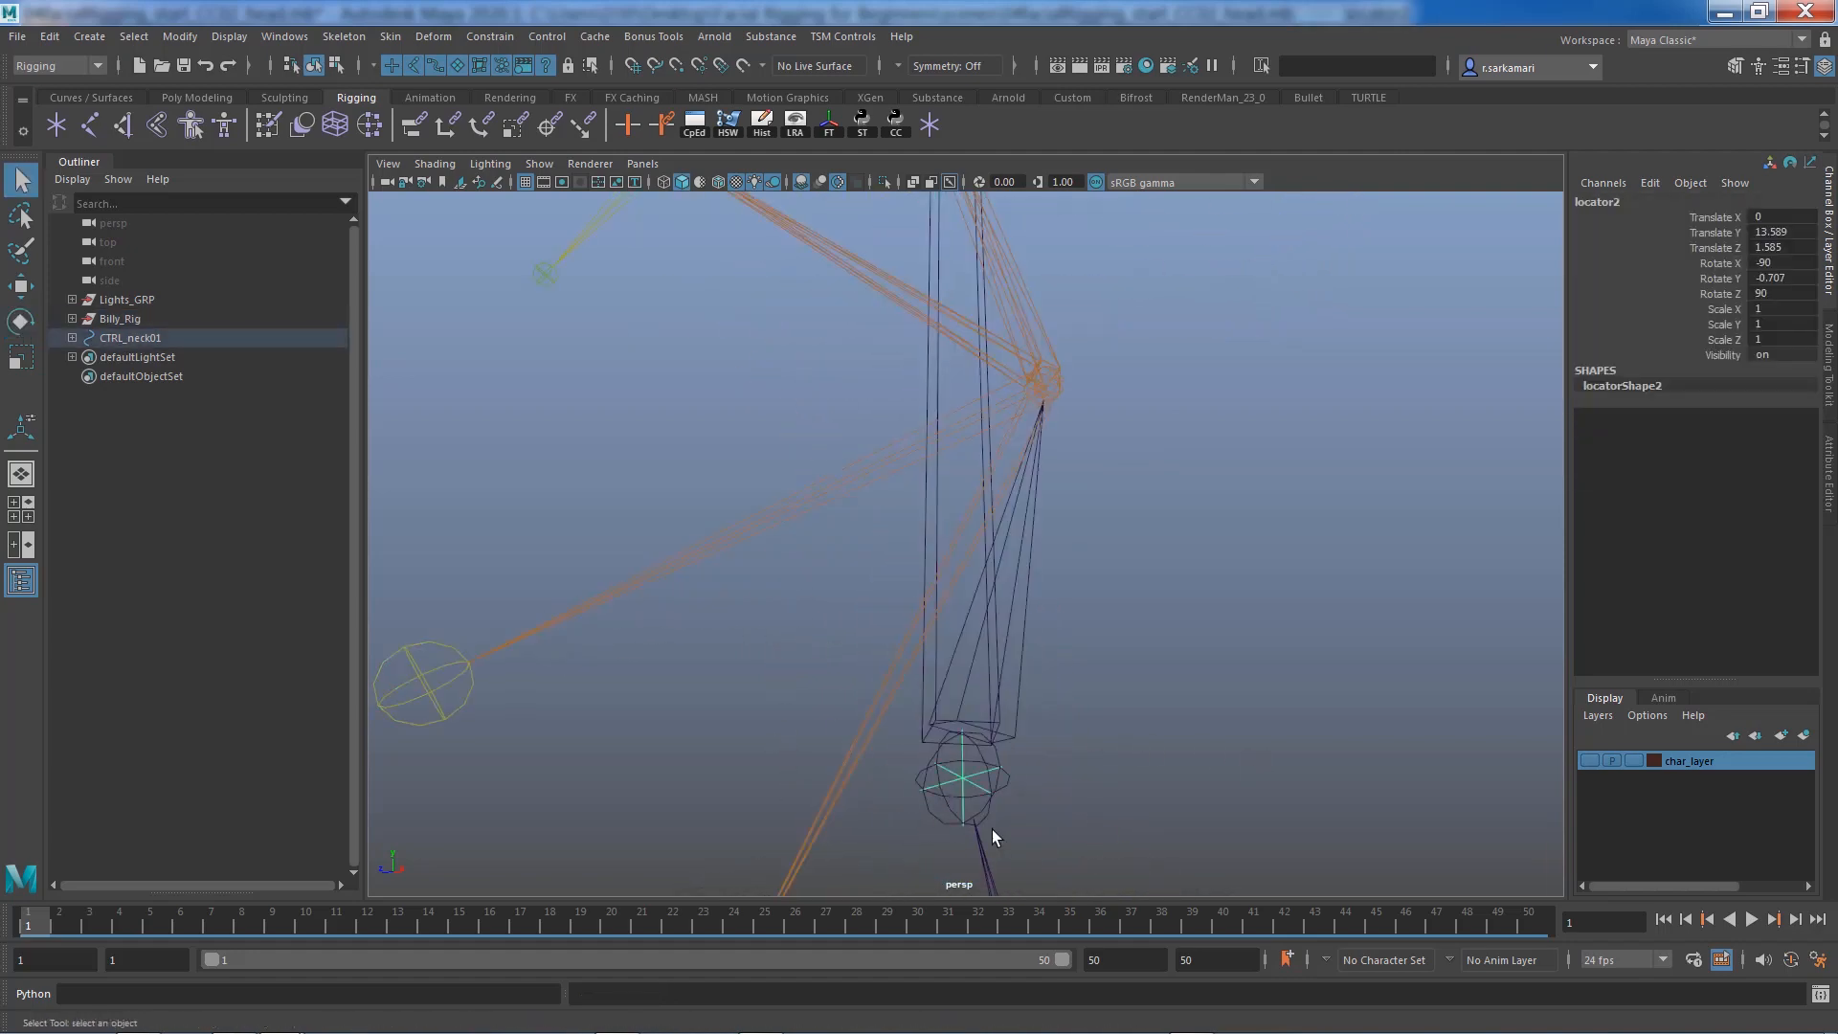
left_click(934, 498)
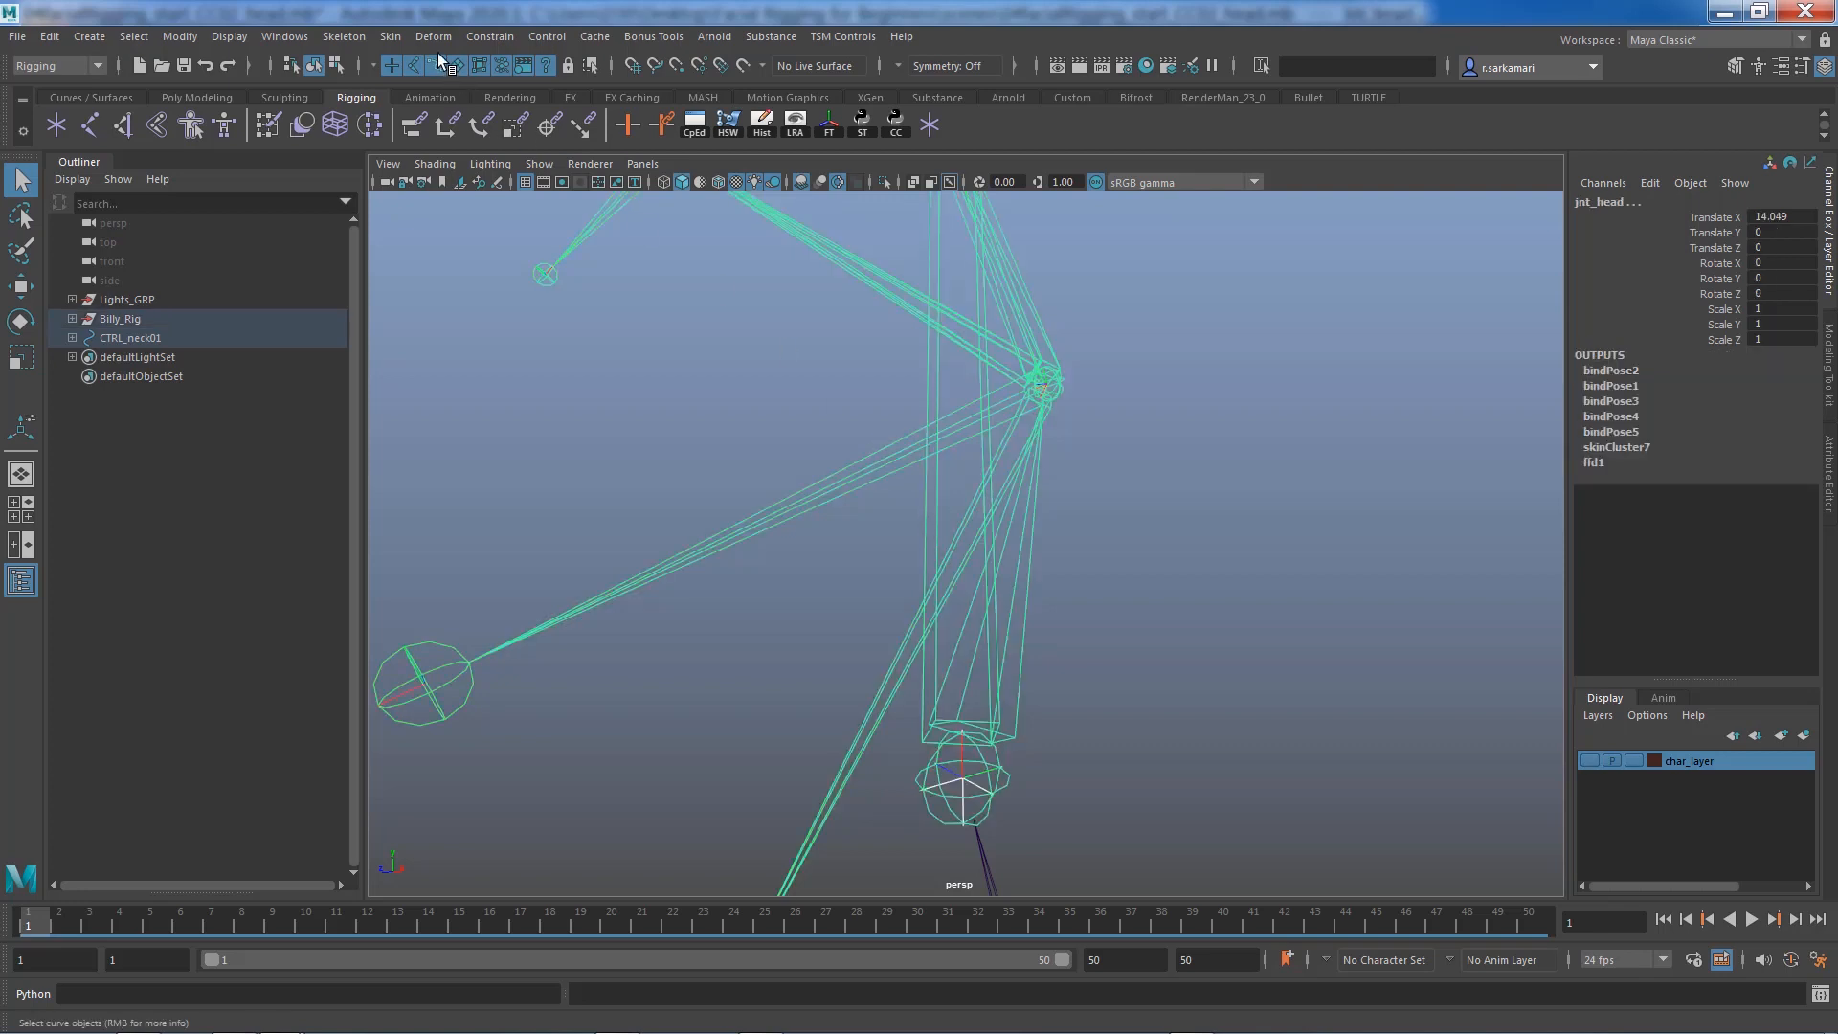
left_click(483, 36)
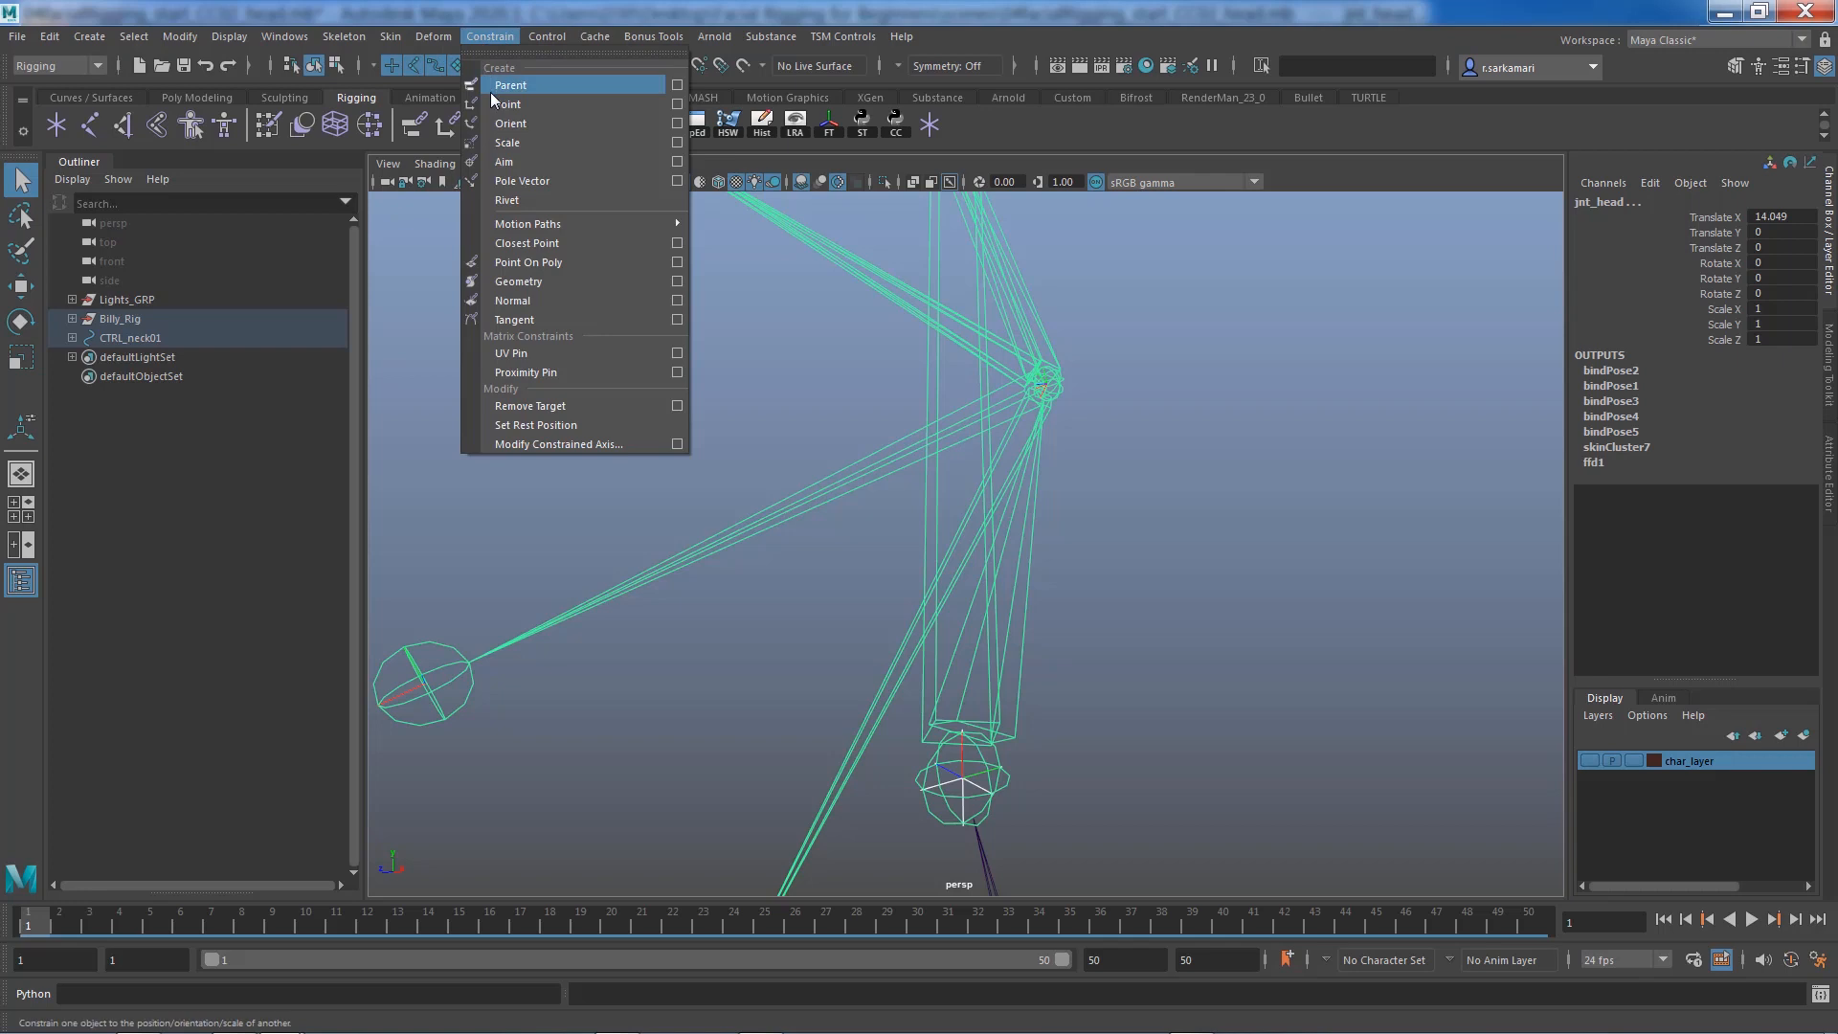
left_click(679, 122)
left_click(1332, 570)
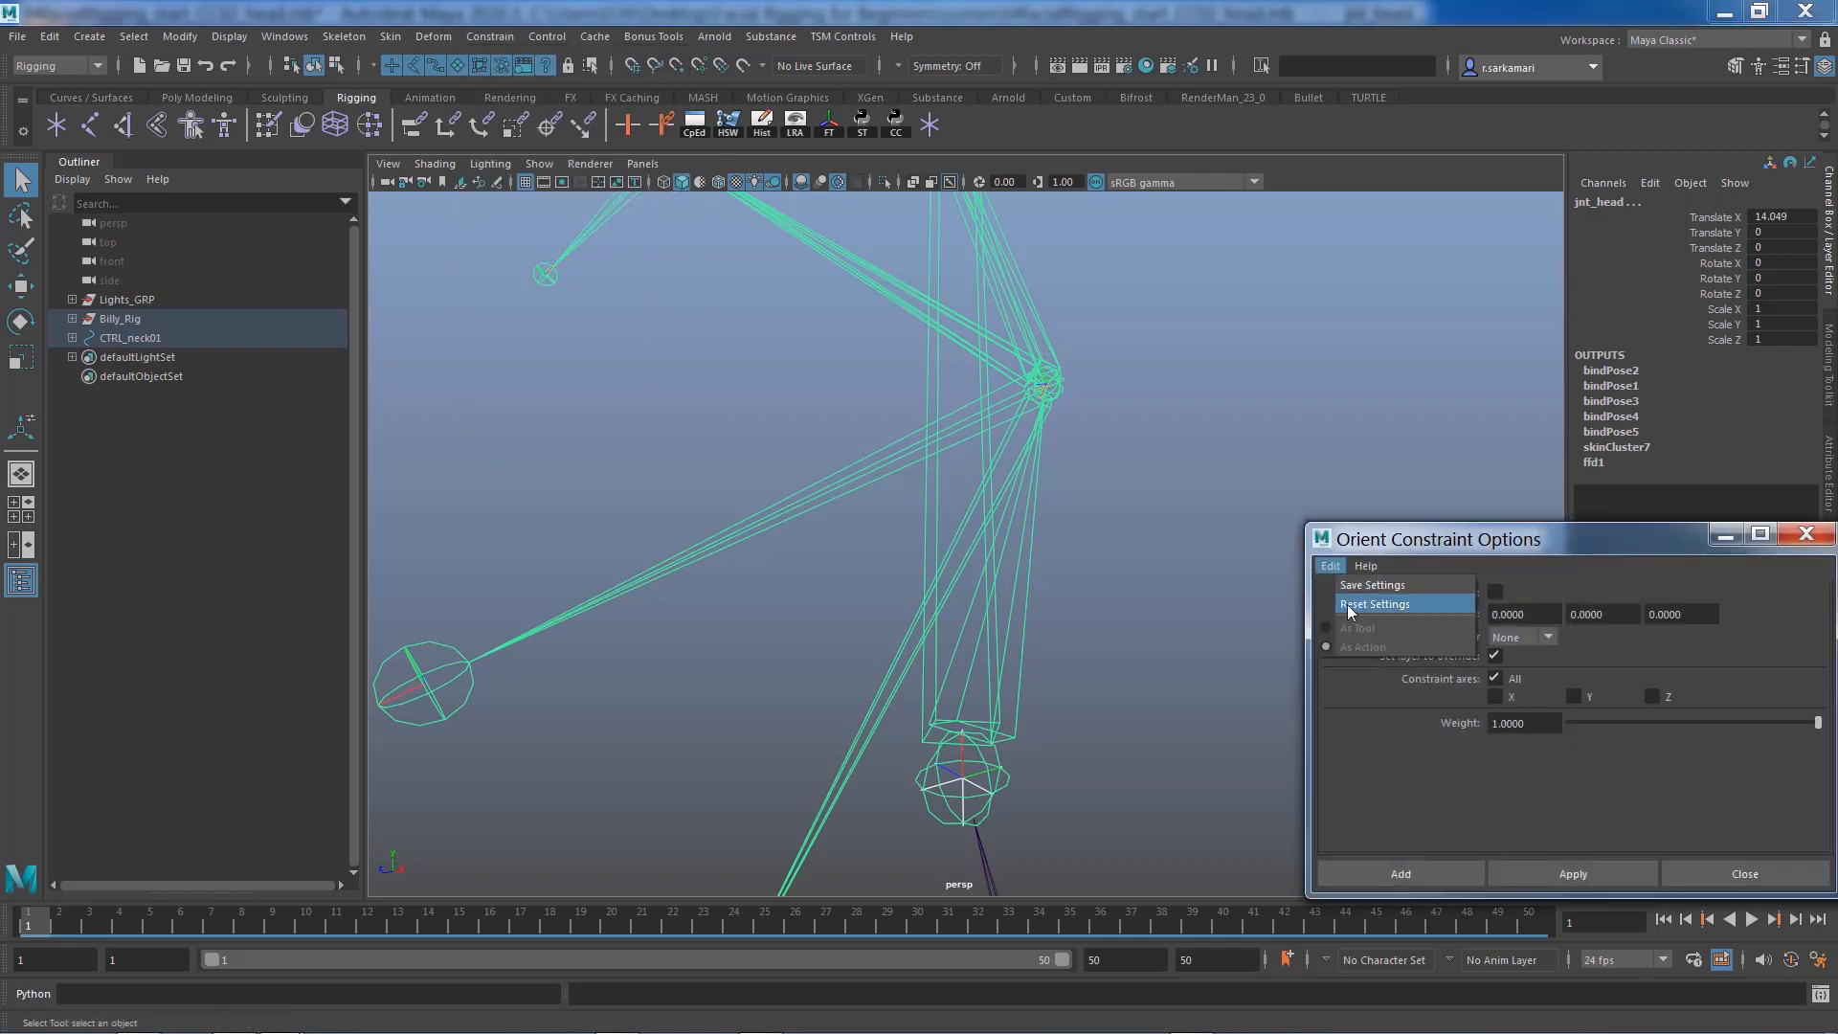
left_click(1369, 607)
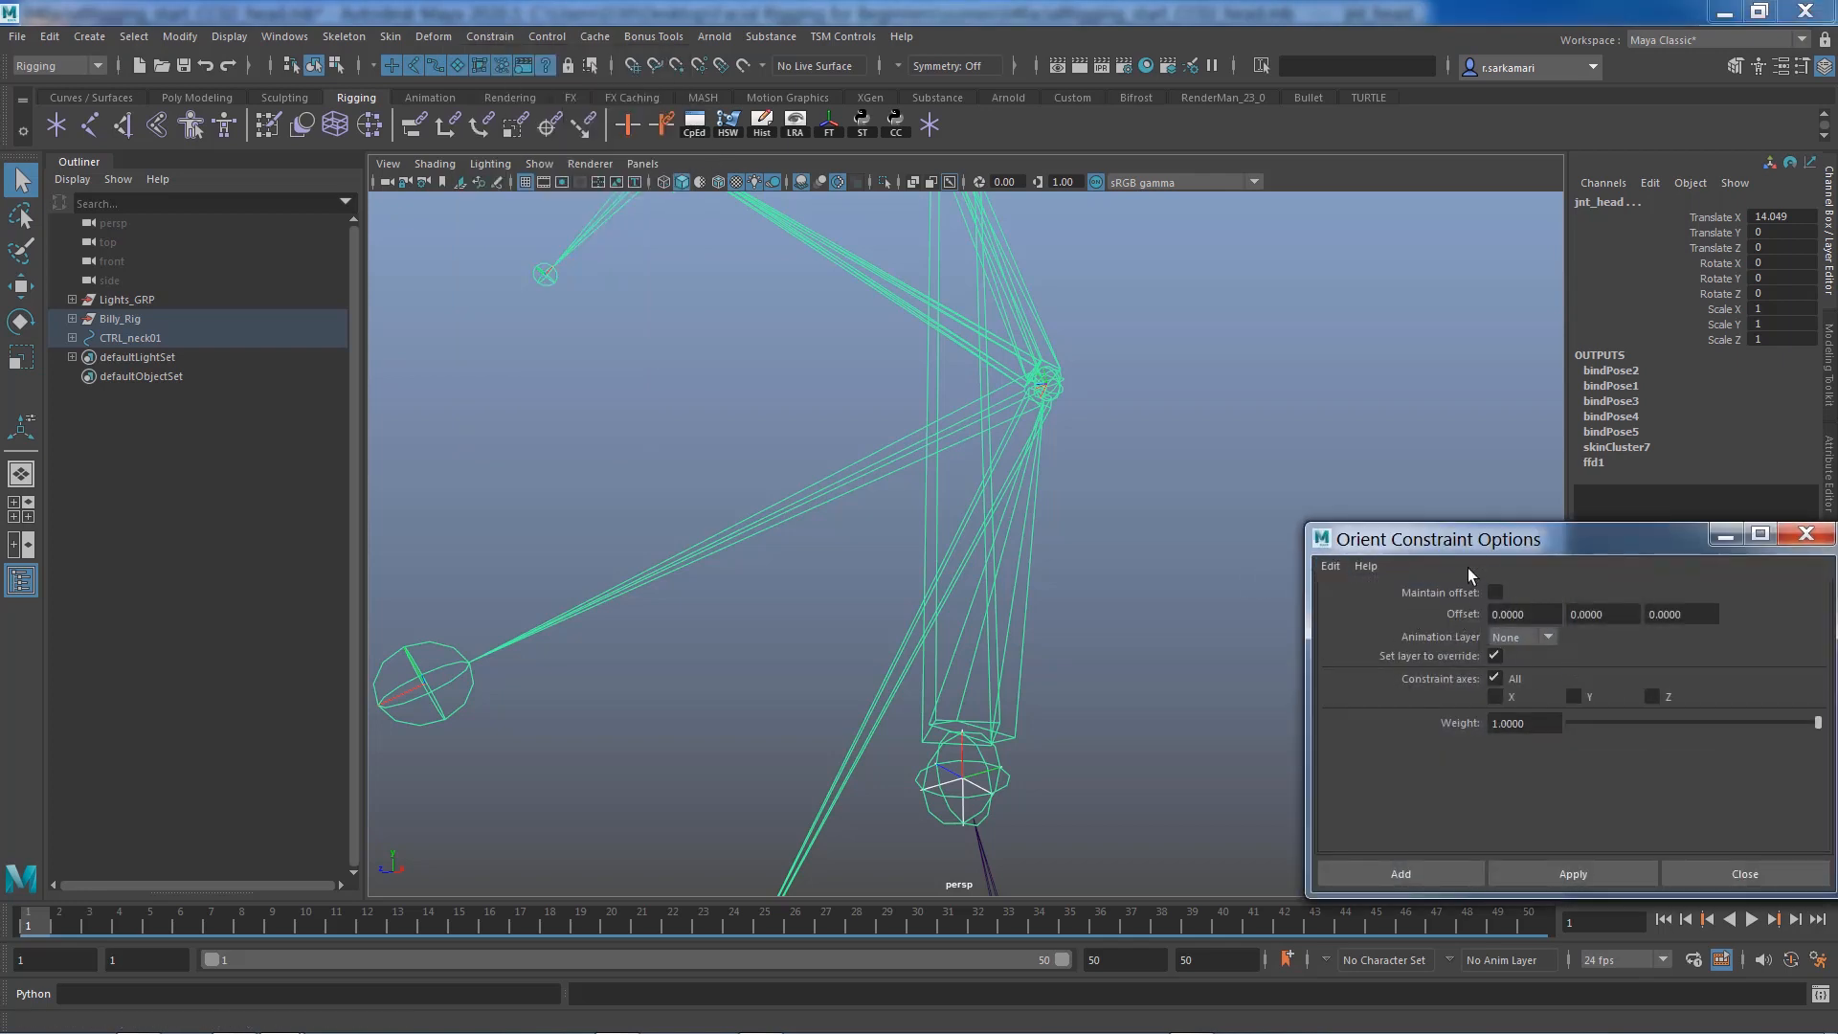
left_click(1399, 875)
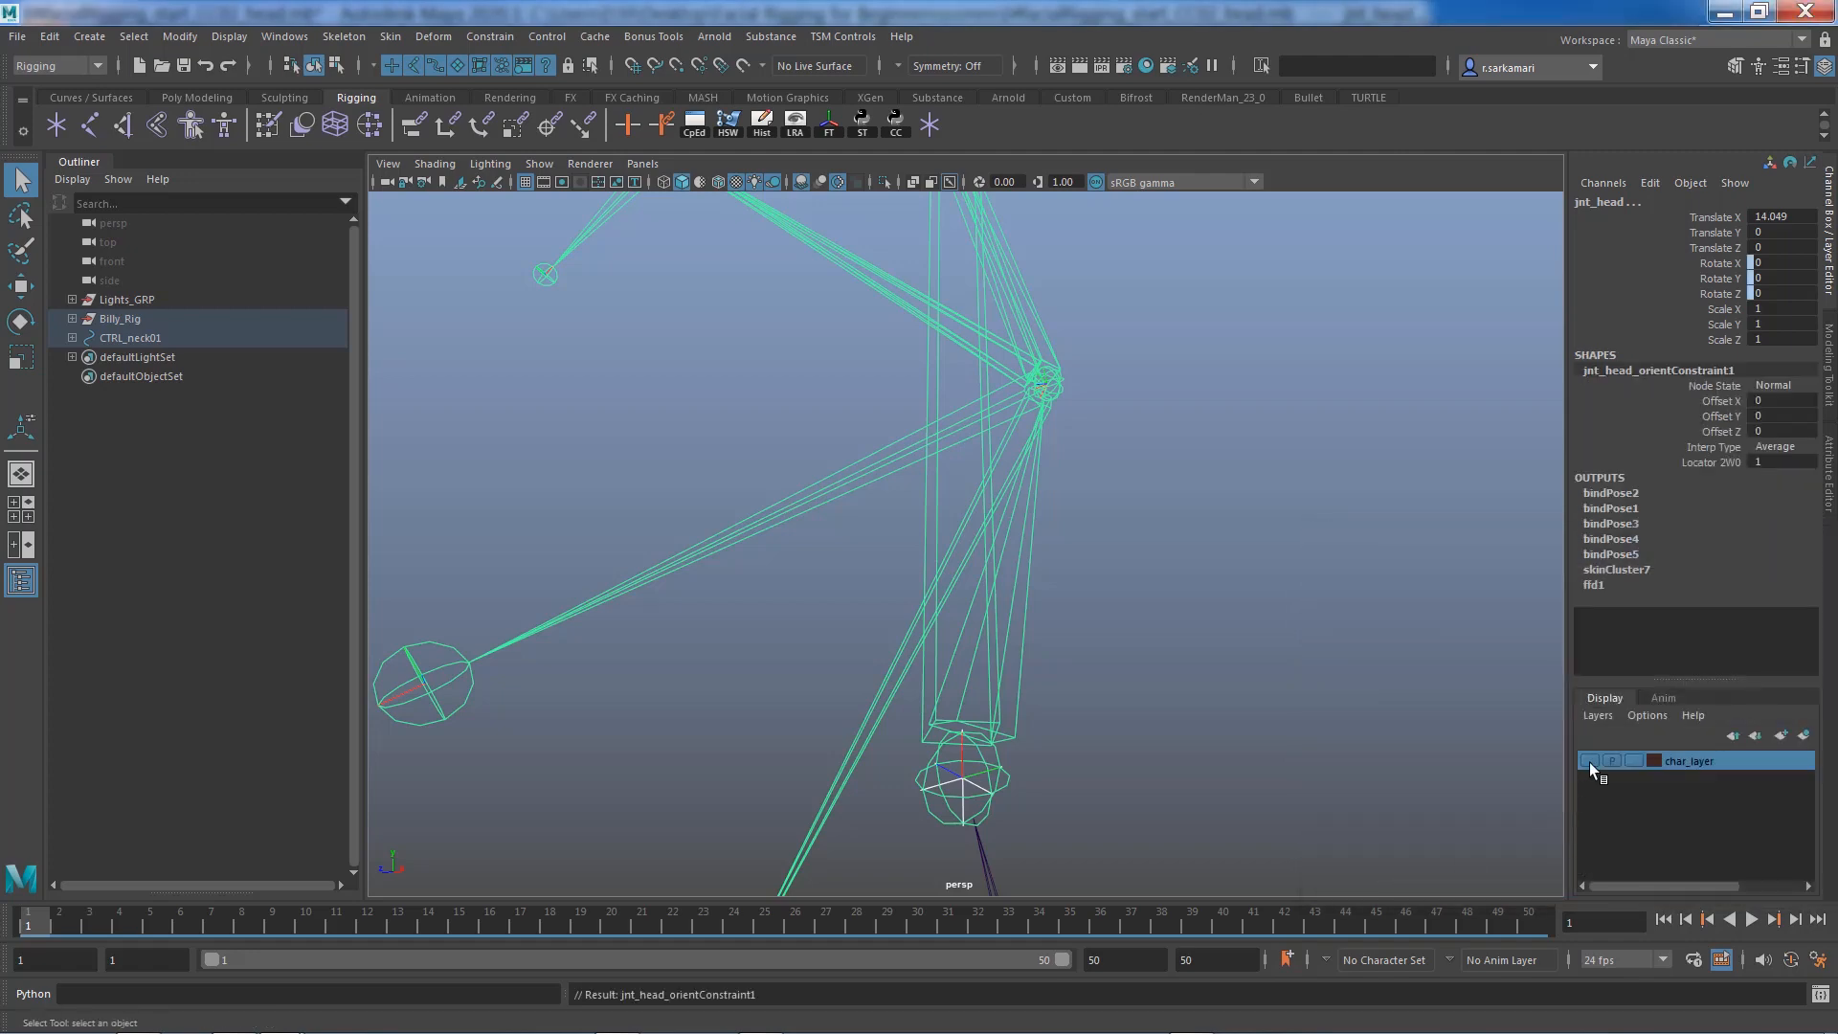
Make the char_layer model visible and frame the whole character
left_click(1589, 762)
key("a")
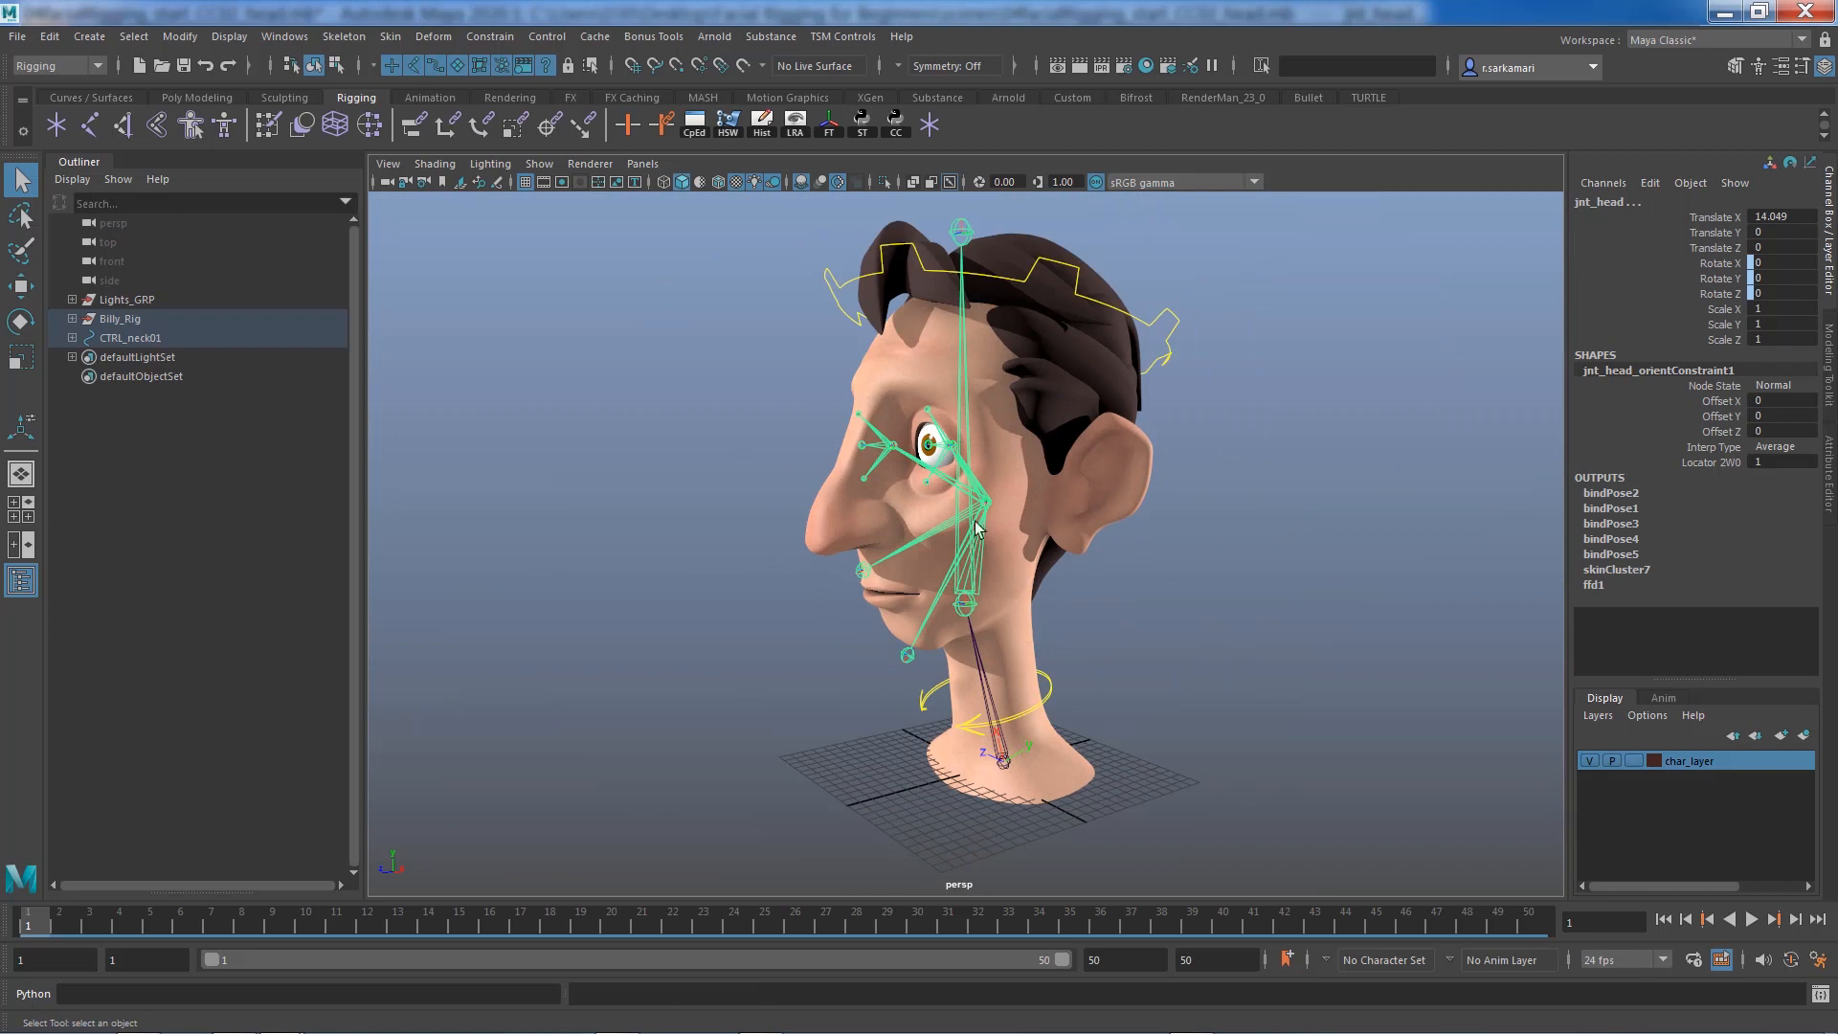
Test the CTRL_head01 control by rotating it, and undo the rotation
left_click(832, 282)
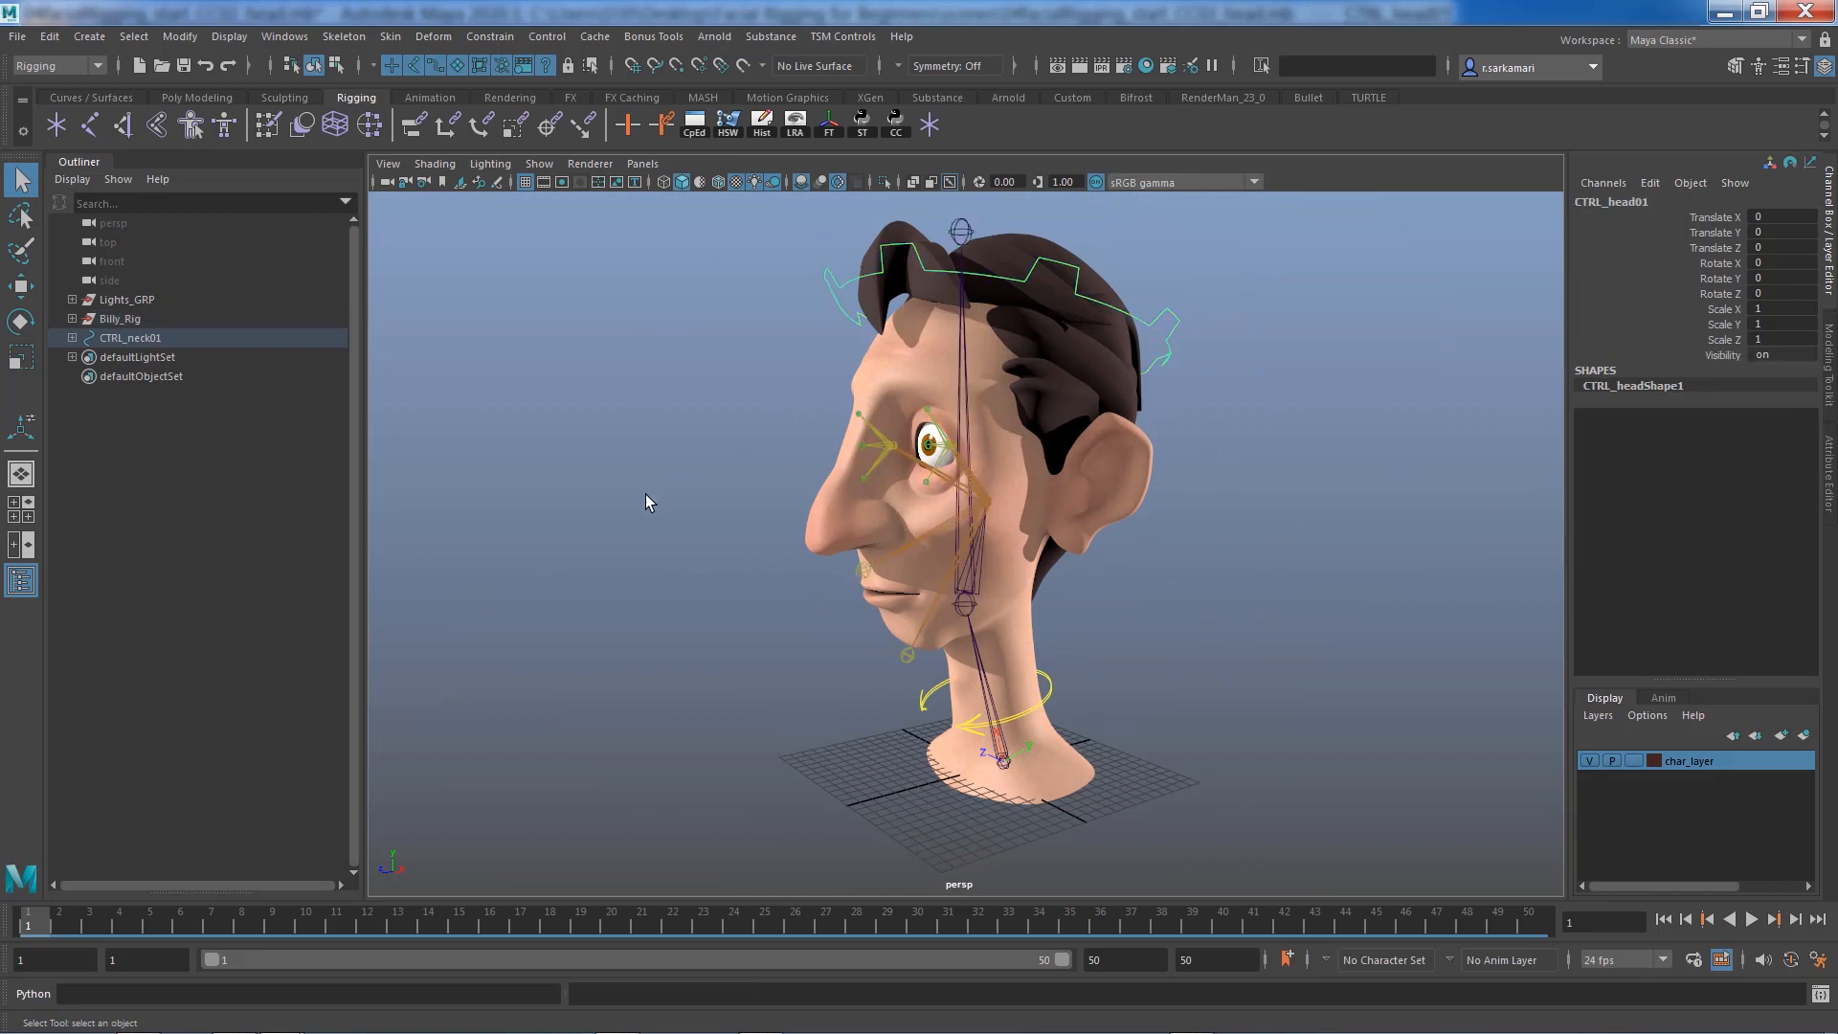
left_click_drag(645, 494, 689, 488, "alt")
key("e")
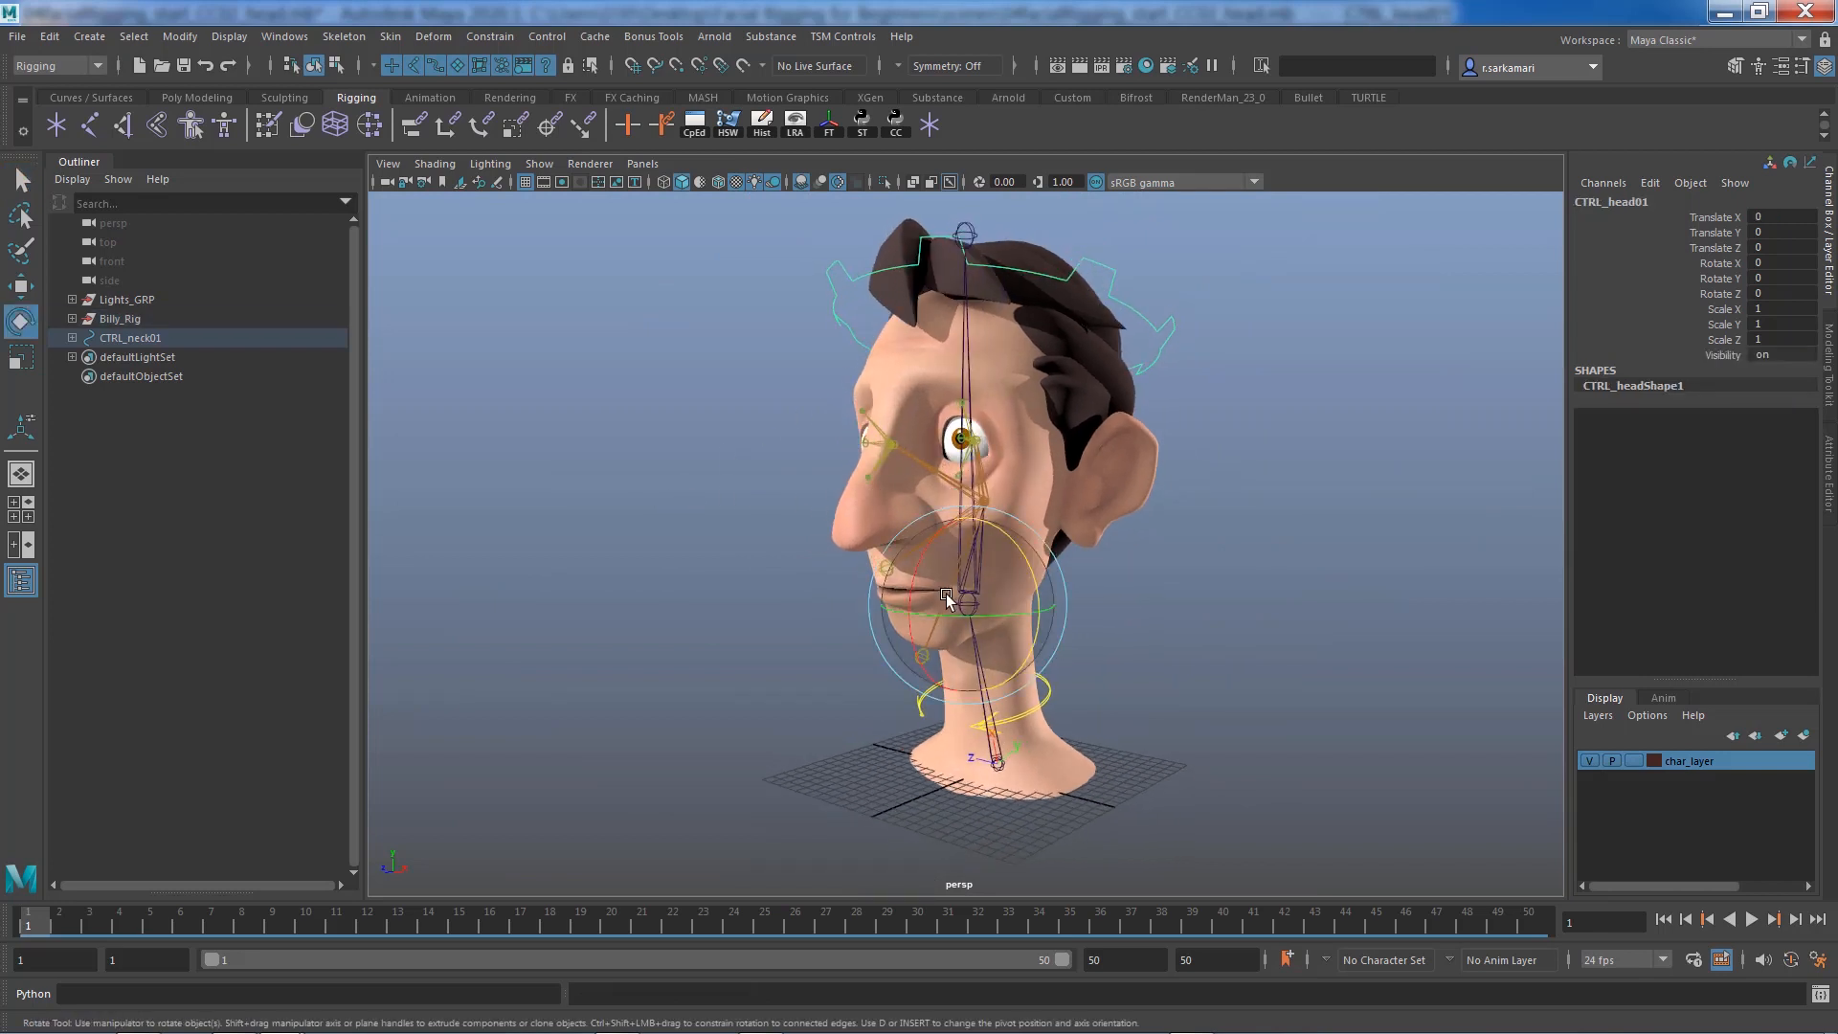
left_click_drag(945, 608, 967, 659)
key("ctrl+z")
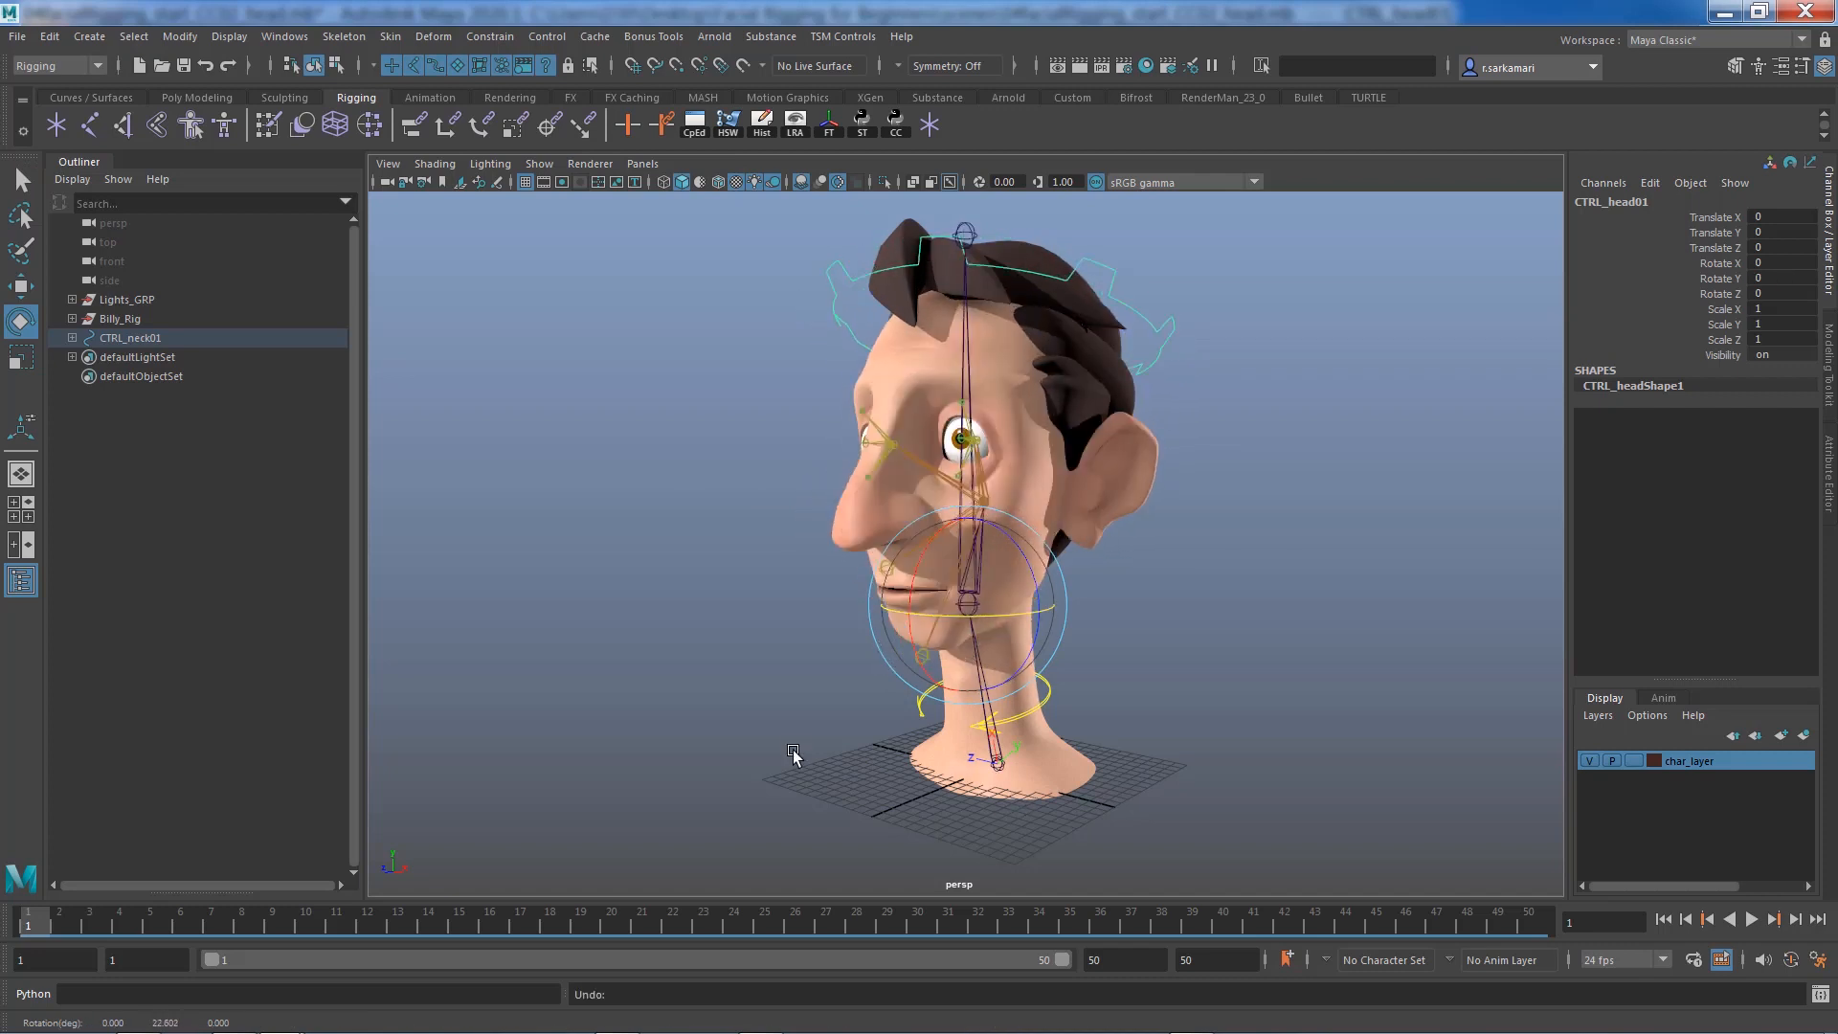
Test the CTRL_neck01 control by moving it, and undo the move
left_click(917, 713)
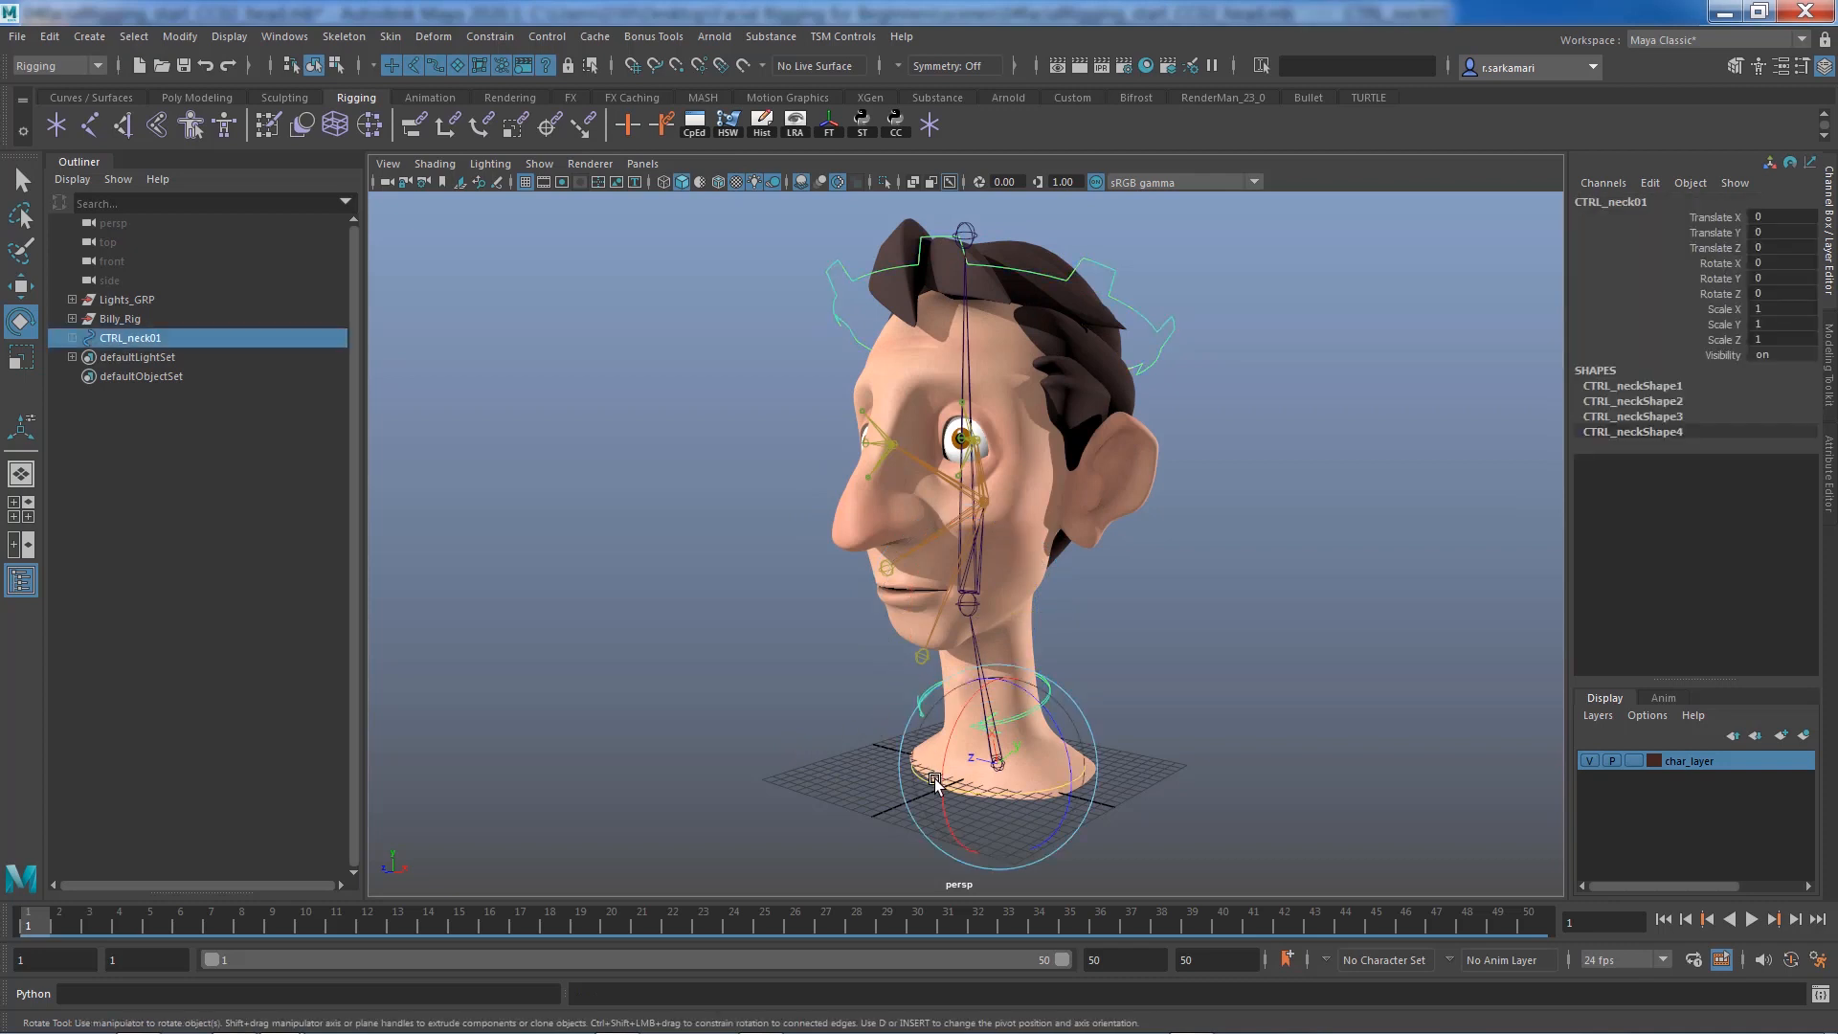
key("w")
left_click_drag(1082, 792, 1107, 819)
key("ctrl+z")
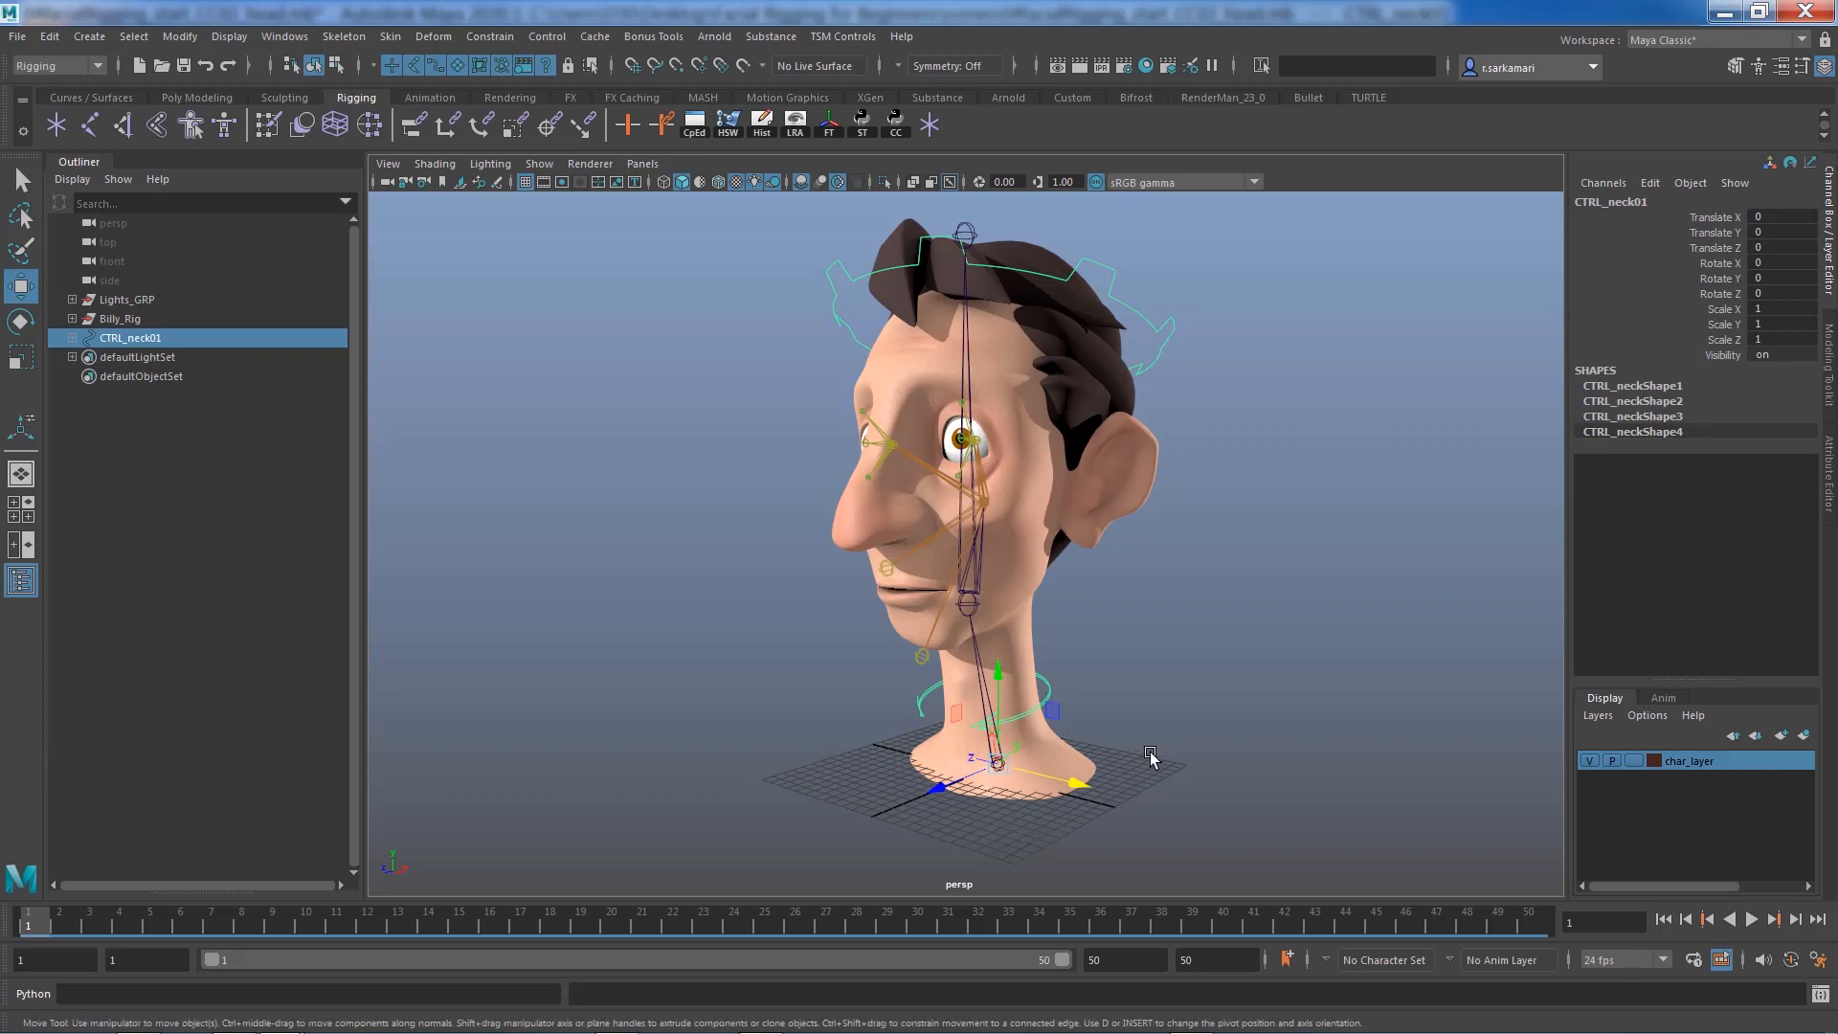
Lock and hide the Scale X, Y, Z and Visibility channels of CTRL_neck01
left_click_drag(1737, 314, 1729, 356)
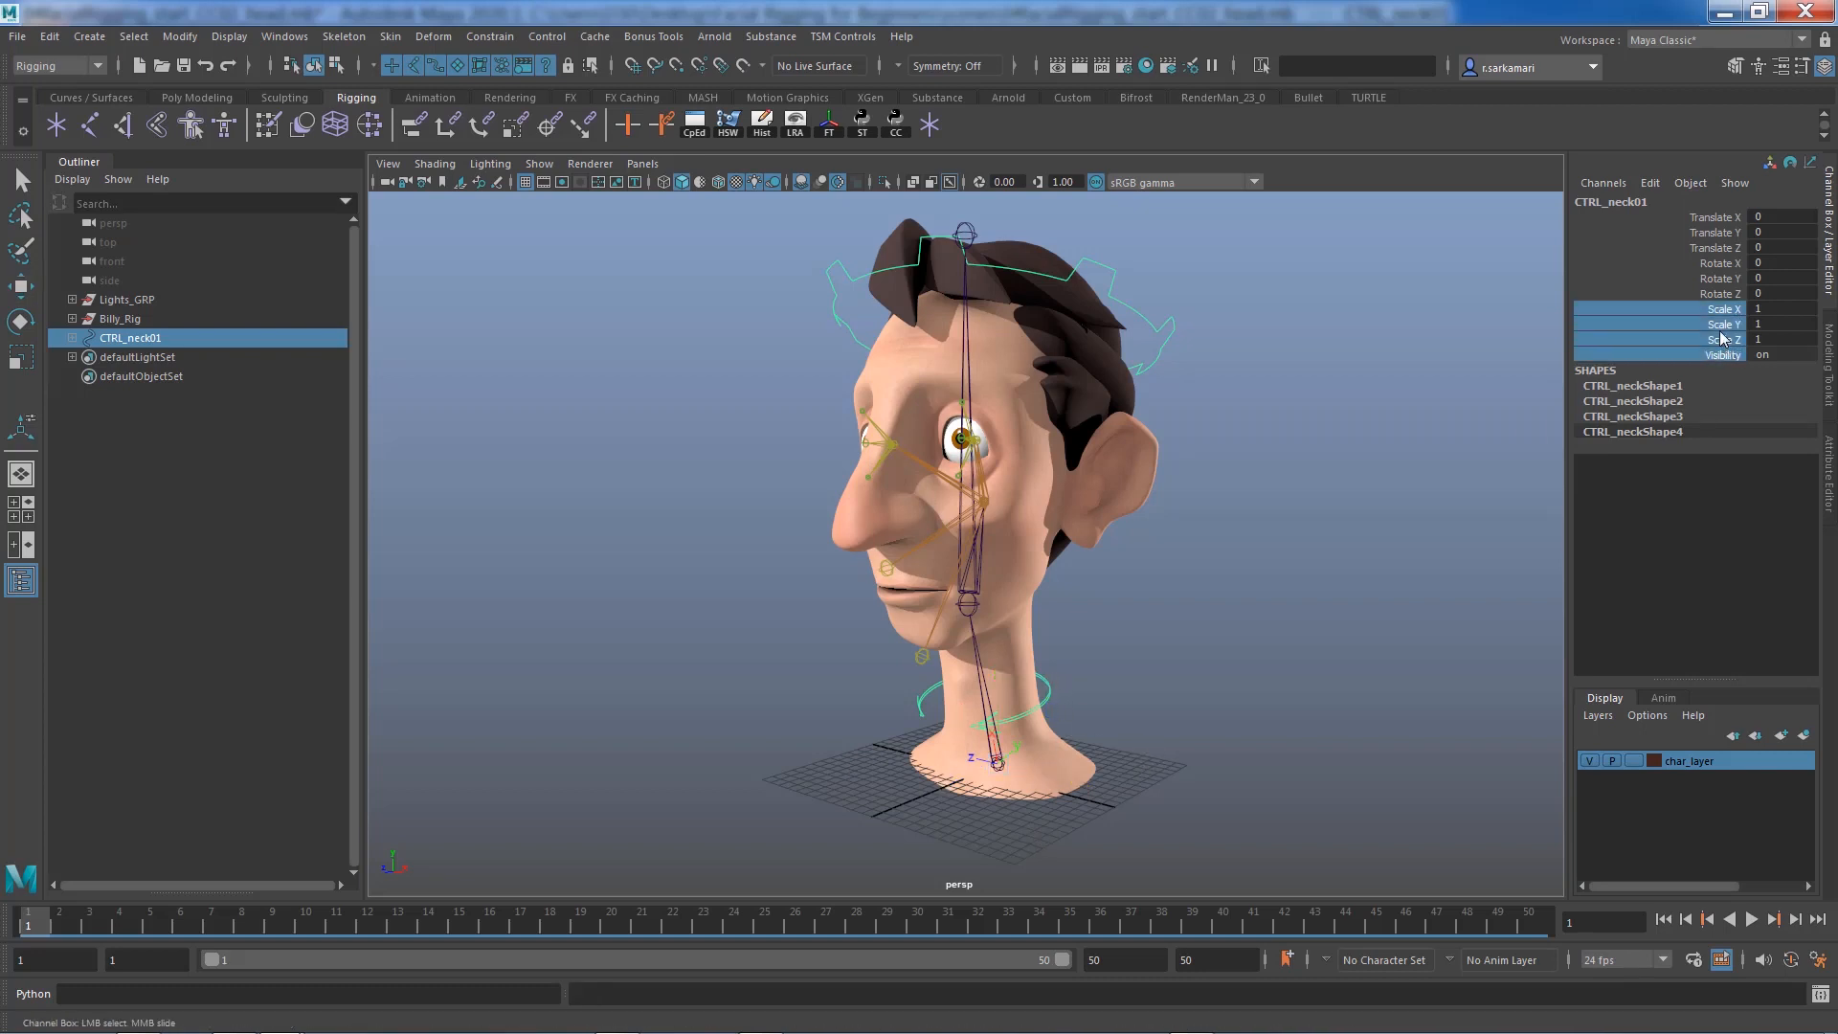
right_click(1722, 339)
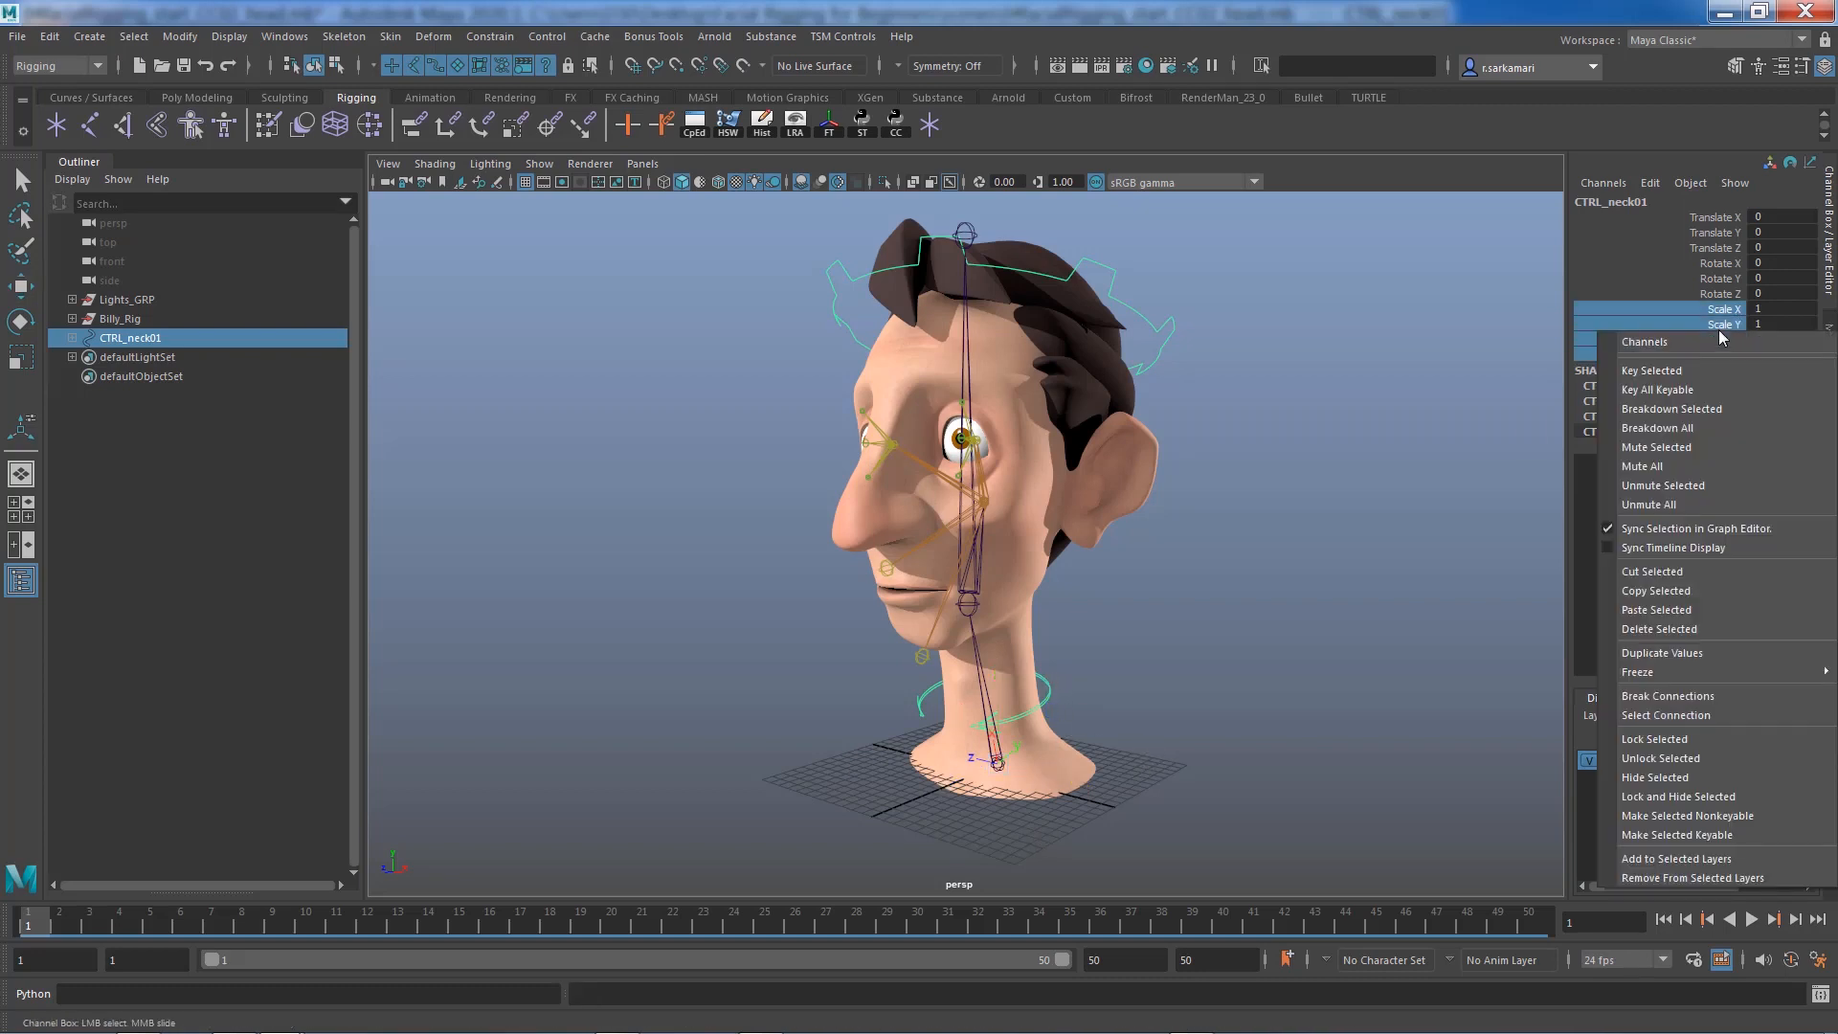
left_click(1688, 797)
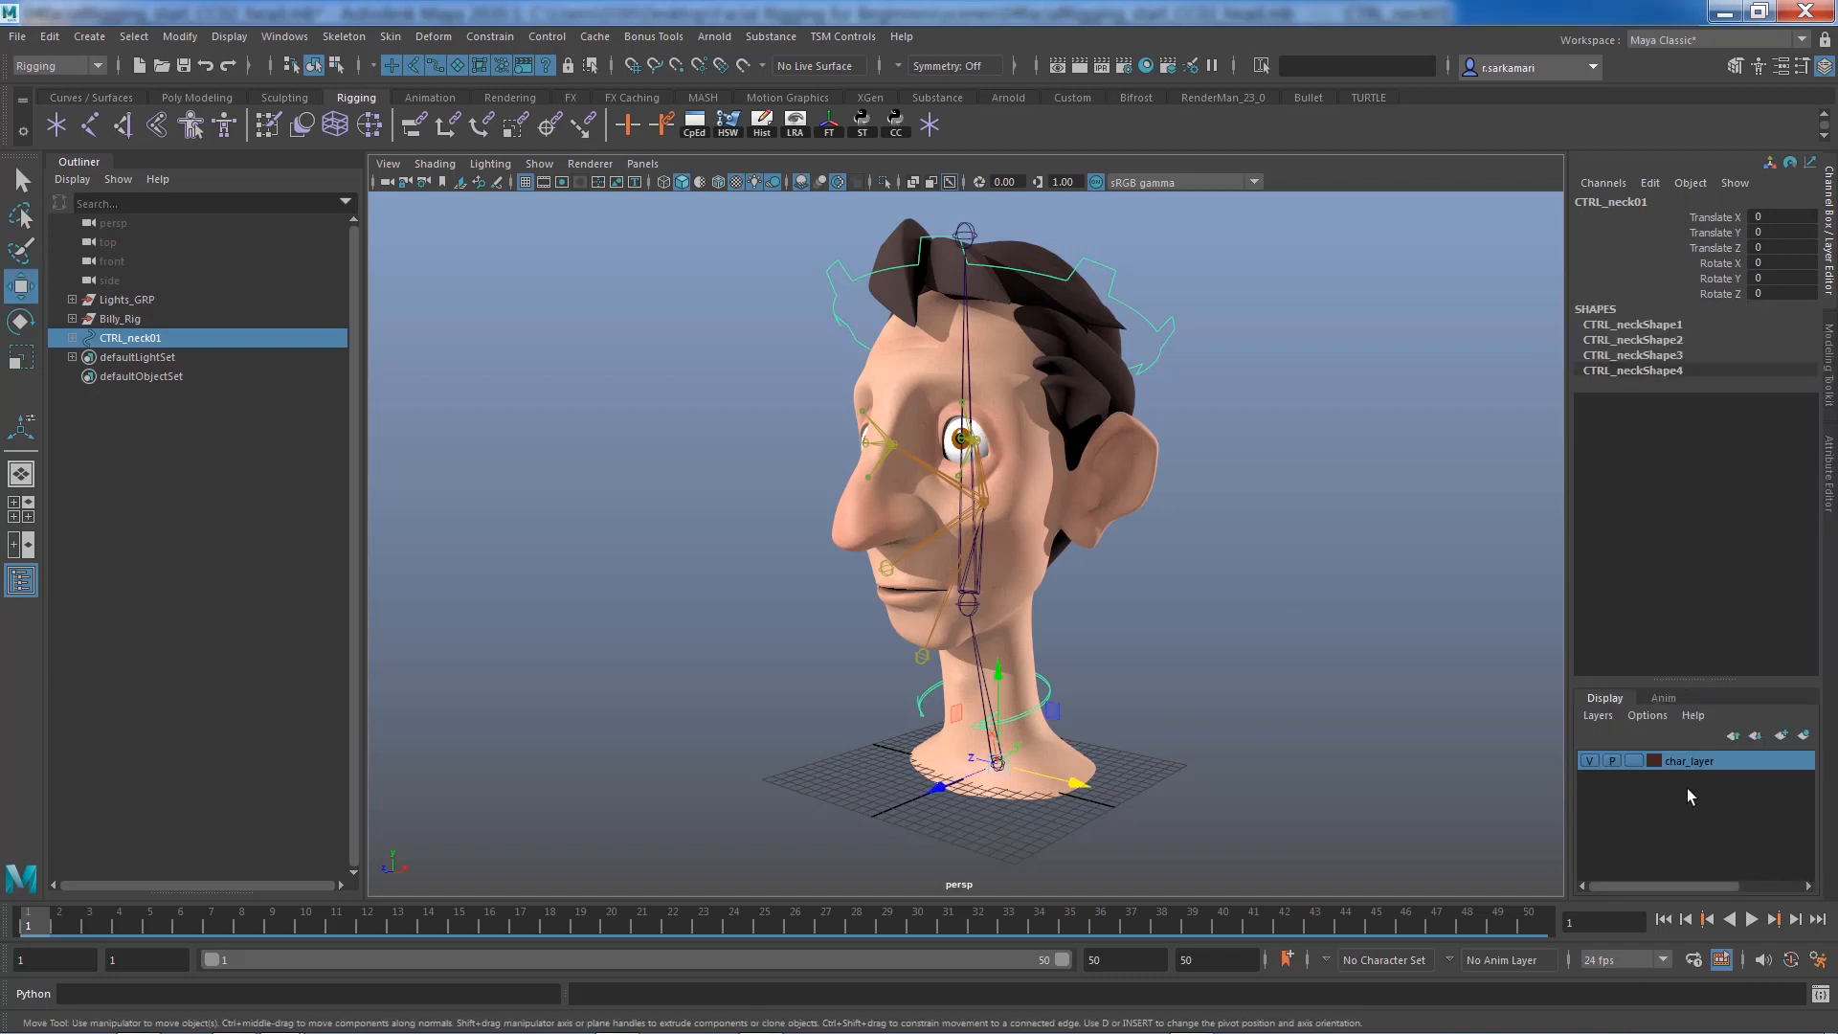
Lock and hide all Translate, Scale and Visibility channels of CTRL_head01, leaving only its Rotate channels
left_click(1162, 356)
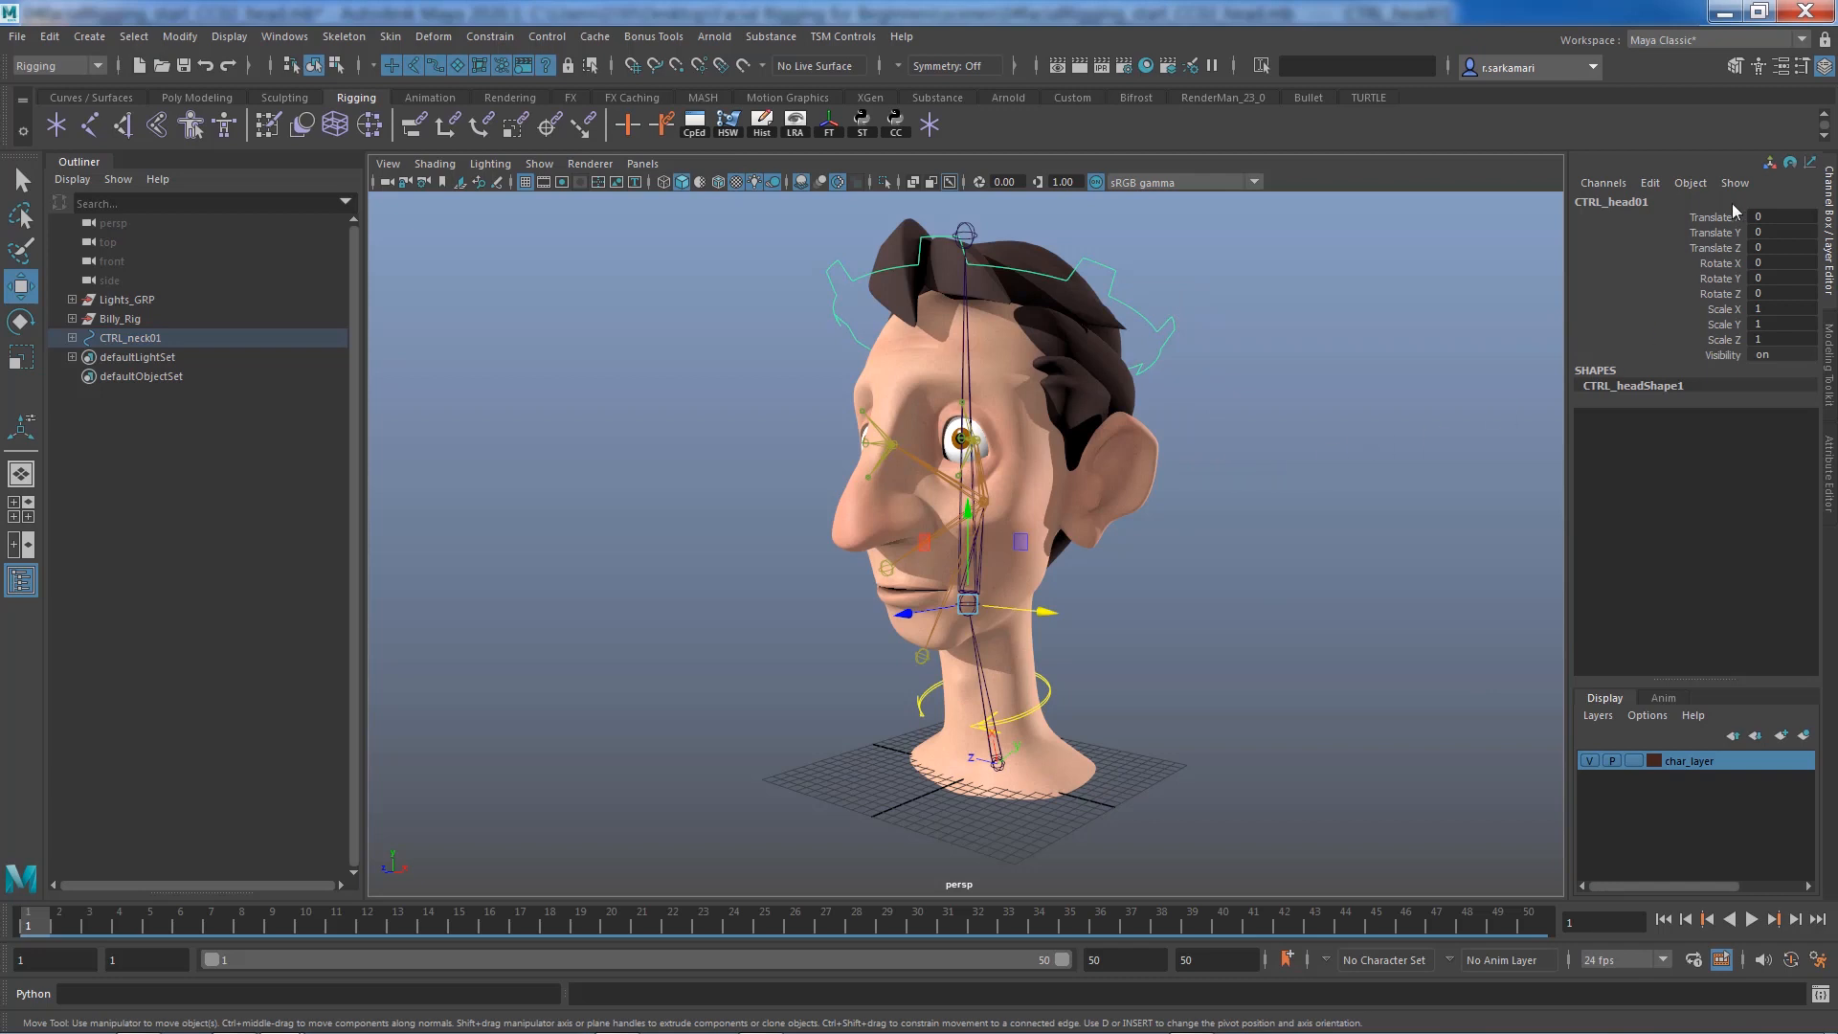
left_click_drag(1723, 217, 1723, 346)
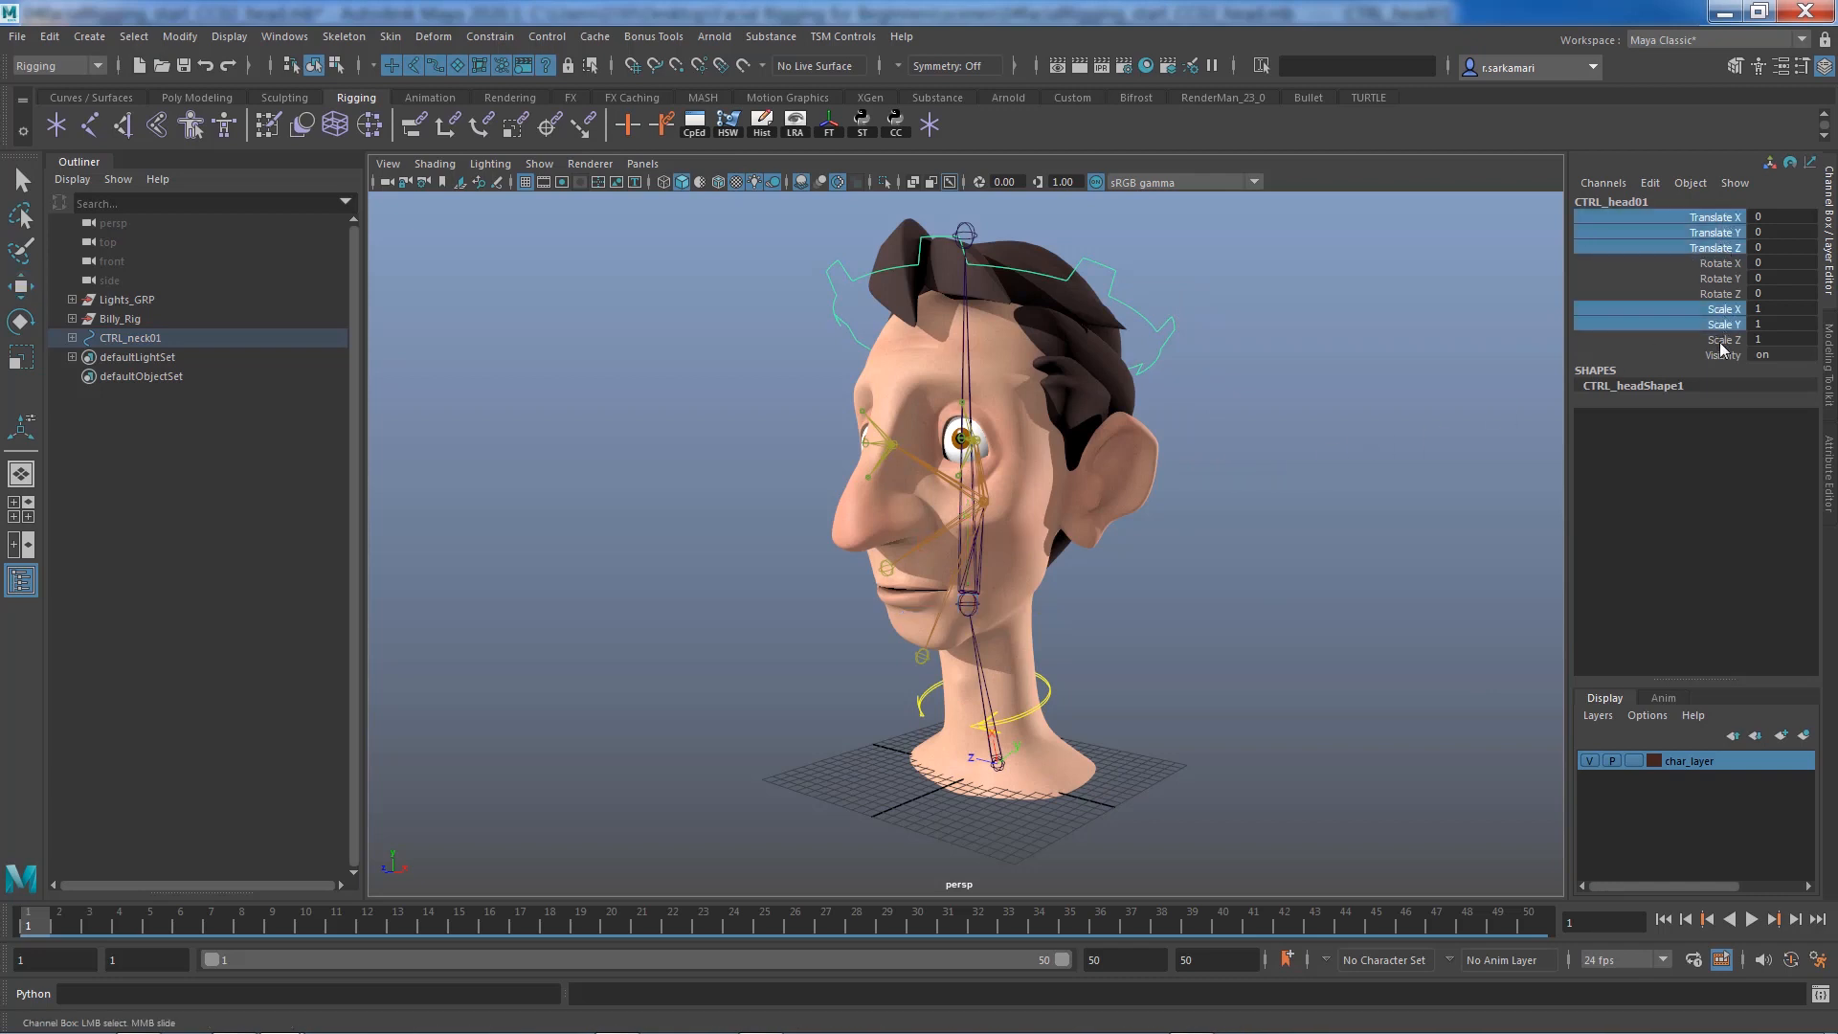
right_click(1721, 354)
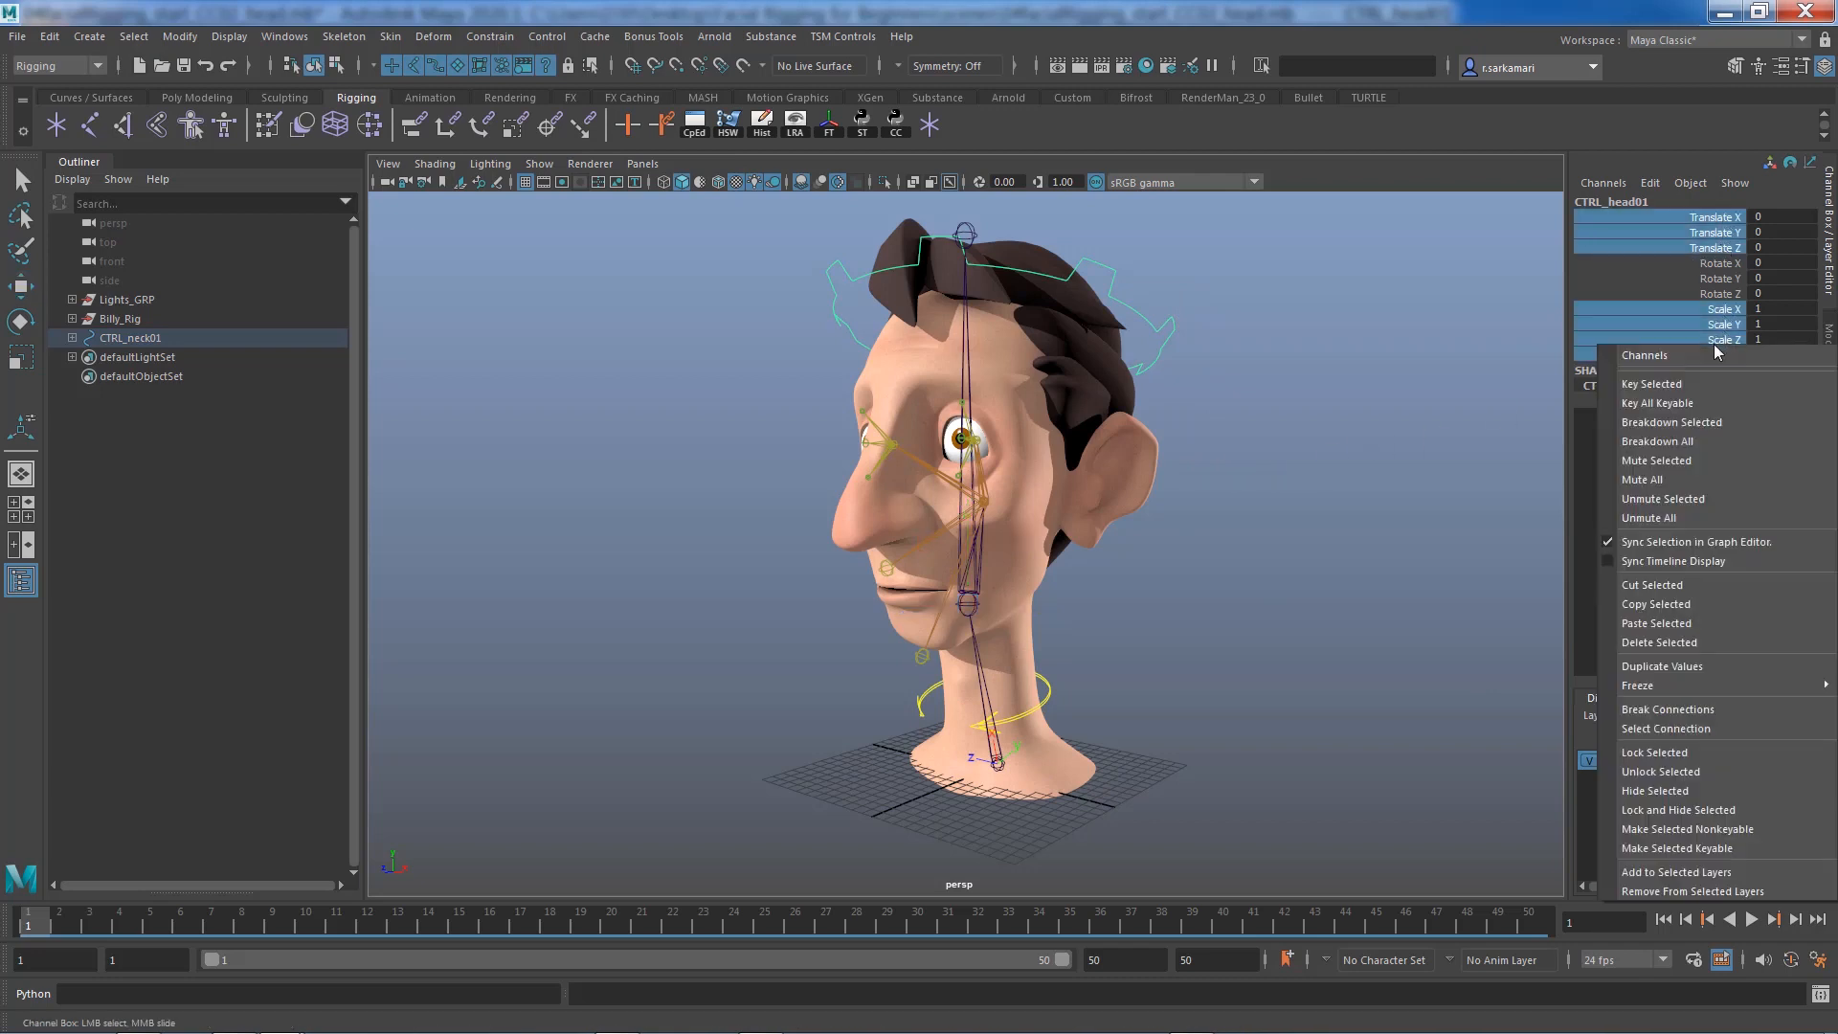
left_click(1665, 812)
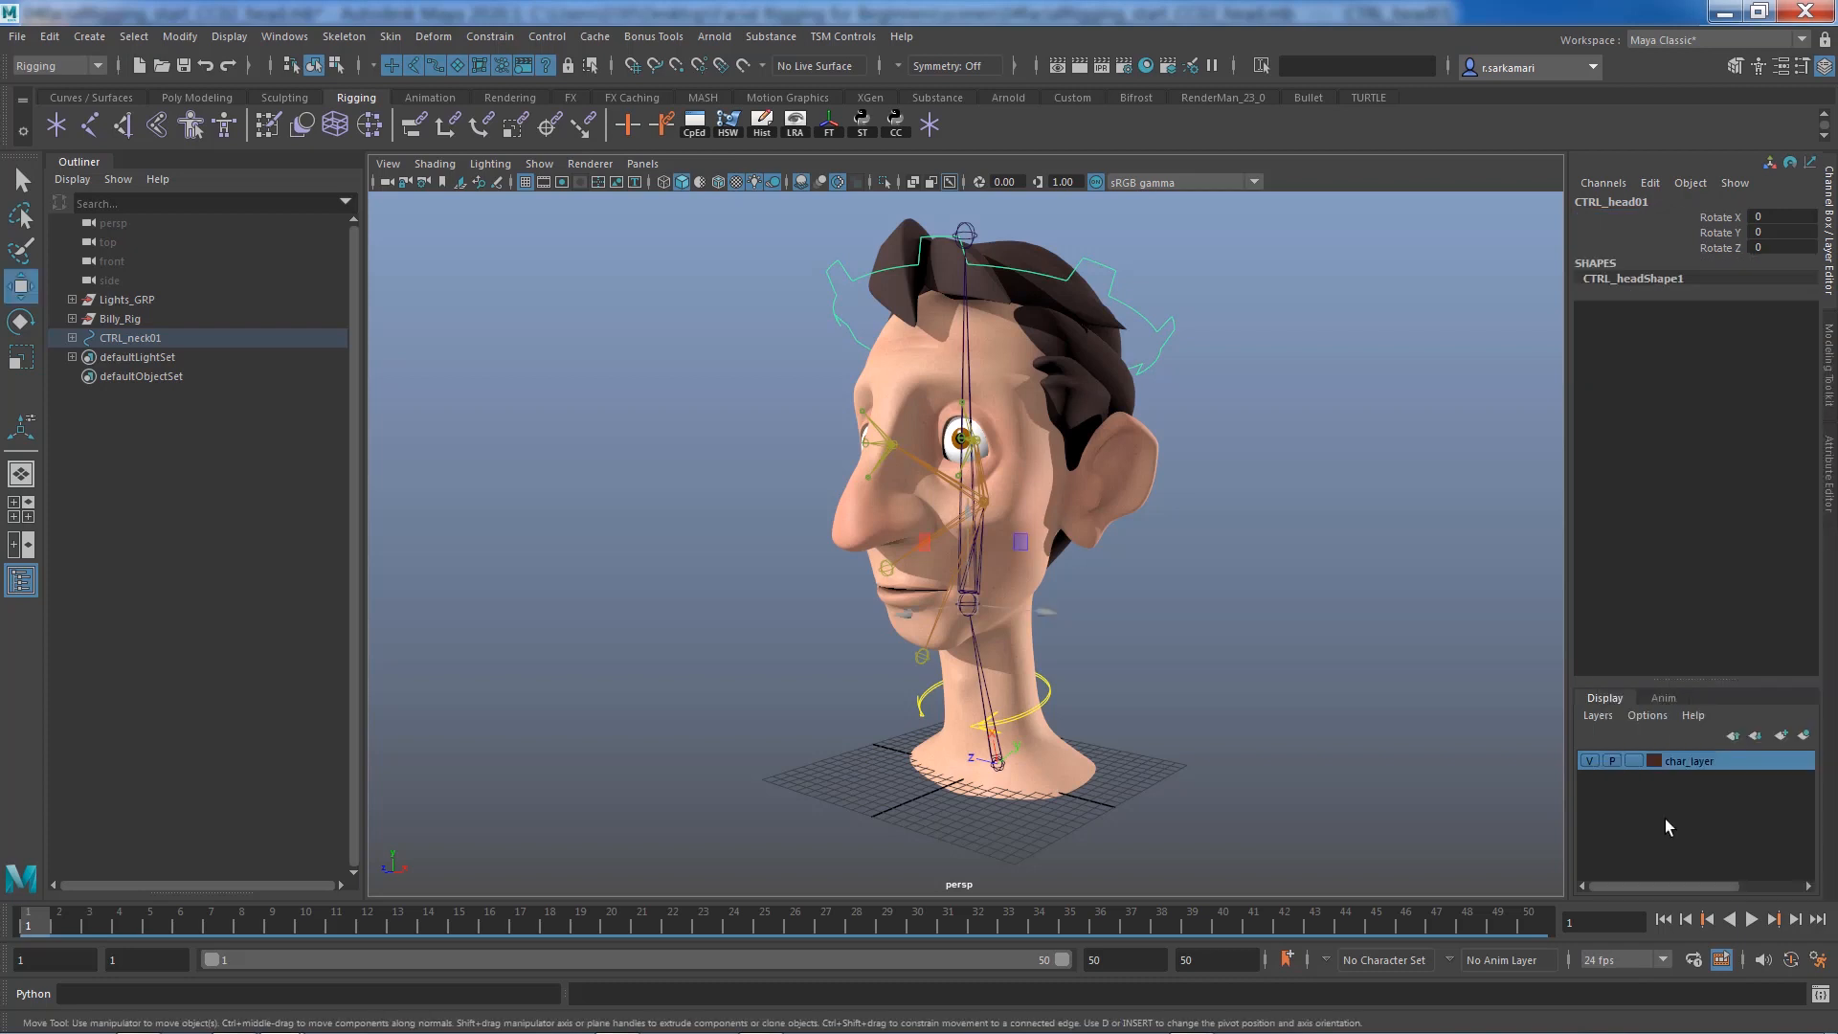
Group CTRL_neck01 and rename the new group Controls01
left_click(133, 338)
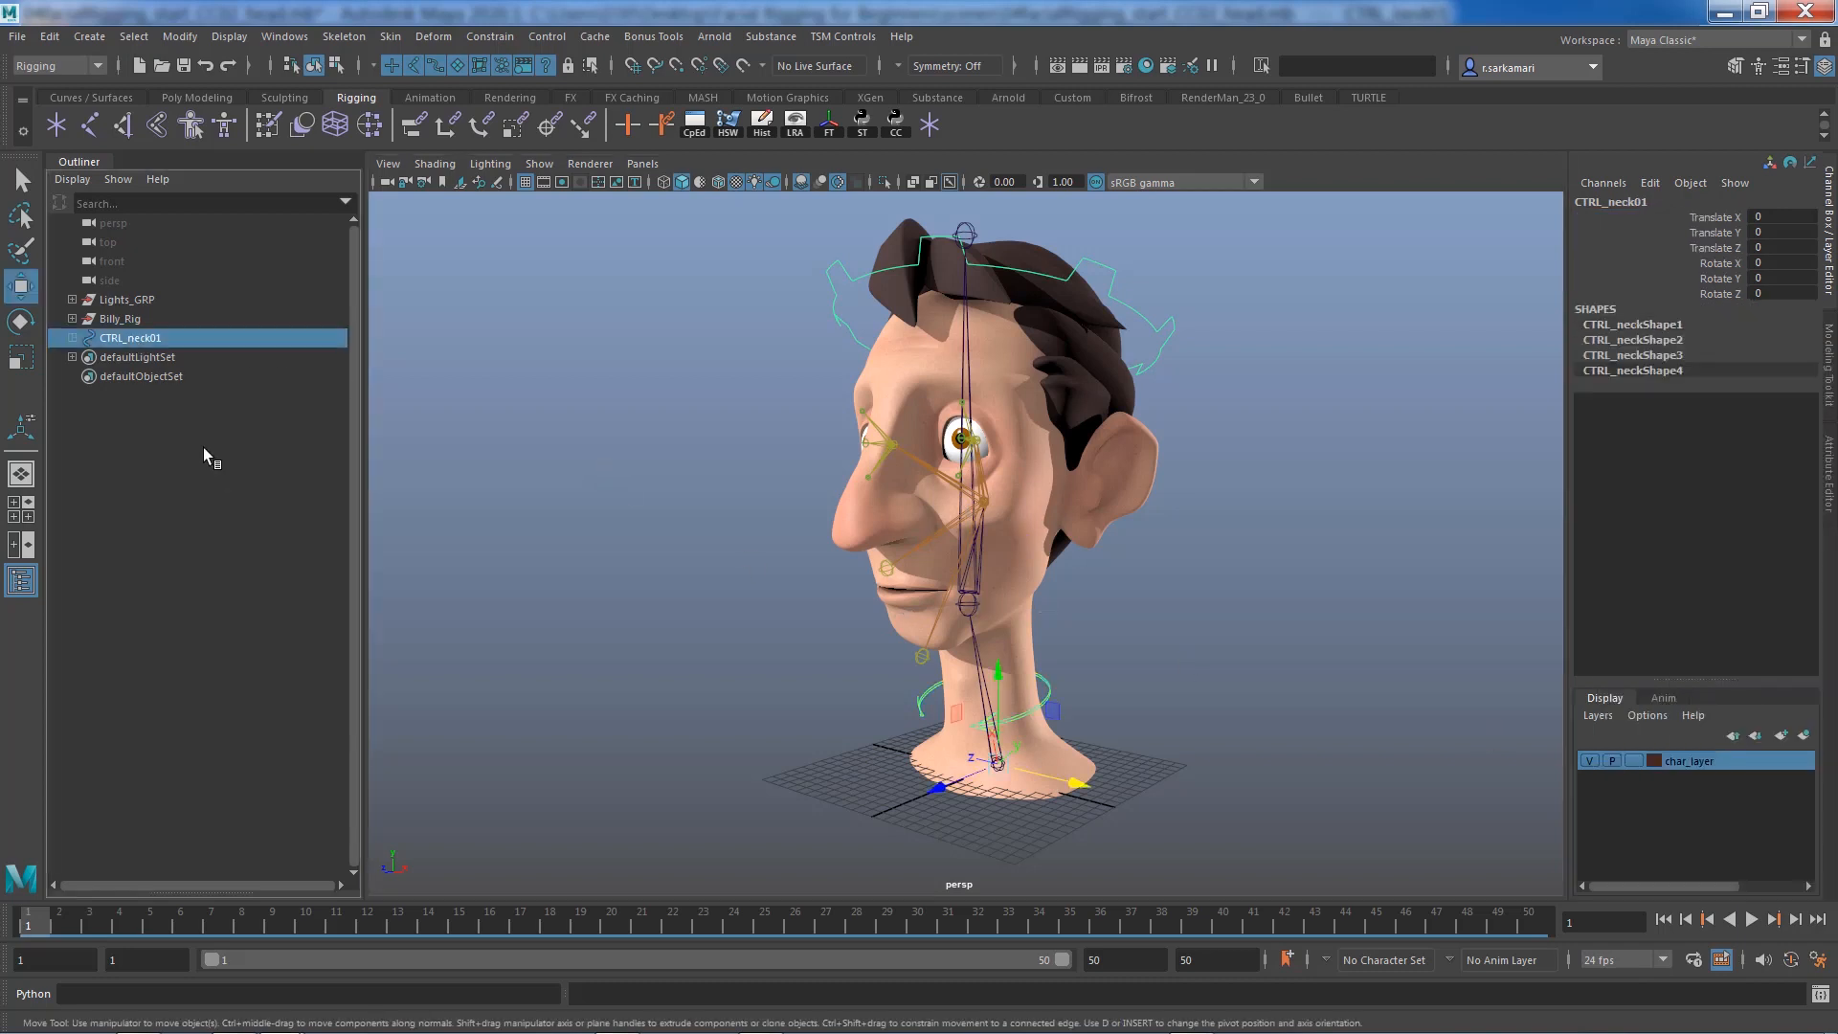
key("ctrl+g")
double_click(139, 339)
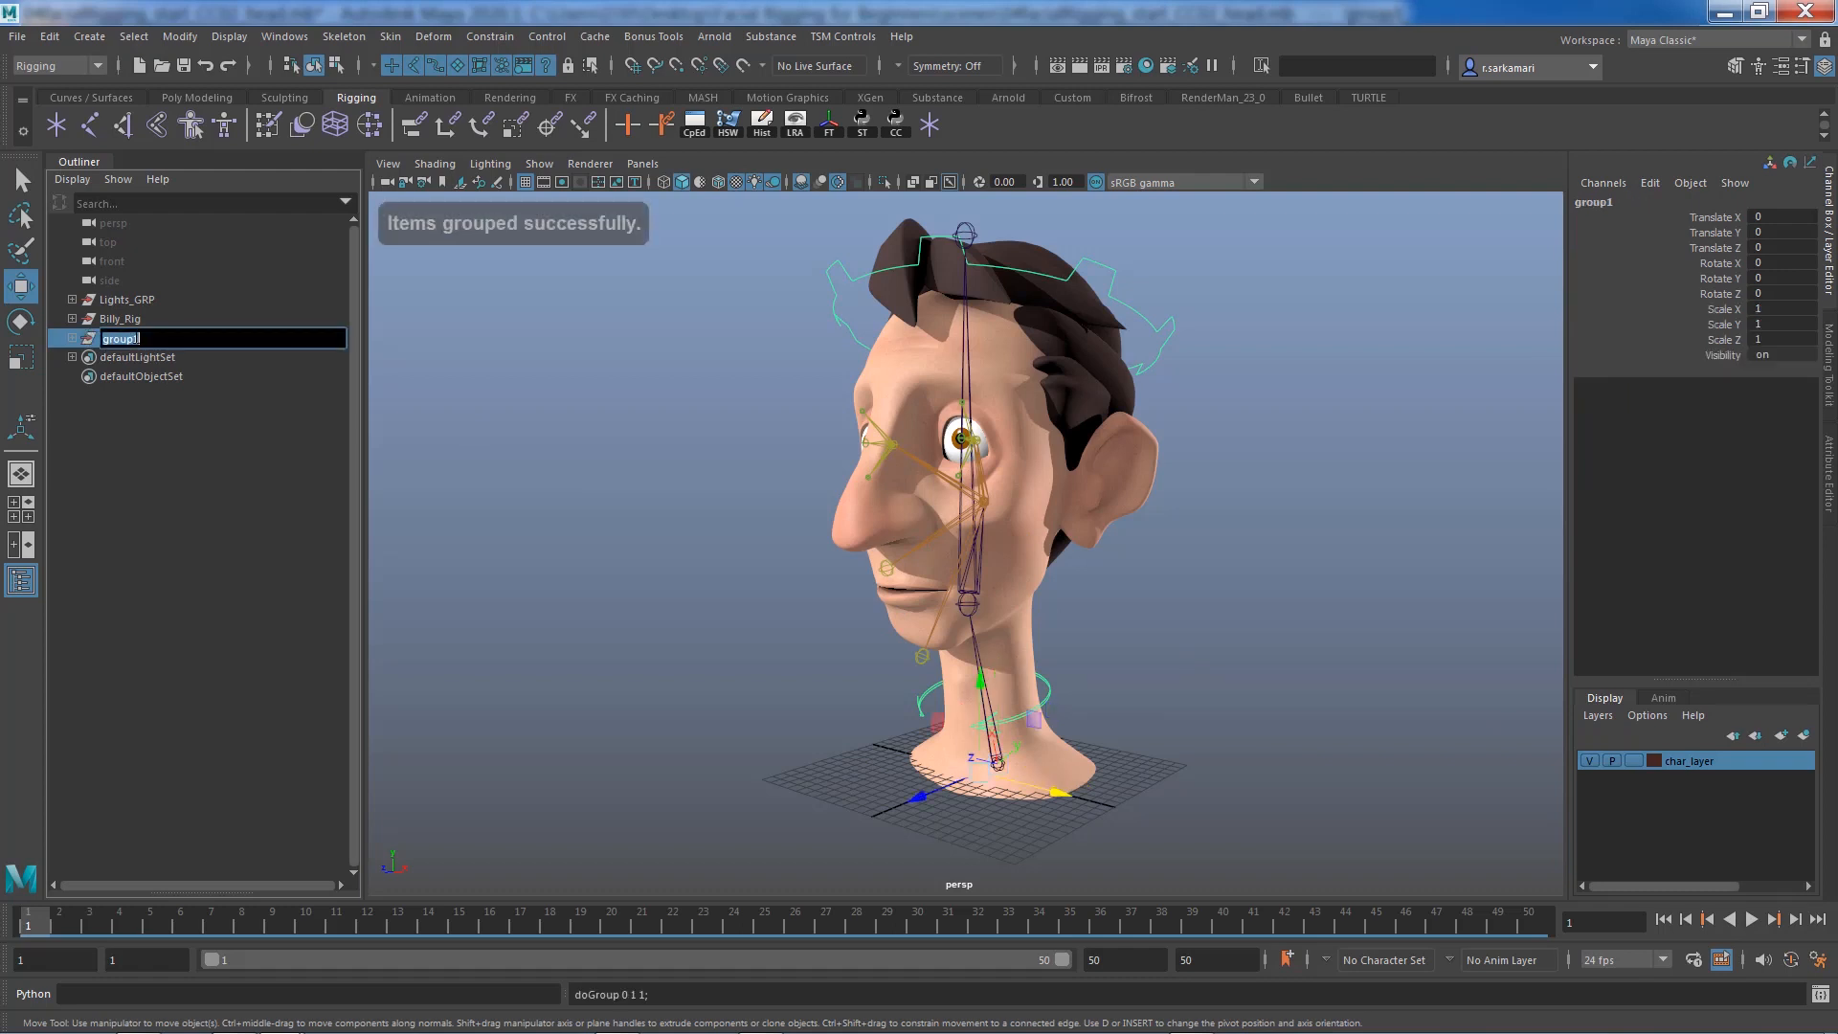
type("Control")
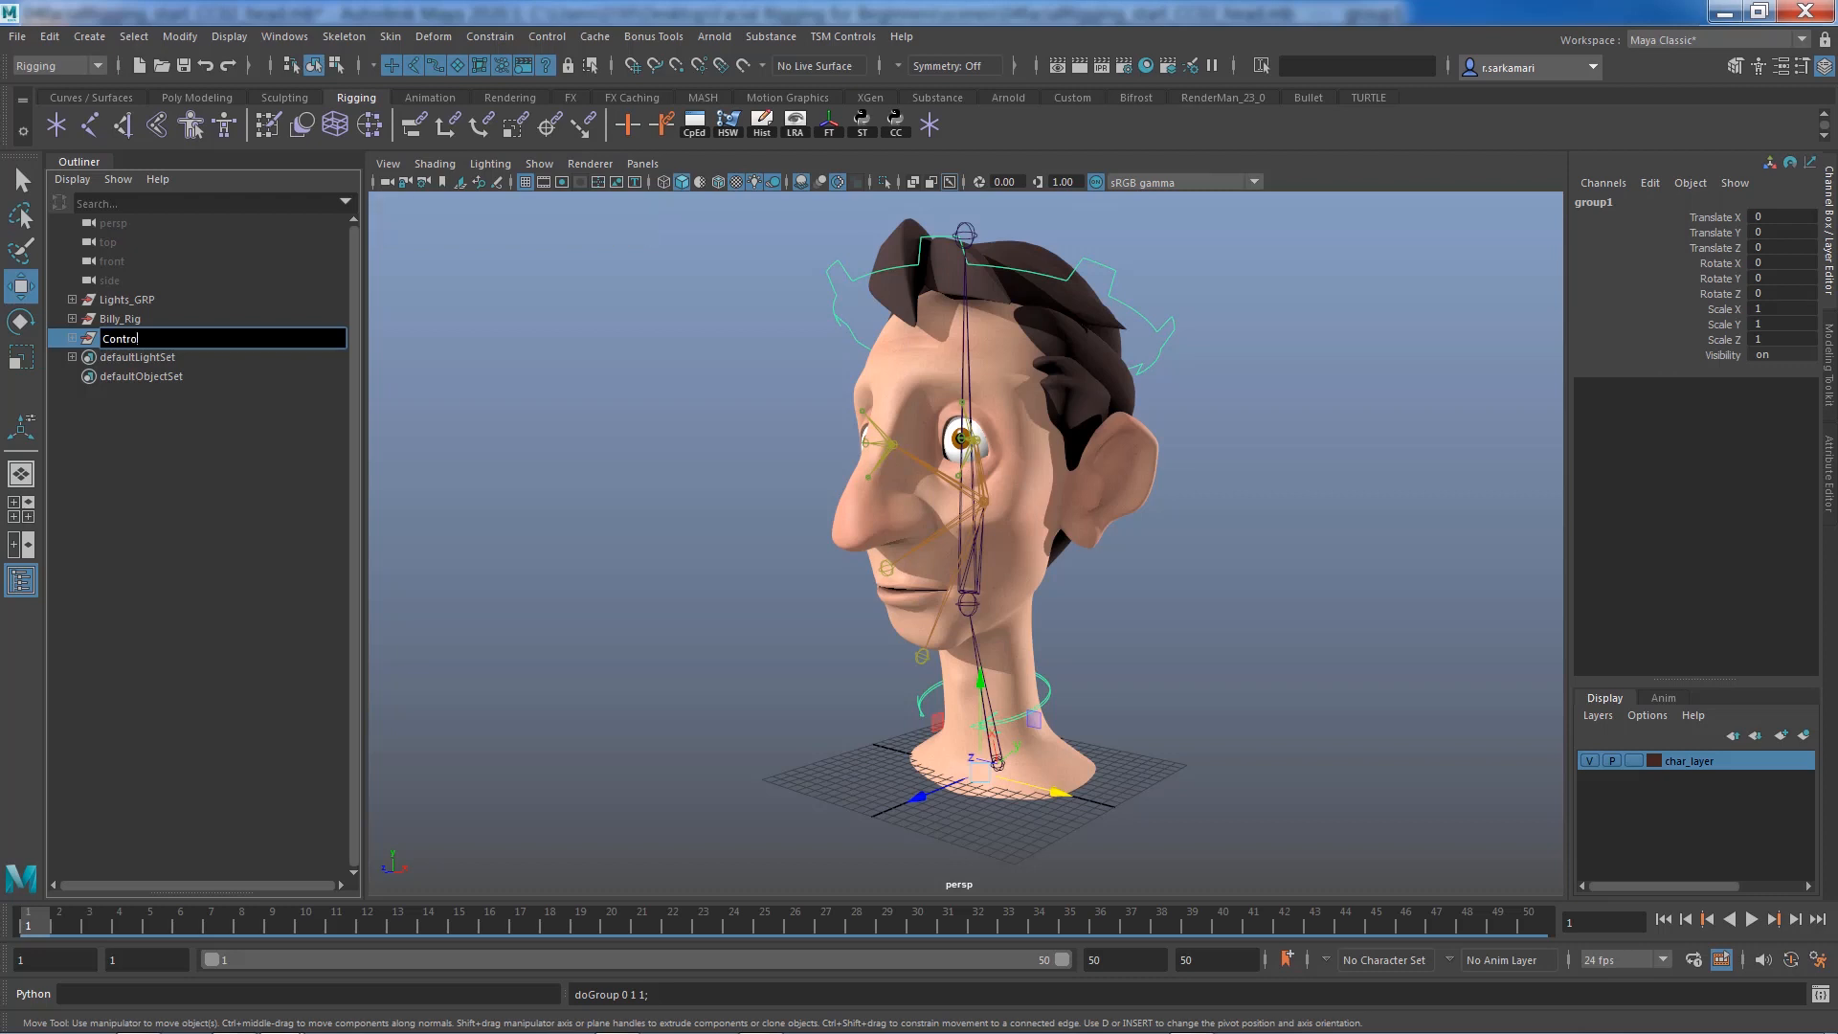
type("s01")
key("Return")
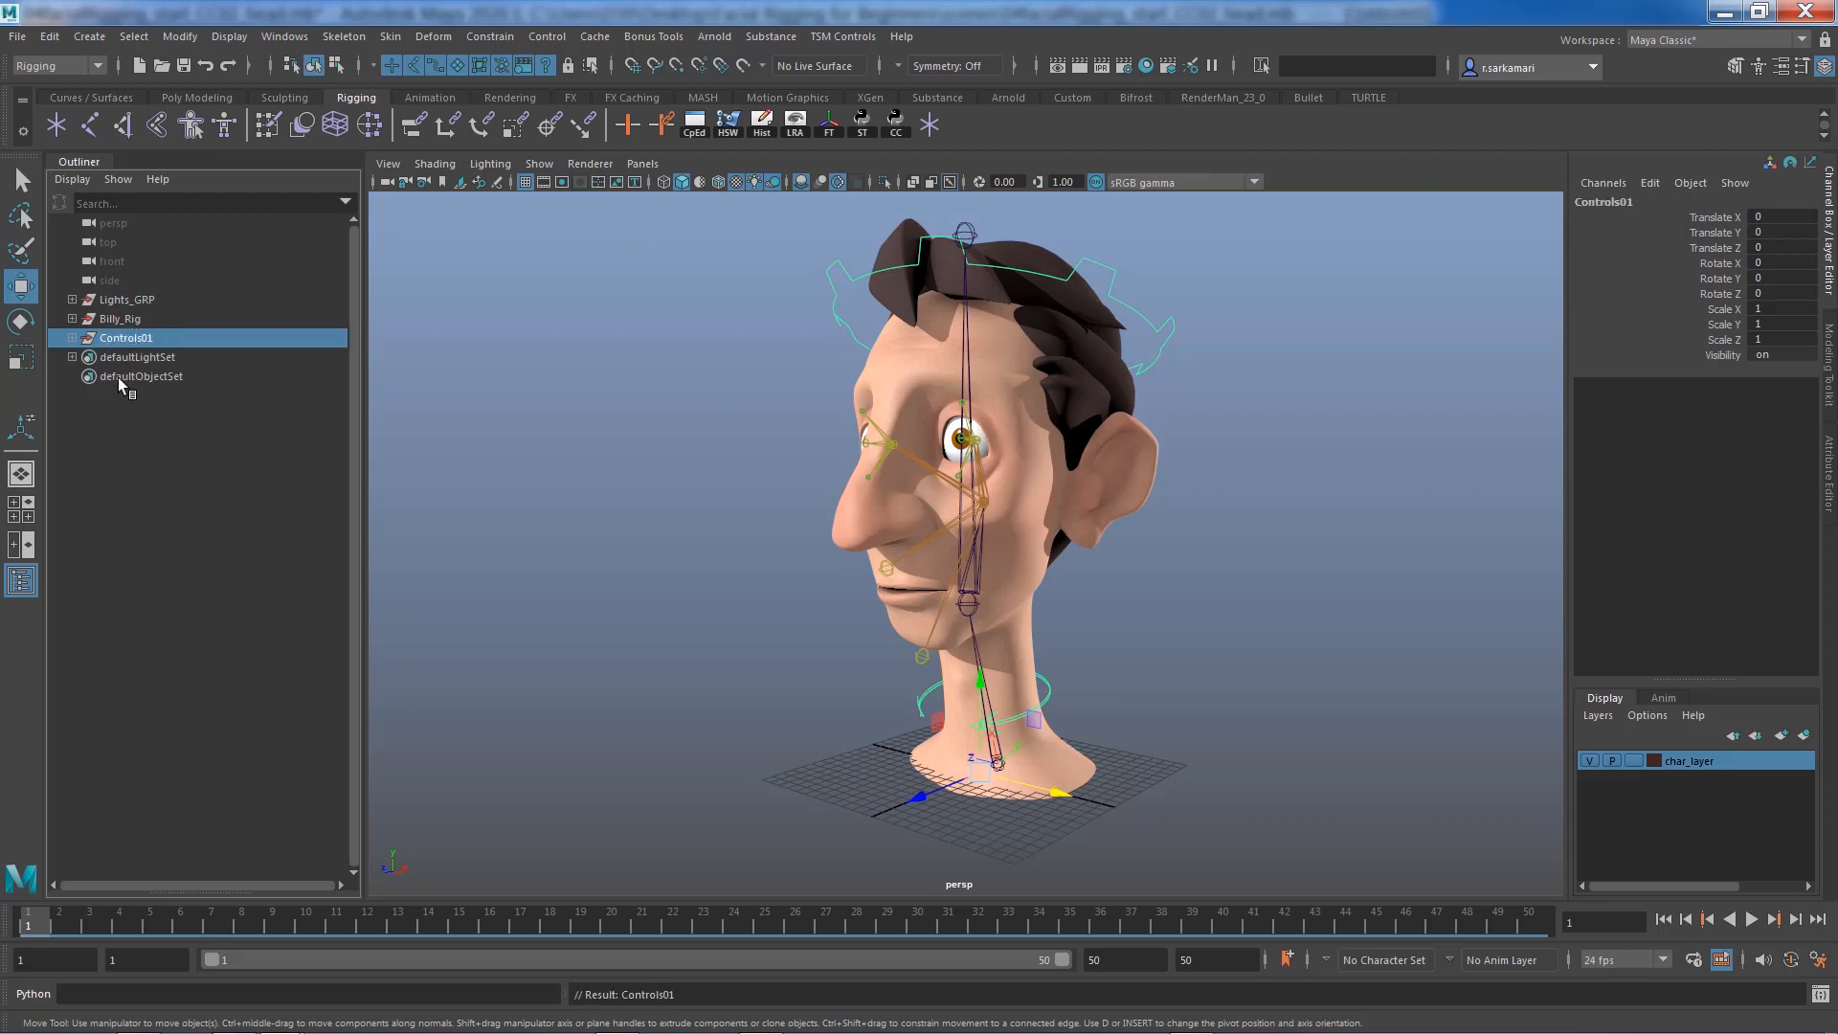
Parent the Controls01 group under global01 in the Billy_Rig hierarchy, alongside skeleton01
left_click(72, 321)
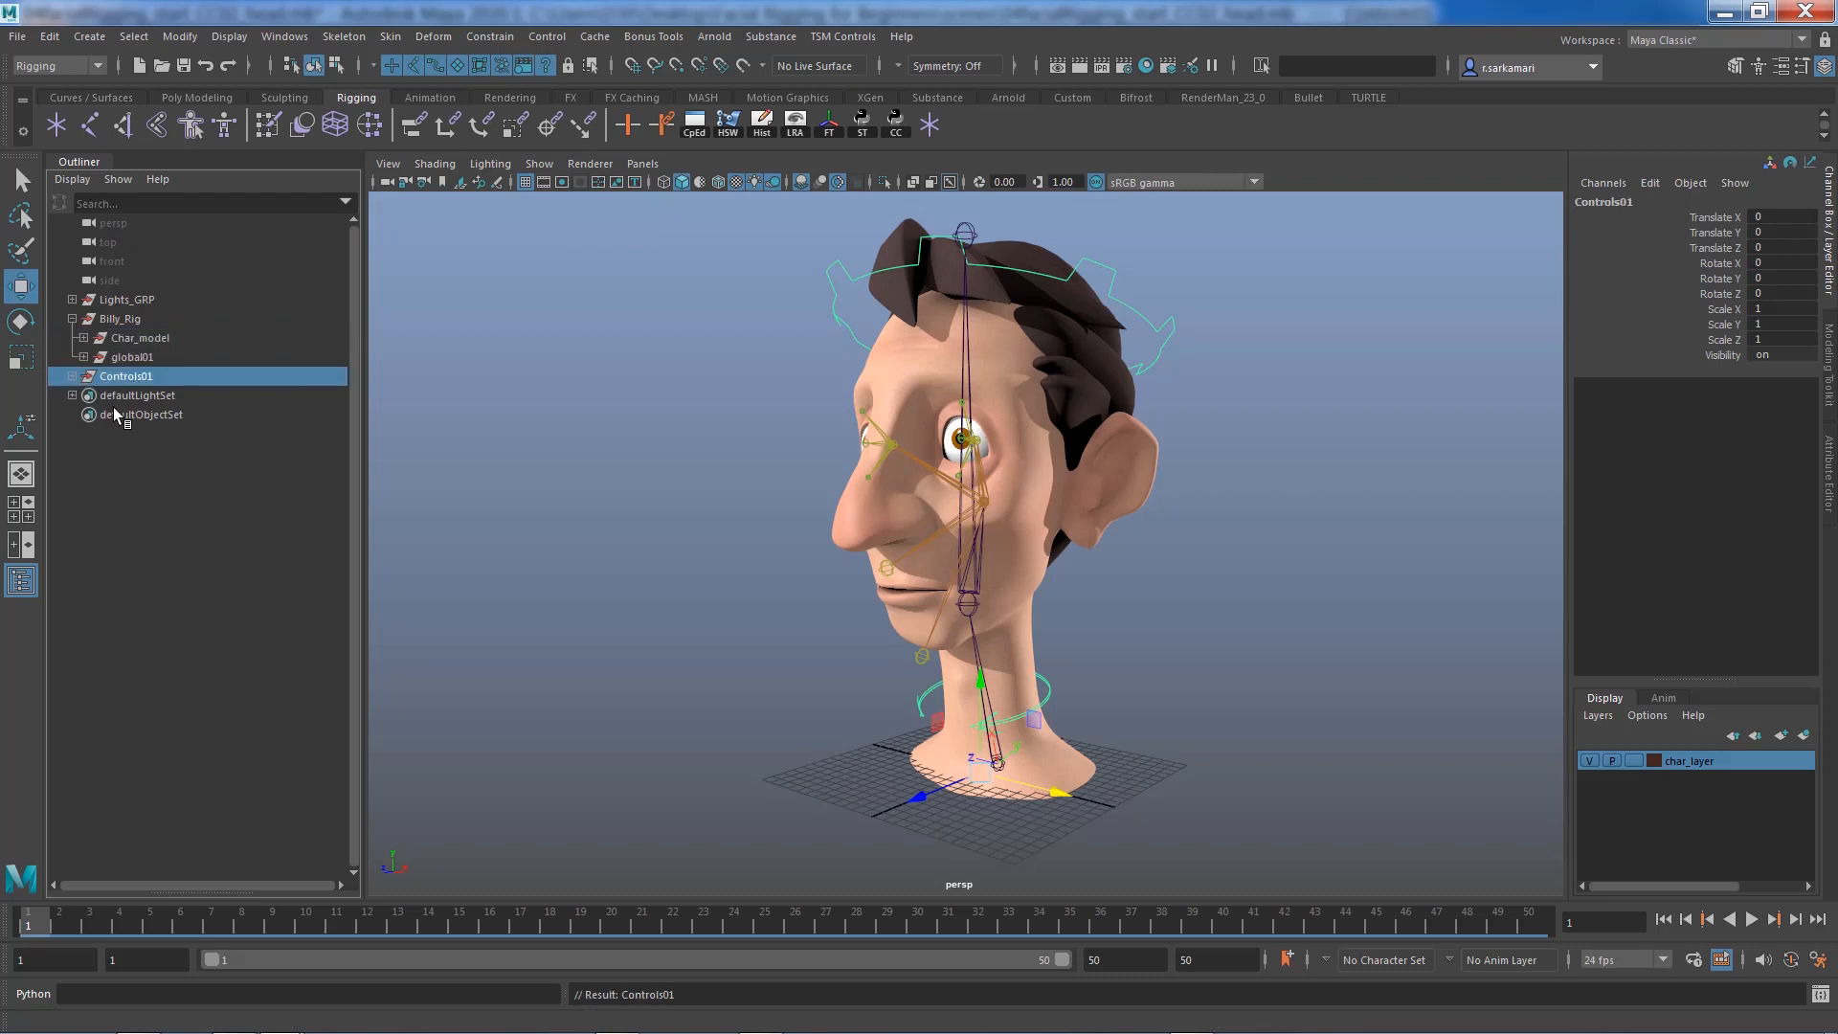
left_click_drag(122, 383, 132, 357)
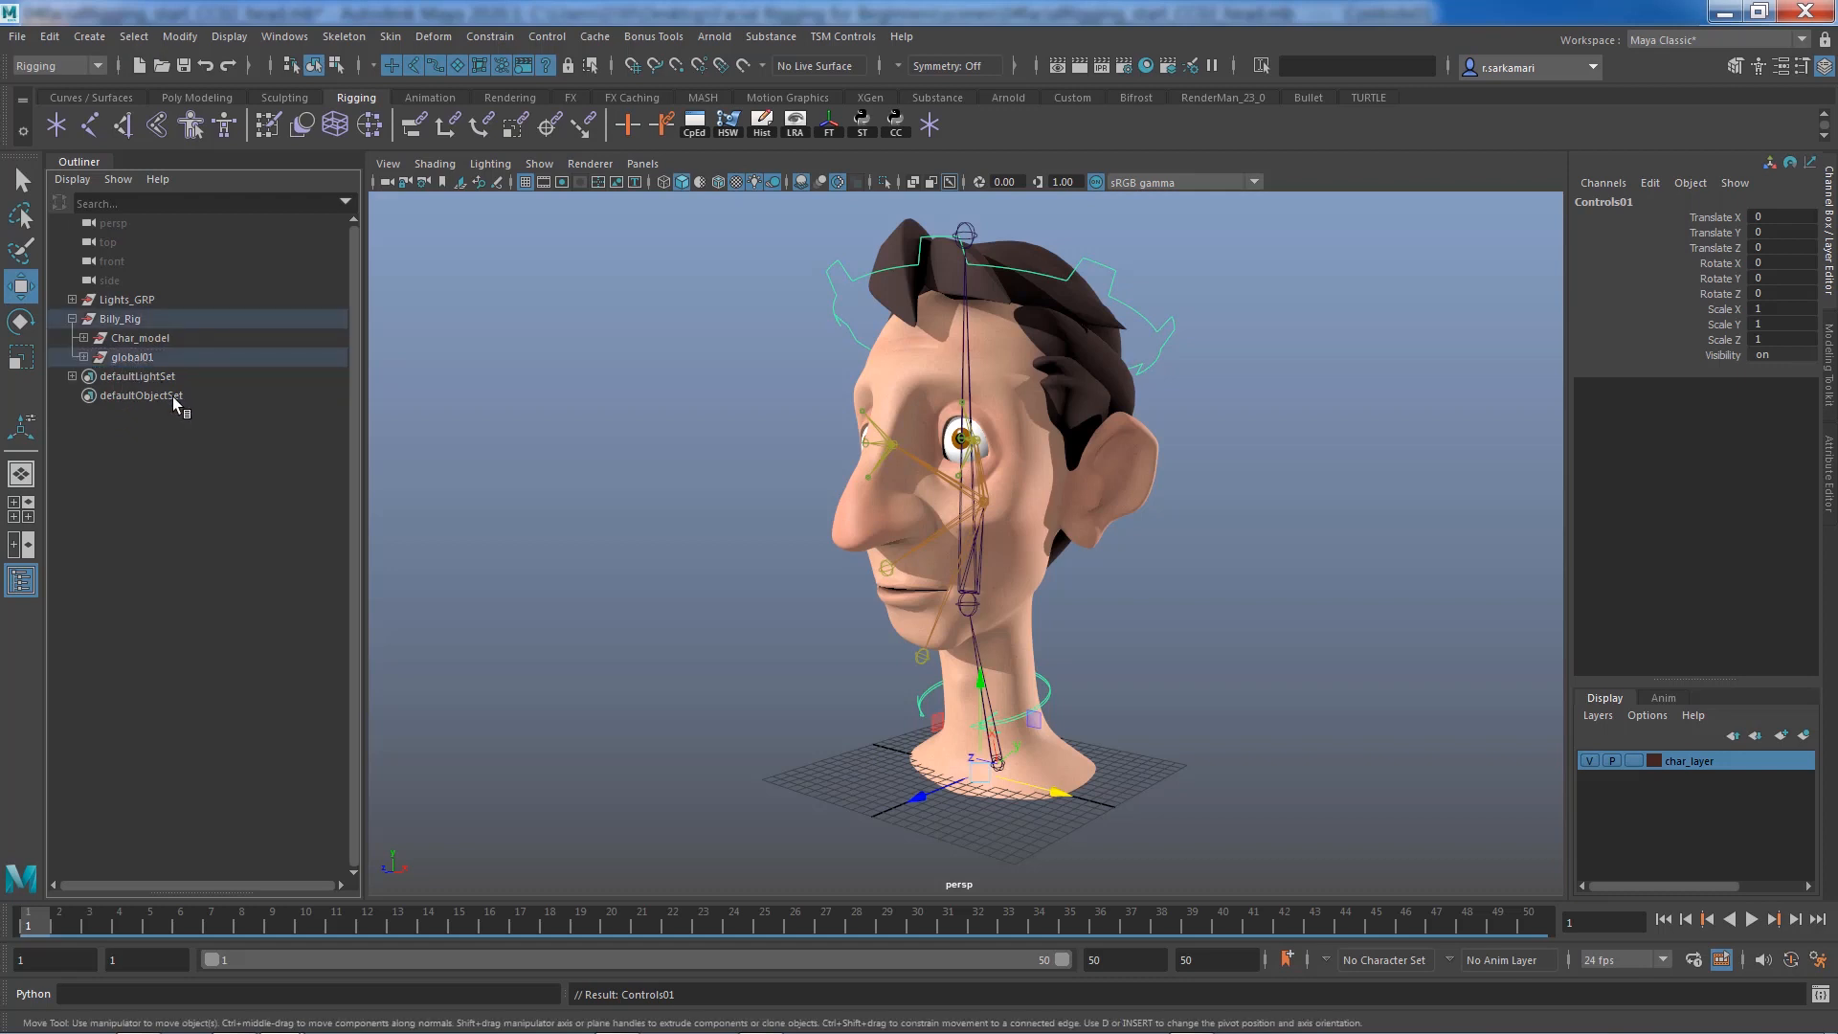
left_click(83, 358)
left_click(142, 377)
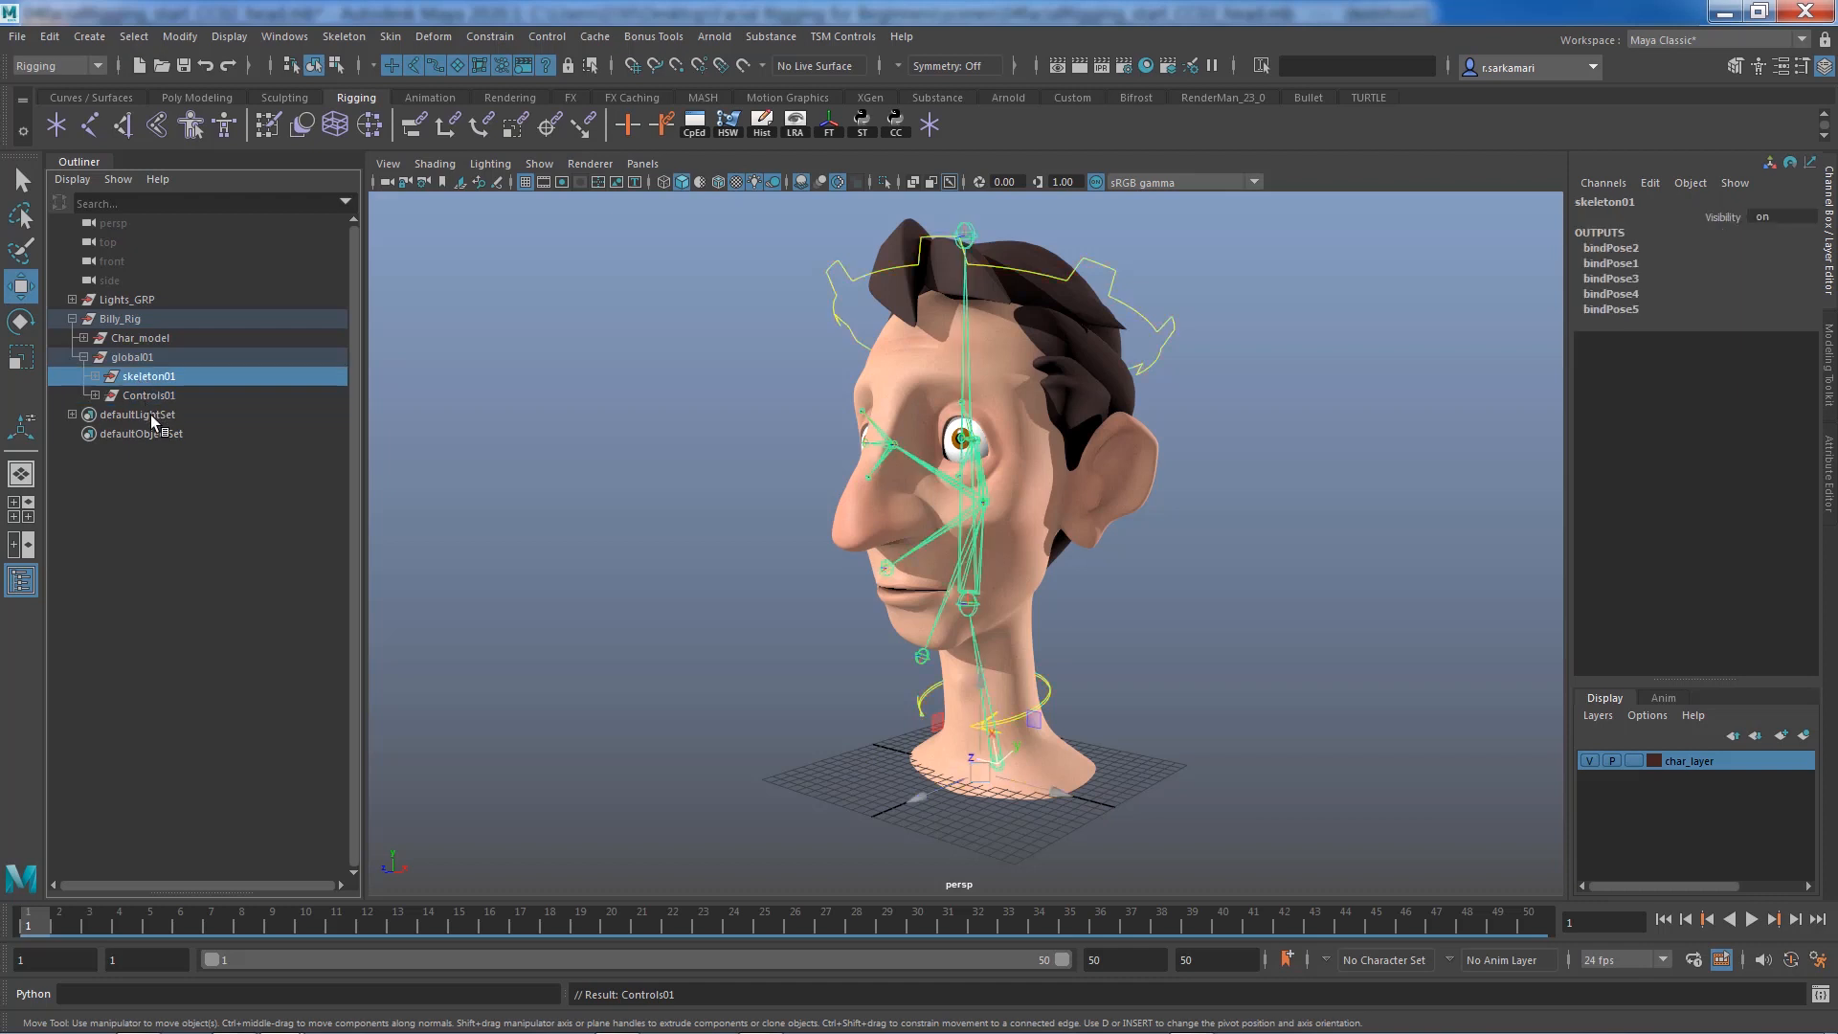
left_click(147, 396)
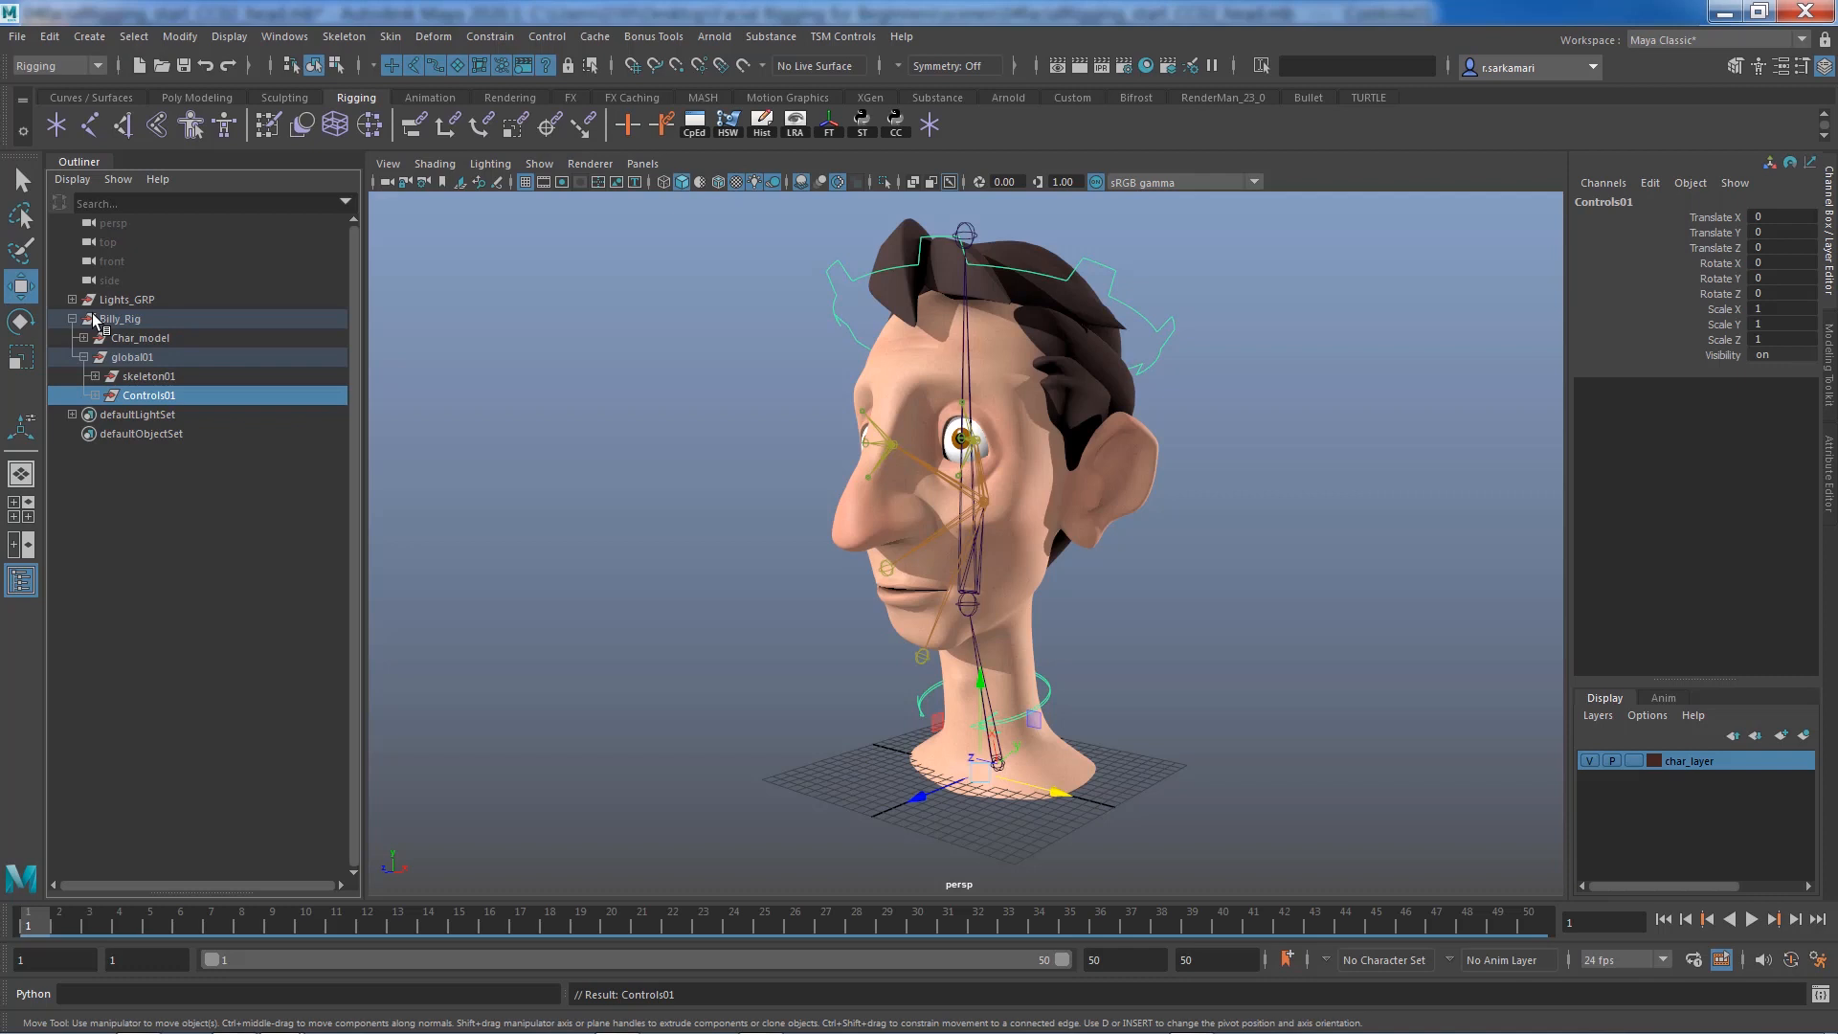
left_click(712, 559)
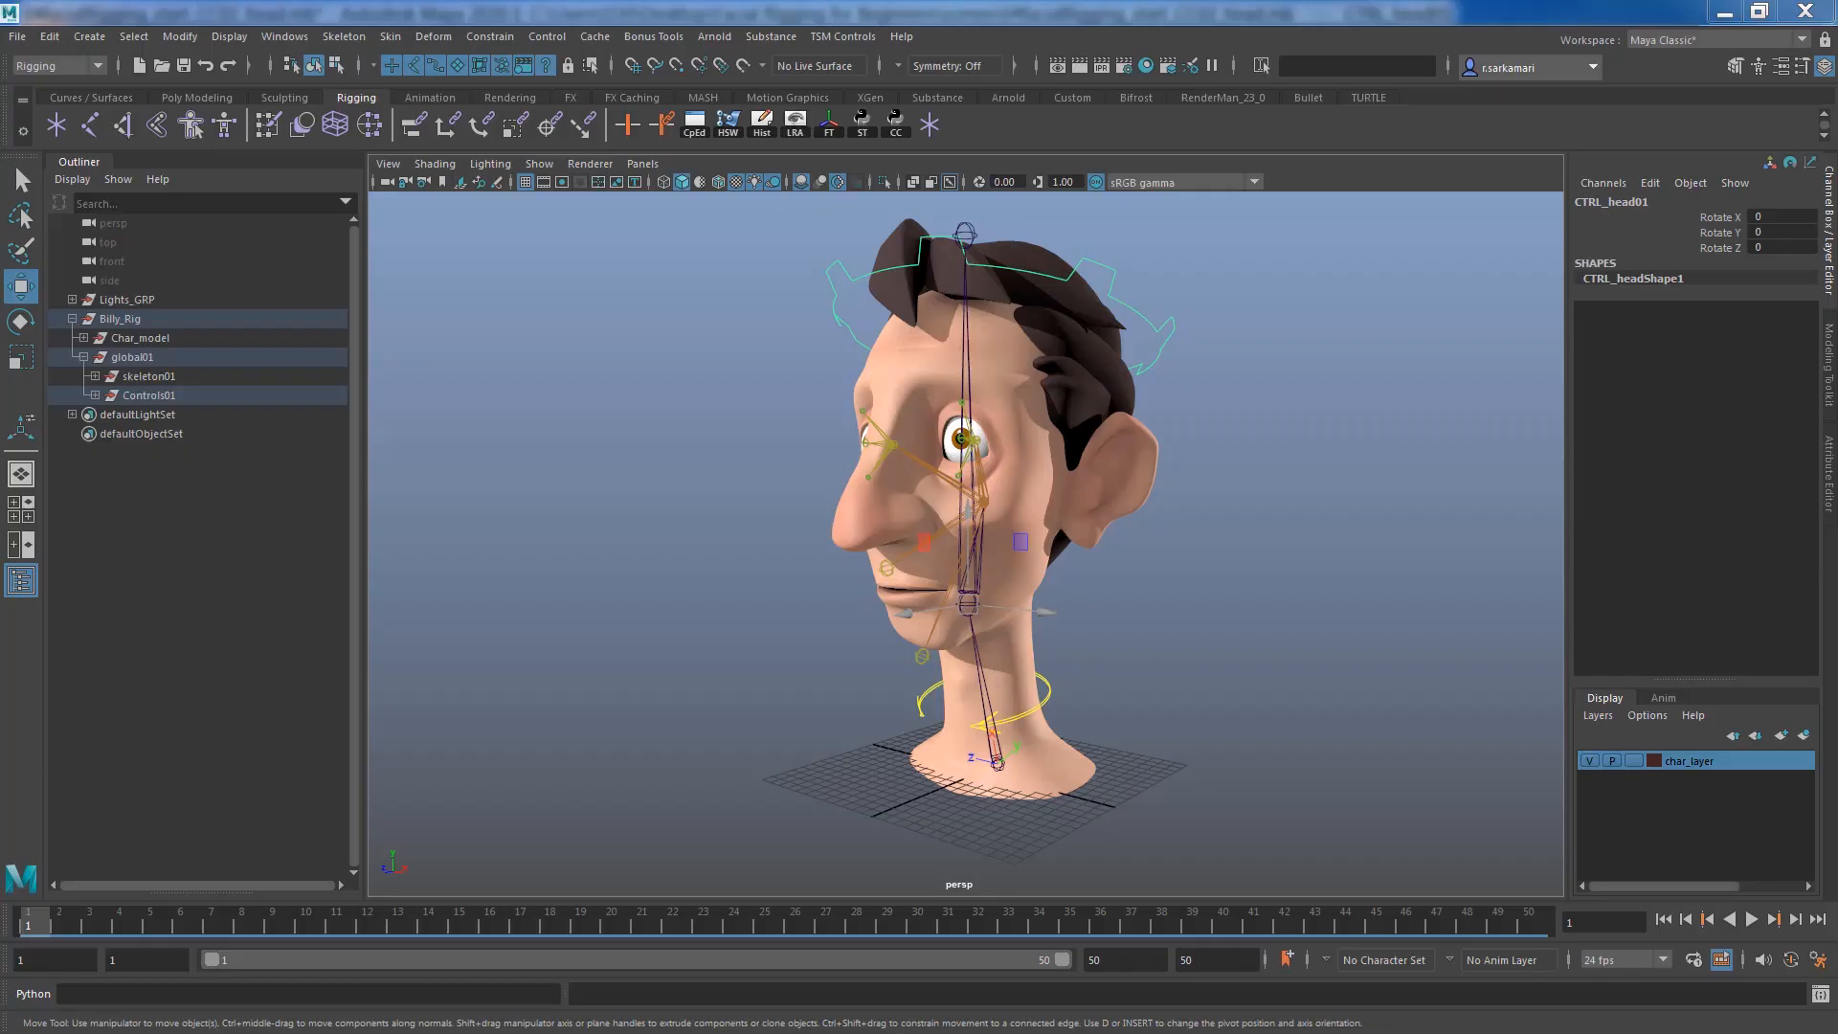
Create an ArrowCurve controller with Control Creator and move it to the chin, at about Translate Y 9.755 and Z 6.374
left_click(895, 124)
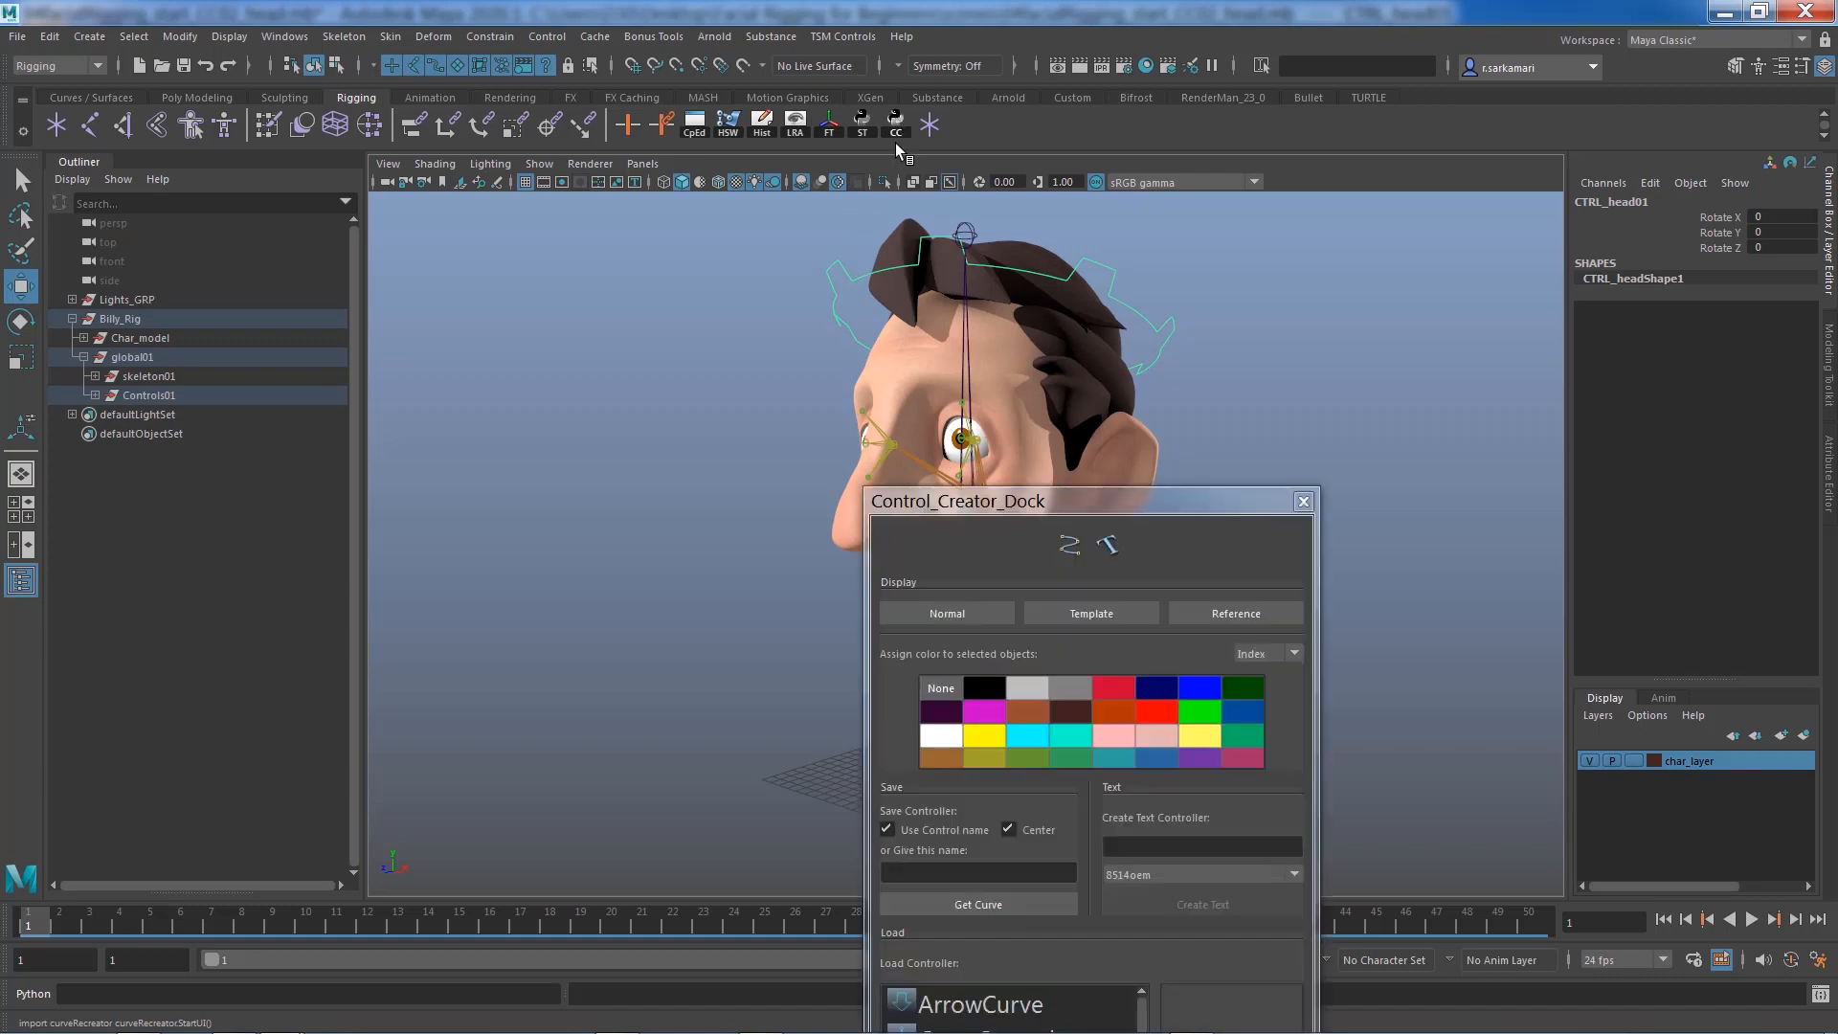
left_click_drag(1030, 490, 442, 214)
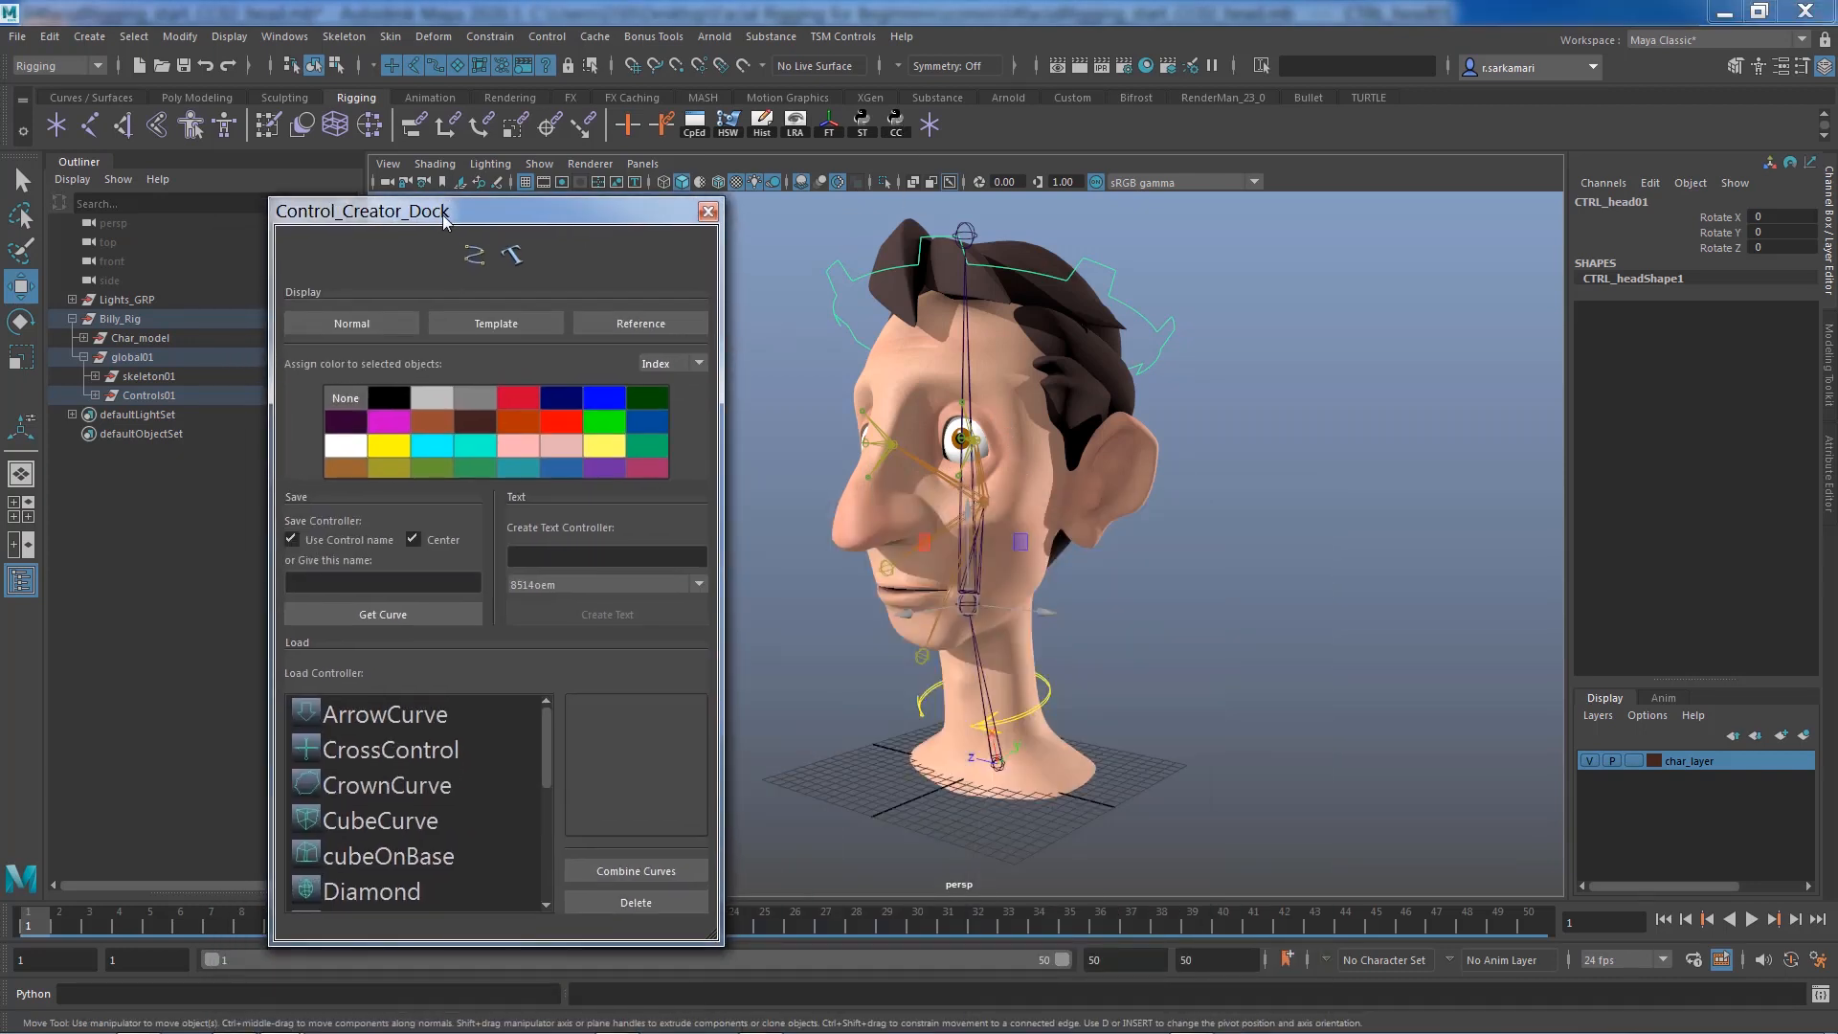
left_click(379, 718)
left_click_drag(943, 802, 860, 818)
left_click_drag(923, 725, 914, 617)
key("f")
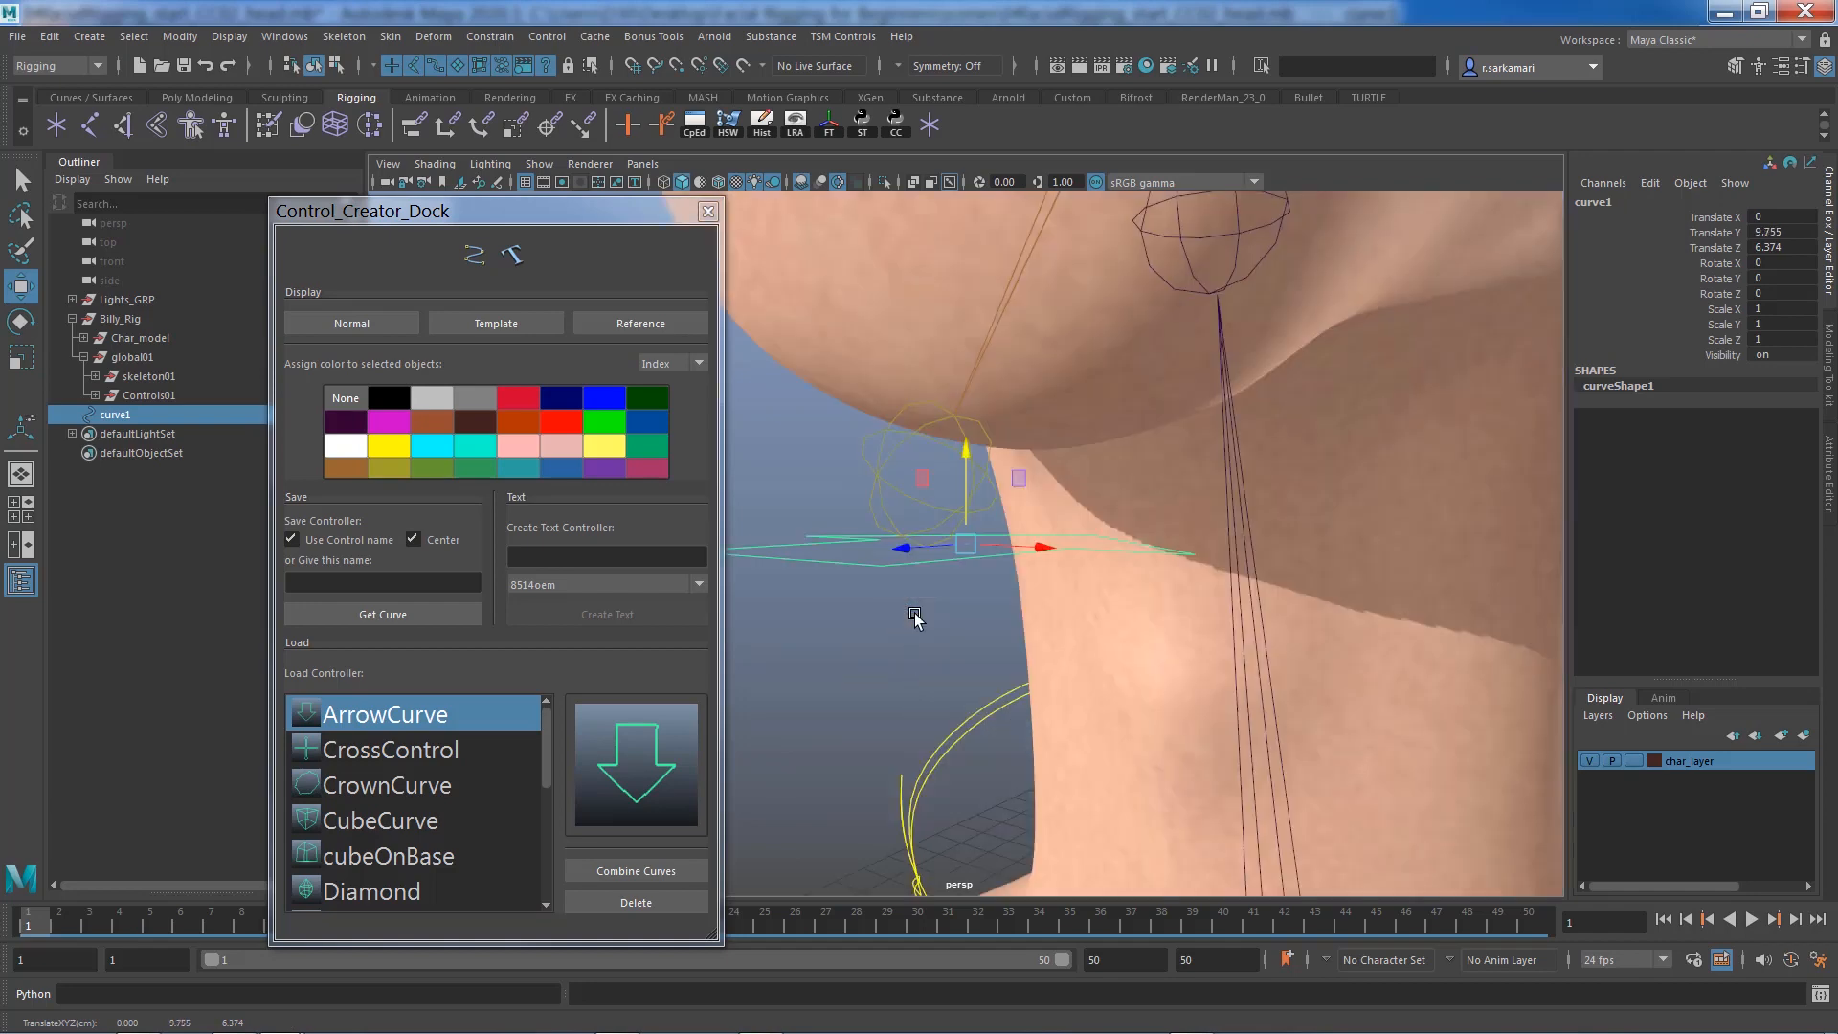
Rotate the arrow curve -90 degrees in X so it points down, and move it forward to about Translate Z 8.007
right_click_drag(1104, 651, 795, 611, "alt")
middle_click_drag(1030, 515, 1188, 552, "alt")
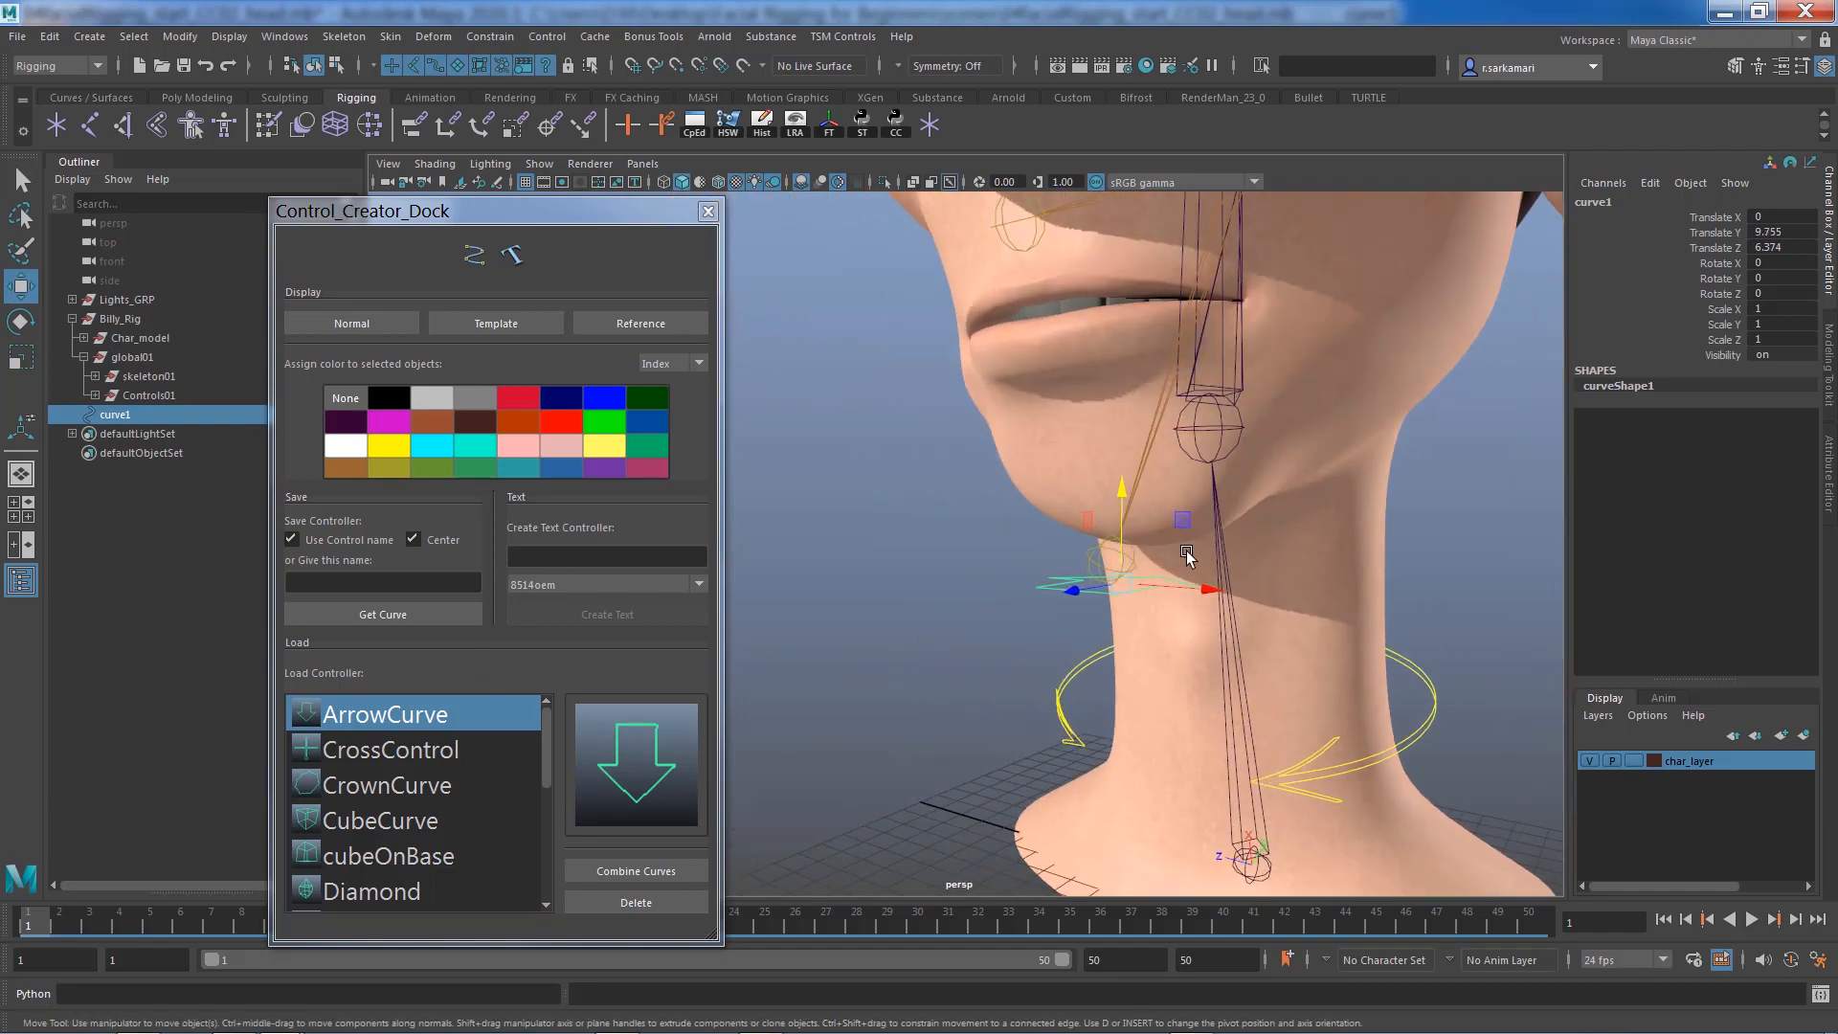
left_click_drag(1187, 555, 1053, 575, "alt")
key("e")
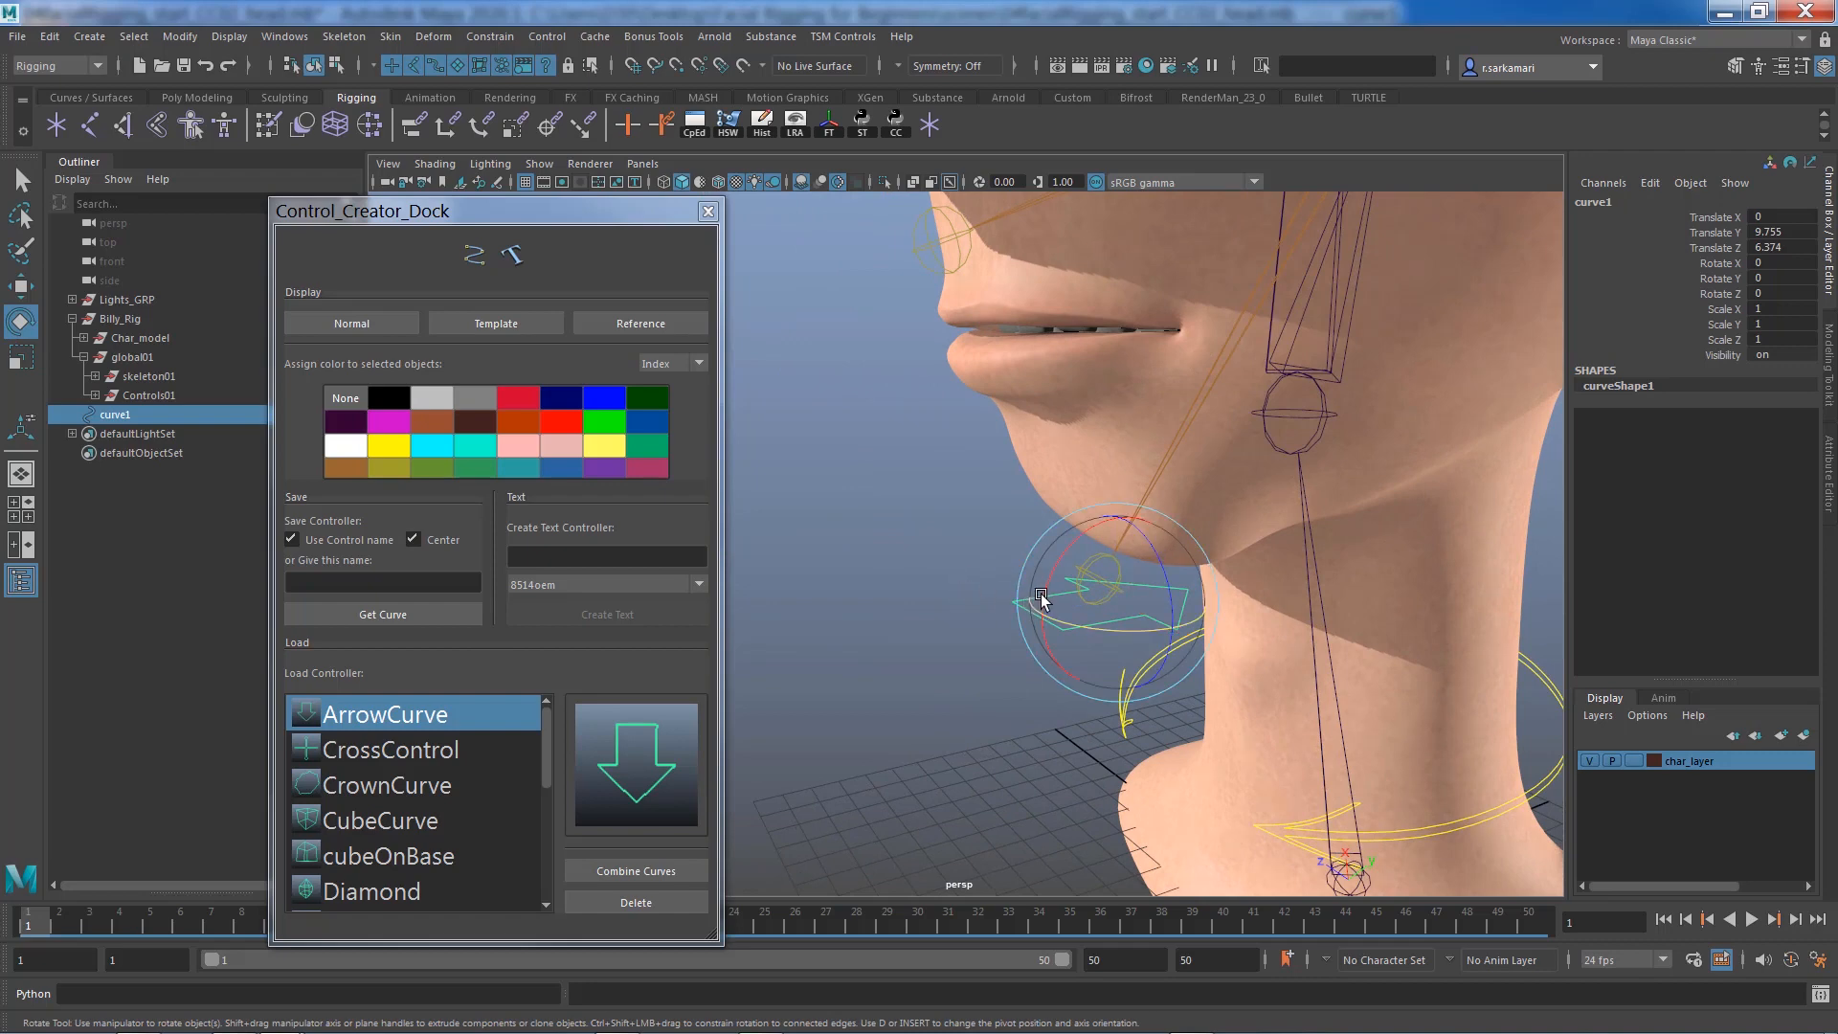
left_click_drag(1042, 598, 1088, 621)
key("w")
scroll(1078, 603, "down", 1)
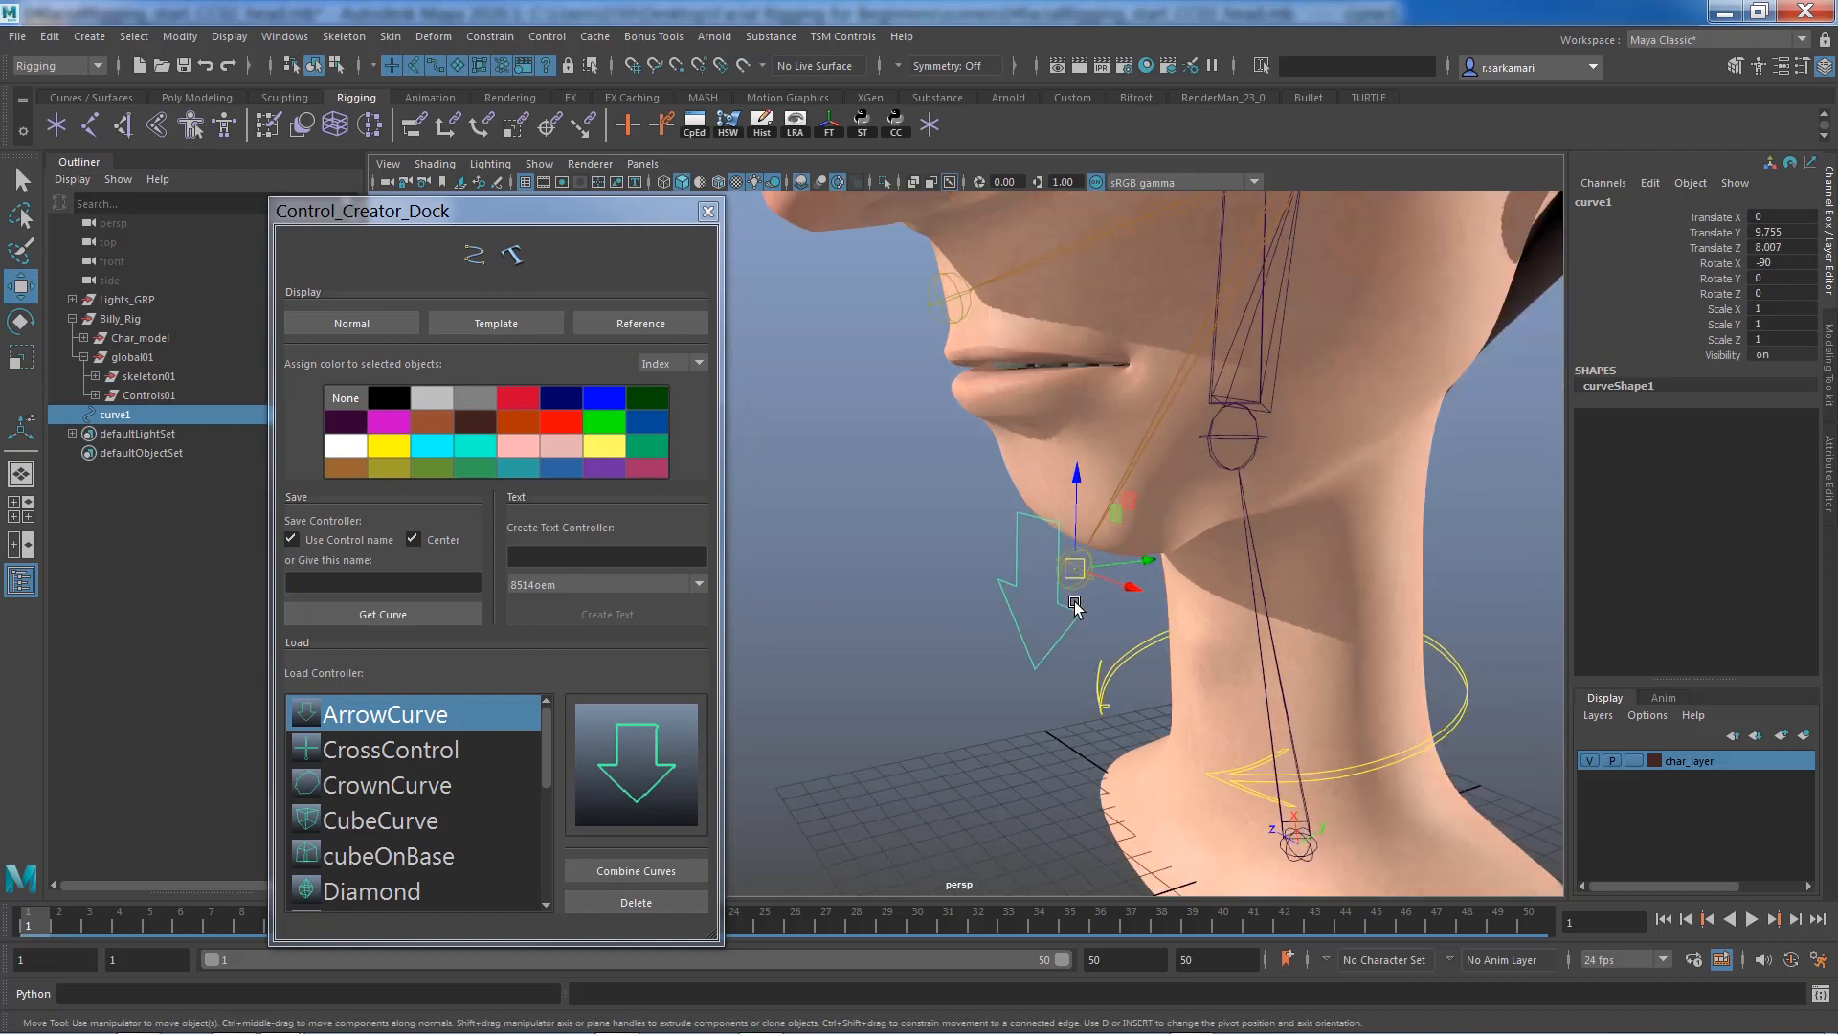
Snap the arrow curve's pivot to the jaw's root joint near the ear
middle_click_drag(1047, 662, 1046, 688, "alt")
left_click_drag(1047, 689, 1163, 508, "alt")
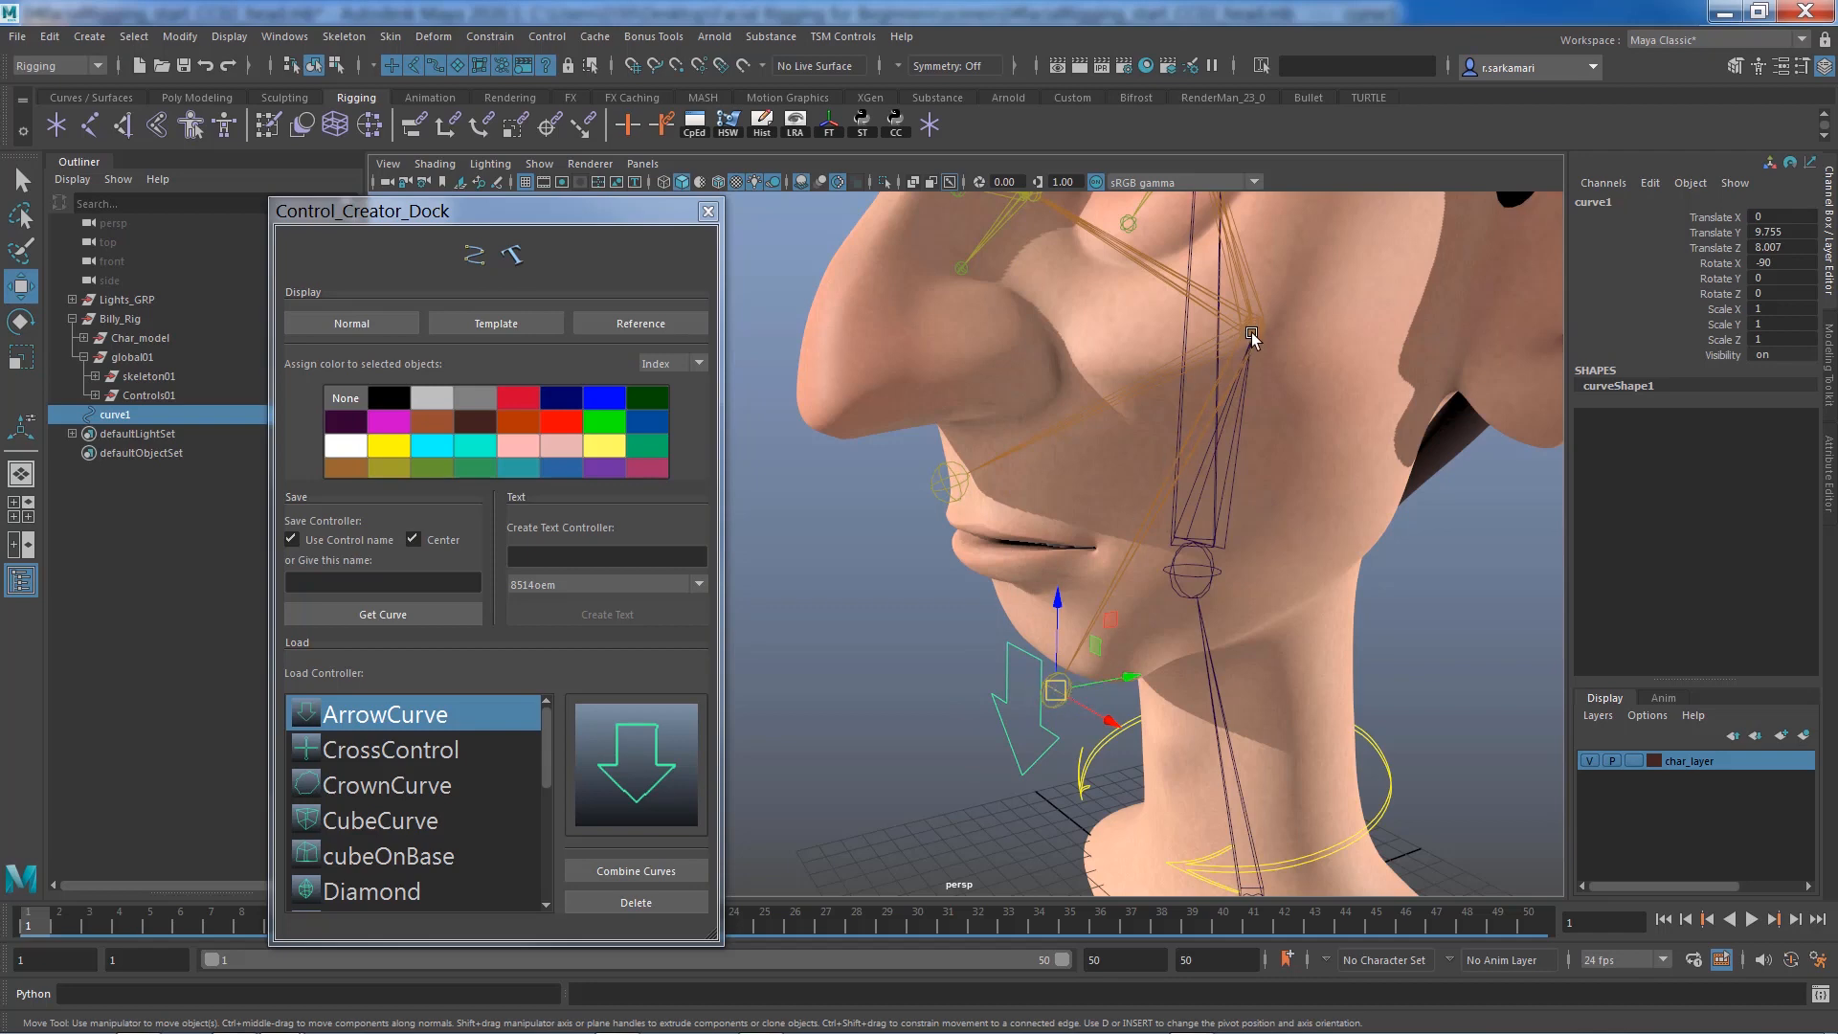
key("d")
key("v")
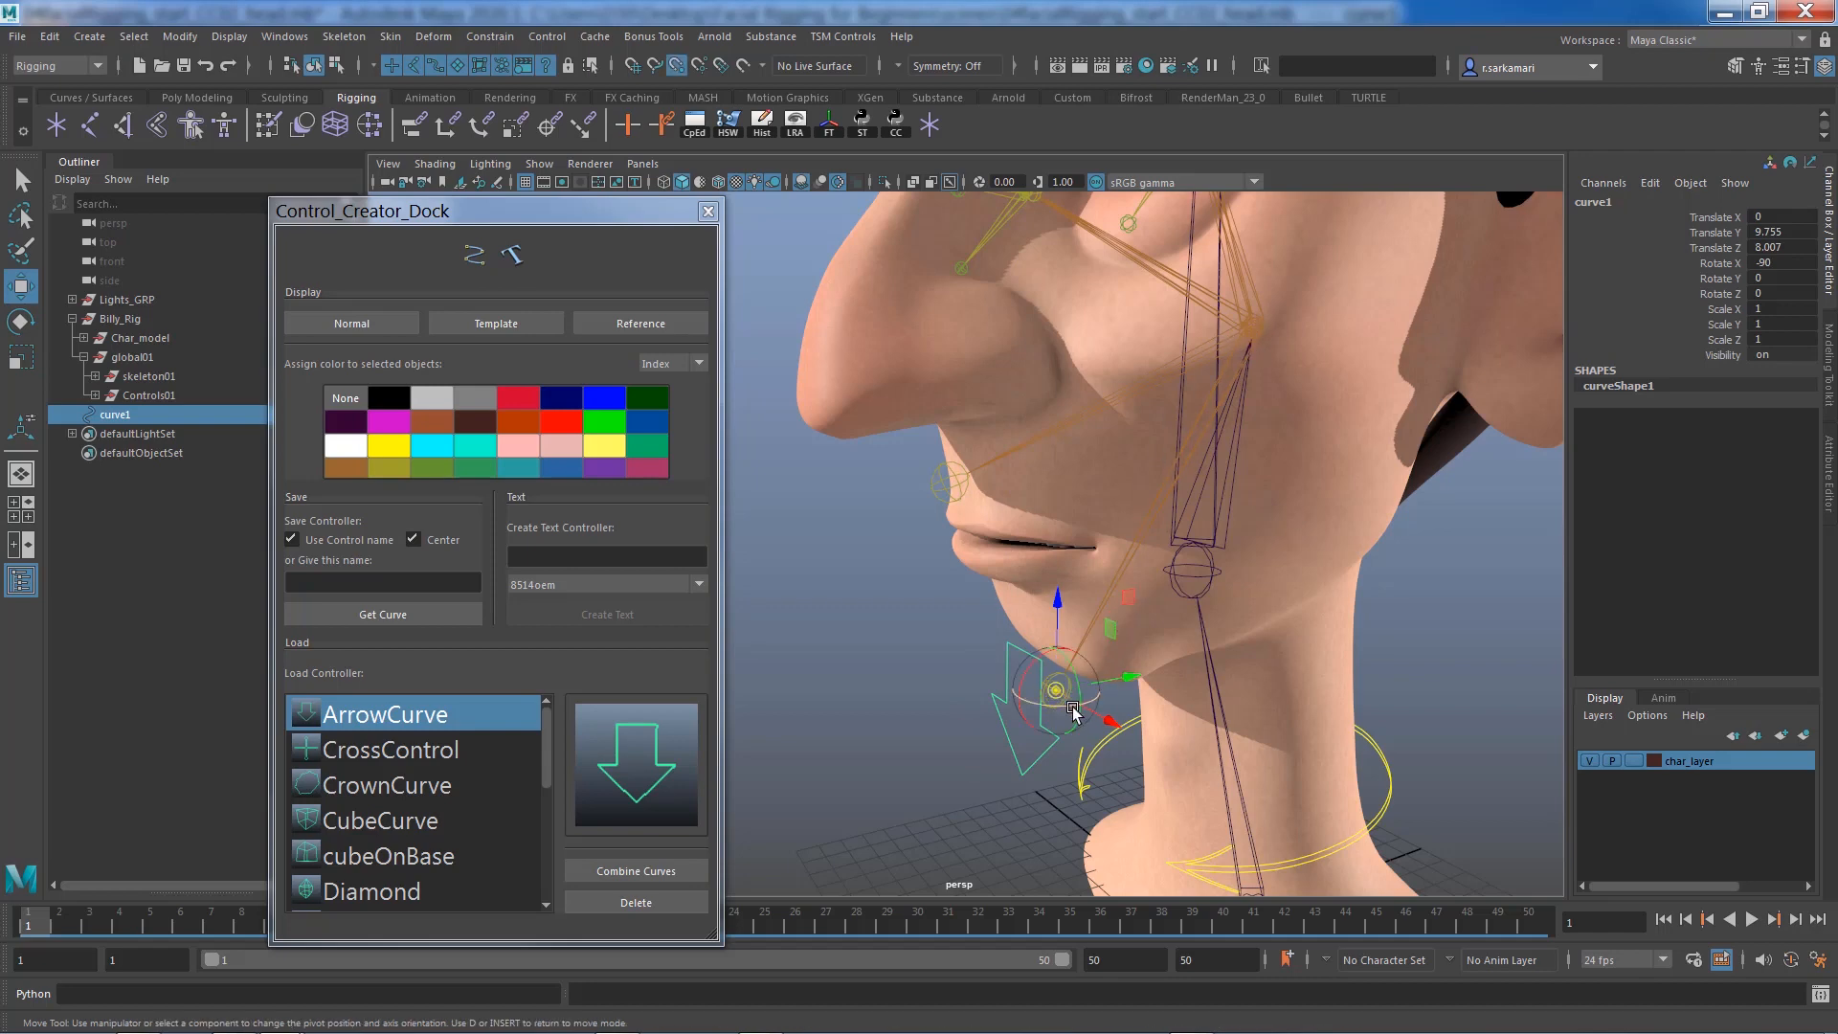
left_click_drag(1056, 690, 1252, 332)
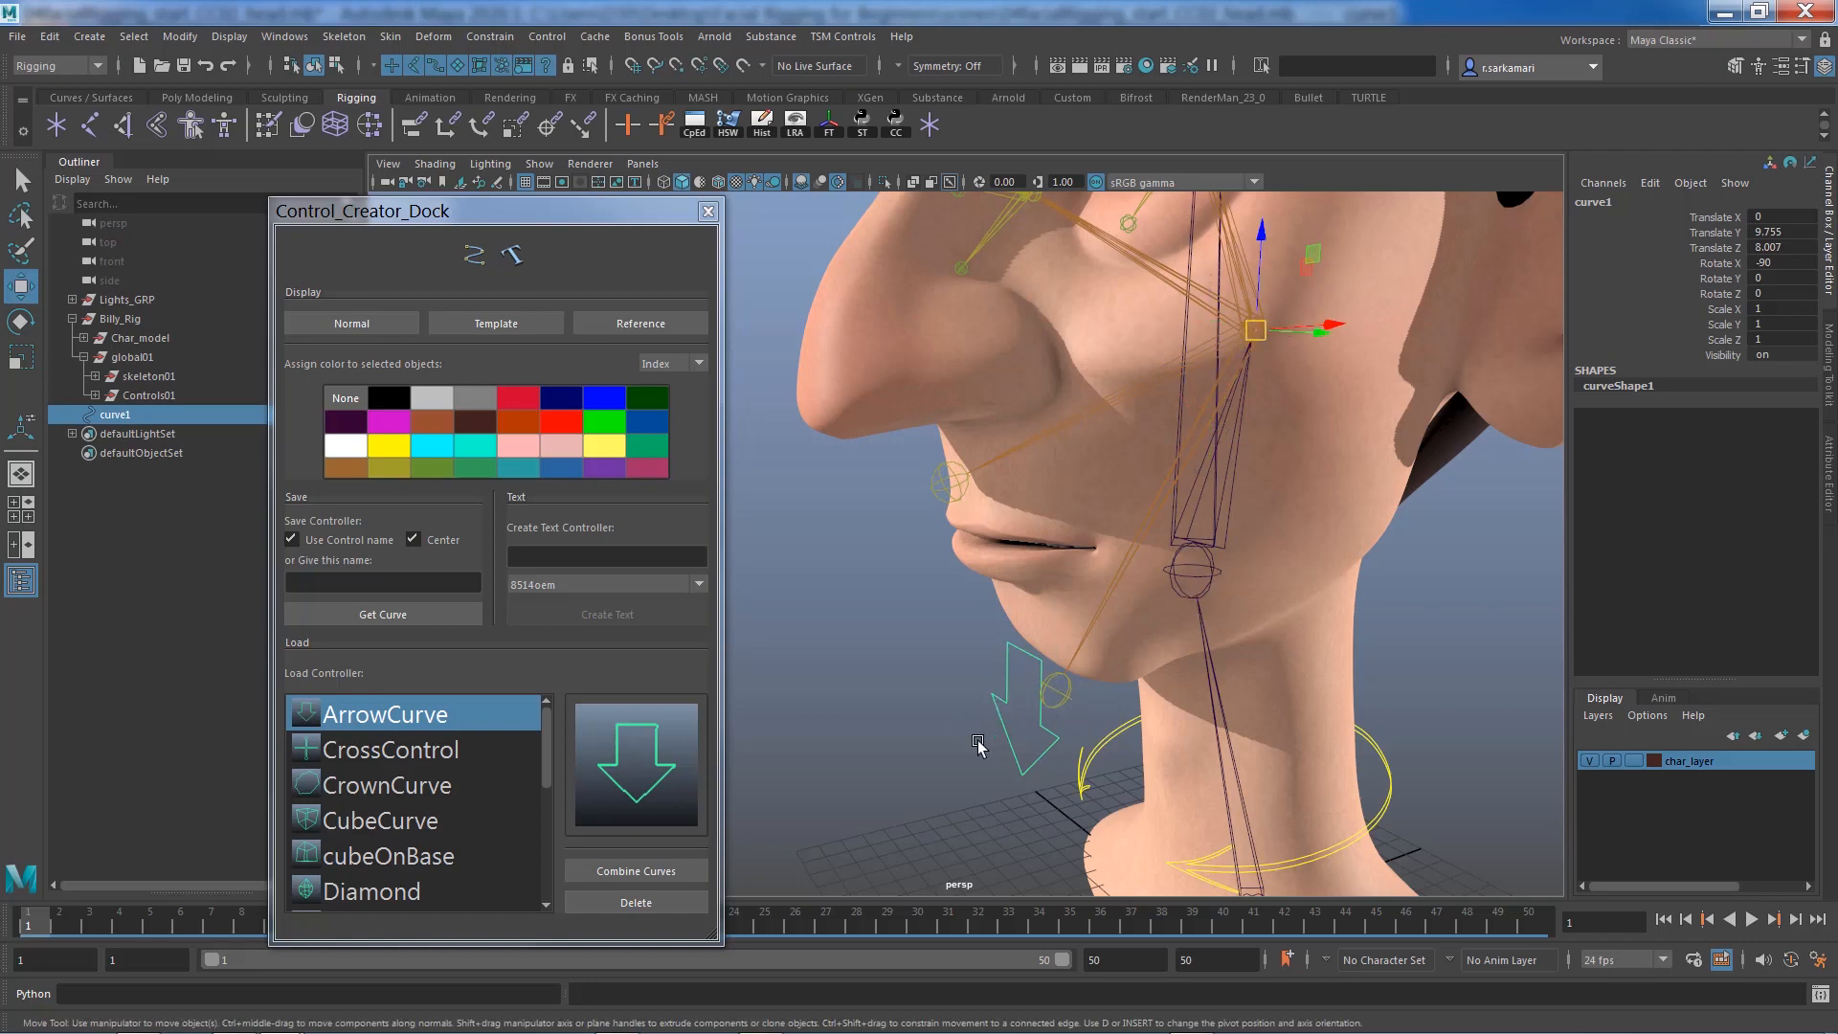
Select all of the arrow curve's control vertices and move them forward, away from the chin
mouse_move(962, 720)
left_mouse_down("alt")
mouse_move(916, 716)
mouse_move(948, 711)
left_mouse_up("alt")
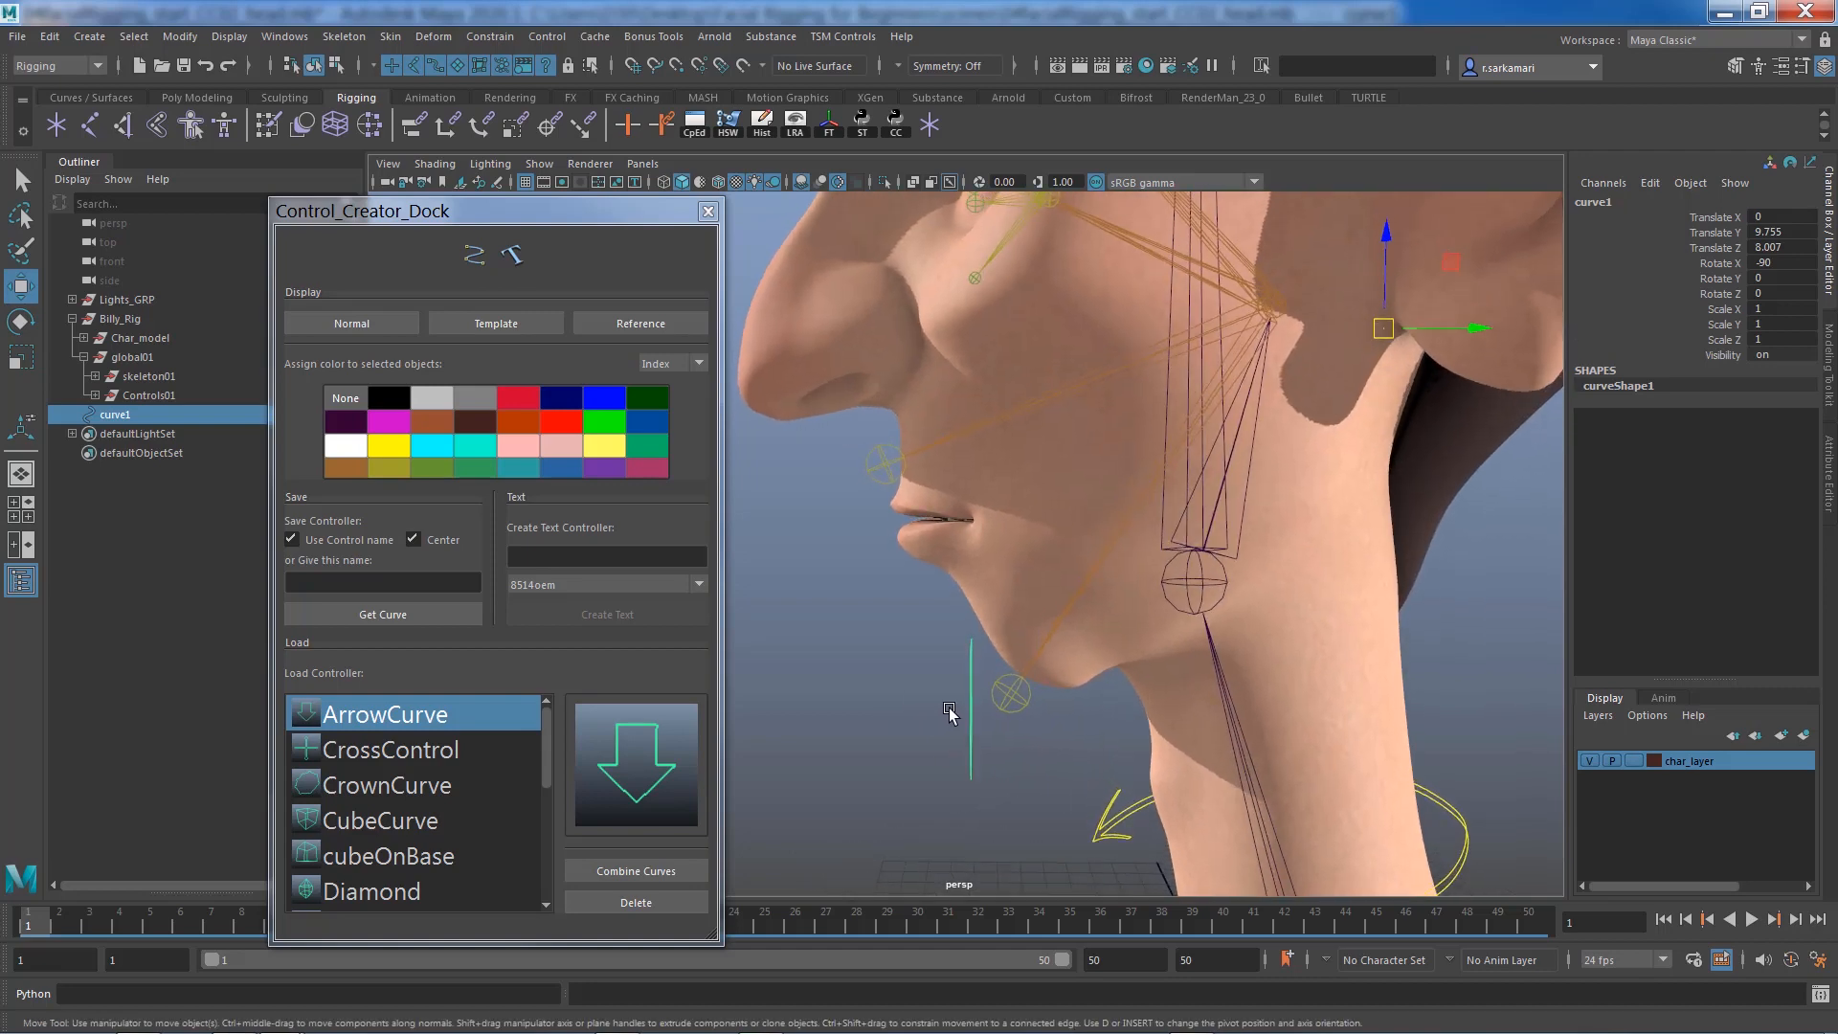
right_click(972, 670)
left_click(859, 543)
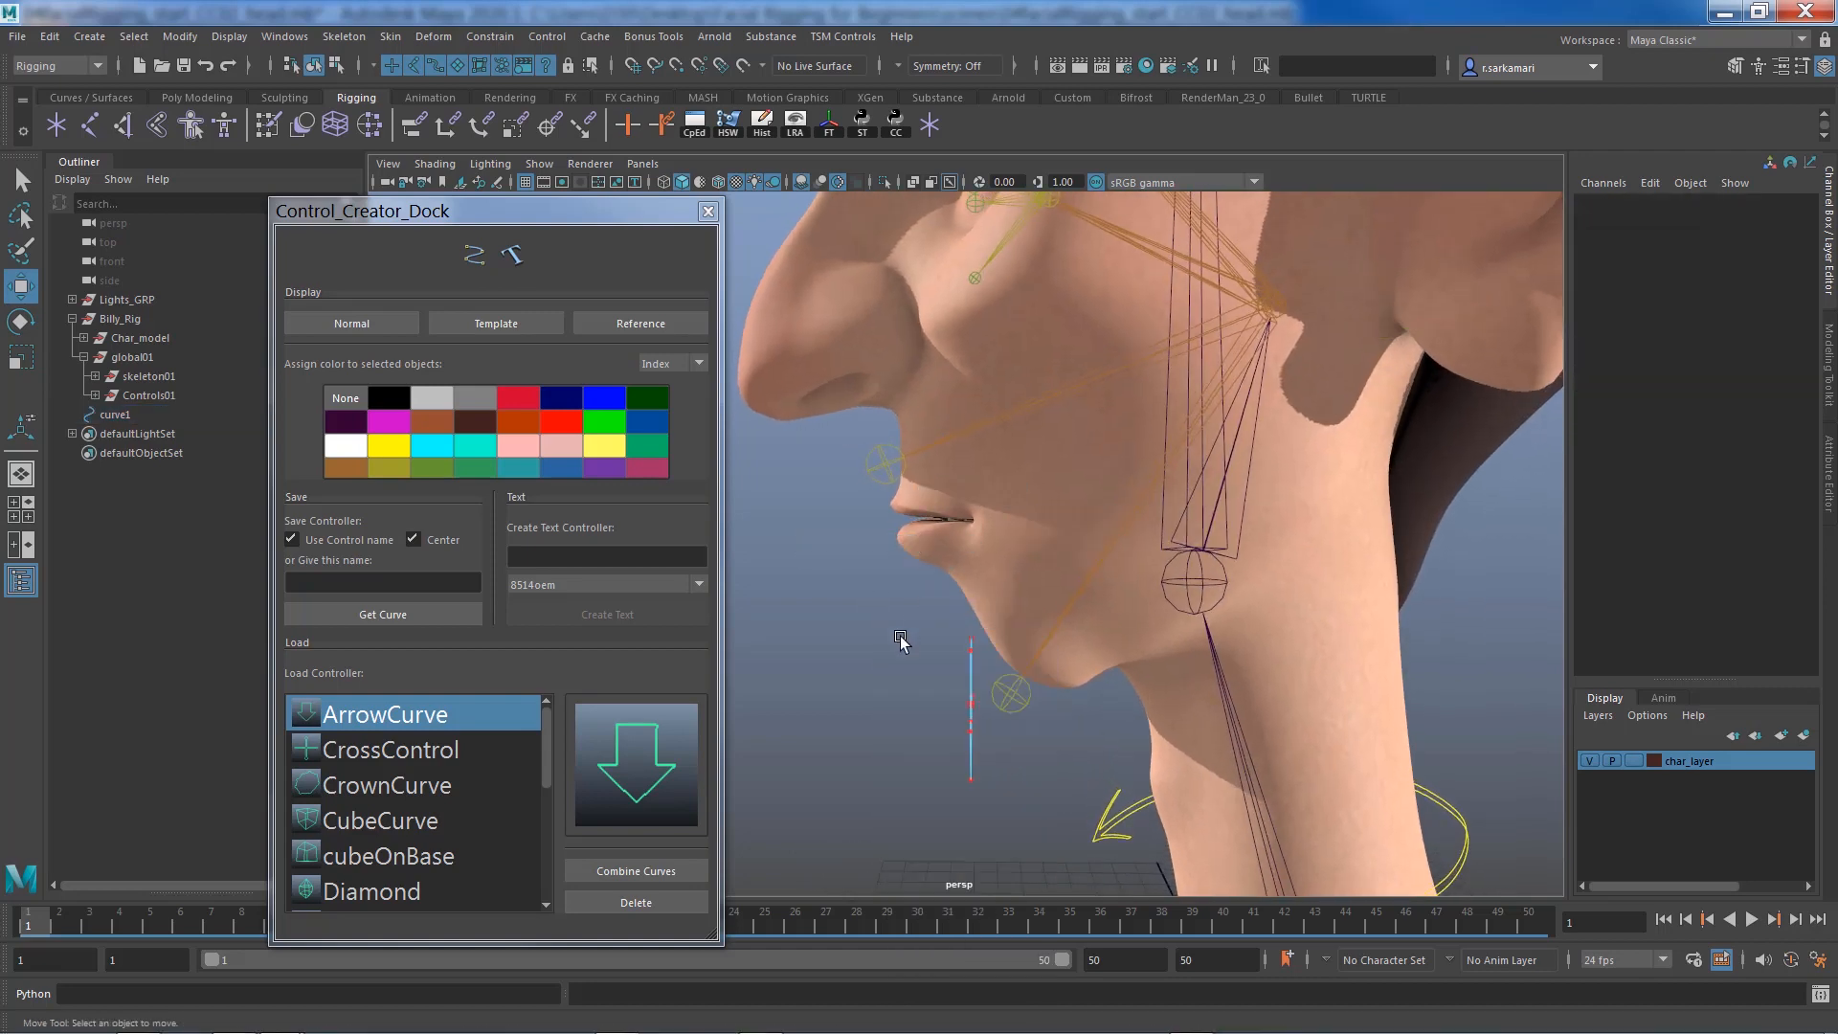
left_click_drag(919, 617, 984, 819)
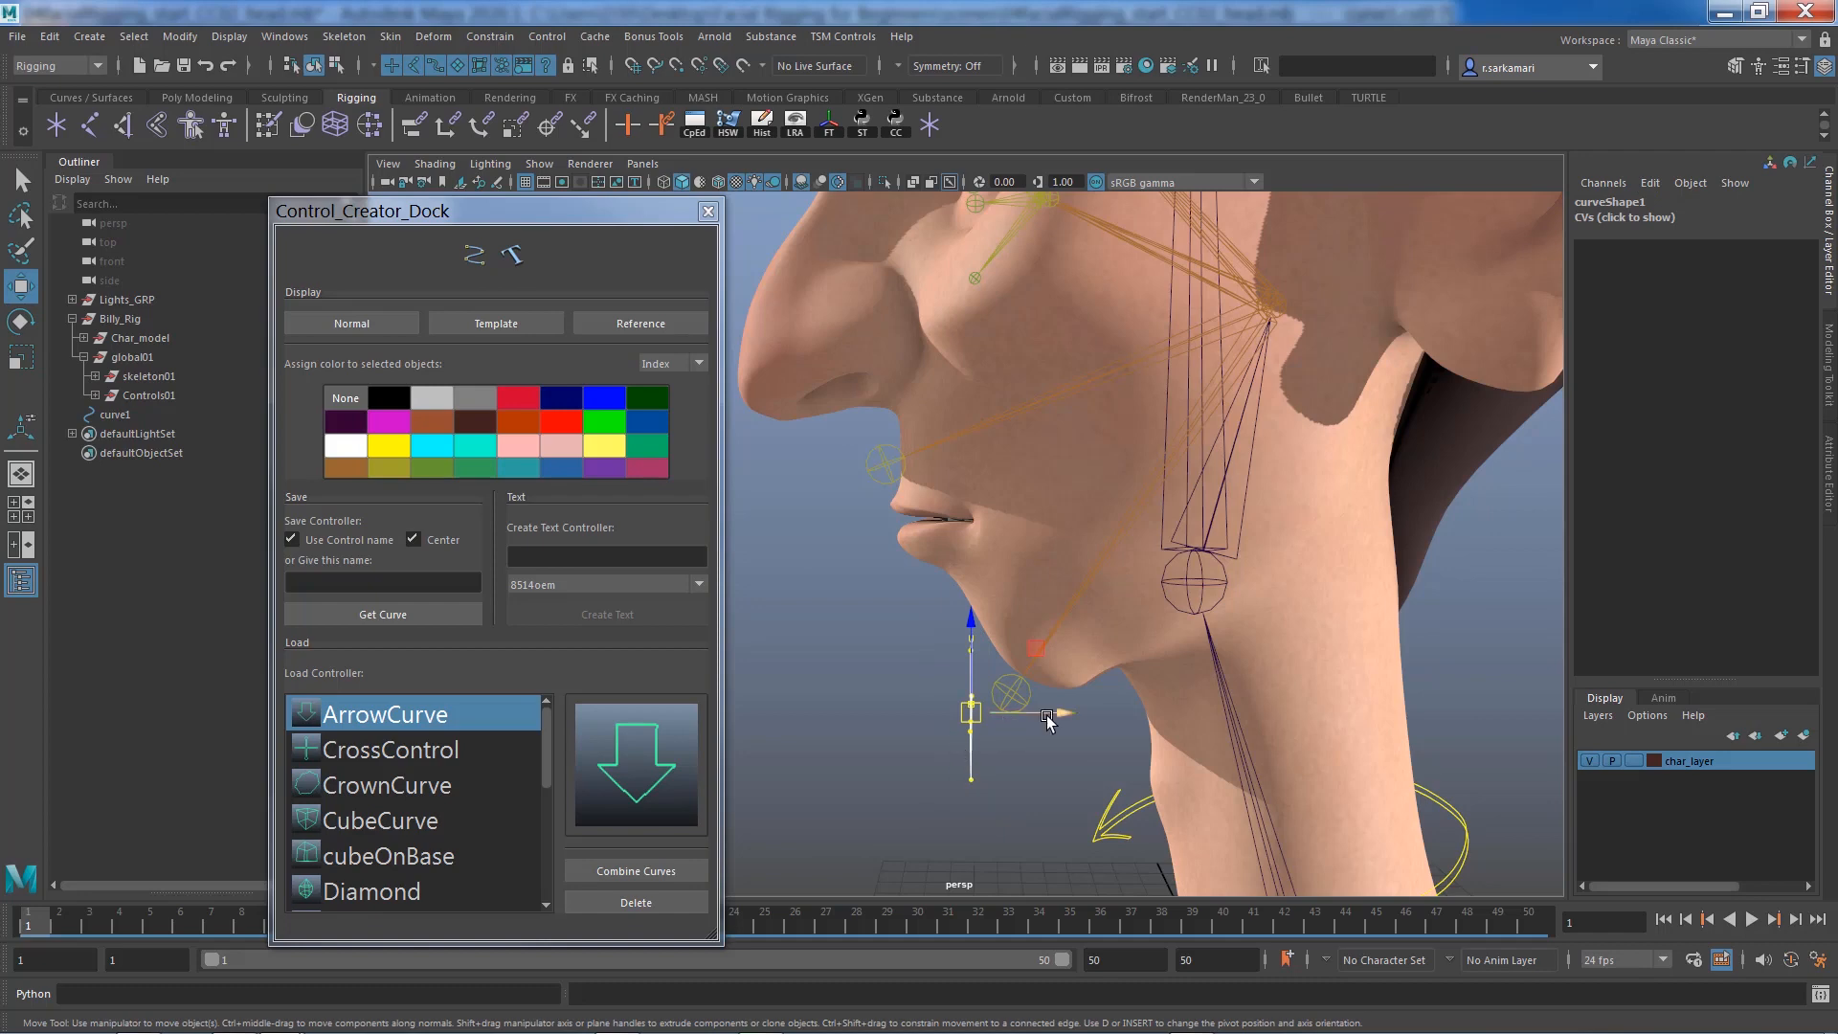
left_click_drag(1051, 714, 1015, 716)
left_click_drag(935, 630, 935, 587)
Scale the arrow's control vertices down to about half size, raise them in front of the chin, and return to object mode
left_click_drag(894, 720, 1047, 669, "alt")
key("r")
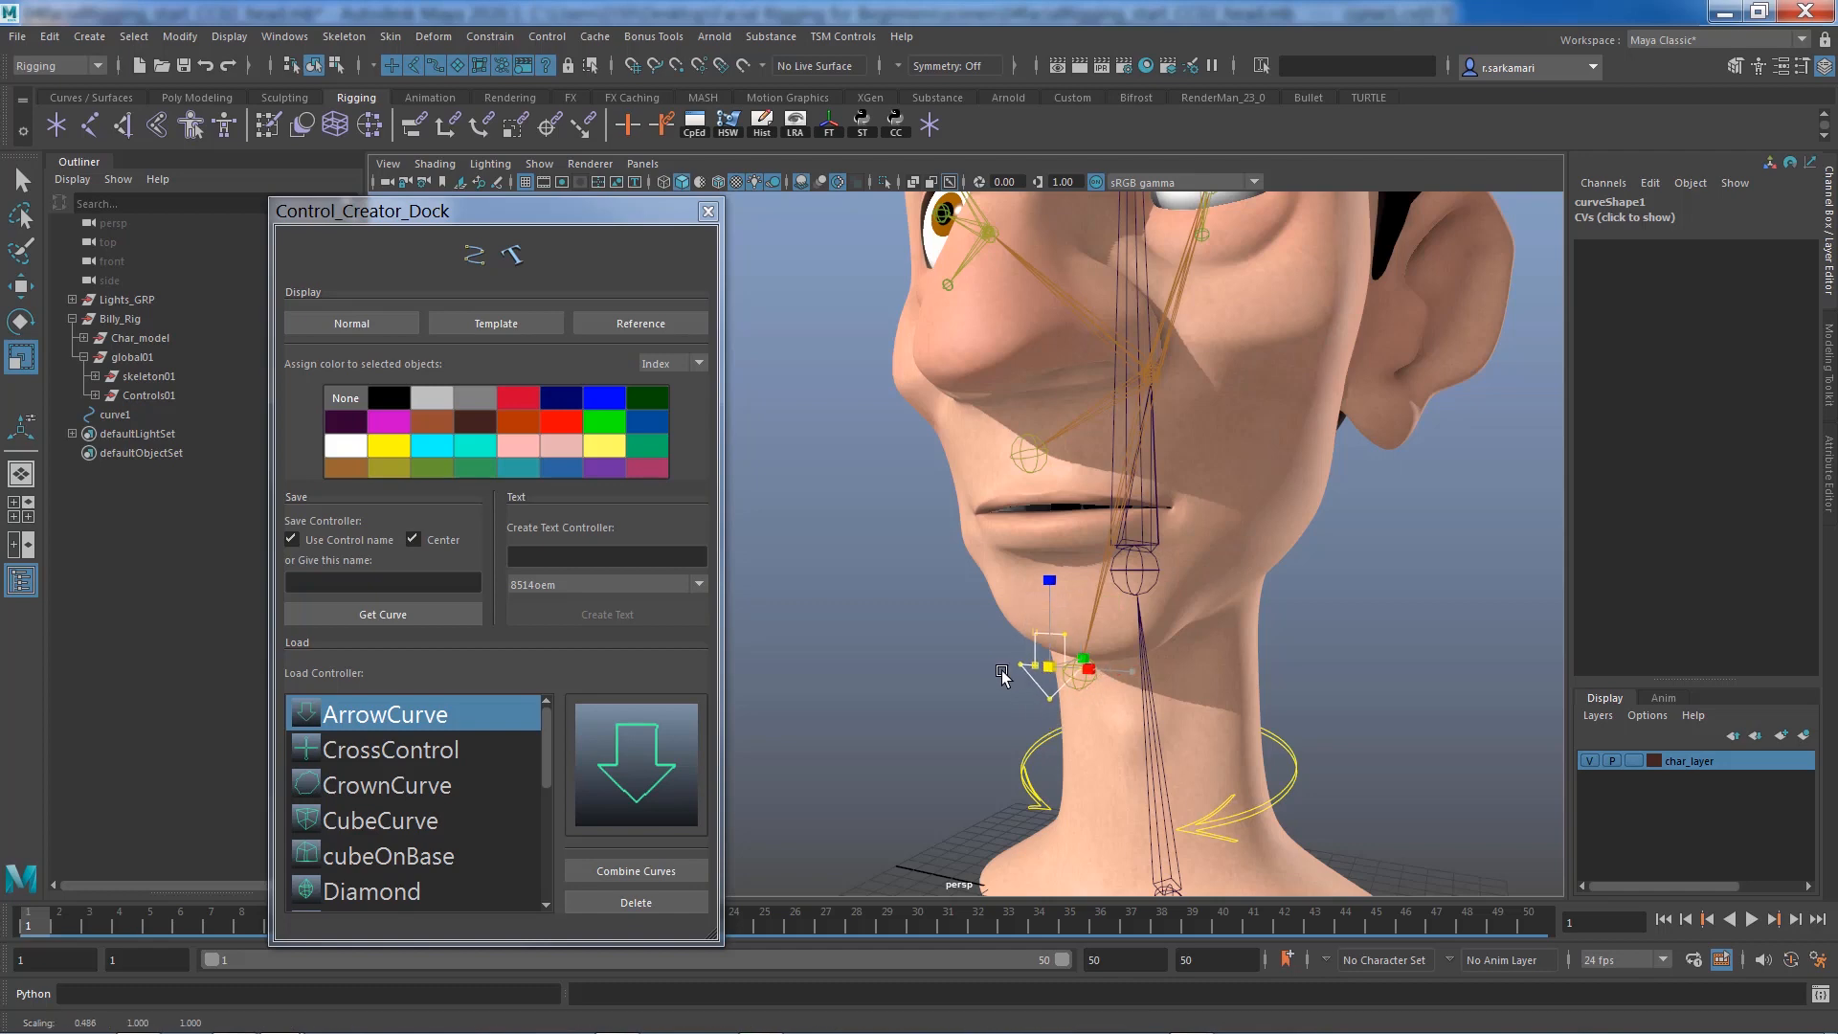
key("w")
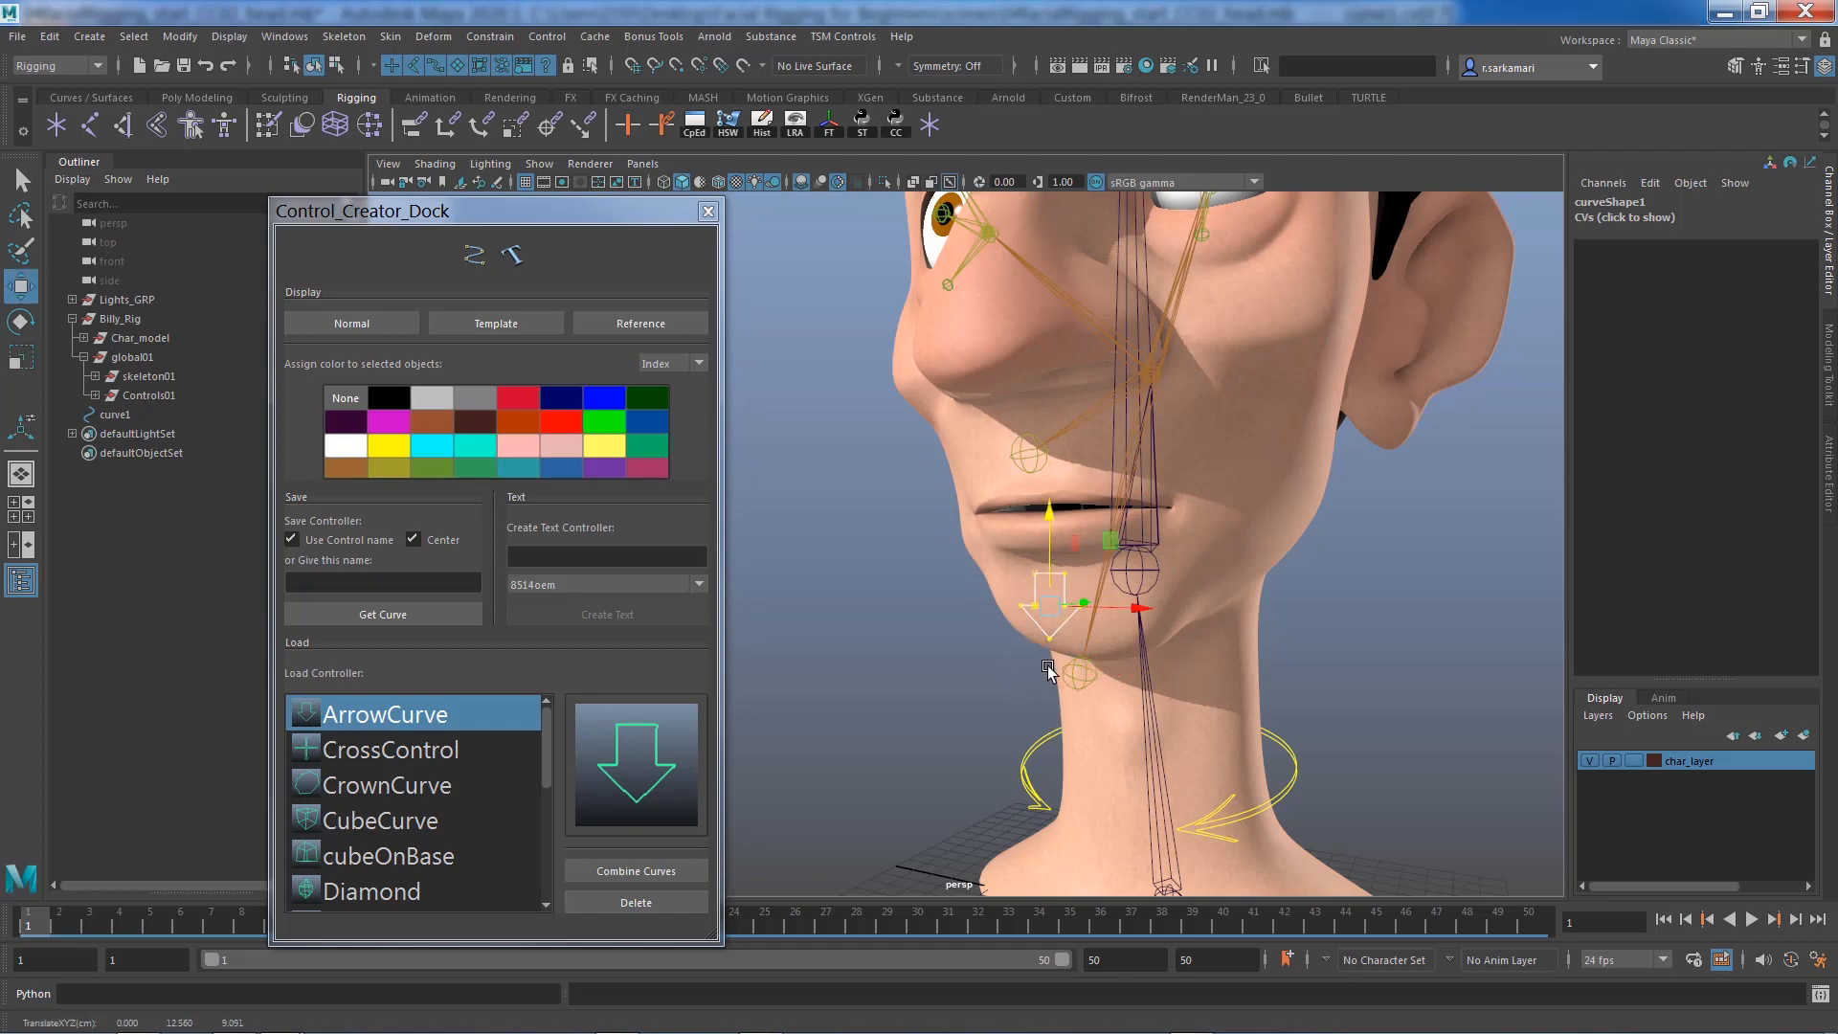
left_click_drag(969, 697, 833, 686, "alt")
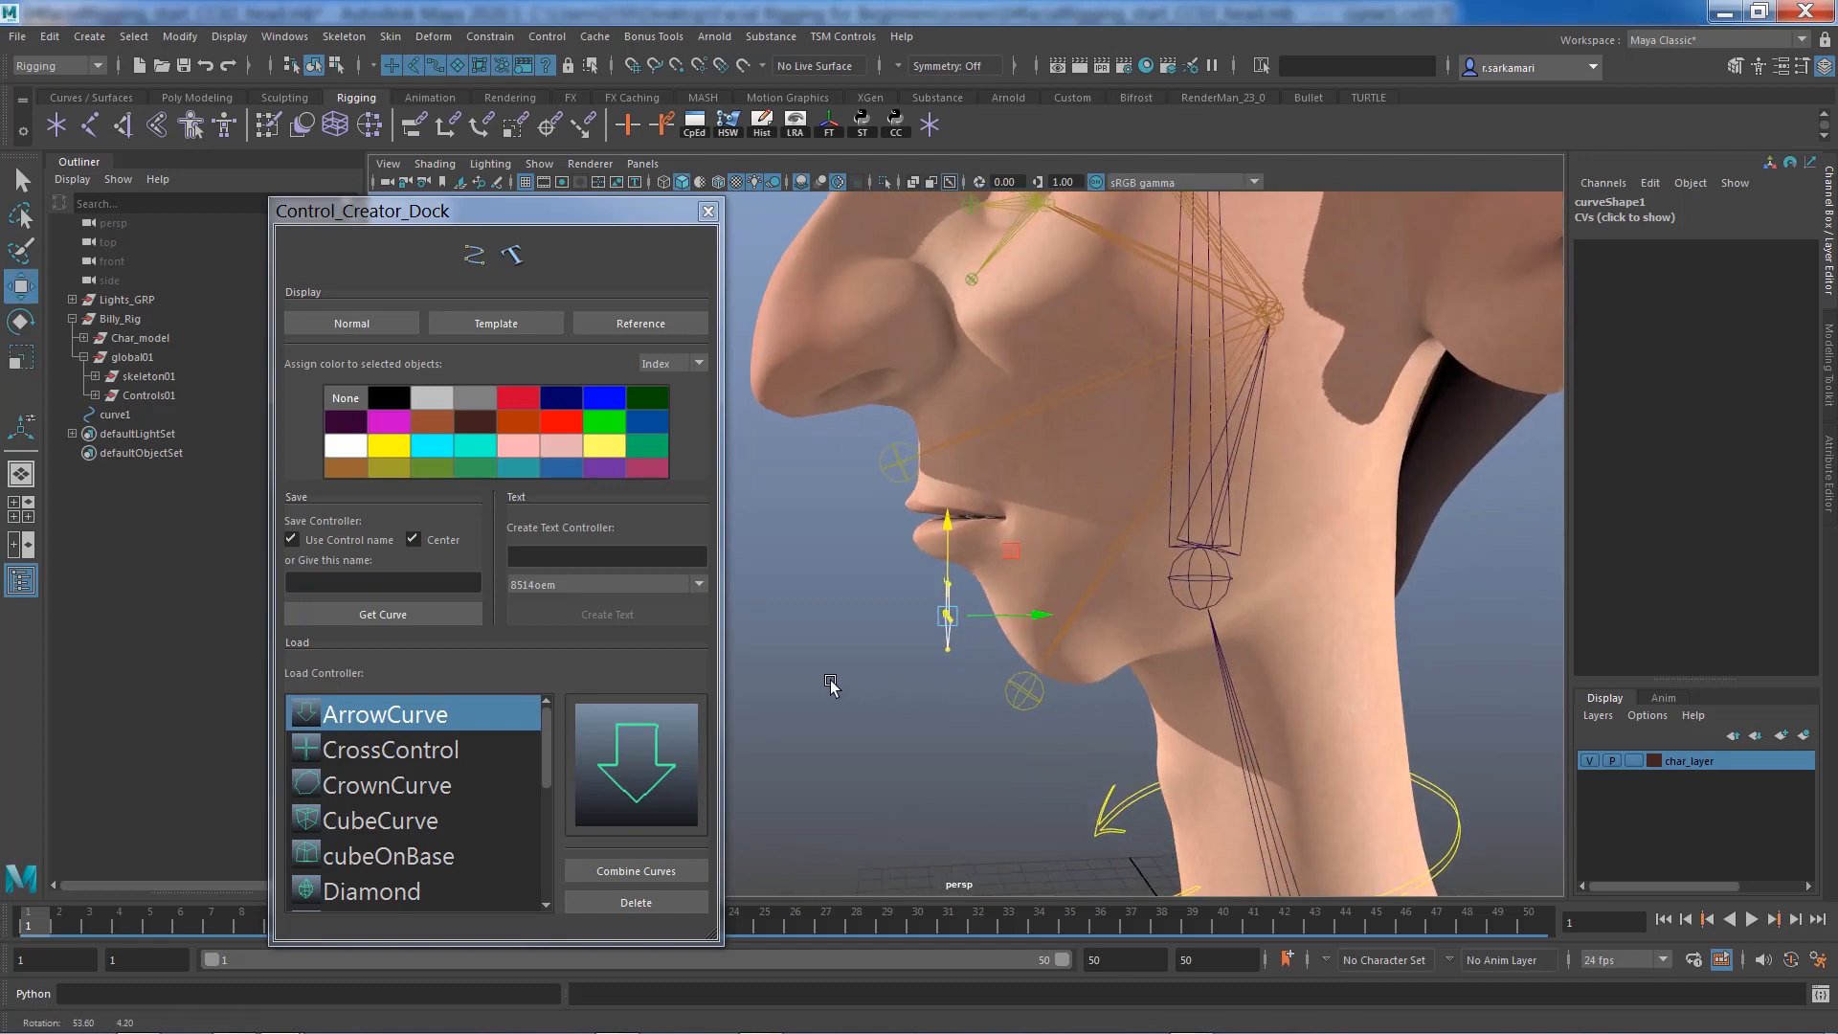
right_click_drag(951, 653, 1043, 542)
Colour the arrow curve yellow and rename it CTRL_lowerjaw01
left_click(373, 447)
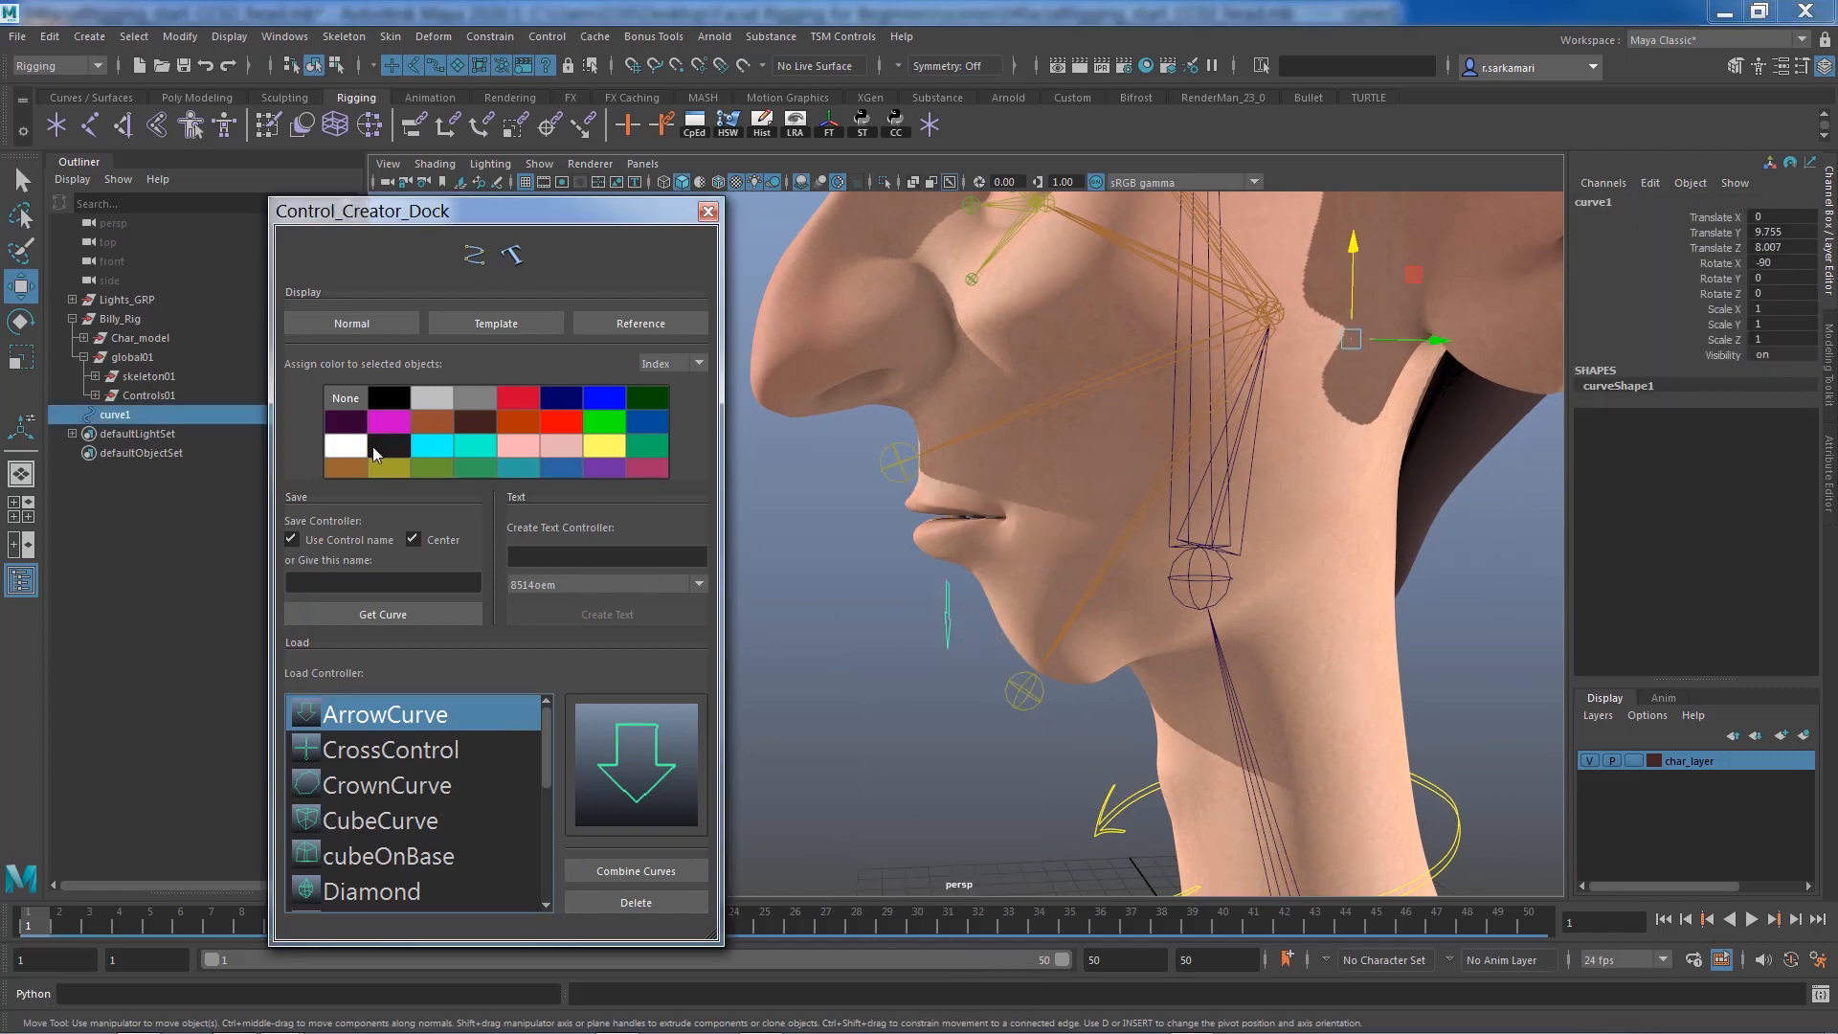
double_click(1589, 202)
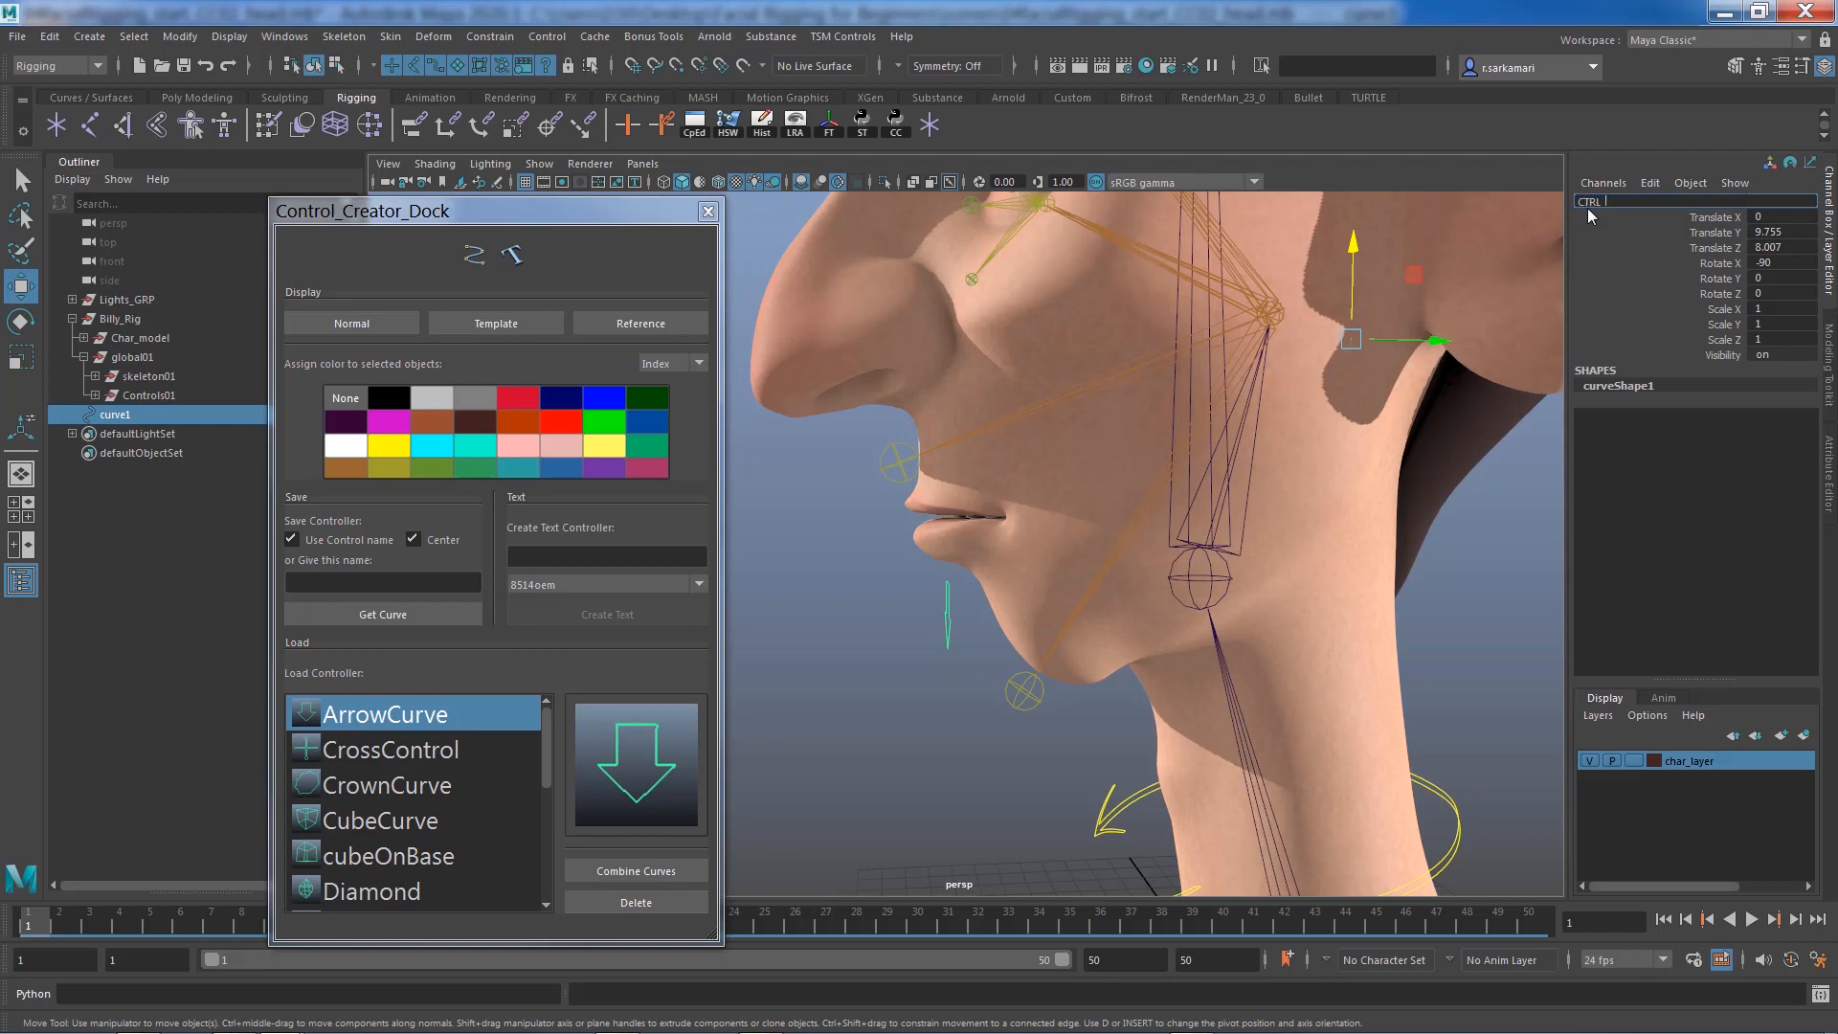
type("CTRL_lowerjaw01")
key("Return")
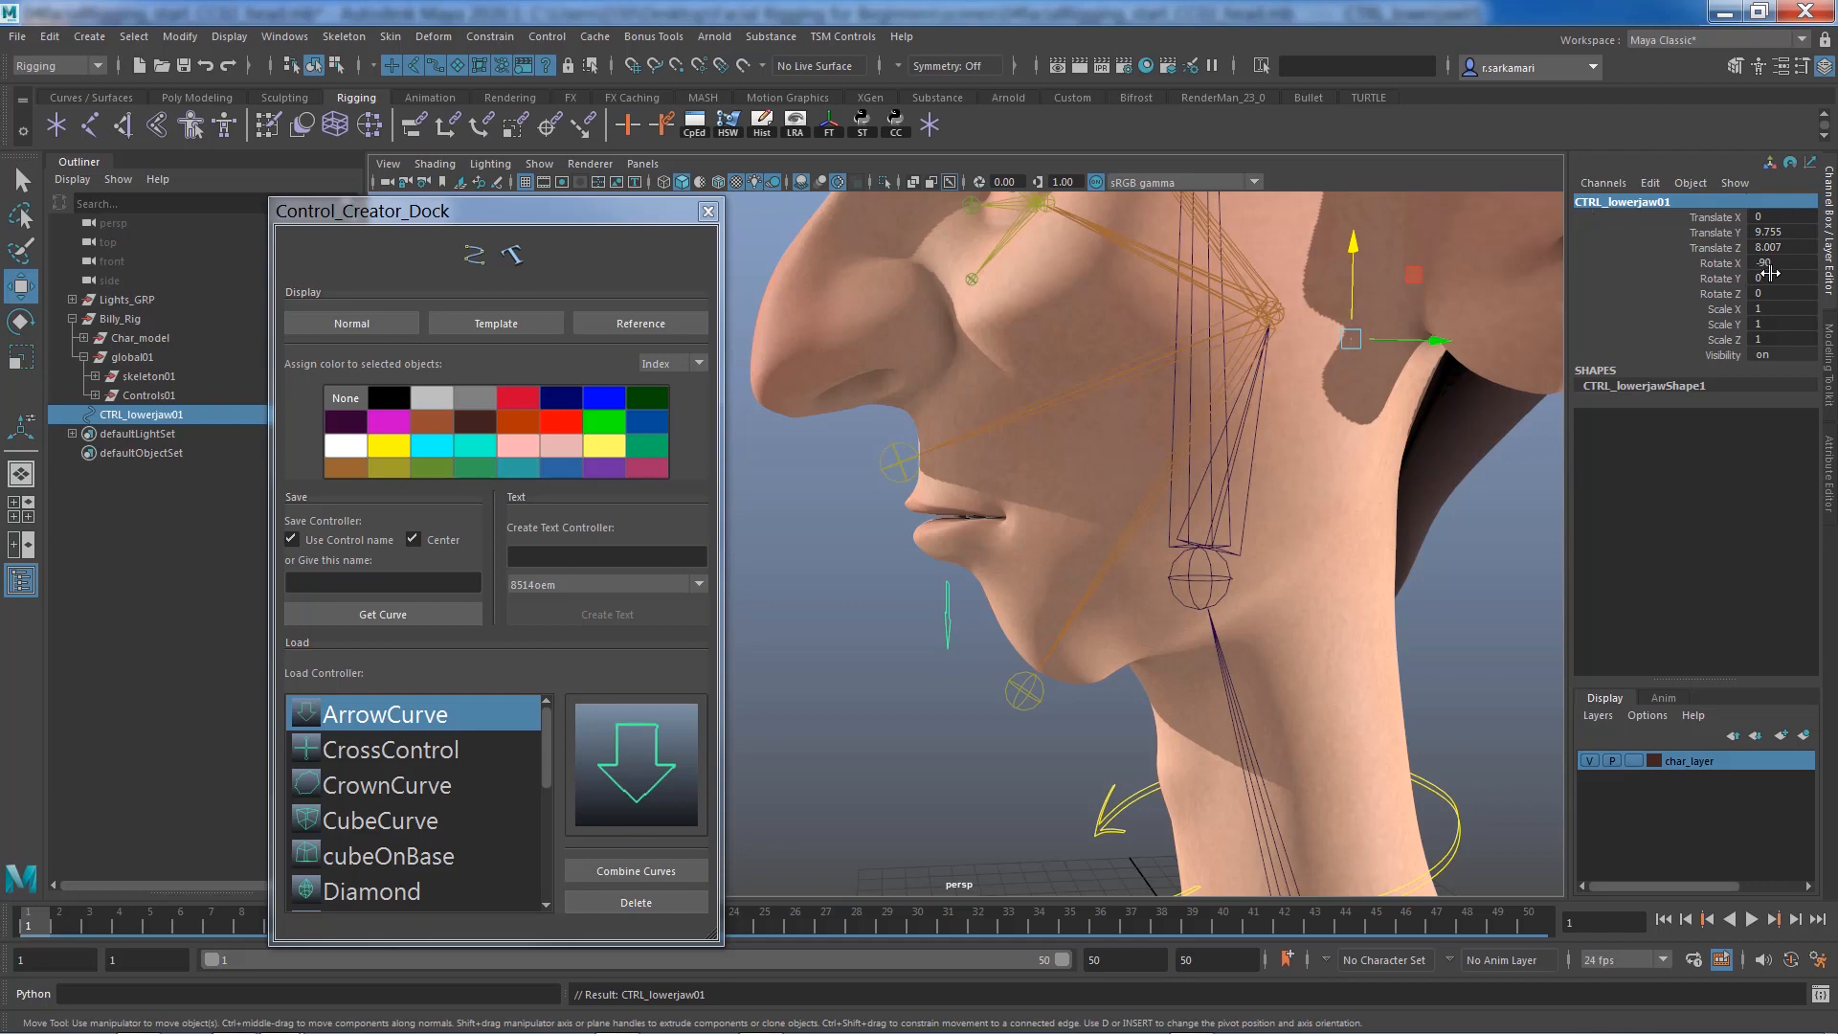
Freeze the transformations of CTRL_lowerjaw01
left_click(829, 127)
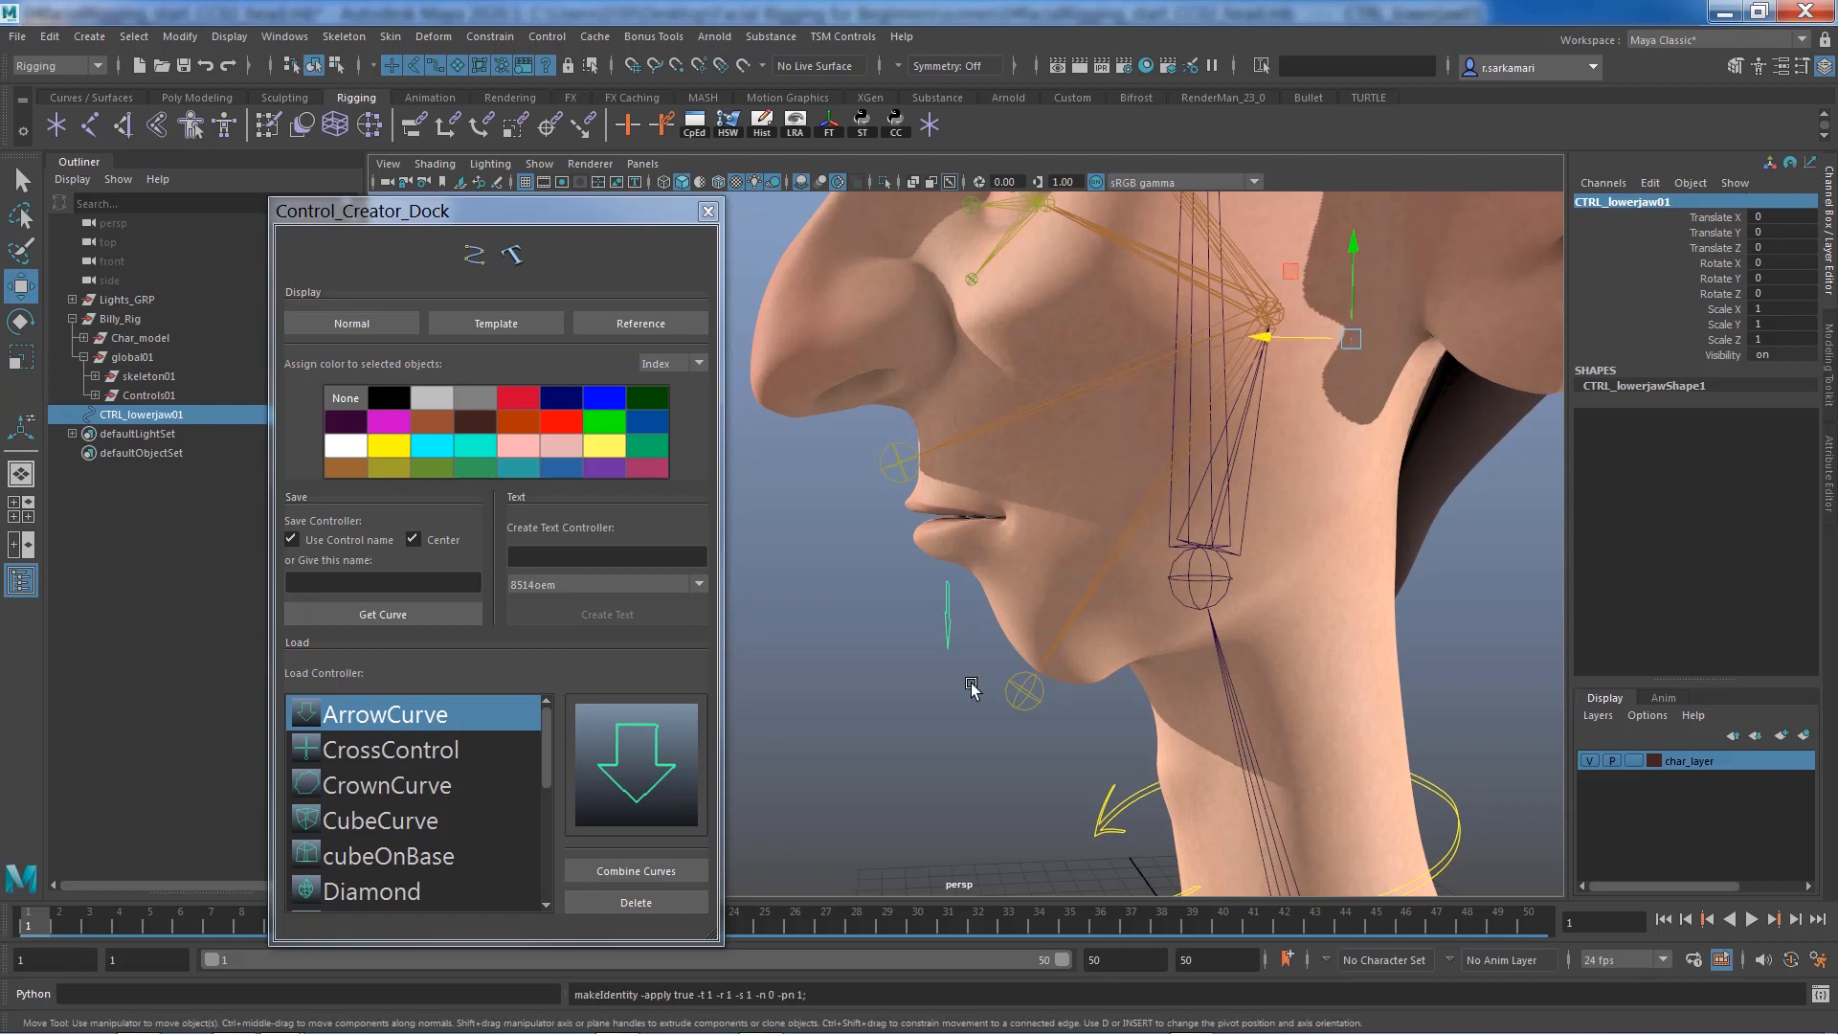
left_click_drag(924, 710, 1000, 742, "alt")
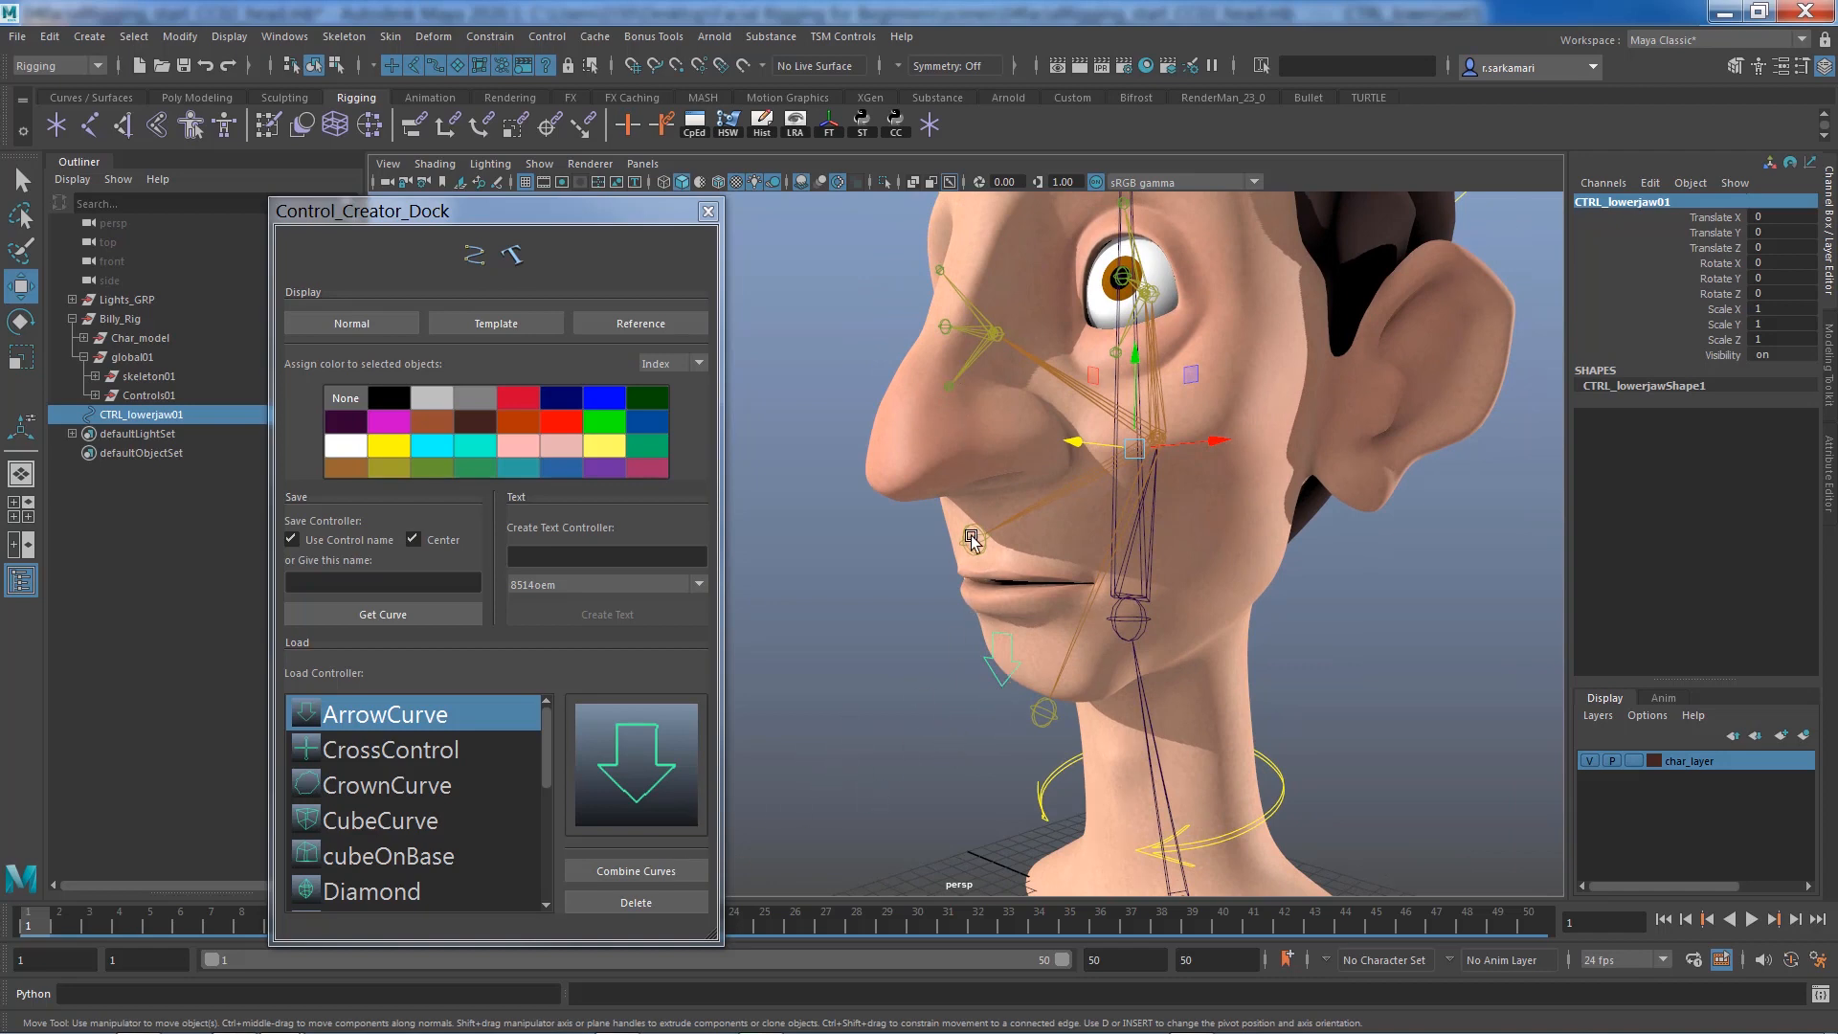
left_click_drag(939, 747, 846, 752, "alt")
Duplicate CTRL_lowerjaw01 and move the copy above the upper lip, at about Translate Y 4.292 and Z 1.897
left_click(969, 733)
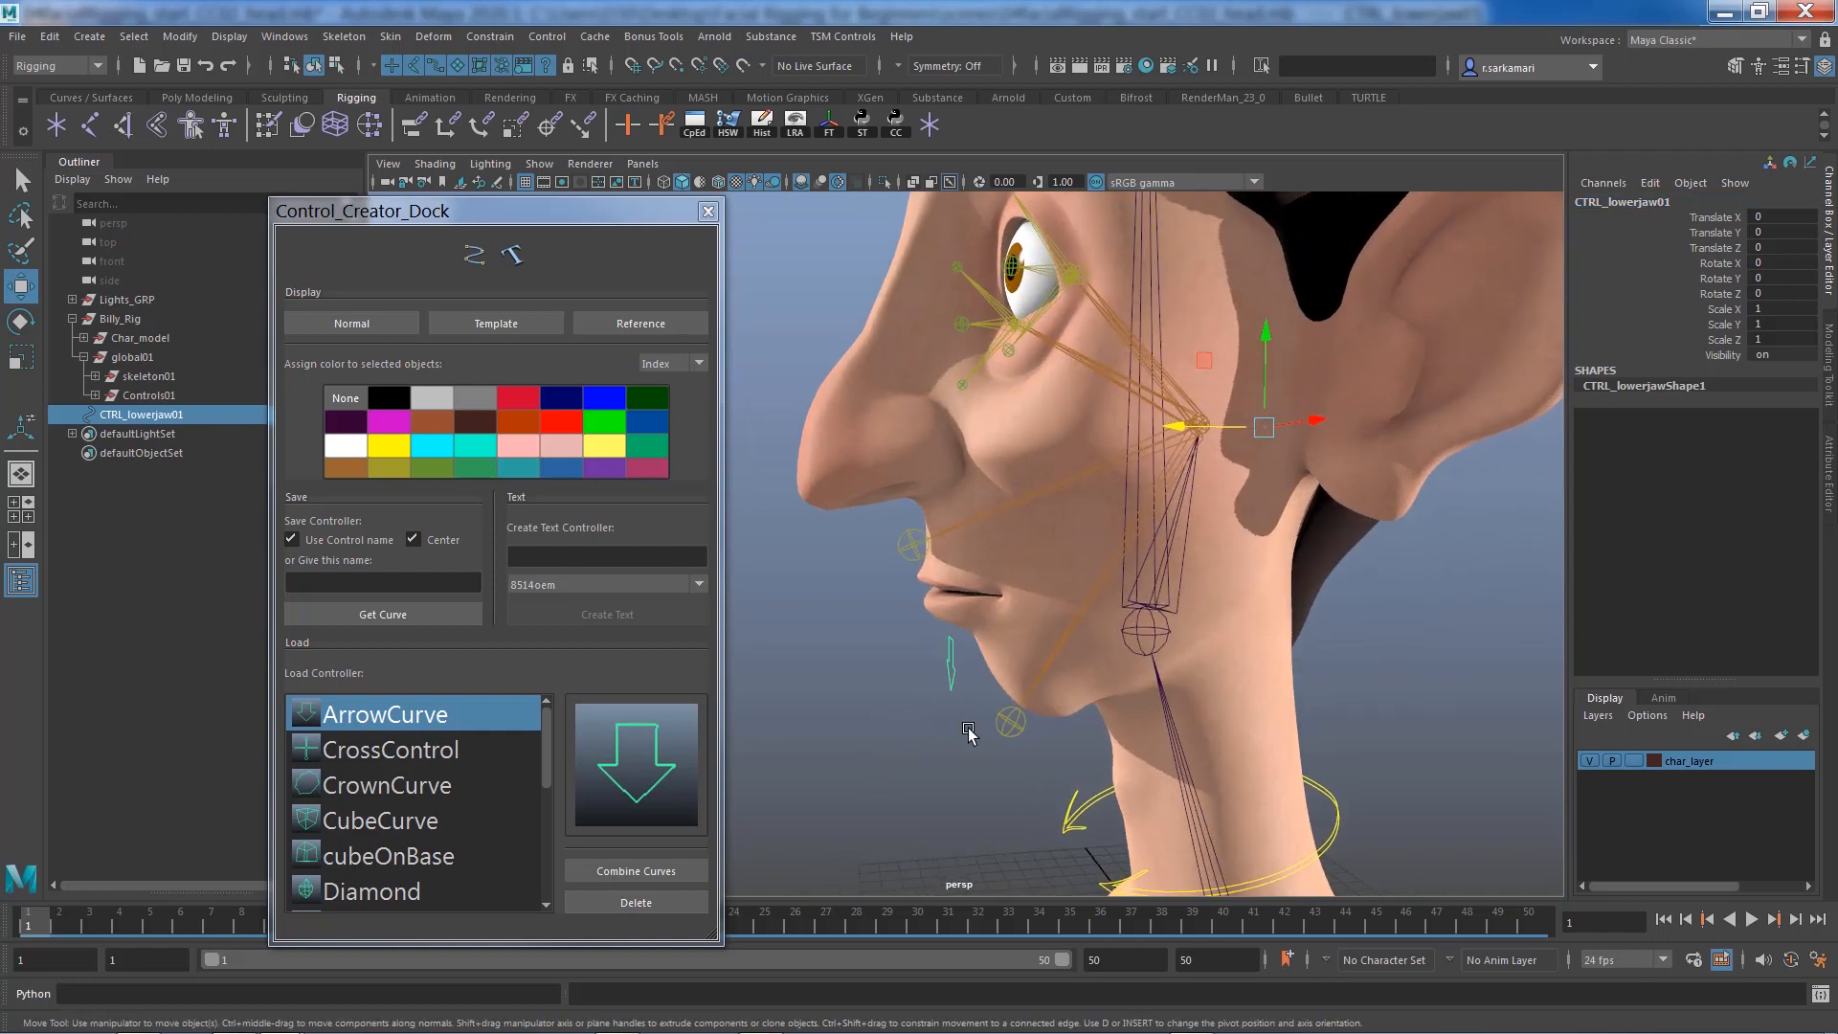
key("ctrl+d")
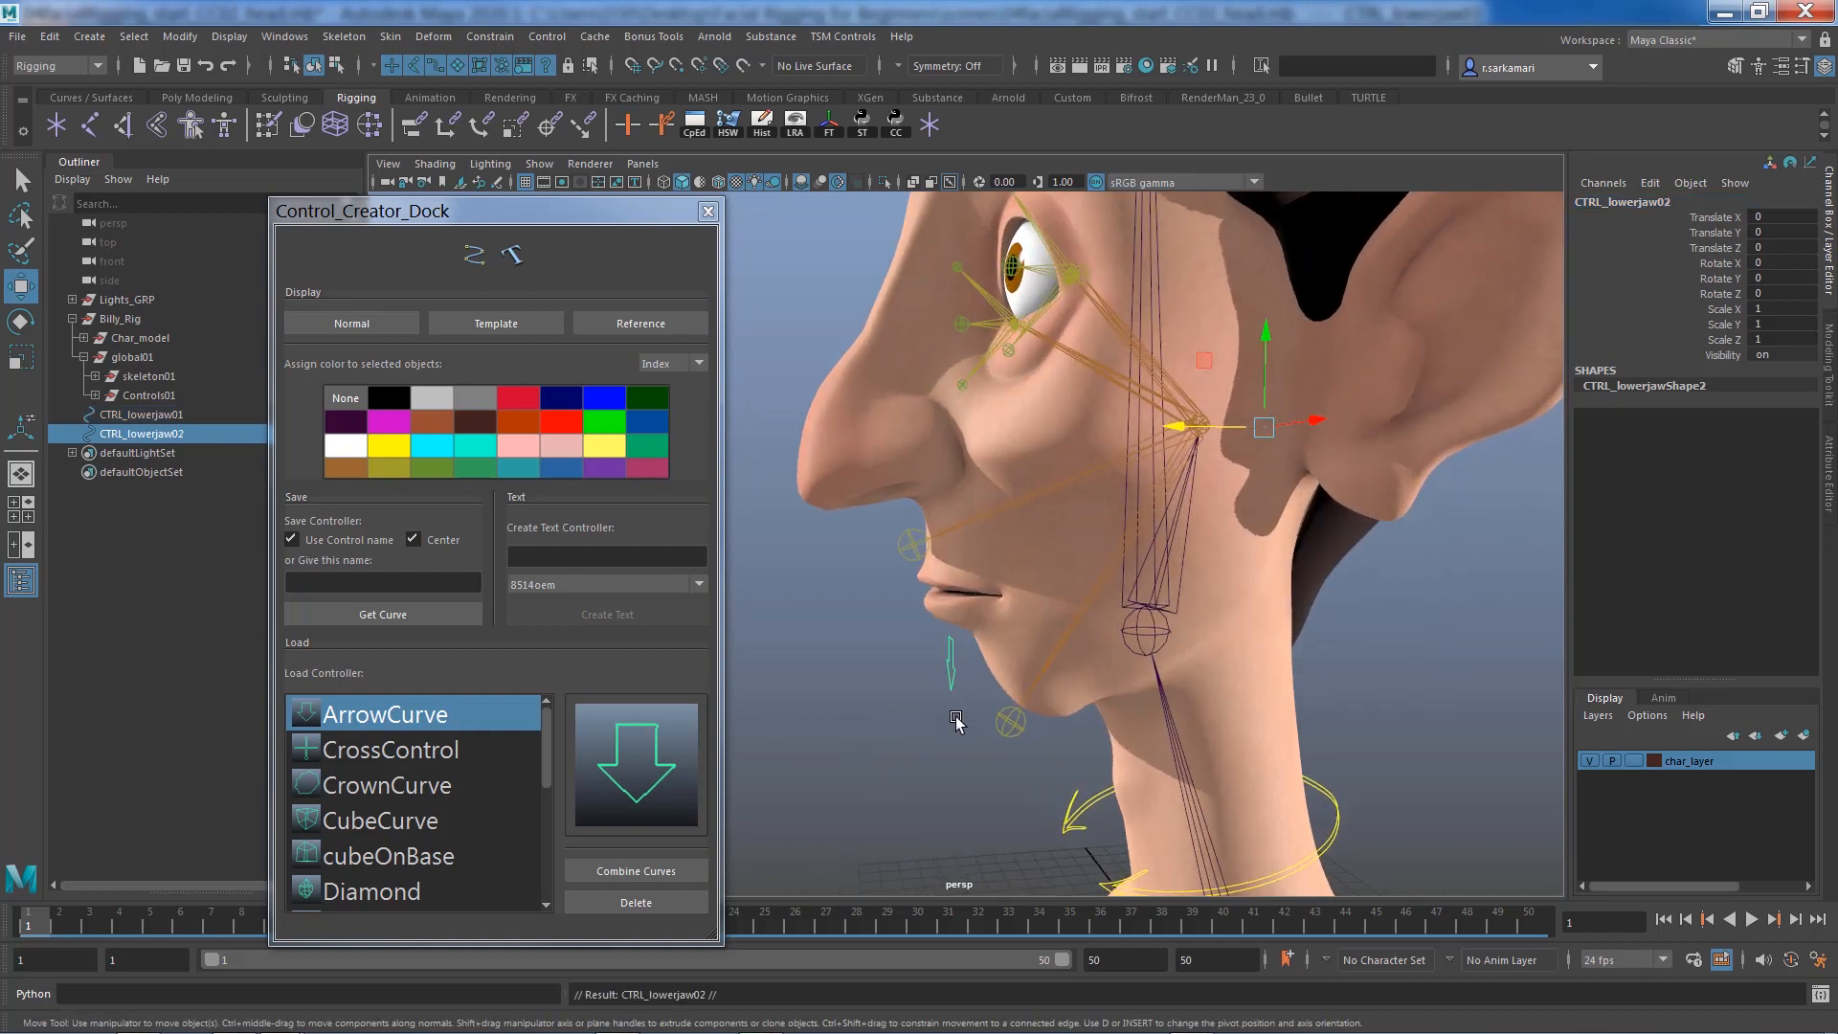
left_click_drag(1265, 335, 1268, 218)
left_click_drag(1177, 306, 1139, 325)
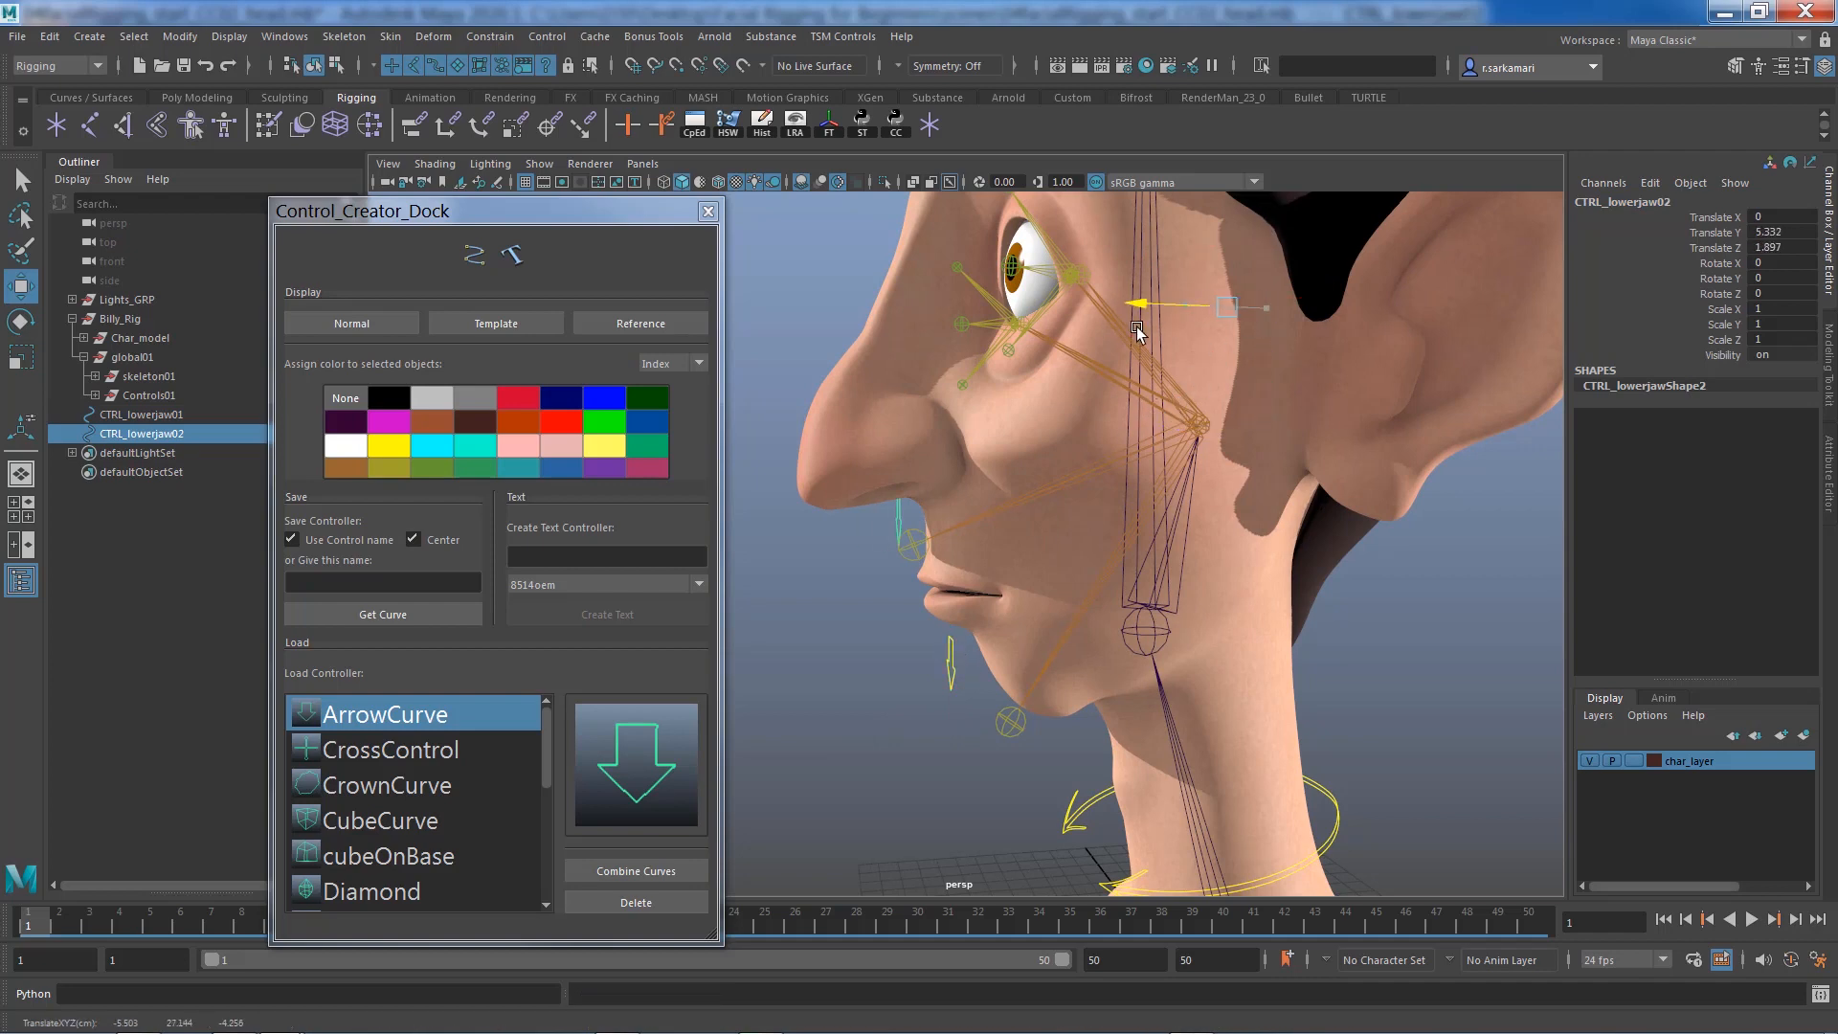
left_click_drag(1229, 217, 1229, 240)
left_click_drag(883, 605, 842, 612, "alt")
Center the pivot of the duplicated arrow on its own shape
key("e")
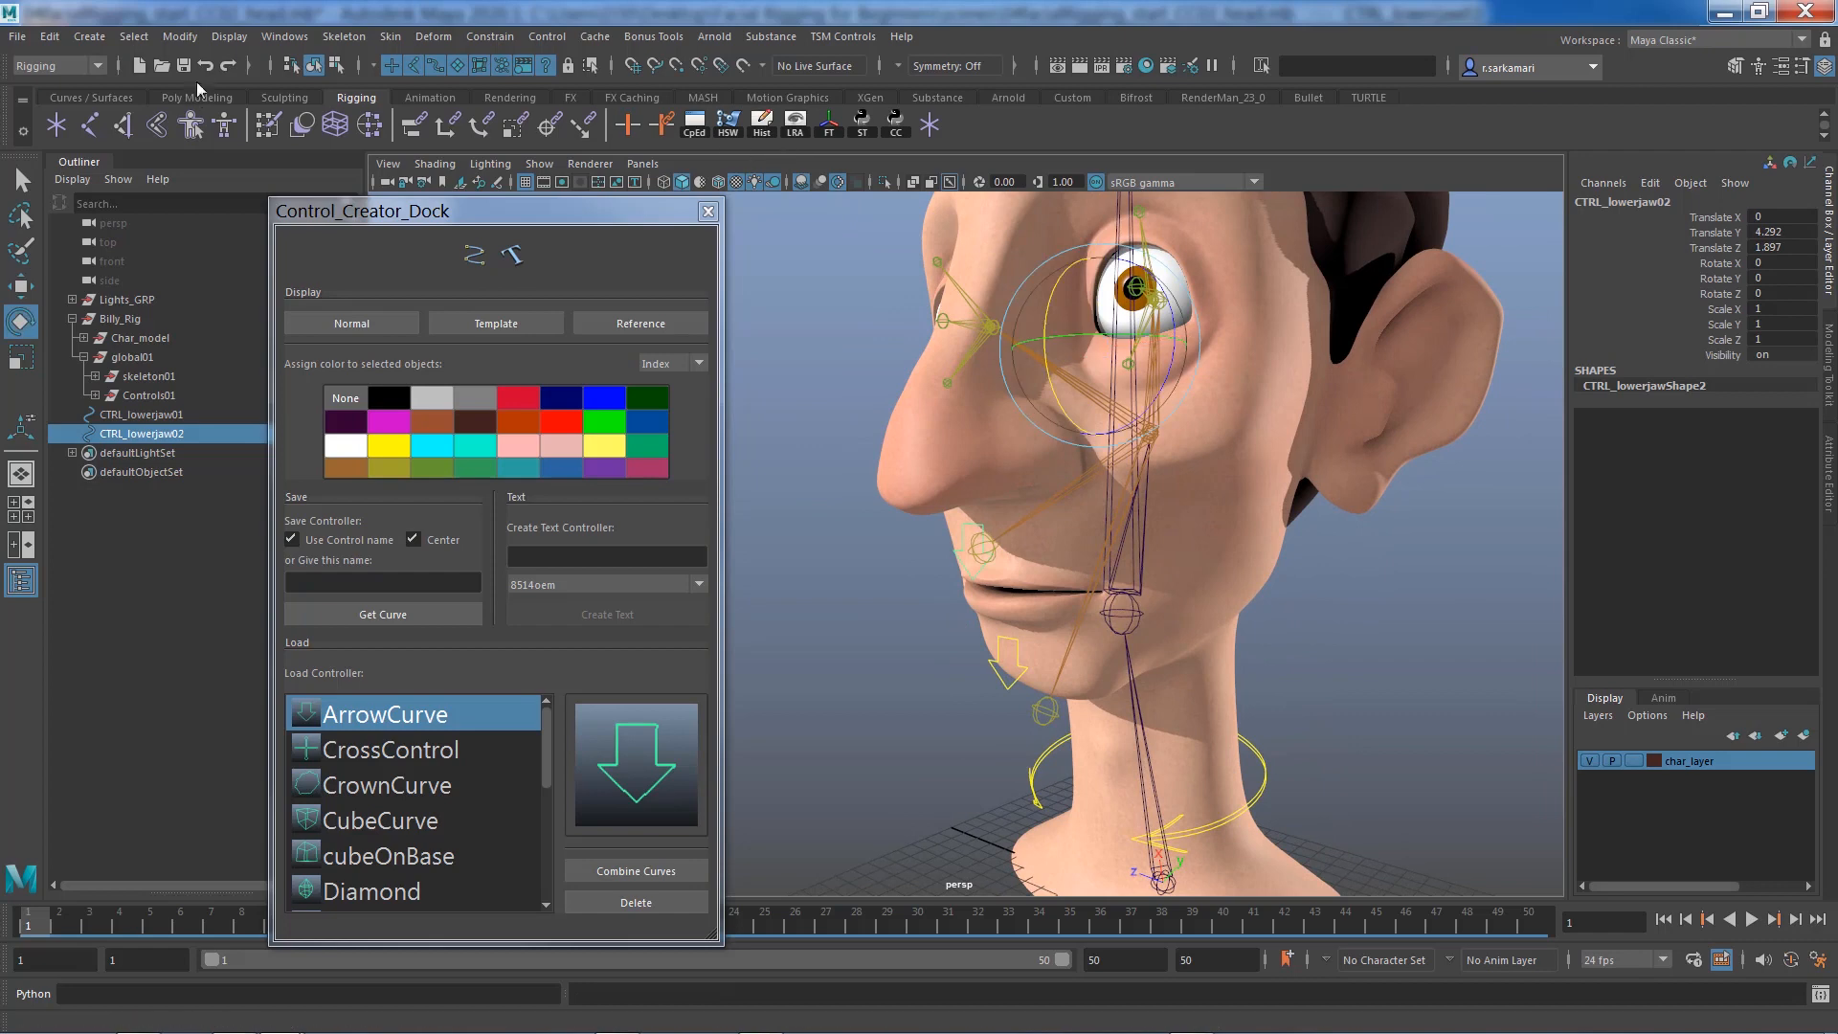
left_click(179, 36)
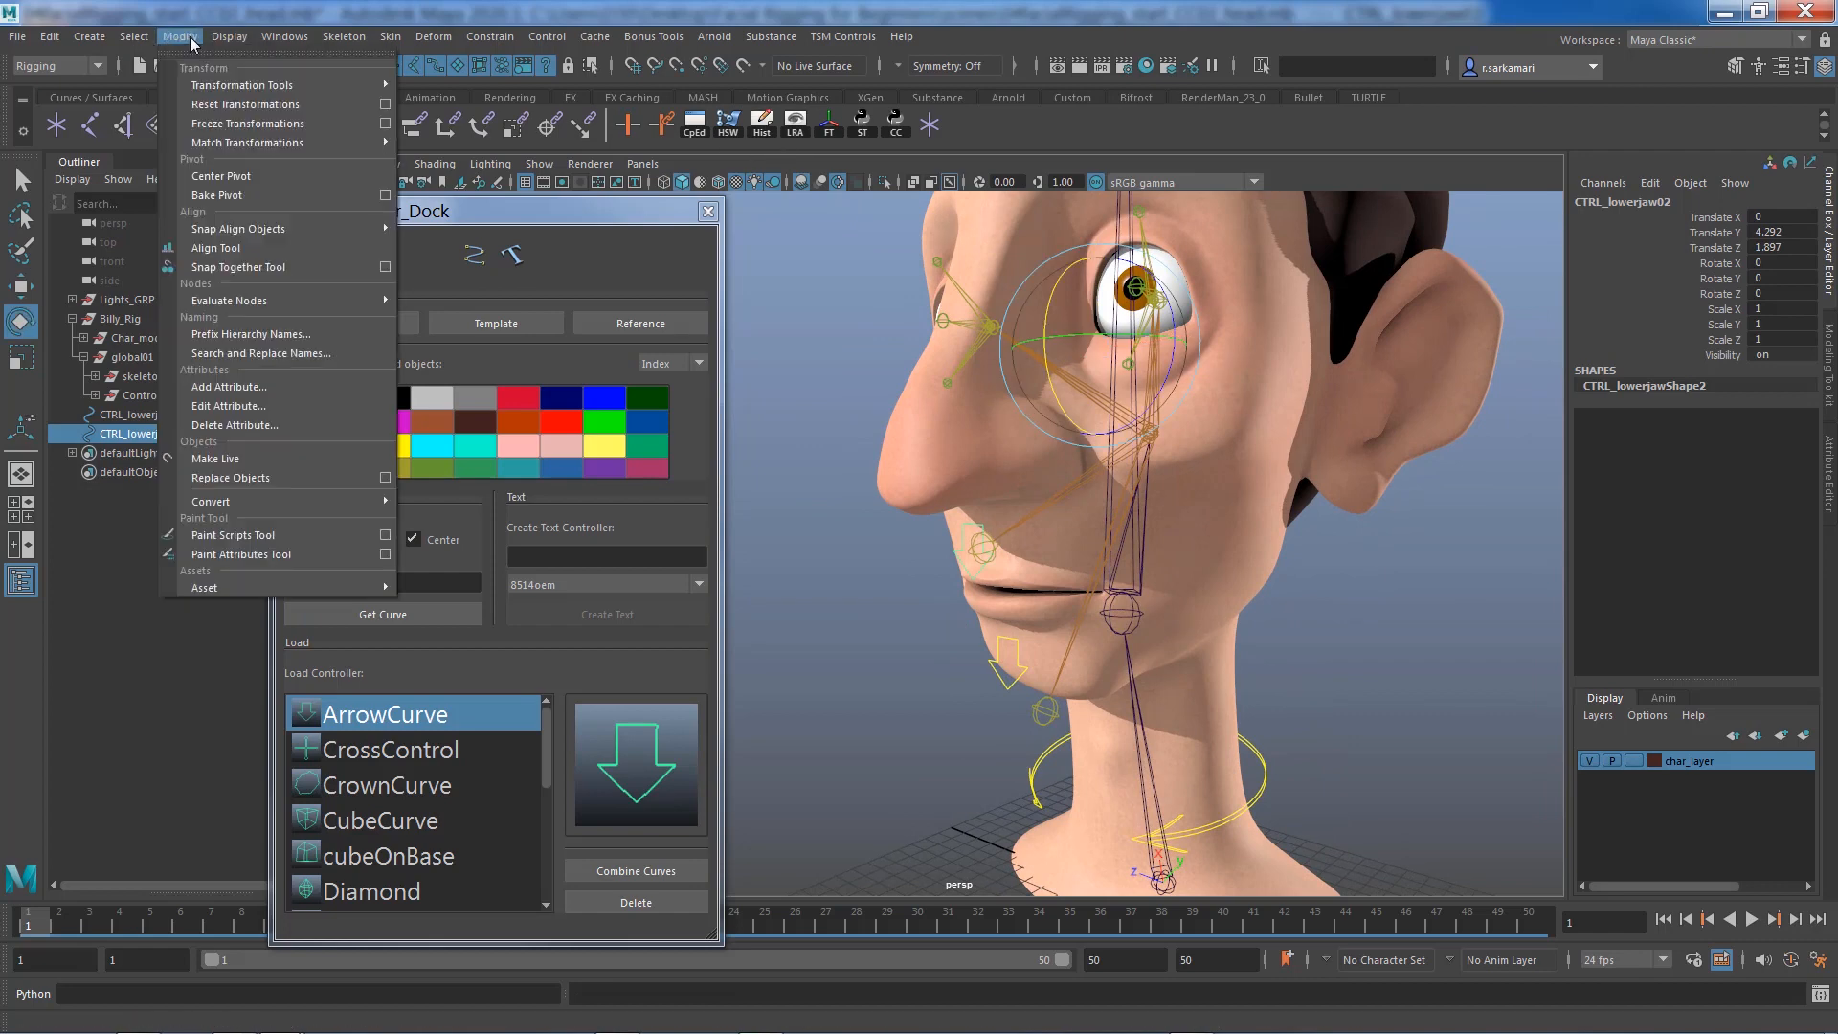
left_click(204, 178)
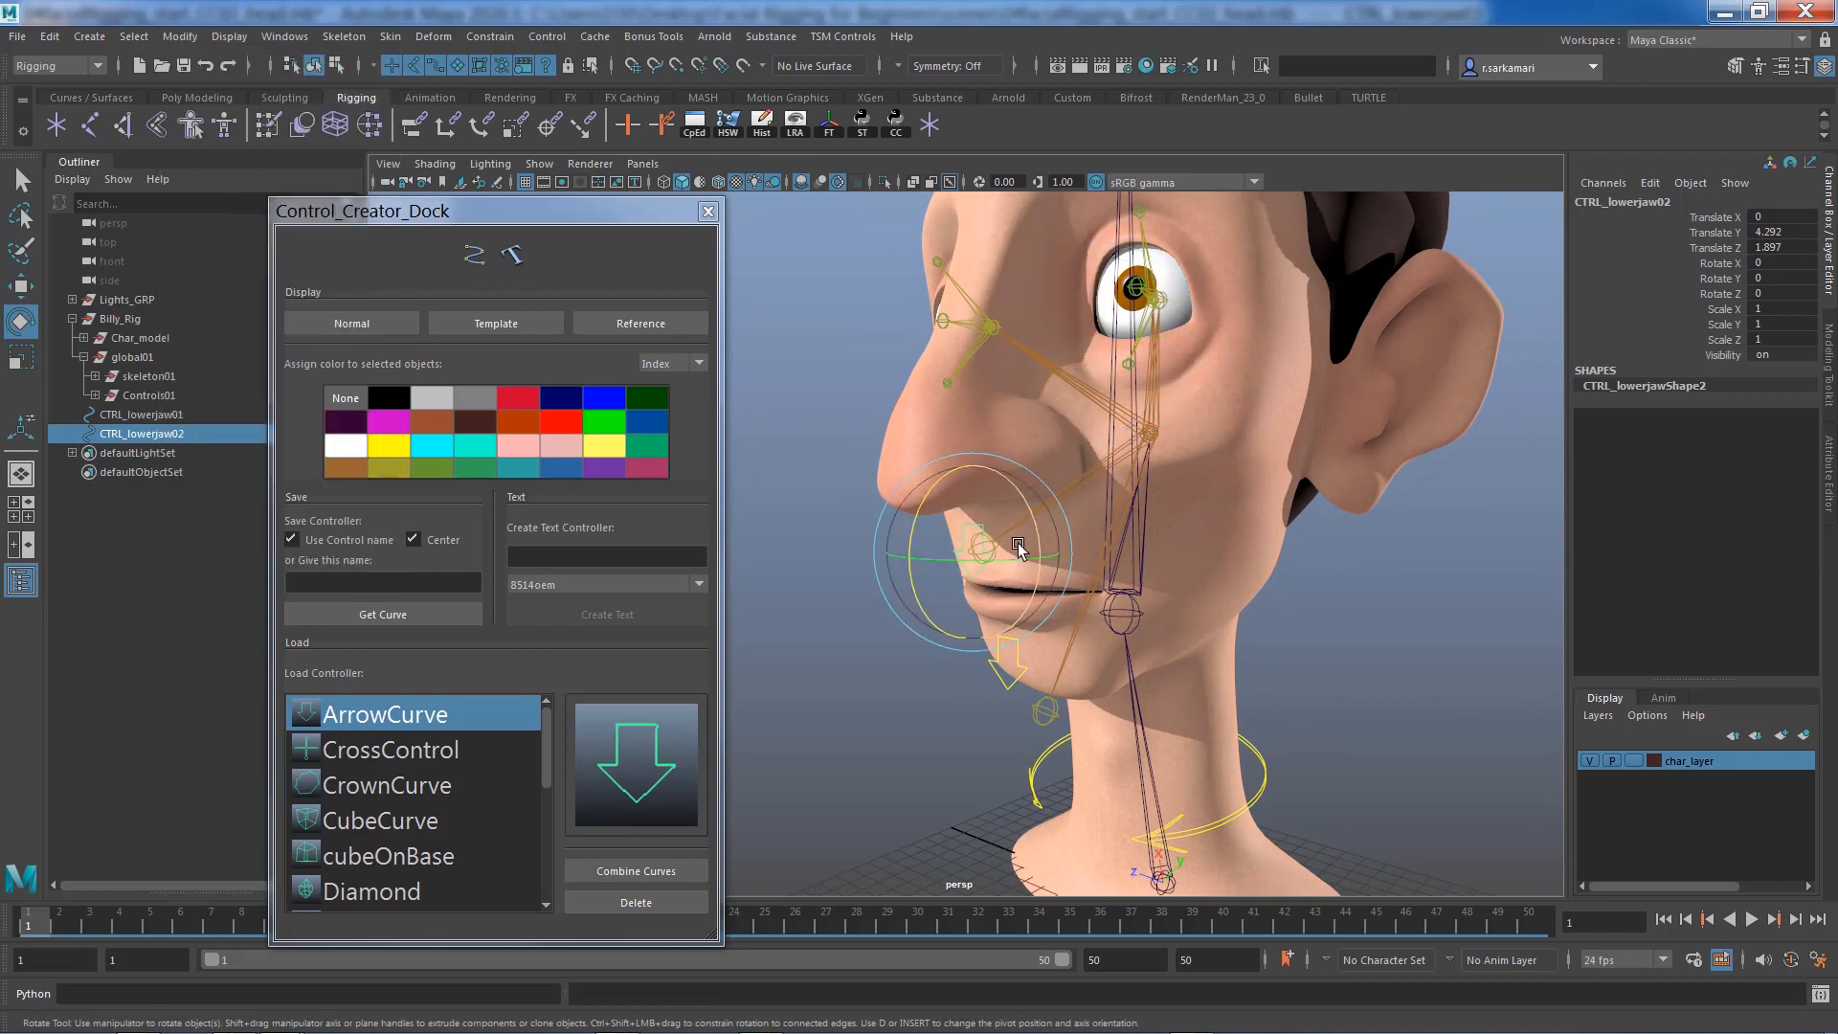
scroll(954, 651, "up", 5)
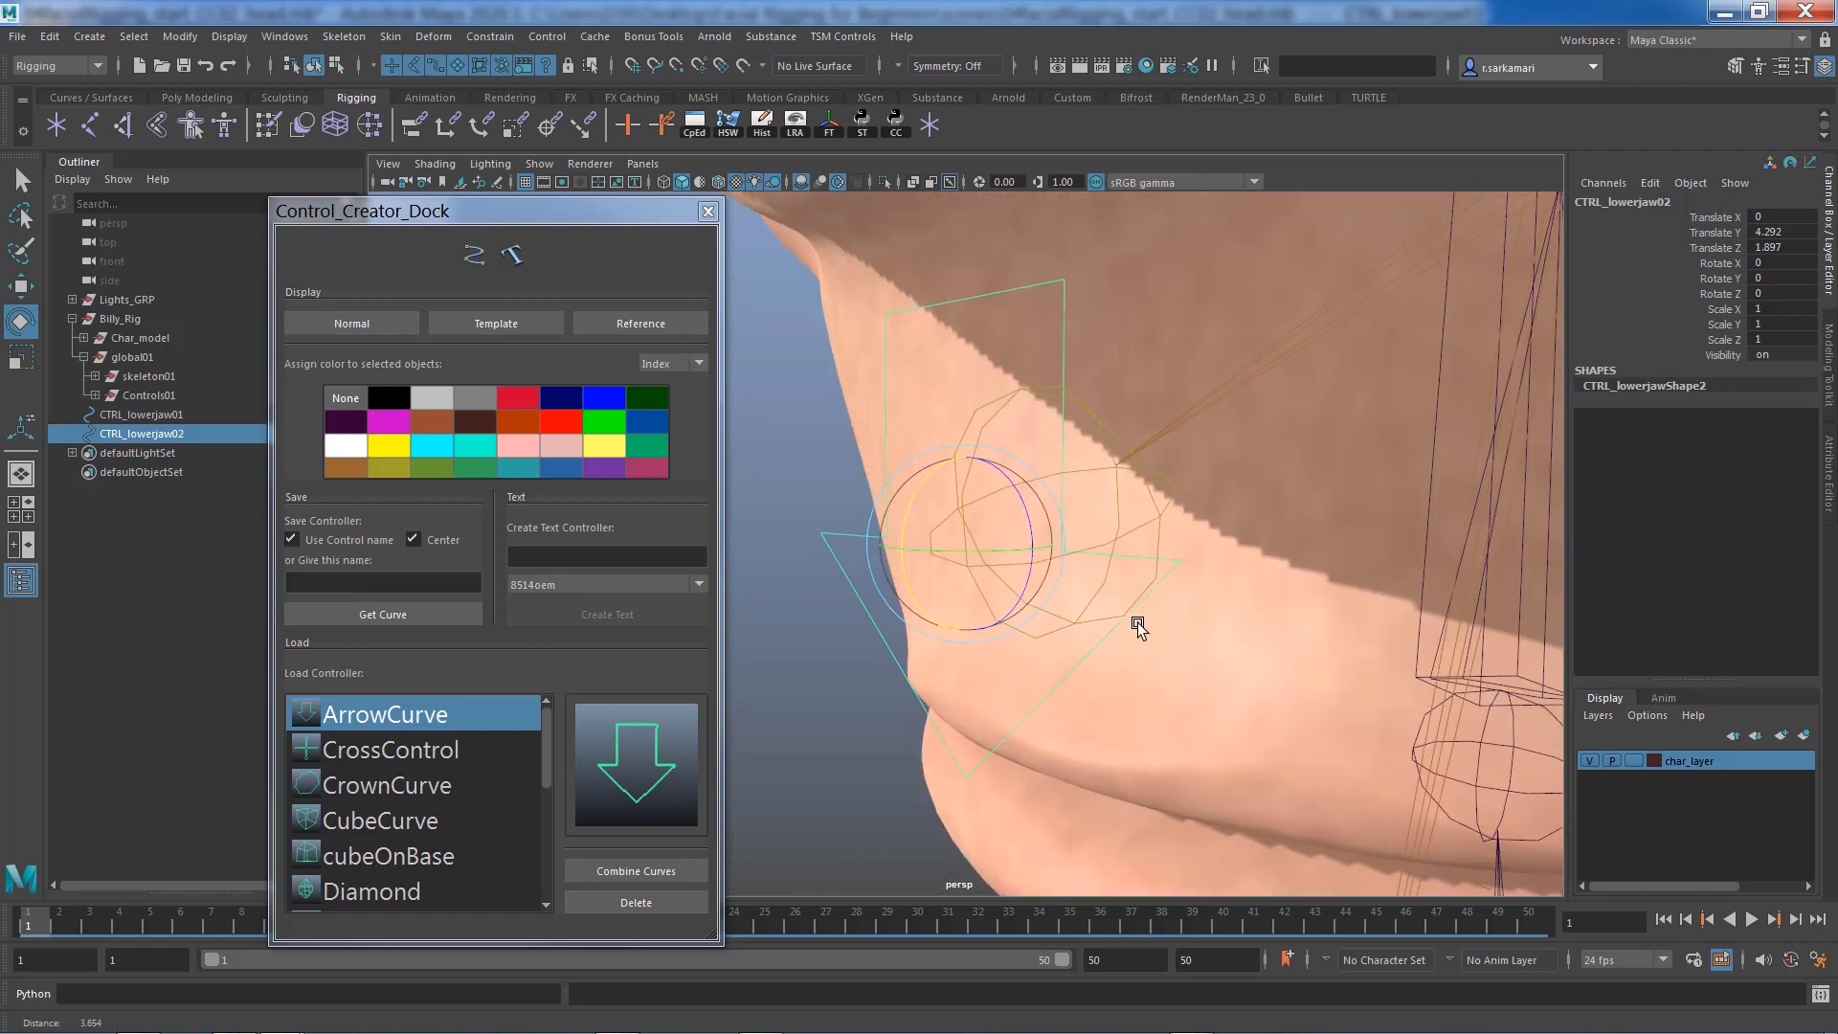
left_click_drag(1136, 623, 1237, 695, "alt")
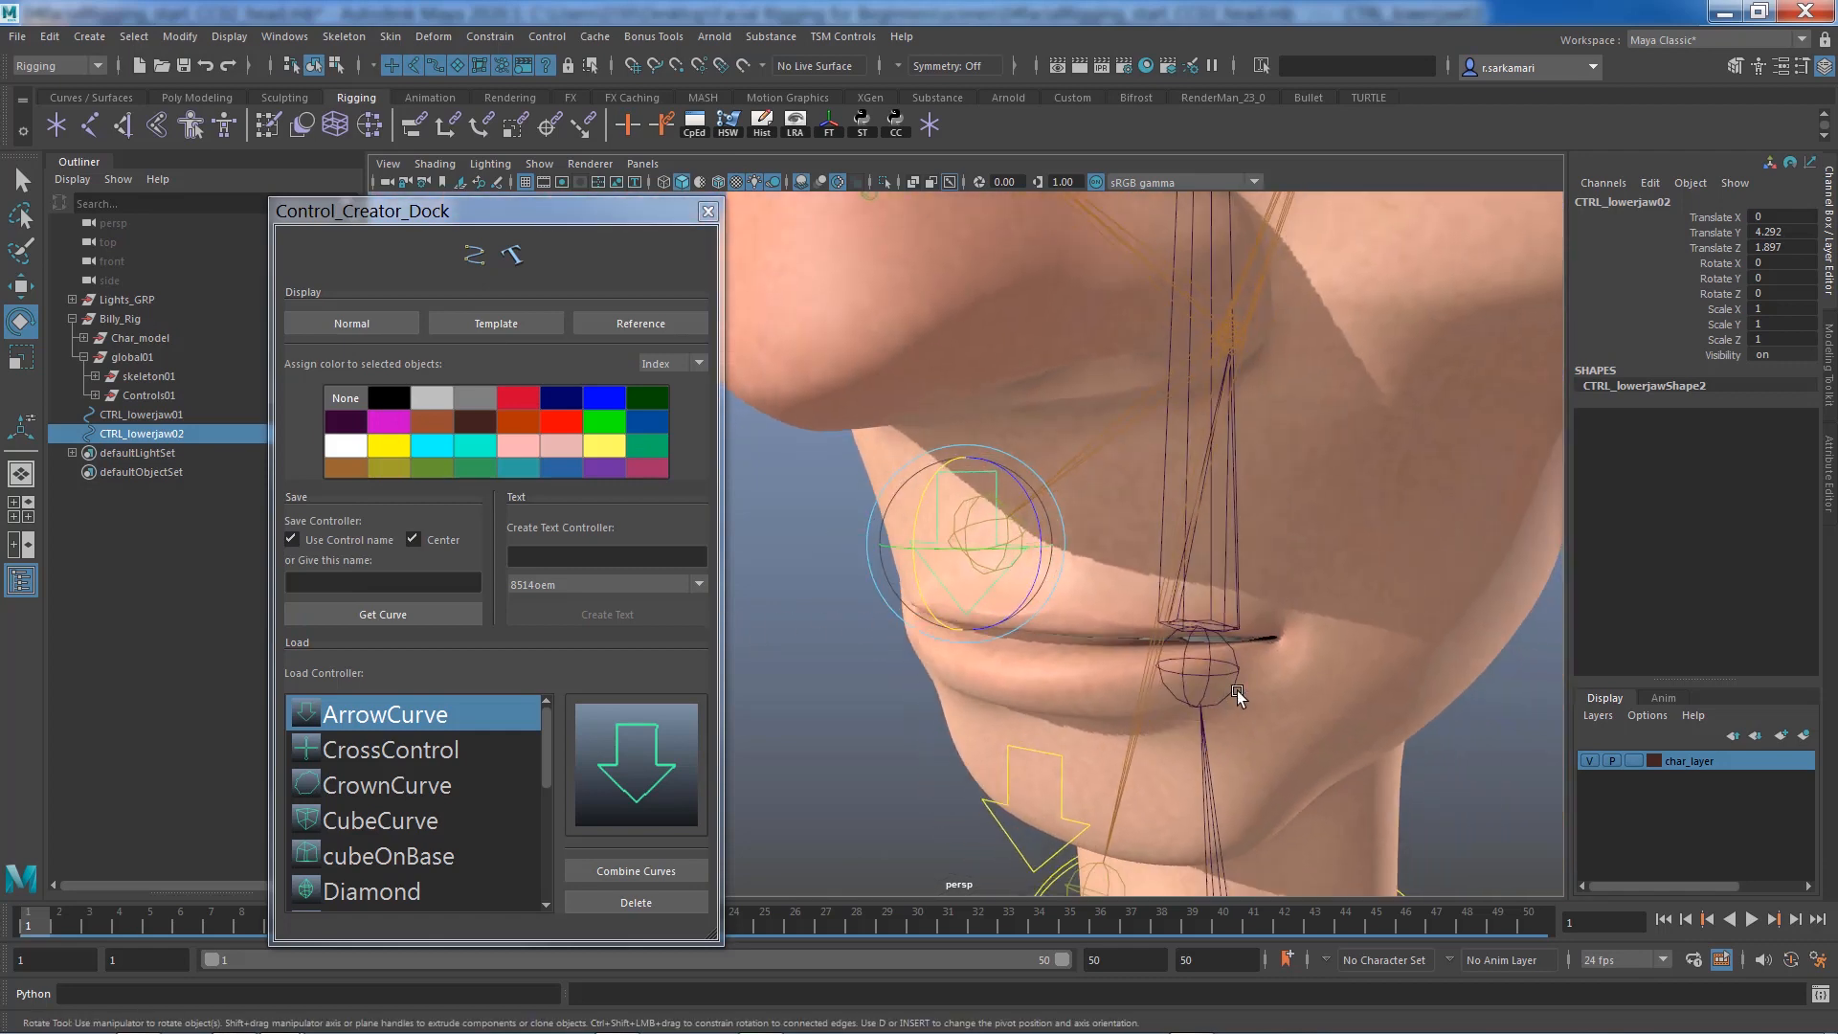
Rotate the duplicated arrow -180 degrees in Z so it points up, and raise it to about Translate Y 4.779
left_click_drag(1030, 543, 1036, 617)
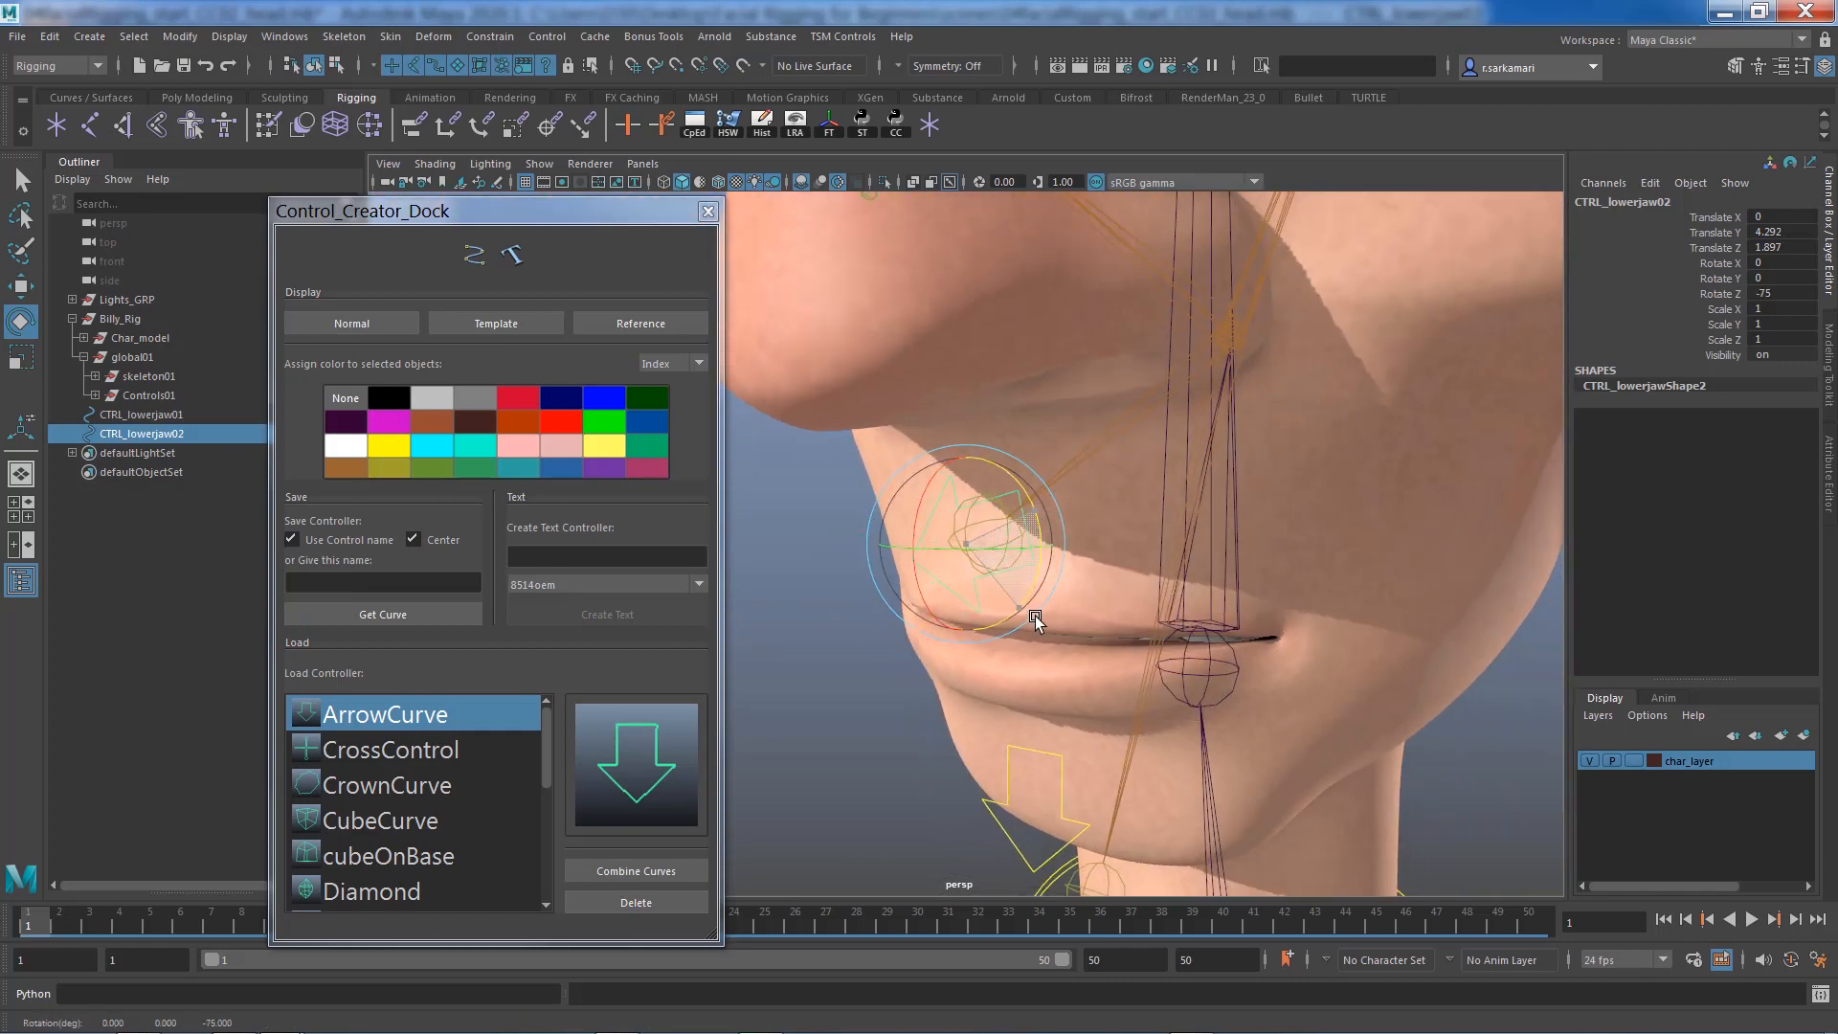
left_click_drag(1044, 536, 939, 703)
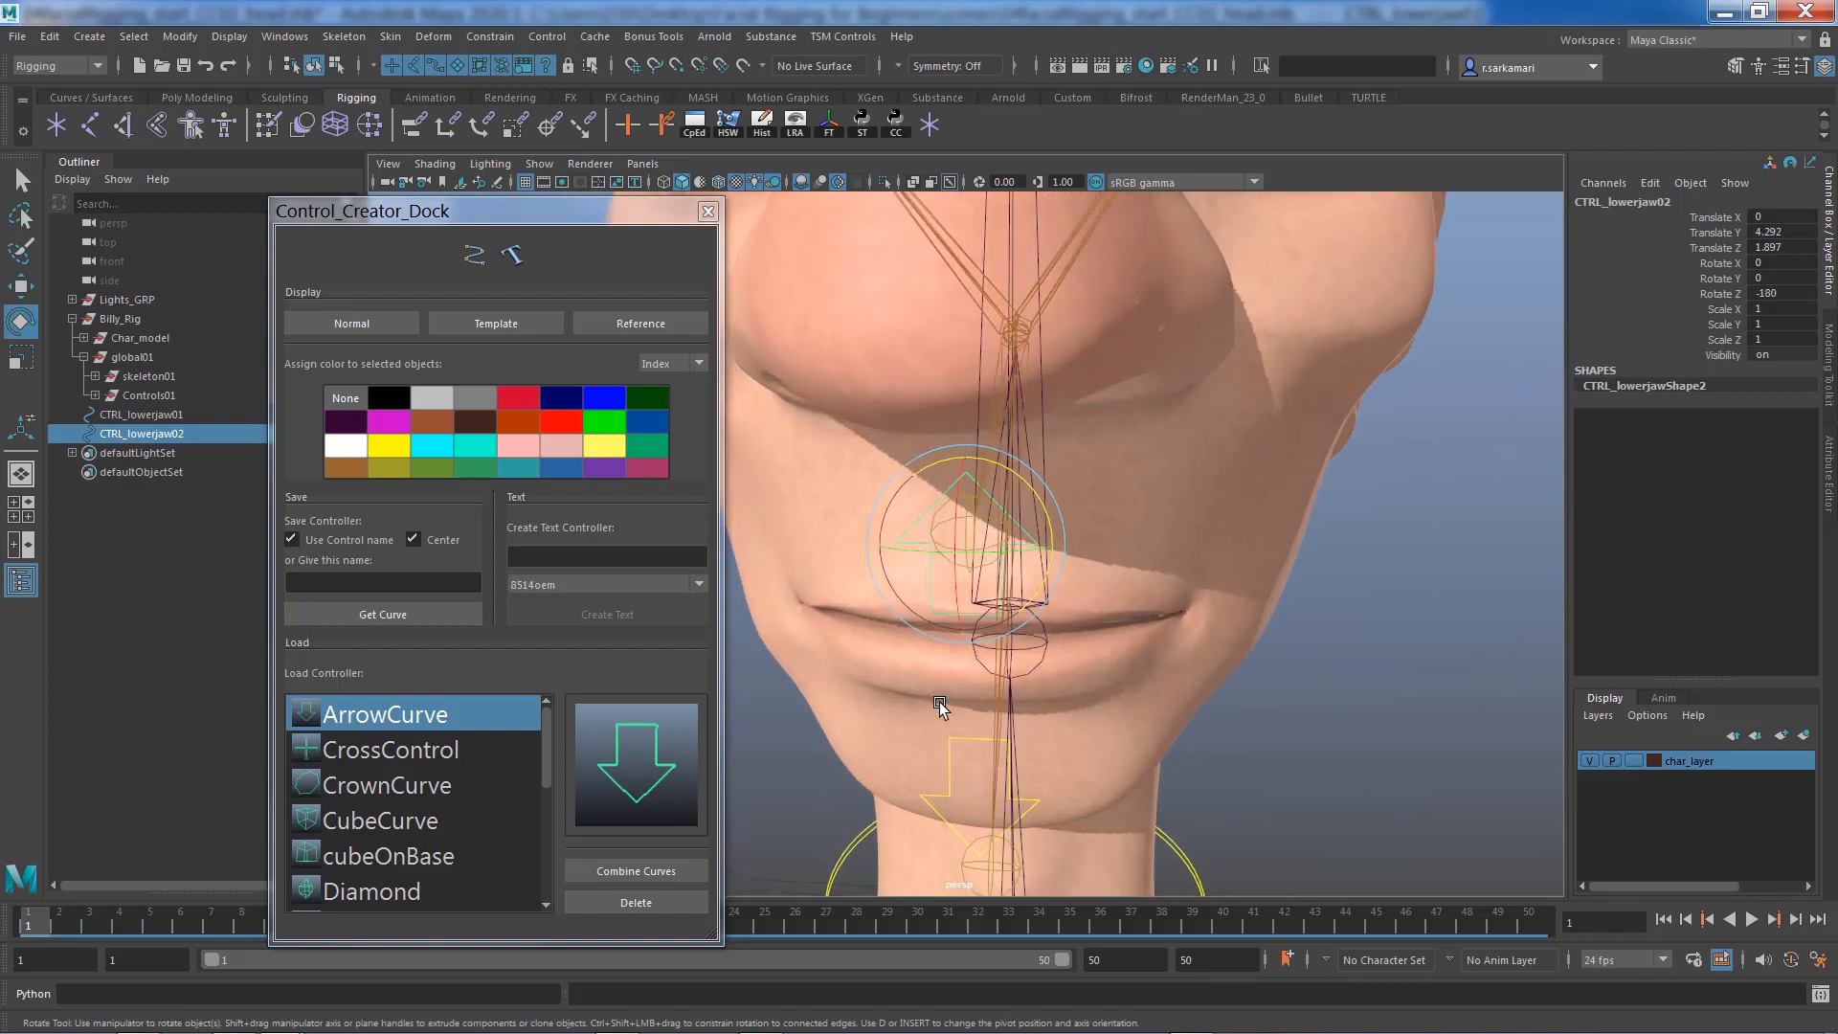
key("w")
left_click_drag(969, 617, 969, 581)
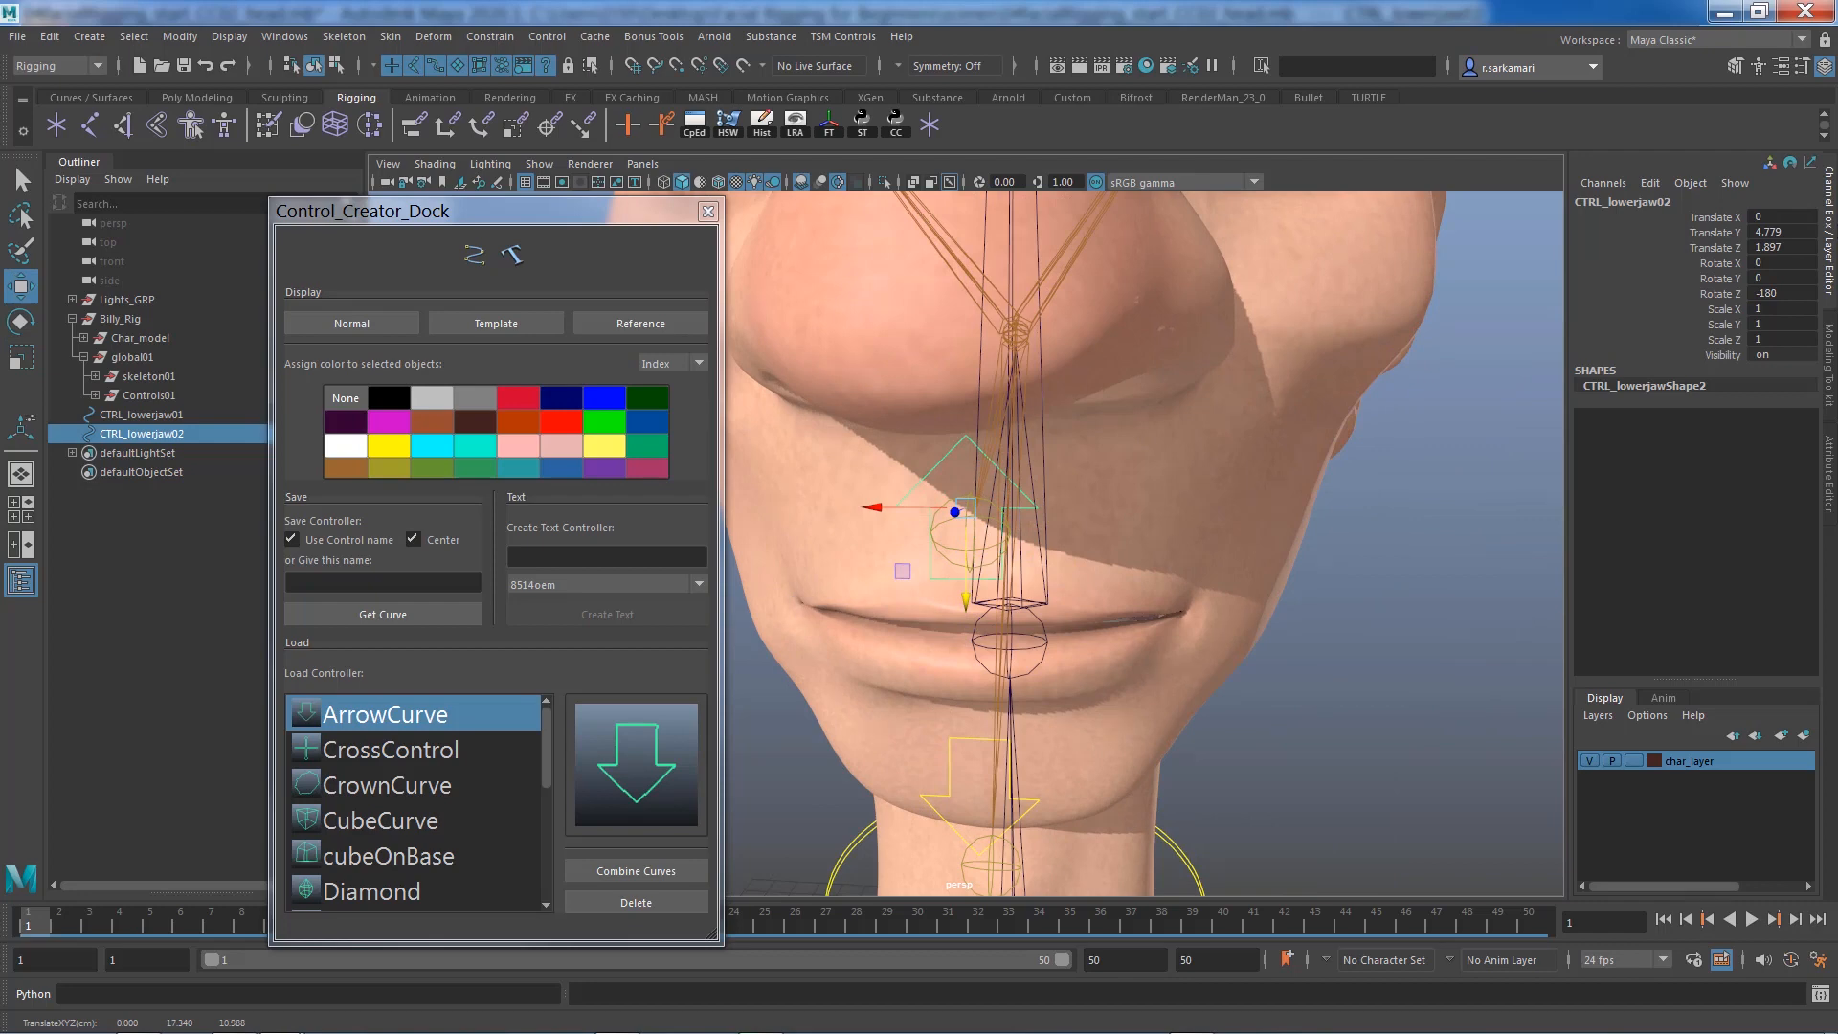
Rename the duplicated arrow control as CTRL_upperjaw01
double_click(1610, 201)
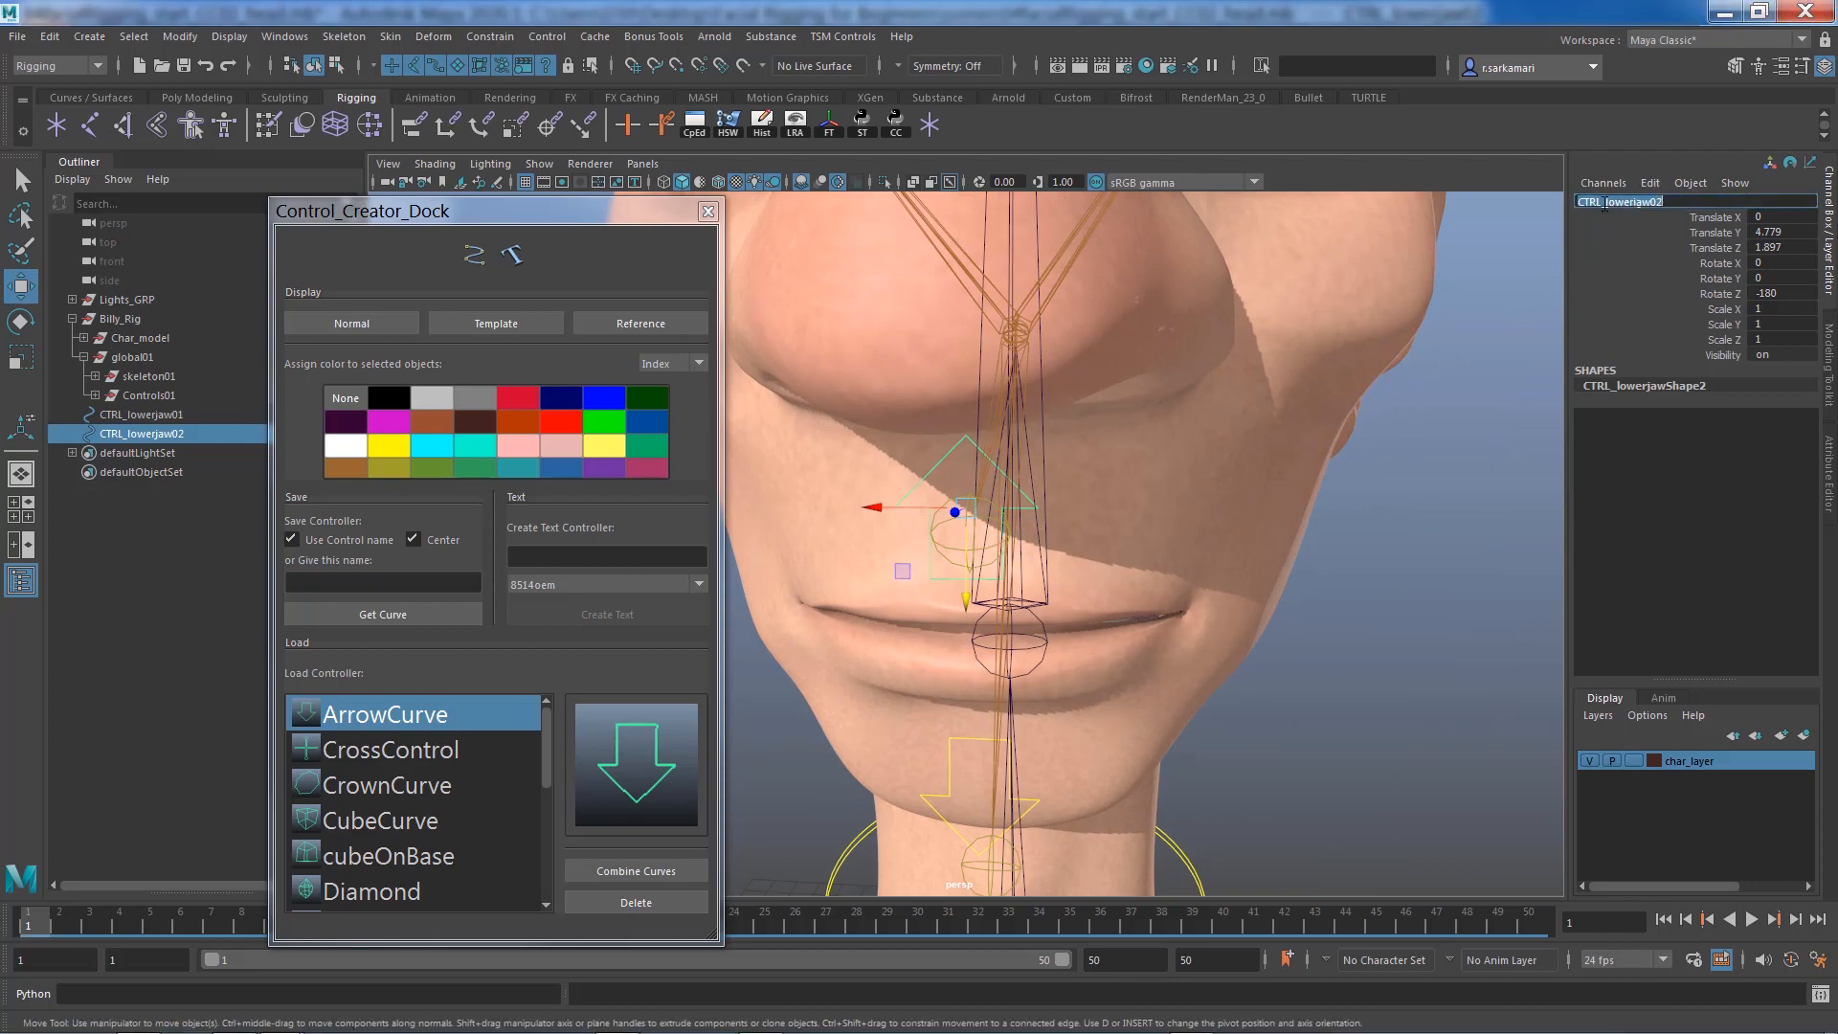
left_click(1610, 201)
type("upperj")
key("End")
key("BackSpace")
type("1")
key("Return")
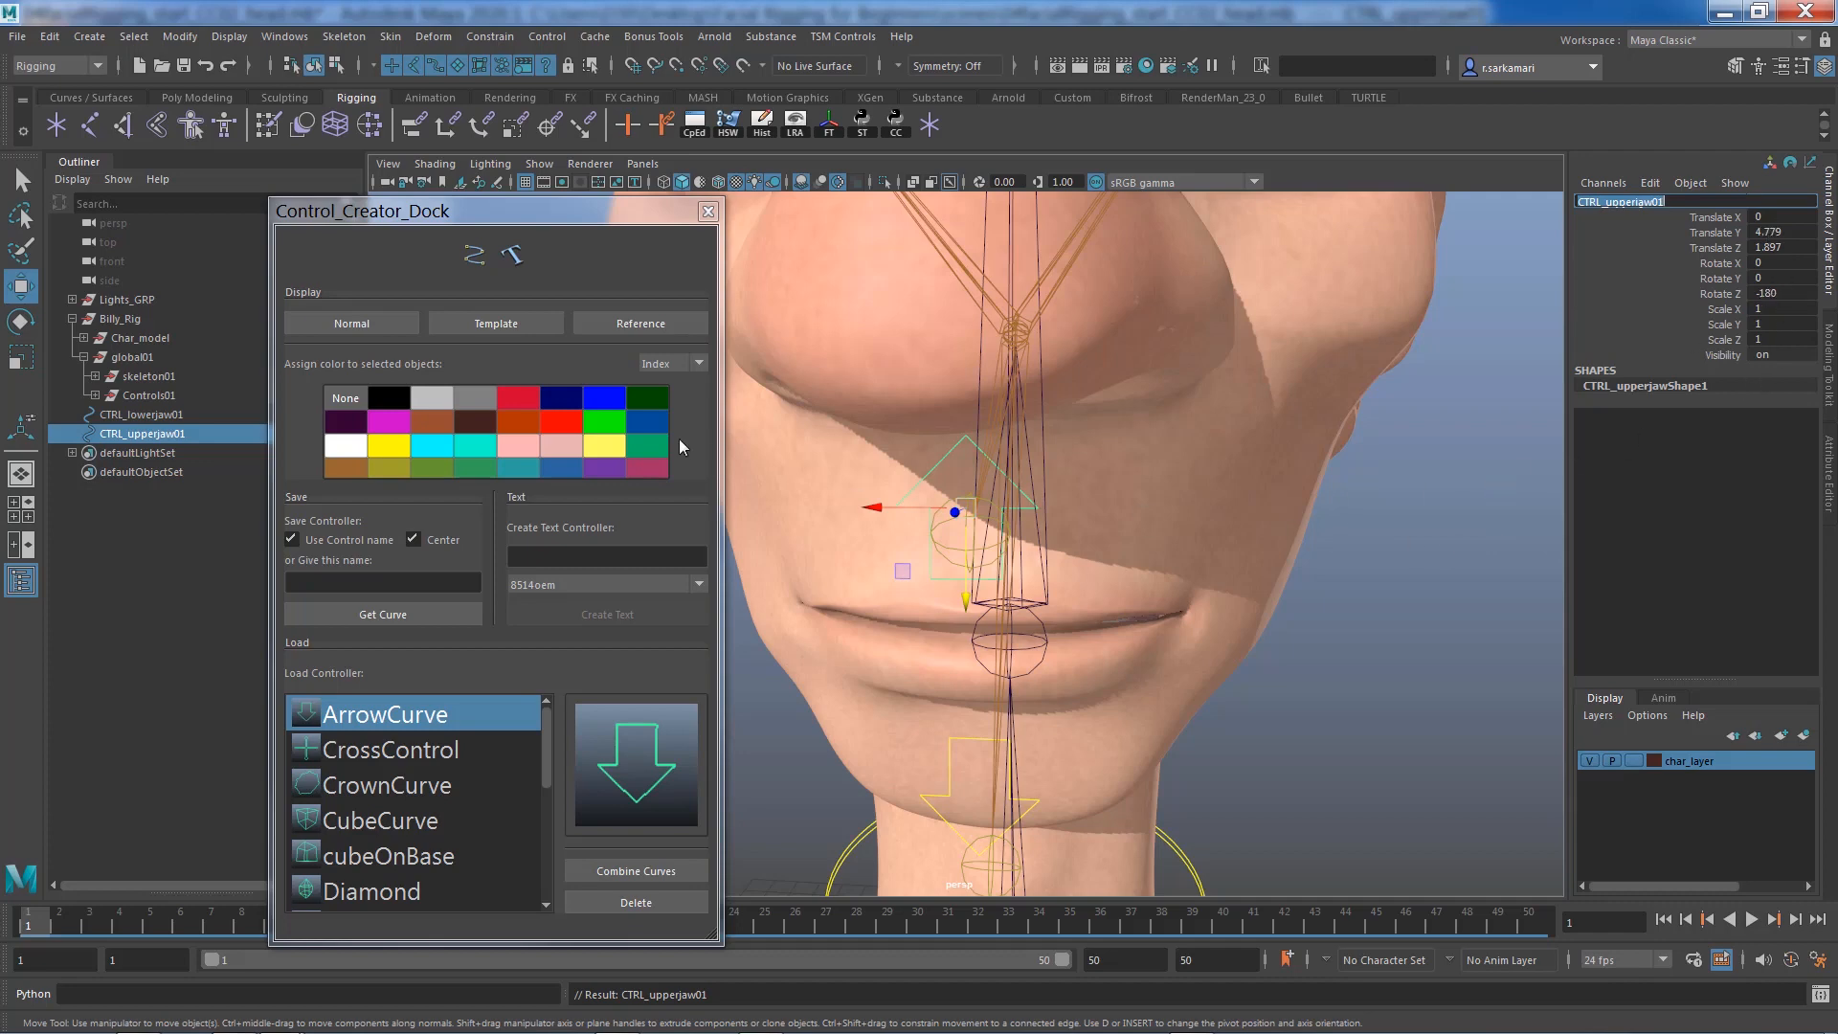
Freeze the transformations of CTRL_upperjaw01
left_click(182, 527)
left_click(153, 434)
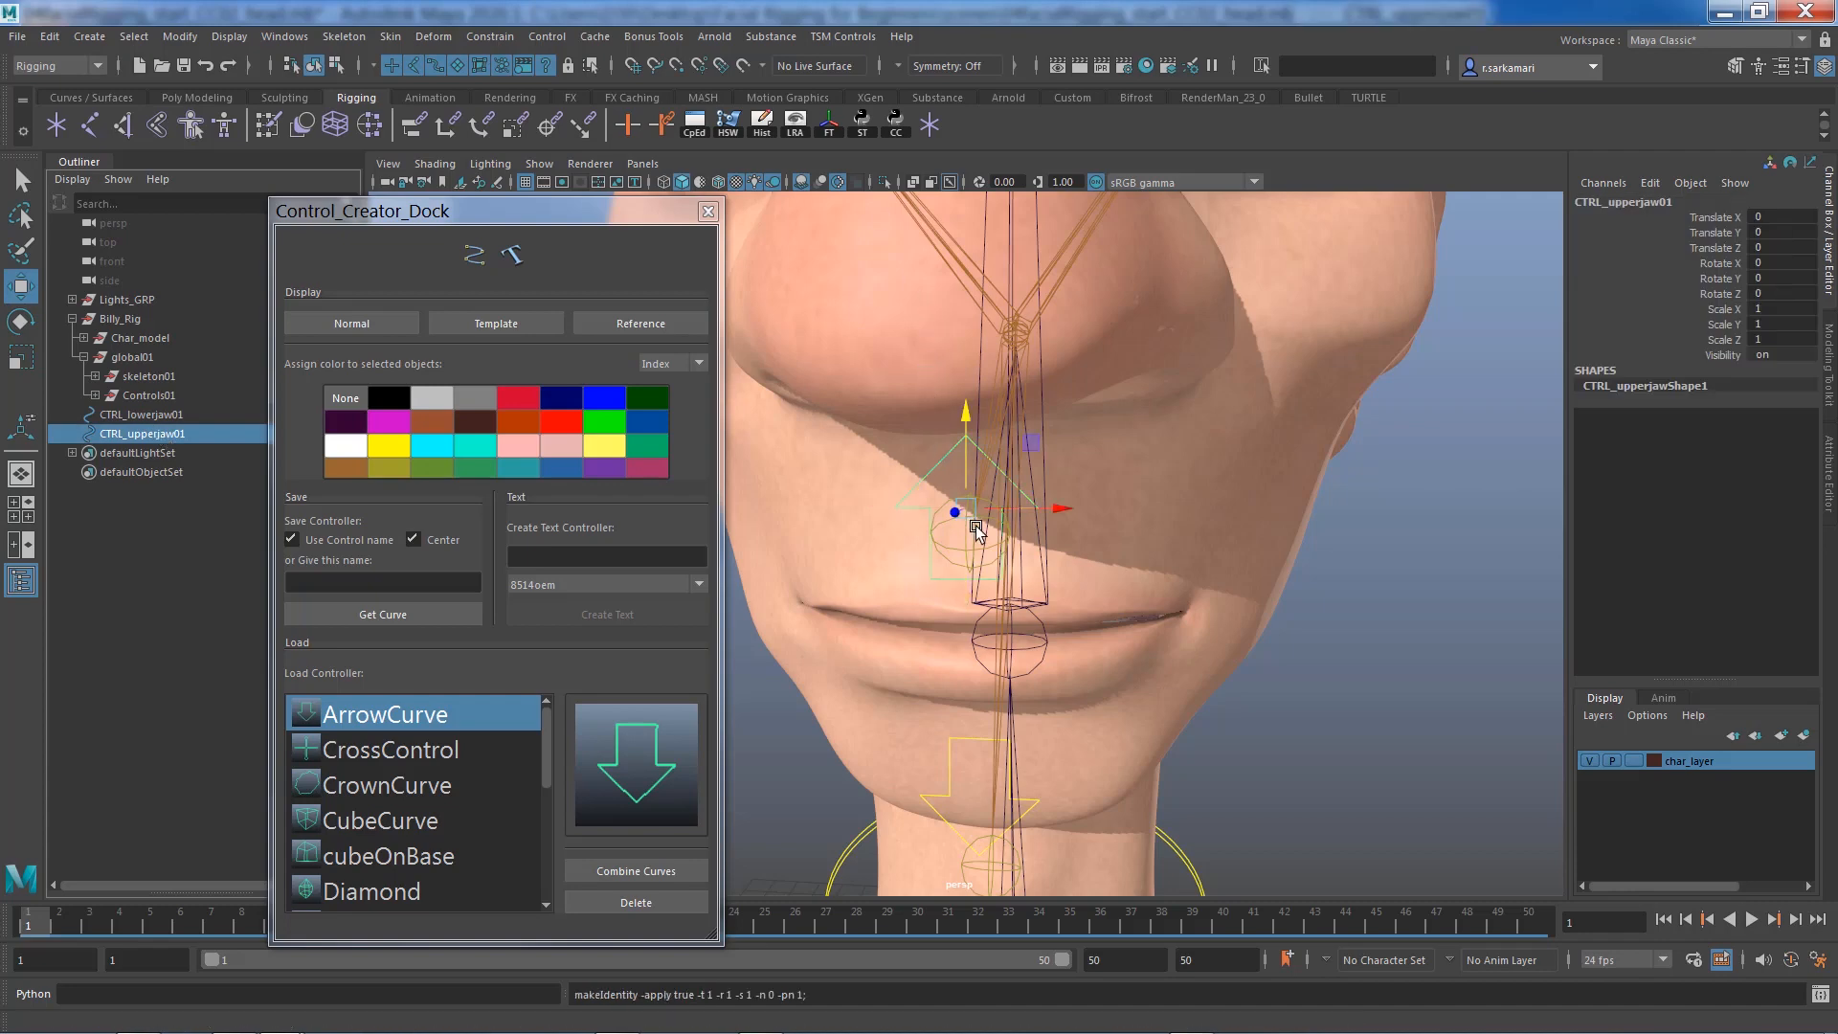
left_click_drag(1235, 526, 984, 593, "alt")
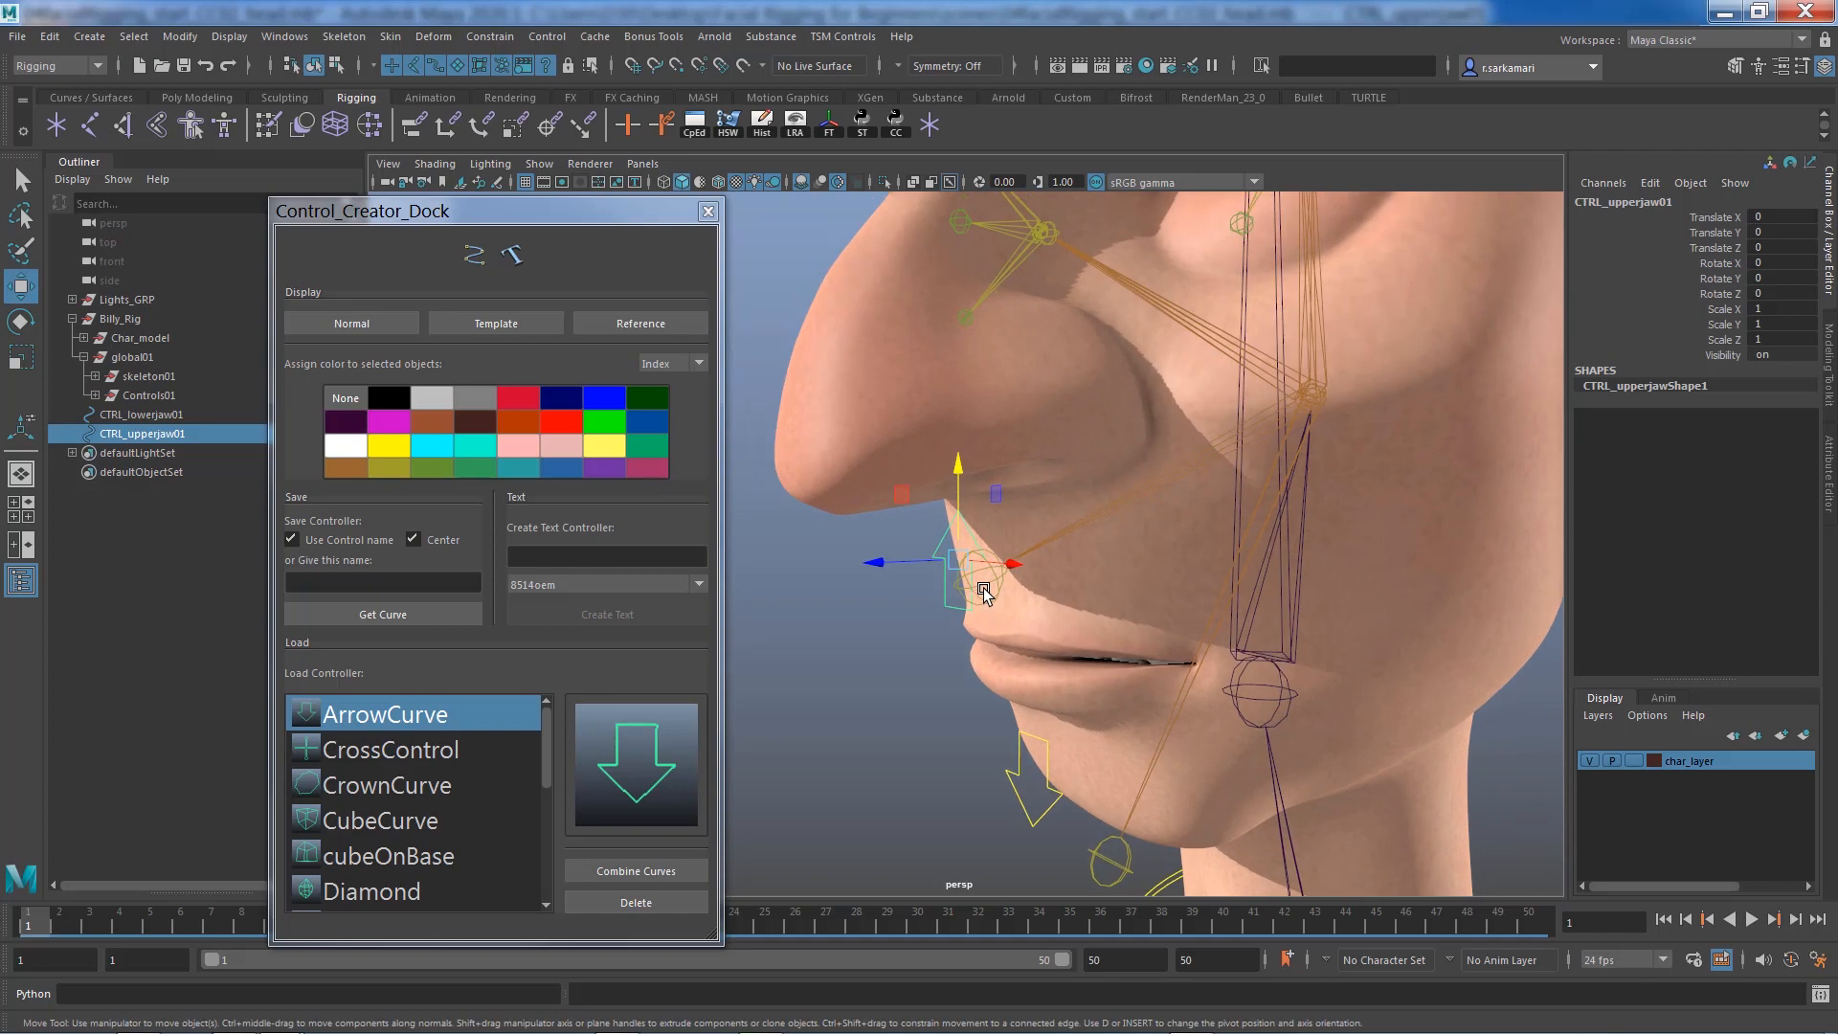
Snap the pivot of CTRL_upperjaw01 to the jaw's root joint, hiding char_layer while placing it and showing it again
left_click(1590, 760)
key("d")
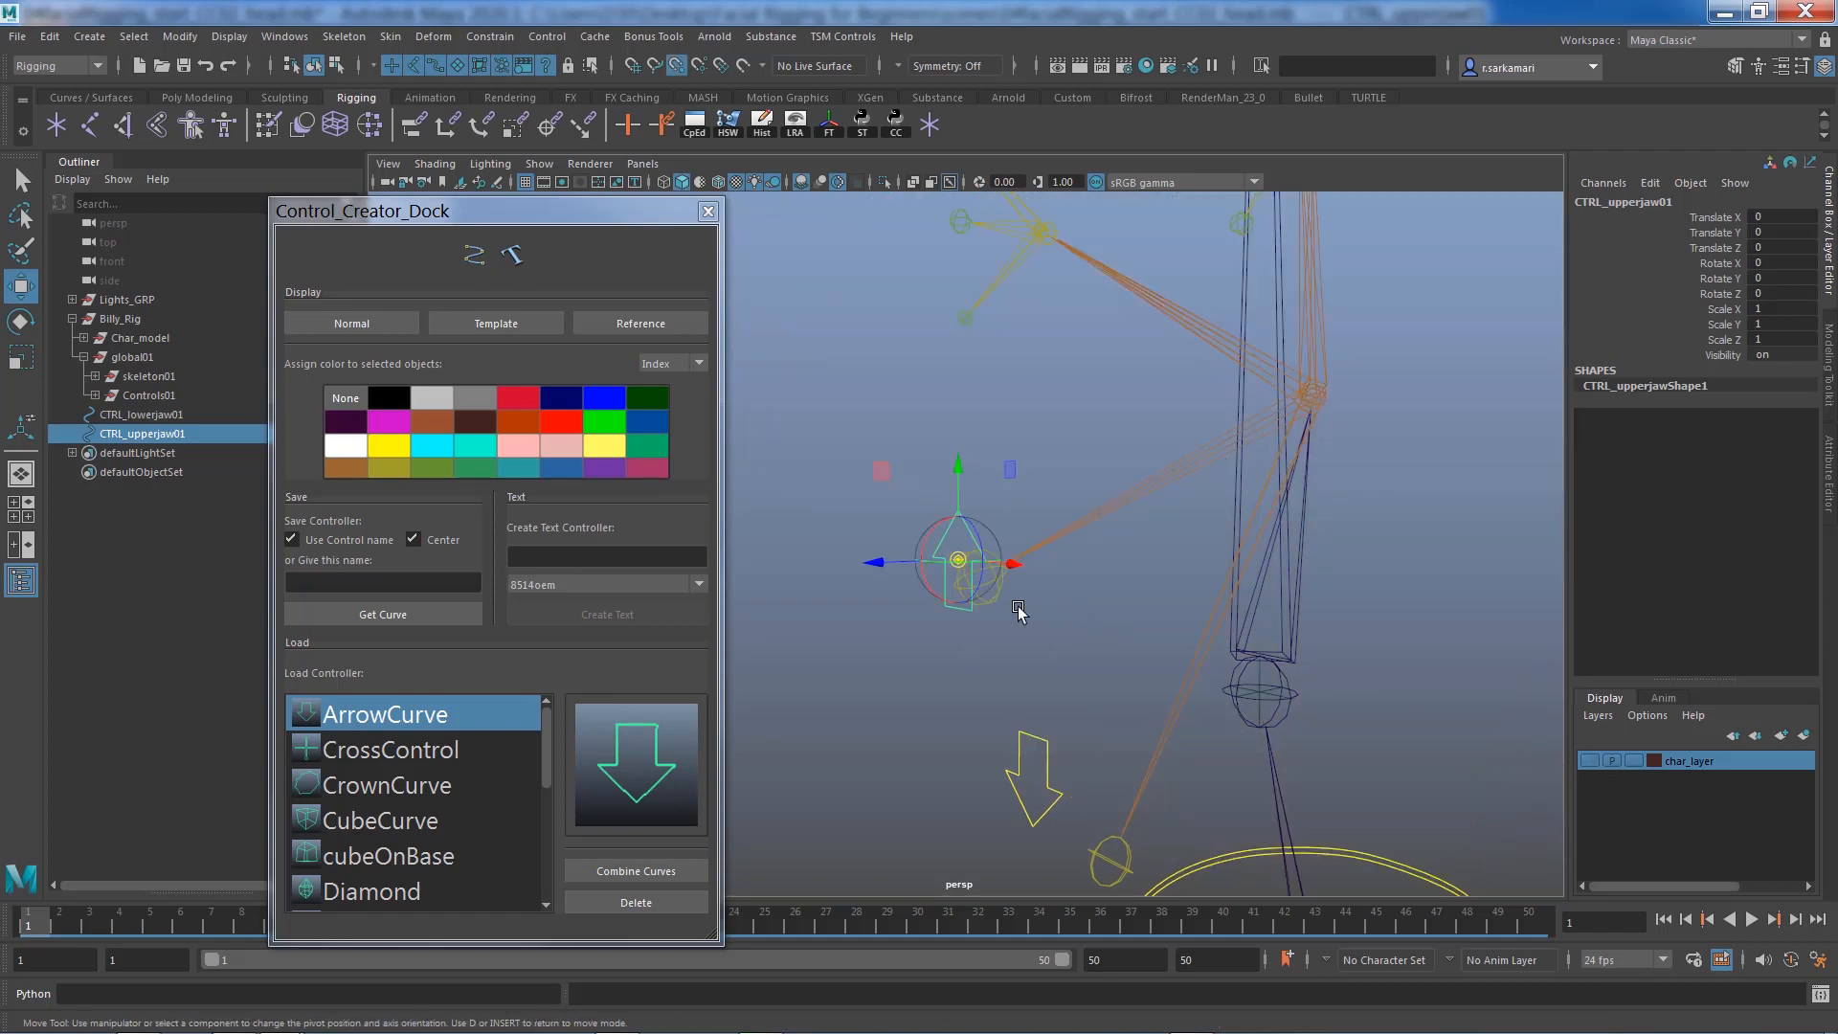
left_click_drag(959, 560, 1312, 395)
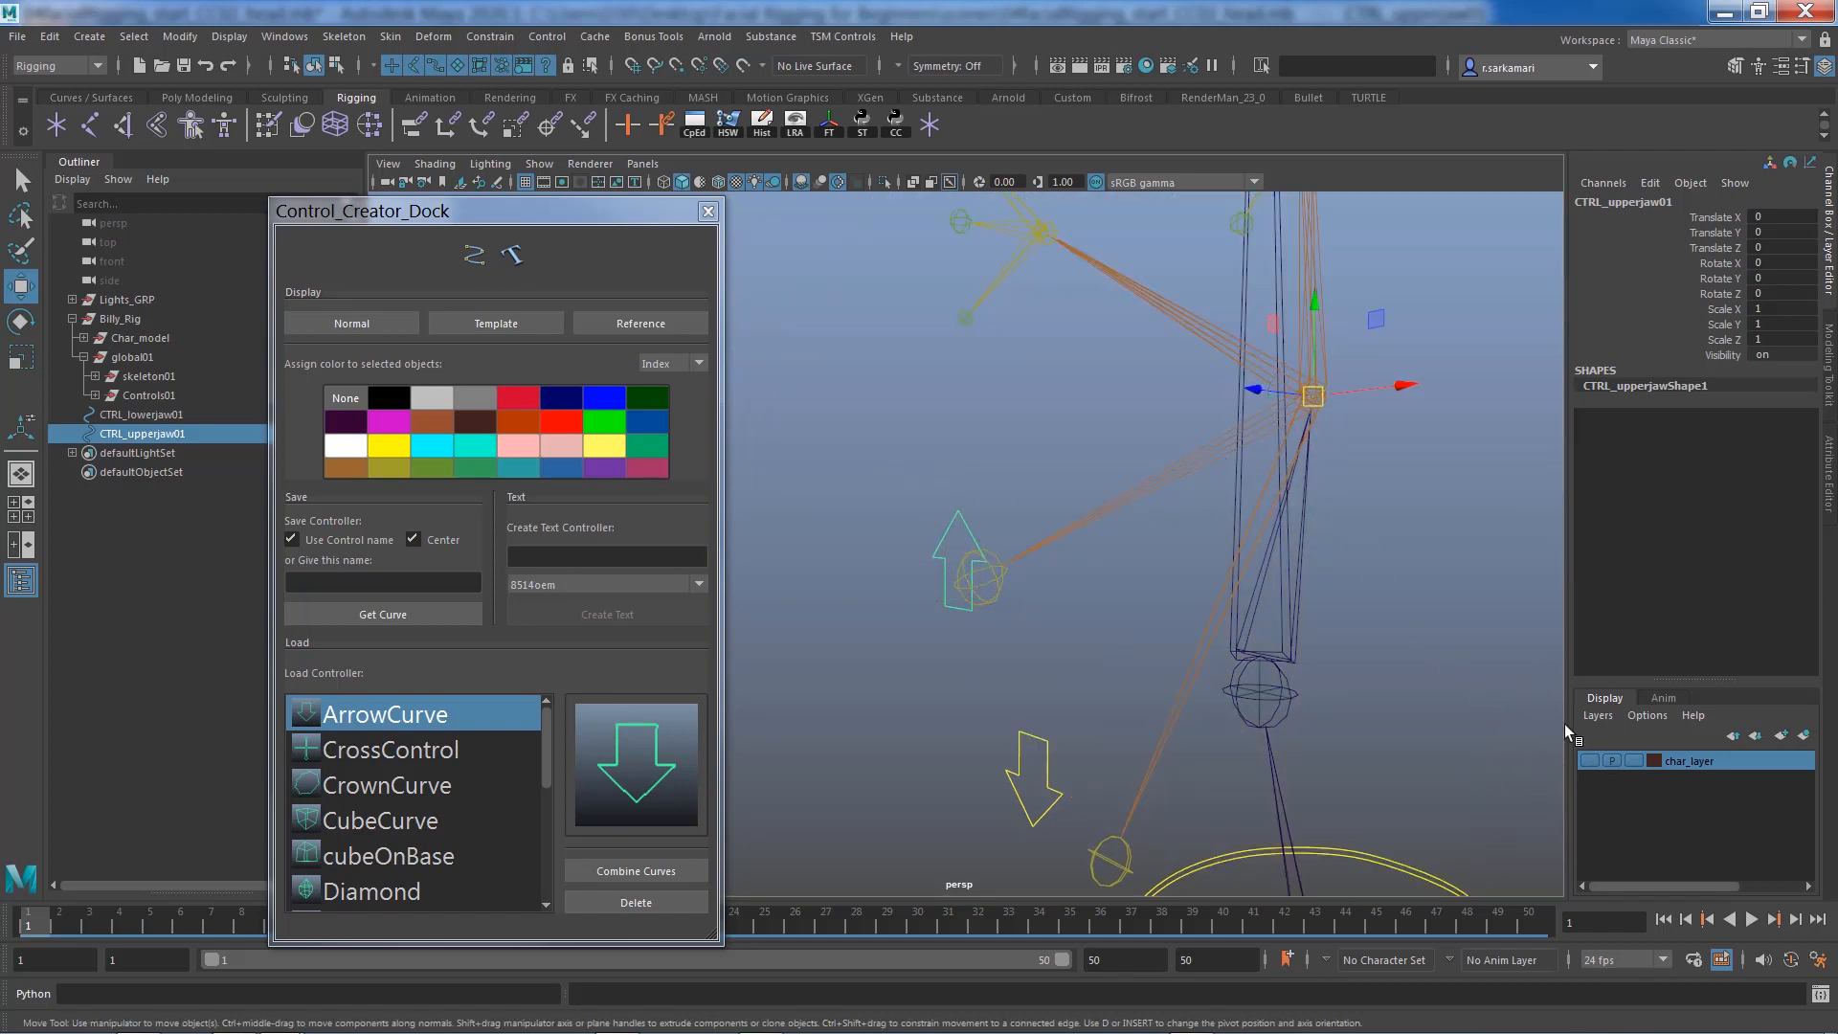
left_click(1589, 760)
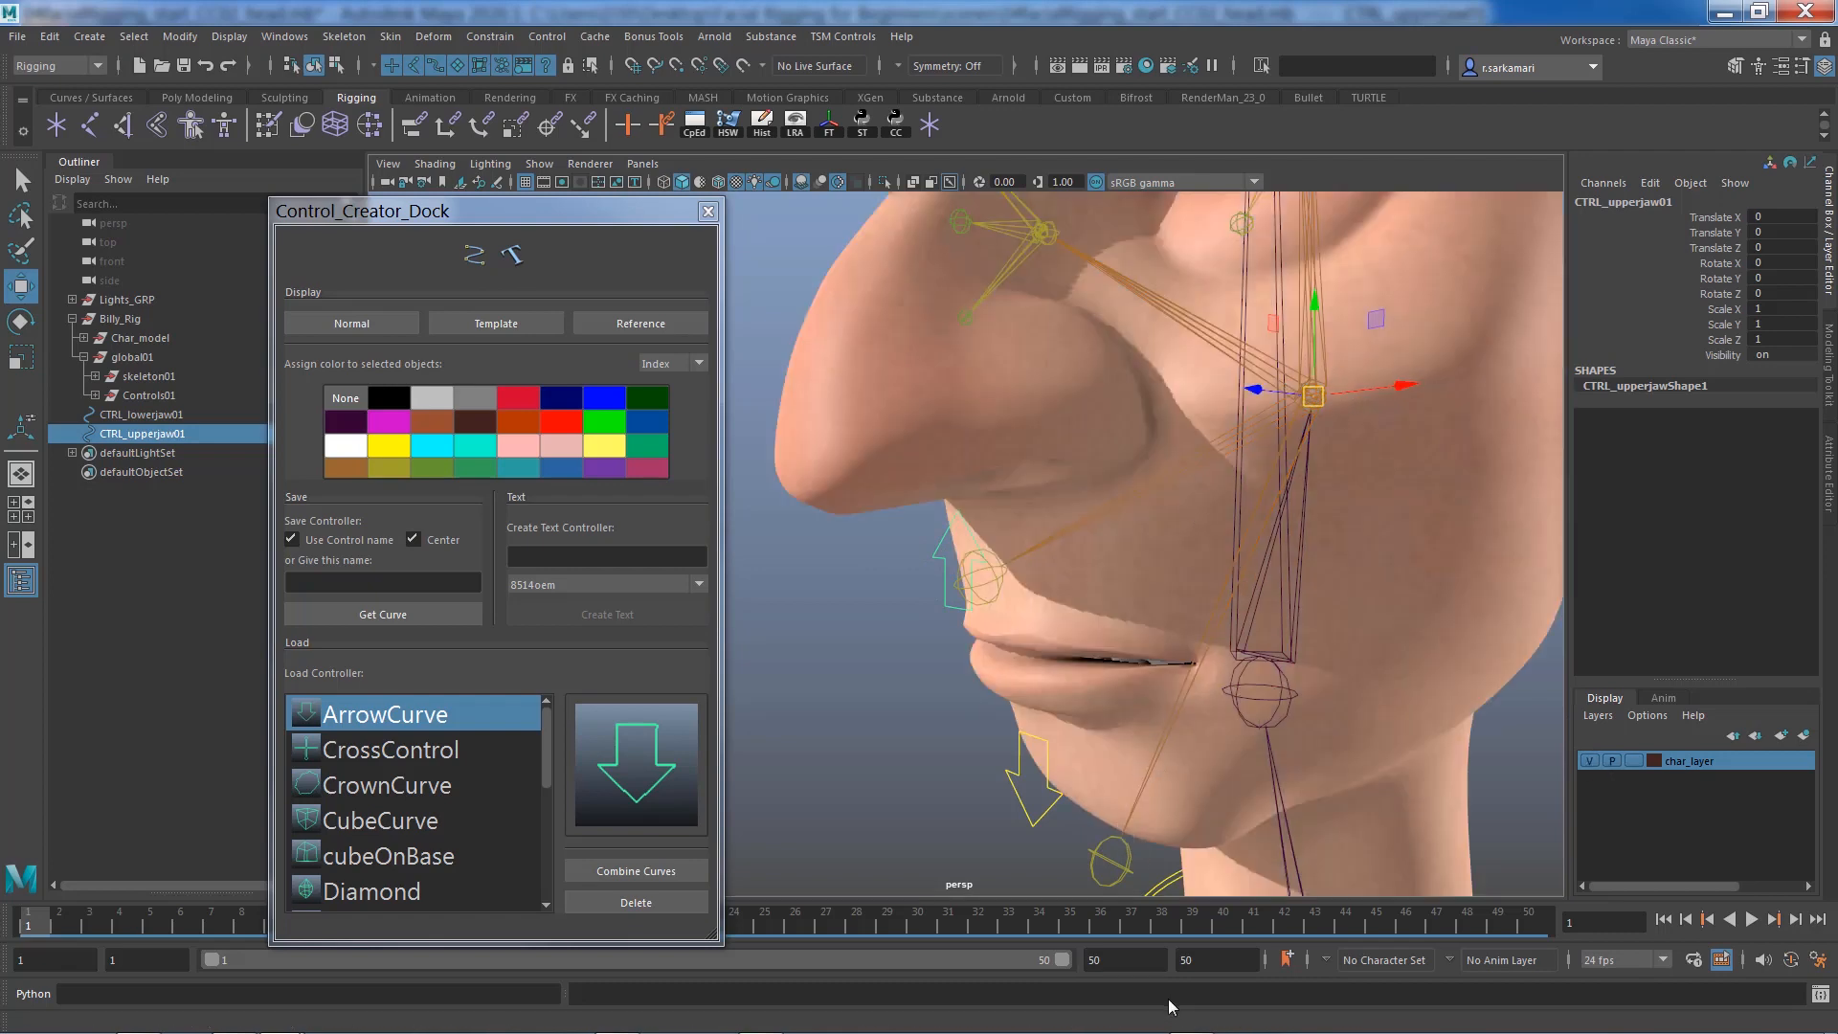
Turn off the local rotation axes display of the joint jnt_neck01 and clear the selection
scroll(1126, 639, "down", 2)
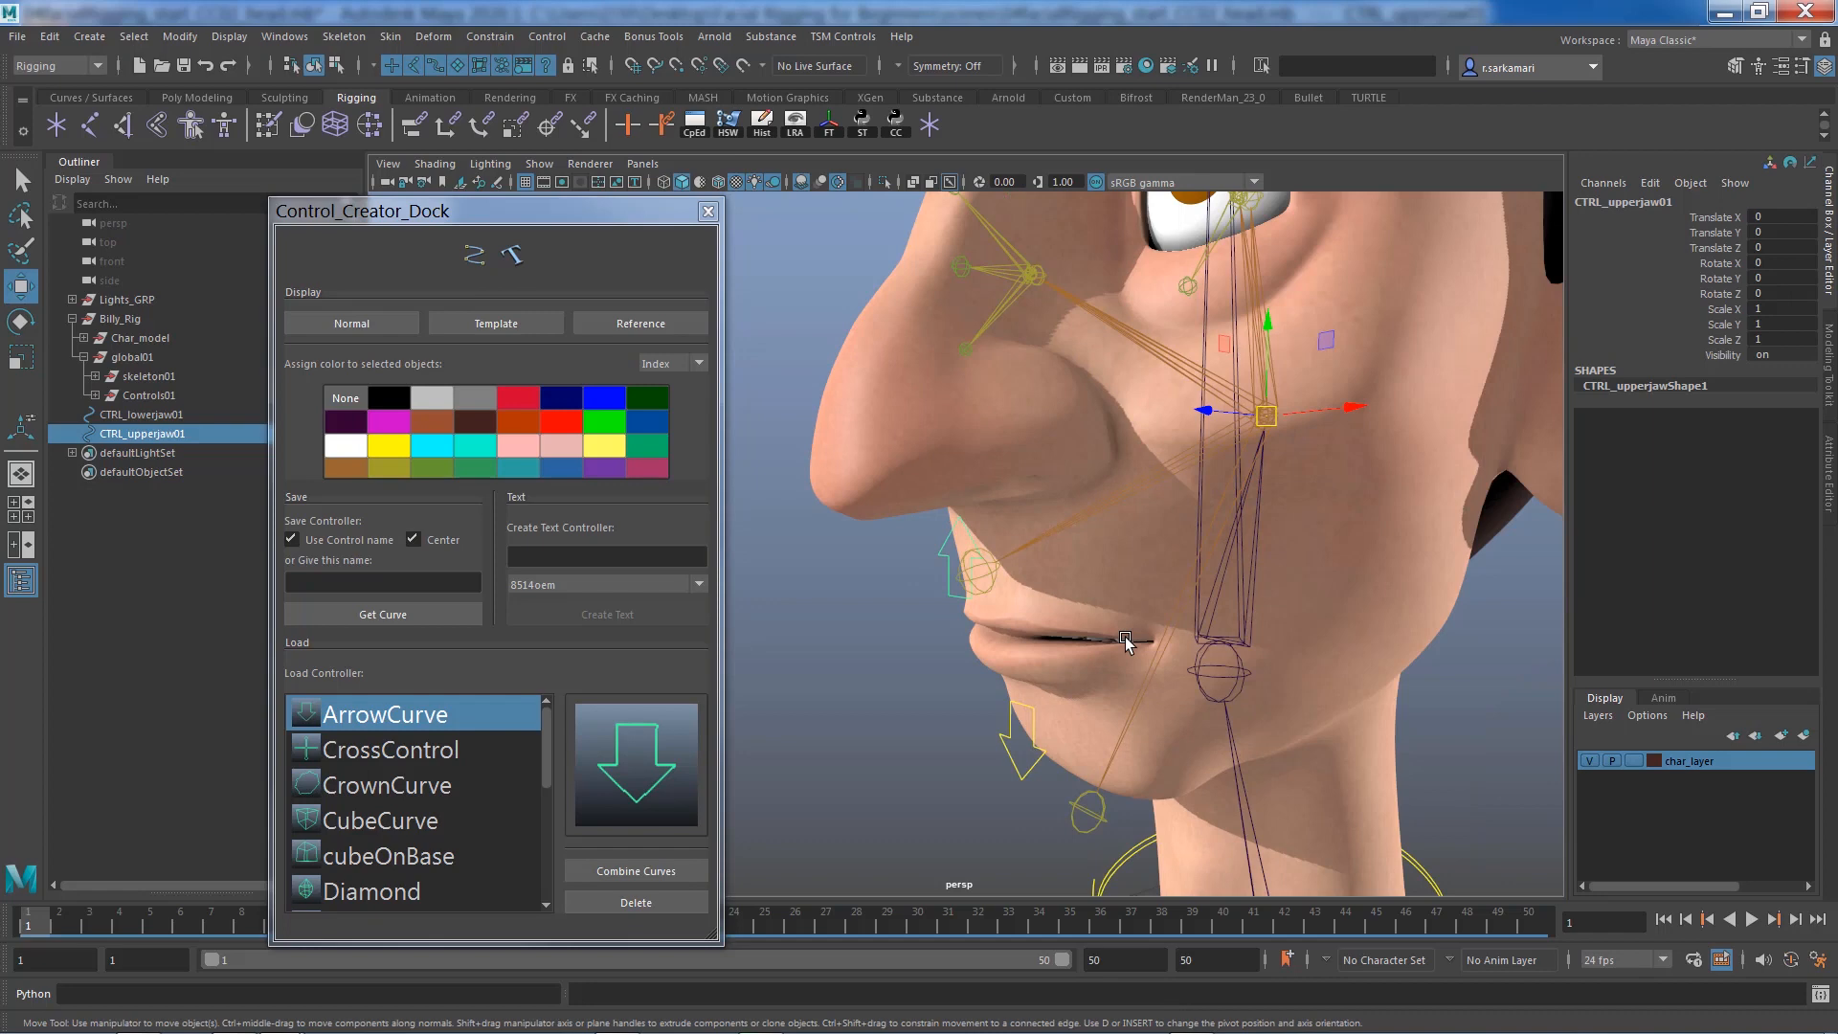
left_click_drag(894, 669, 1003, 761, "alt")
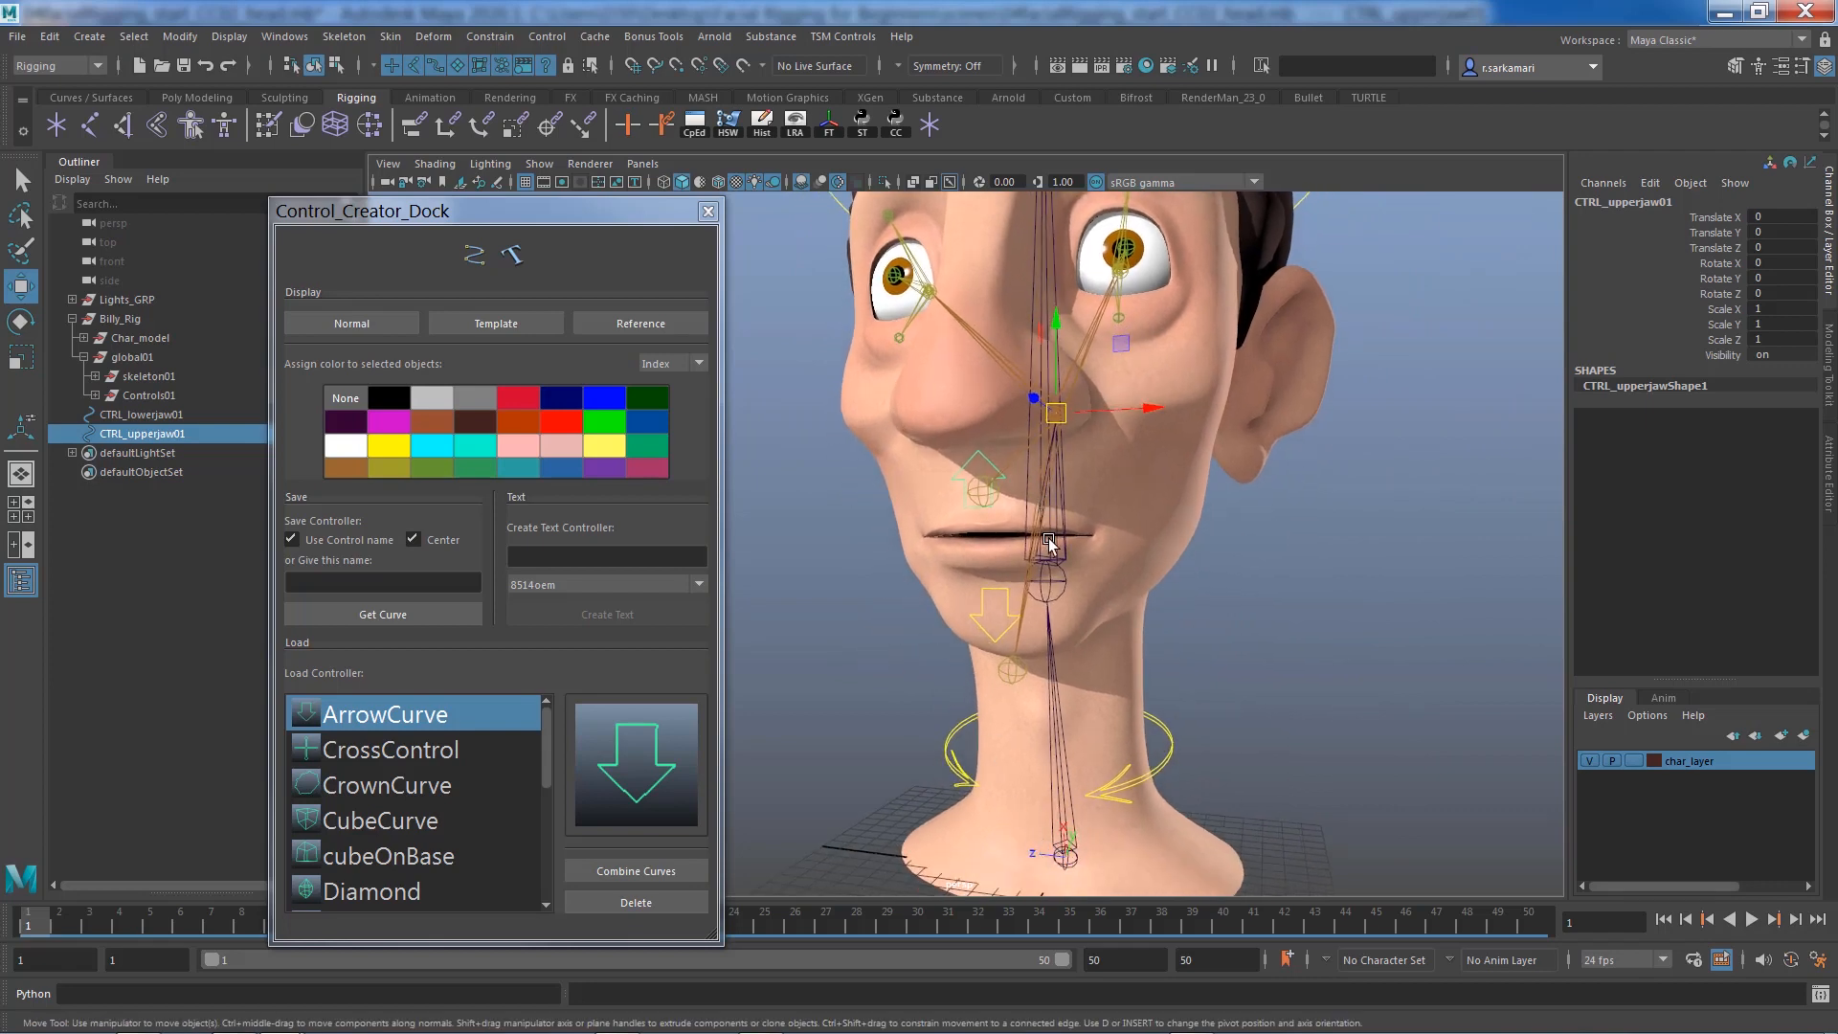
left_click(1070, 859)
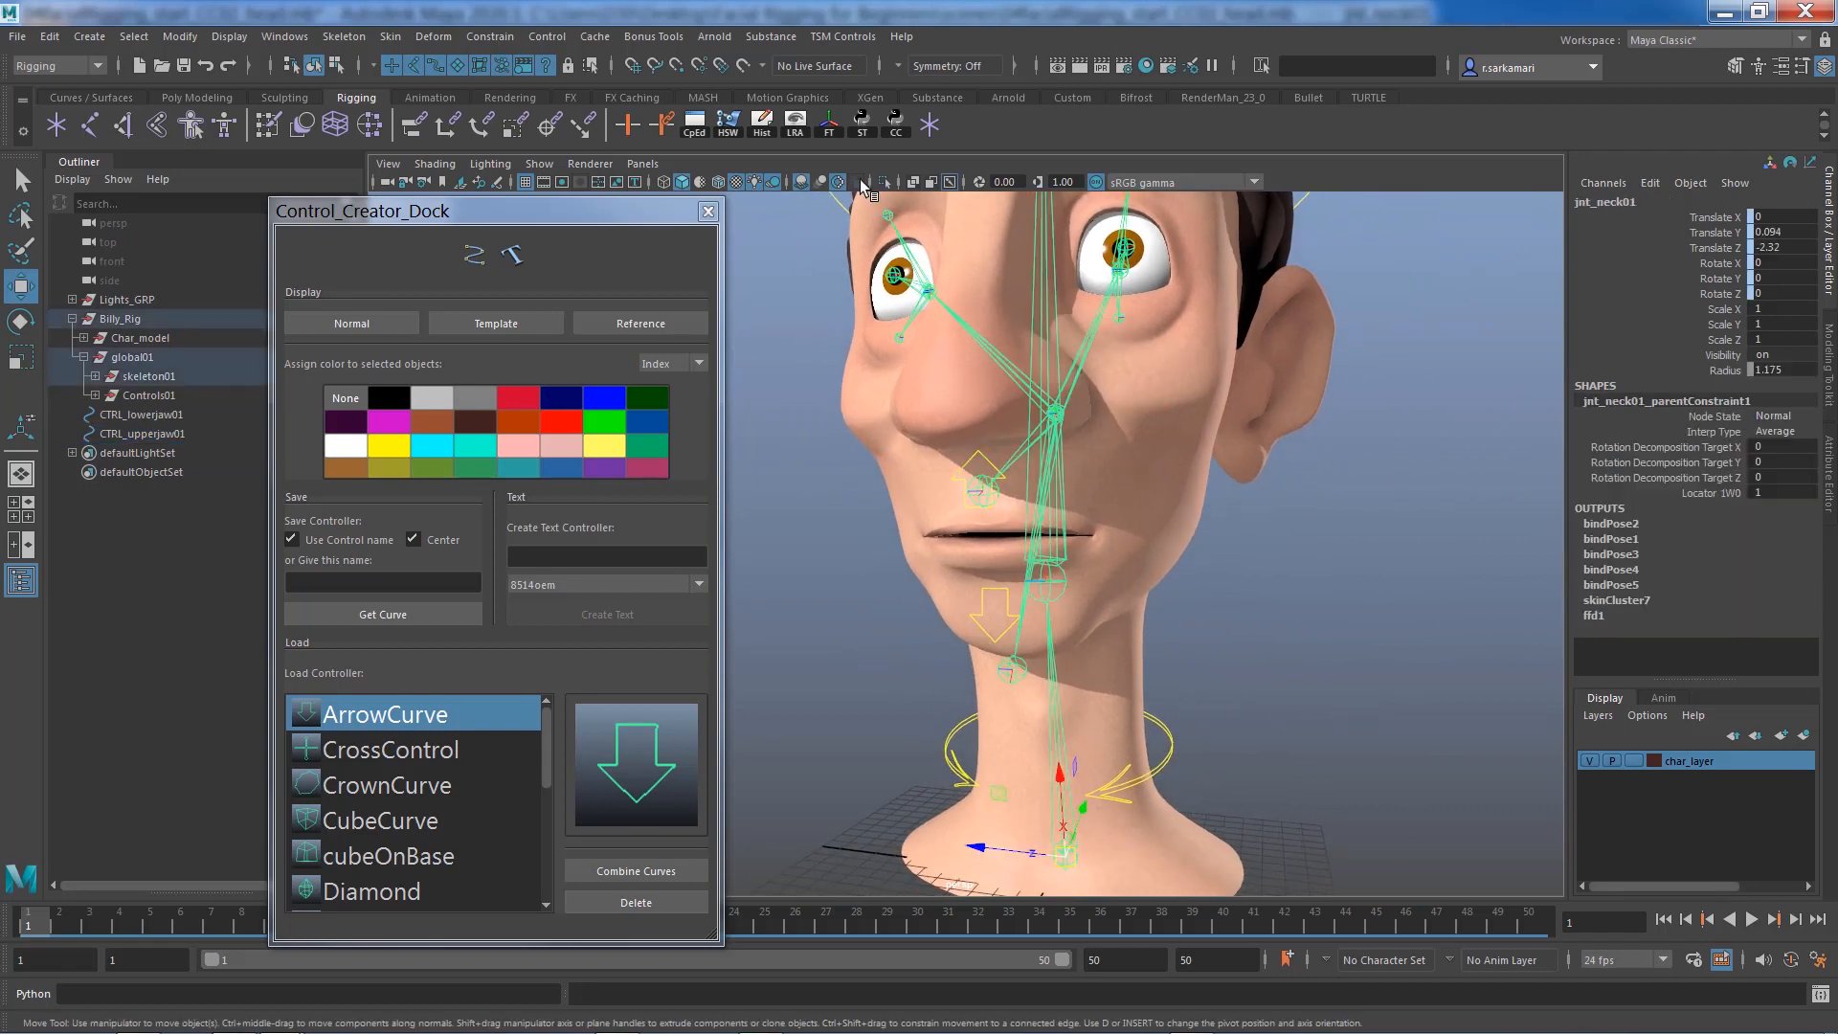
left_click(795, 128)
left_click(1308, 734)
Hide char_layer, rename the locator at the neck joint as loc_neck01 and copy part of its name
scroll(1263, 691, "down", 1)
left_click_drag(1264, 696, 1038, 739, "alt")
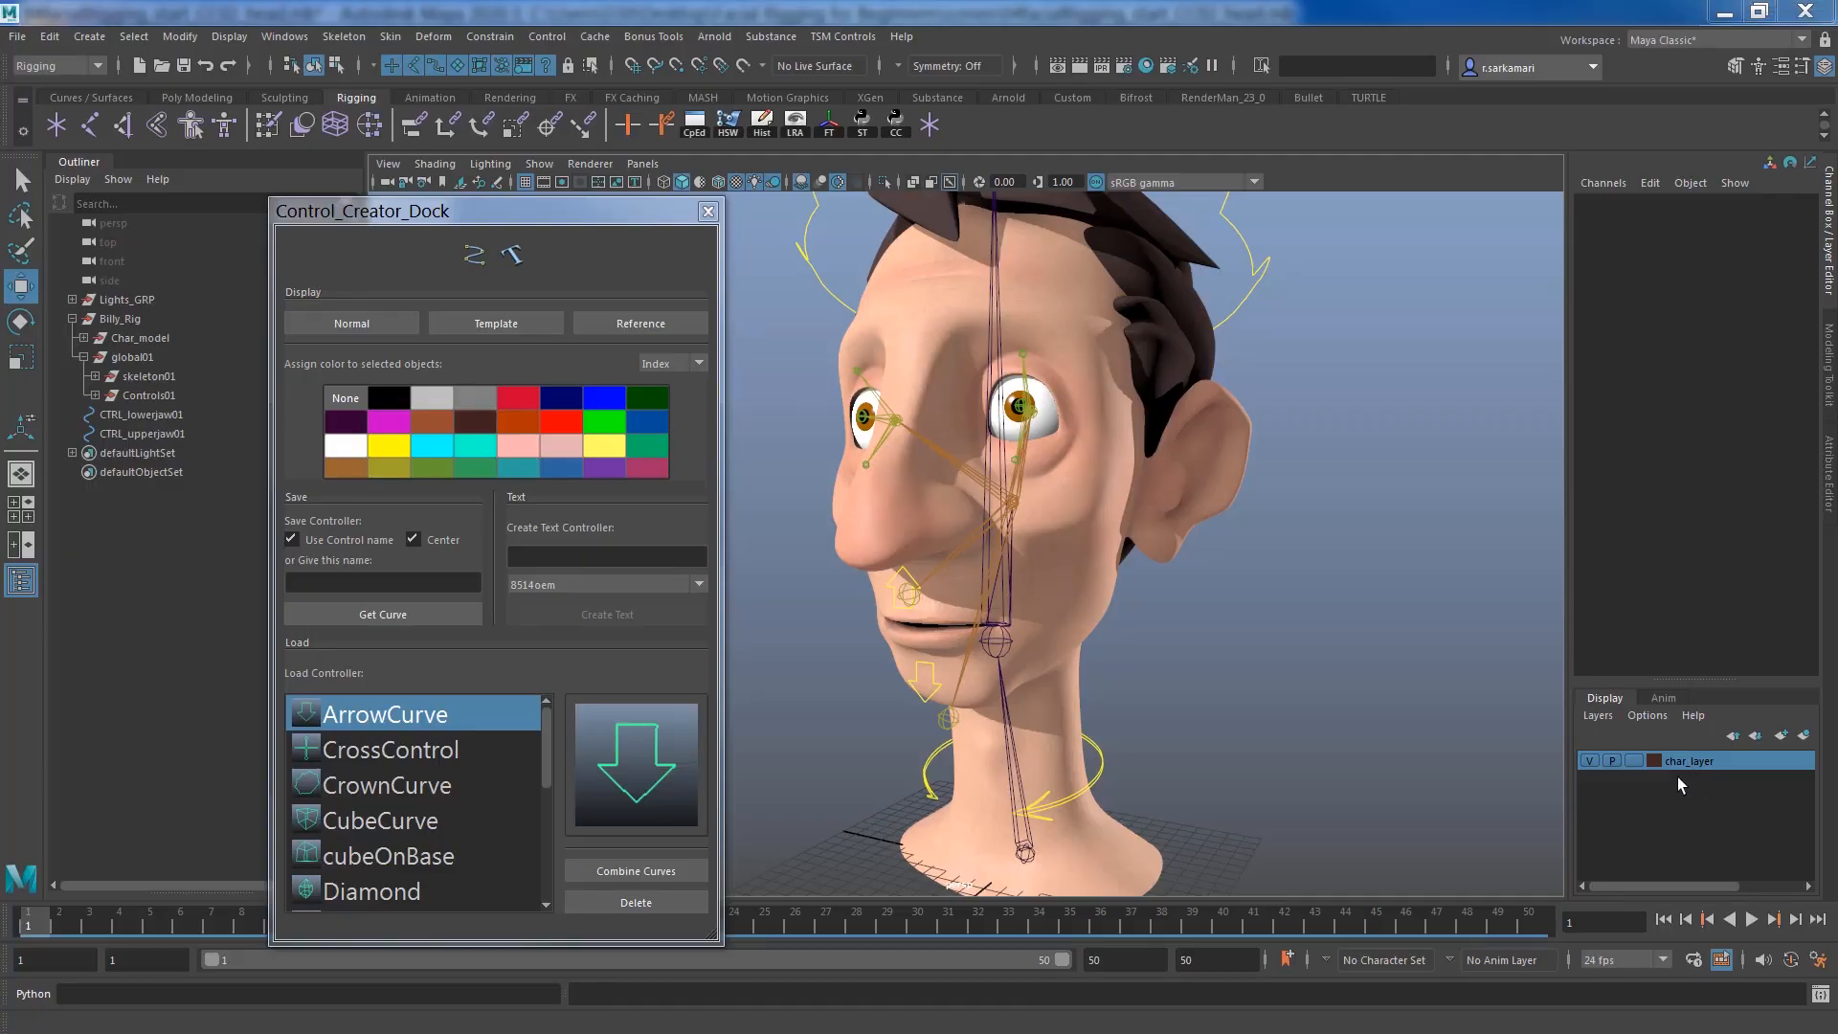
left_click(1590, 761)
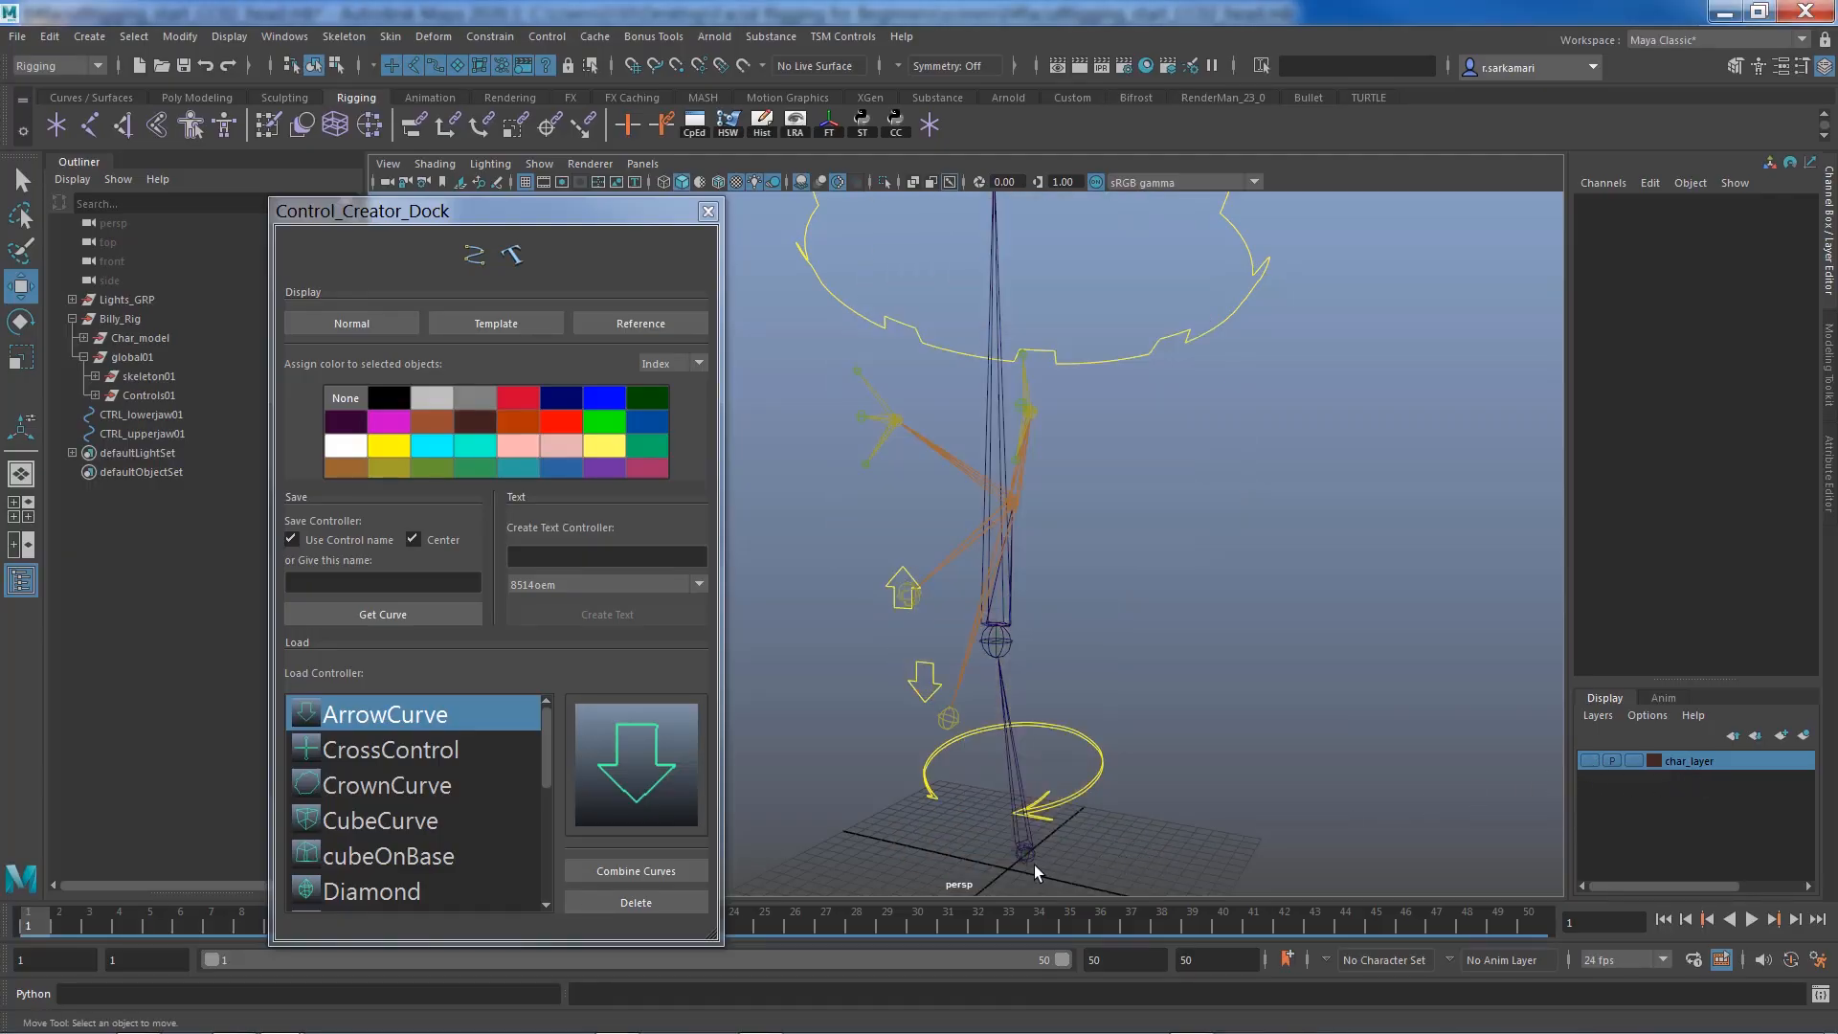
right_click_drag(957, 848, 1195, 563, "alt")
middle_click_drag(1195, 563, 1195, 483, "alt")
right_click_drag(1215, 536, 1613, 857, "alt")
middle_click_drag(1150, 633, 1103, 564, "alt")
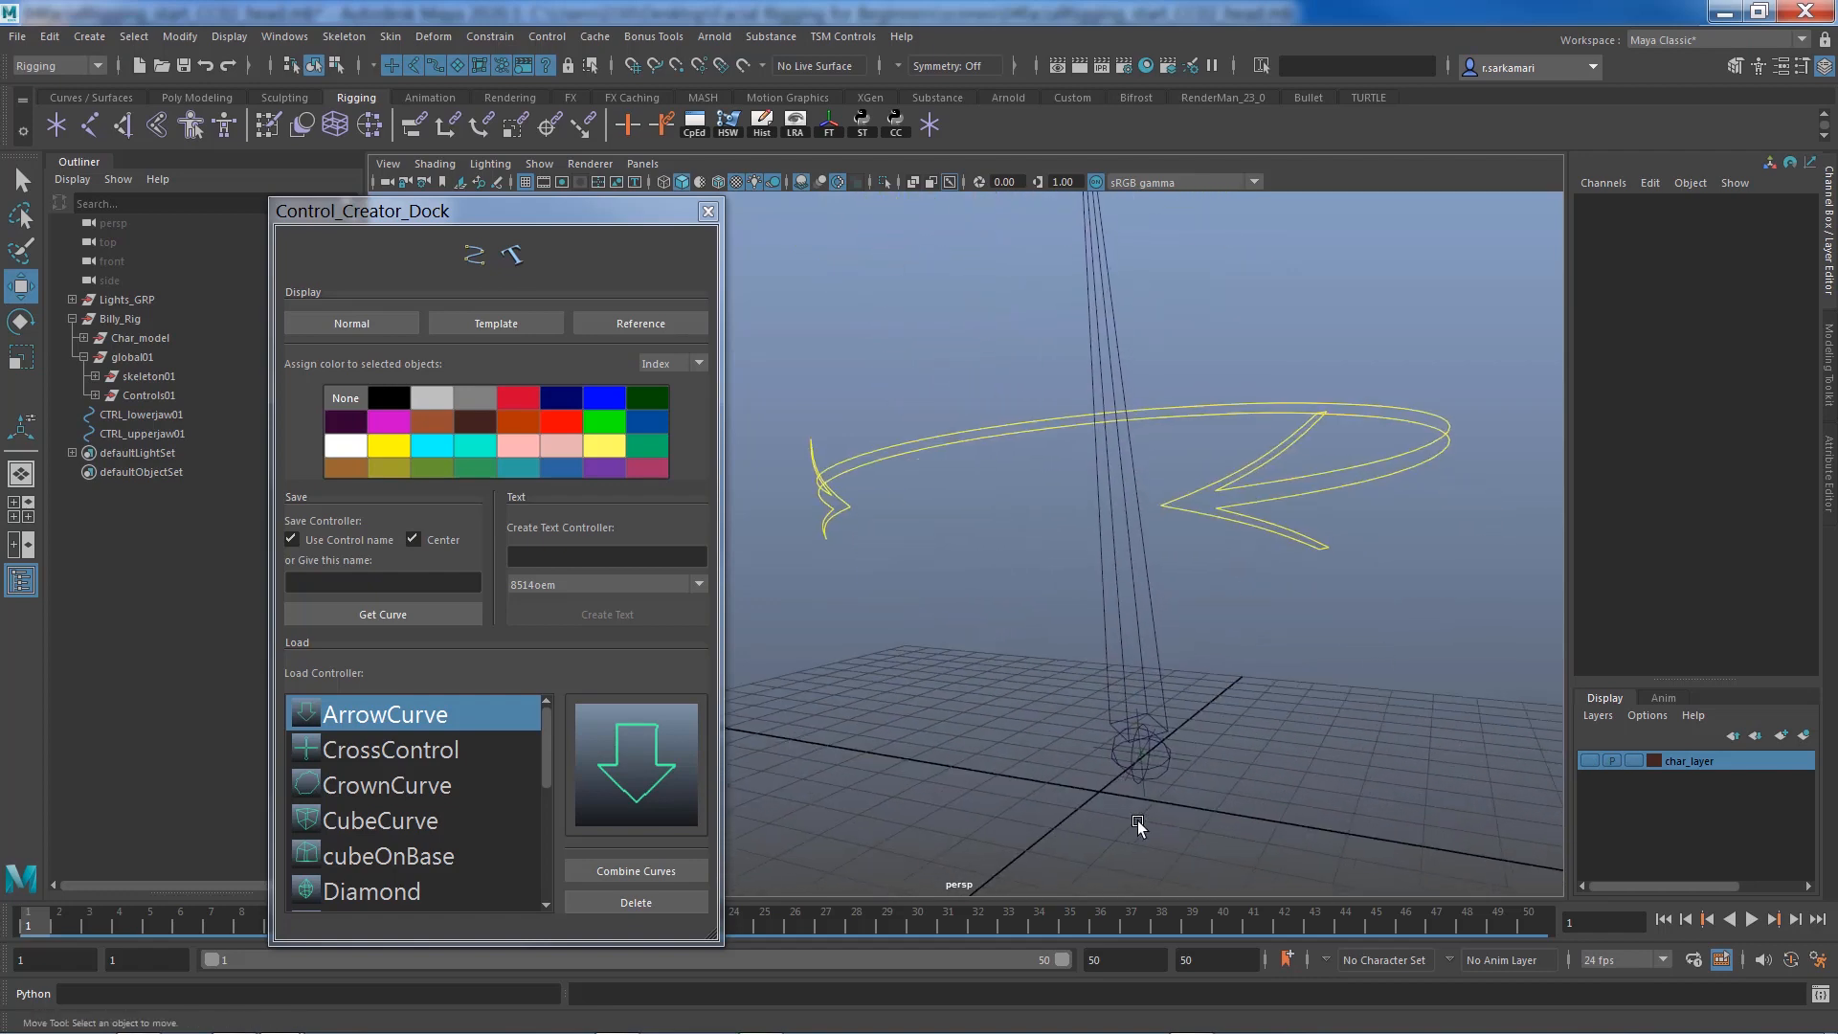
left_click(1147, 804)
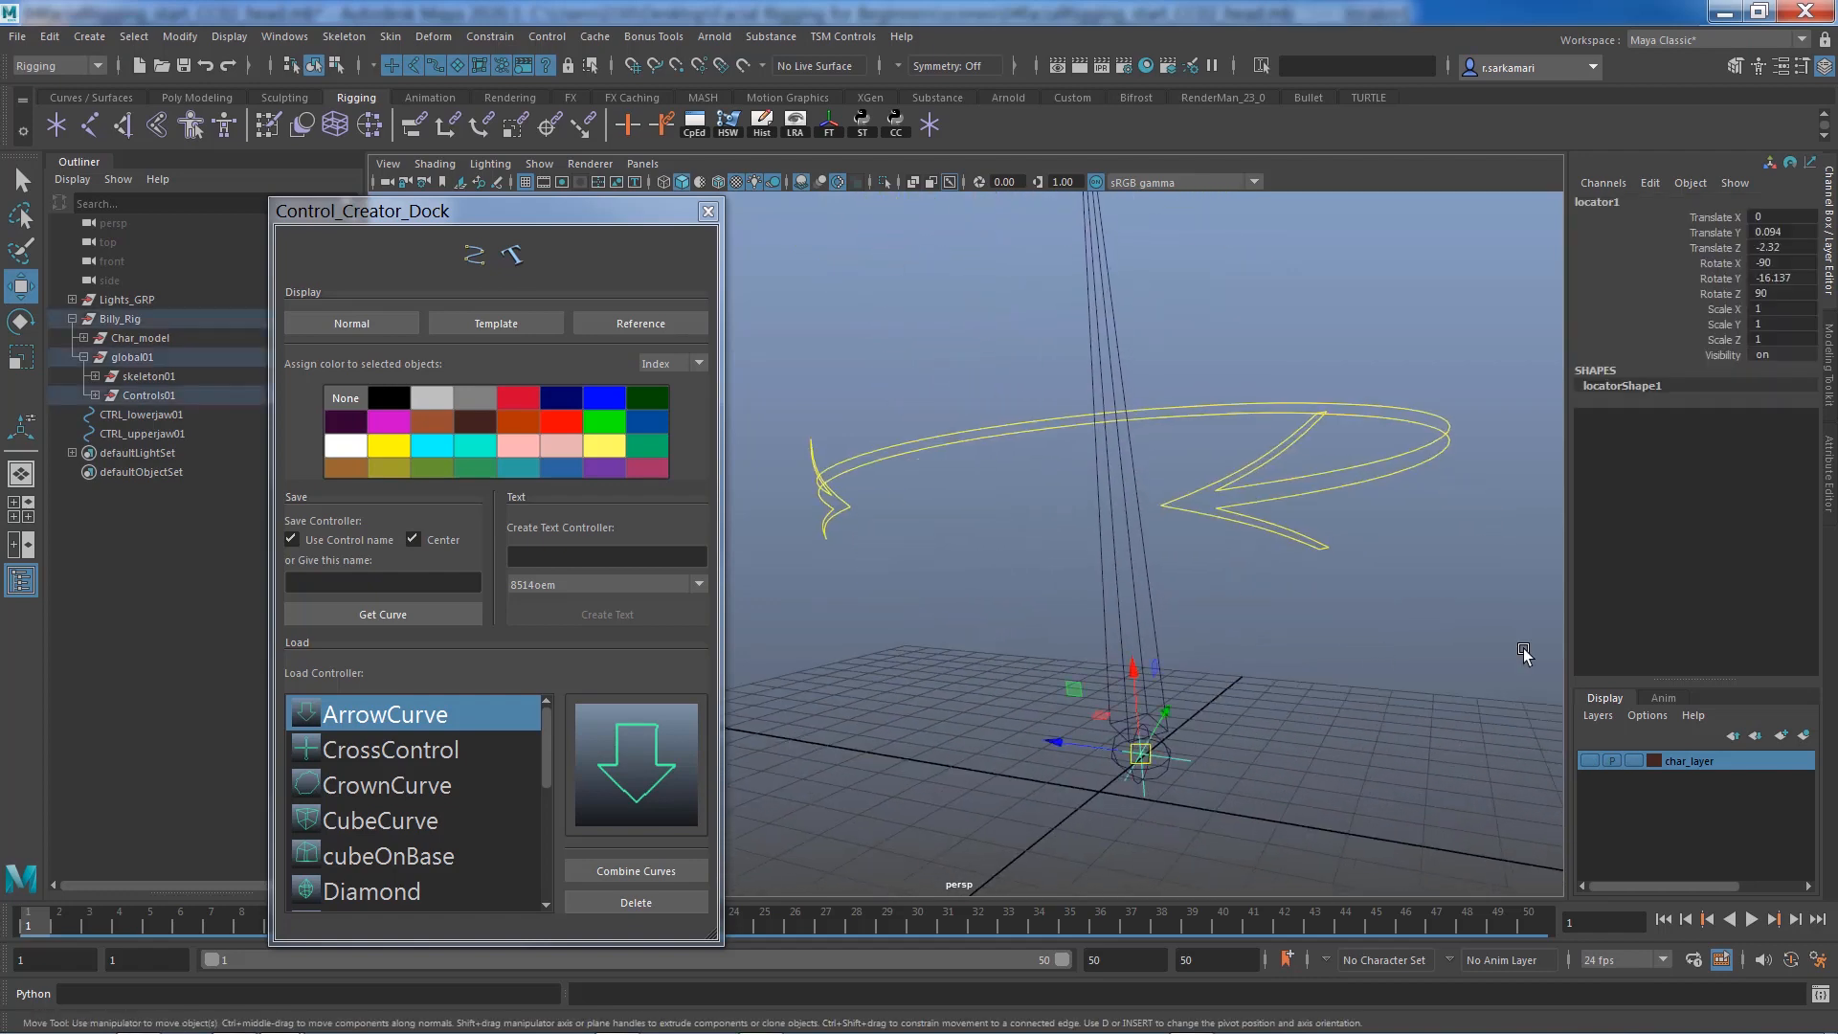
double_click(1616, 203)
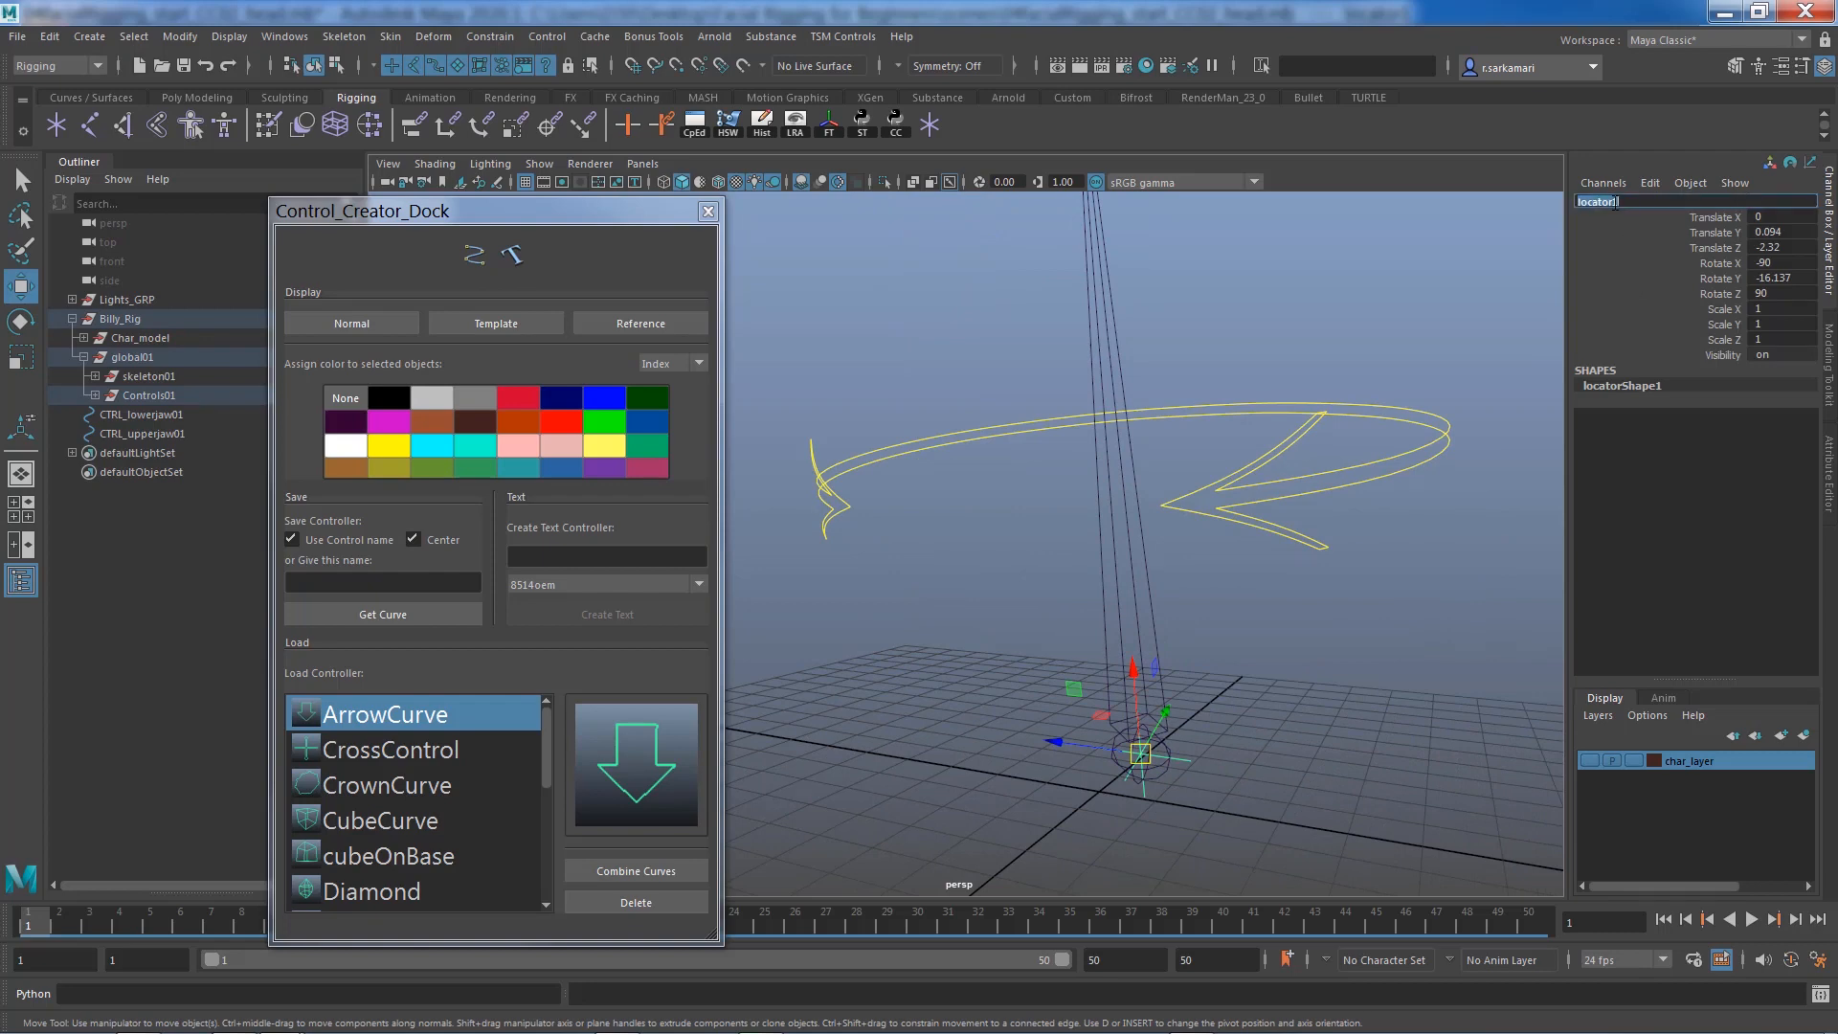
type("lo")
key("Return")
key("ctrl+c")
Rename the locator at the head joint as loc_head01
left_click_drag(1024, 341, 970, 416, "alt")
middle_click_drag(970, 417, 986, 661, "alt")
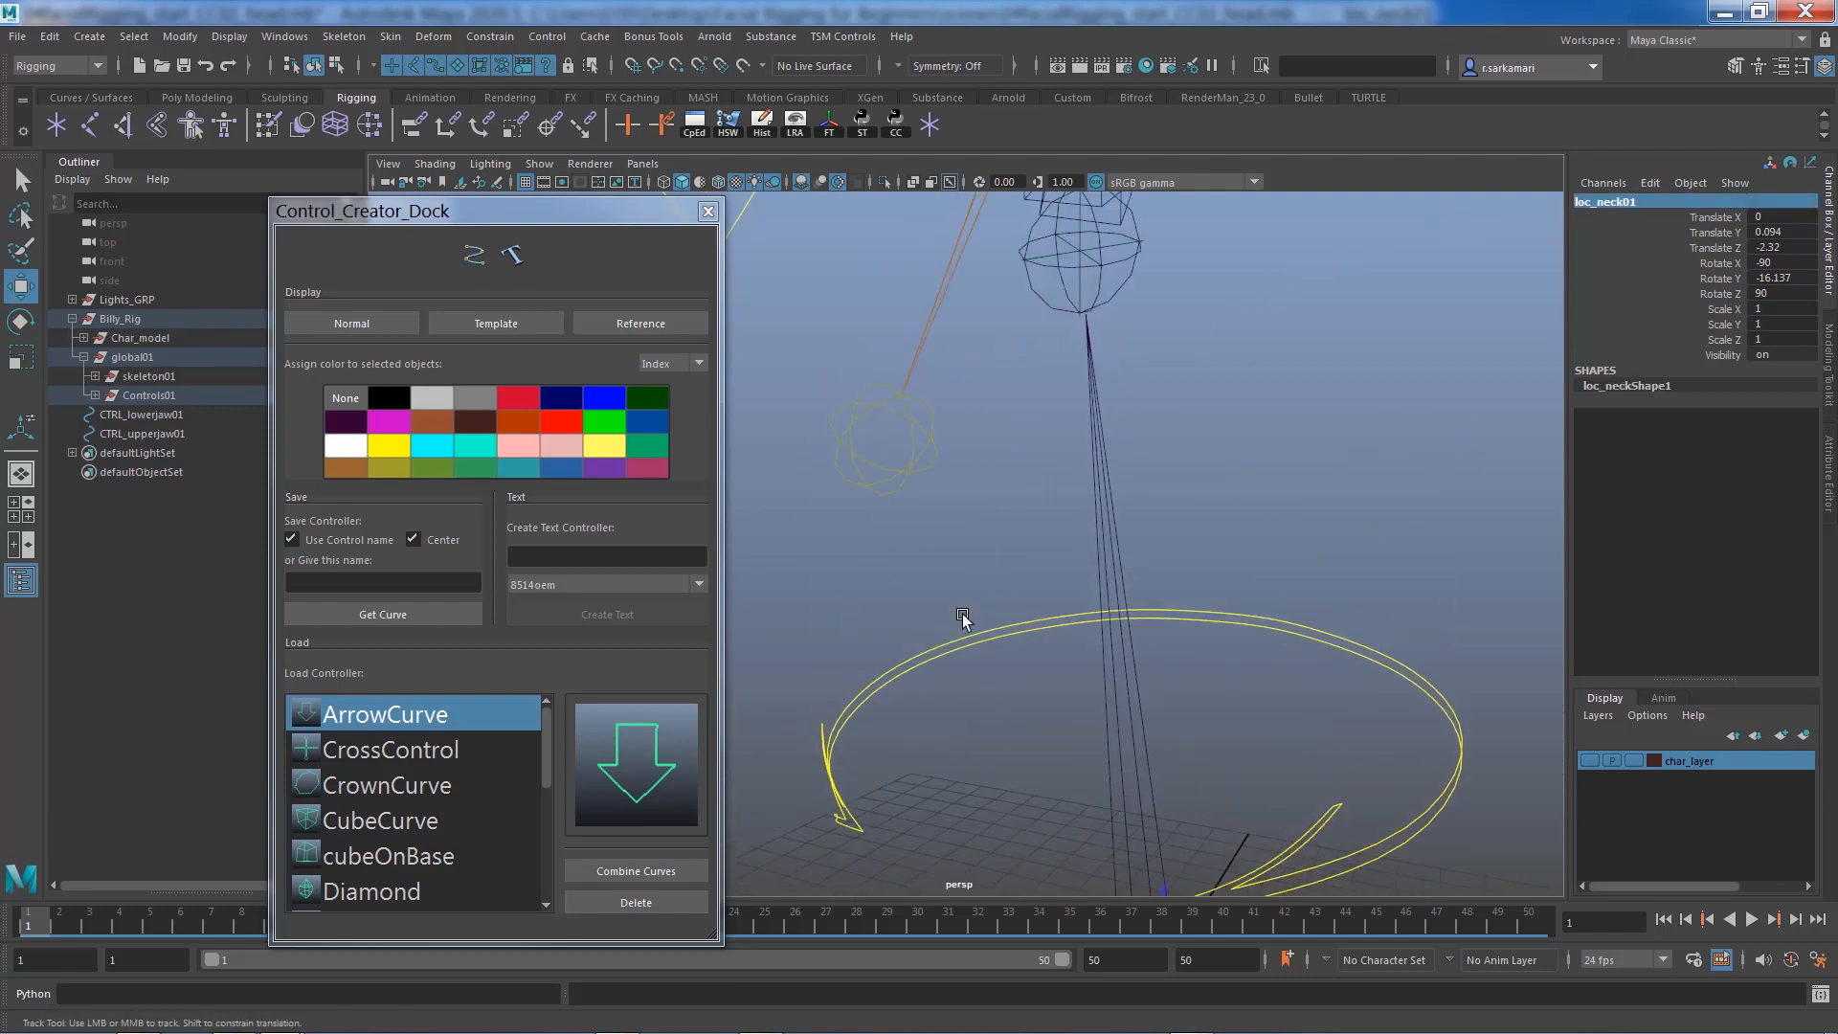
left_click(1089, 356)
double_click(1634, 202)
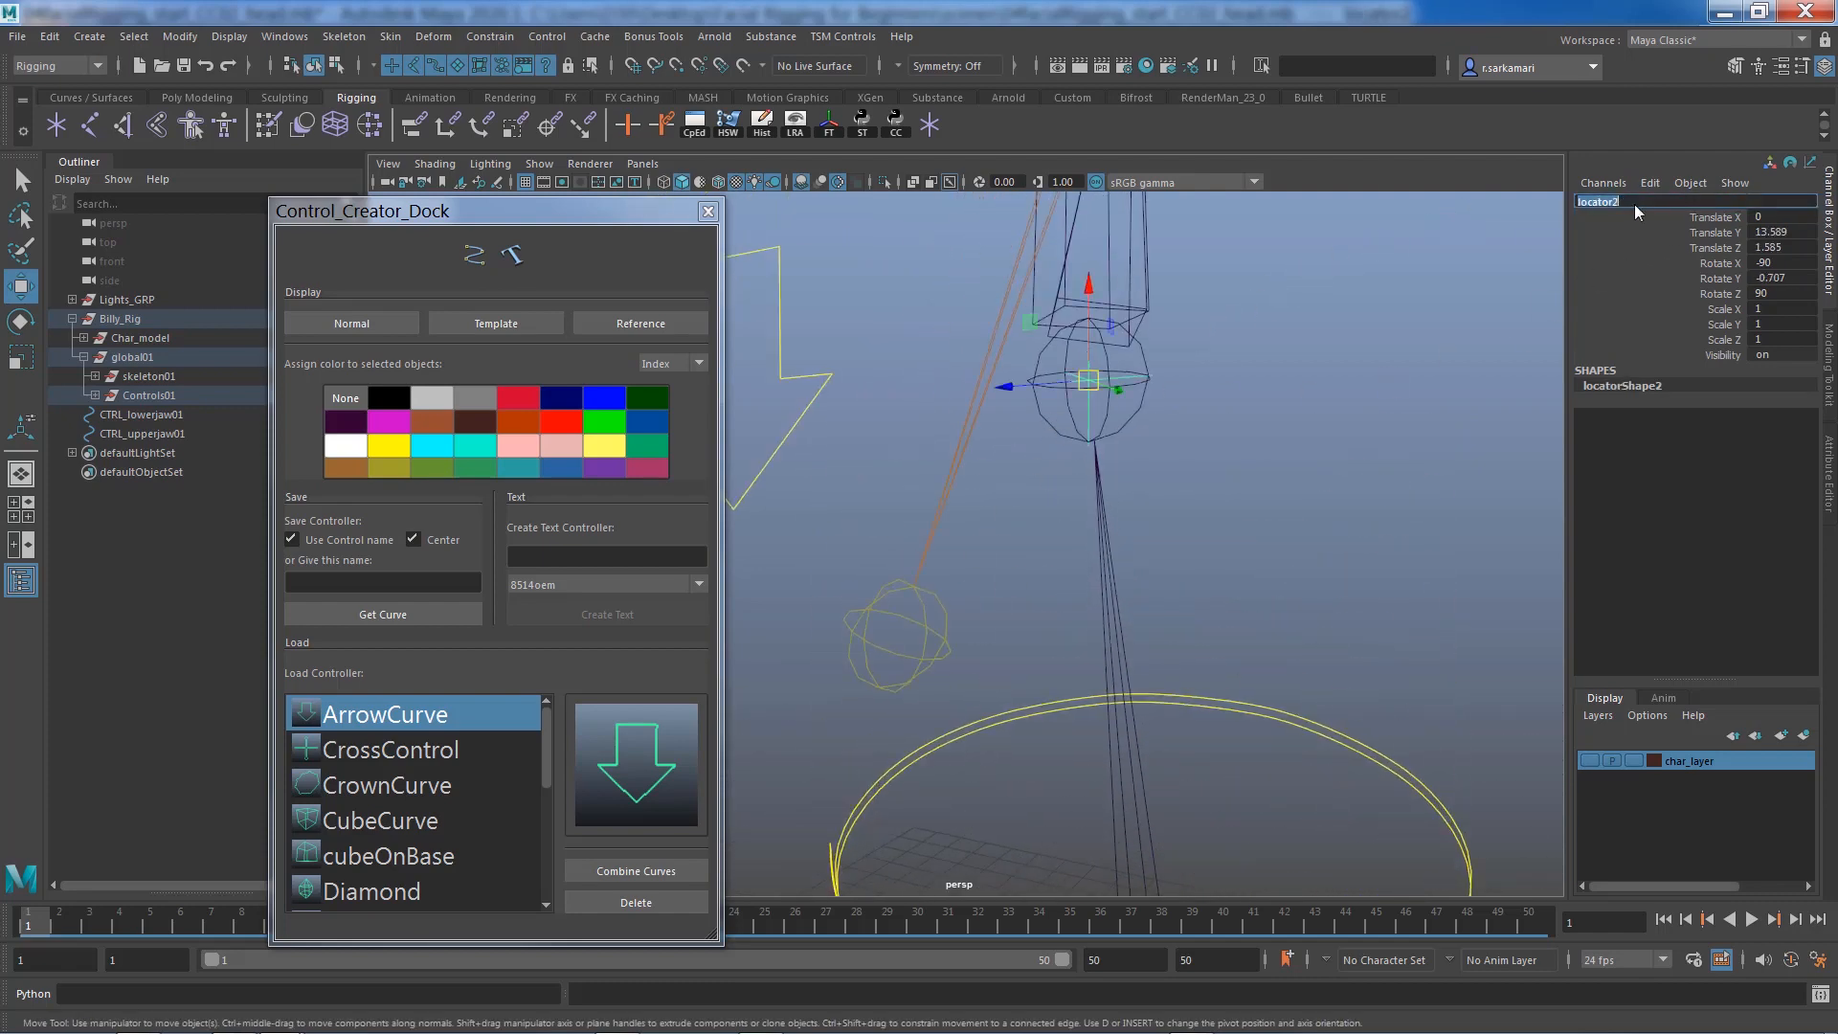
key("ctrl+v")
type("head")
key("Return")
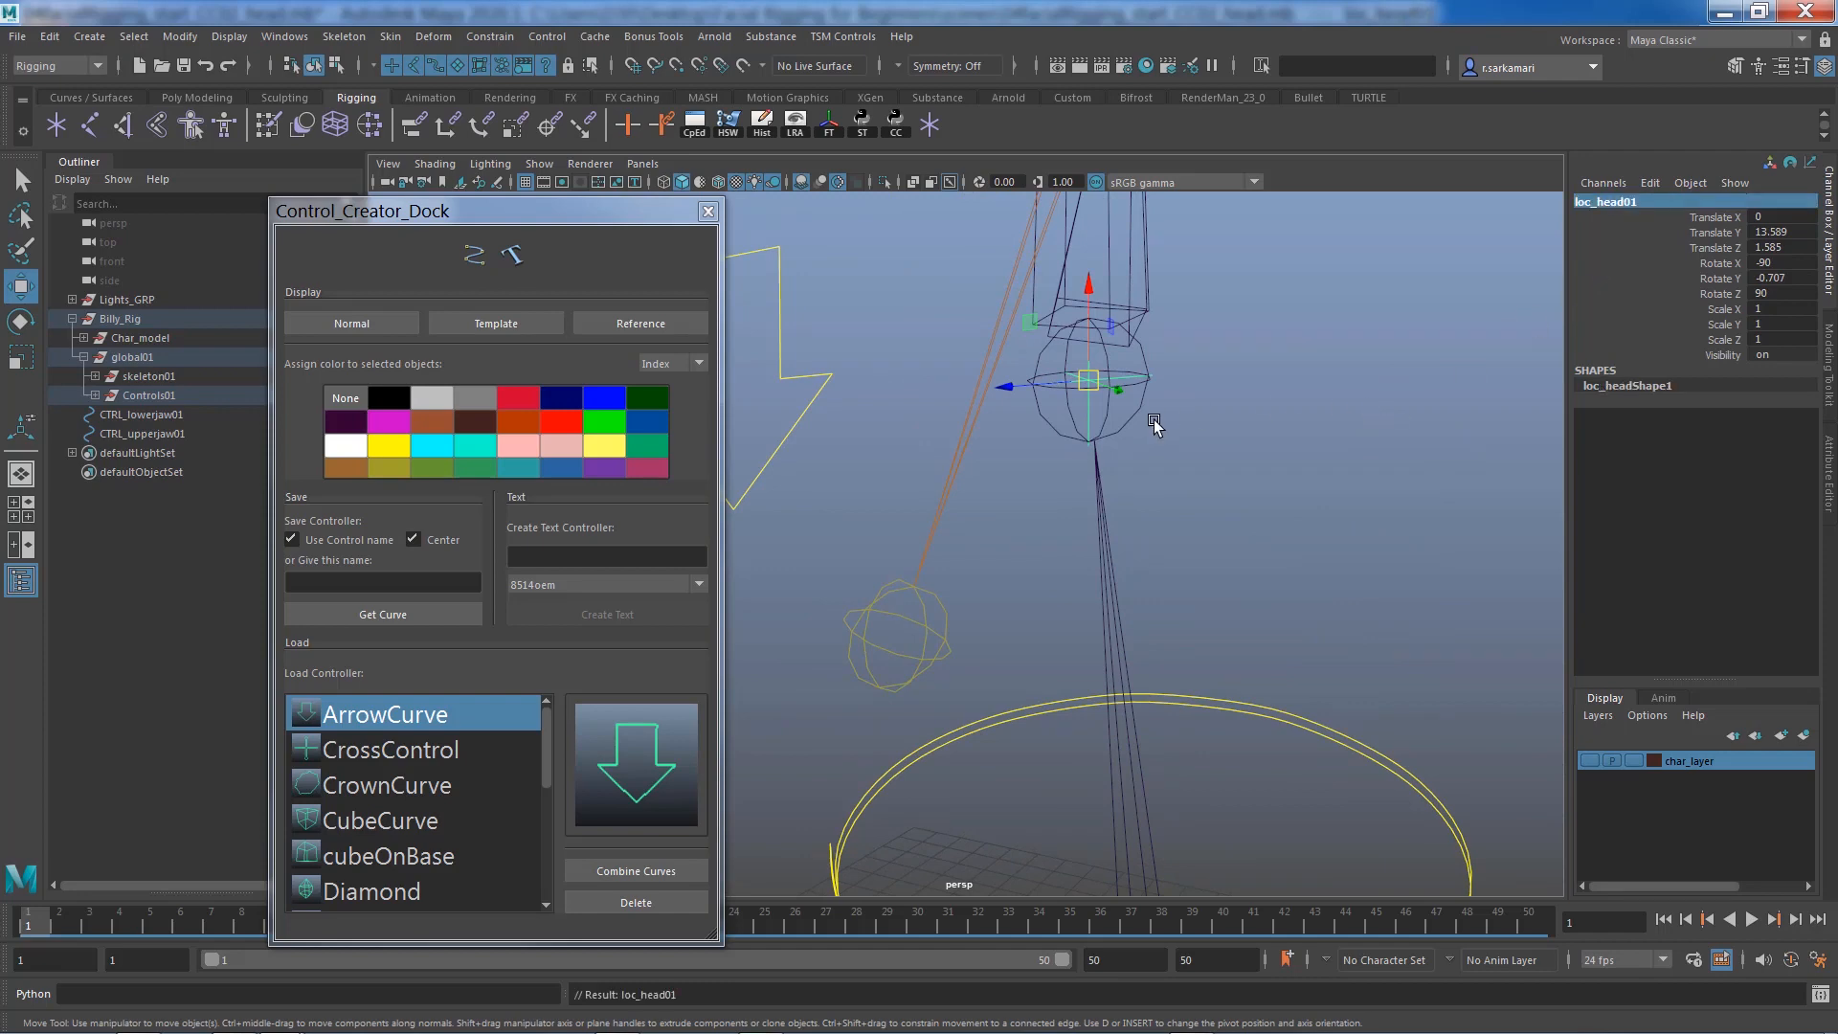
Duplicate loc_head01, parent the copy under jnt_upperjaw01 and set its translation and rotation values to 0
key("ctrl+d")
scroll(1139, 440, "down", 3)
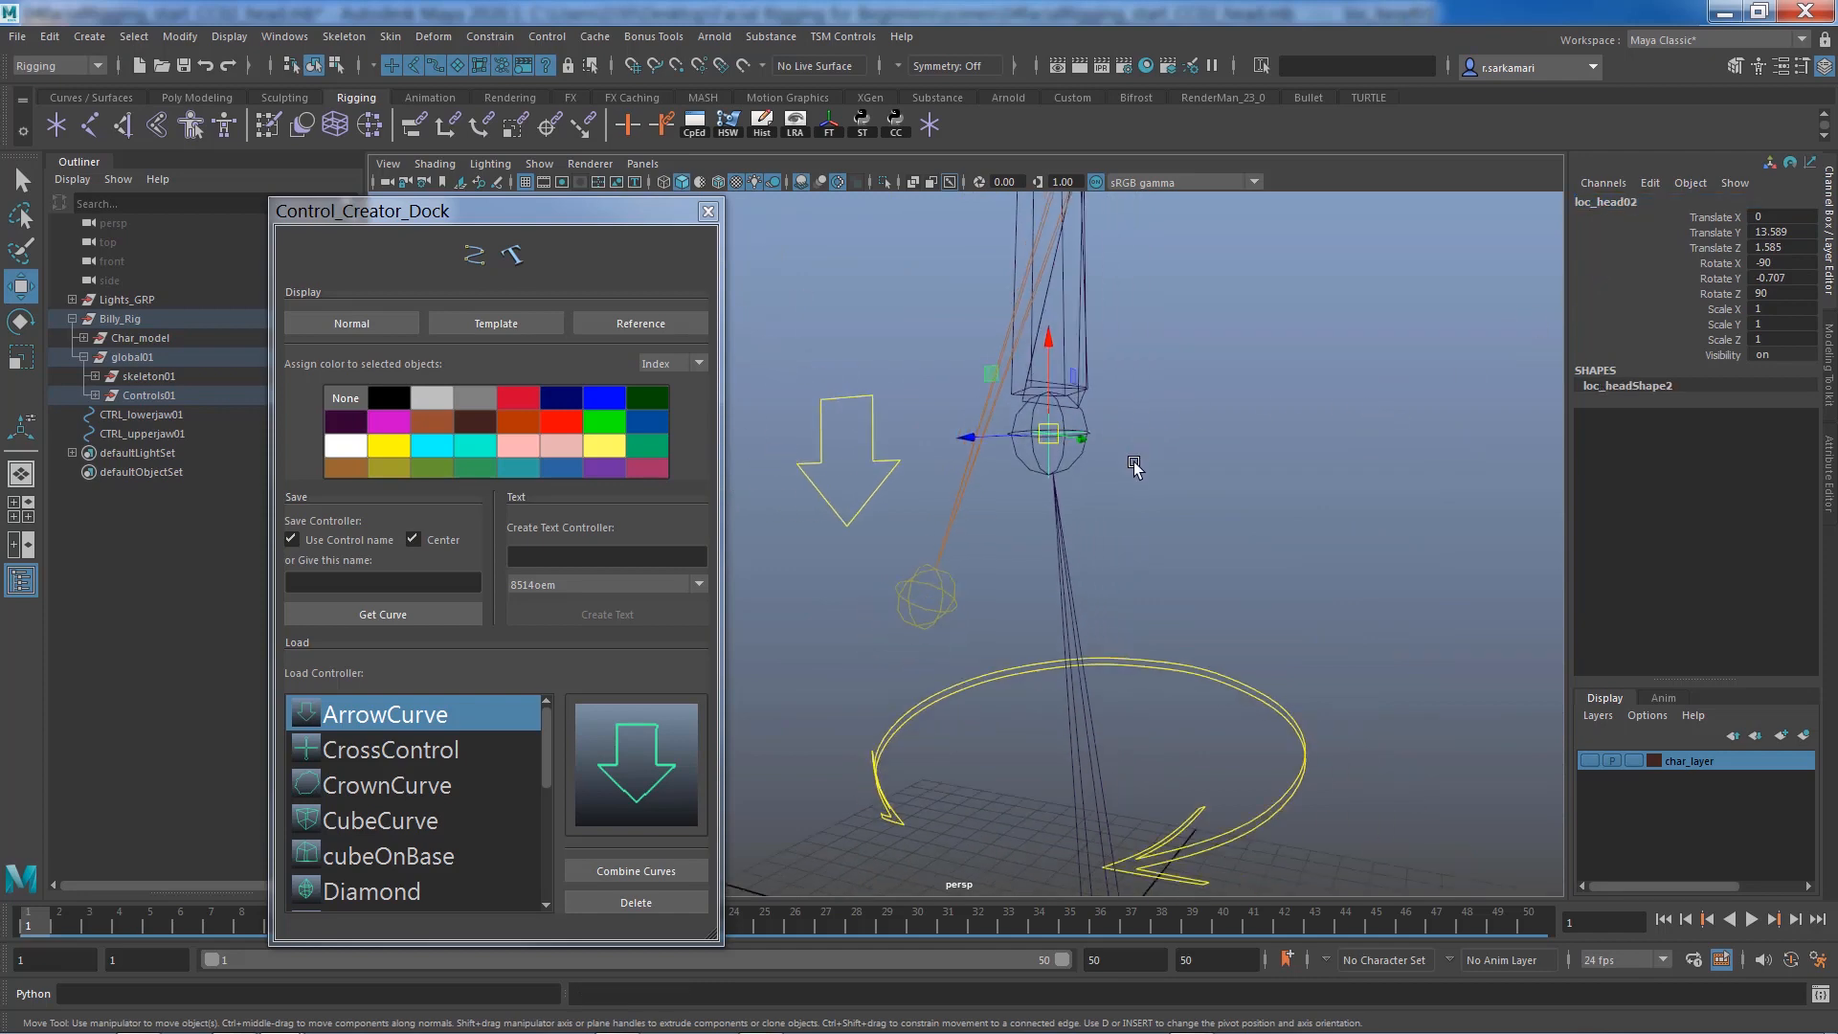
middle_click_drag(1136, 464, 1180, 823, "alt")
scroll(1076, 596, "down", 2)
middle_click_drag(1073, 595, 1087, 700, "alt")
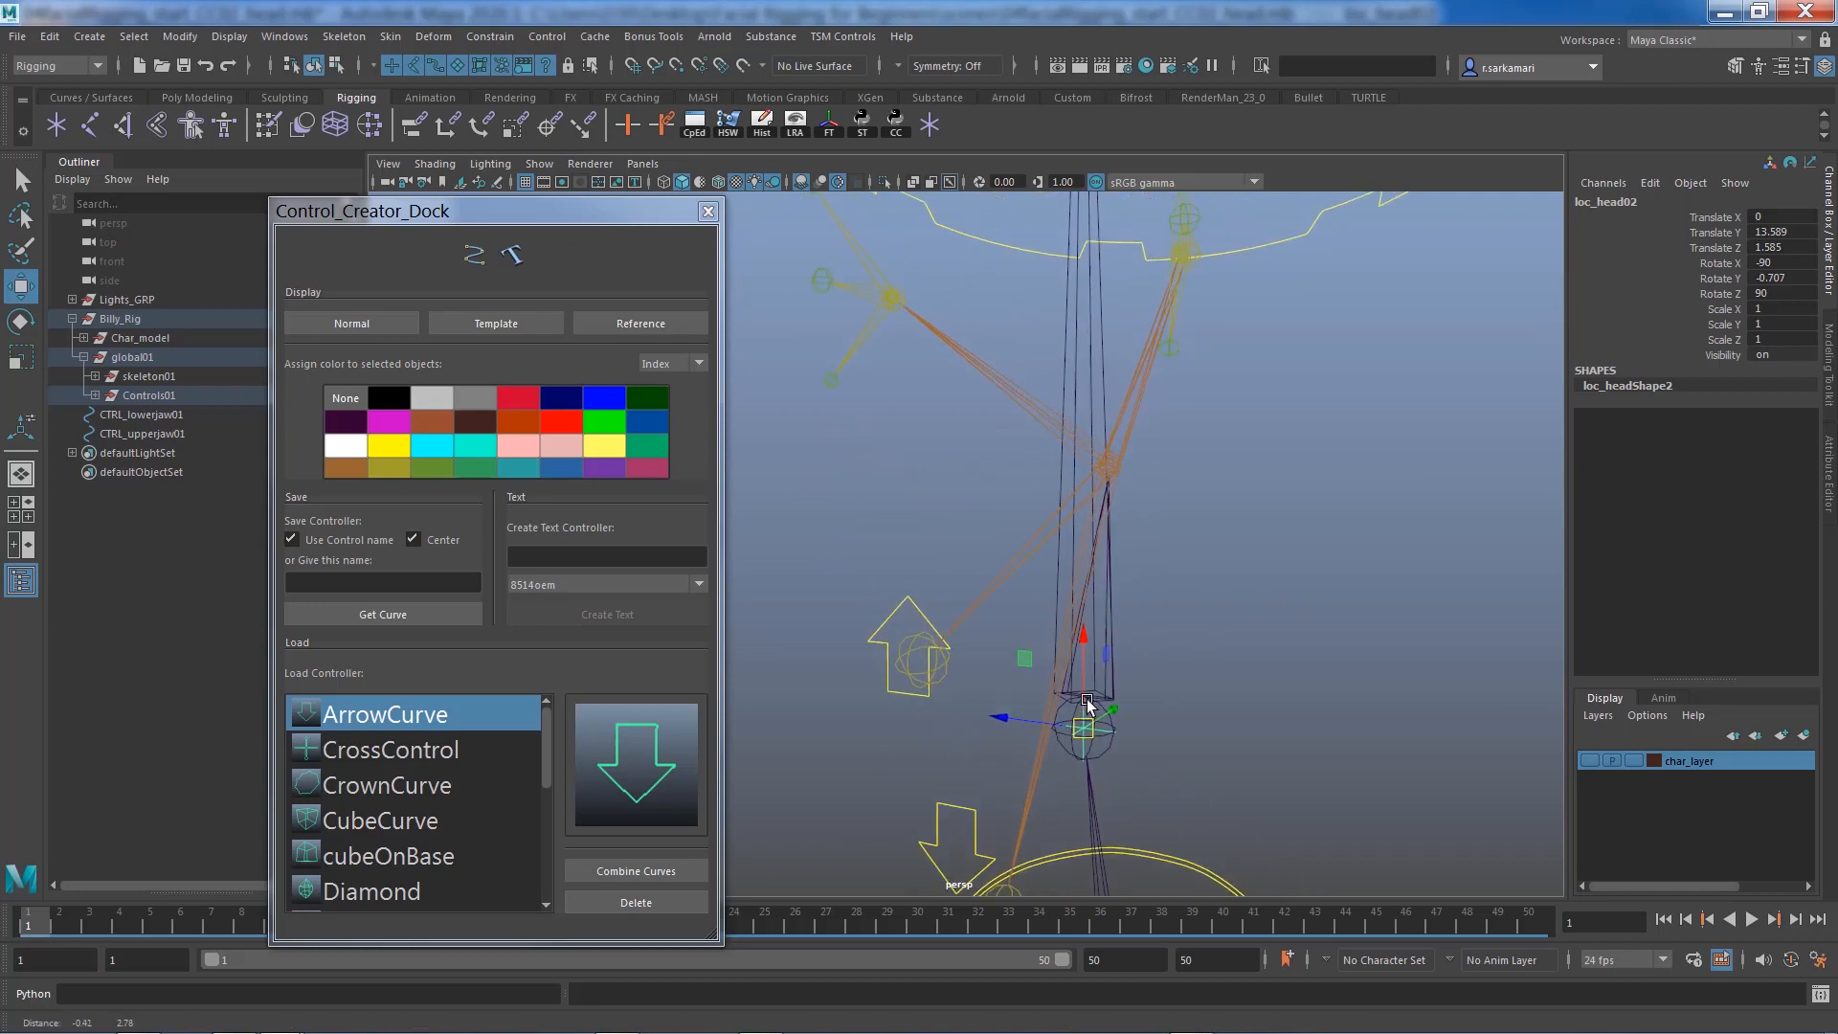
left_click(997, 578)
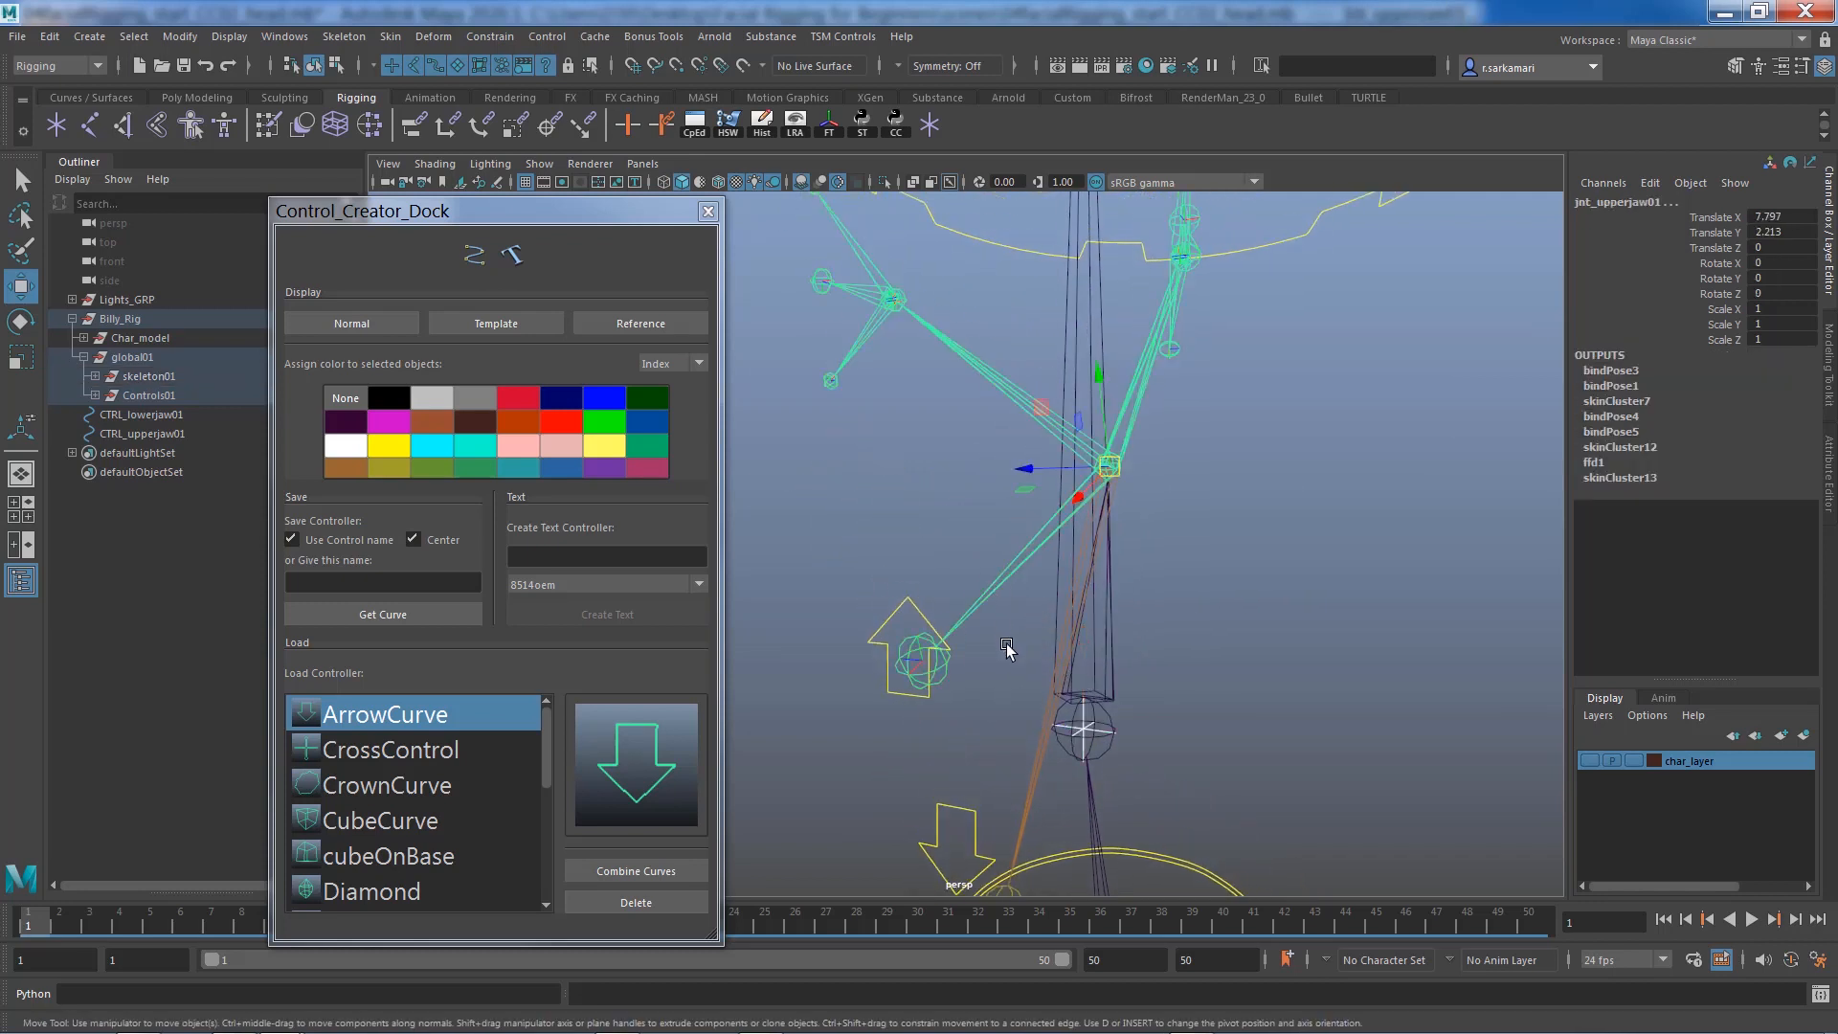
key("ctrl+z")
left_click_drag(1782, 217, 1784, 287)
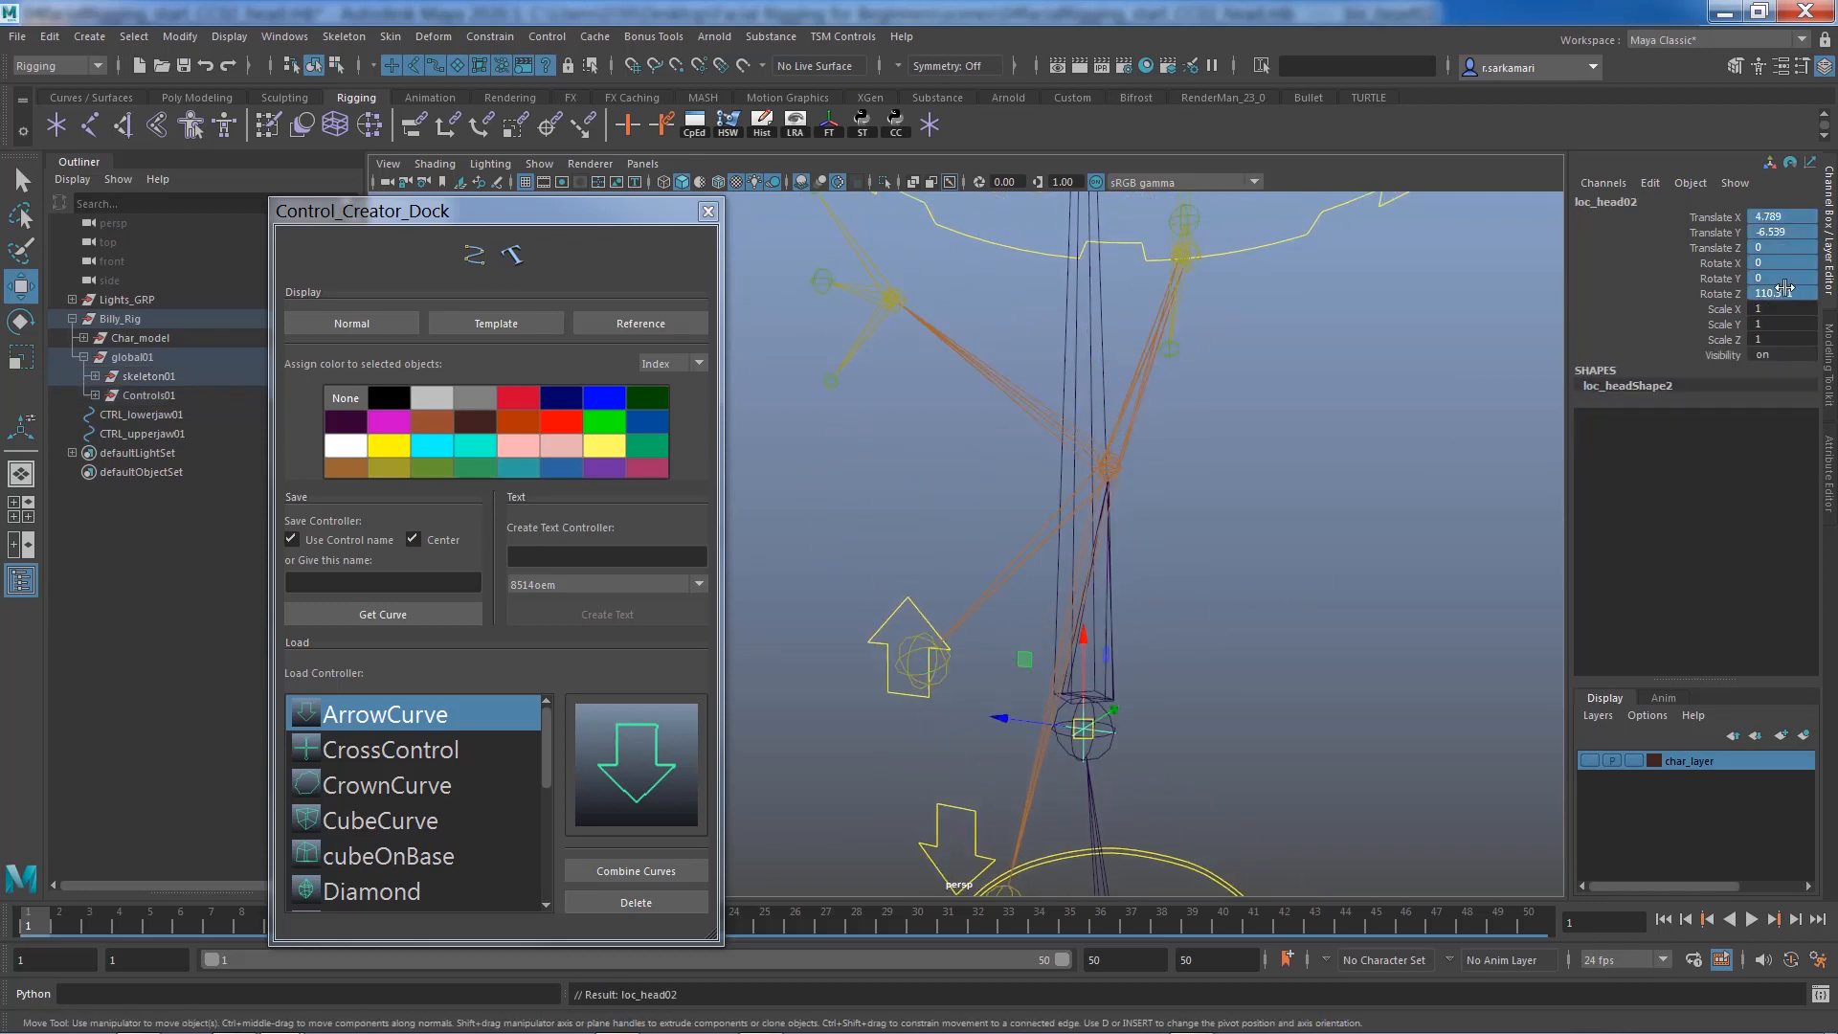
type("0")
key("Return")
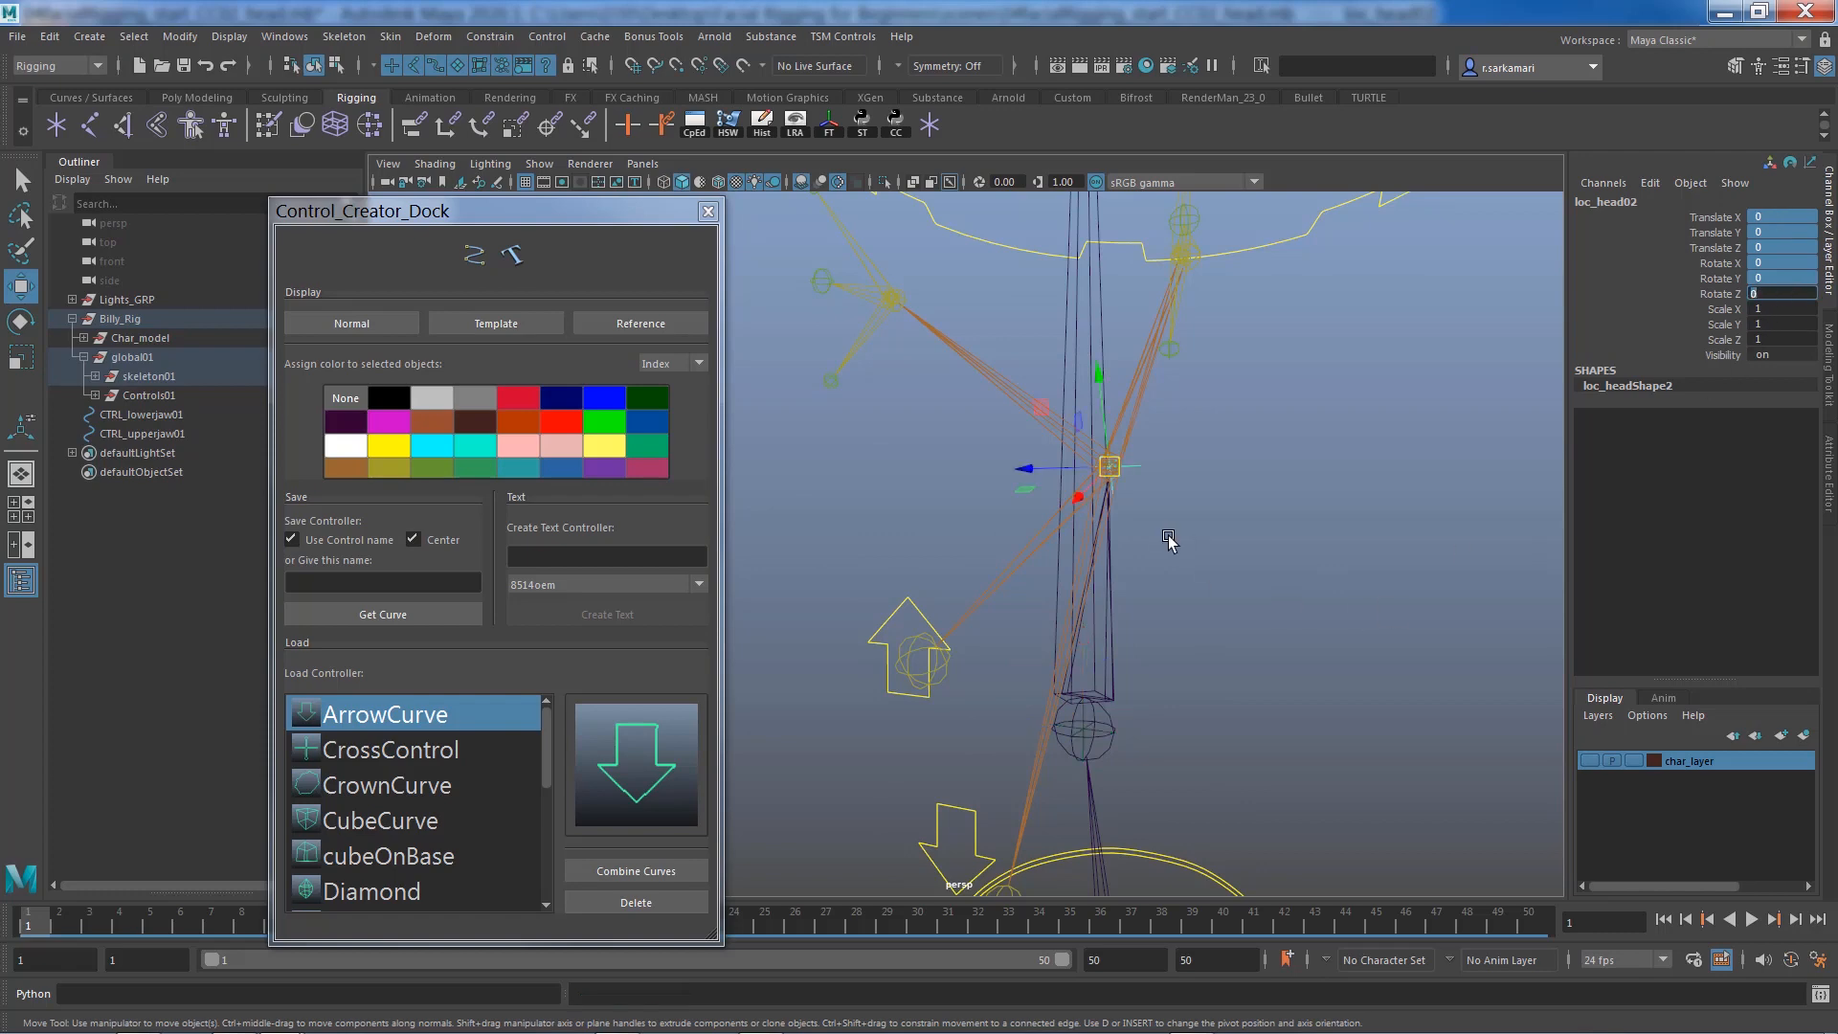
Unparent the duplicated locator from the upper jaw joint and parent it under CTRL_upperjaw01
left_click_drag(1022, 624, 911, 633, "alt")
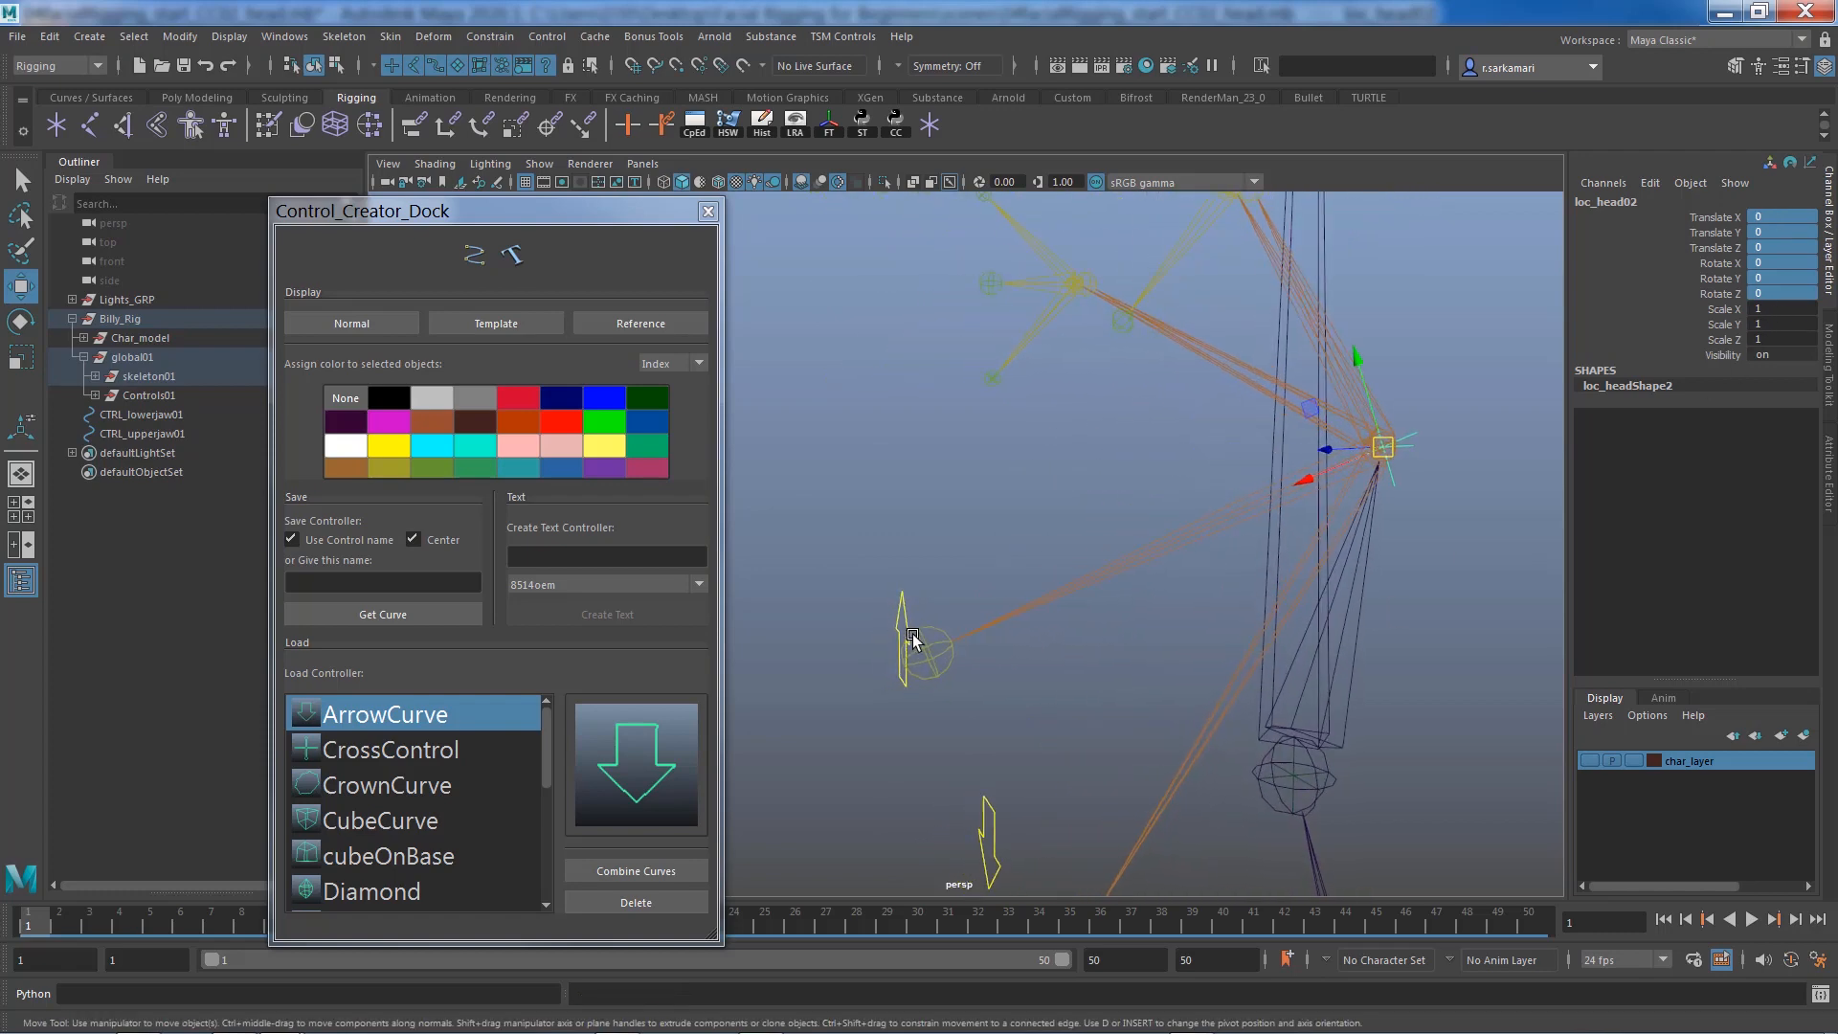
middle_click_drag(1035, 531, 939, 546, "alt")
right_click_drag(939, 546, 1436, 574, "alt")
middle_click_drag(1245, 572, 1050, 624, "alt")
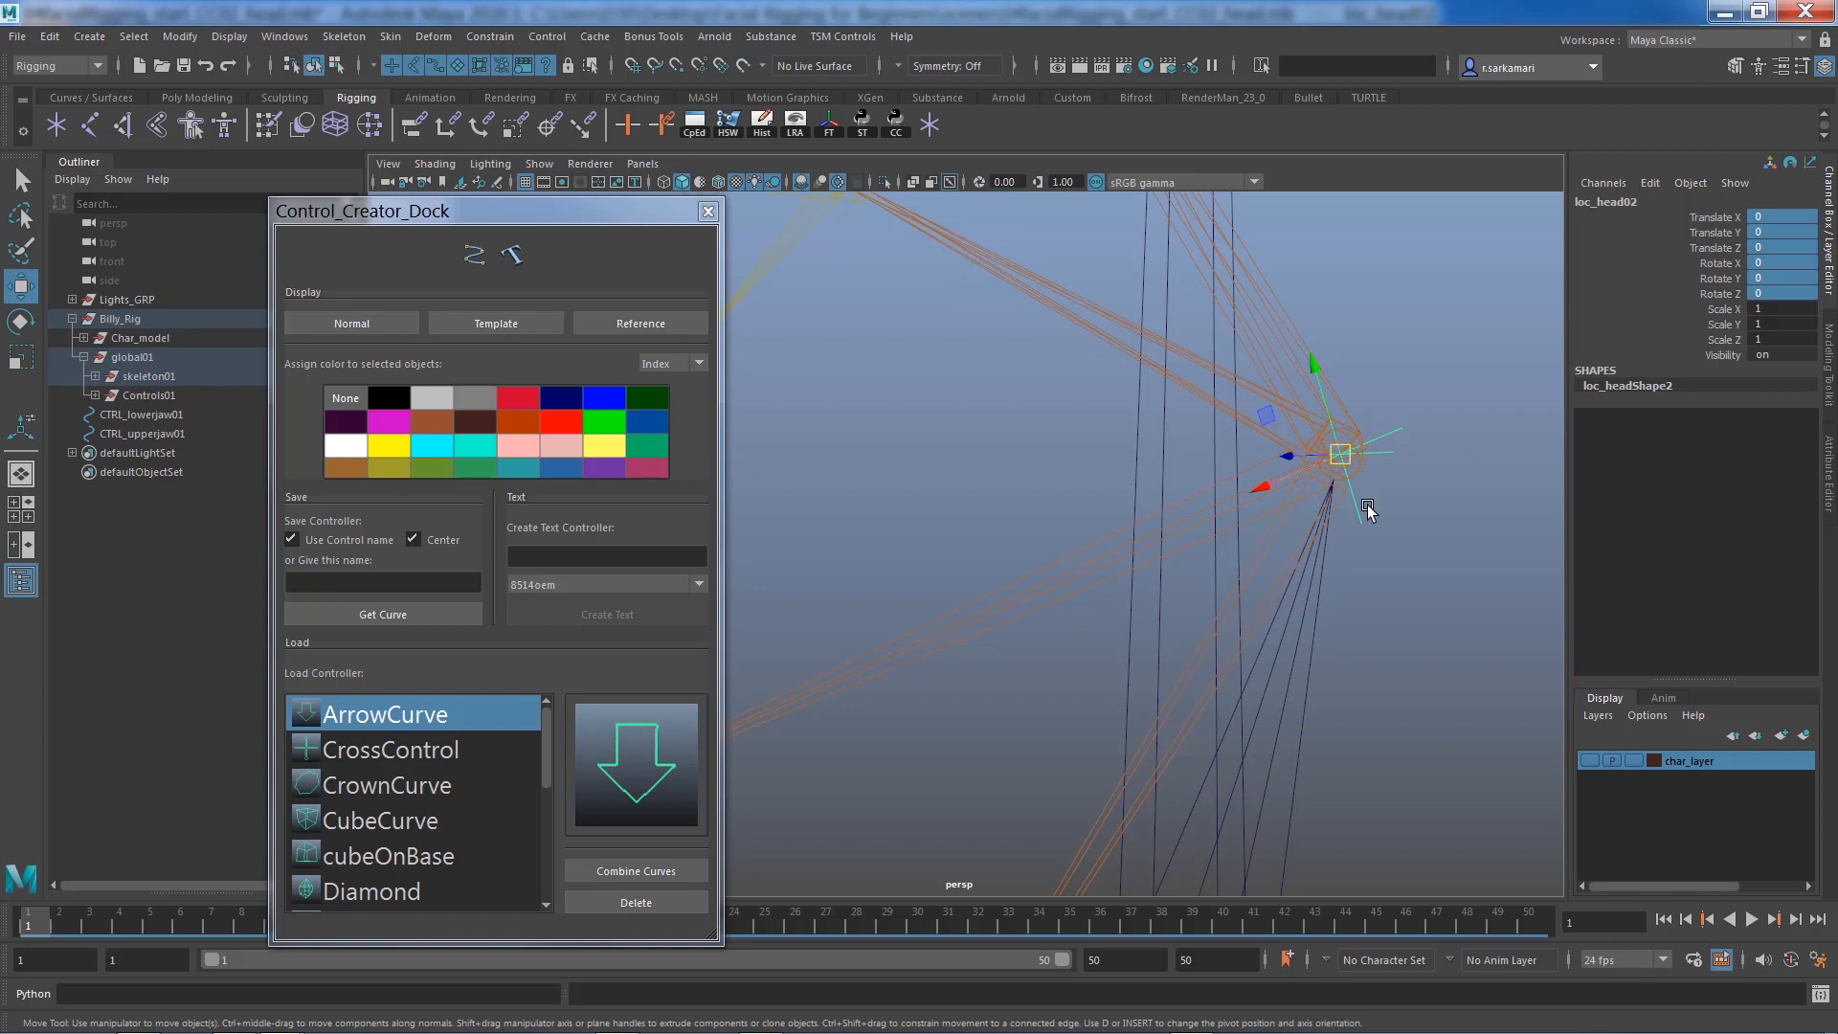
key("shift+p")
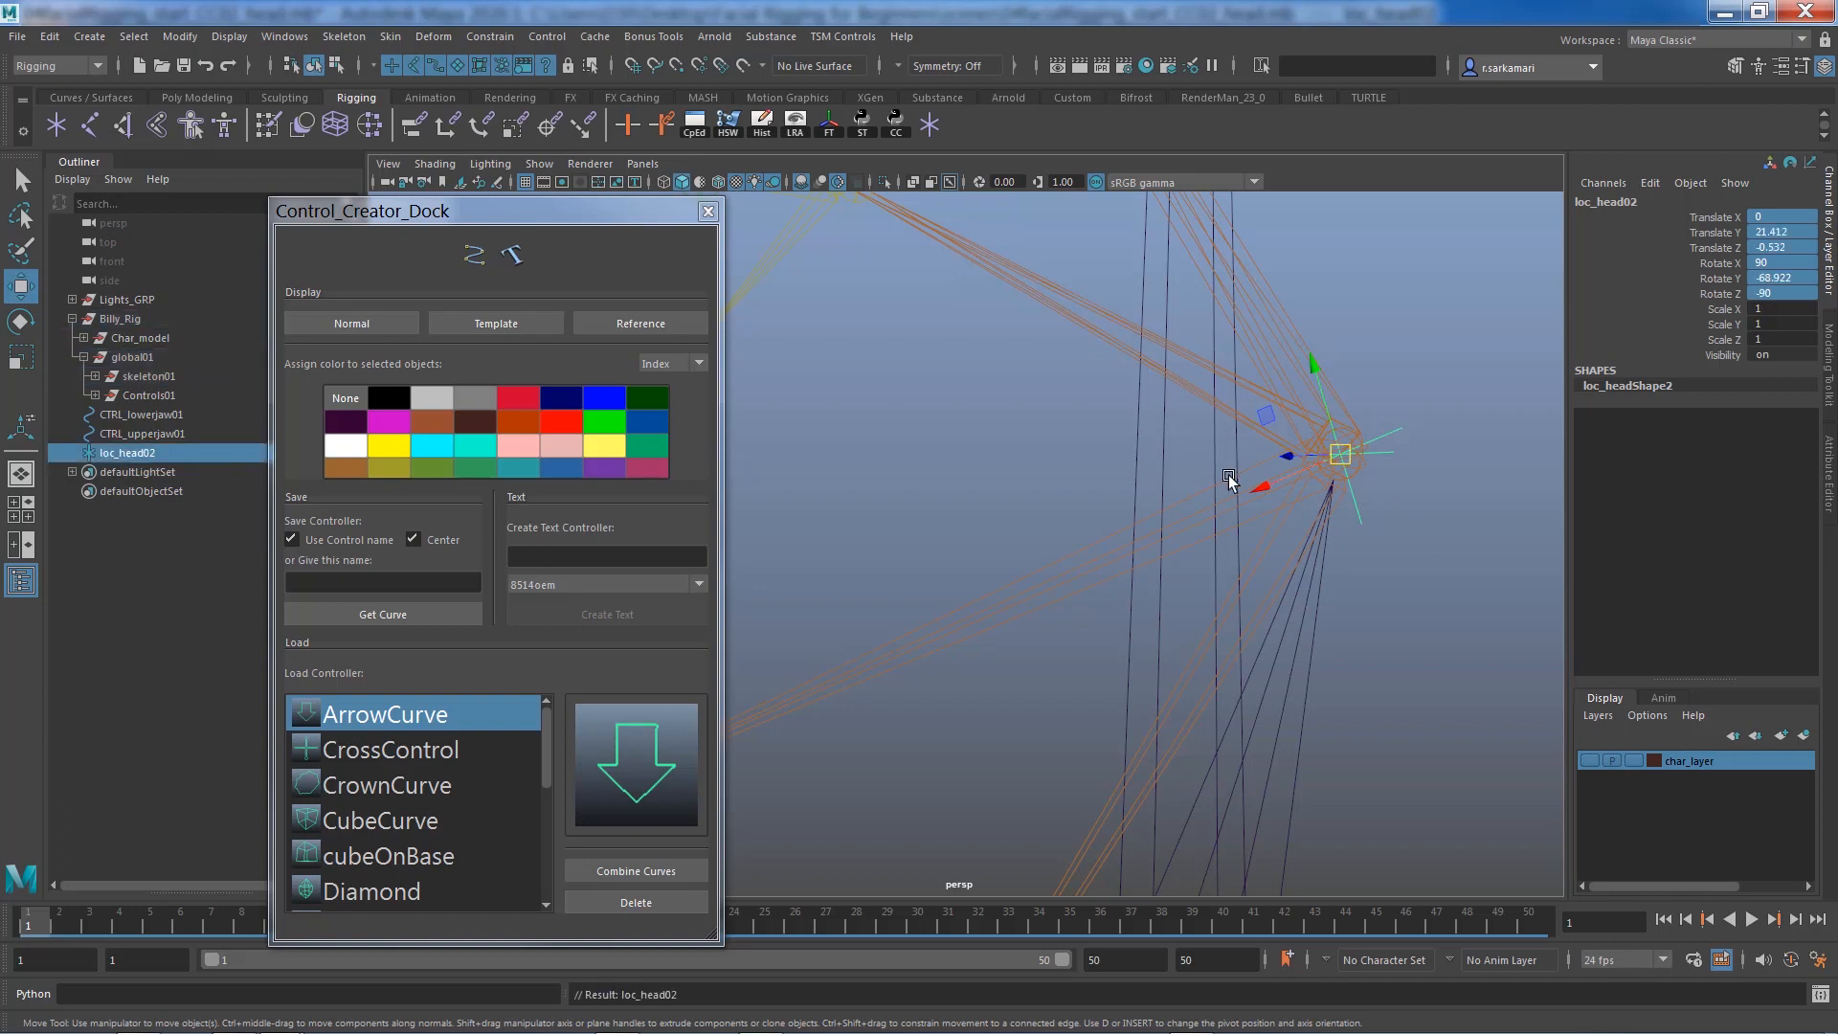
left_click_drag(1117, 488, 1325, 378, "alt")
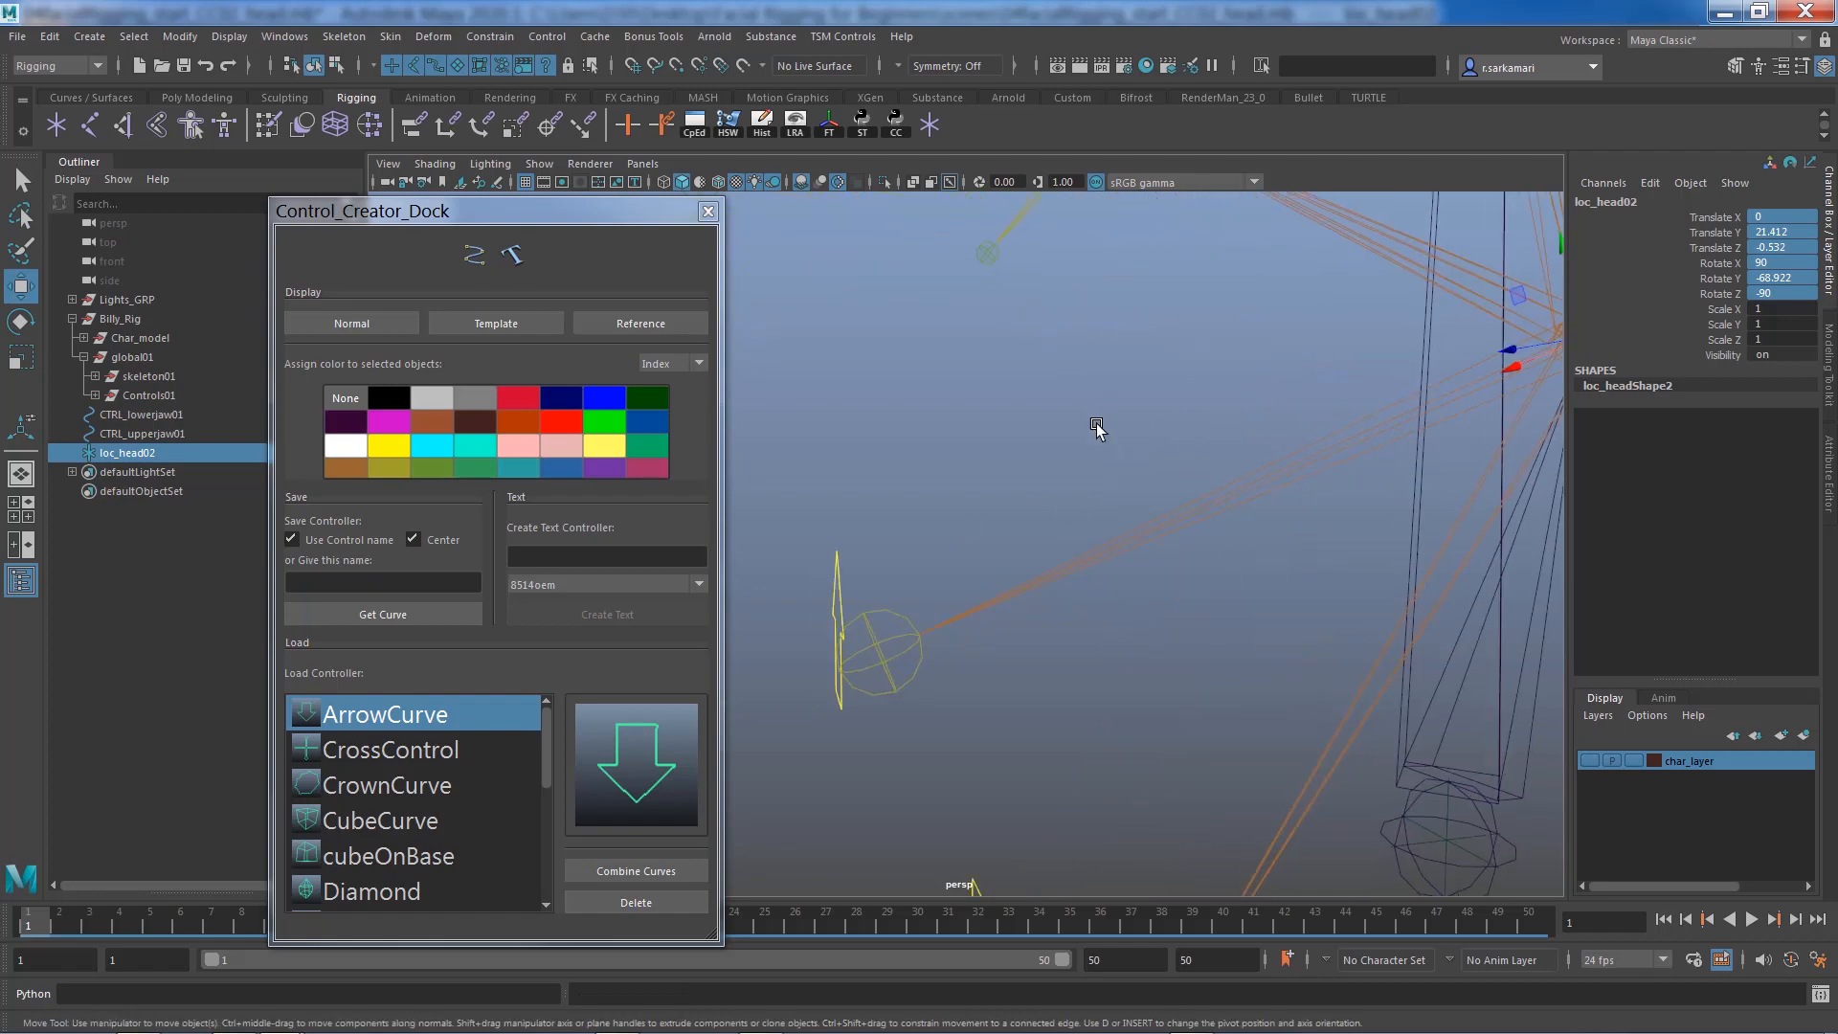
left_click(841, 579, "shift")
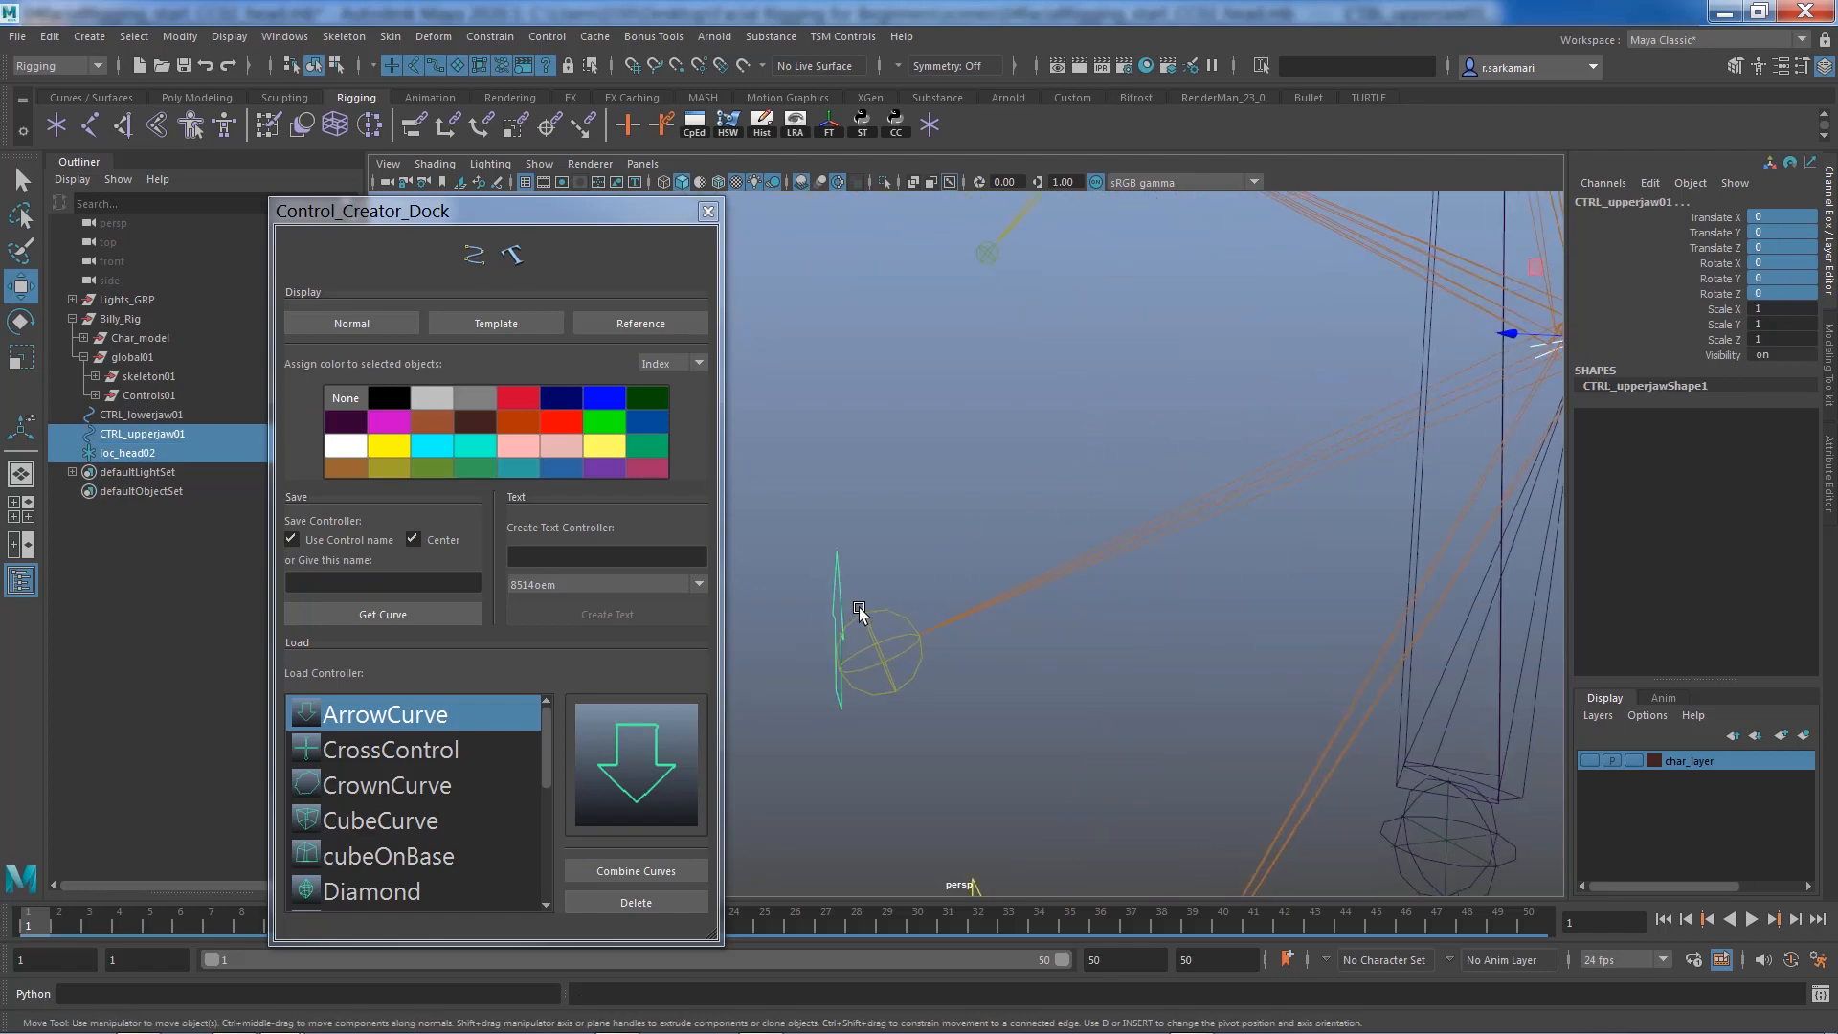
key("p")
scroll(915, 640, "down", 1)
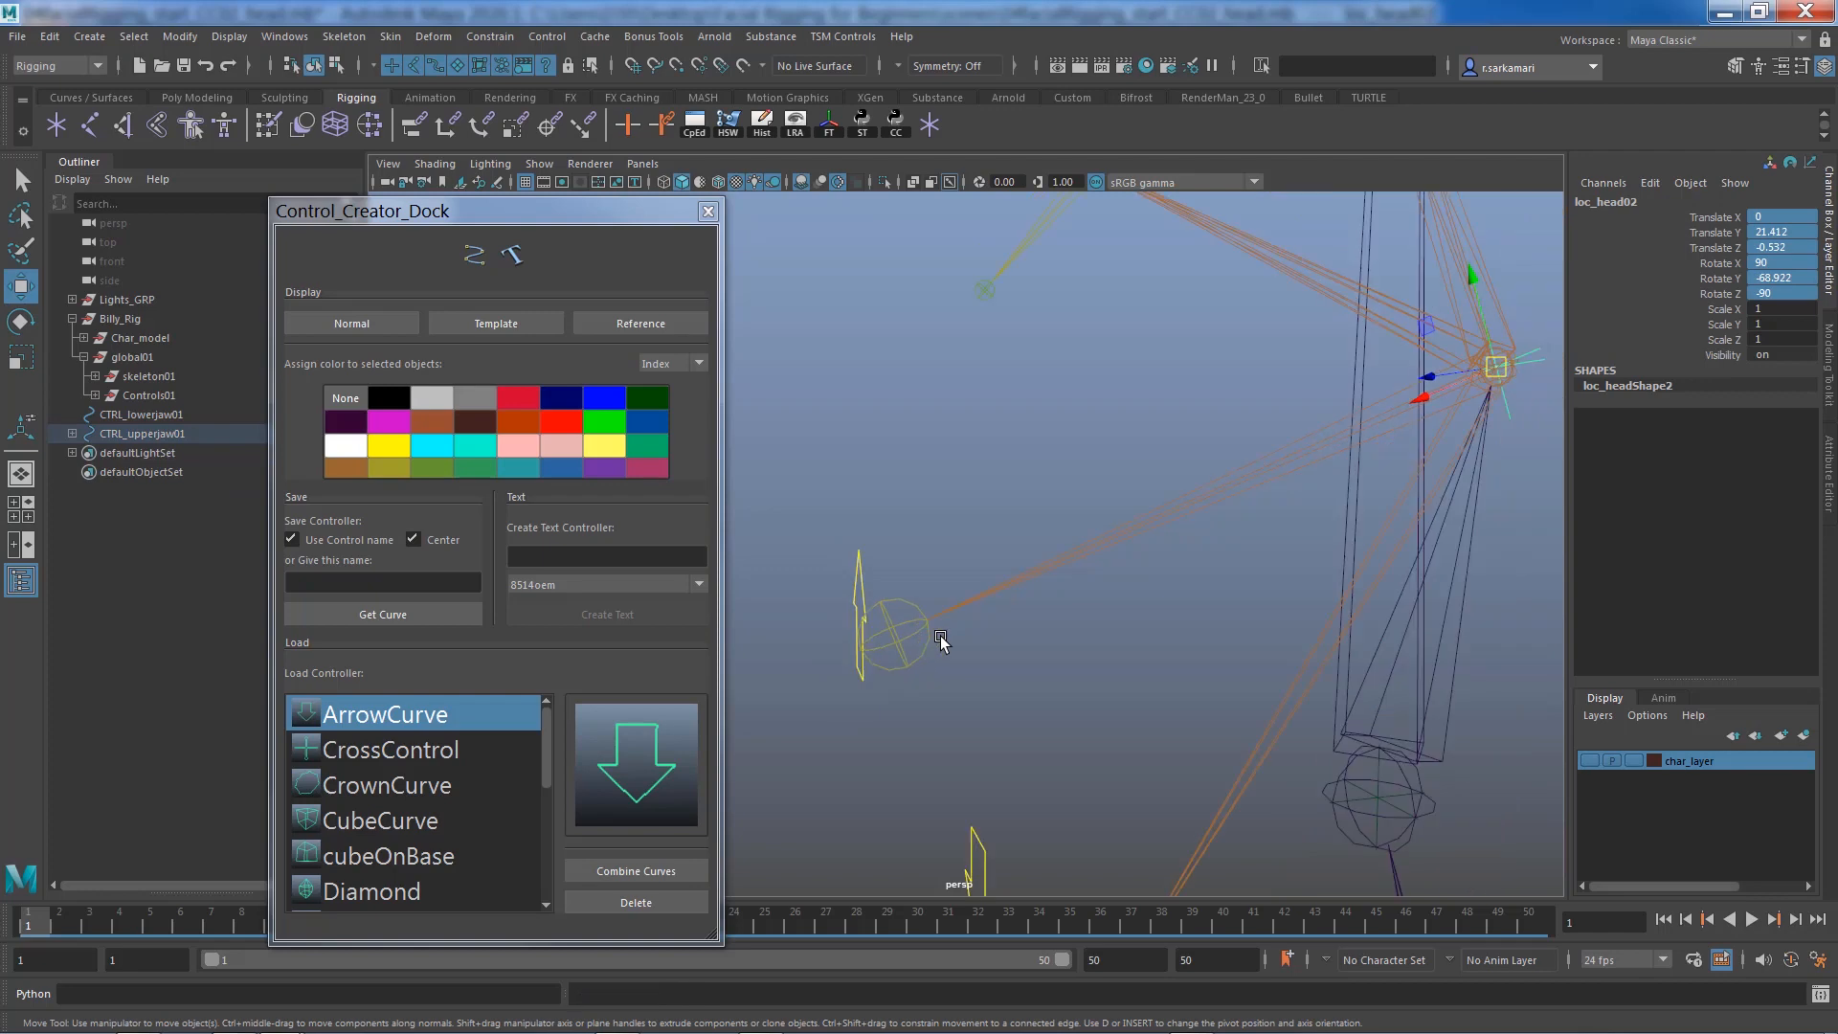
Orient-constrain jnt_upperjaw01 to the locator under CTRL_upperjaw01, closing the Control_Creator_Dock window beforehand
middle_click_drag(1233, 526, 1130, 548, "alt")
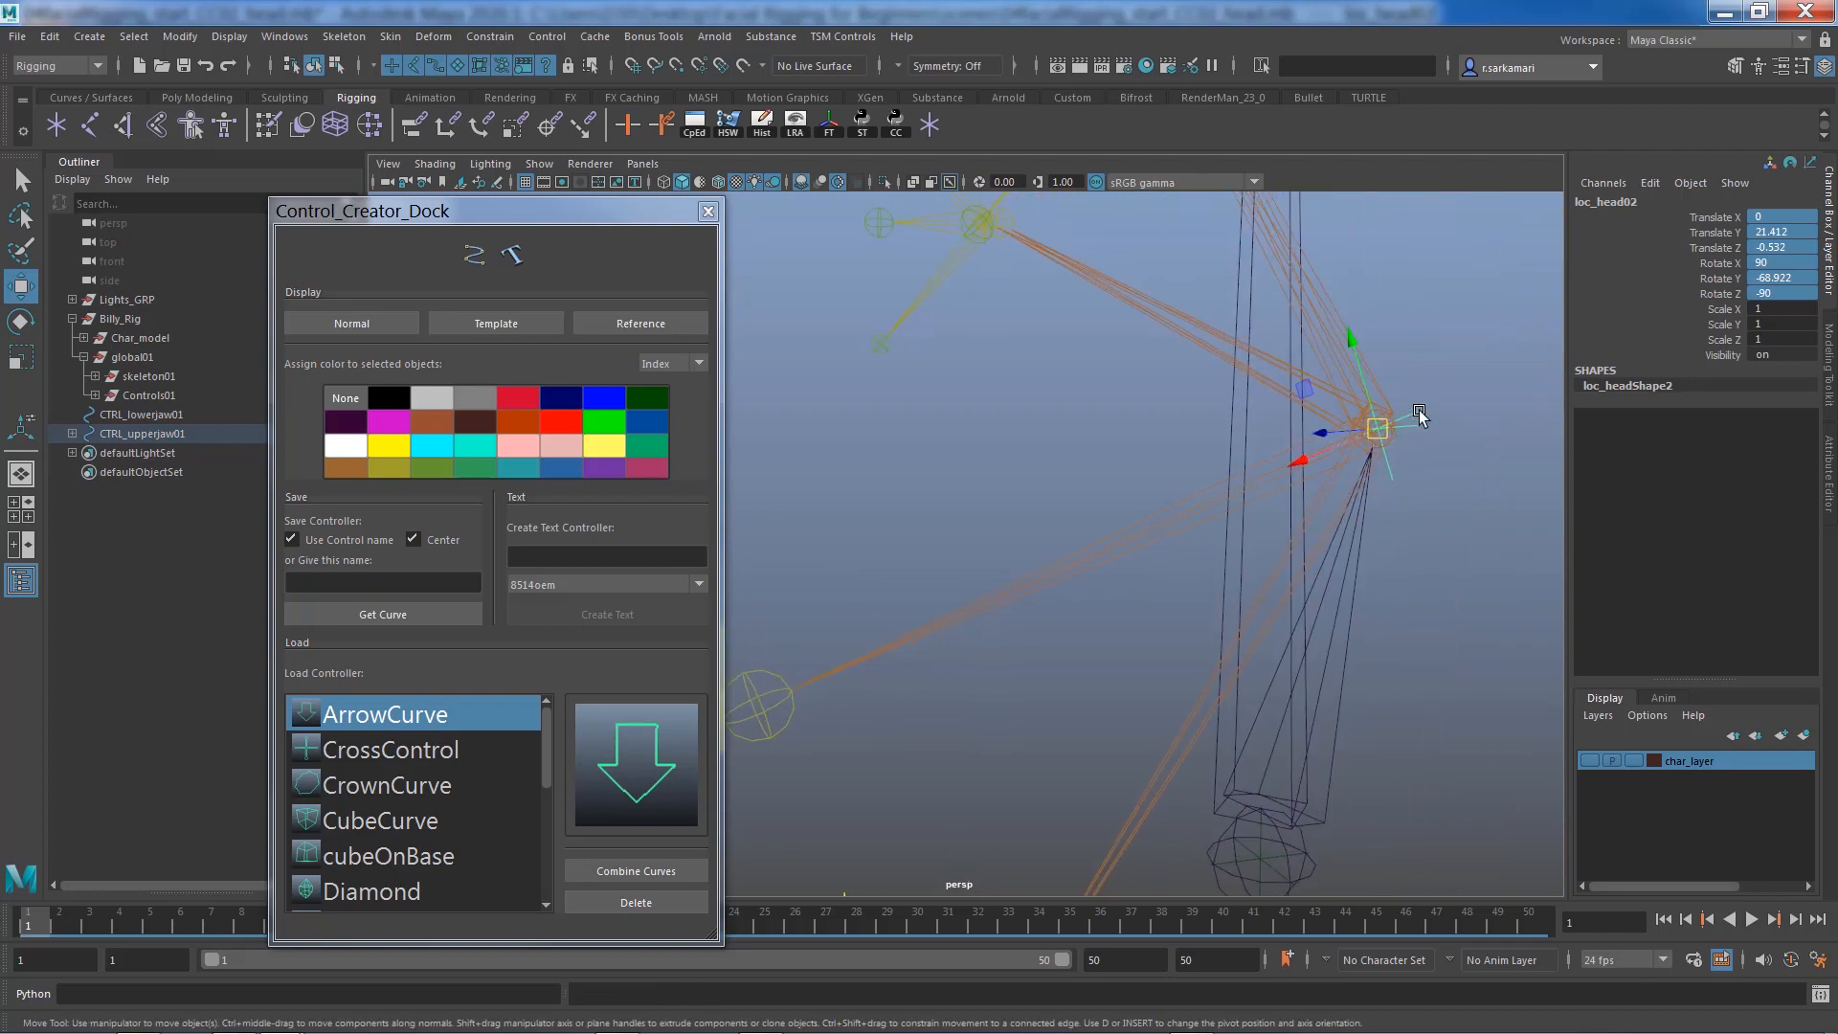
left_click_drag(997, 578, 1039, 595, "alt")
scroll(1039, 595, "down", 3)
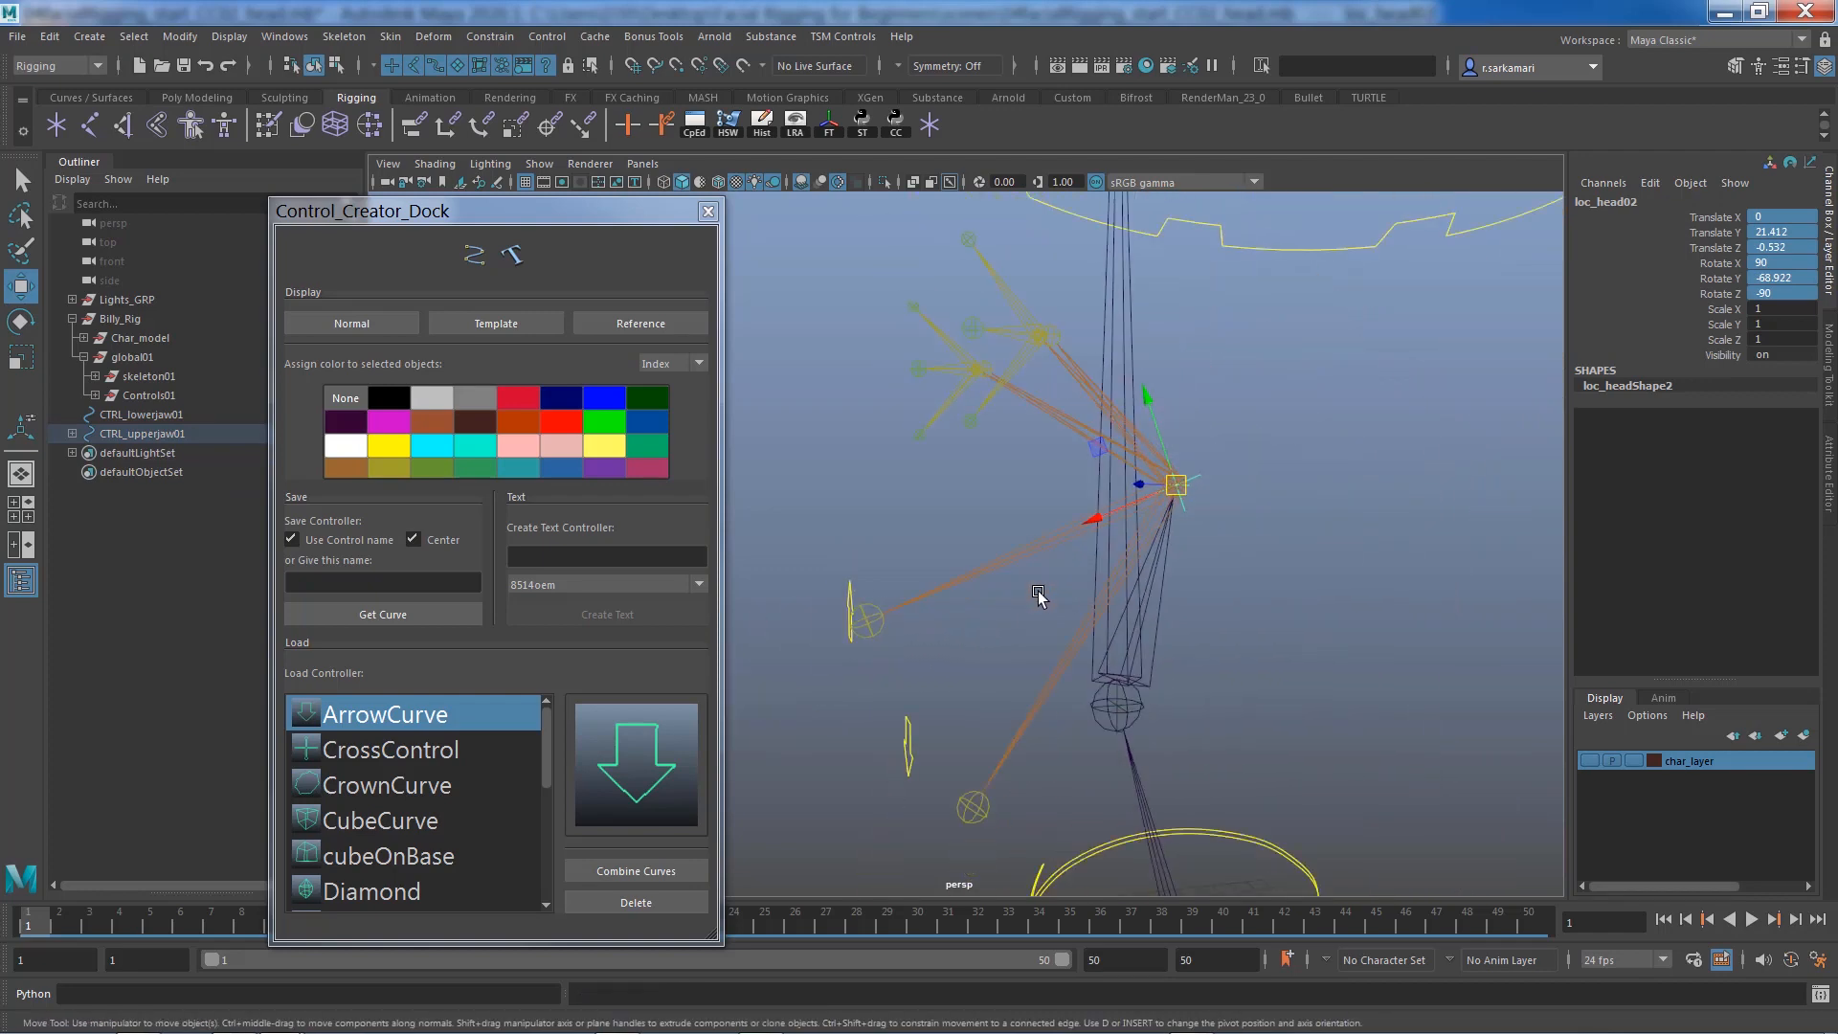
scroll(1039, 596, "up", 2)
left_click(1019, 558)
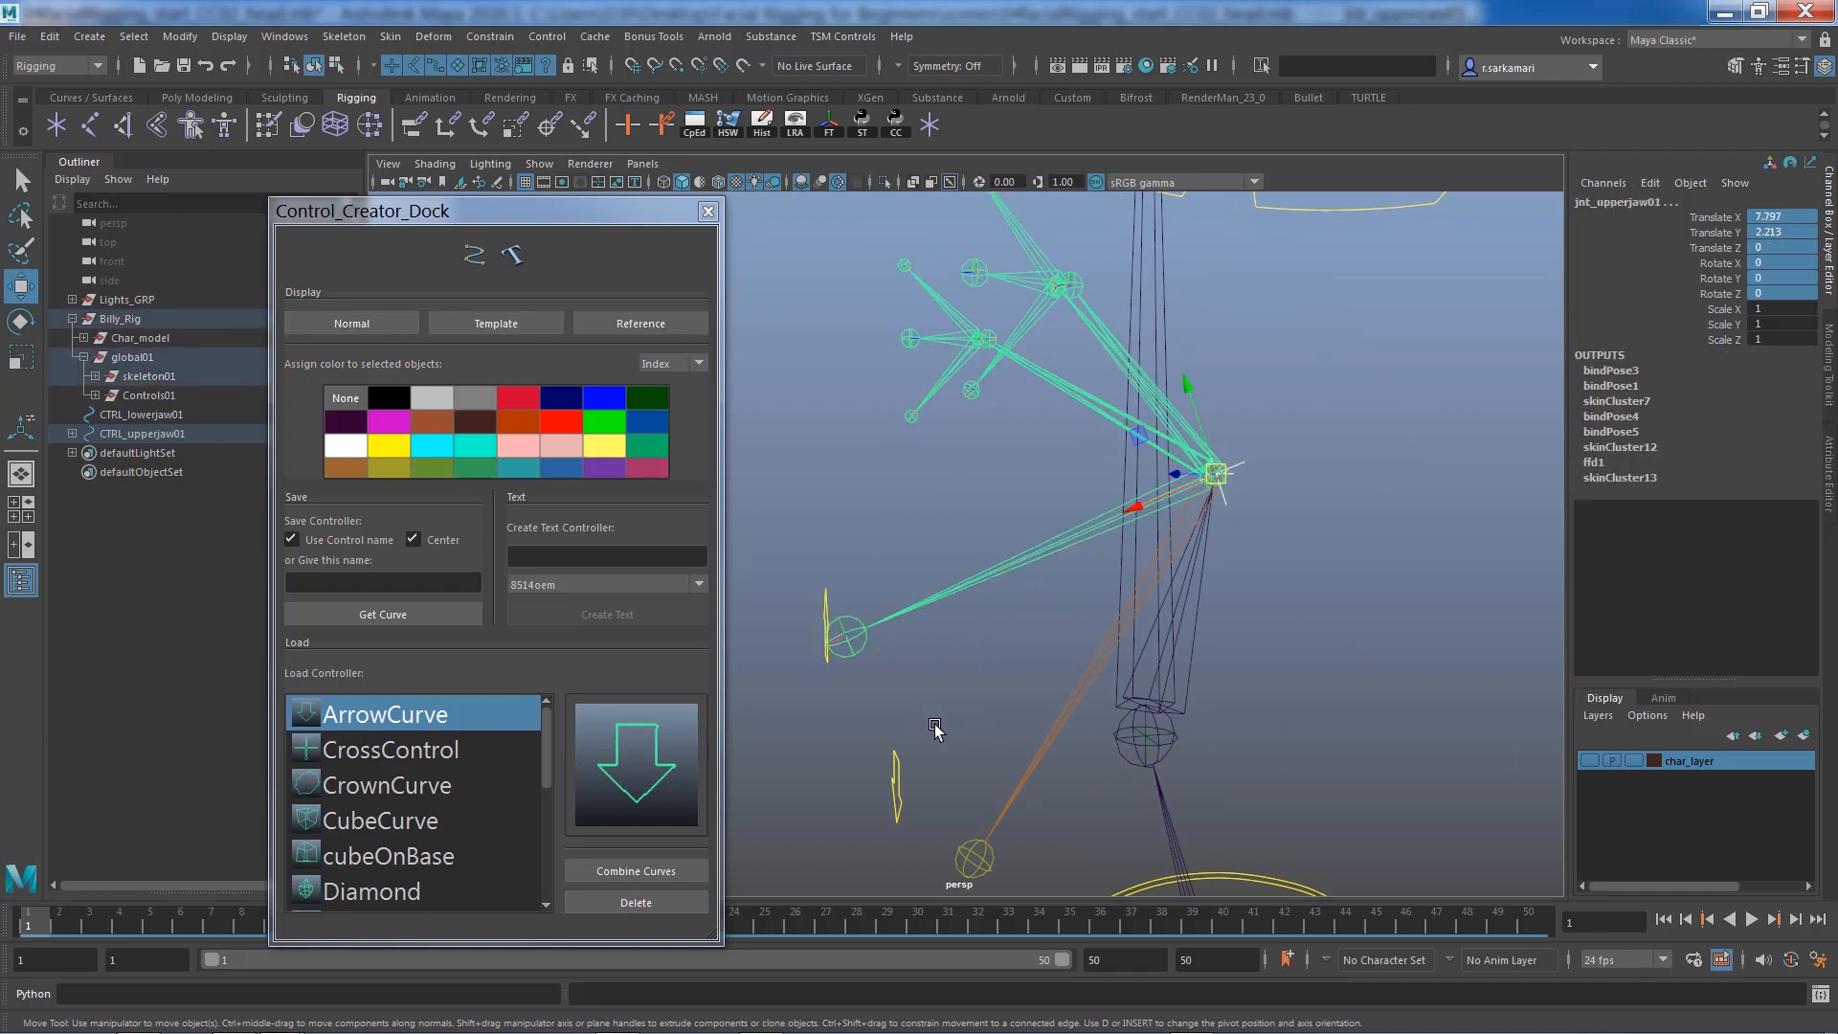
left_click(707, 210)
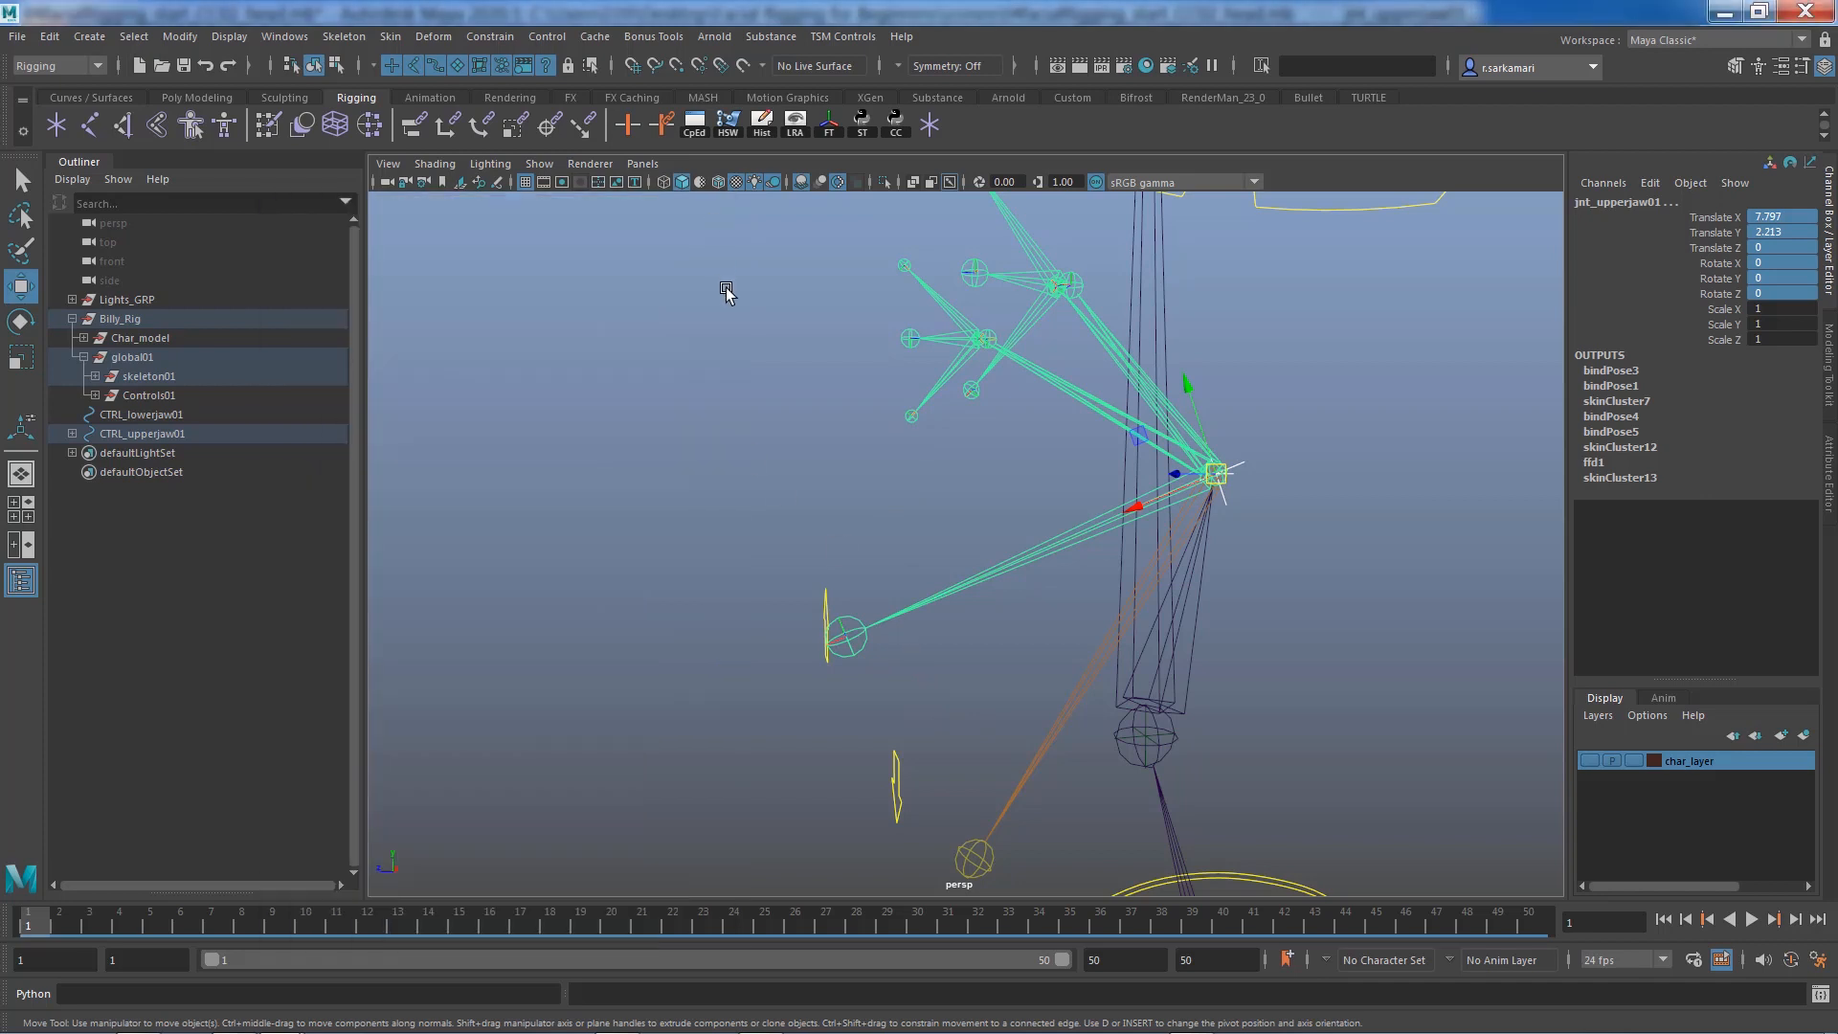
left_click(490, 37)
left_click(503, 123)
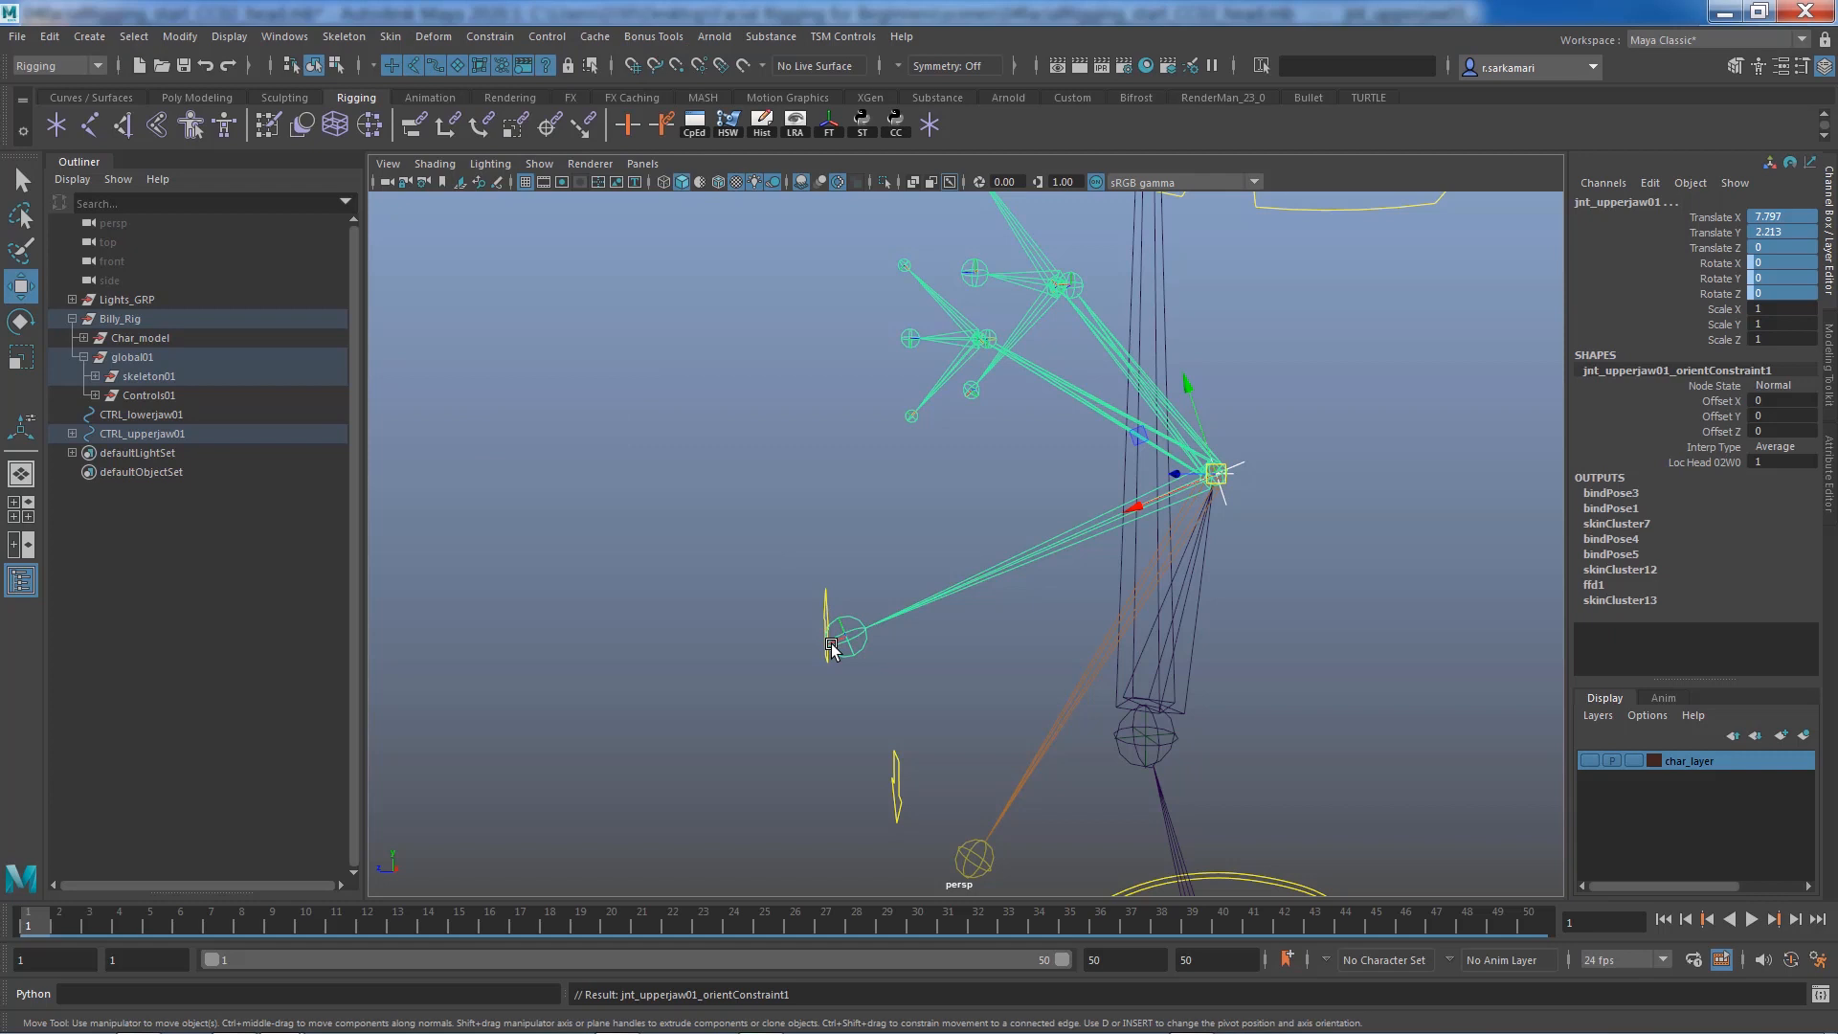
Rename the locator at the upper jaw joint as loc_upperjaw01
left_click(1260, 578)
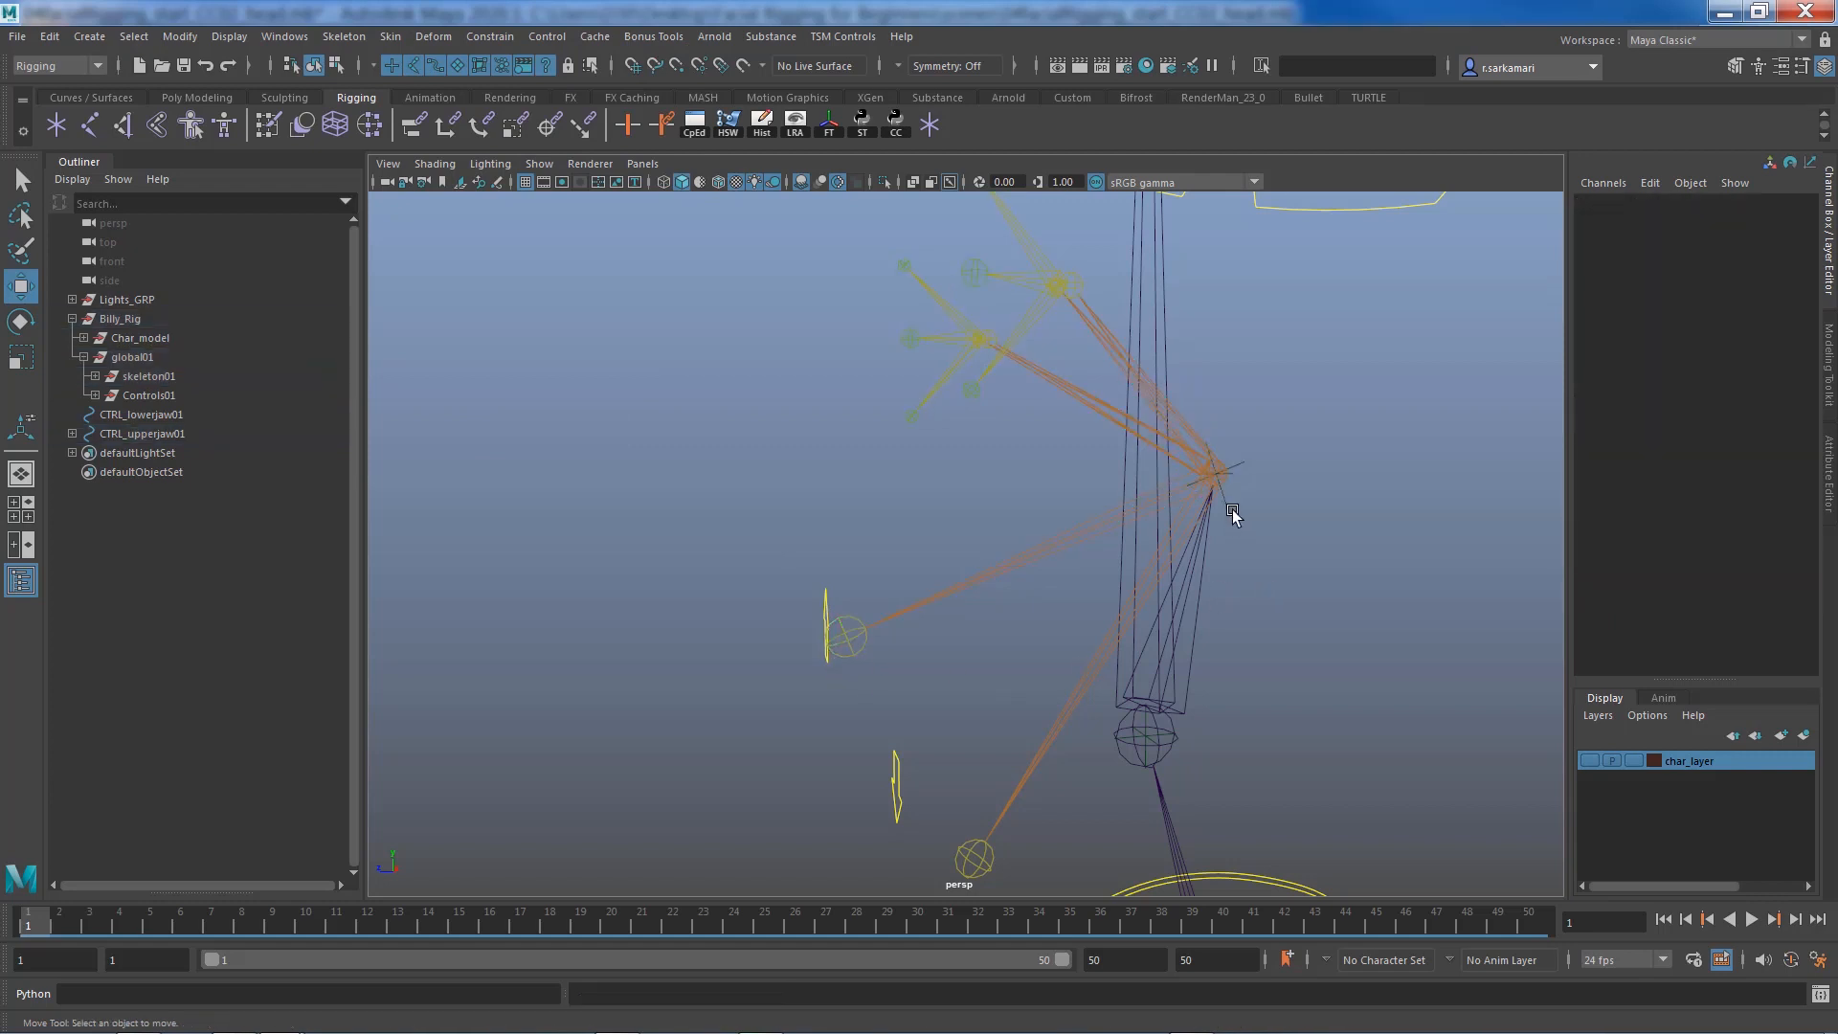
left_click(1228, 506)
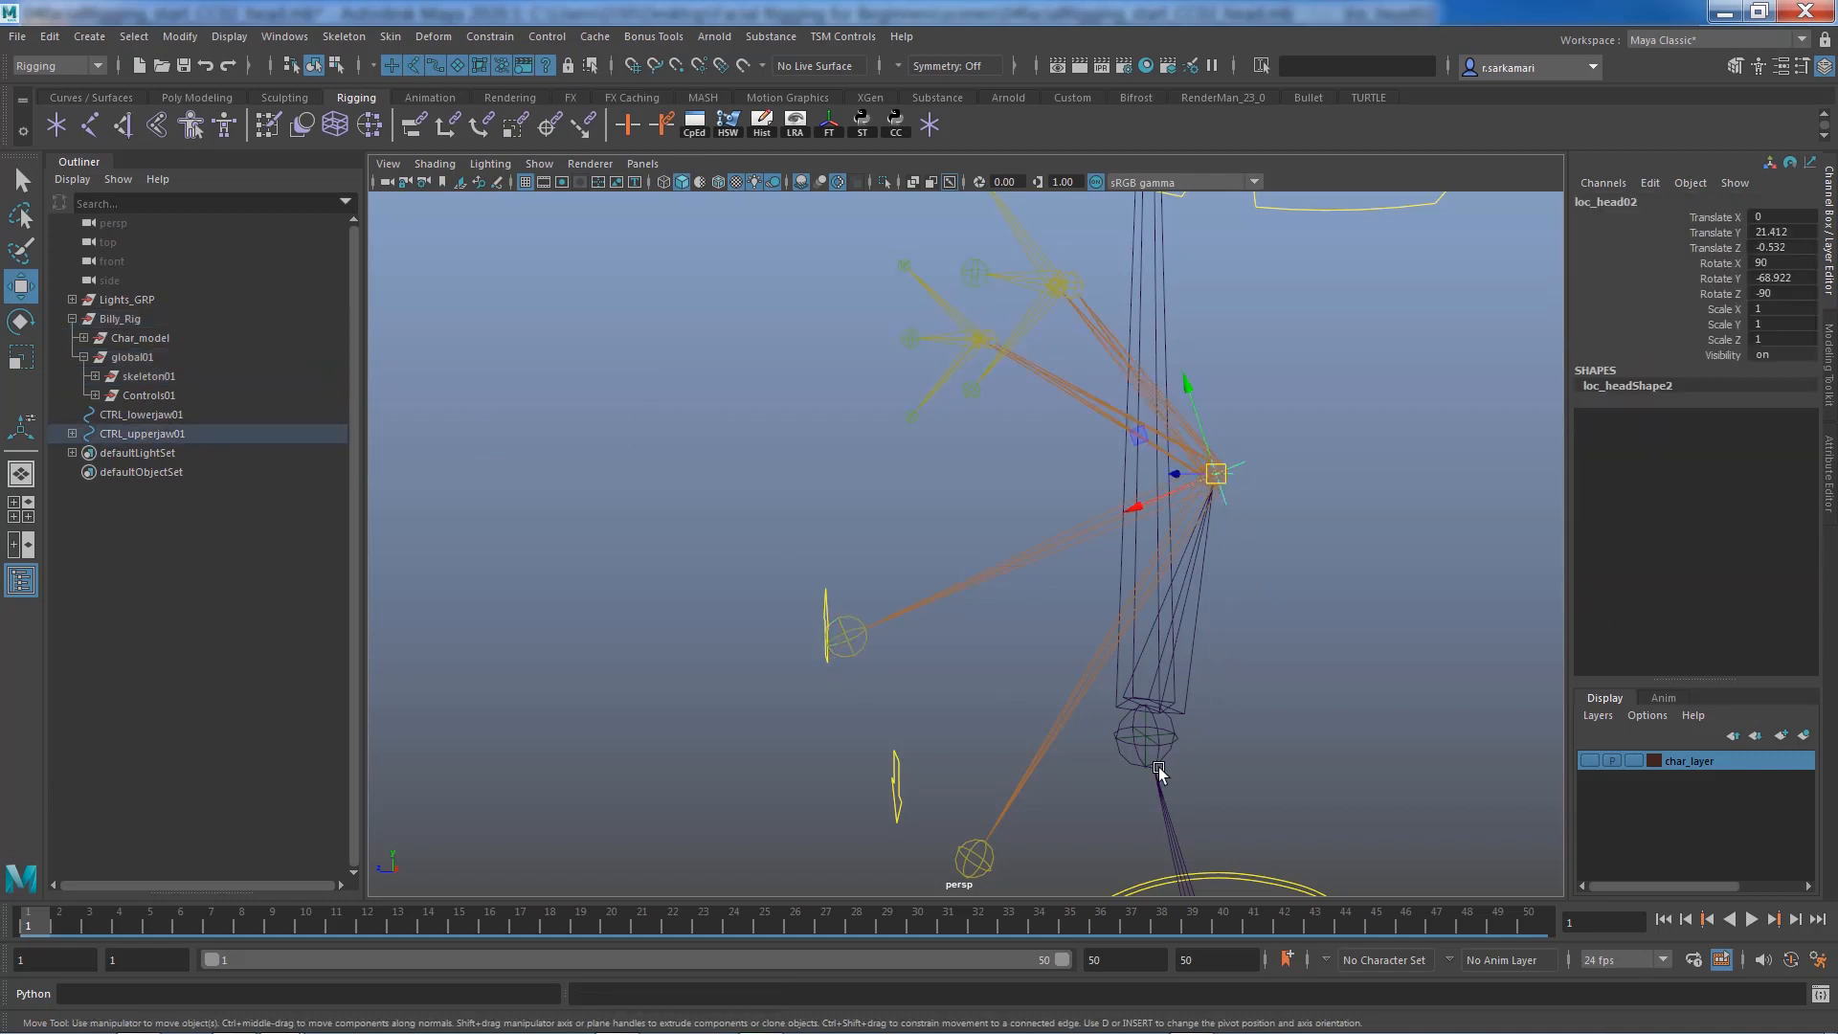
middle_click_drag(1155, 768, 1114, 682, "alt")
right_click_drag(1113, 681, 1436, 806, "alt")
left_click(1211, 713)
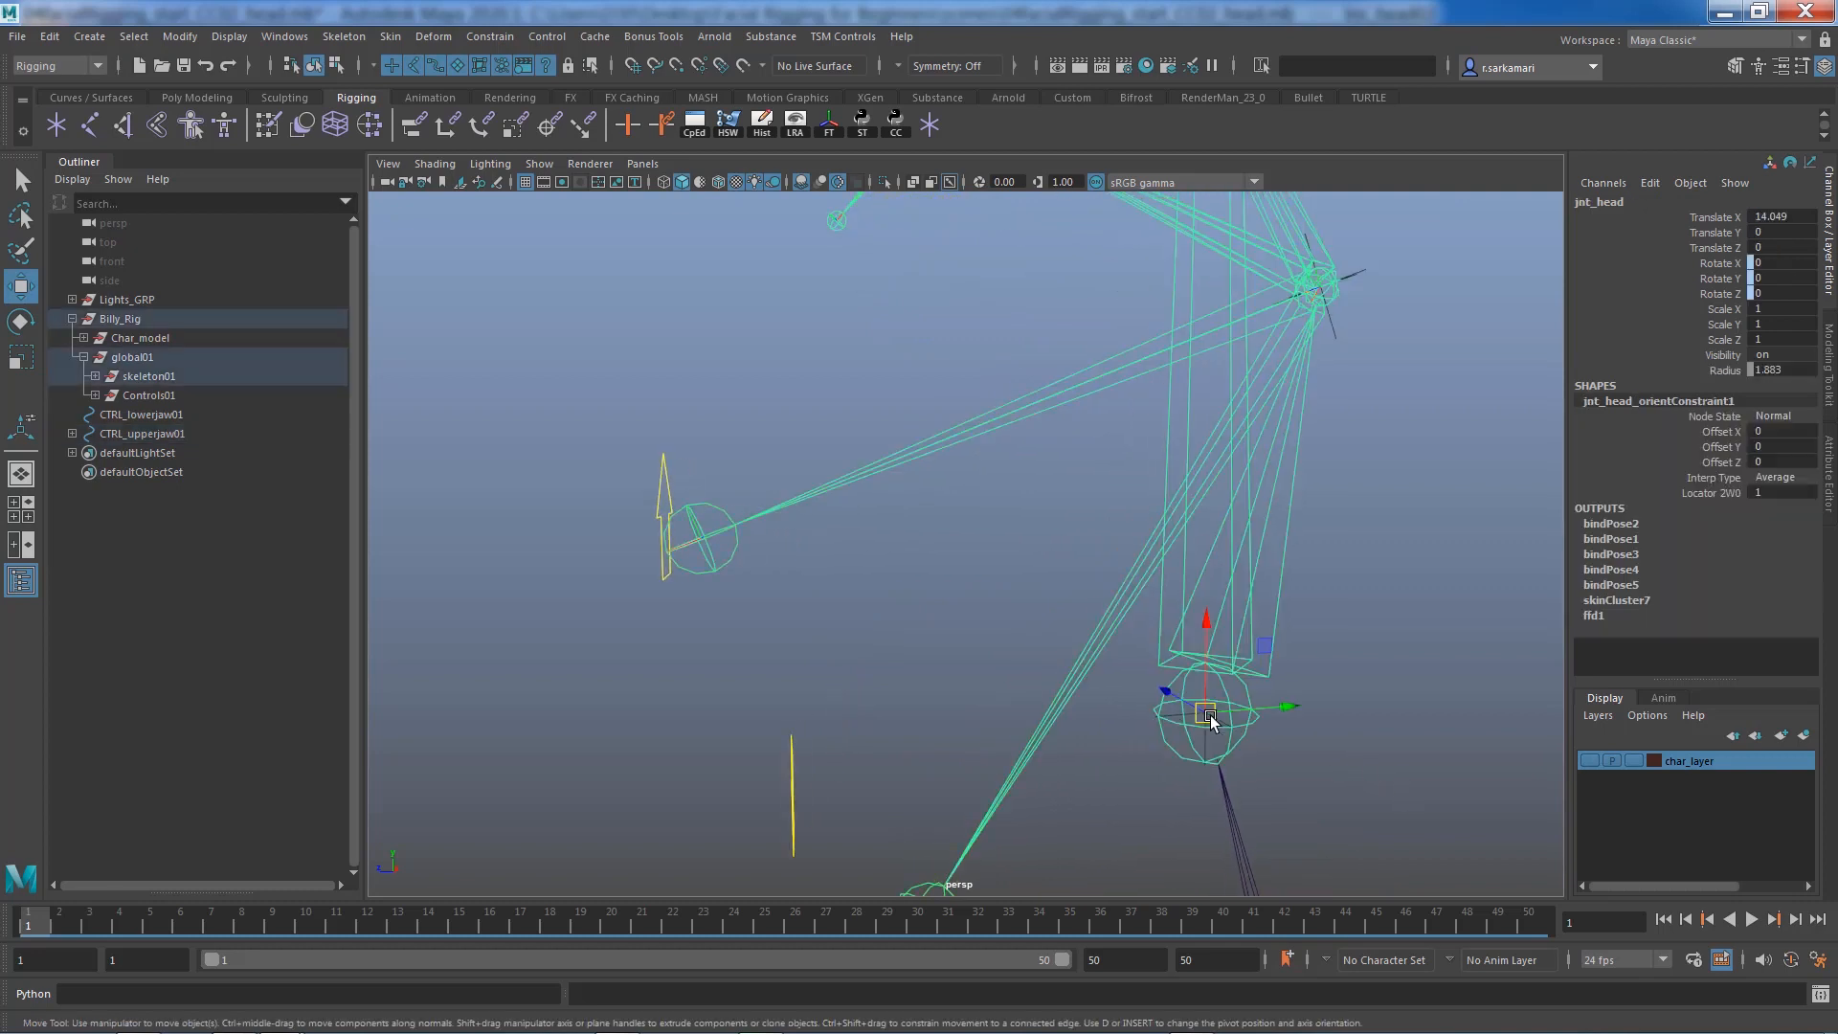
left_click(1333, 336)
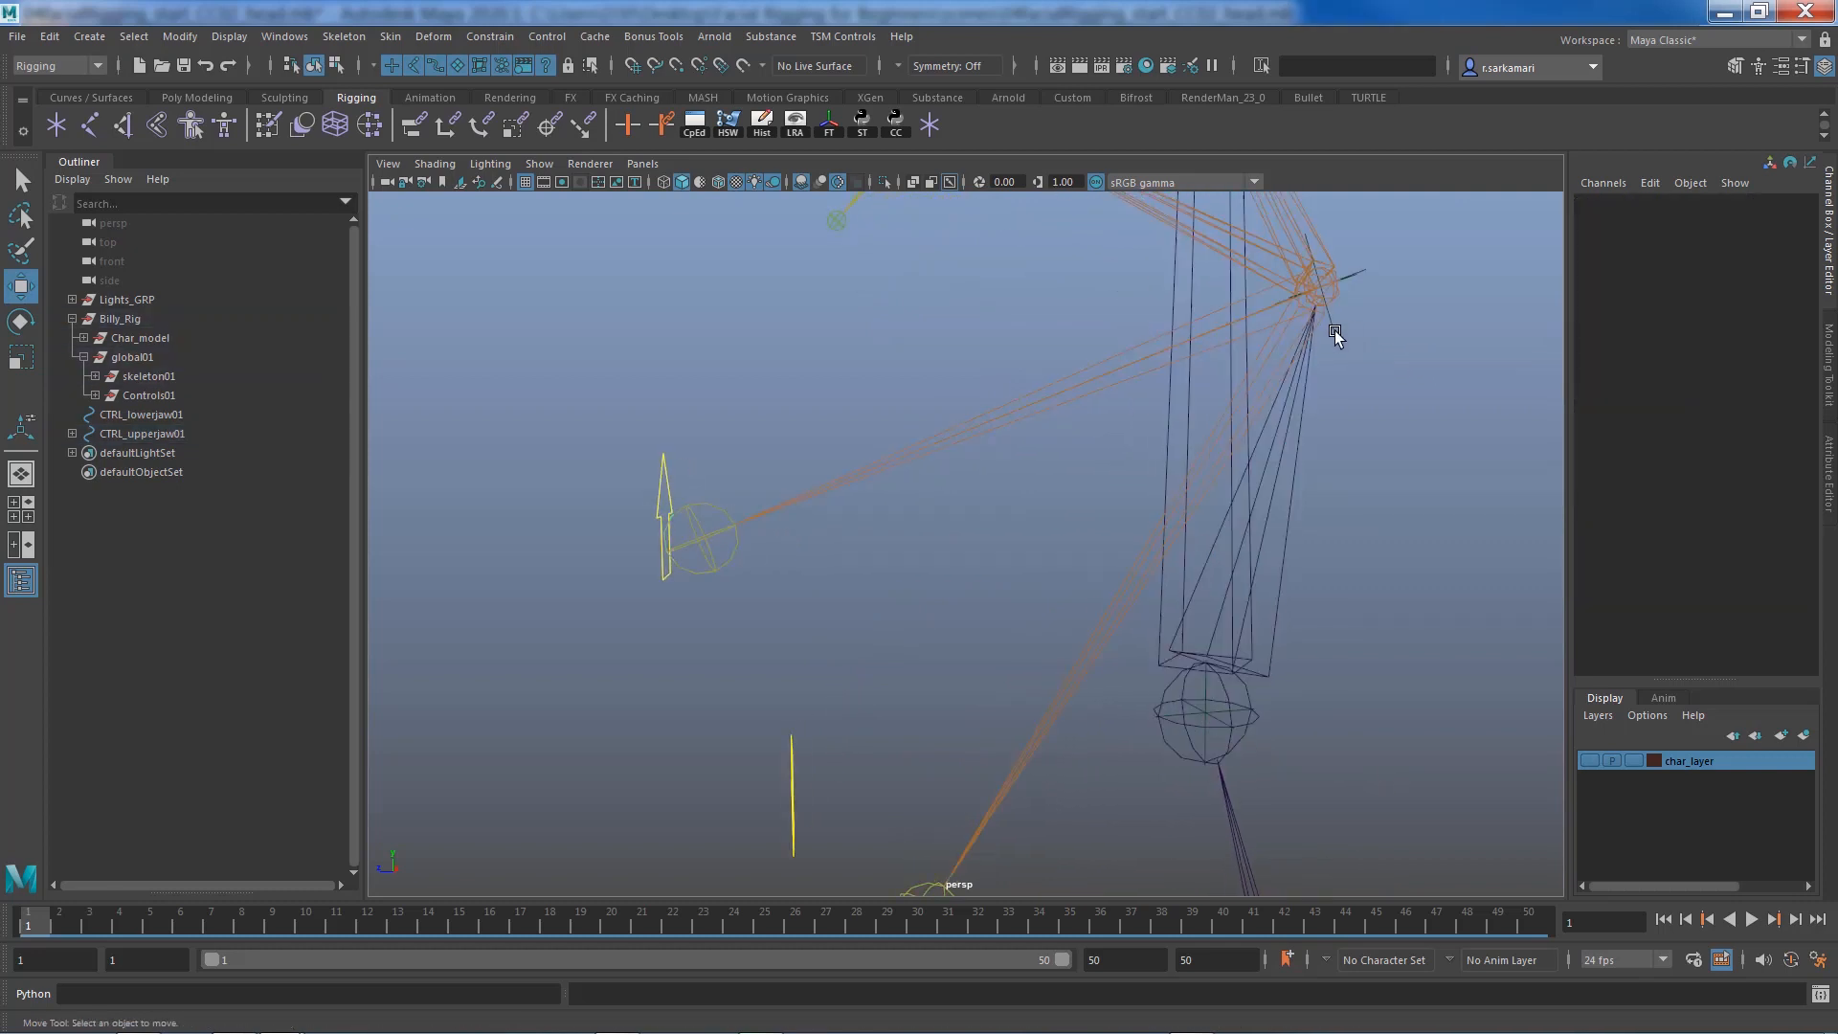
double_click(1628, 202)
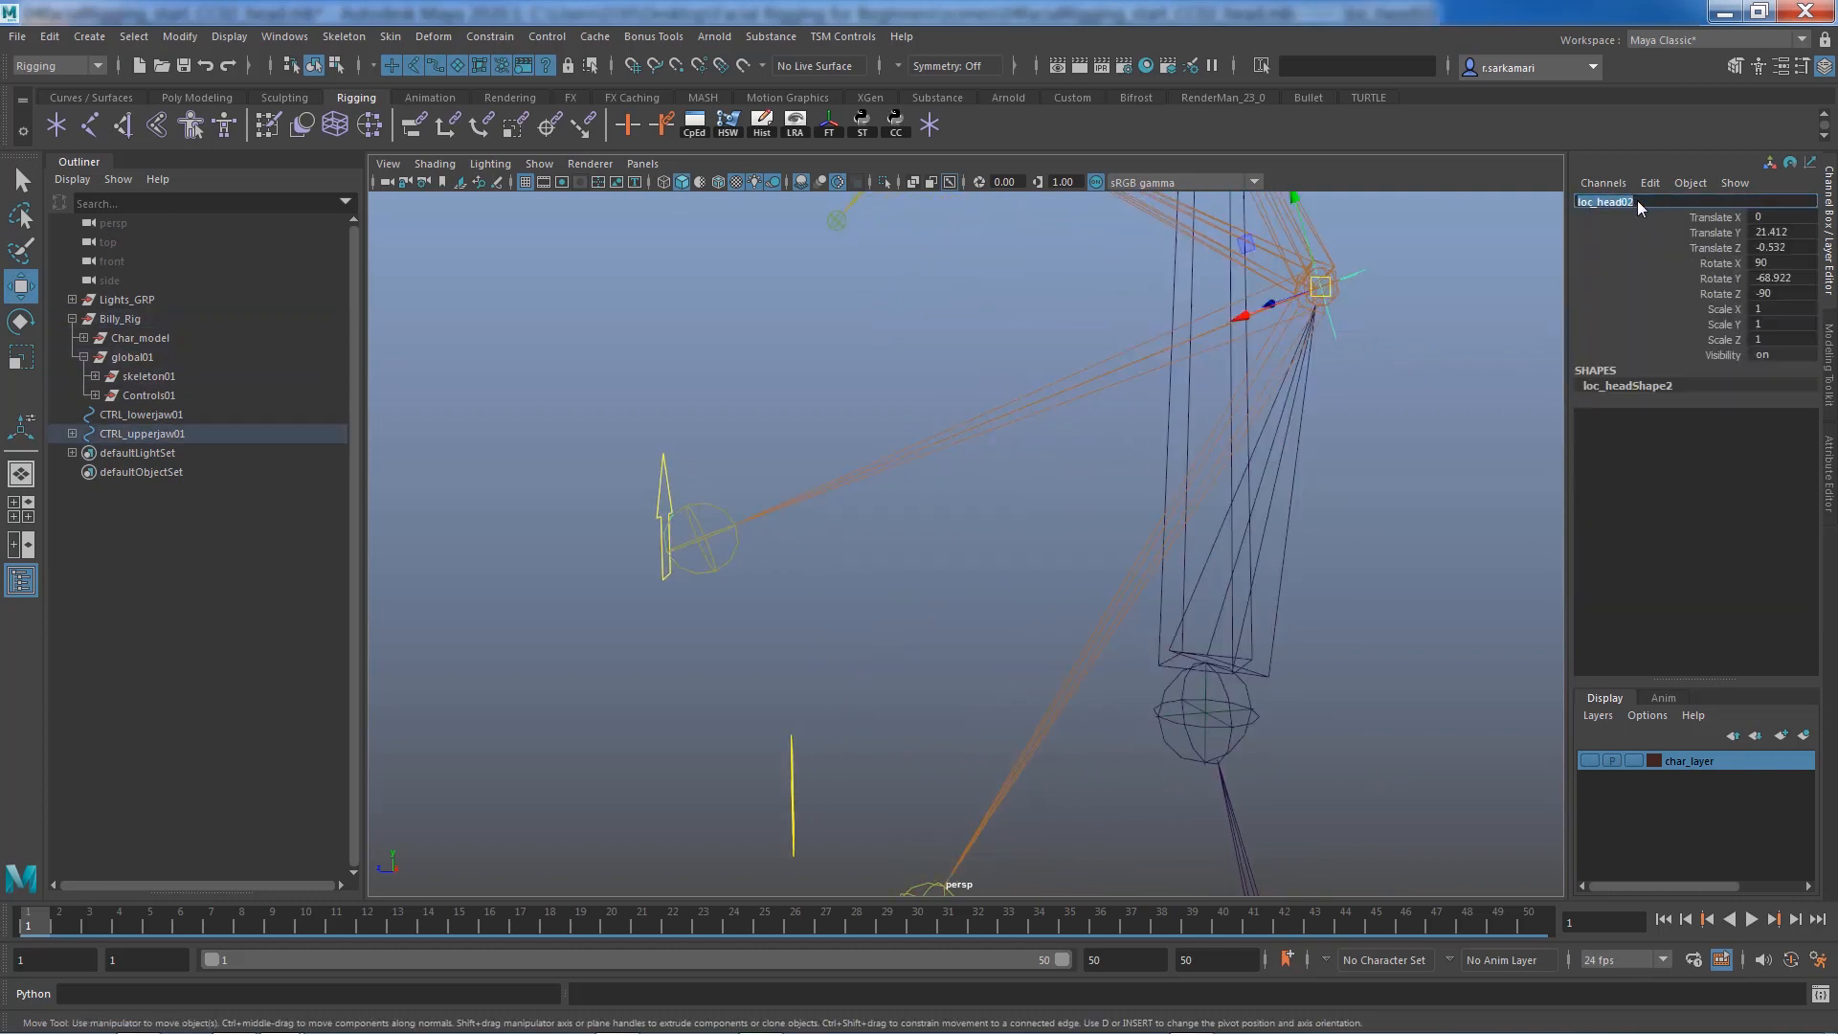
key("shift+End")
type("upperjaw01")
key("Return")
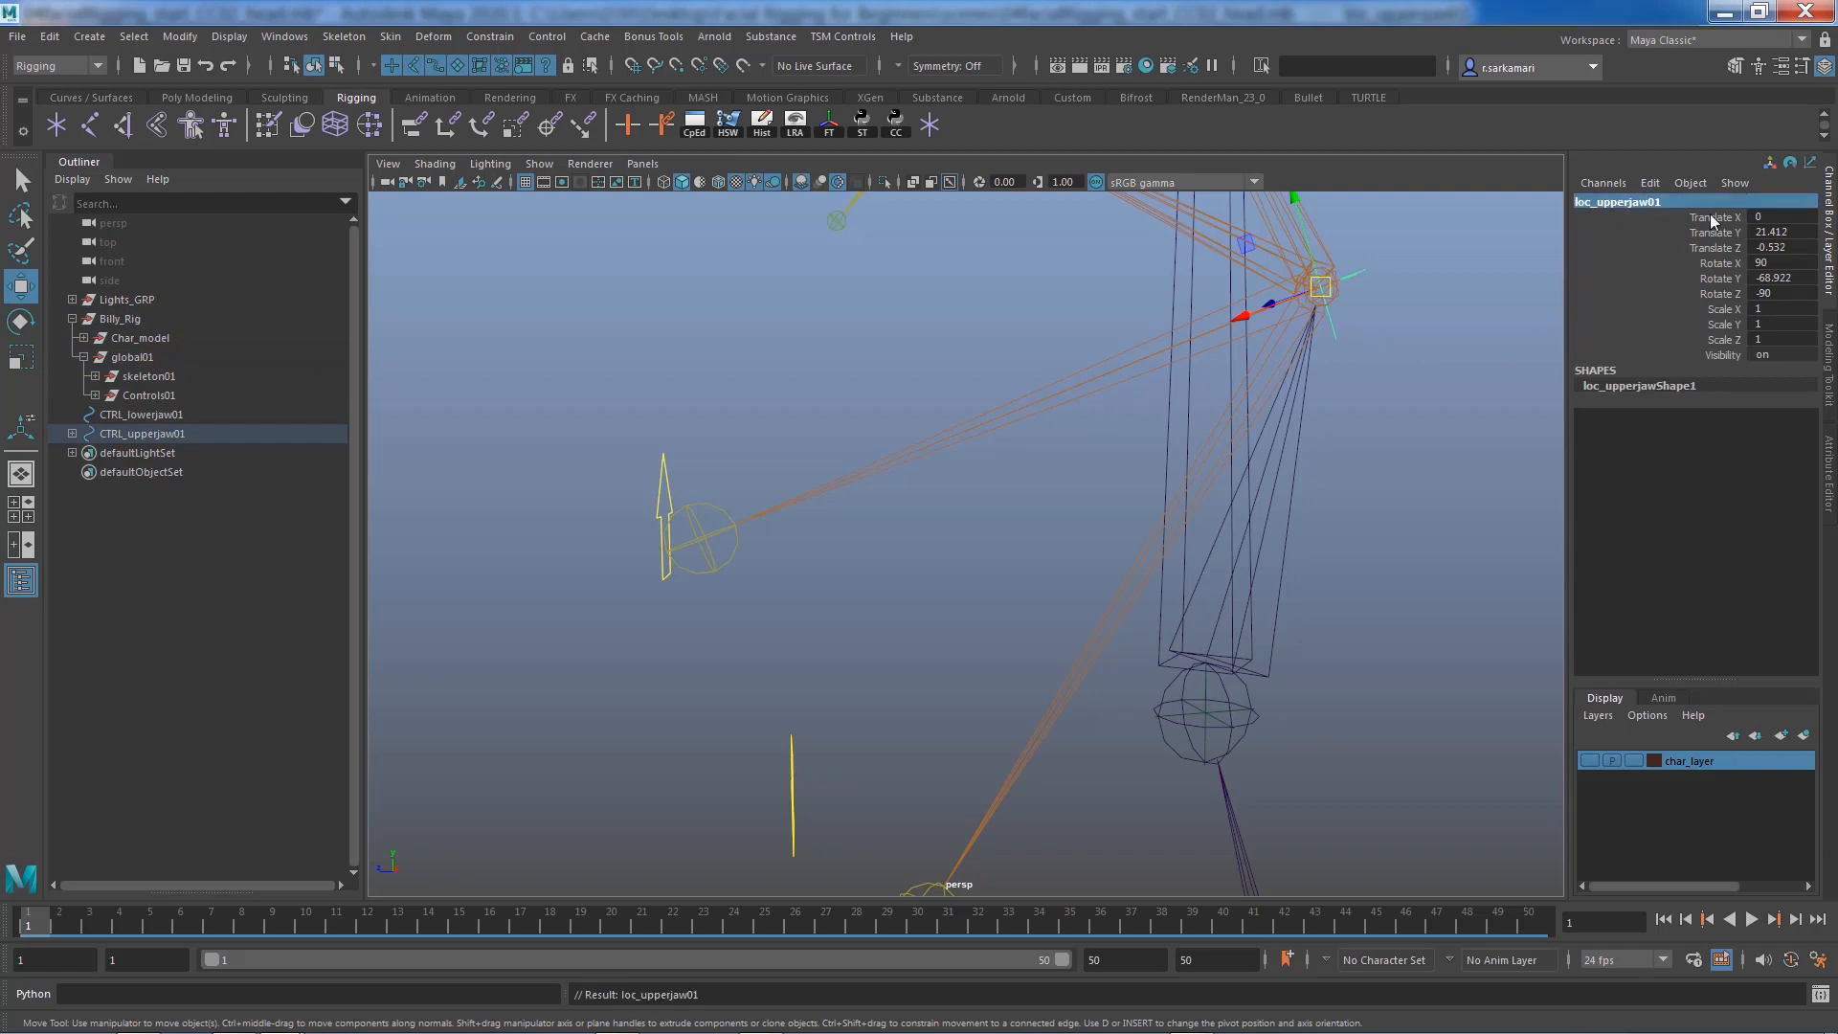
Duplicate loc_head01, parent the copy under jnt_lowerjaw01 and set its translation and rotation values to 0
left_click(1204, 690)
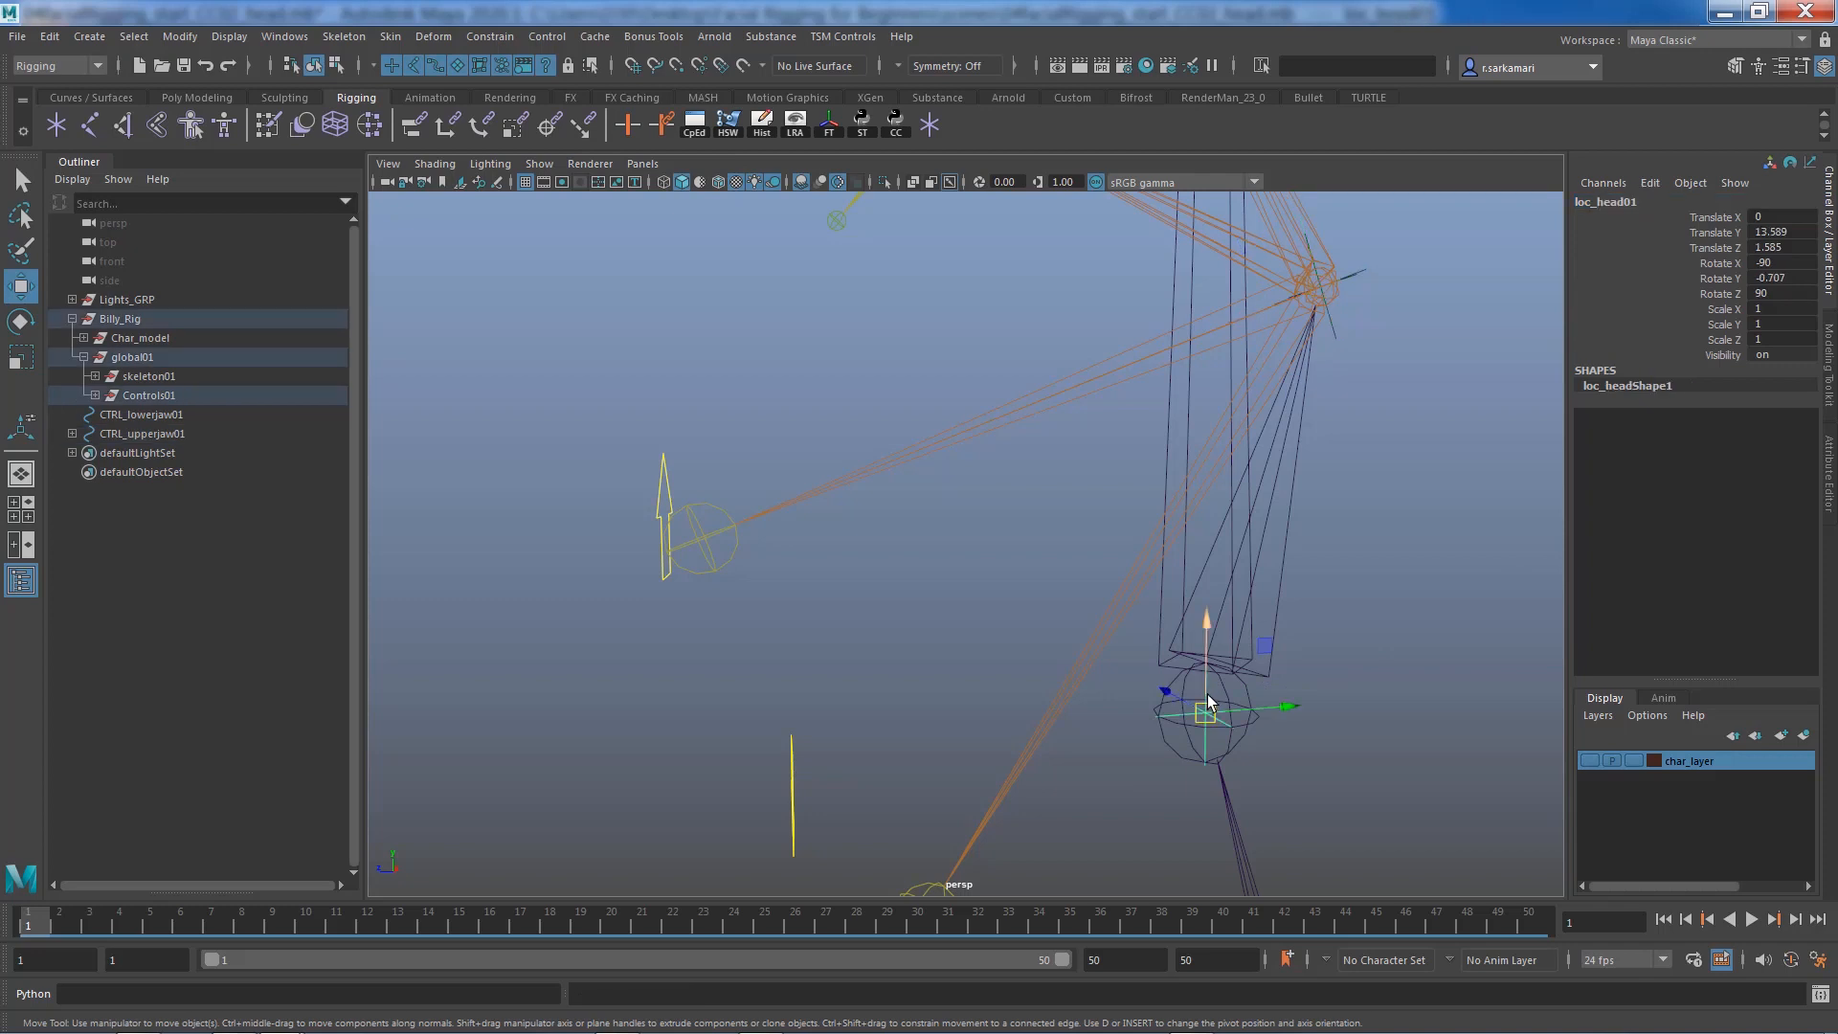
key("ctrl+d")
left_click(900, 458, "shift")
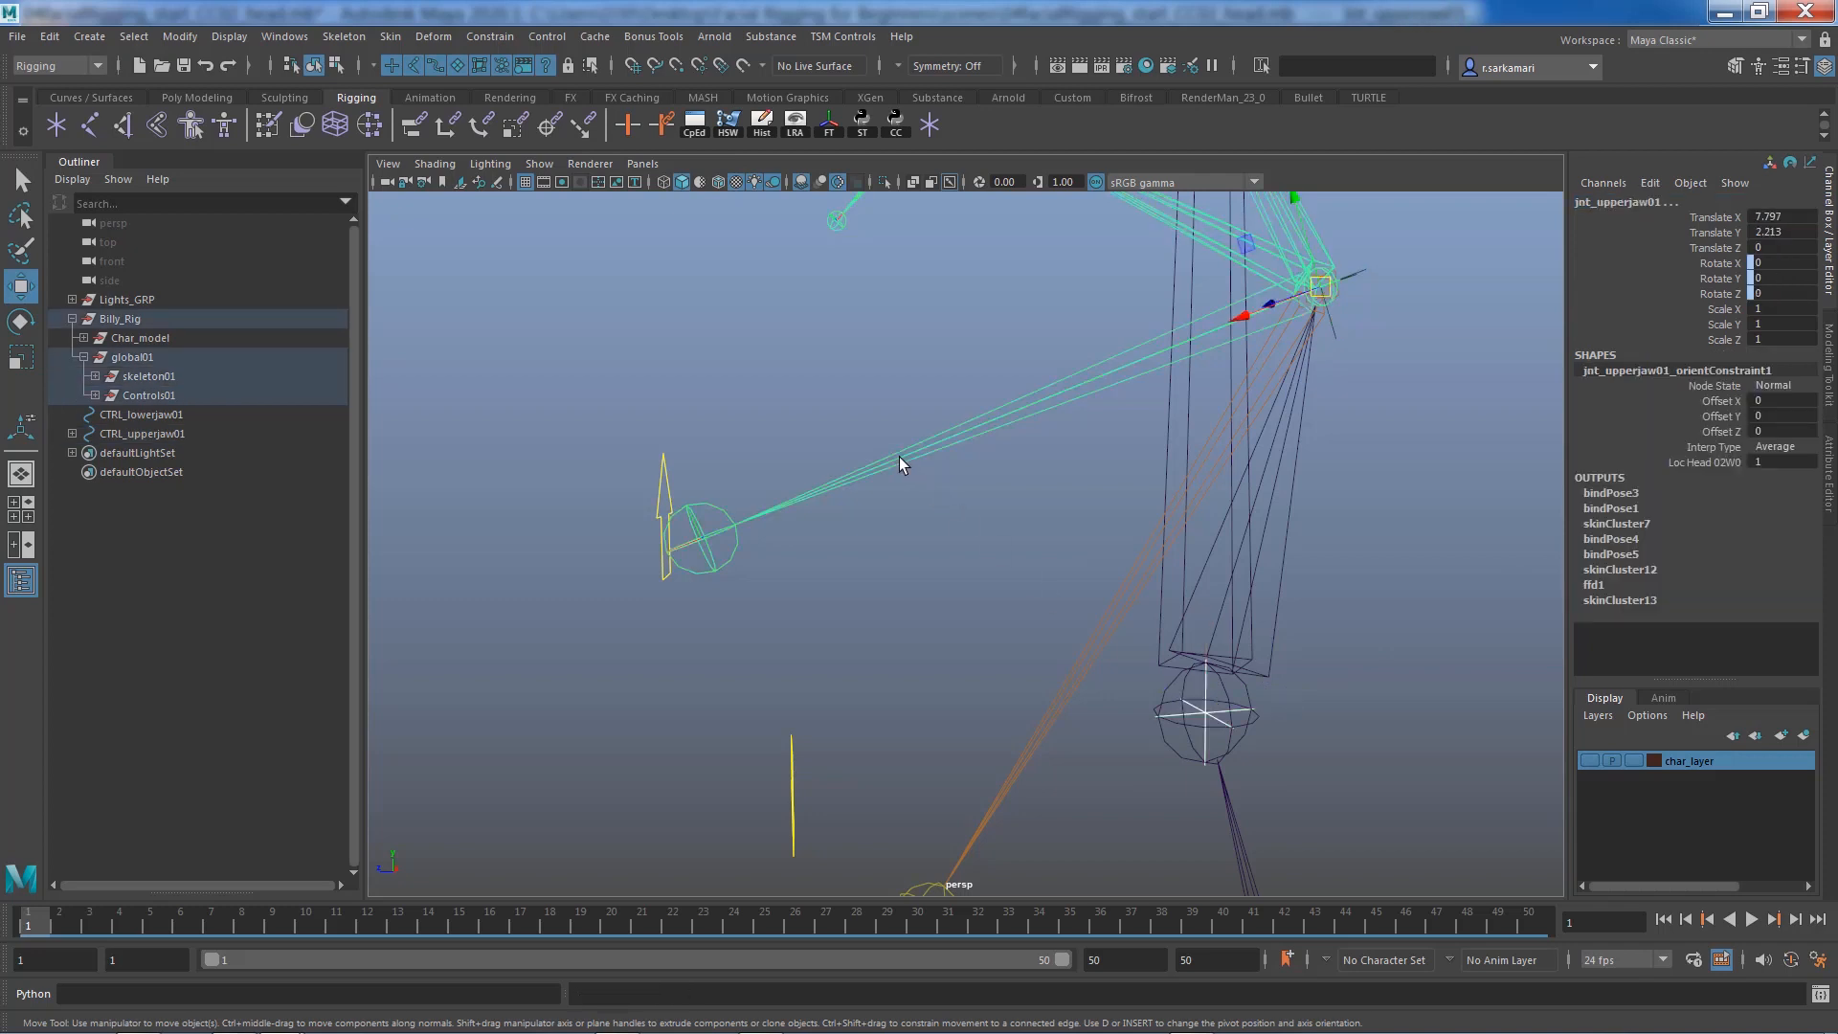
left_click(1205, 686)
left_click(1053, 710, "shift")
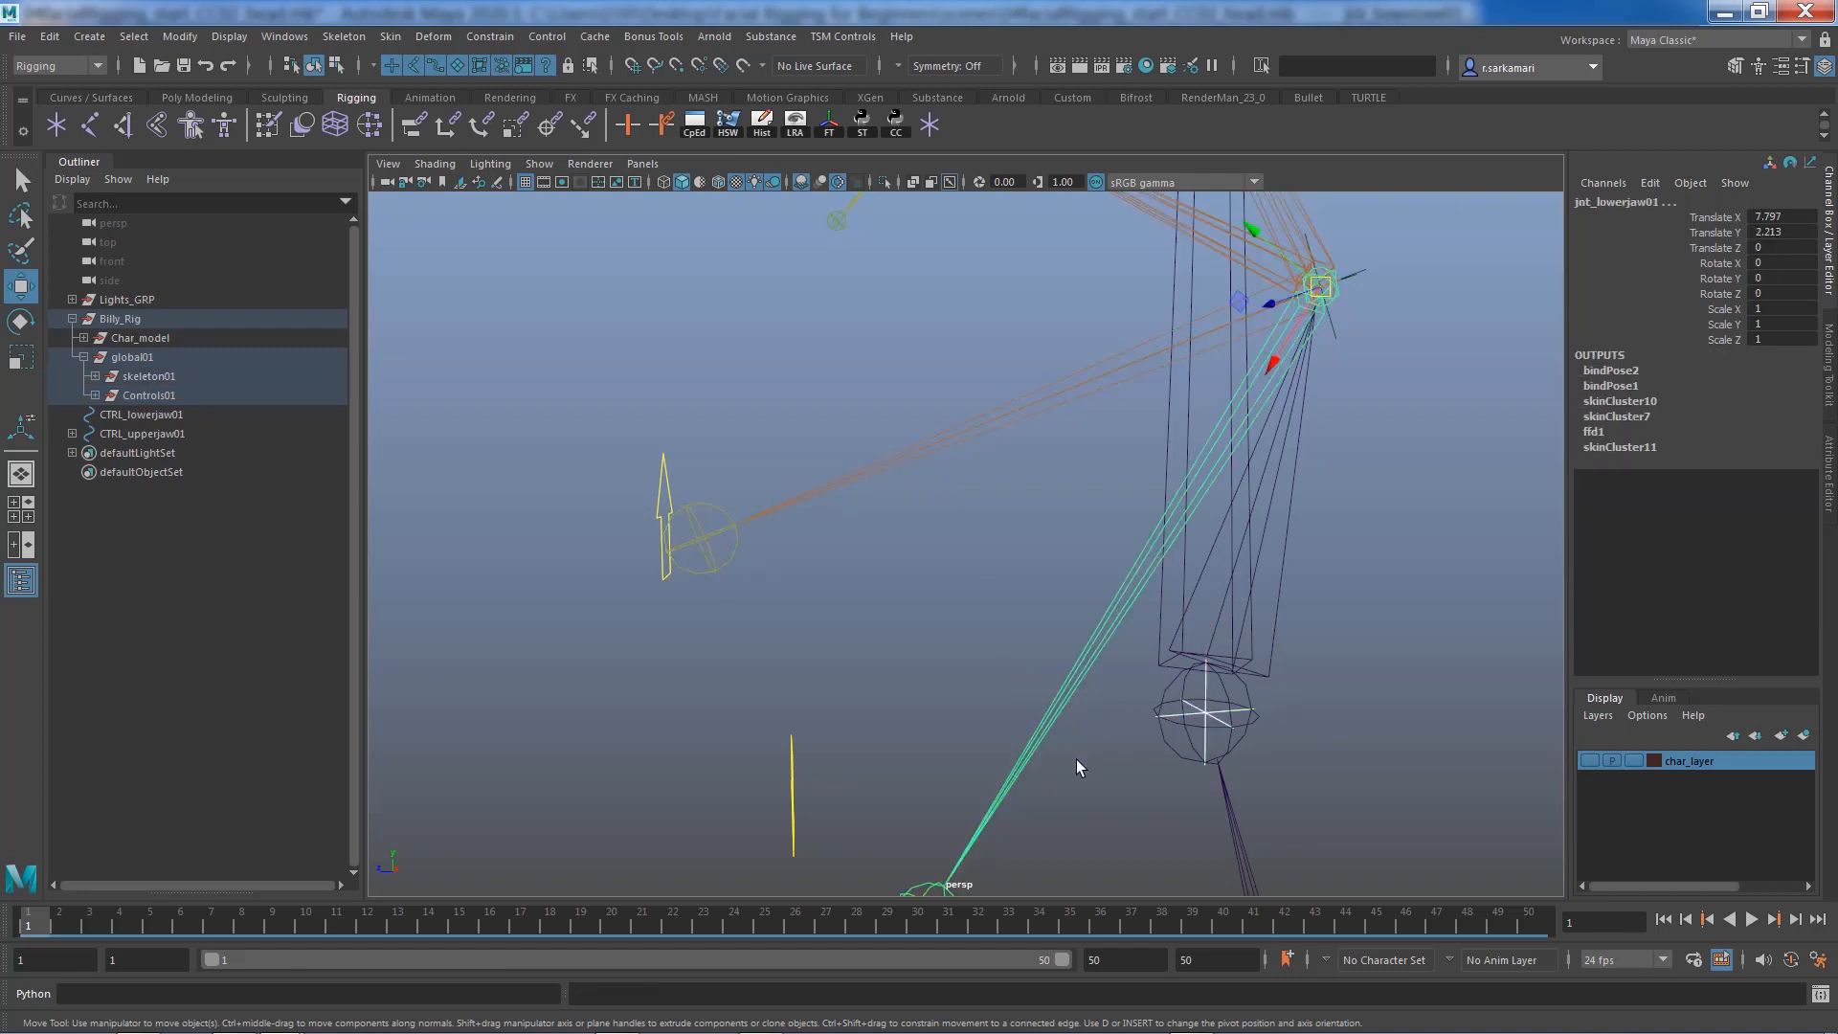
key("p")
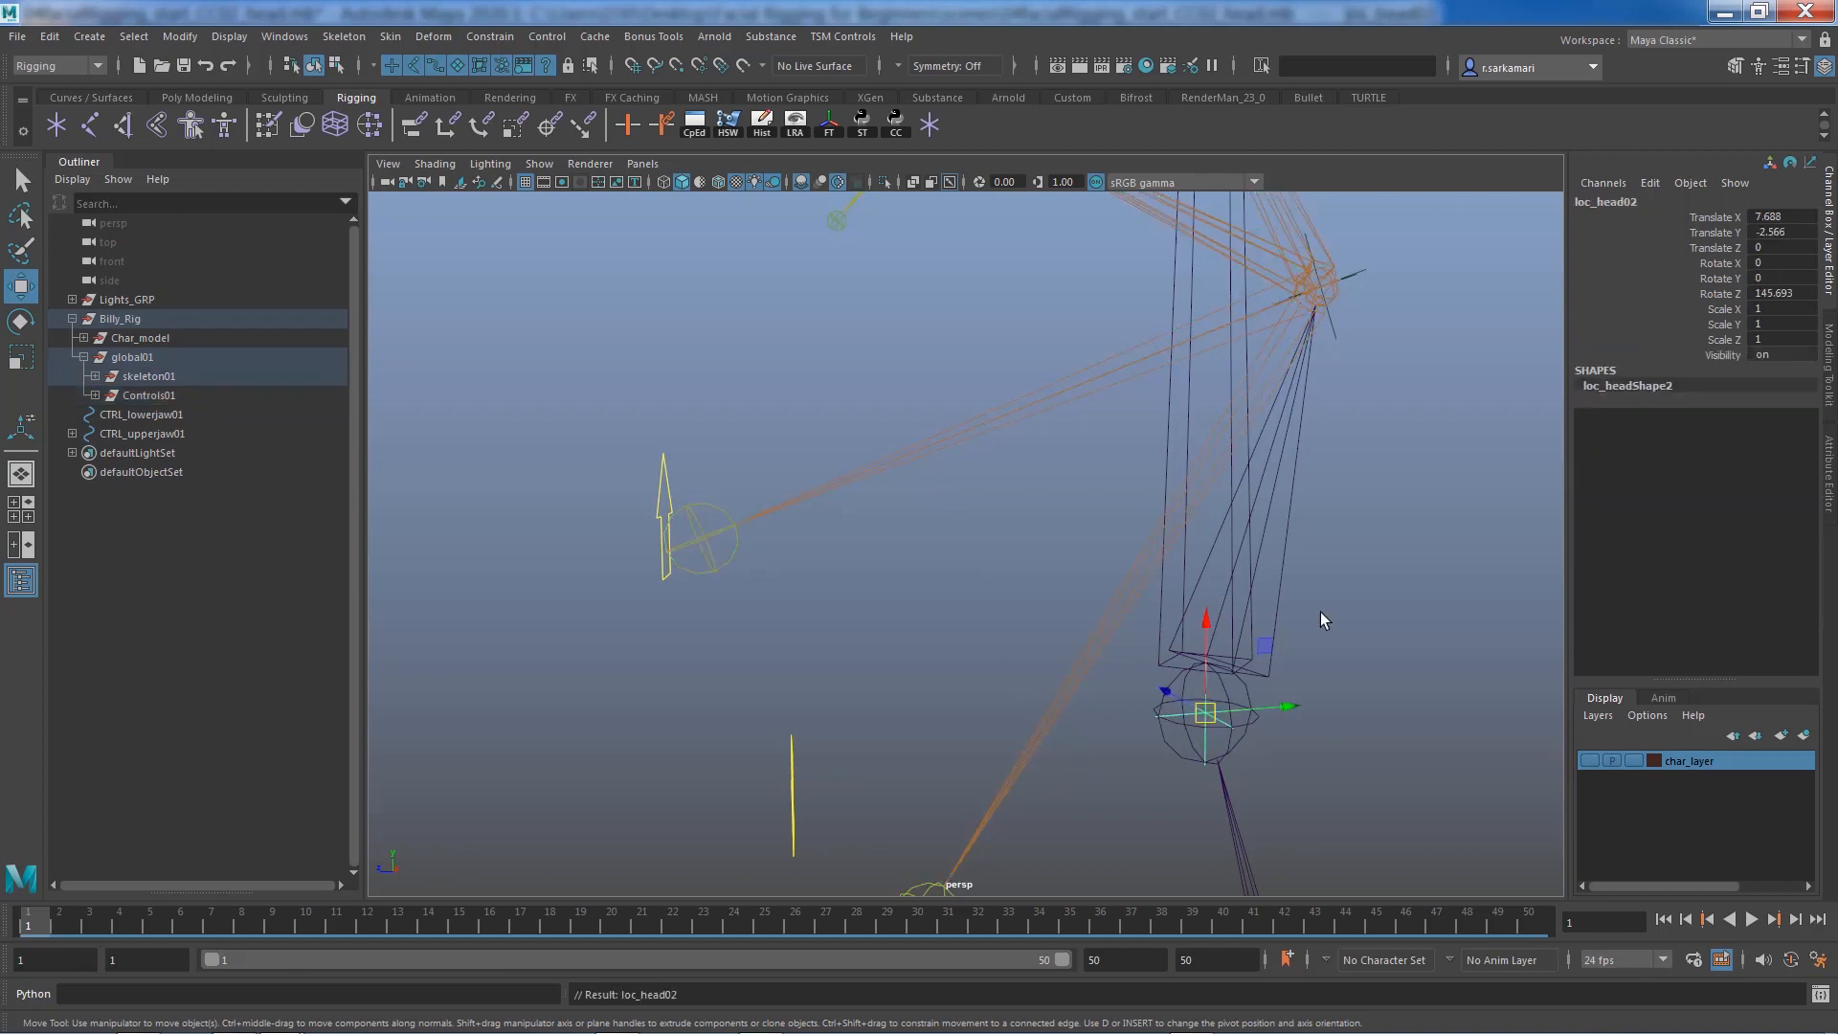
left_click_drag(1775, 250, 1766, 295)
type("0")
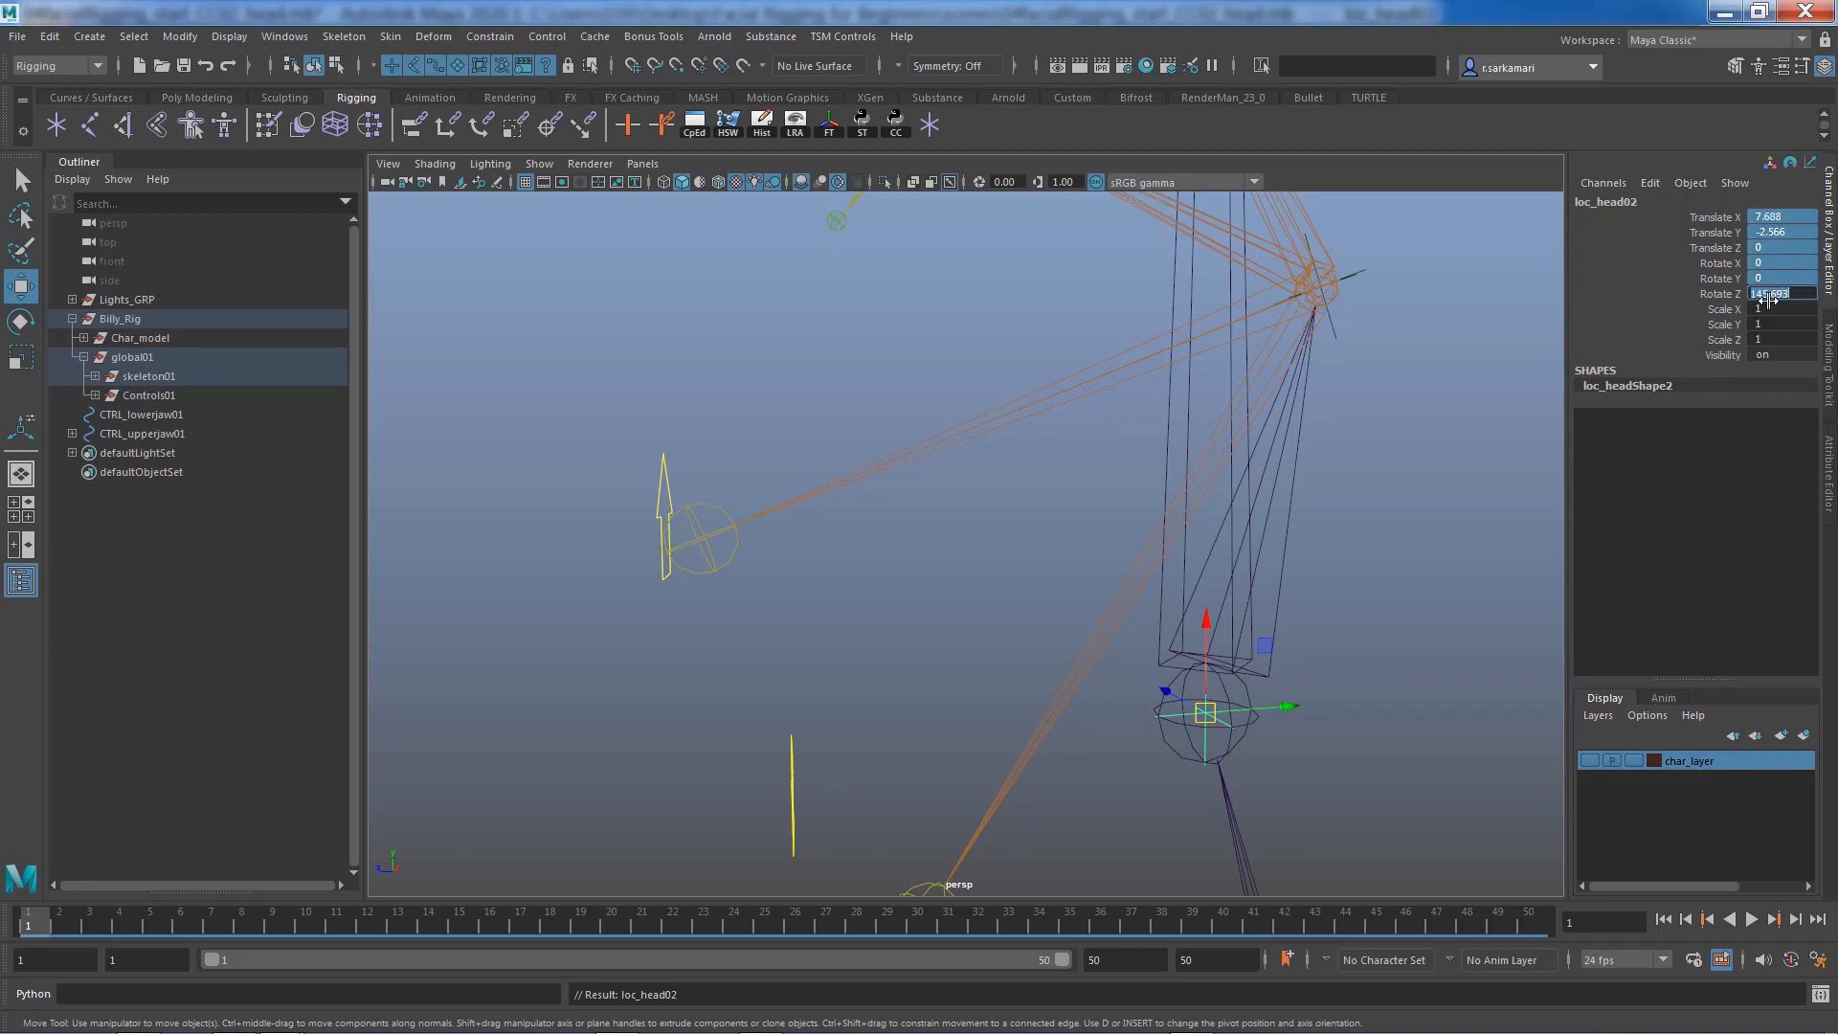
key("Return")
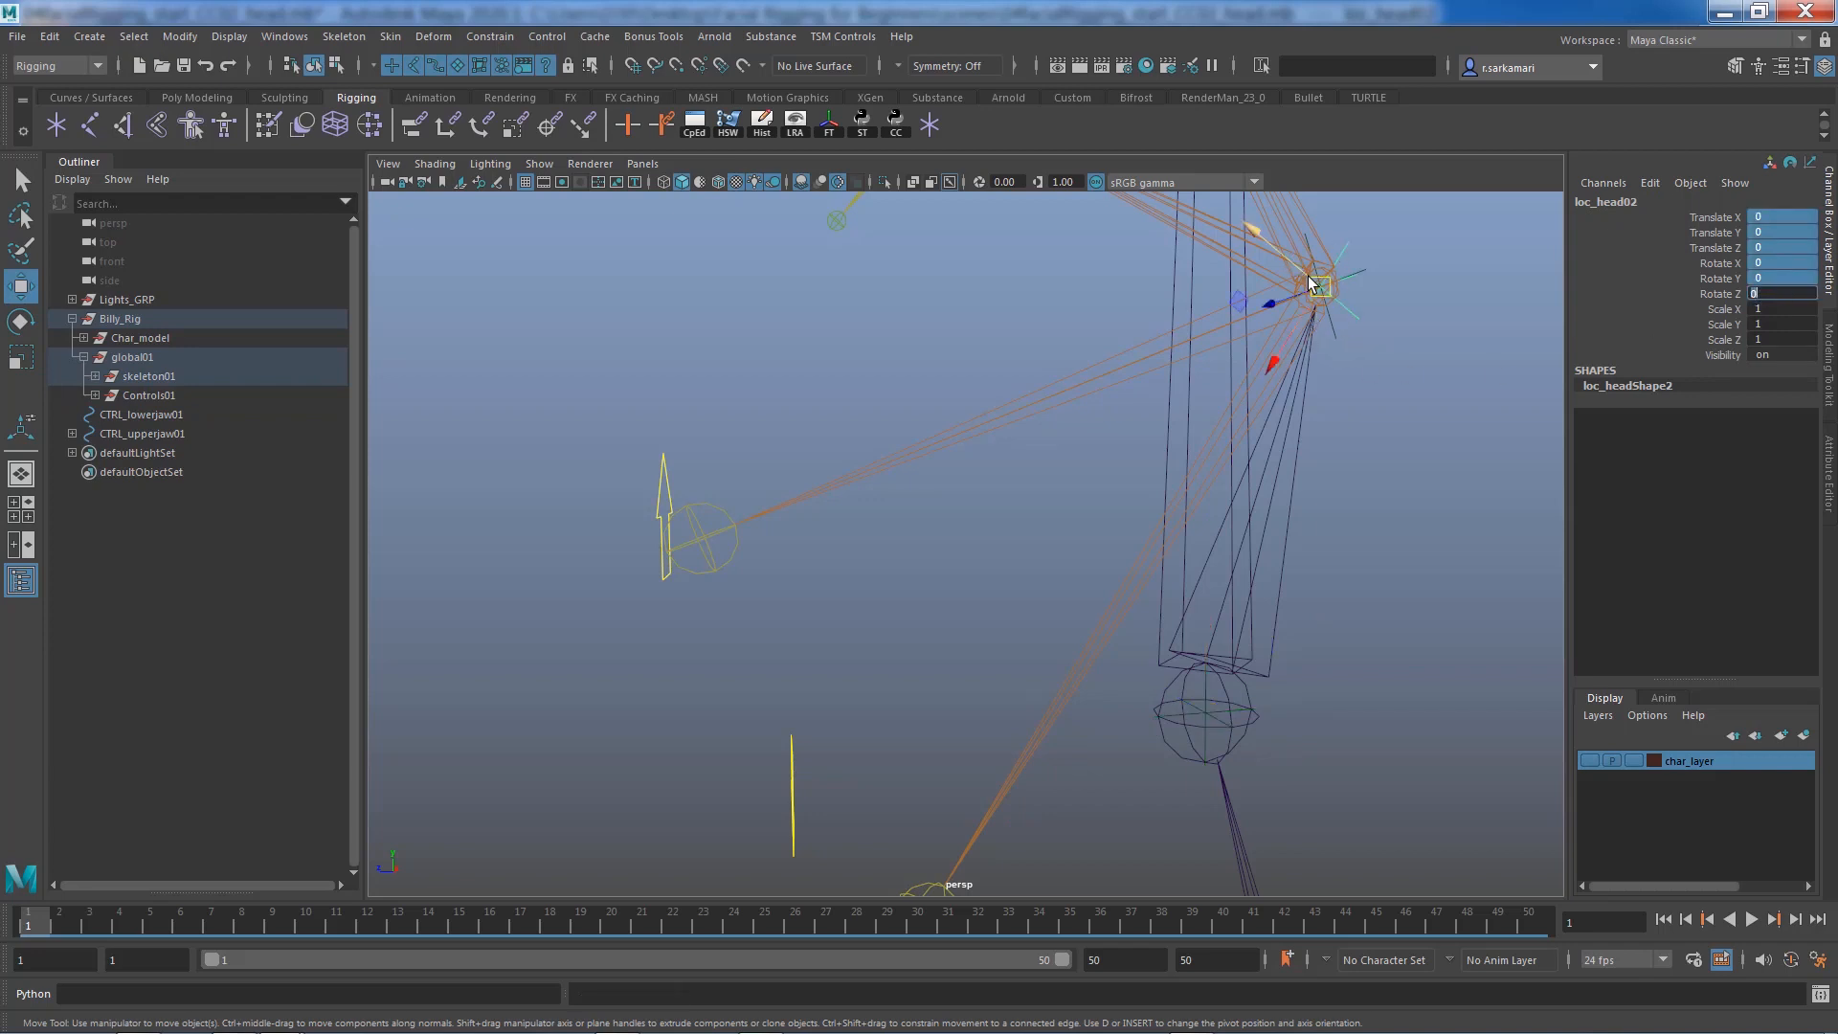
Rename the duplicated locator as loc_lowejaw01 and move it from the lower jaw joint to under CTRL_lowerjaw01
left_click(1604, 203)
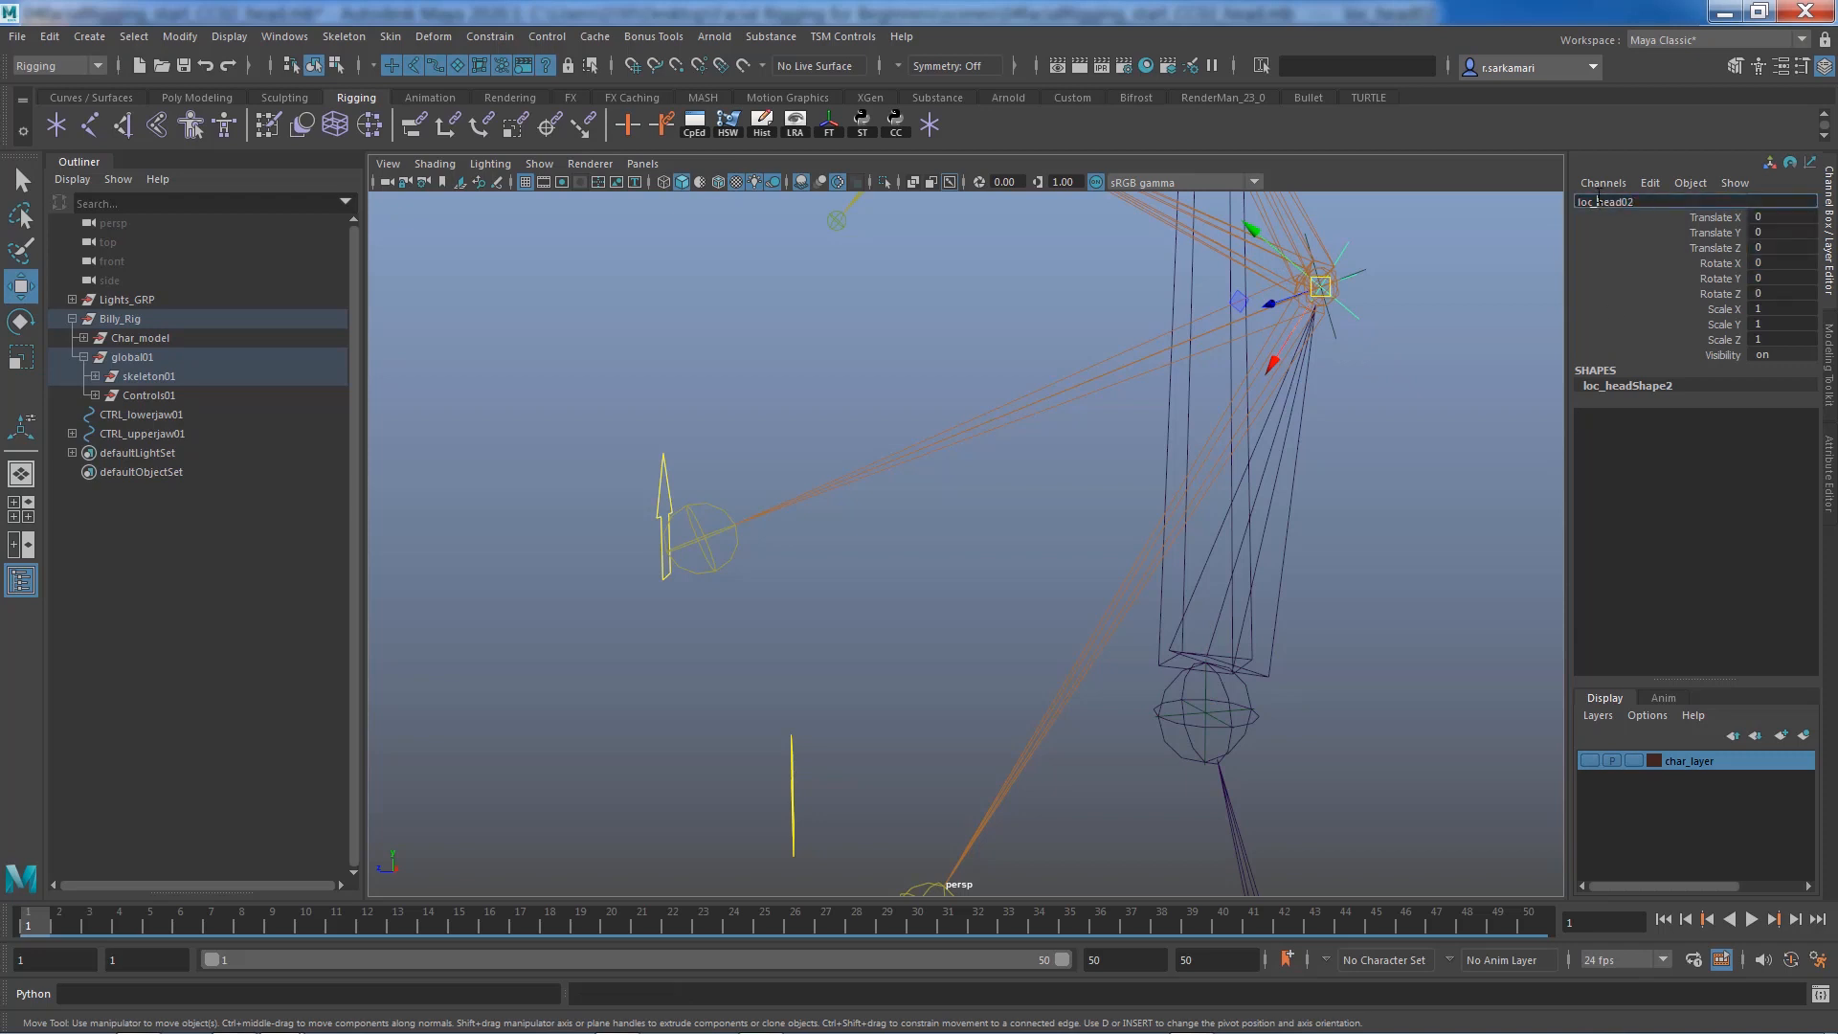
type("l")
type("owejaw01")
key("Return")
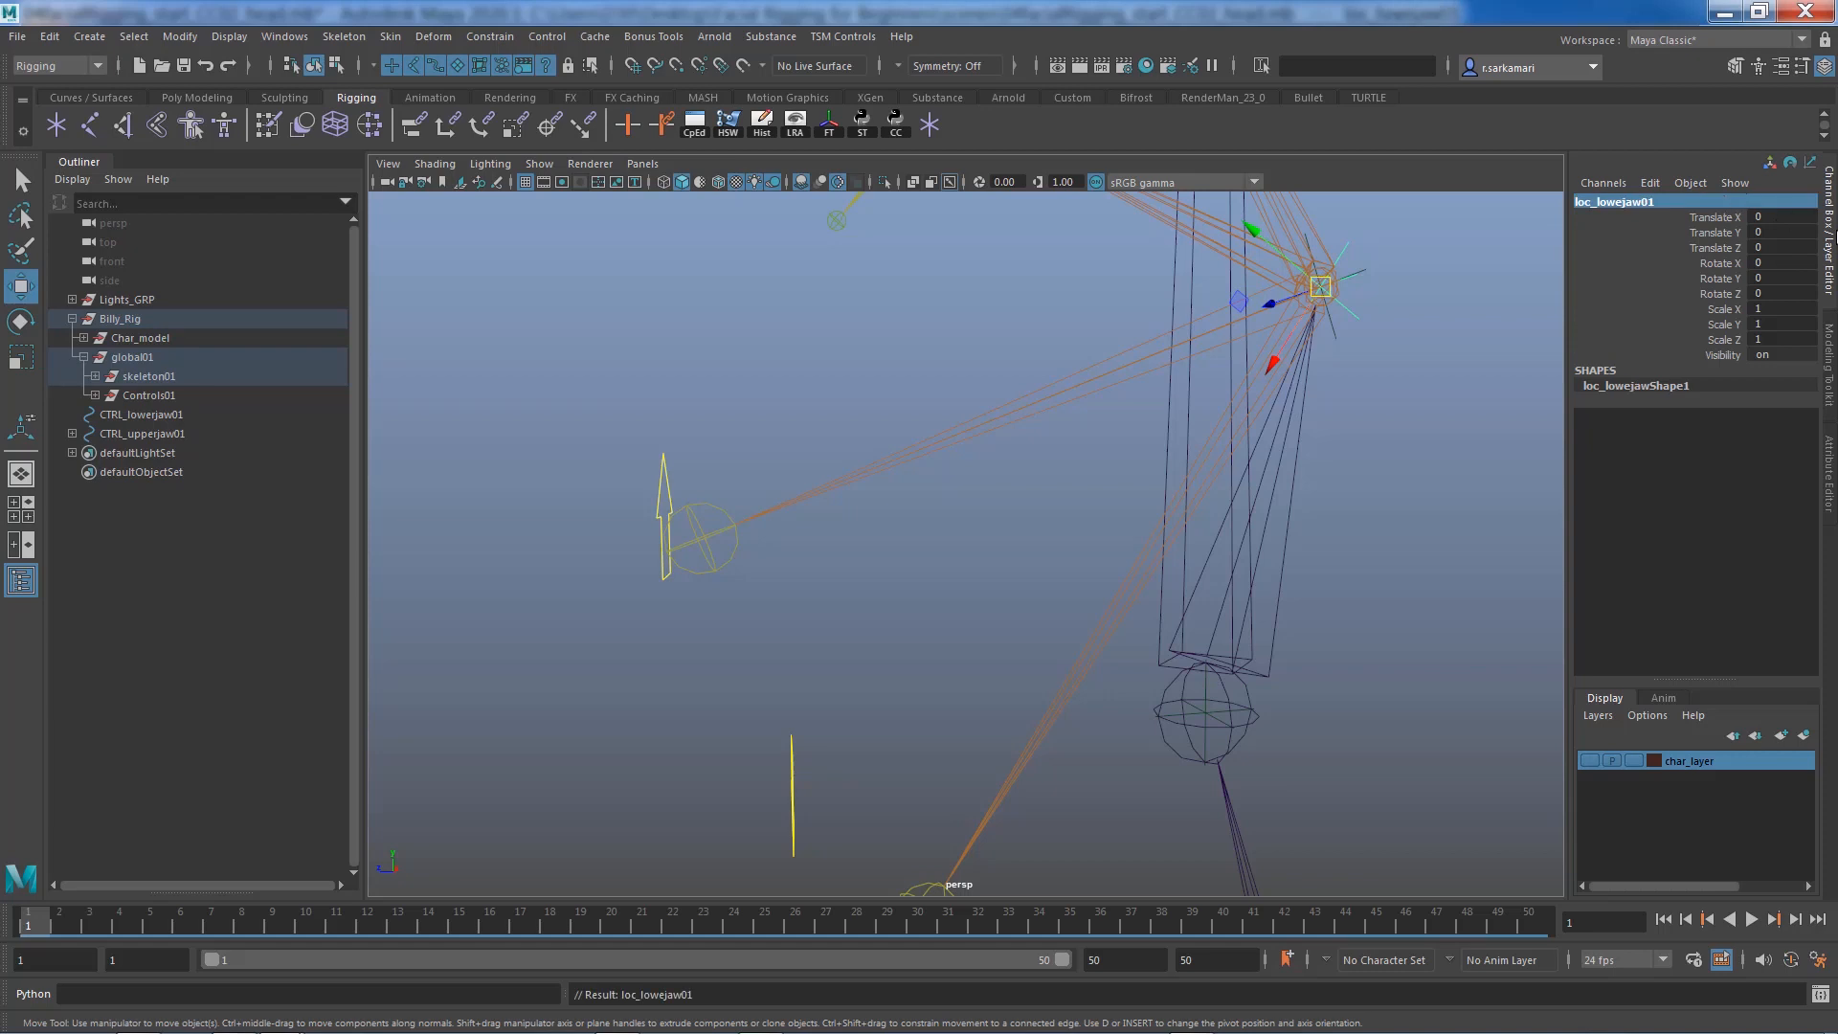
key("shift+p")
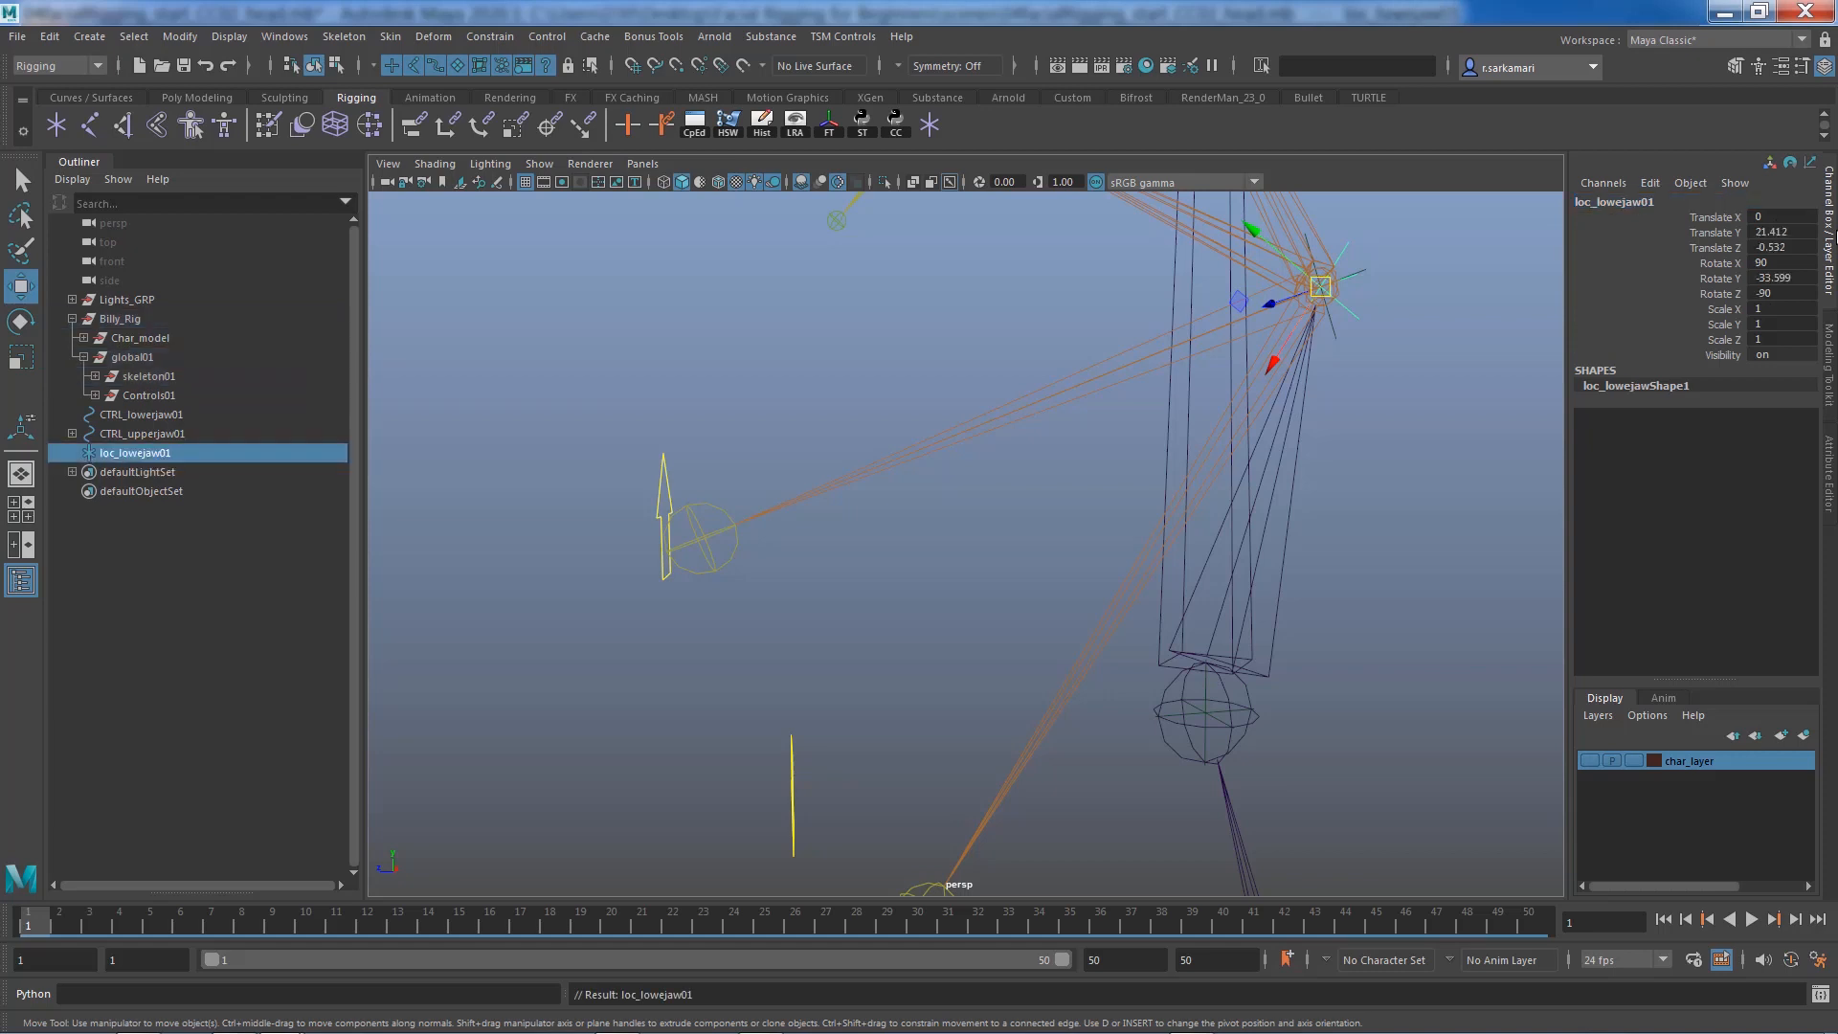
left_click(789, 791, "shift")
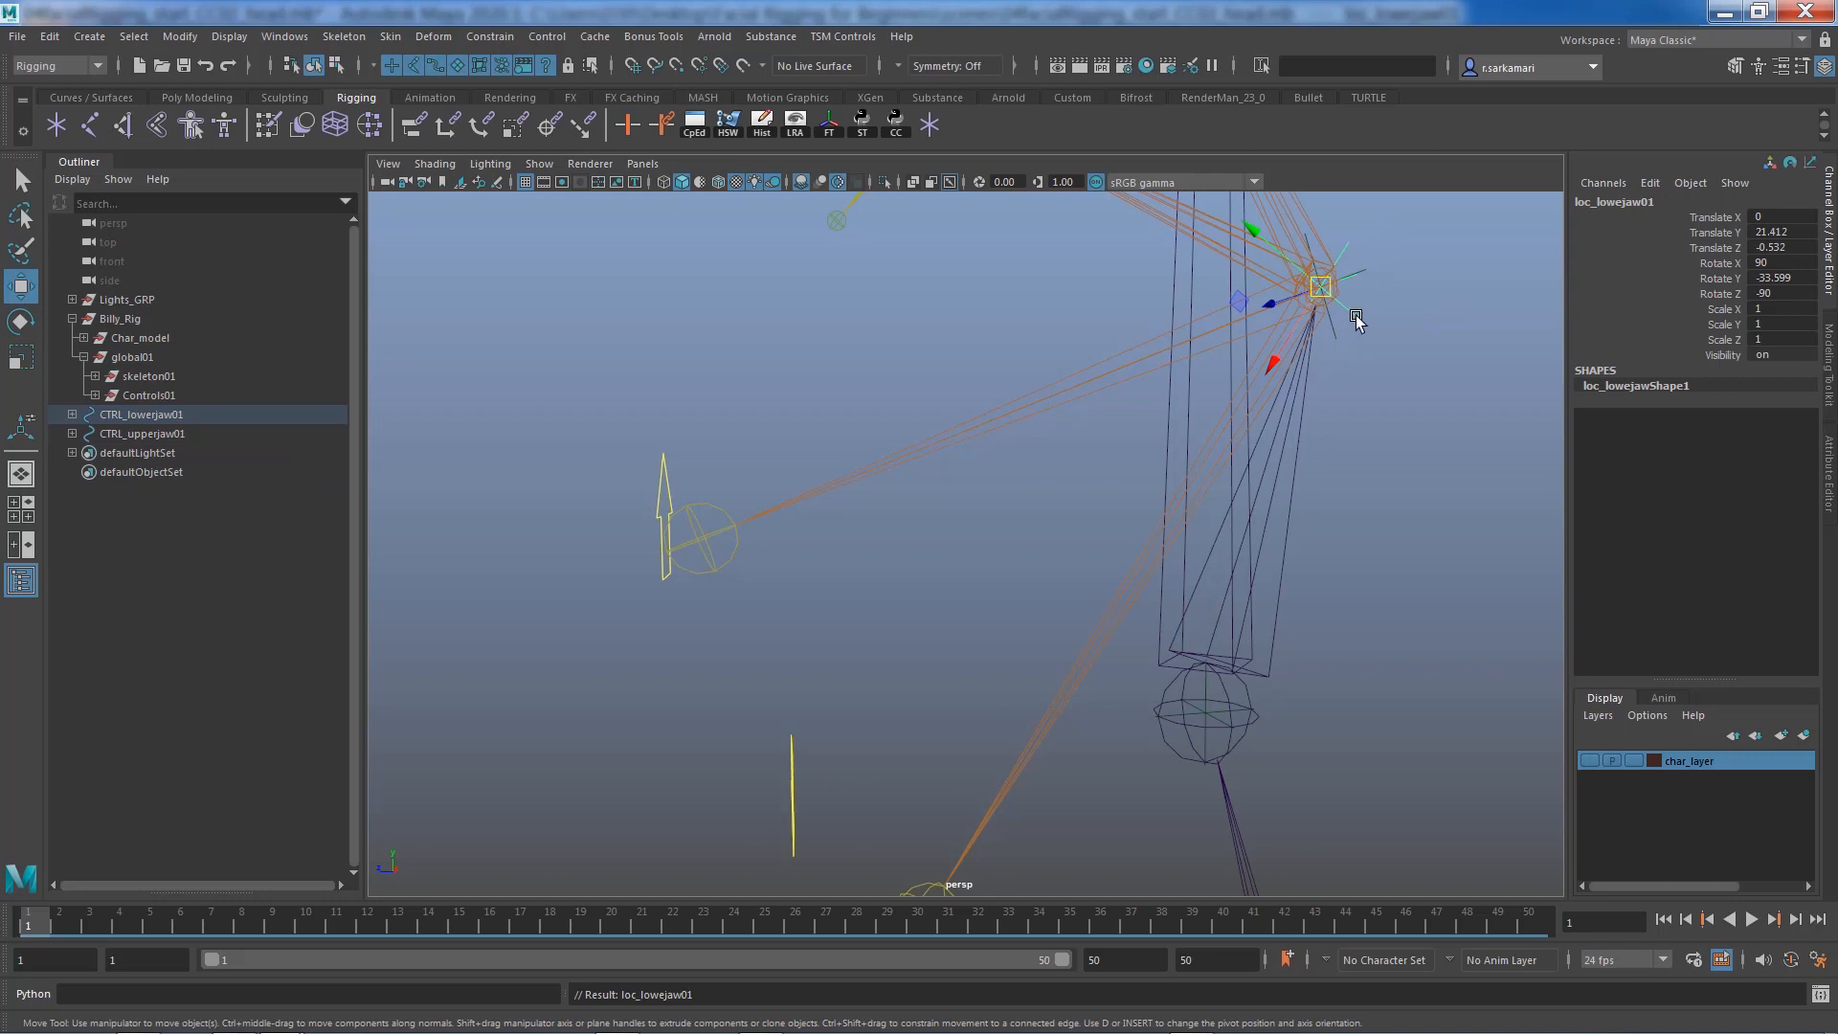
Orient-constrain jnt_lowerjaw01 to the loc_lowejaw01 locator
left_click(1105, 639)
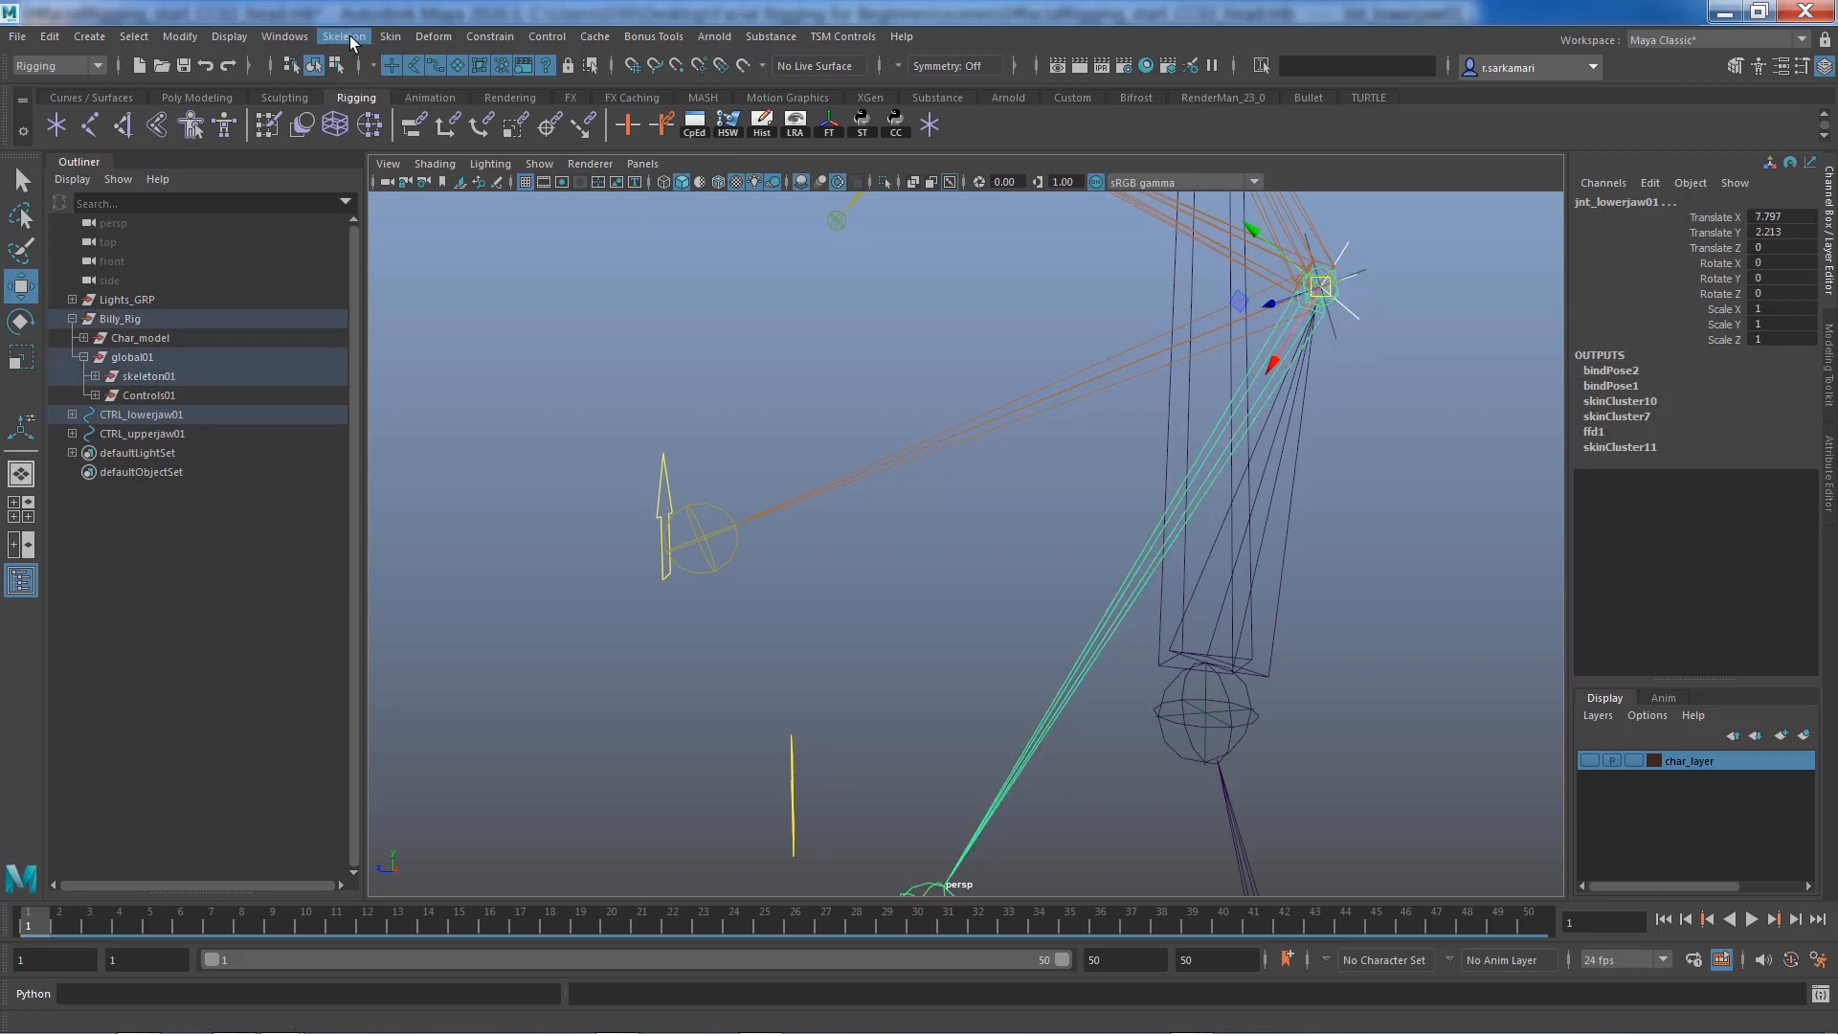
left_click(490, 37)
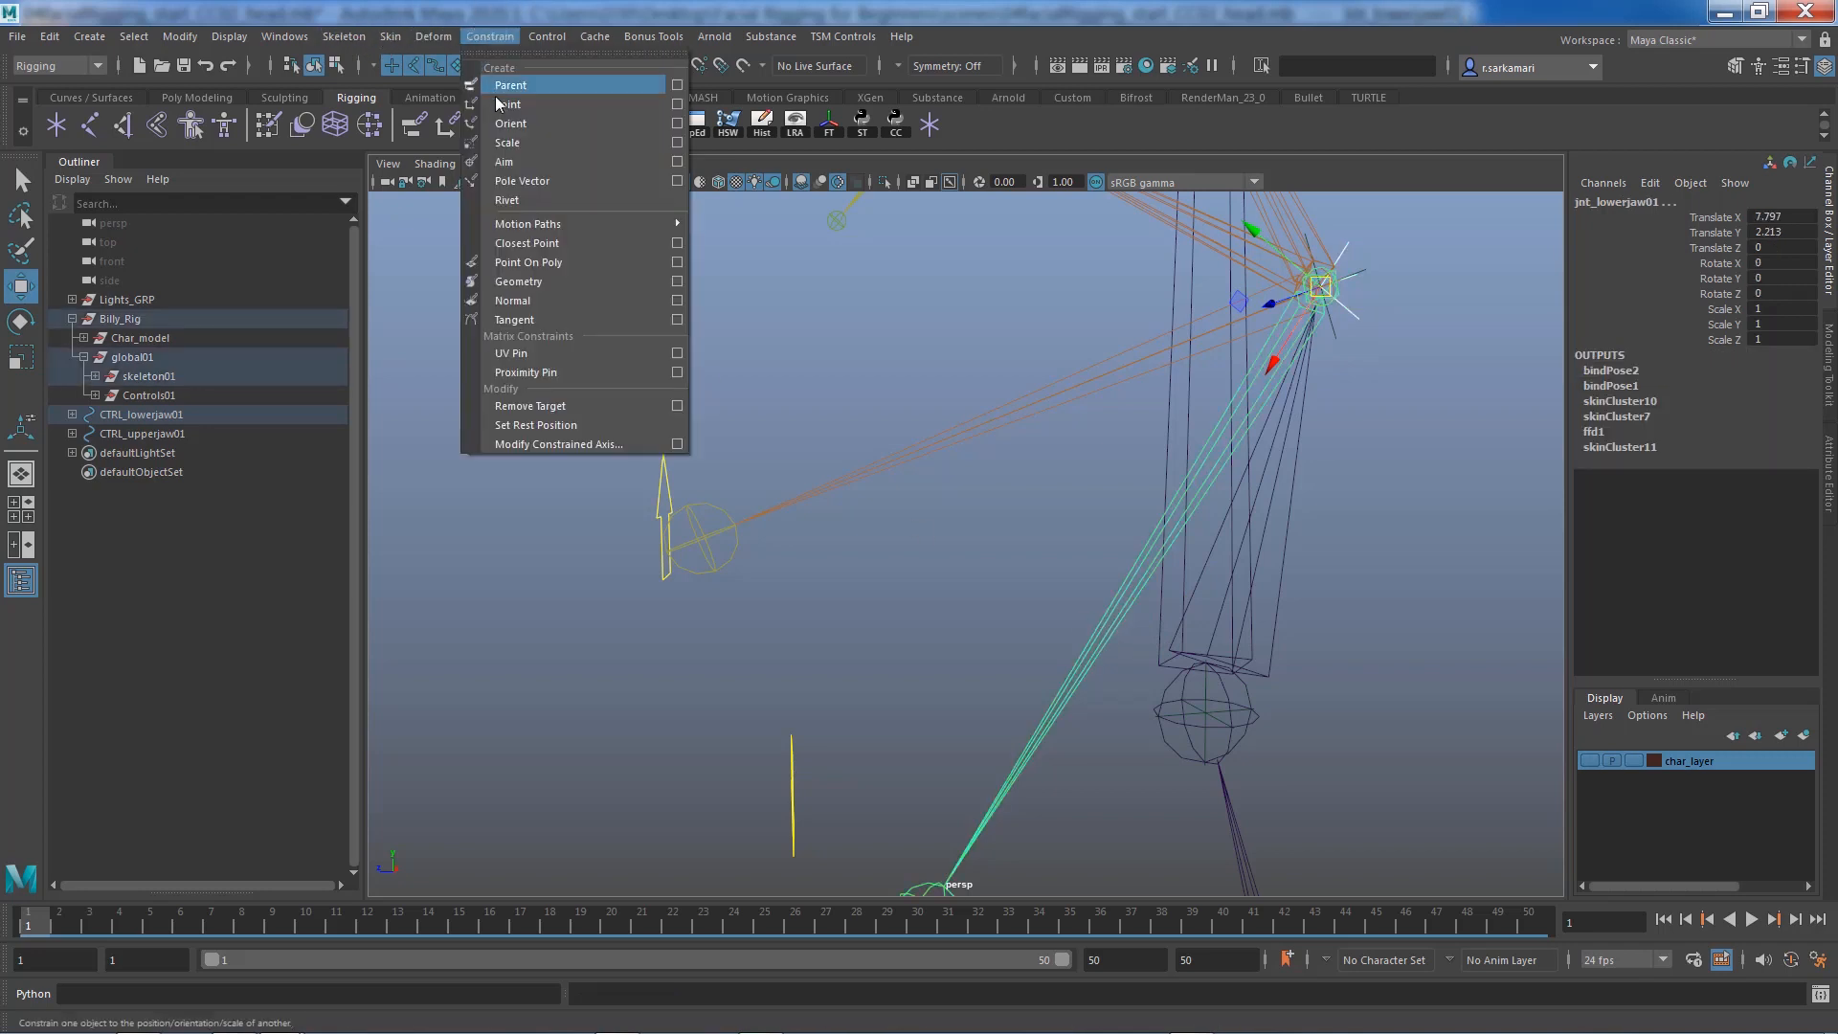
left_click(508, 144)
Show char_layer and test-rotate CTRL_lowerjaw01 and CTRL_upperjaw01, undoing each rotation
left_click(1587, 760)
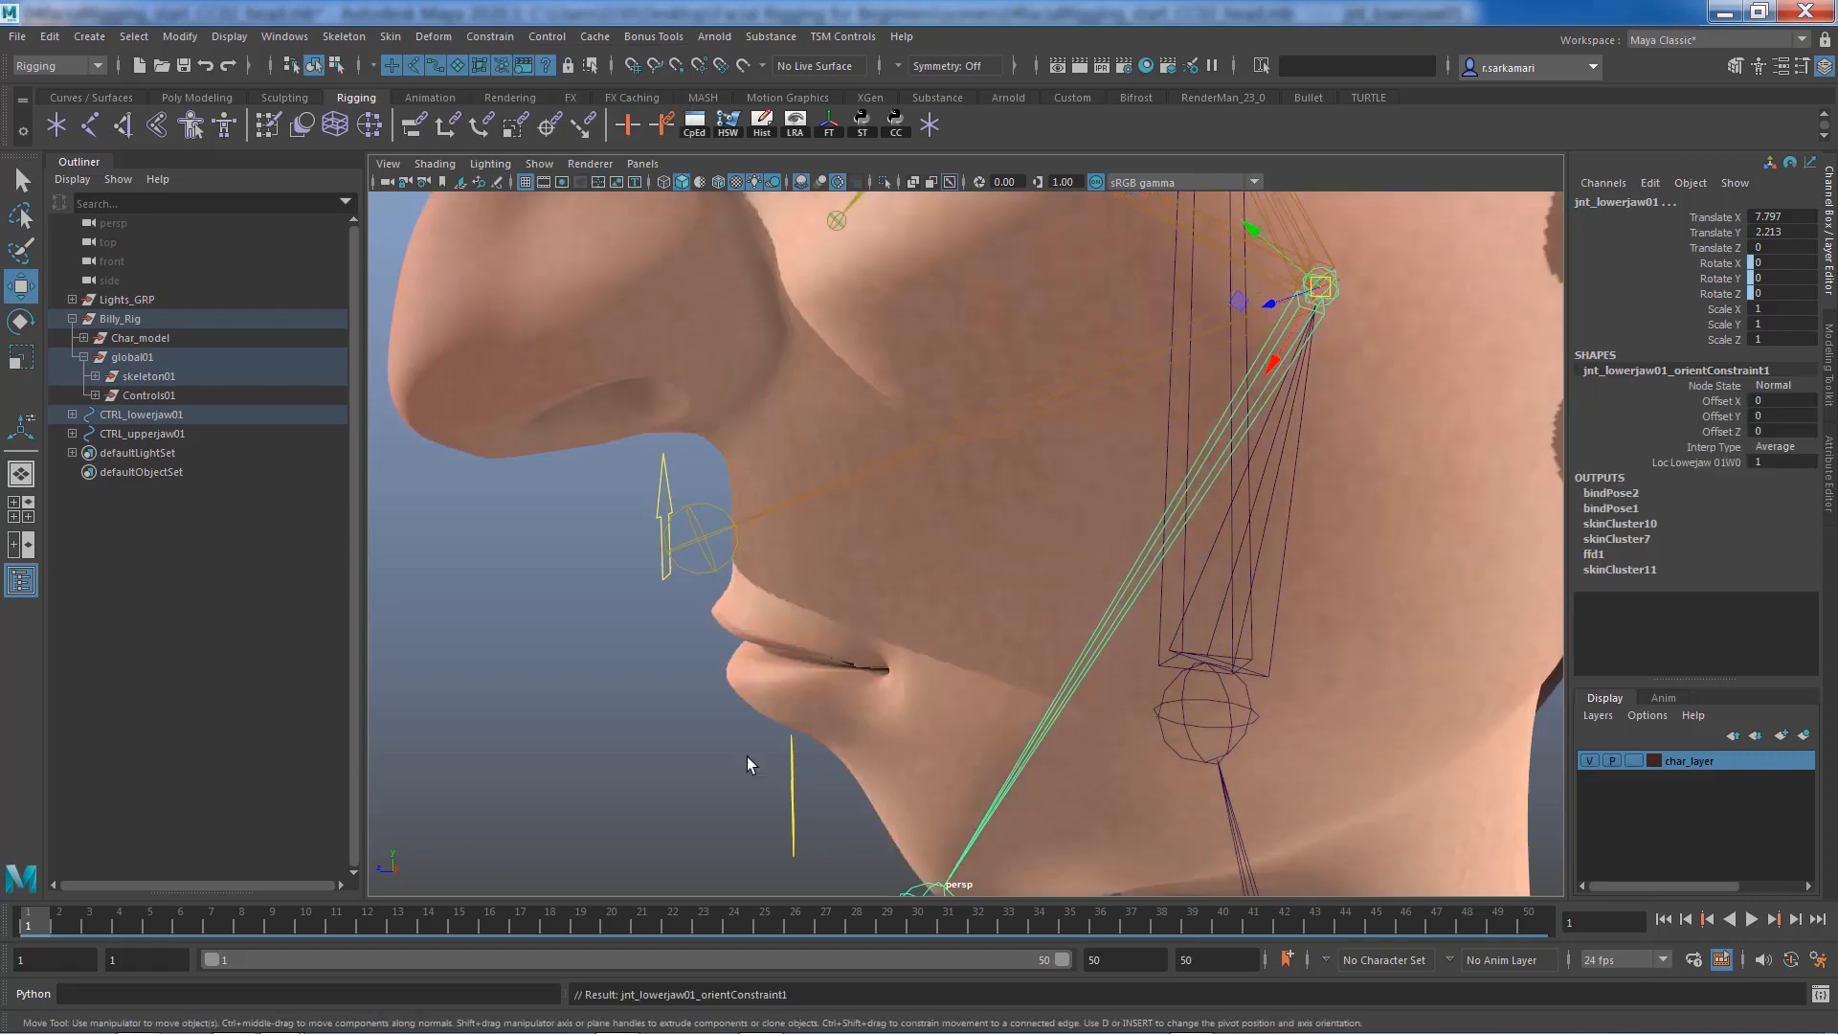
left_click_drag(751, 763, 779, 738, "alt")
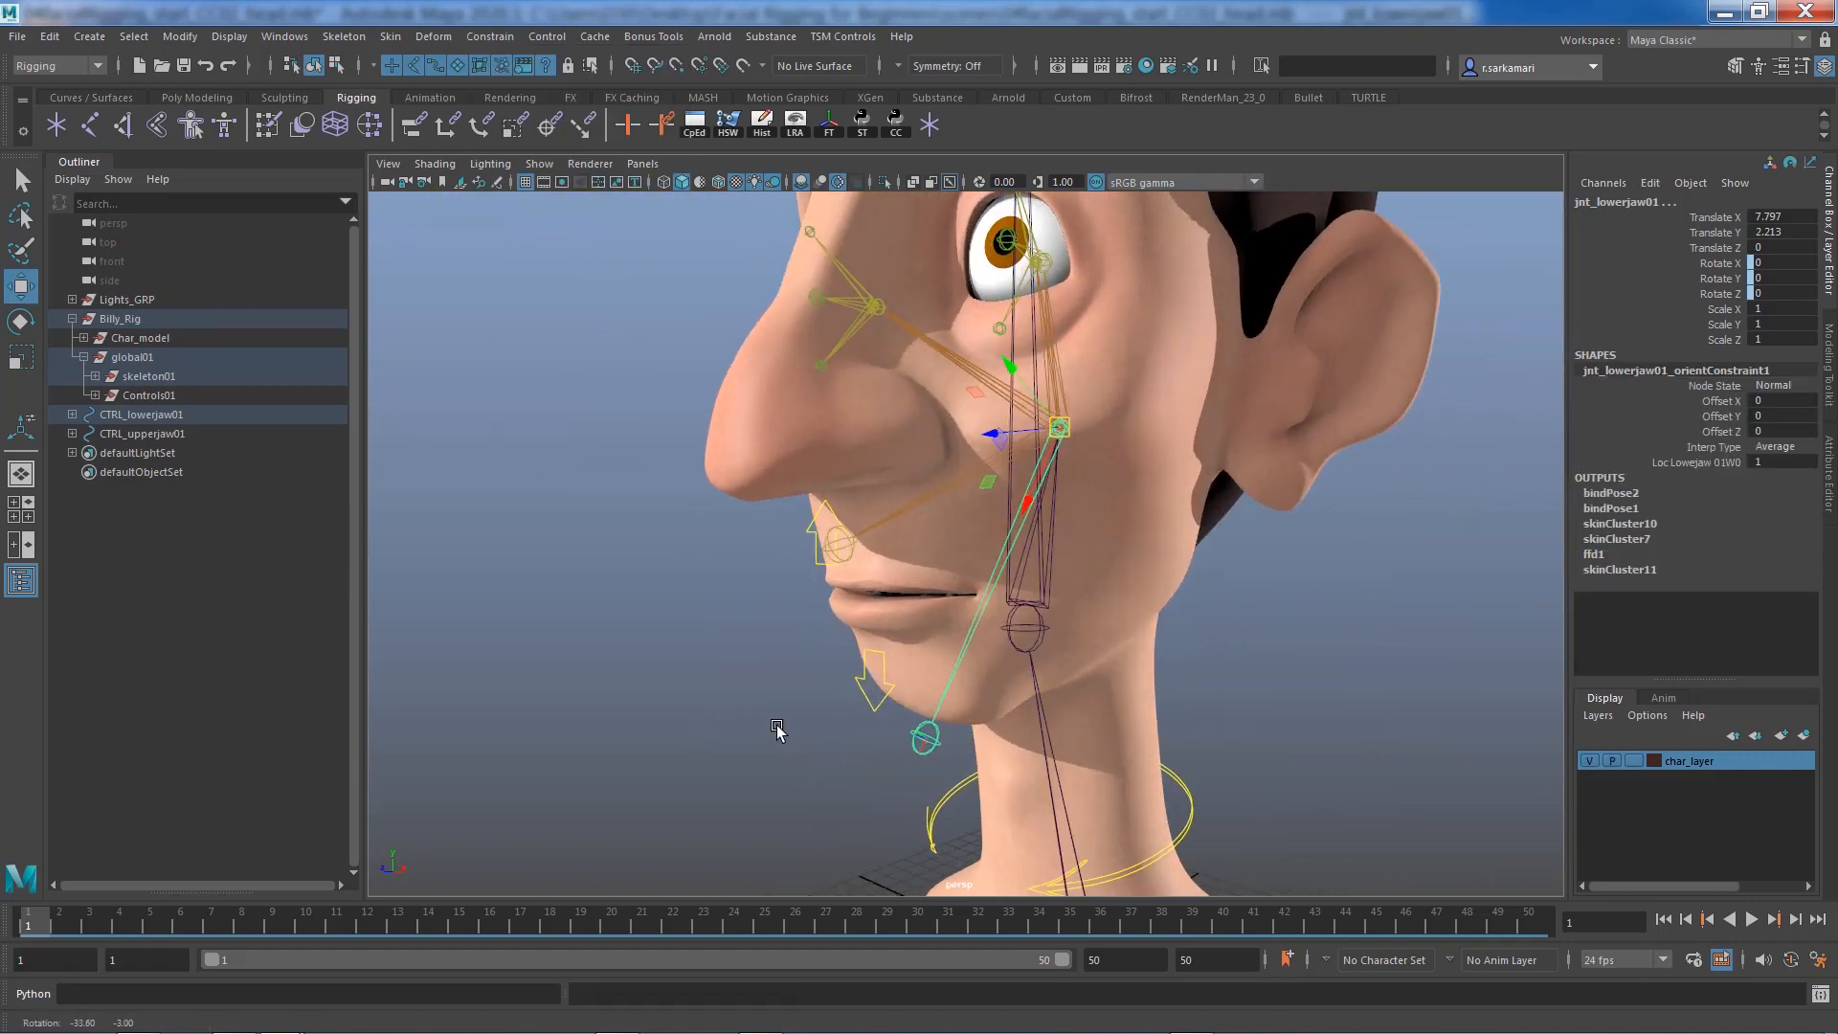
left_click(870, 707)
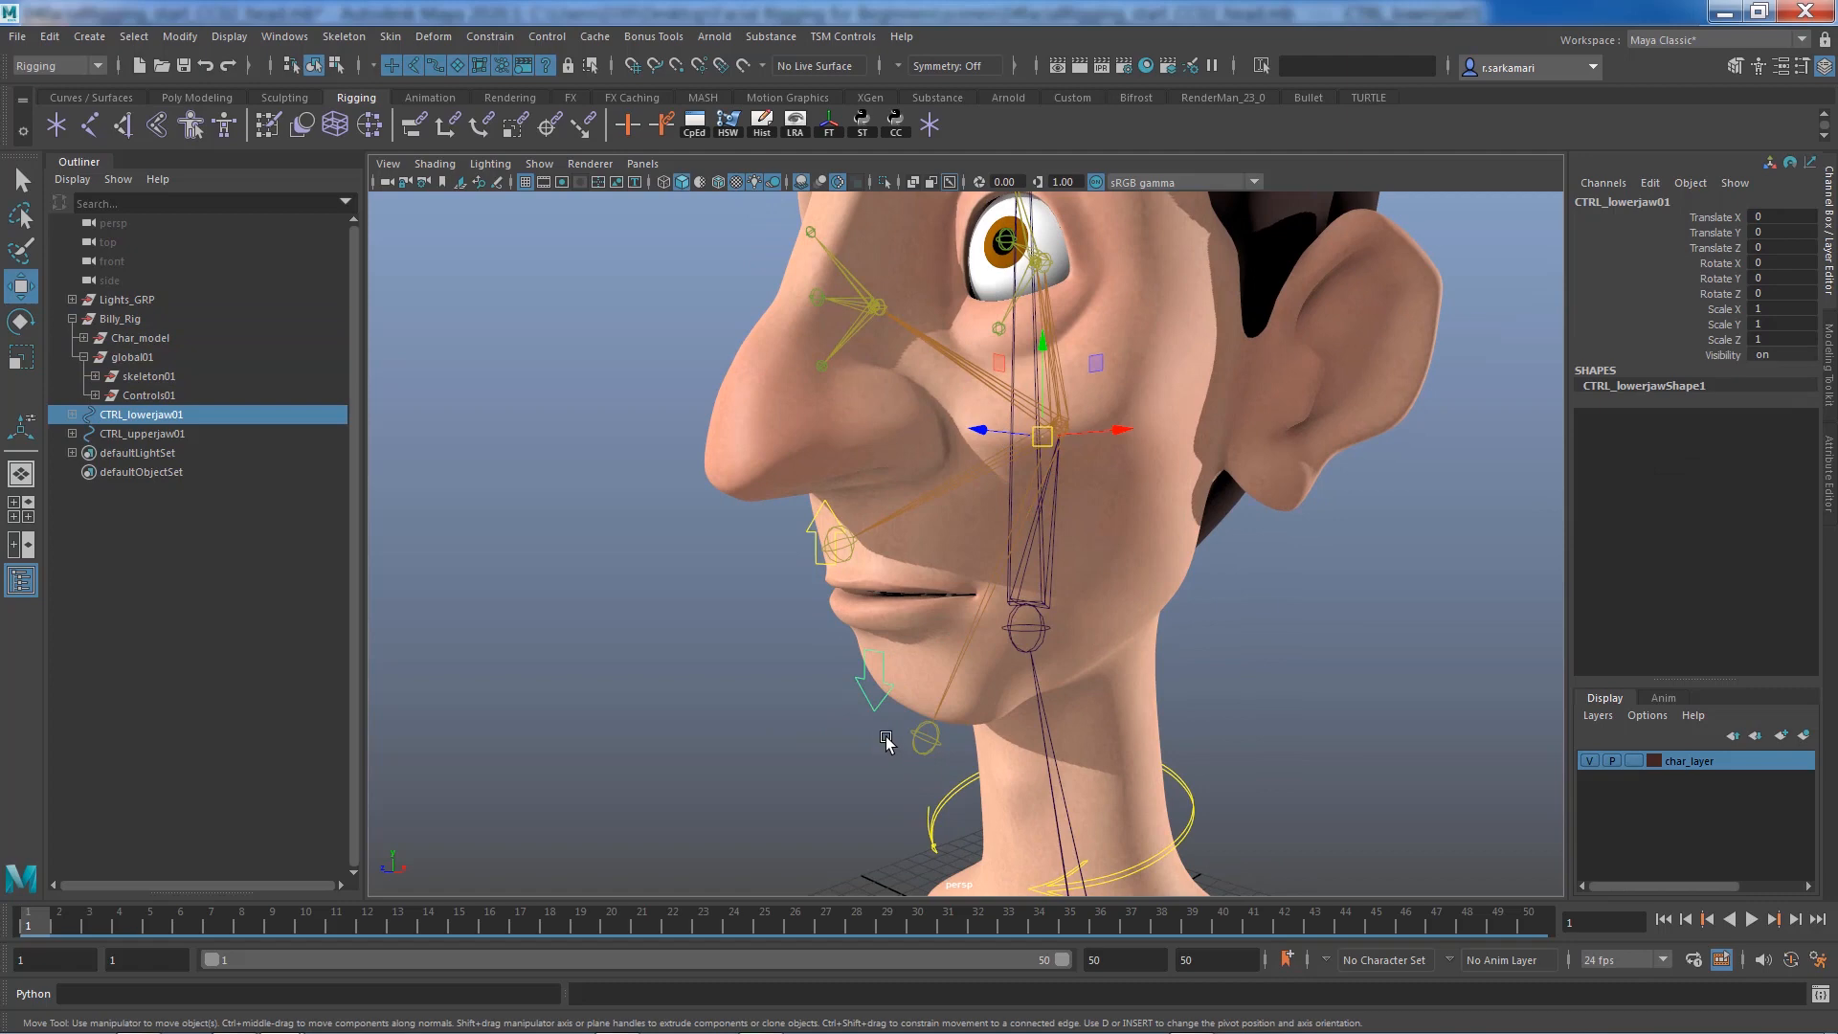
key("e")
left_click_drag(986, 486, 990, 482)
key("ctrl+z")
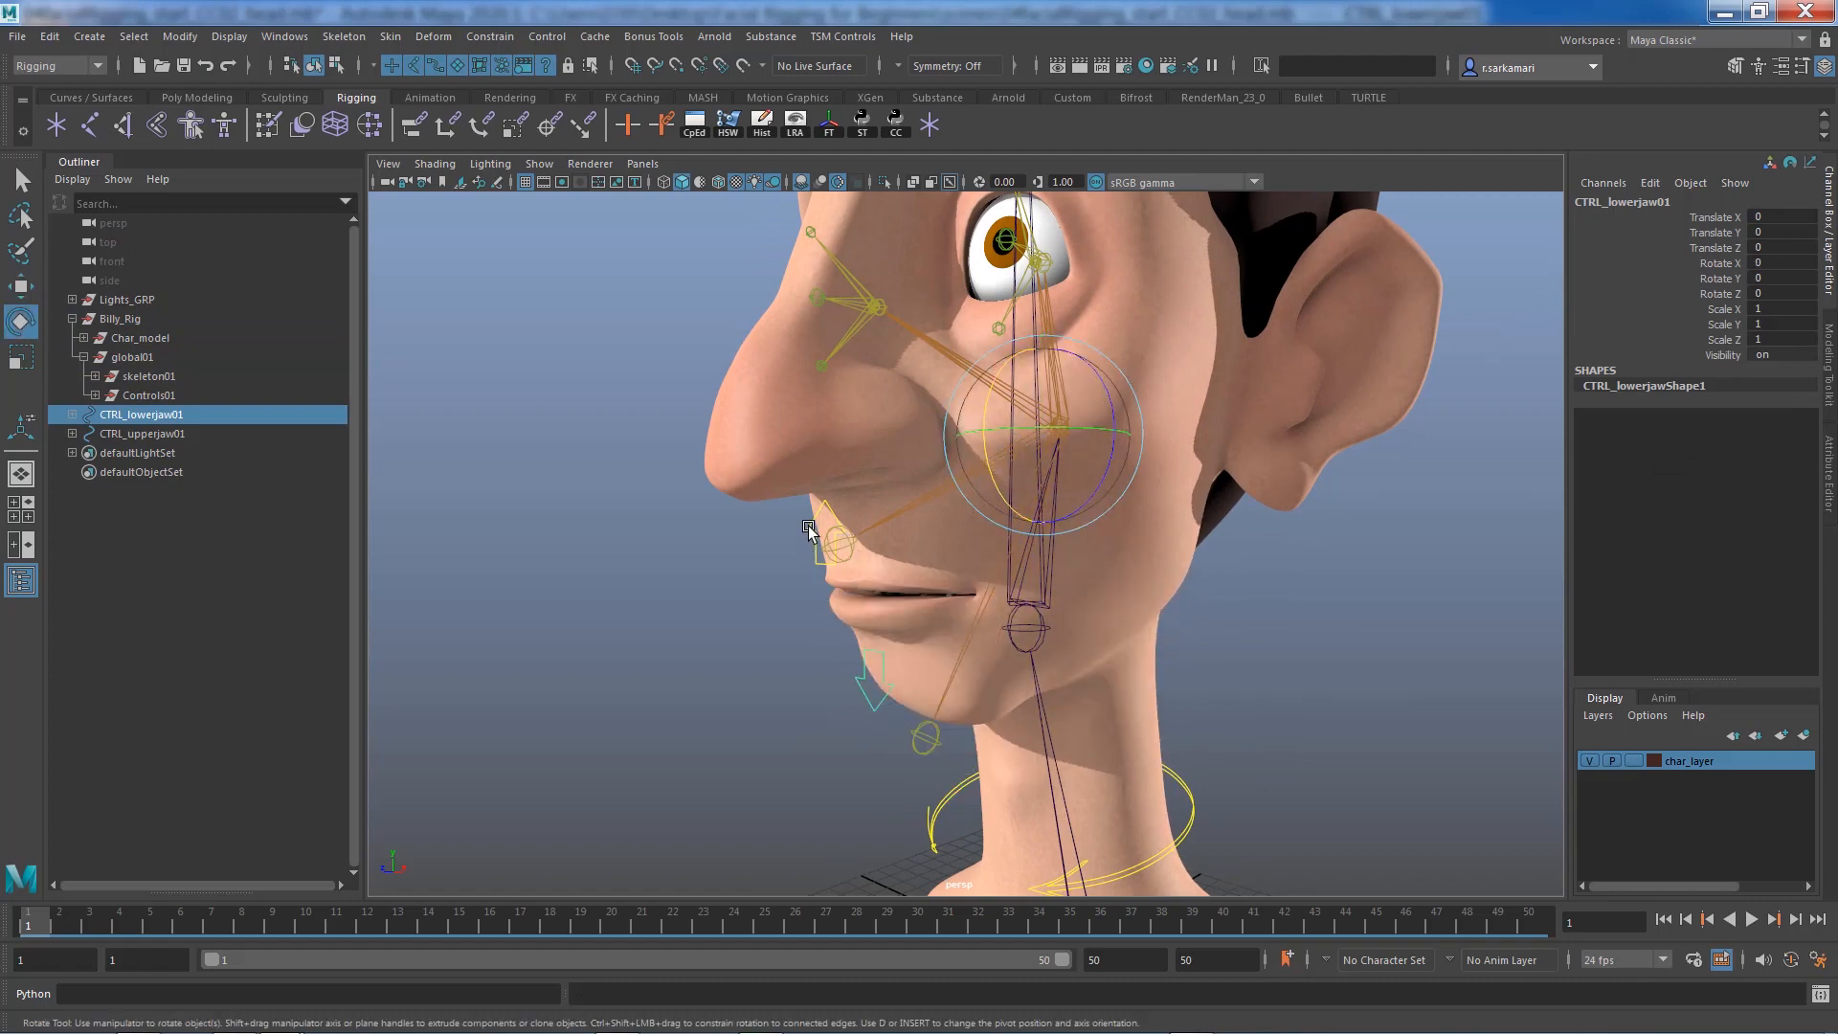
left_click(810, 536)
left_click_drag(1002, 418, 992, 543)
key("ctrl+z")
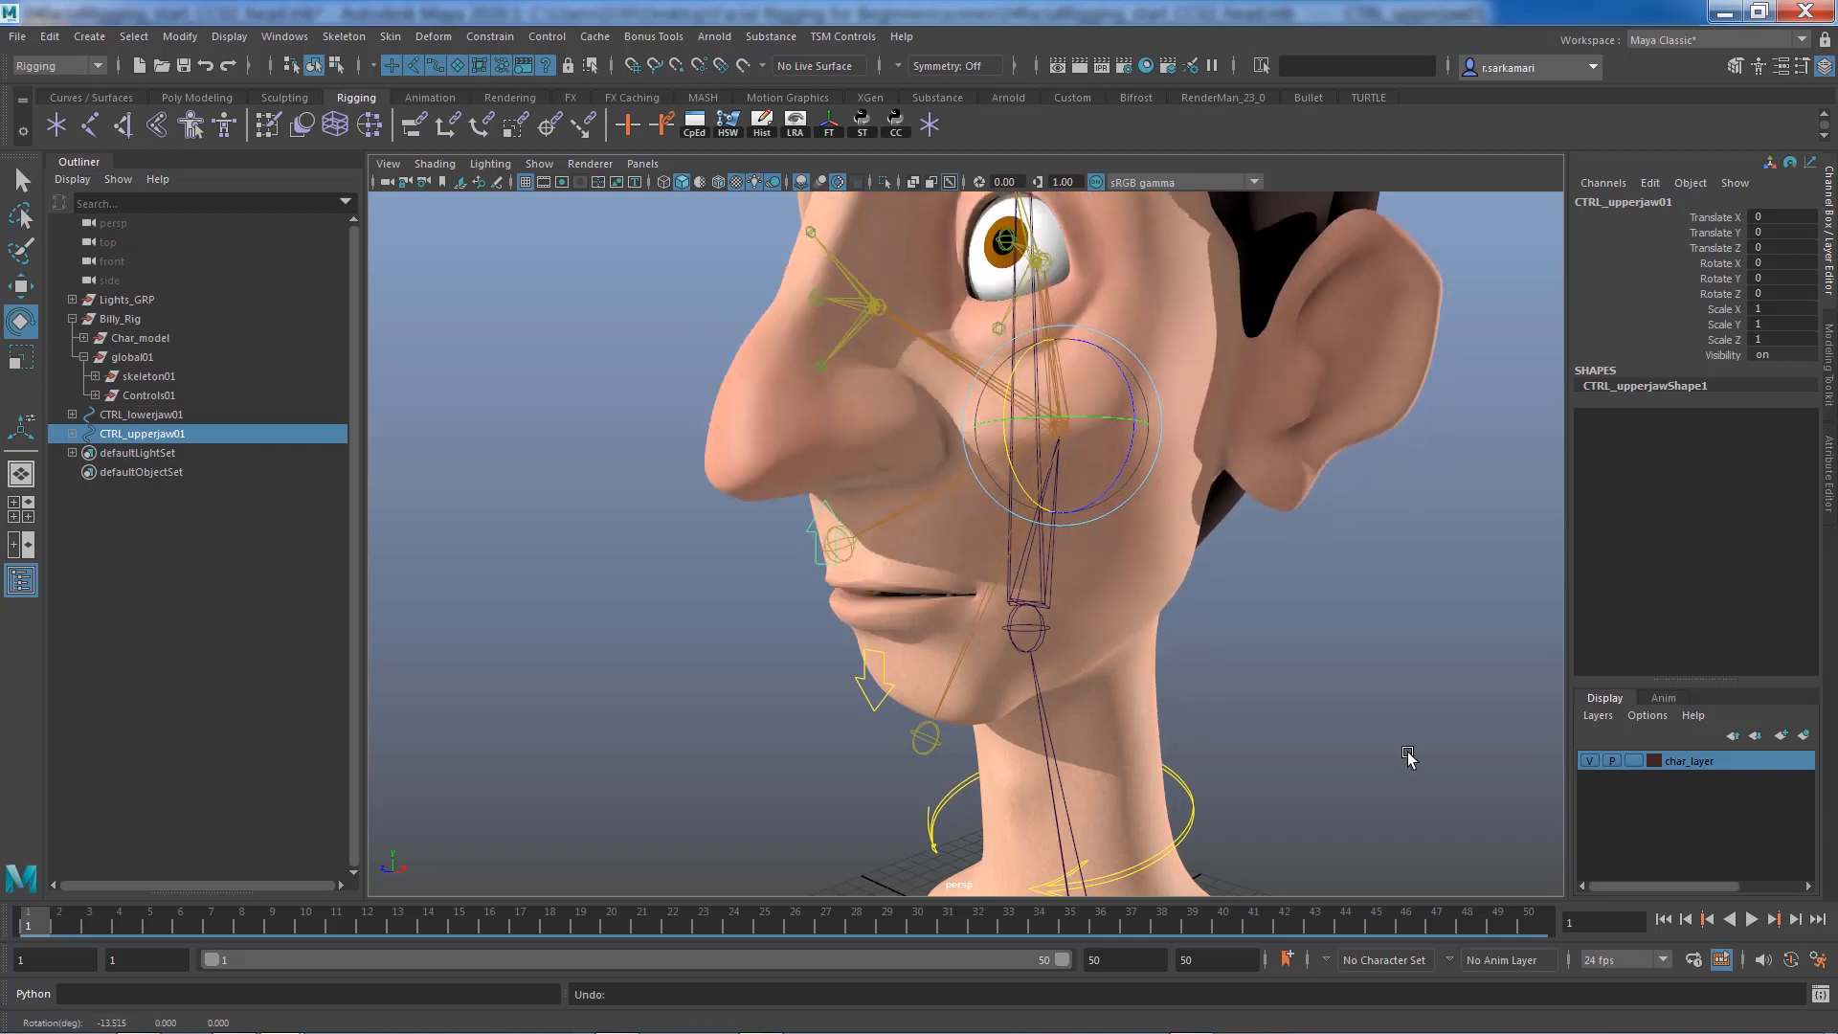
Turn off the visibility of loc_neck01, loc_head01, loc_lowejaw01 and loc_upperjaw01, hiding char_layer only while selecting them
left_click(1589, 761)
middle_click_drag(1034, 789, 957, 565, "alt")
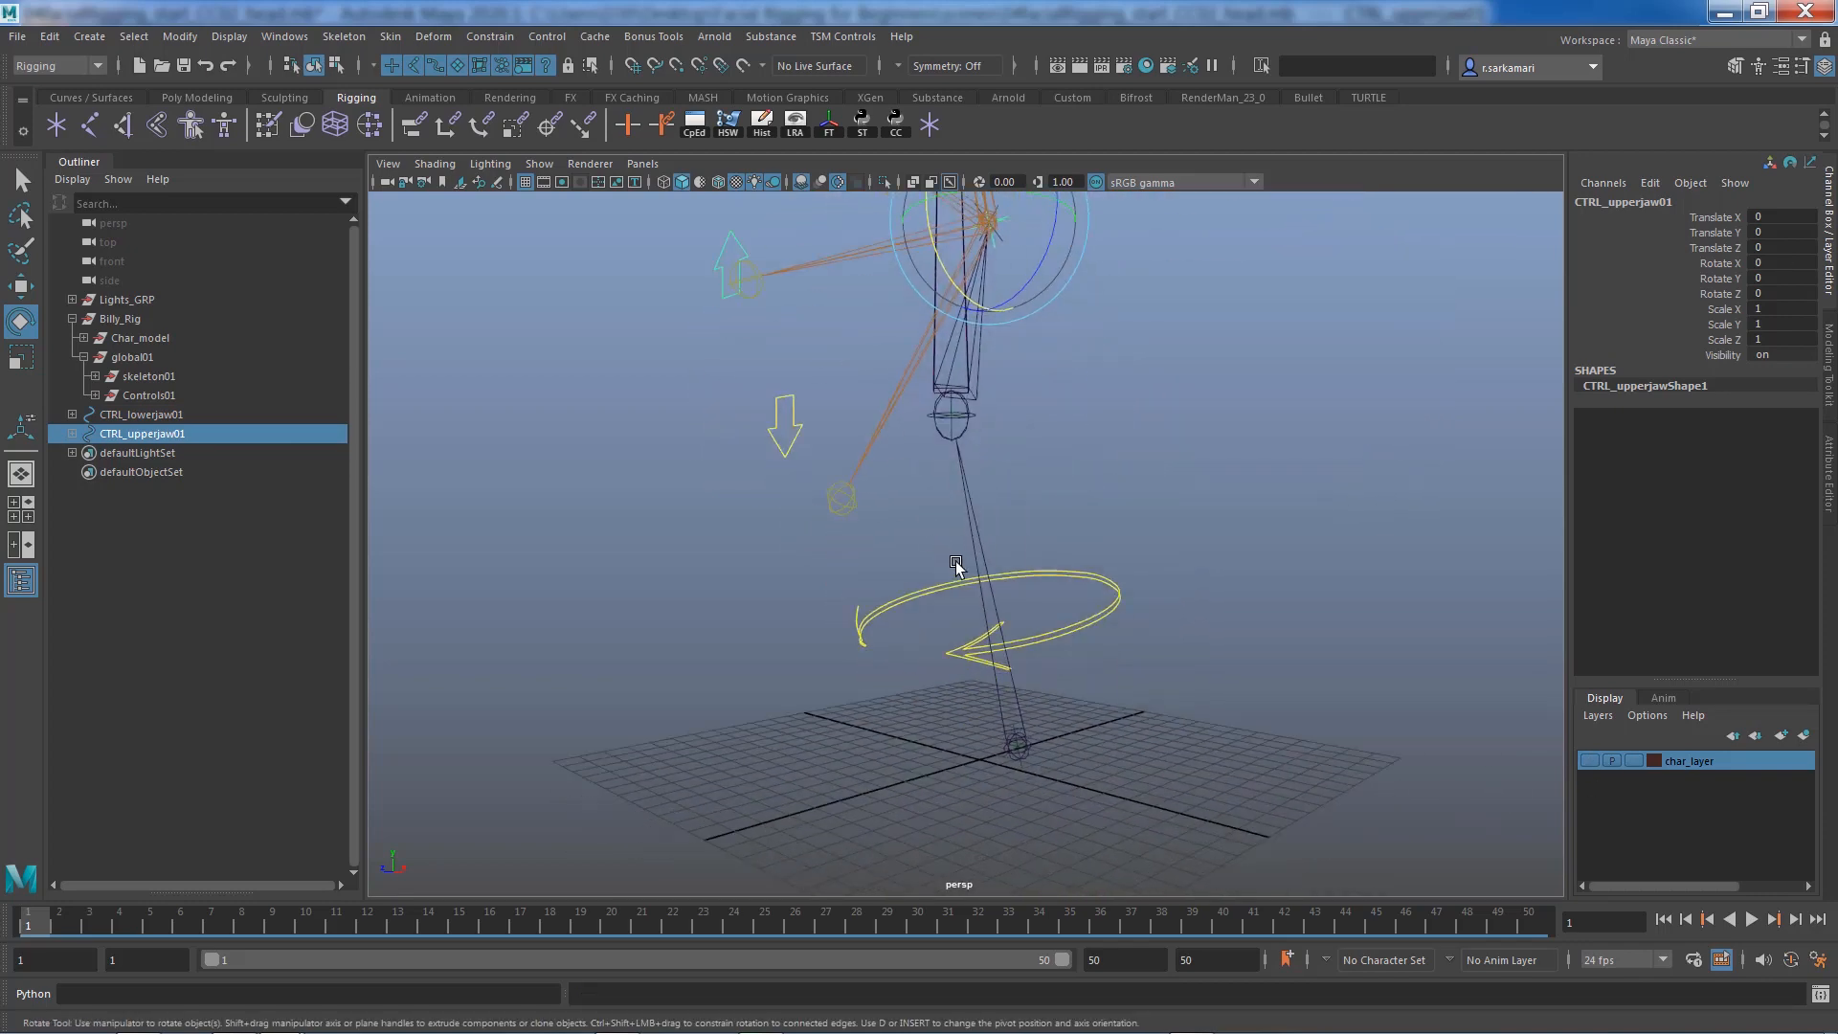
right_click_drag(956, 565, 1227, 739, "alt")
middle_click_drag(1168, 842, 1149, 670, "alt")
left_click(1042, 770)
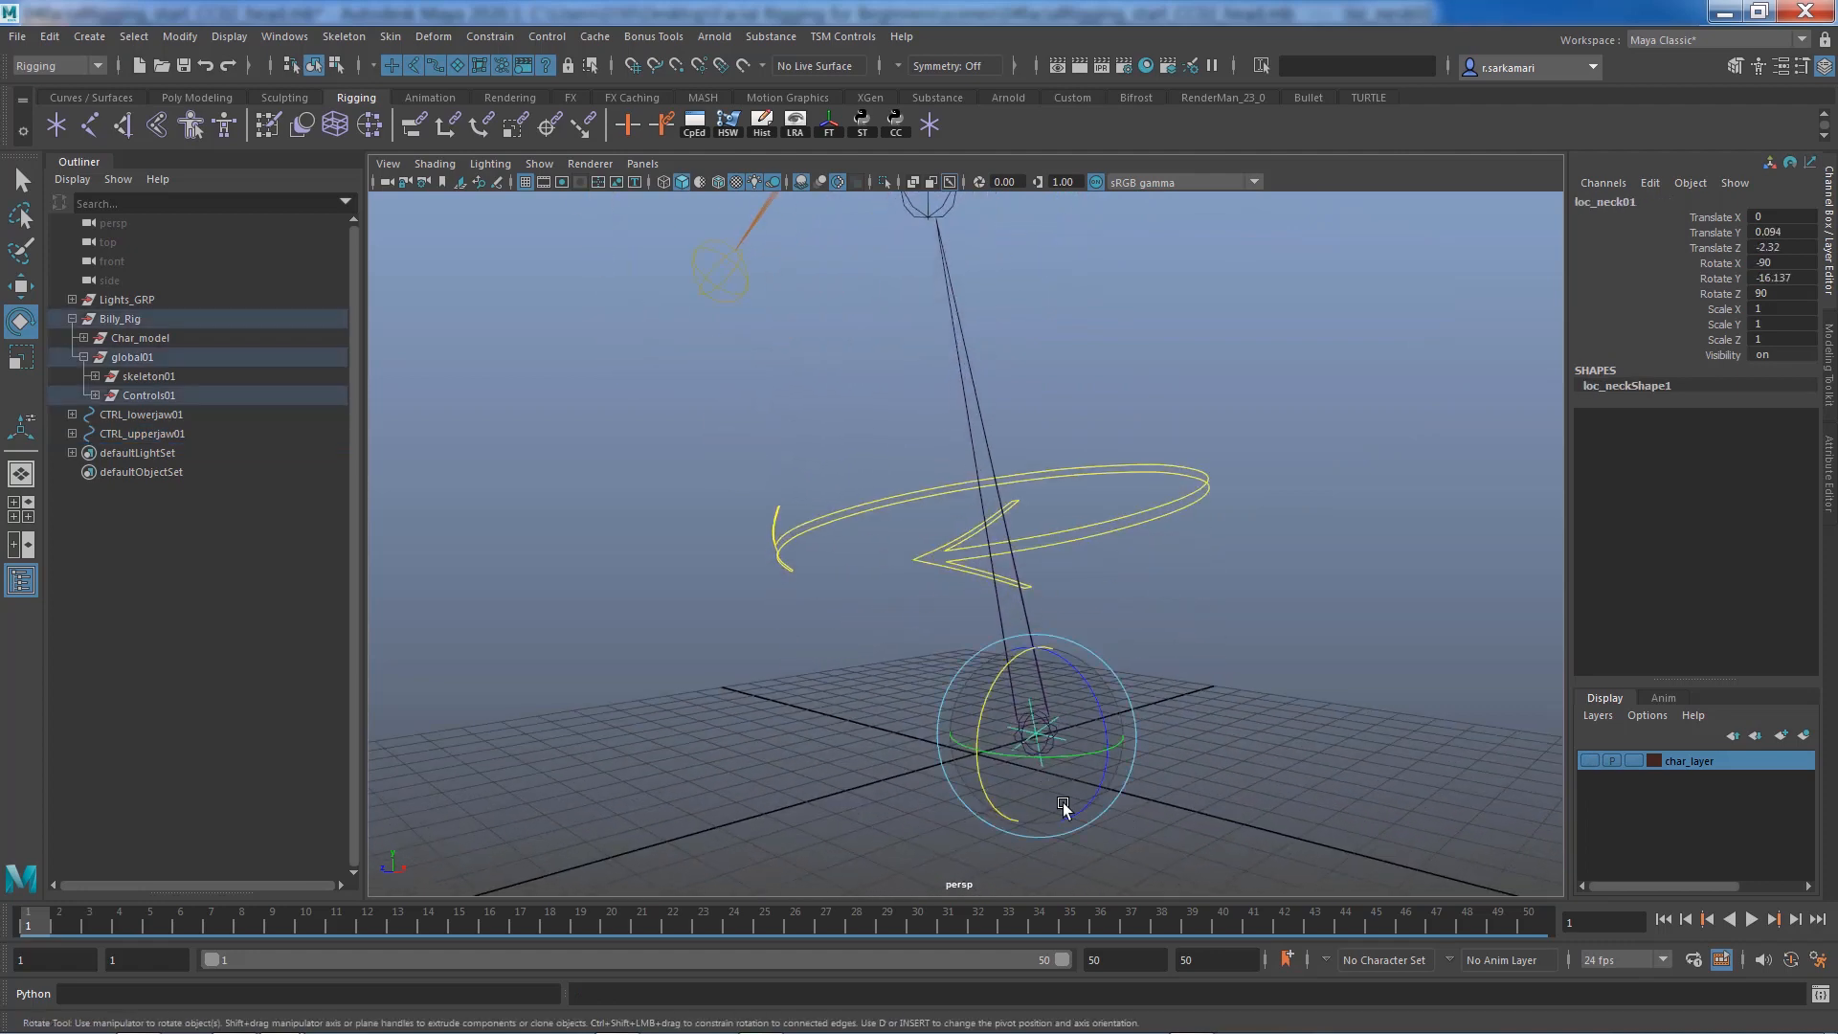
middle_click_drag(916, 737, 914, 953, "alt")
right_click_drag(1072, 574, 1178, 598, "alt")
middle_click_drag(995, 574, 1078, 728, "alt")
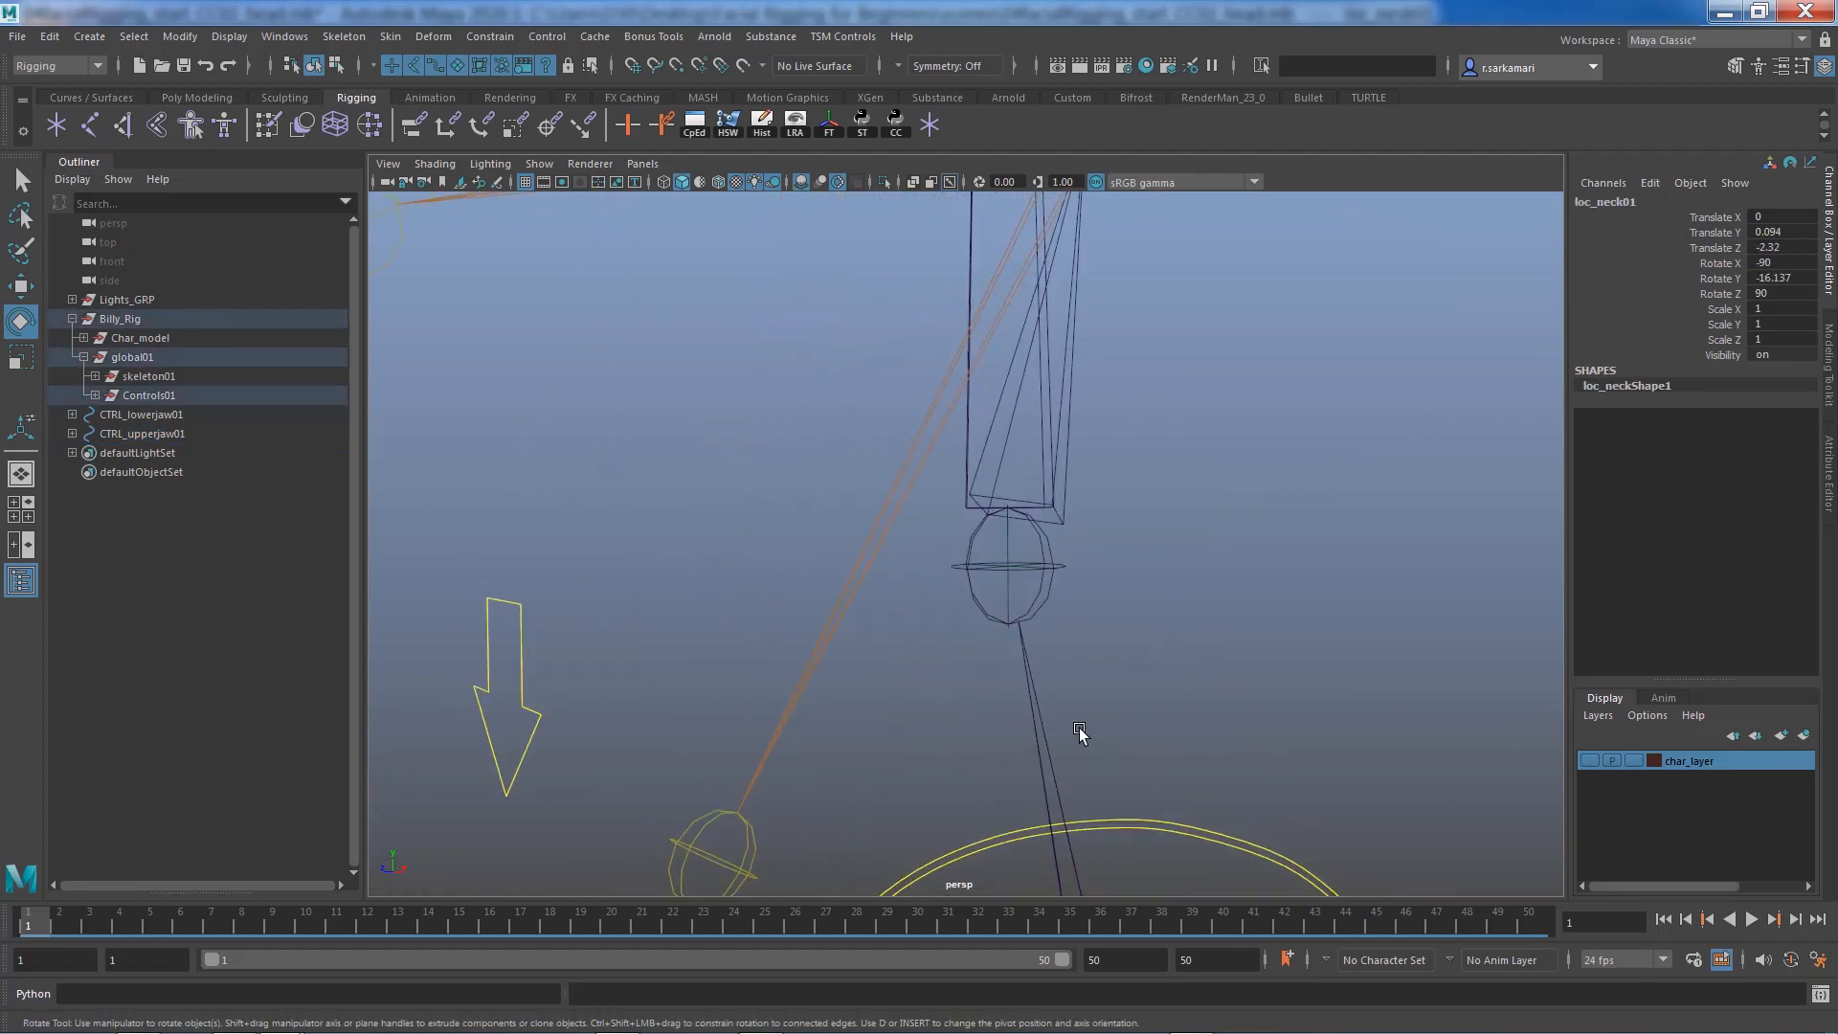
left_click(1008, 594, "shift")
key("q")
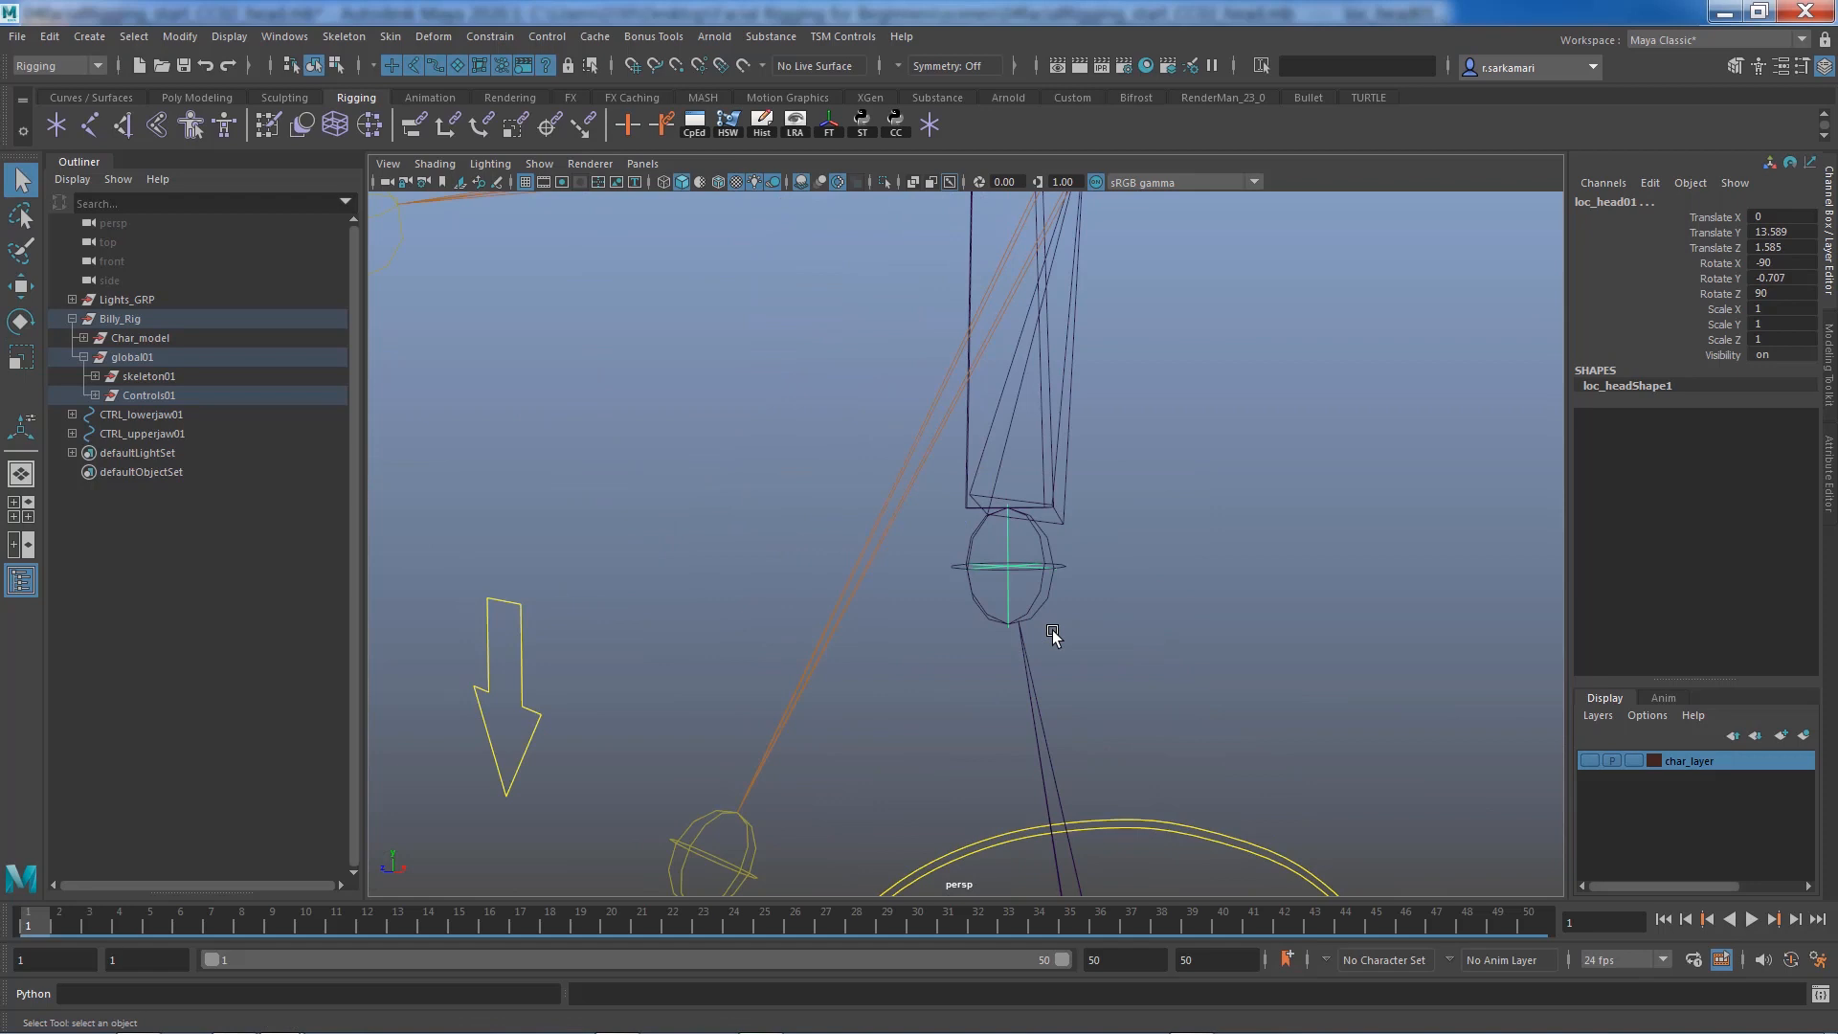
left_click_drag(1097, 481, 1126, 629, "alt")
left_click(1120, 493)
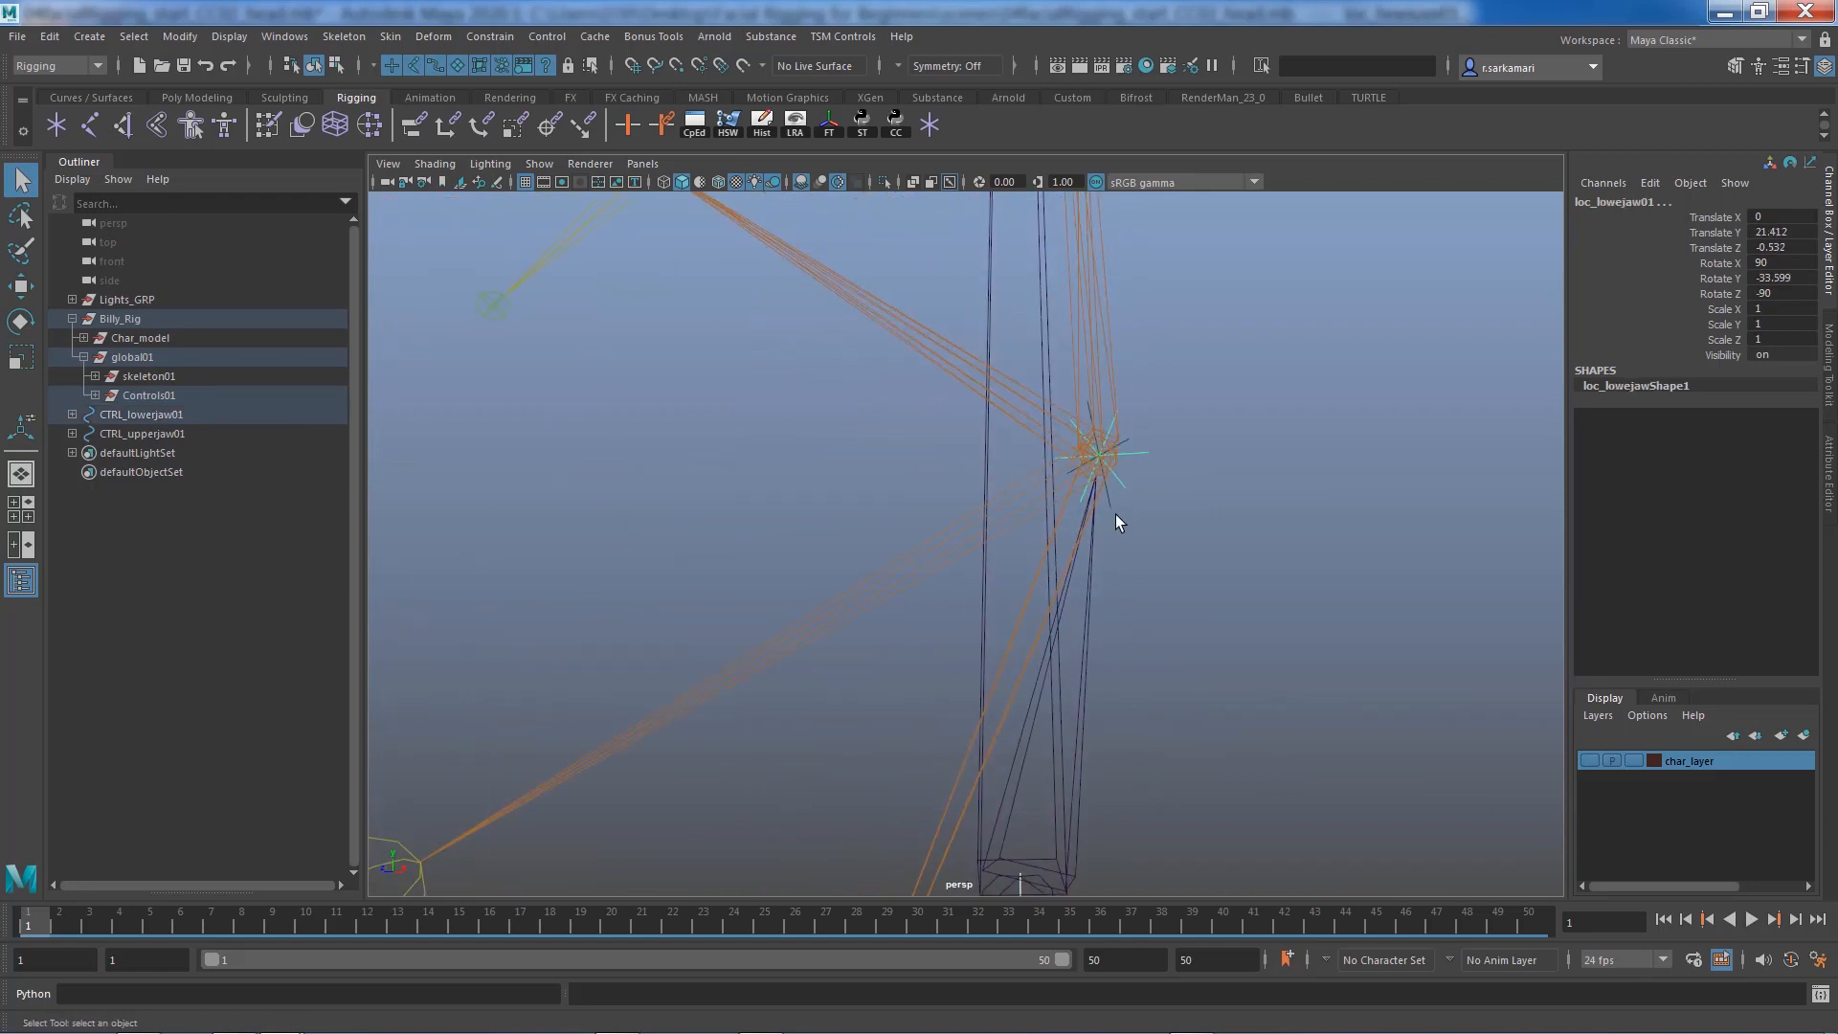
left_click(1111, 505, "shift")
double_click(1781, 353)
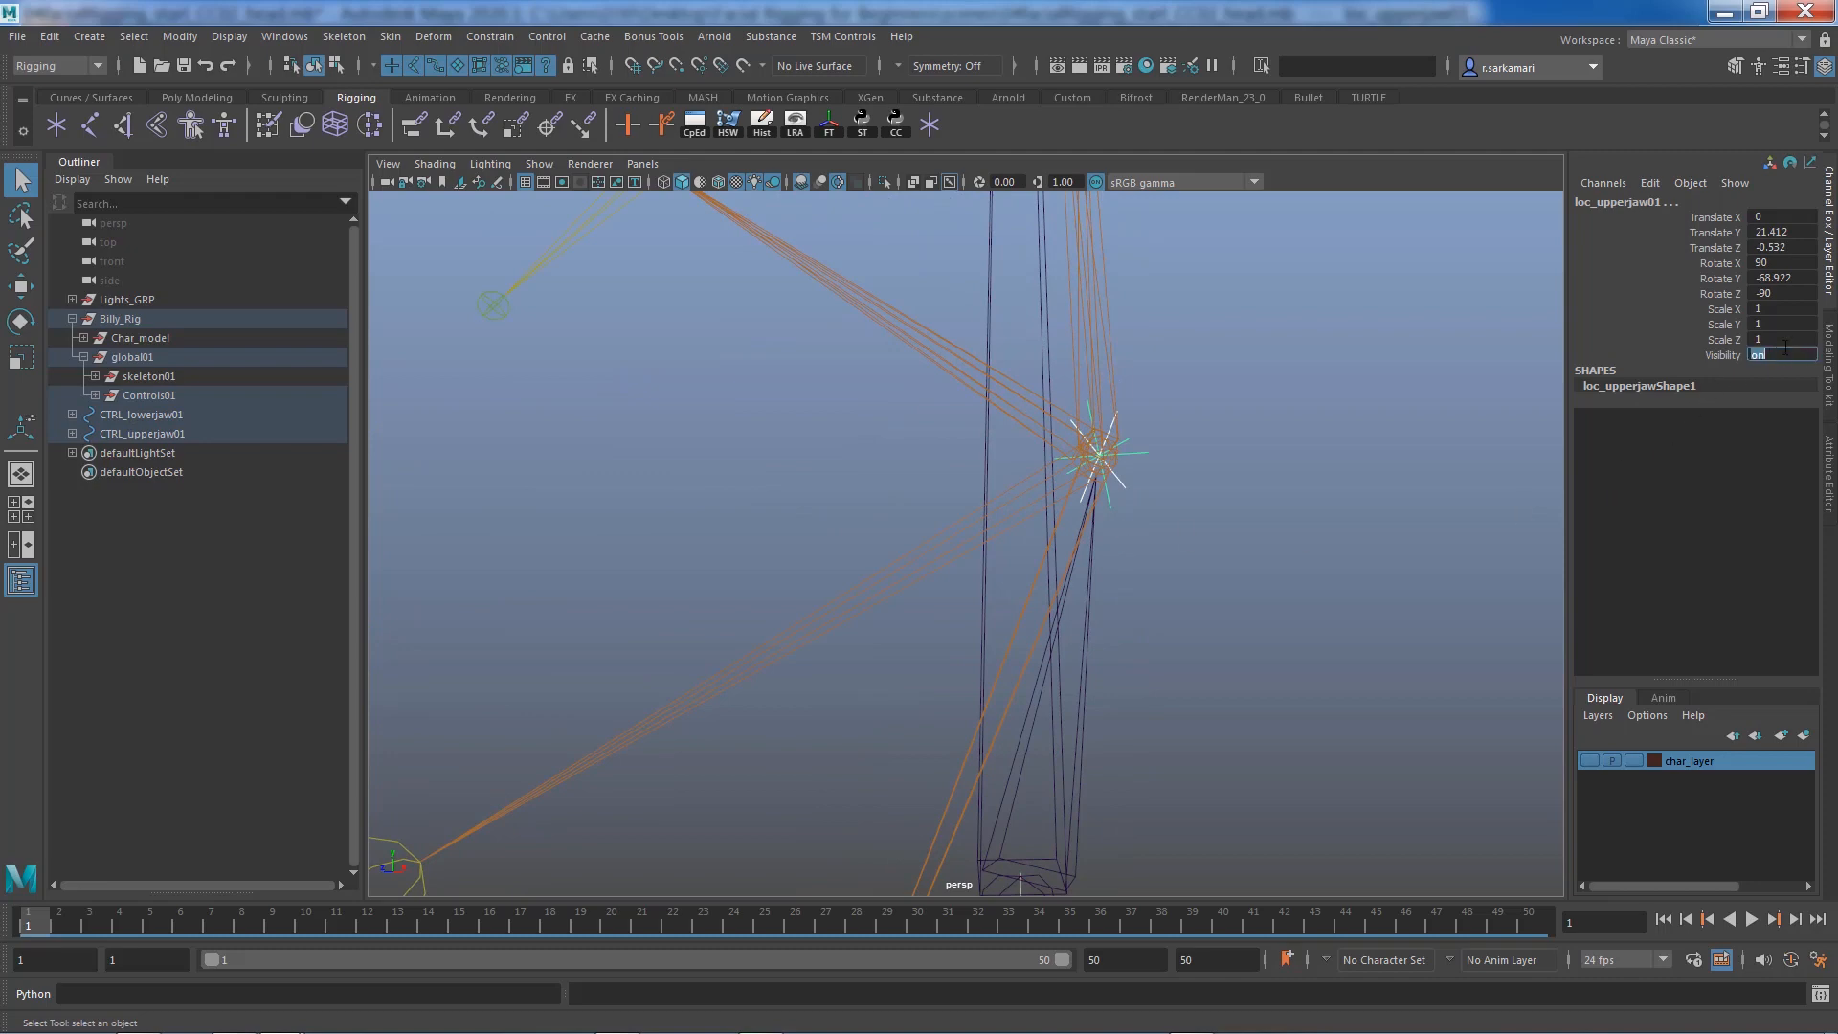
type("off")
key("Return")
left_click(1589, 760)
scroll(1049, 748, "down", 10)
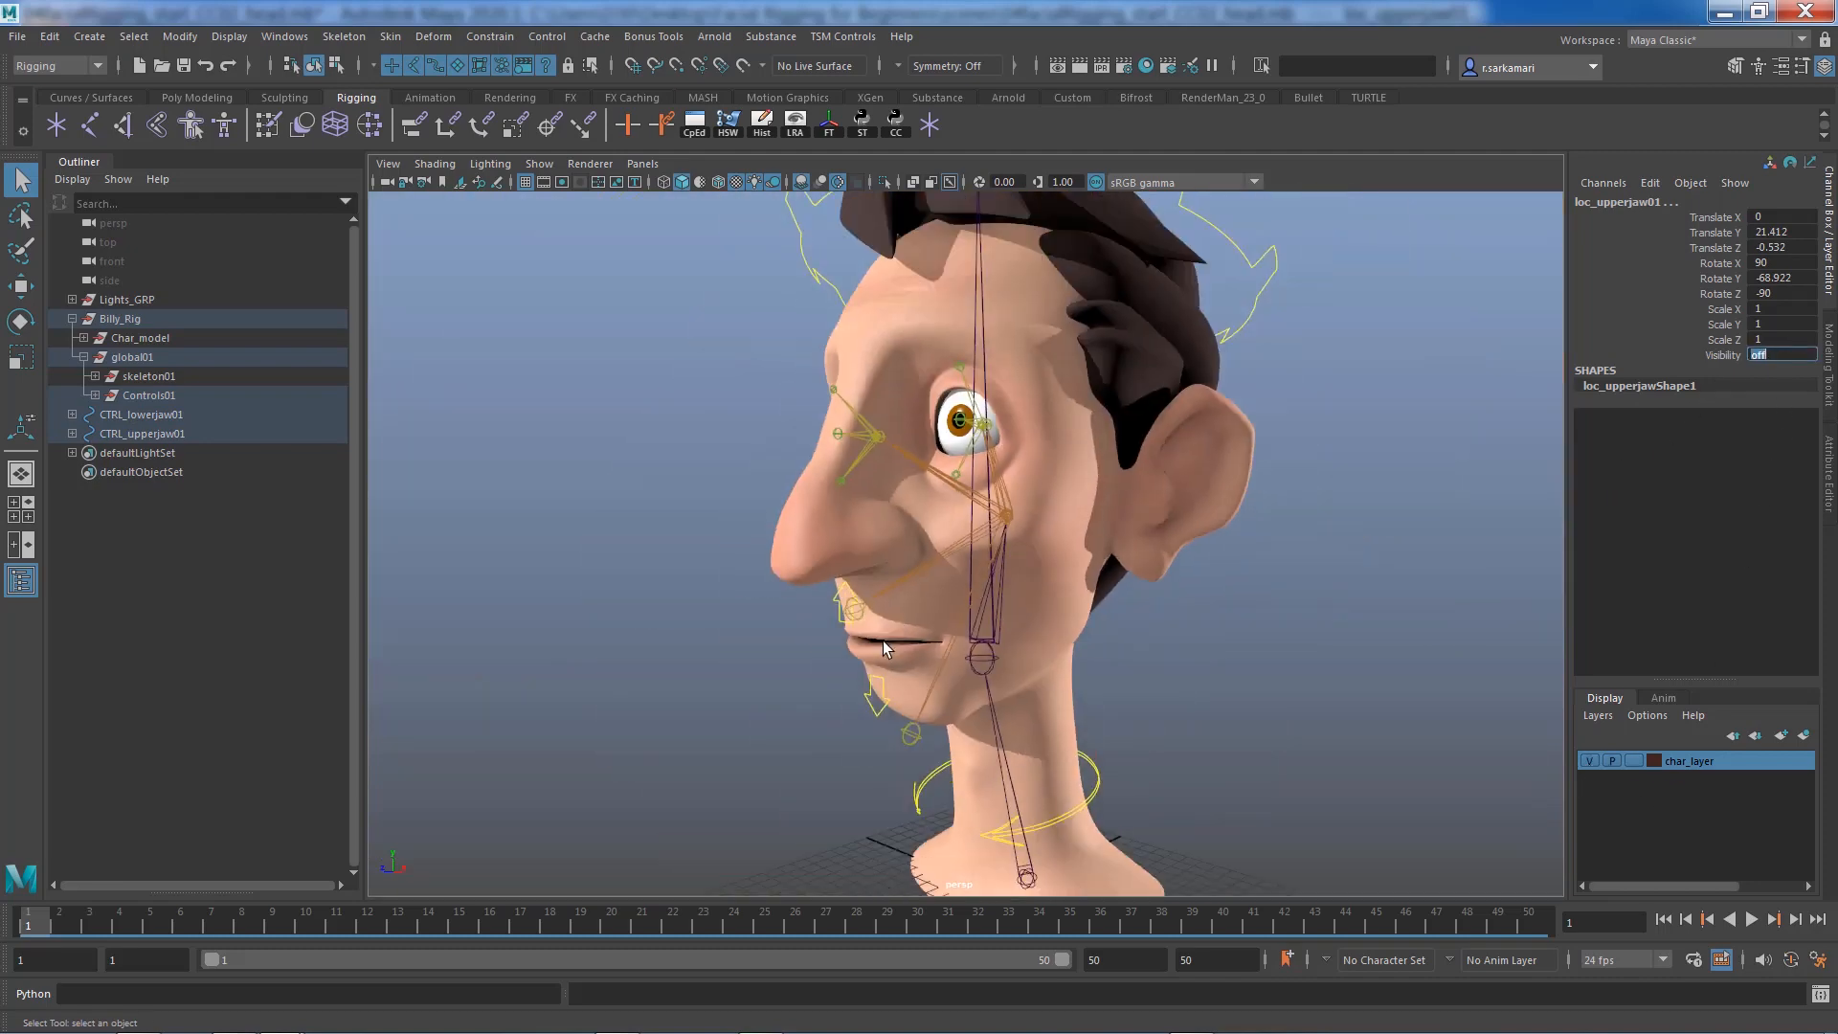
Lock and hide the translate, scale and visibility channels of CTRL_upperjaw01
left_click_drag(900, 674, 1322, 766, "alt")
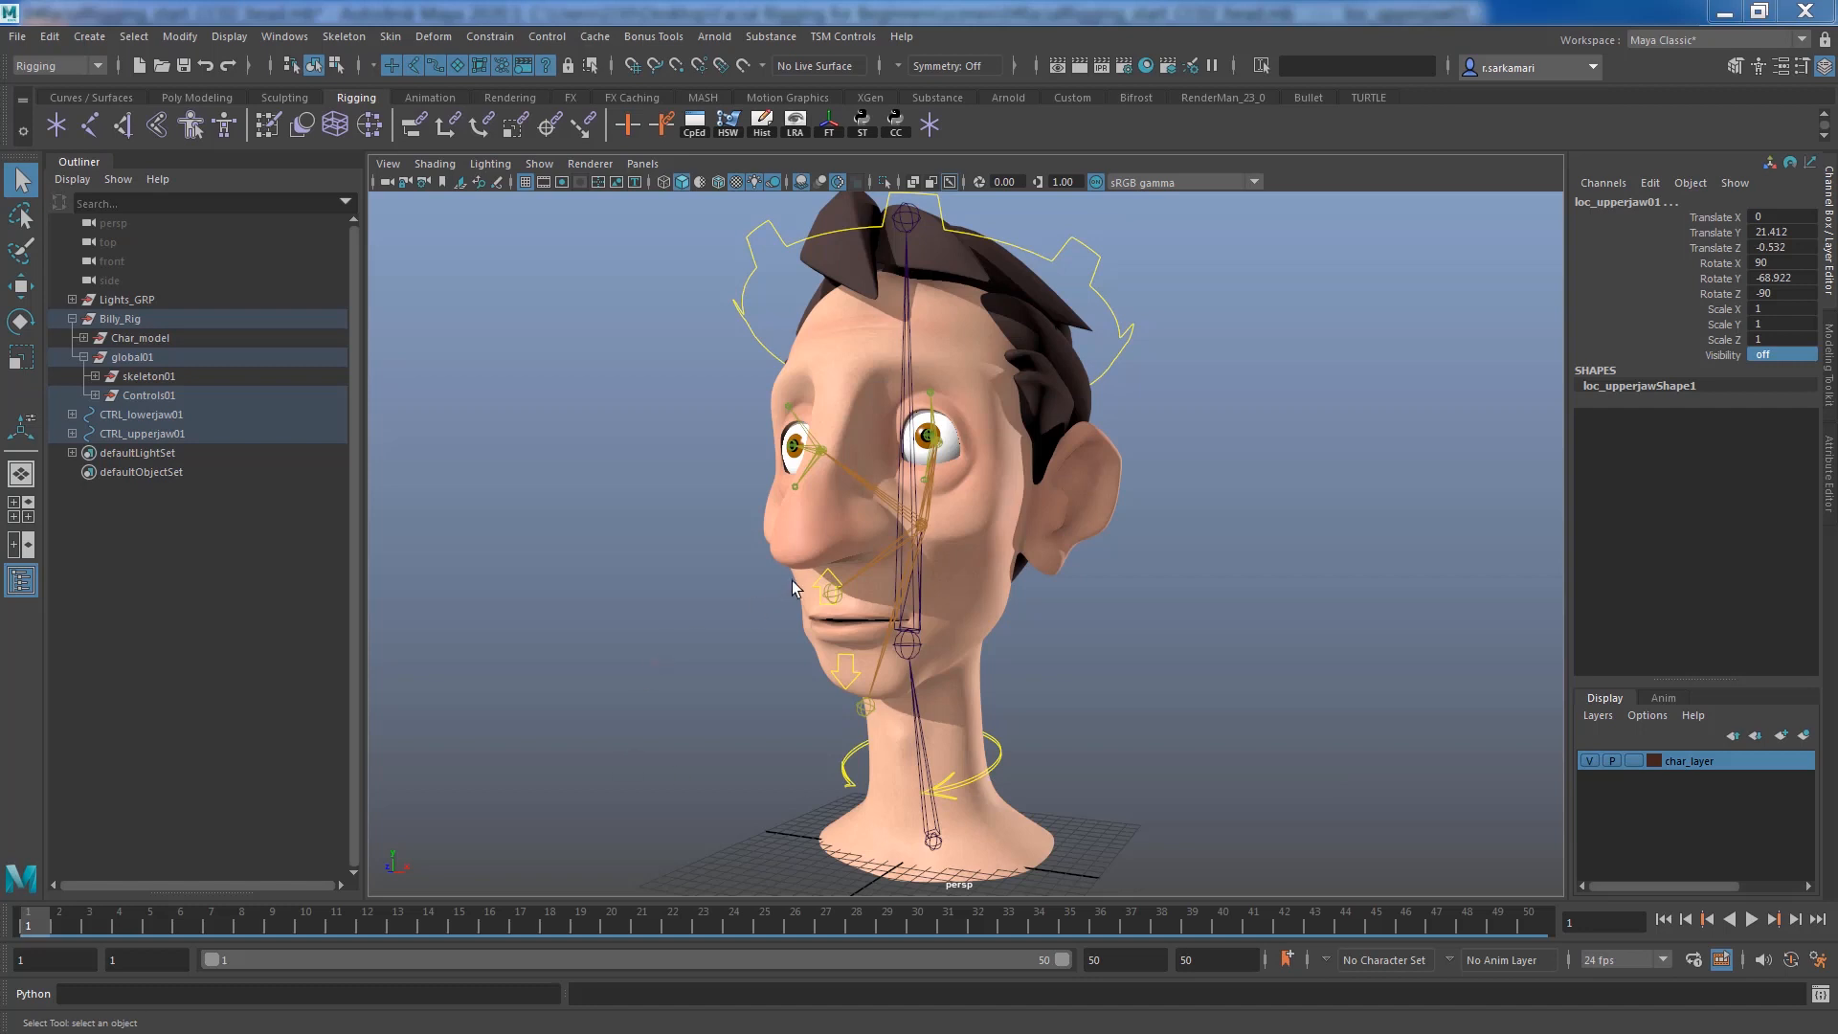
left_click(816, 580)
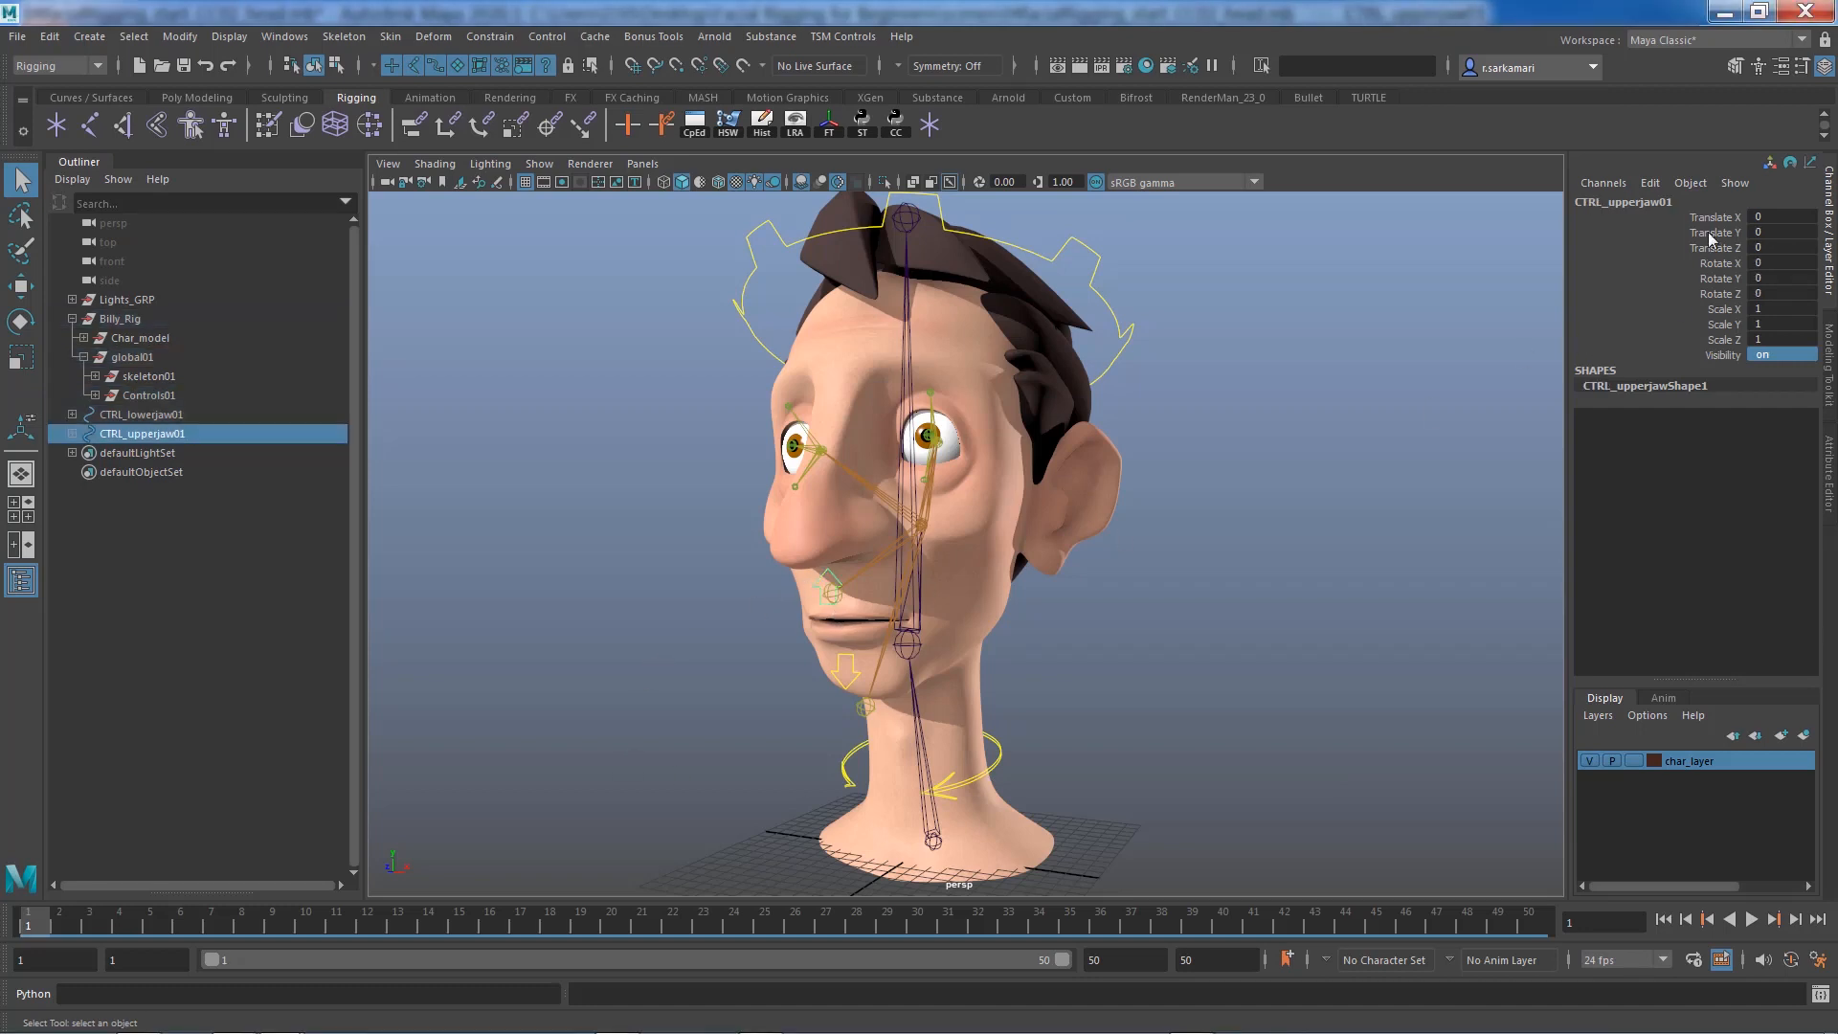
left_click_drag(1714, 219, 1720, 343)
right_click(1720, 345)
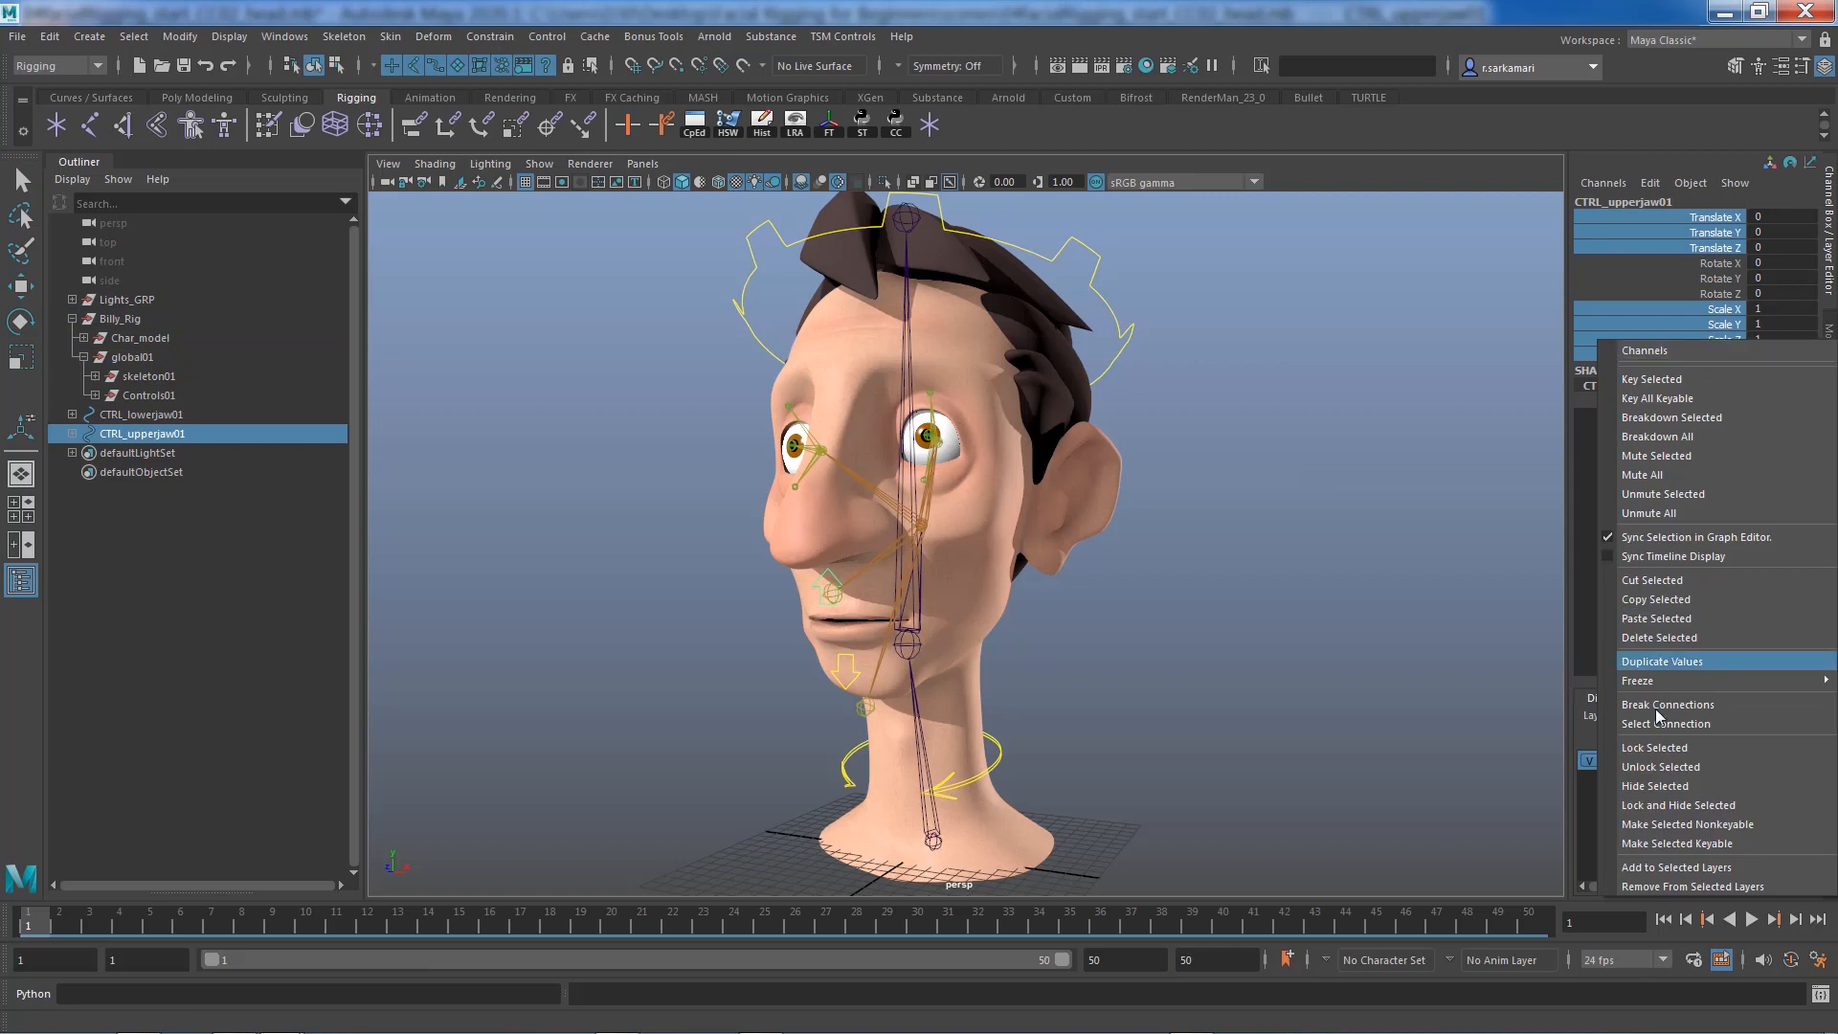
left_click(1642, 807)
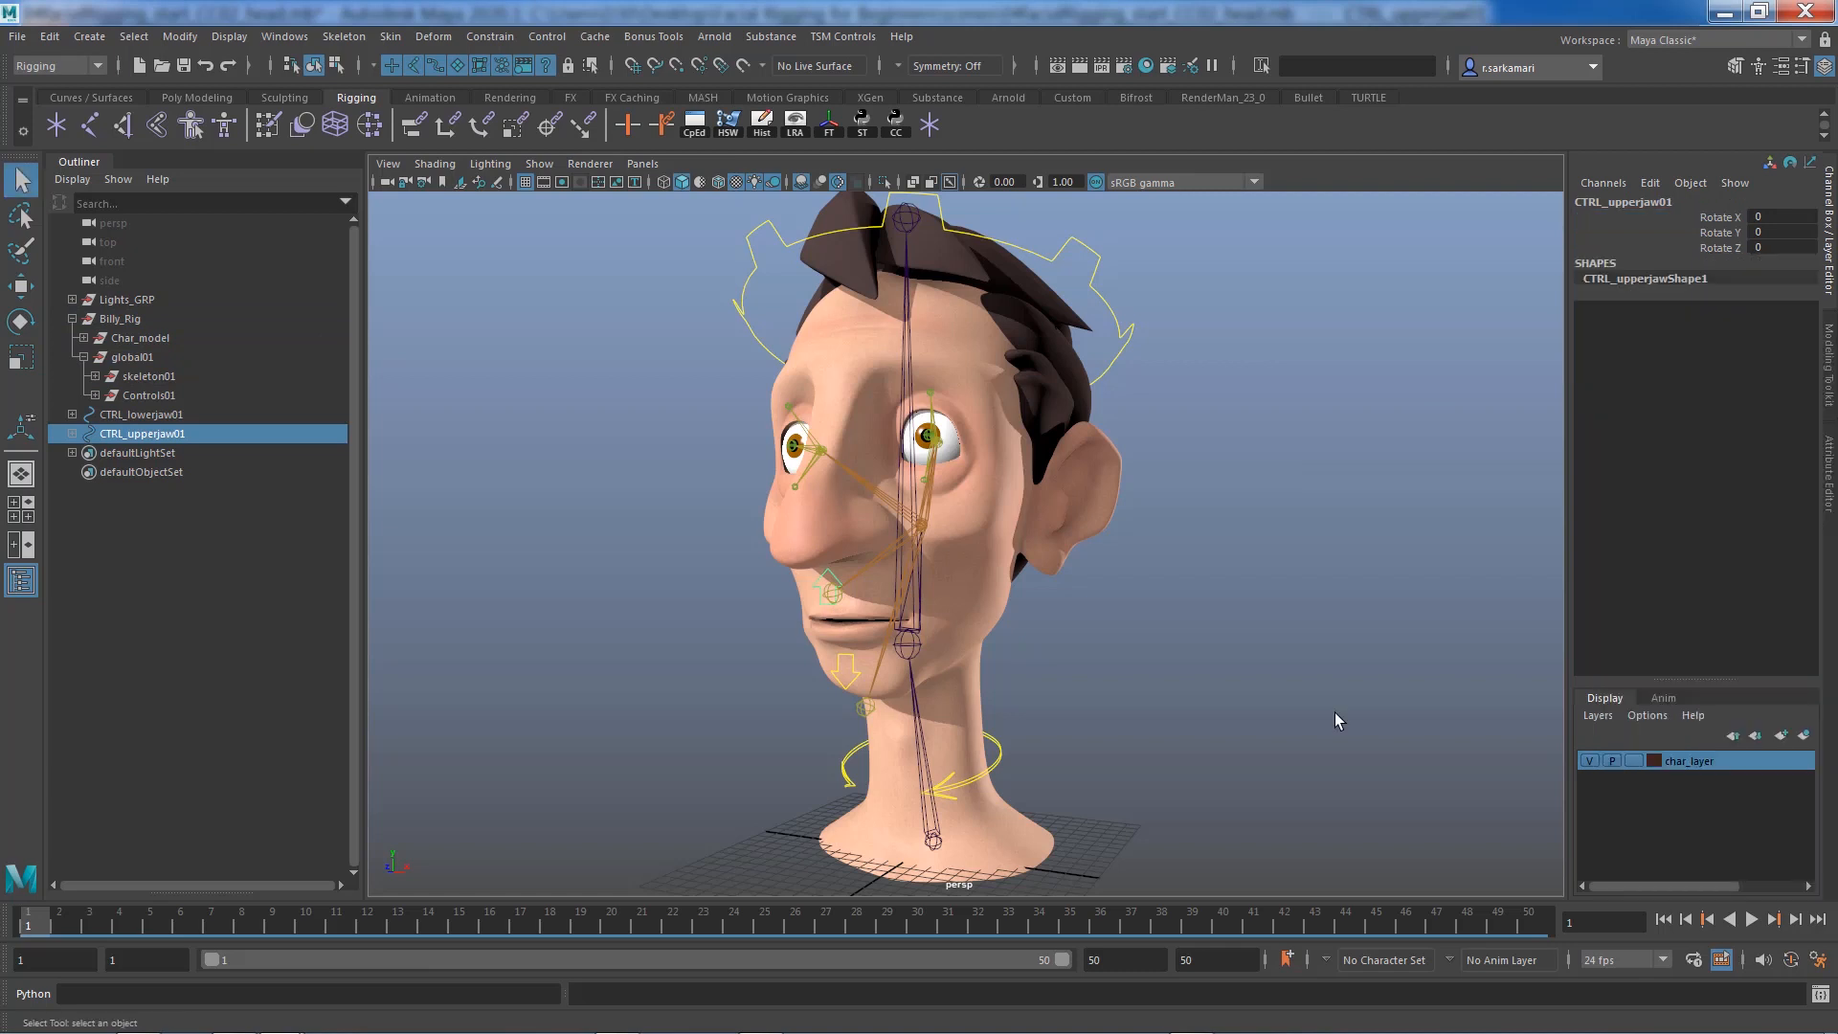
Lock and hide the translate, scale and visibility channels of CTRL_lowerjaw01
left_click(835, 682)
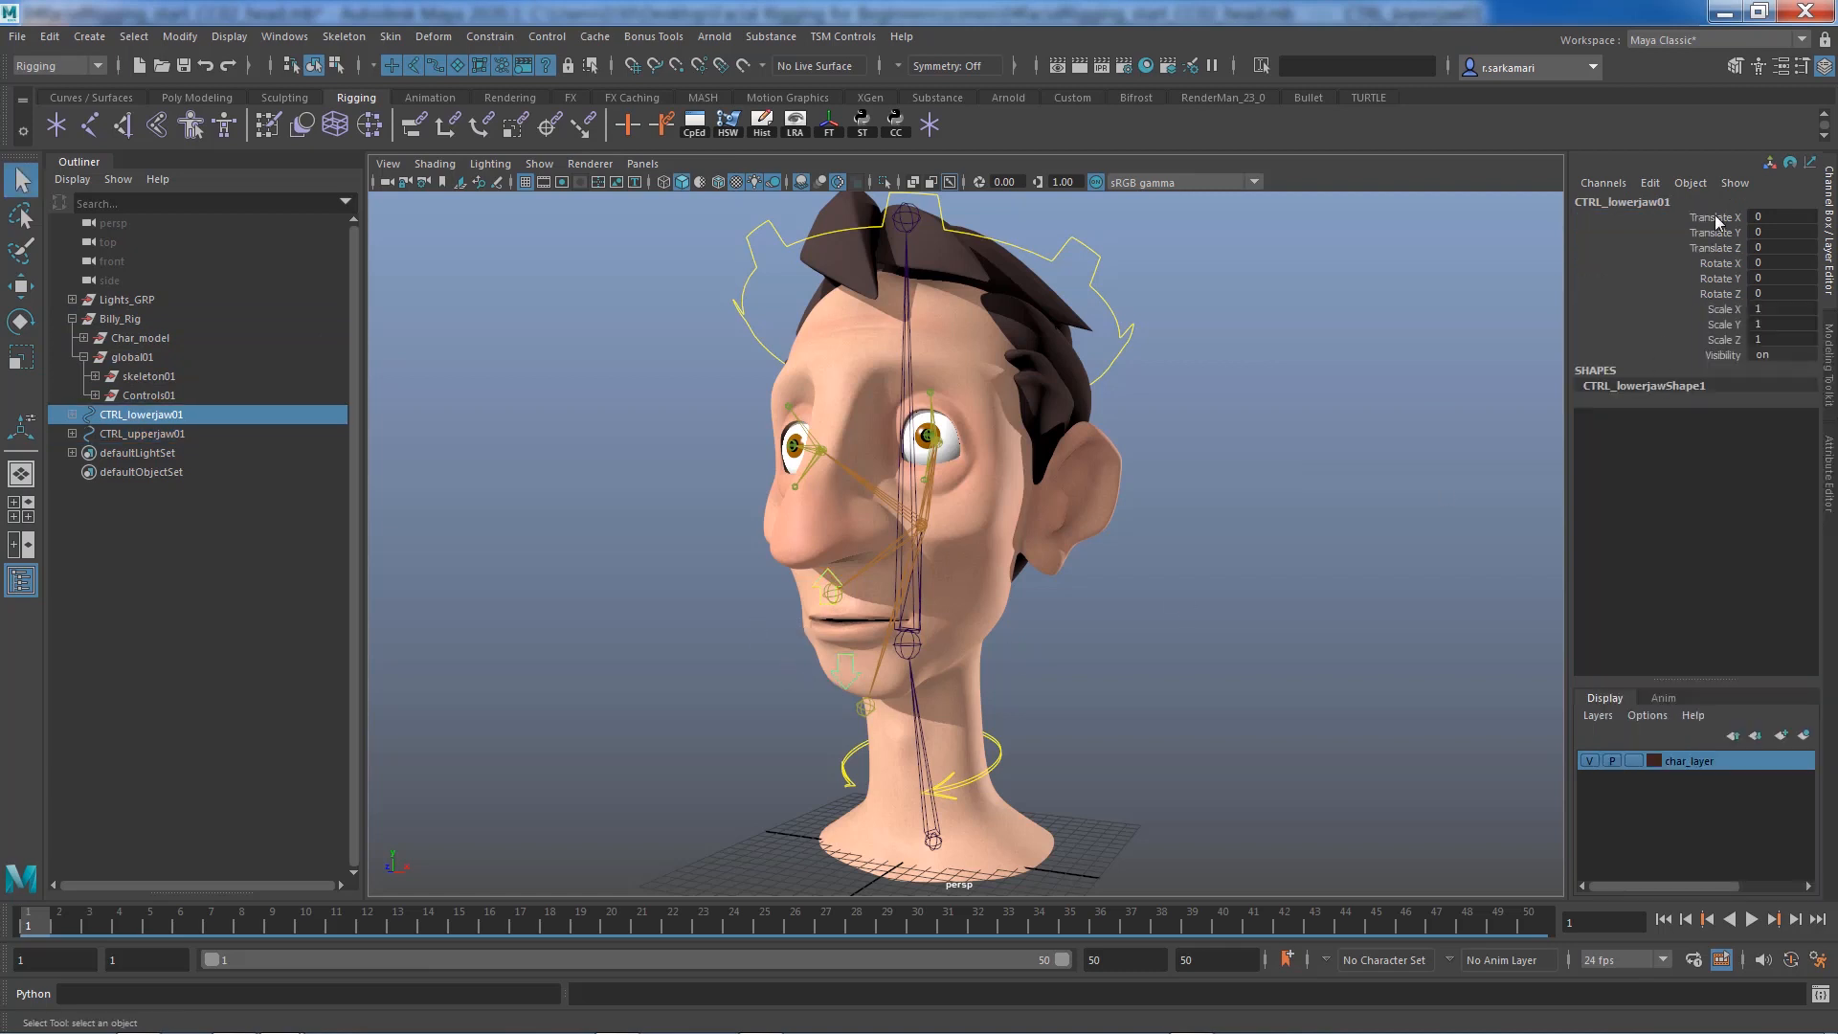
left_click_drag(1716, 219, 1711, 248)
left_click_drag(1719, 310, 1722, 356, "ctrl")
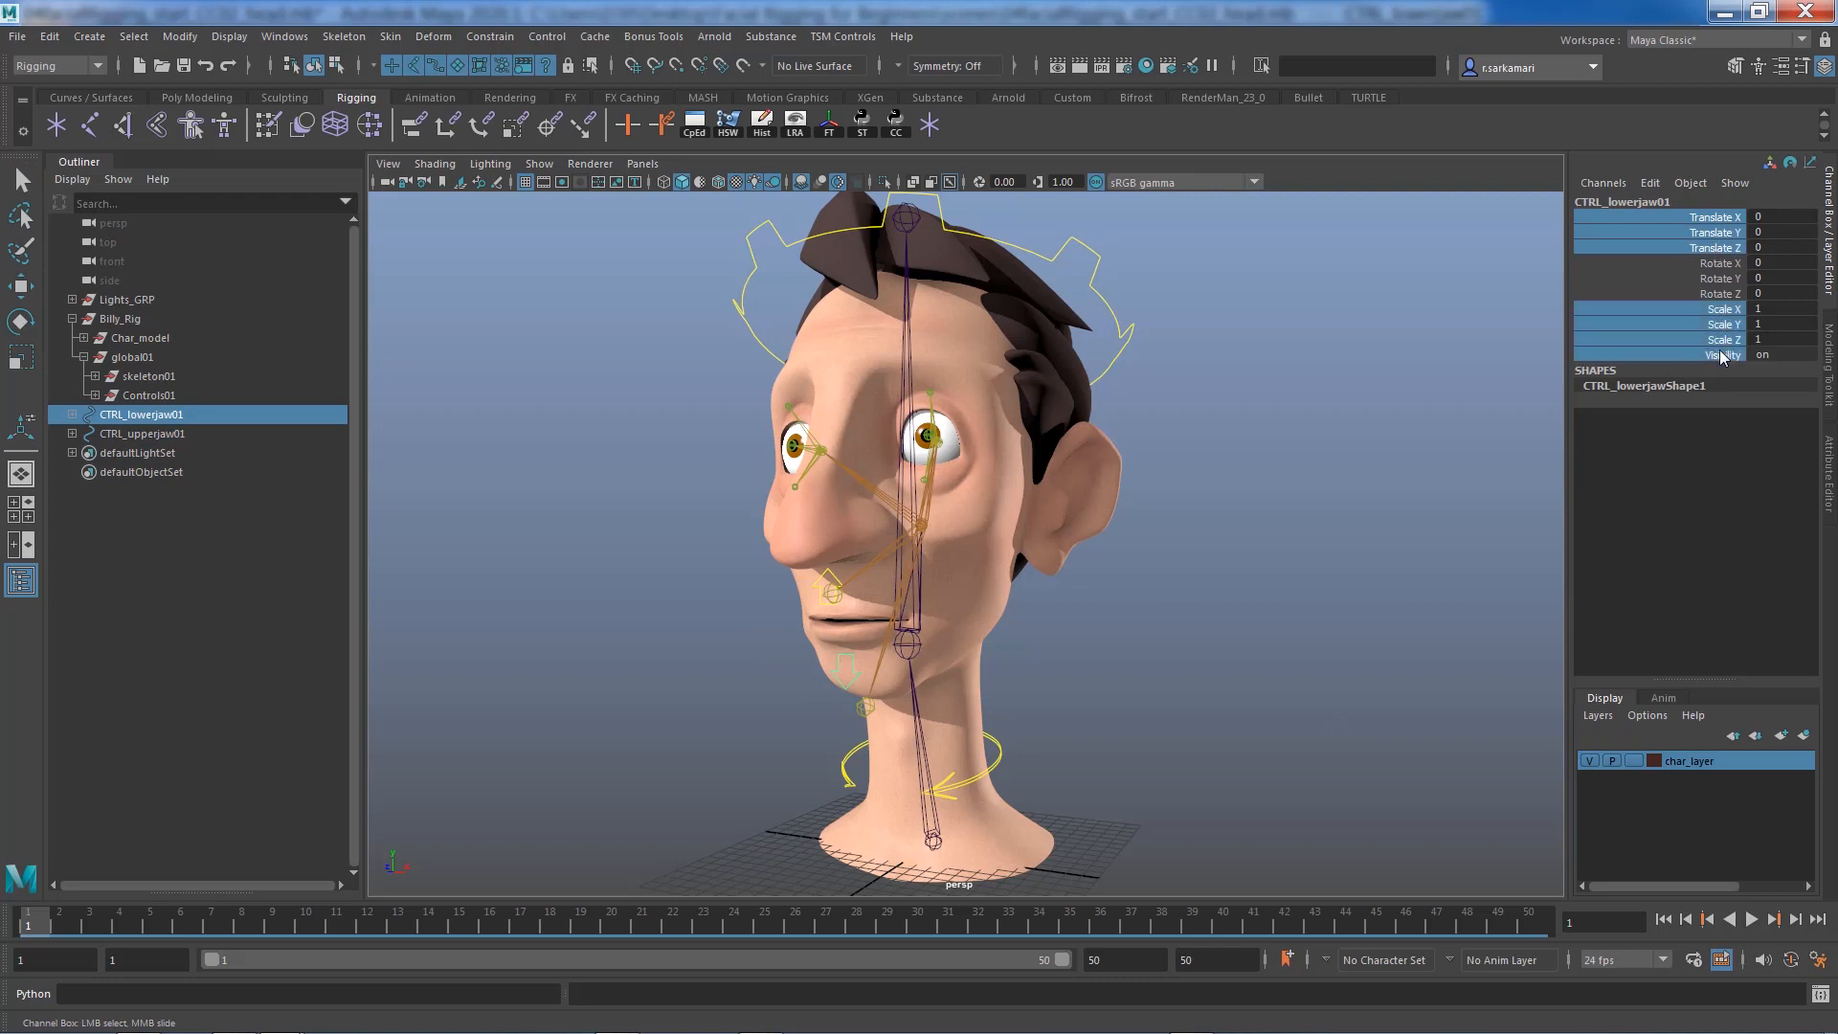
right_click(1724, 332)
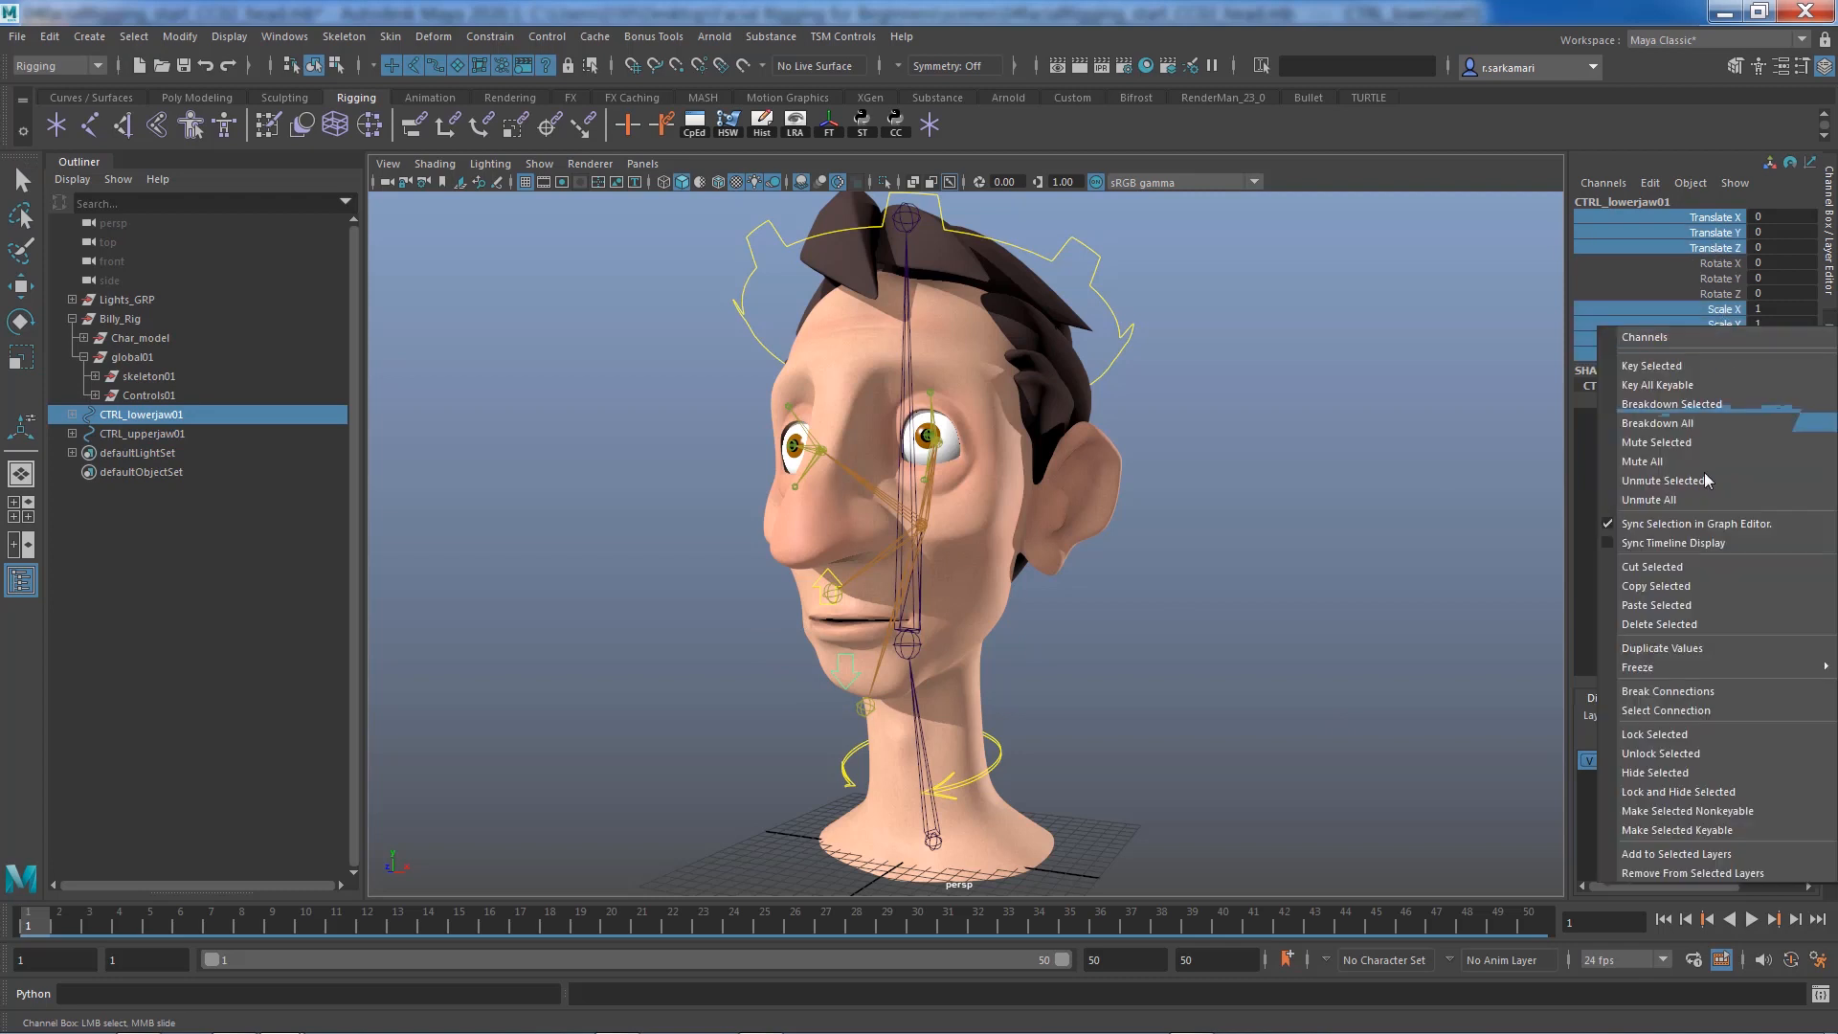
left_click(1673, 792)
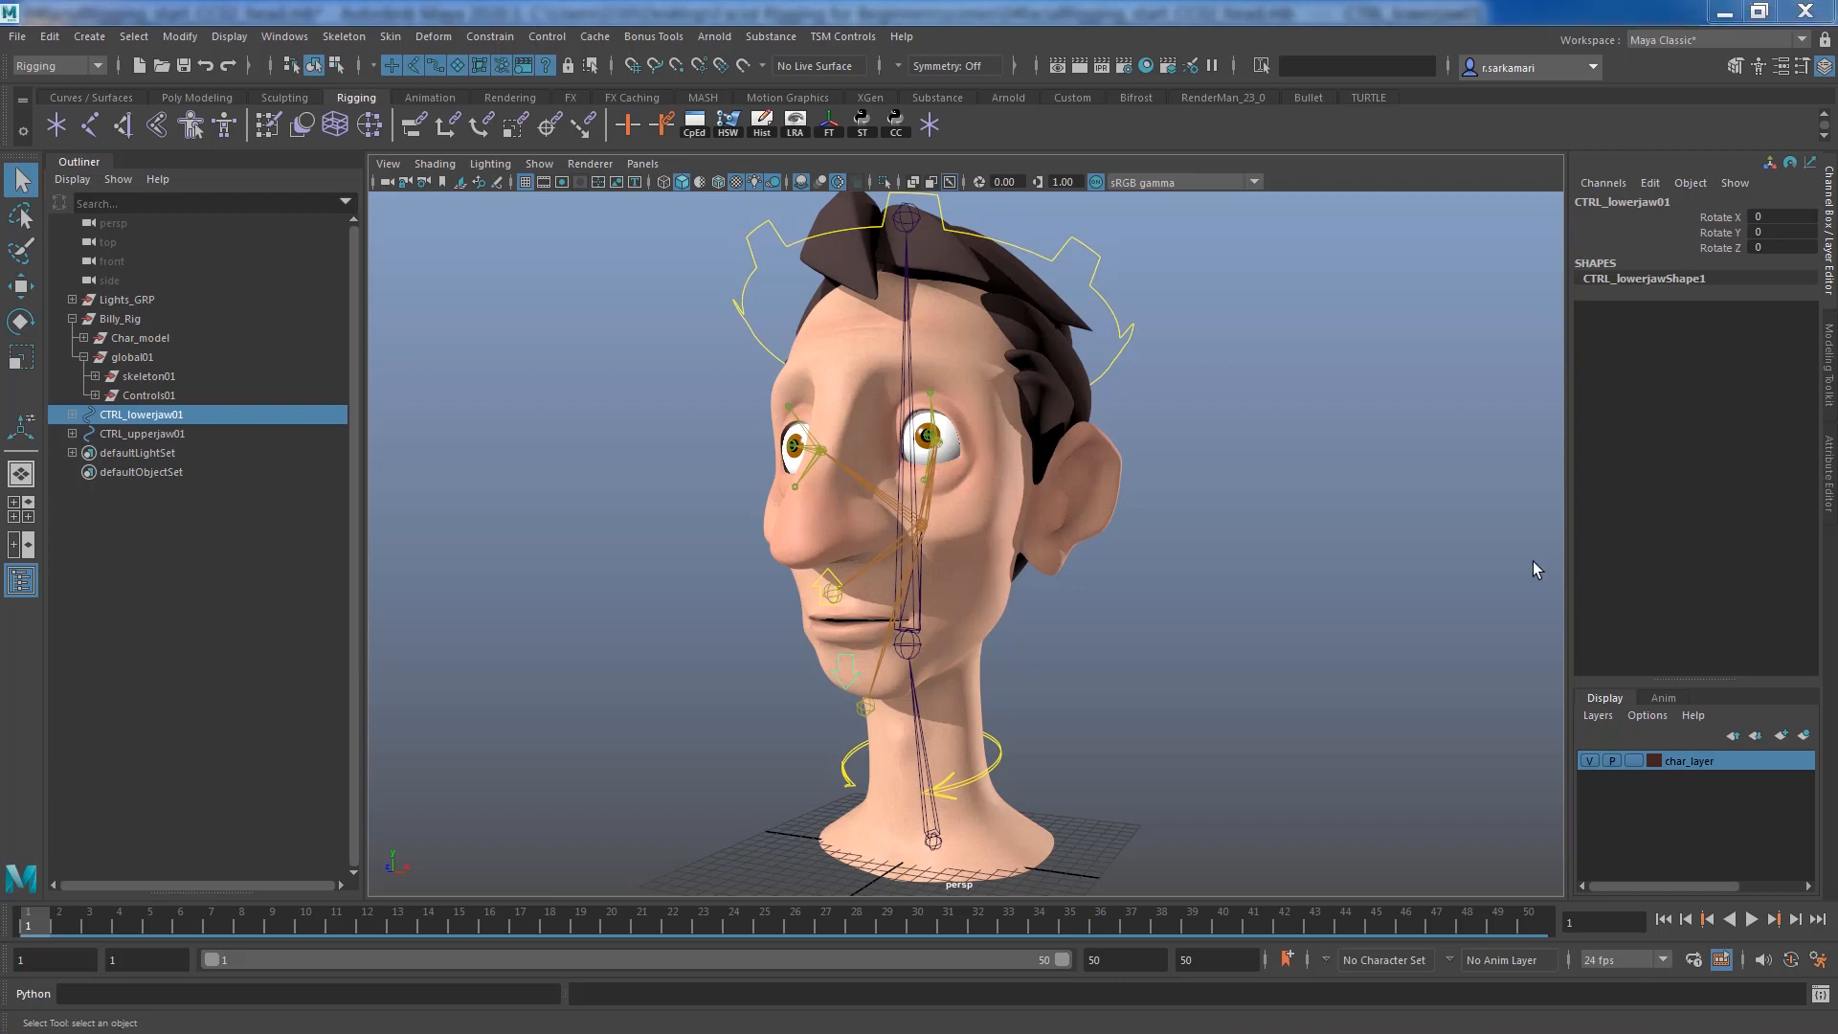
Parent CTRL_lowerjaw01 and CTRL_upperjaw01 under CTRL_head01 and select the head control to check the hierarchy
left_click(134, 434, "ctrl")
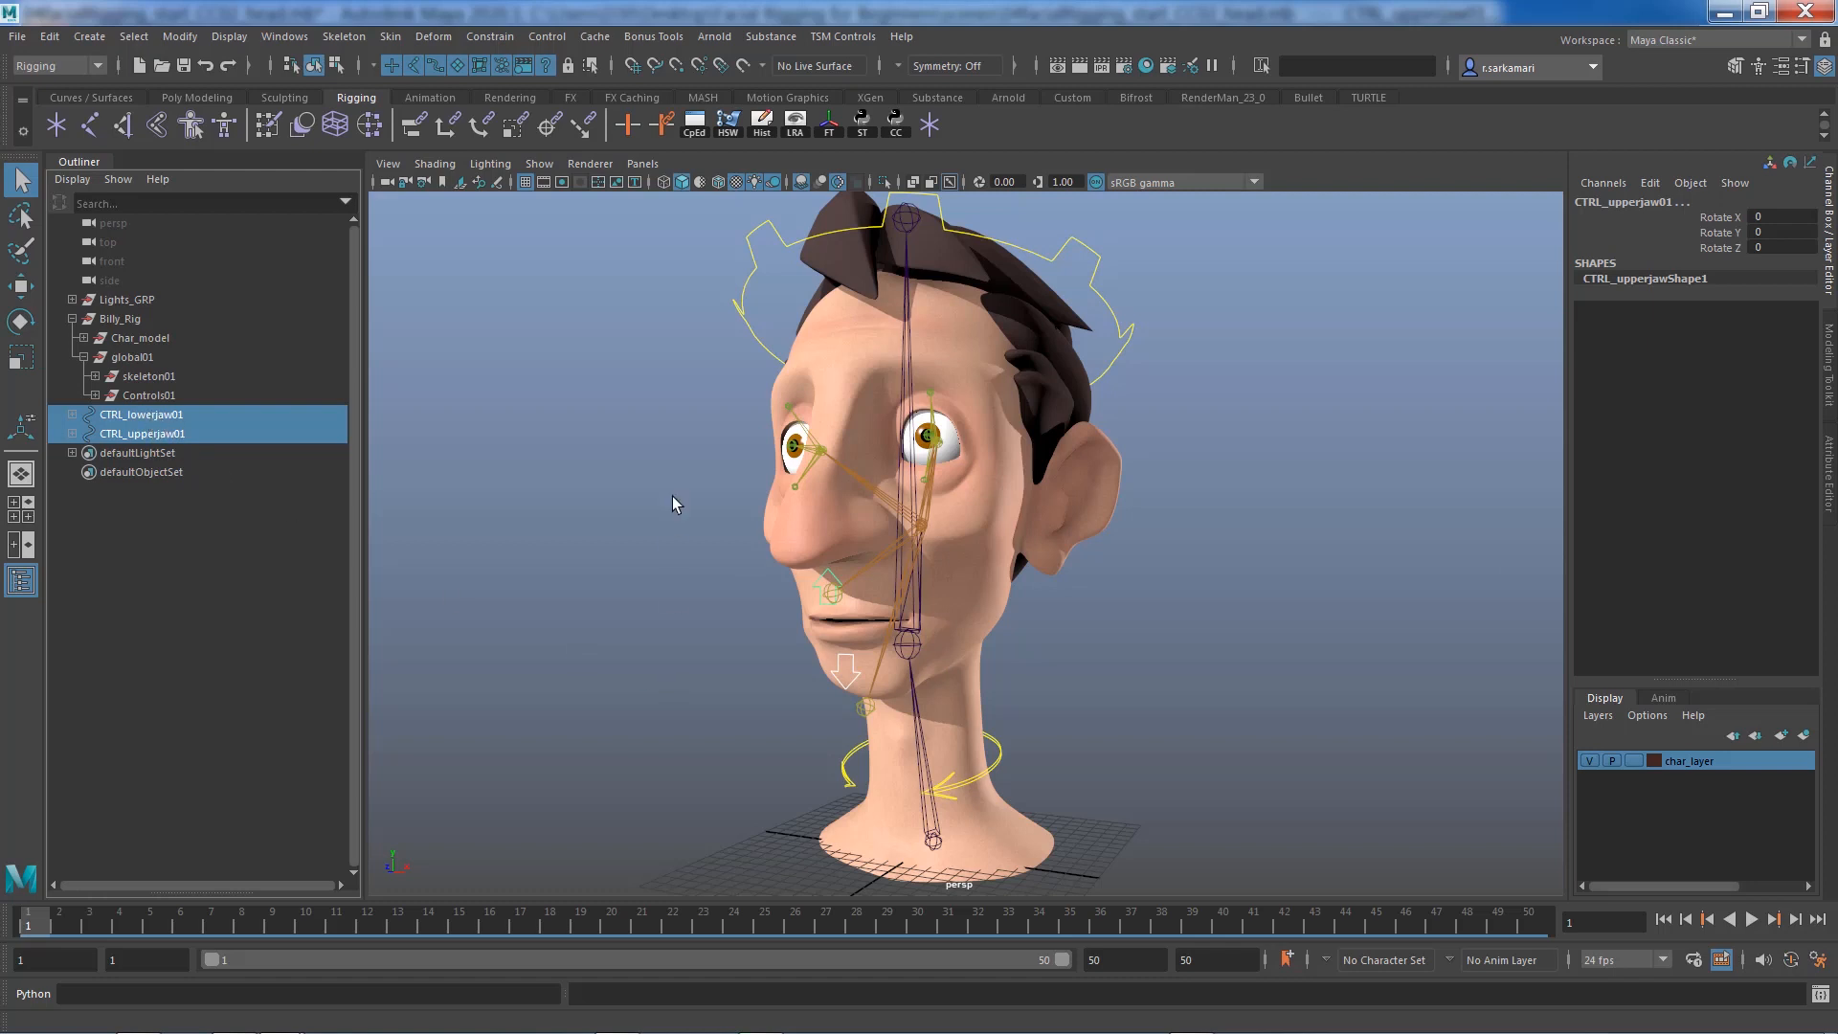
left_click(735, 292, "shift")
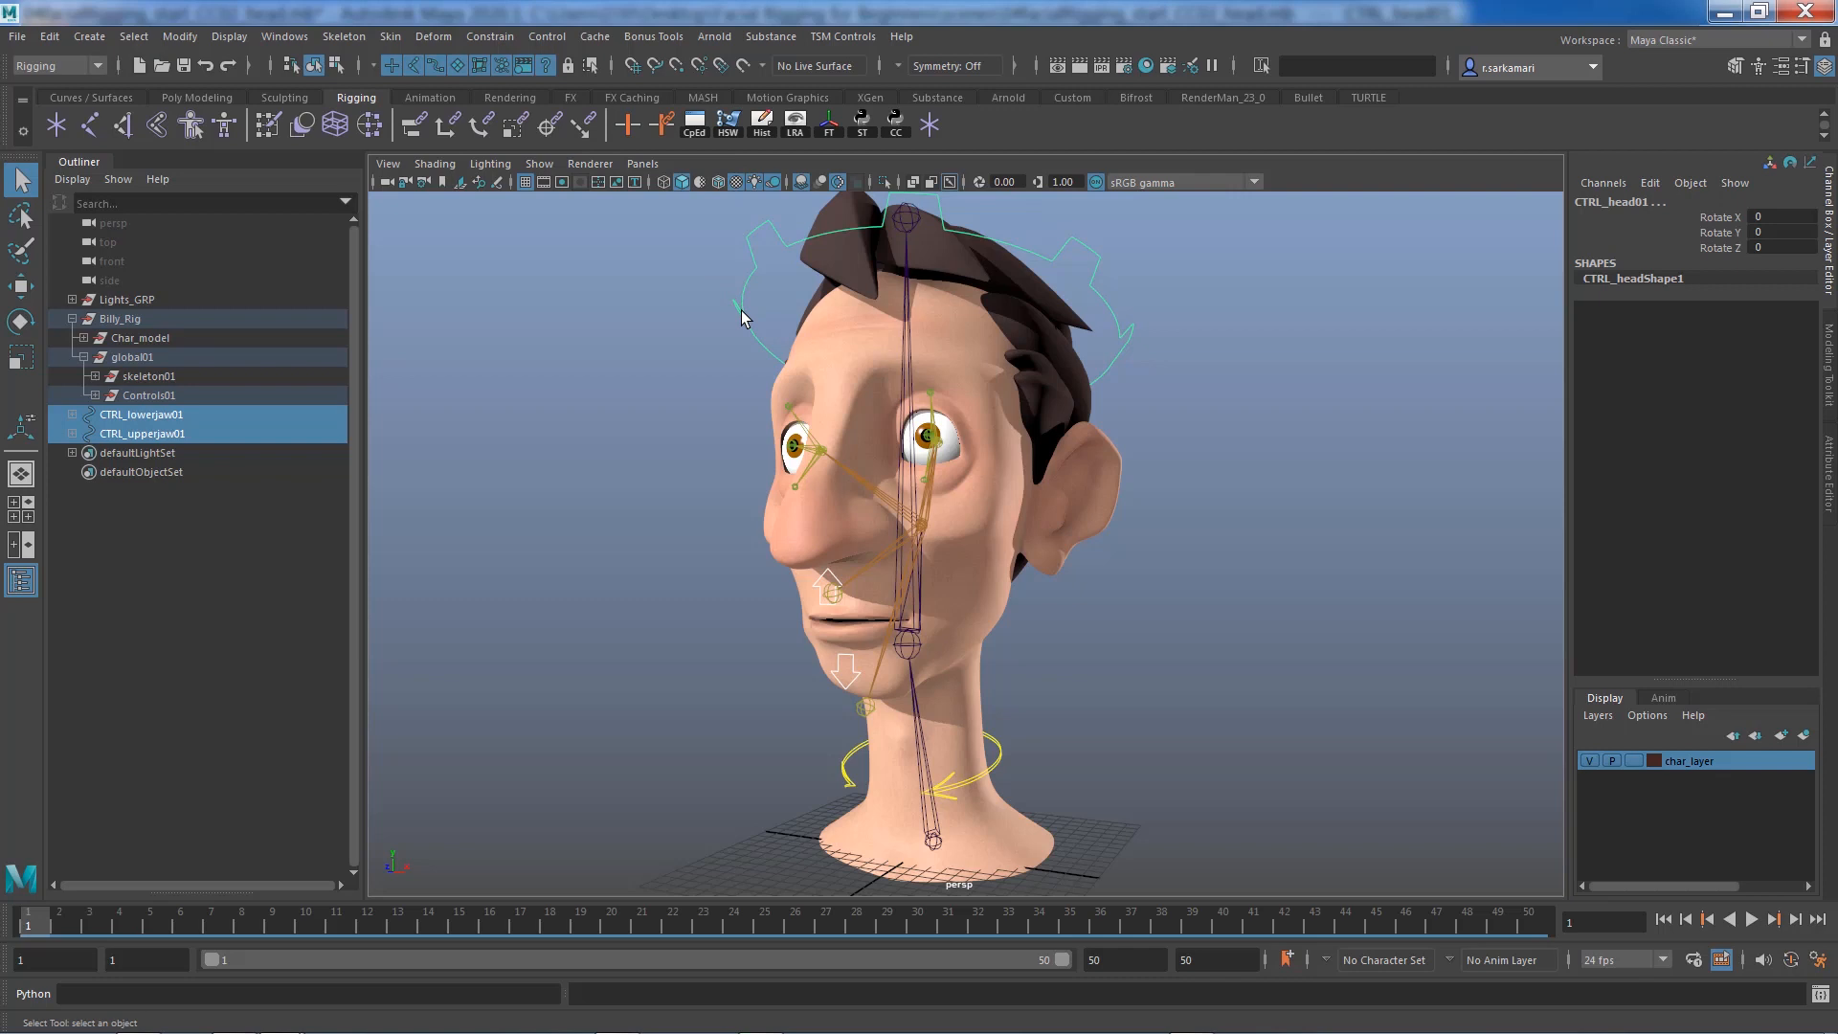
key("p")
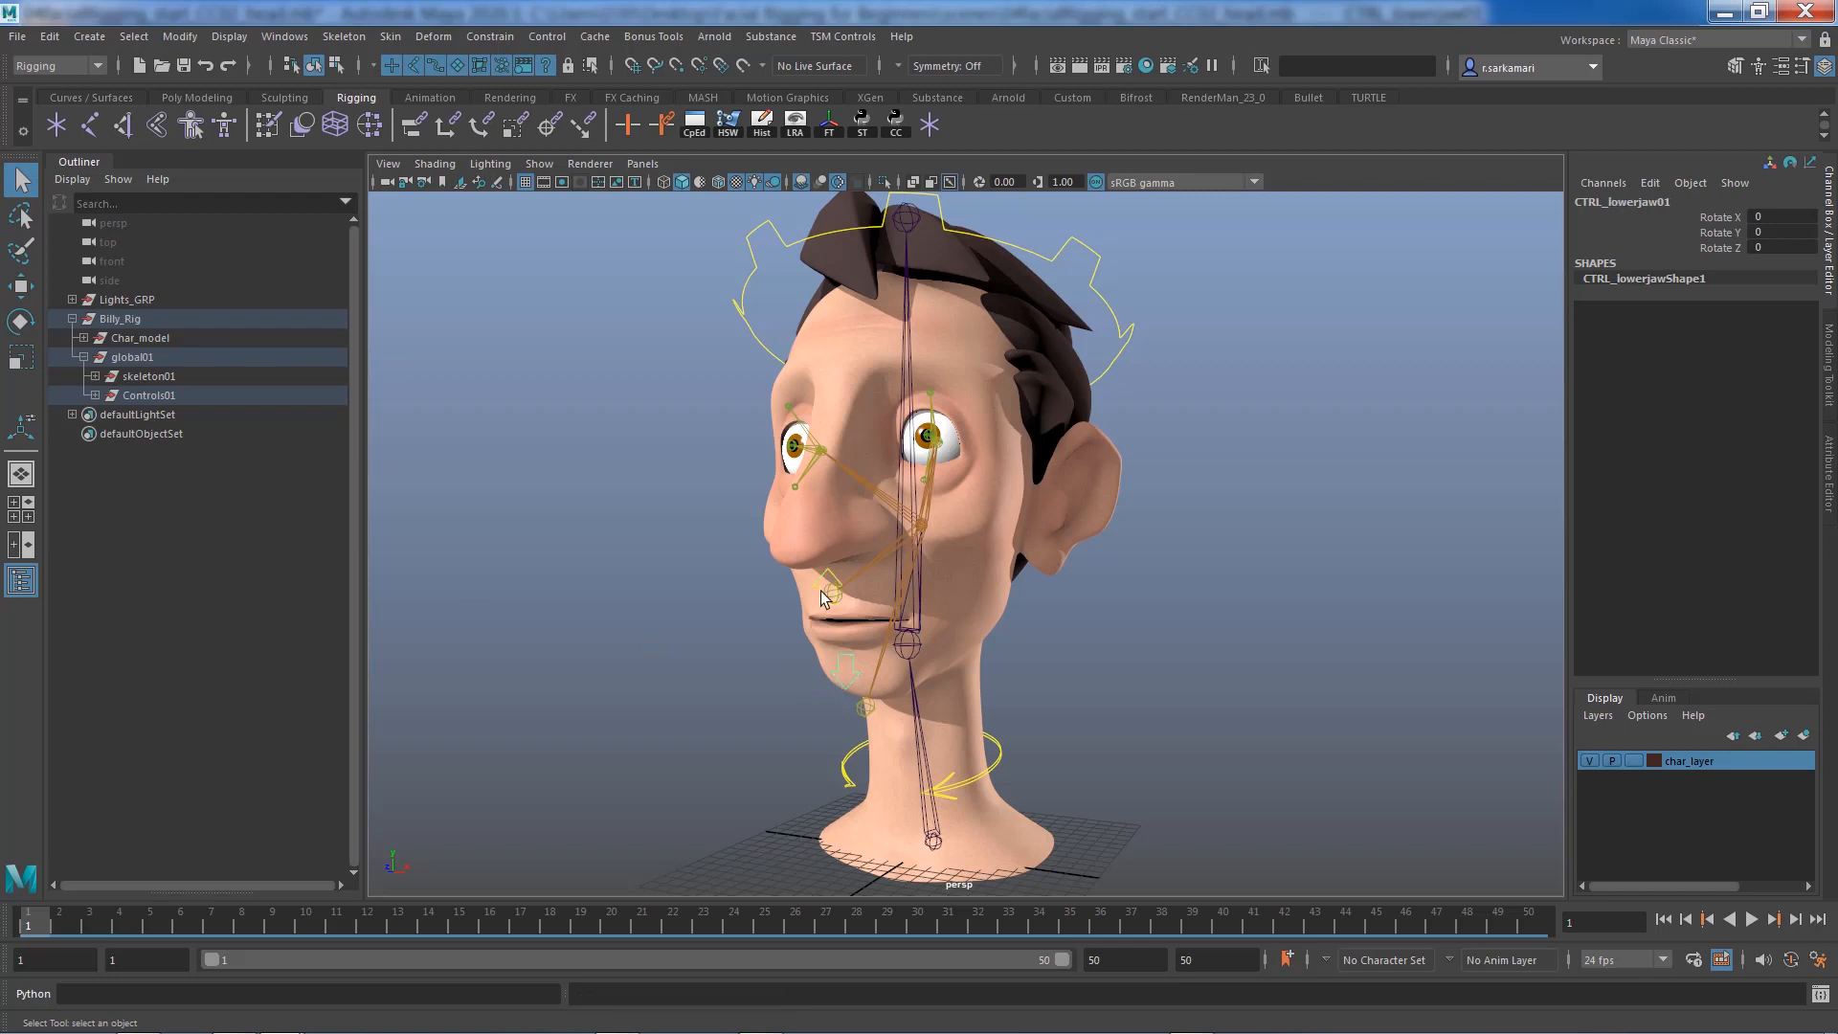
left_click(841, 682, "ctrl")
left_click(1128, 316)
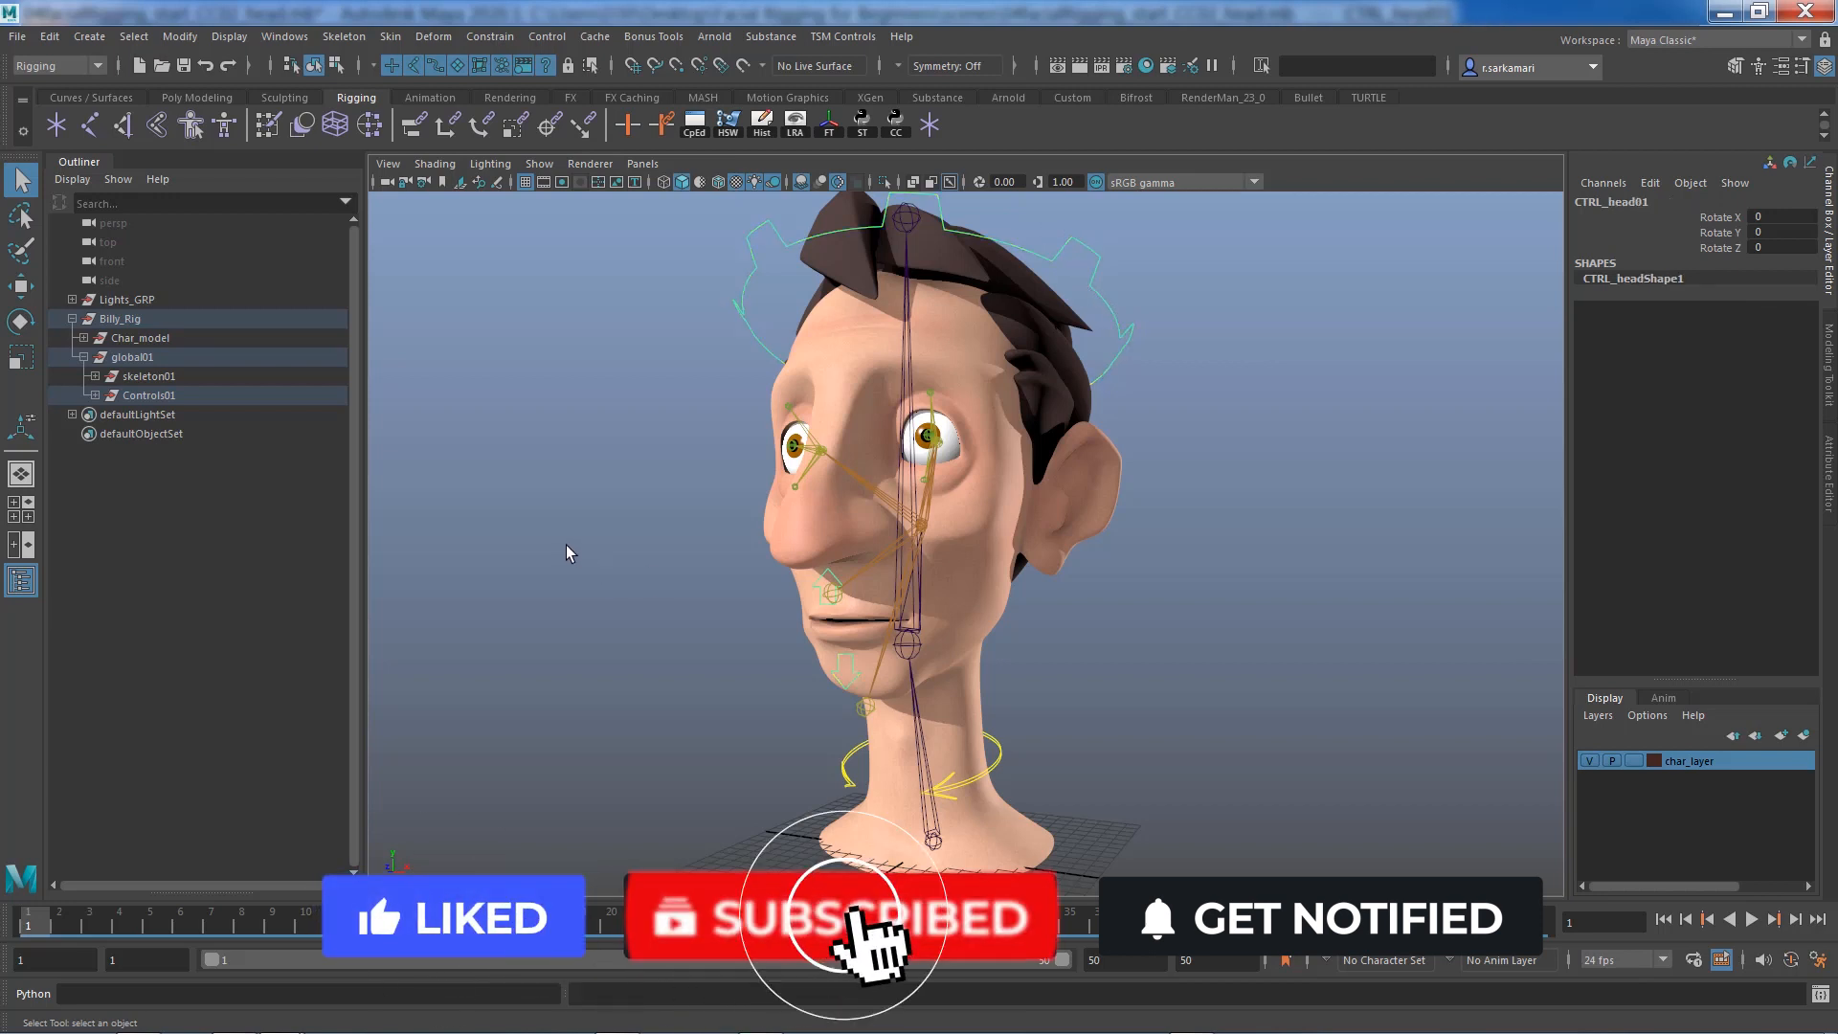
left_click_drag(566, 545, 791, 490, "alt")
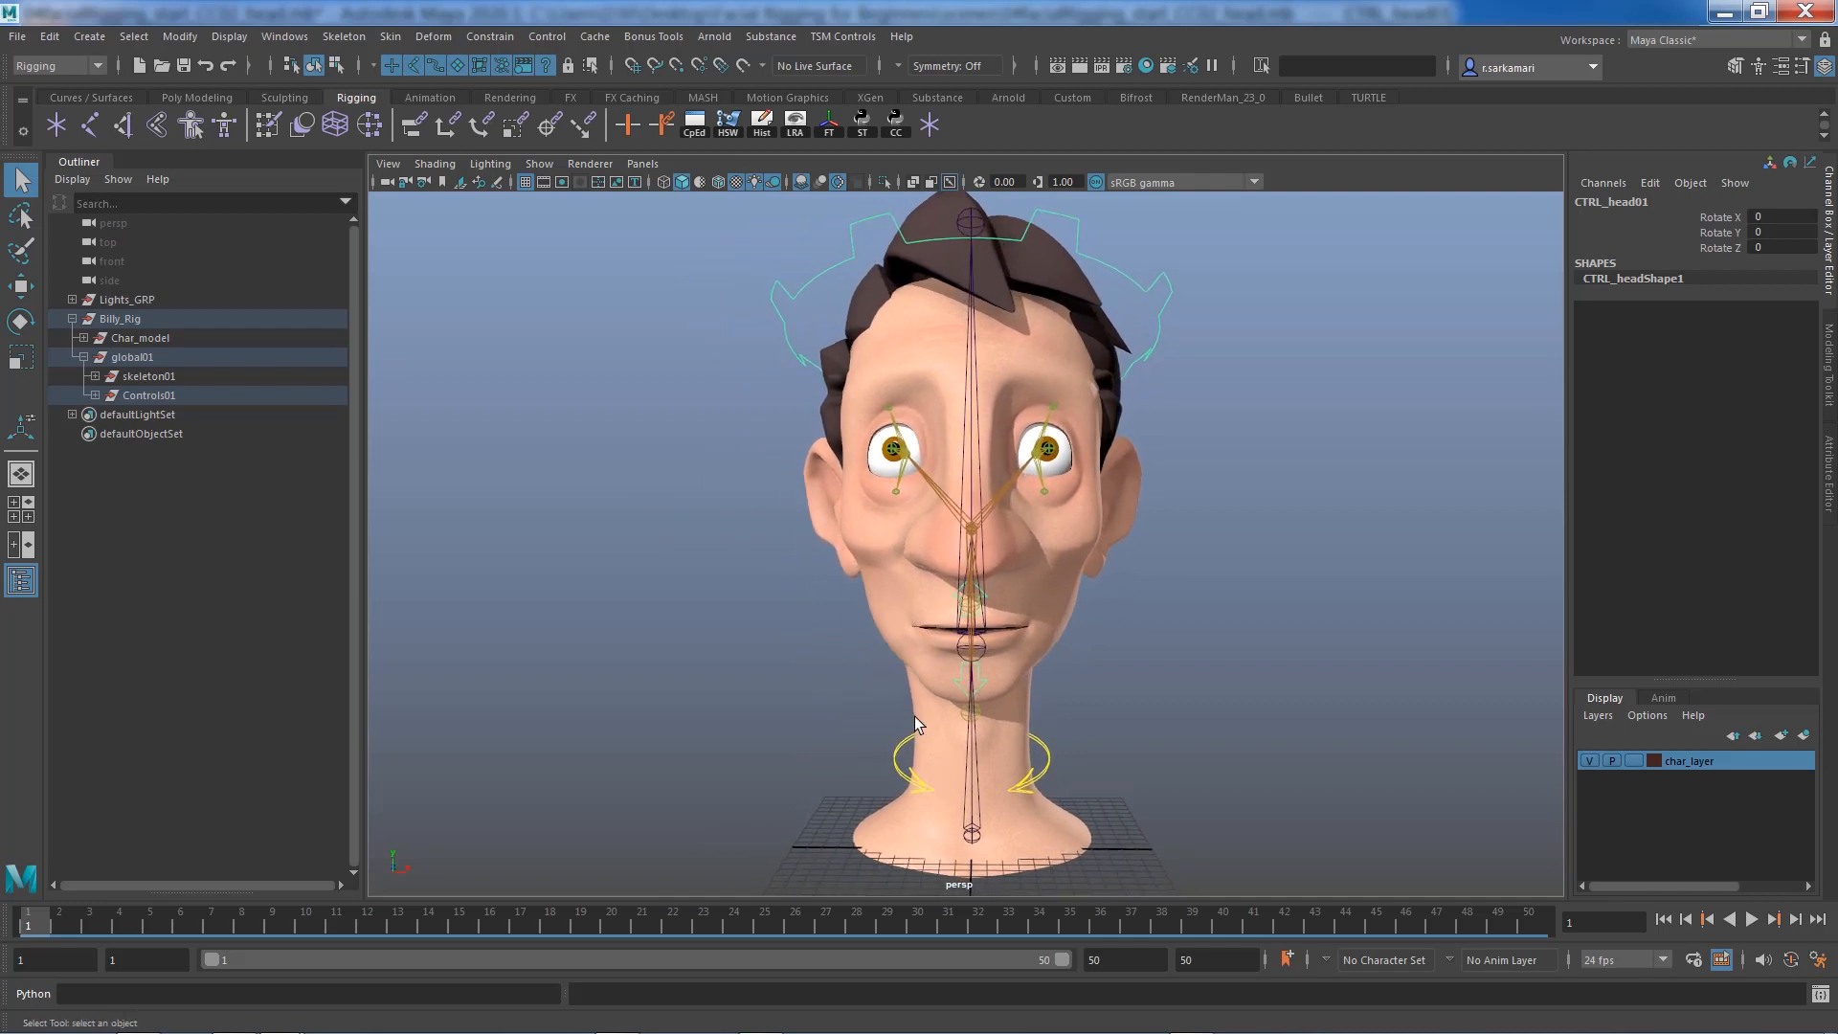